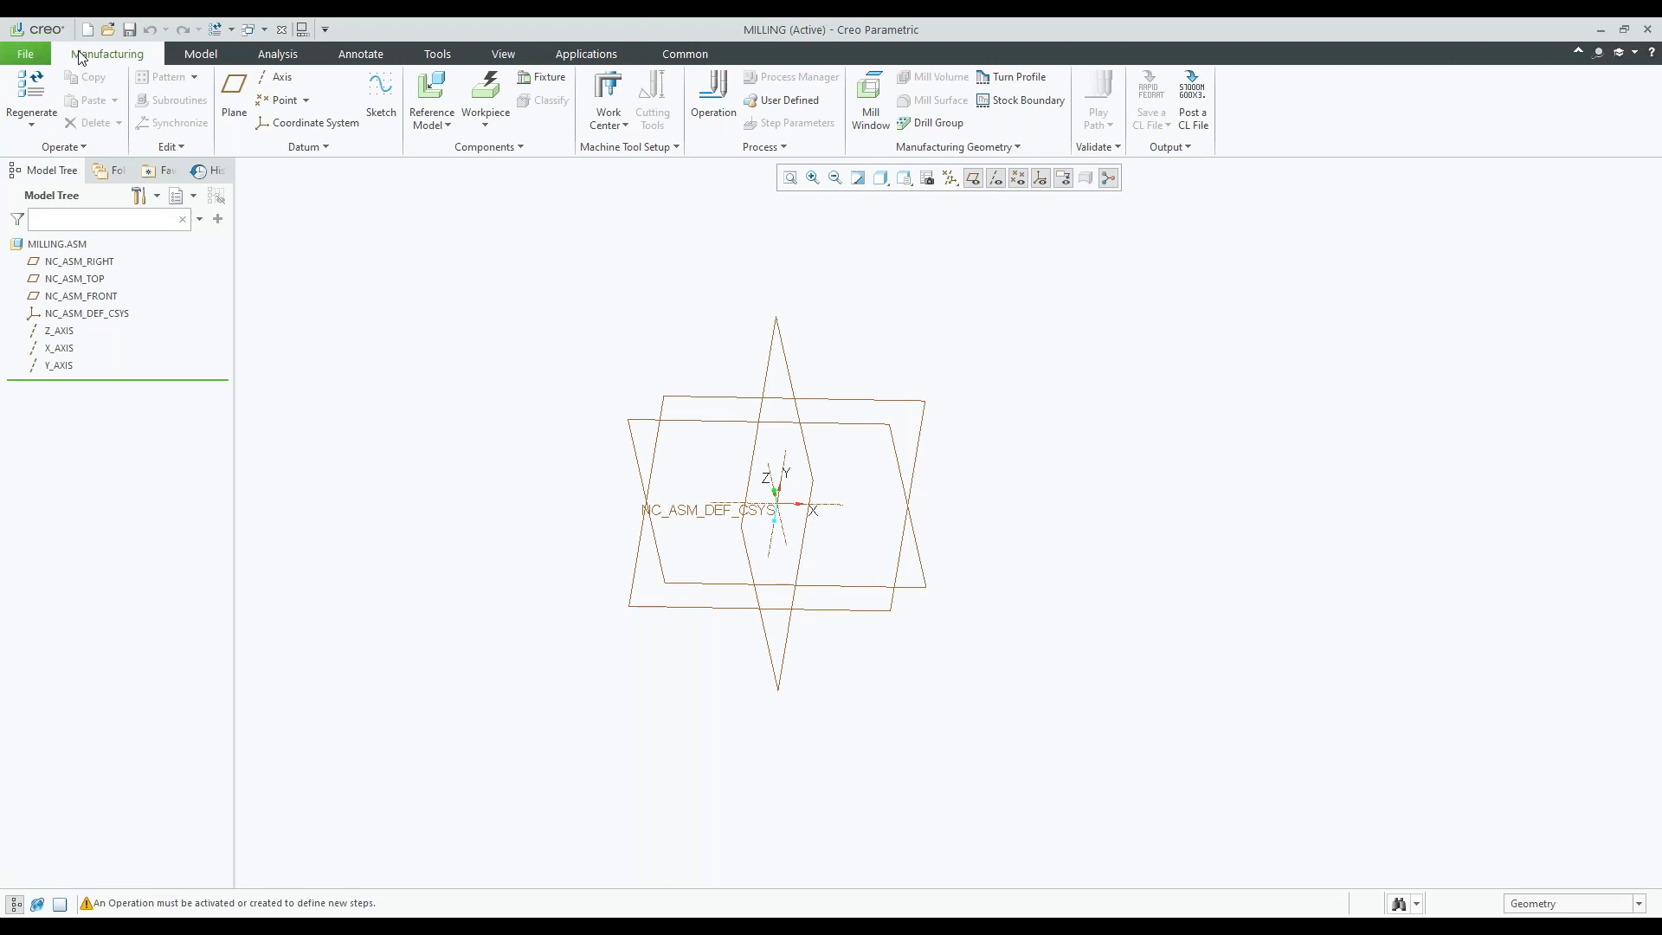
# - Create a new NC assembly manufacturing model named Milling_3axis from the mmns_mfg_nc template instead of the default template
pyautogui.click(86, 30)
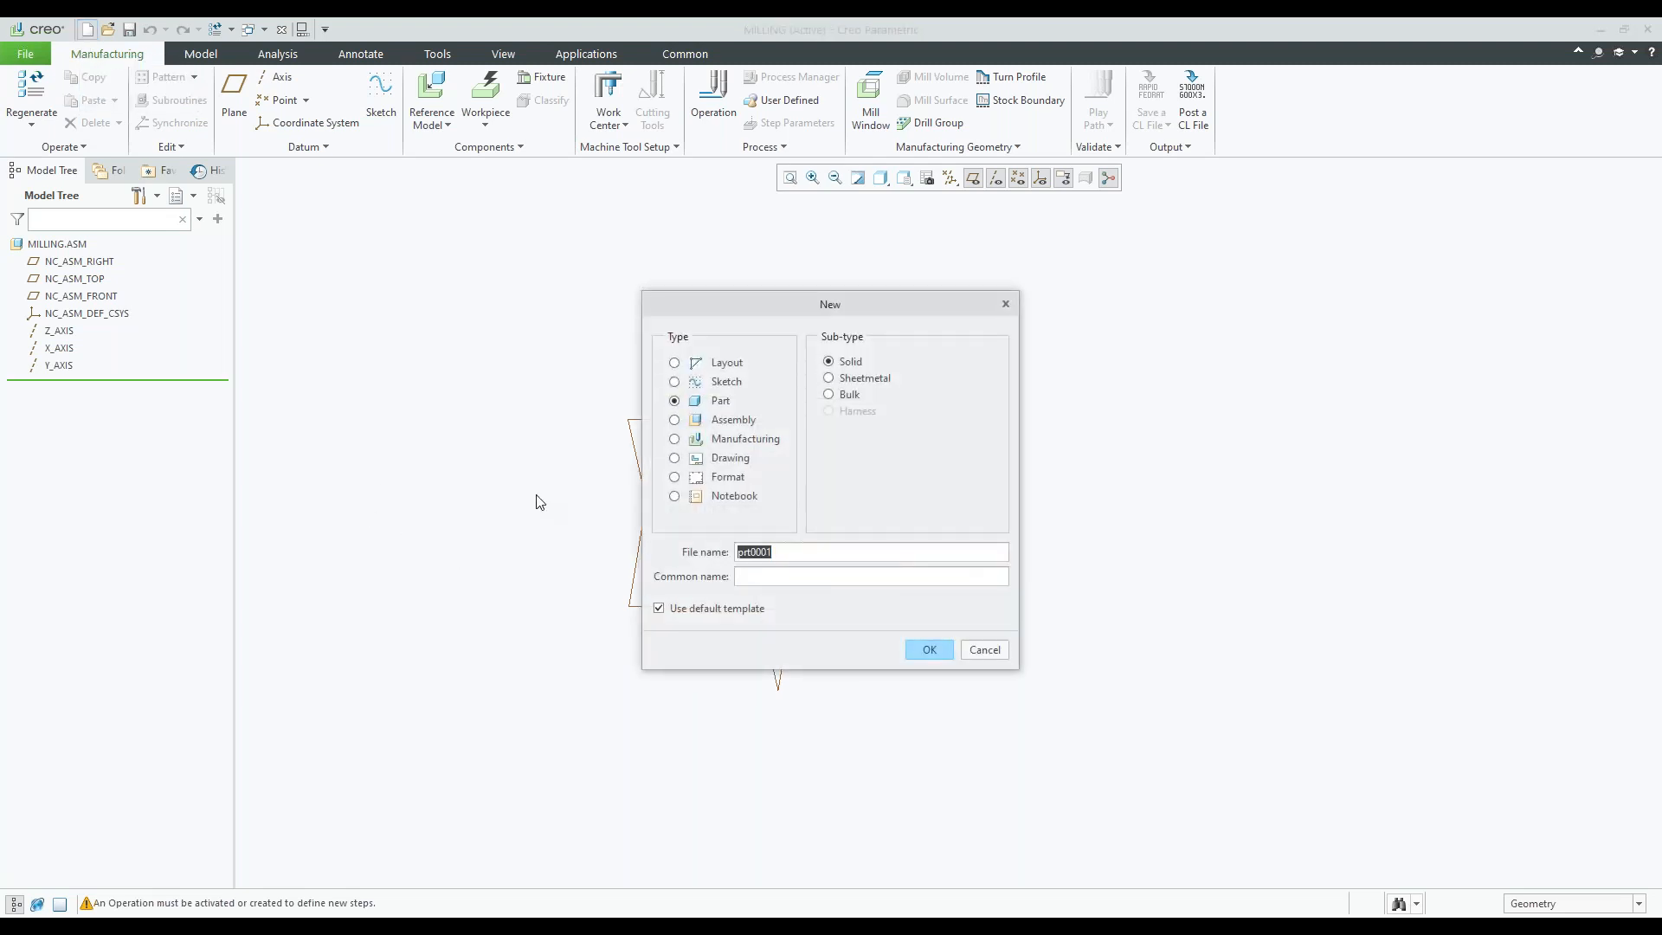
pyautogui.click(725, 443)
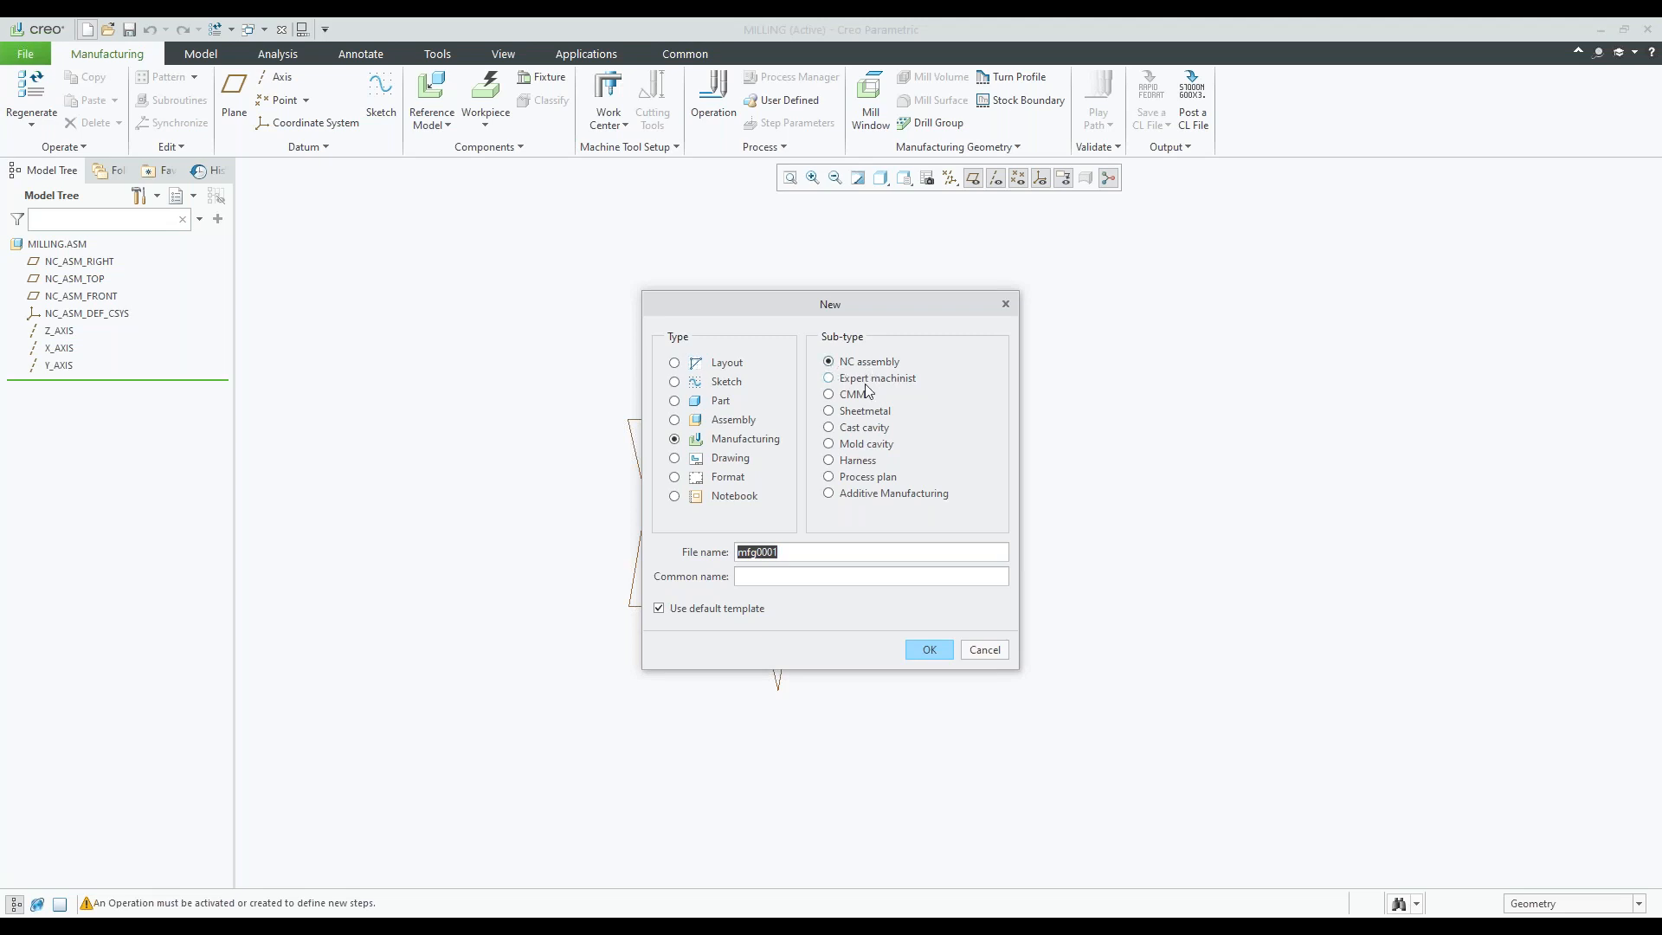
pyautogui.write('Milling_3axis')
pyautogui.click(657, 610)
pyautogui.click(927, 651)
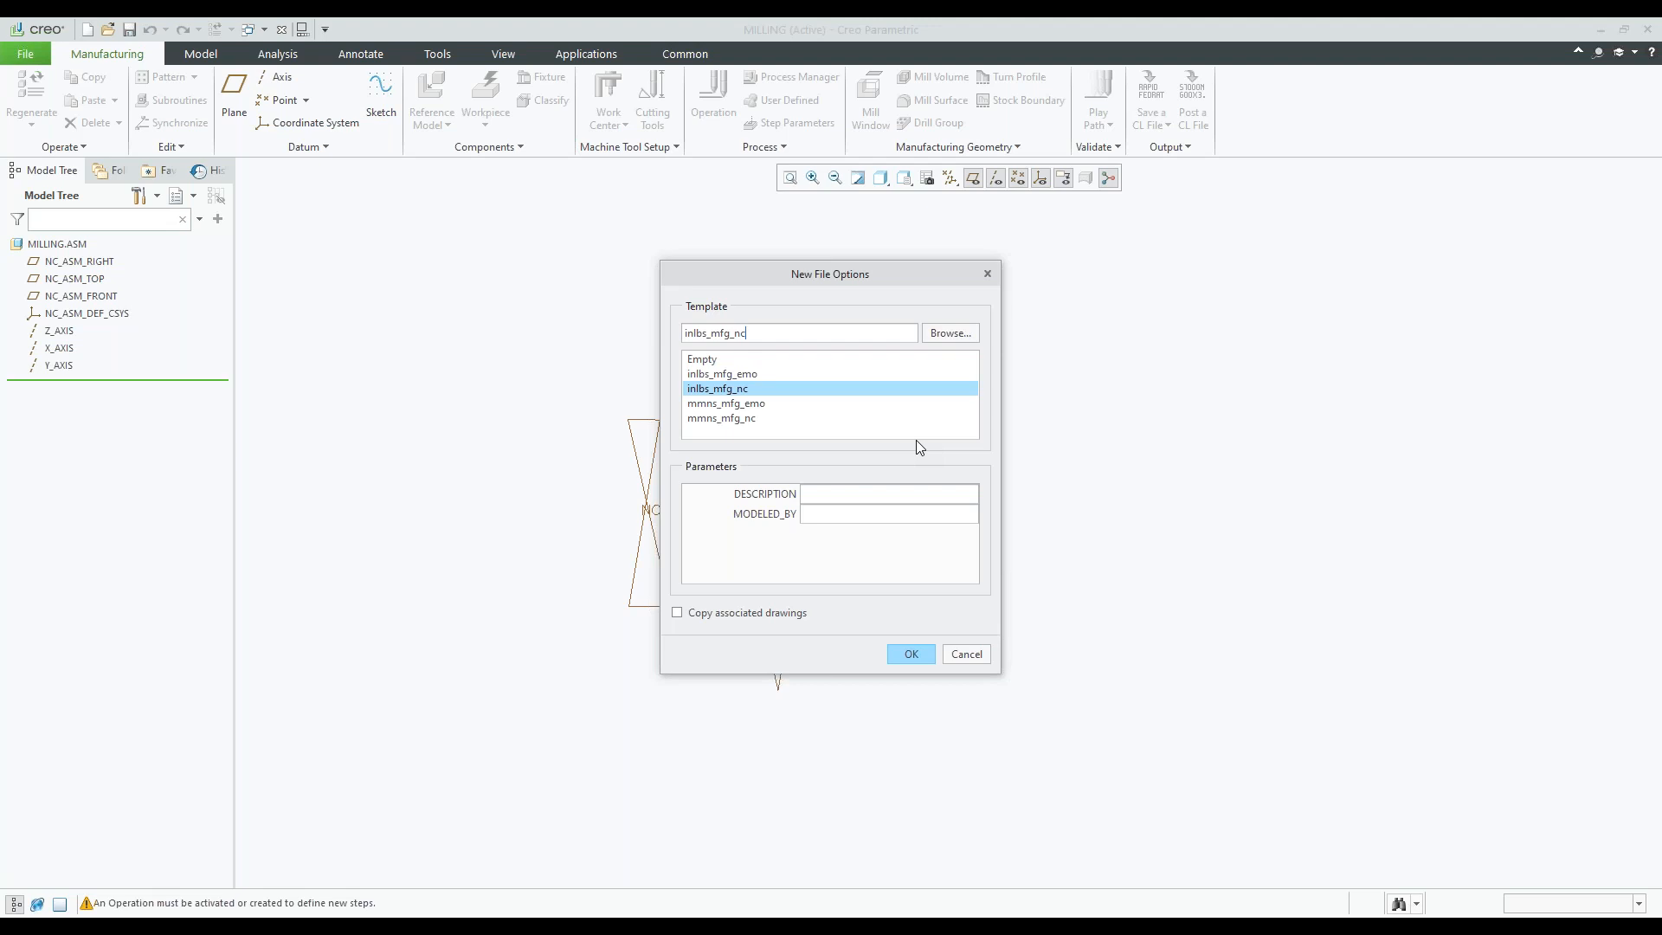
pyautogui.click(701, 418)
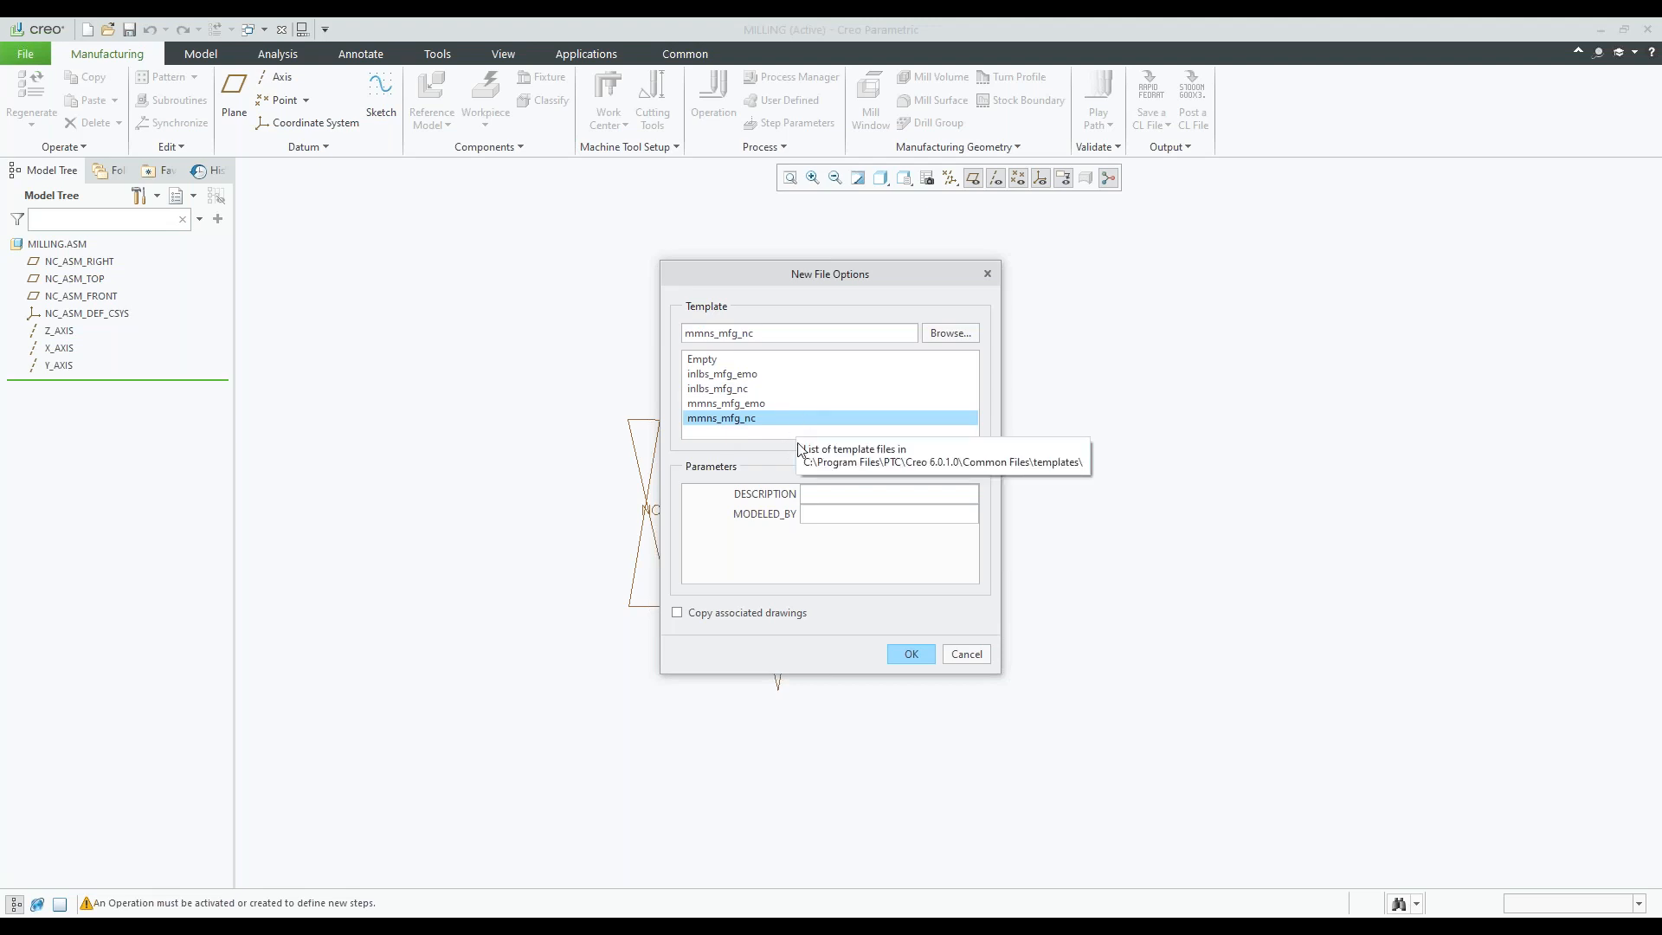
pyautogui.click(902, 656)
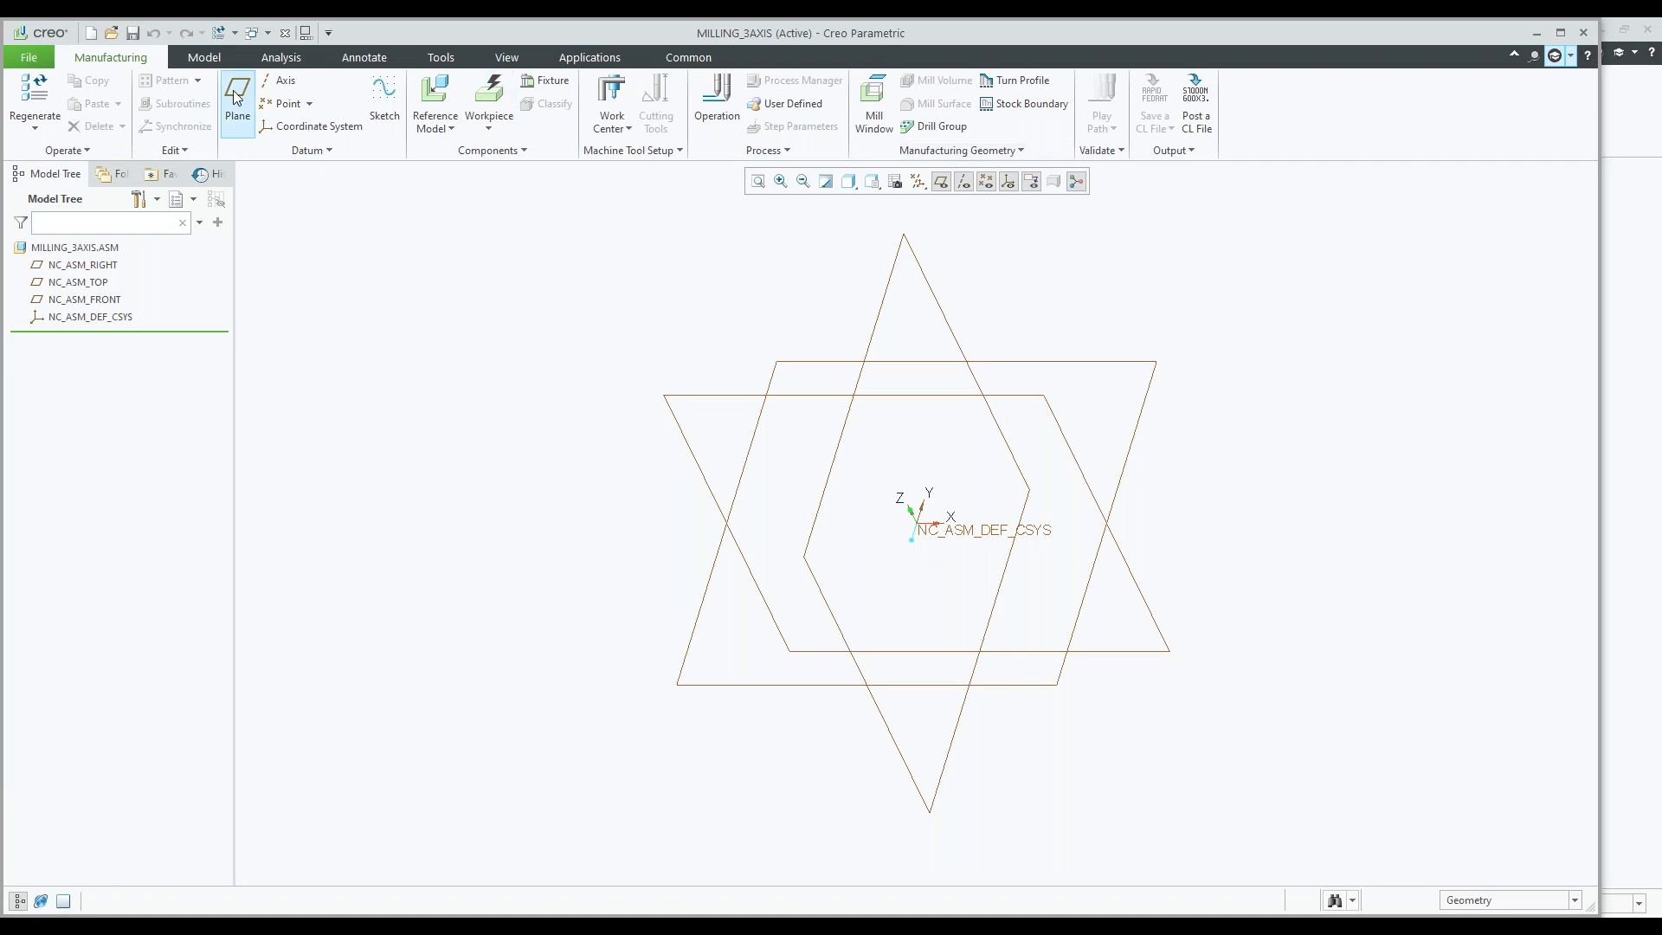
# - Switch to MILLING.ASM, highlight its Z, X and Y axes for comparison, and return to MILLING_3AXIS.ASM
pyautogui.click(268, 34)
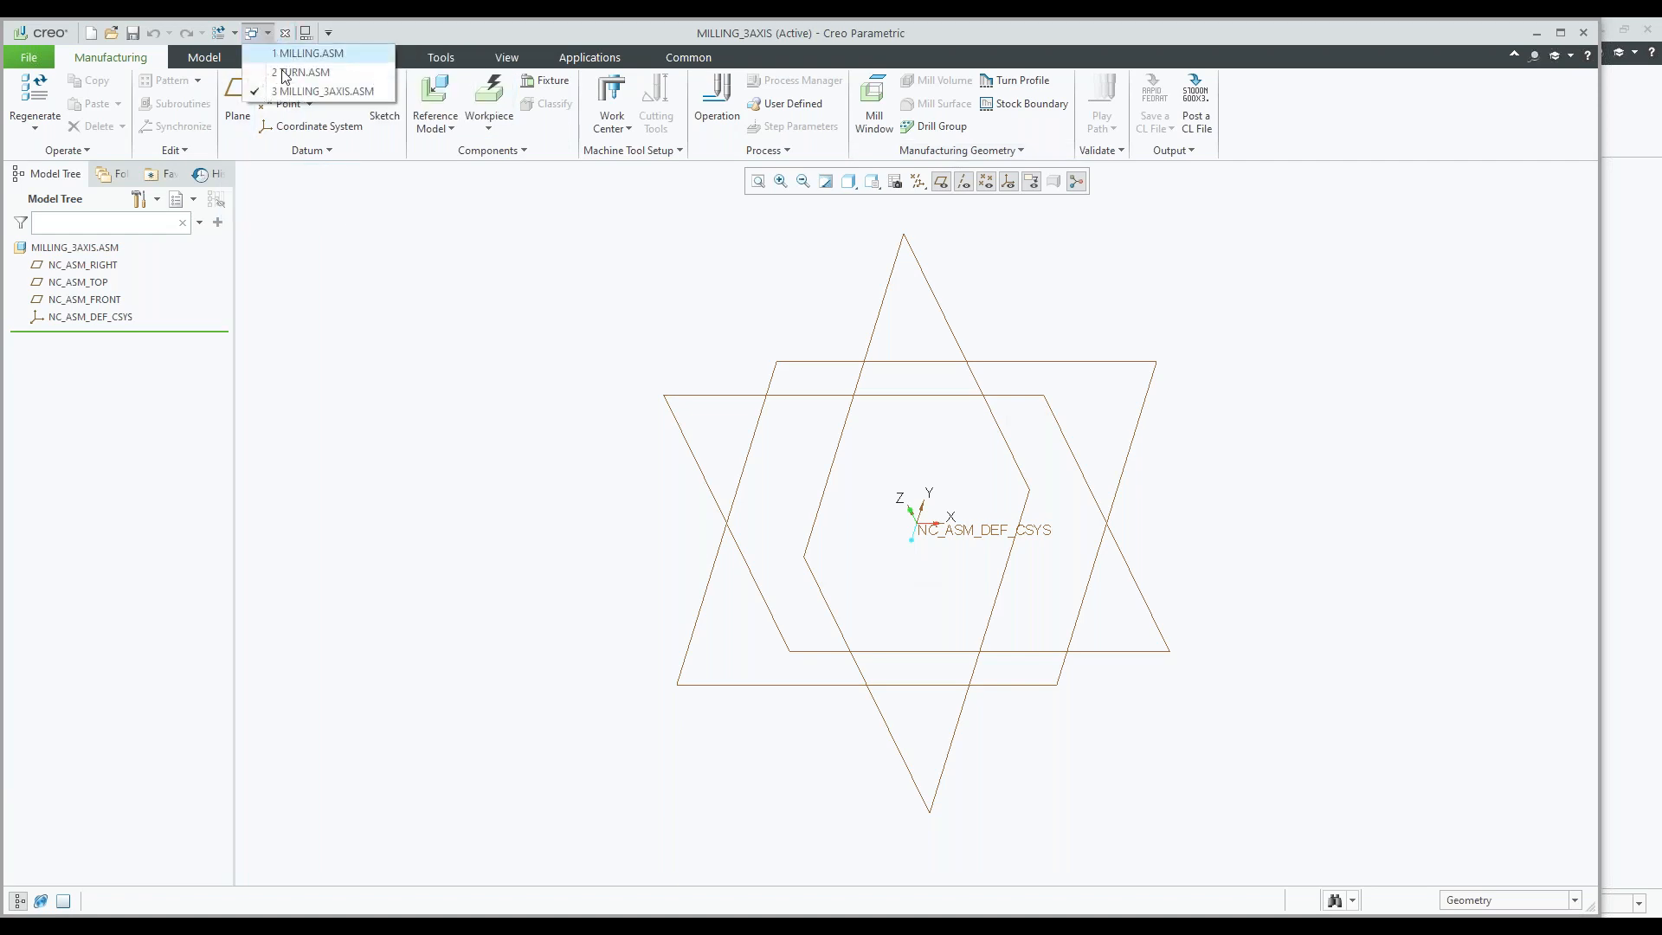
pyautogui.click(319, 59)
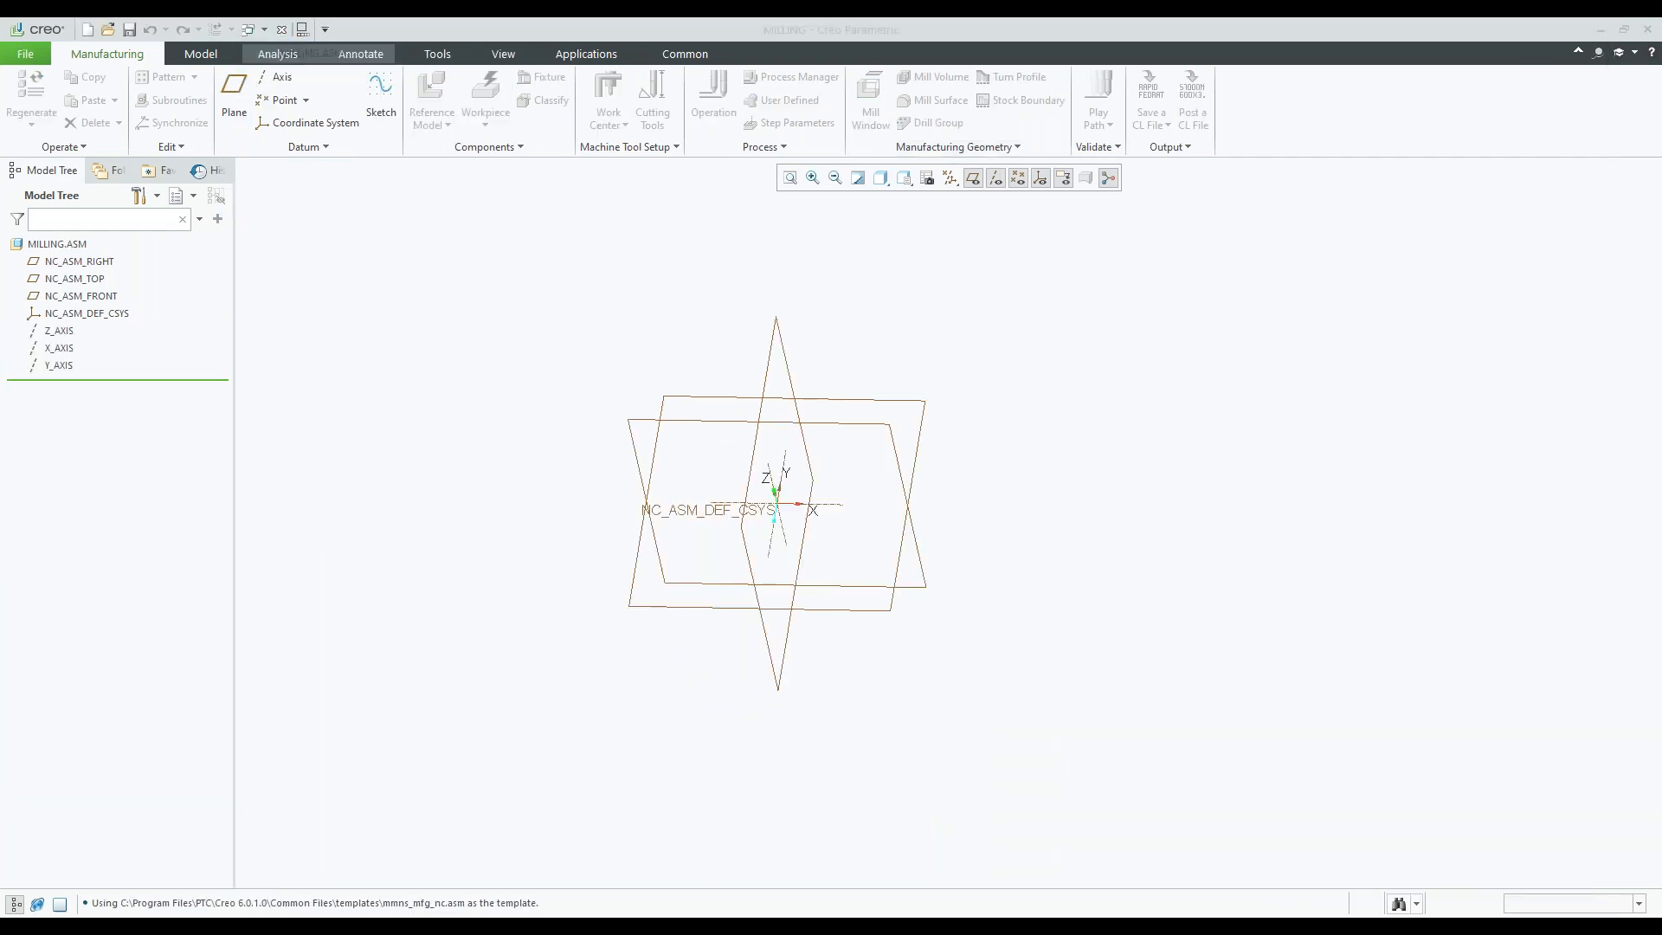
pyautogui.click(54, 334)
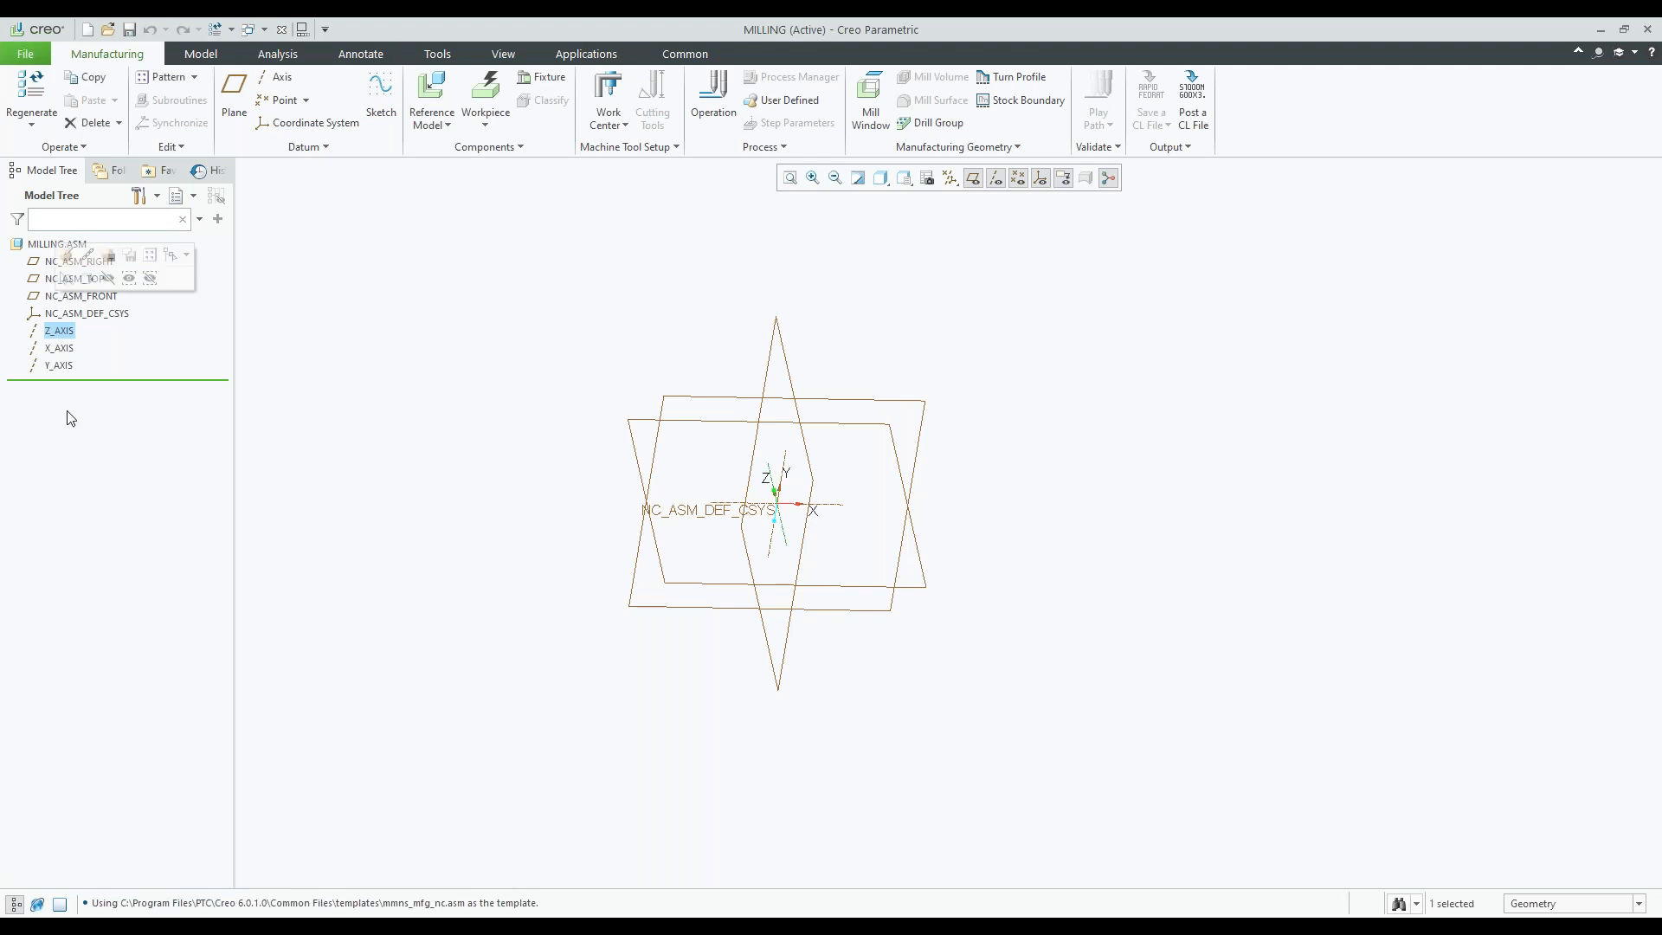
pyautogui.keyDown('shift'); pyautogui.click(61, 365); pyautogui.keyUp('shift')
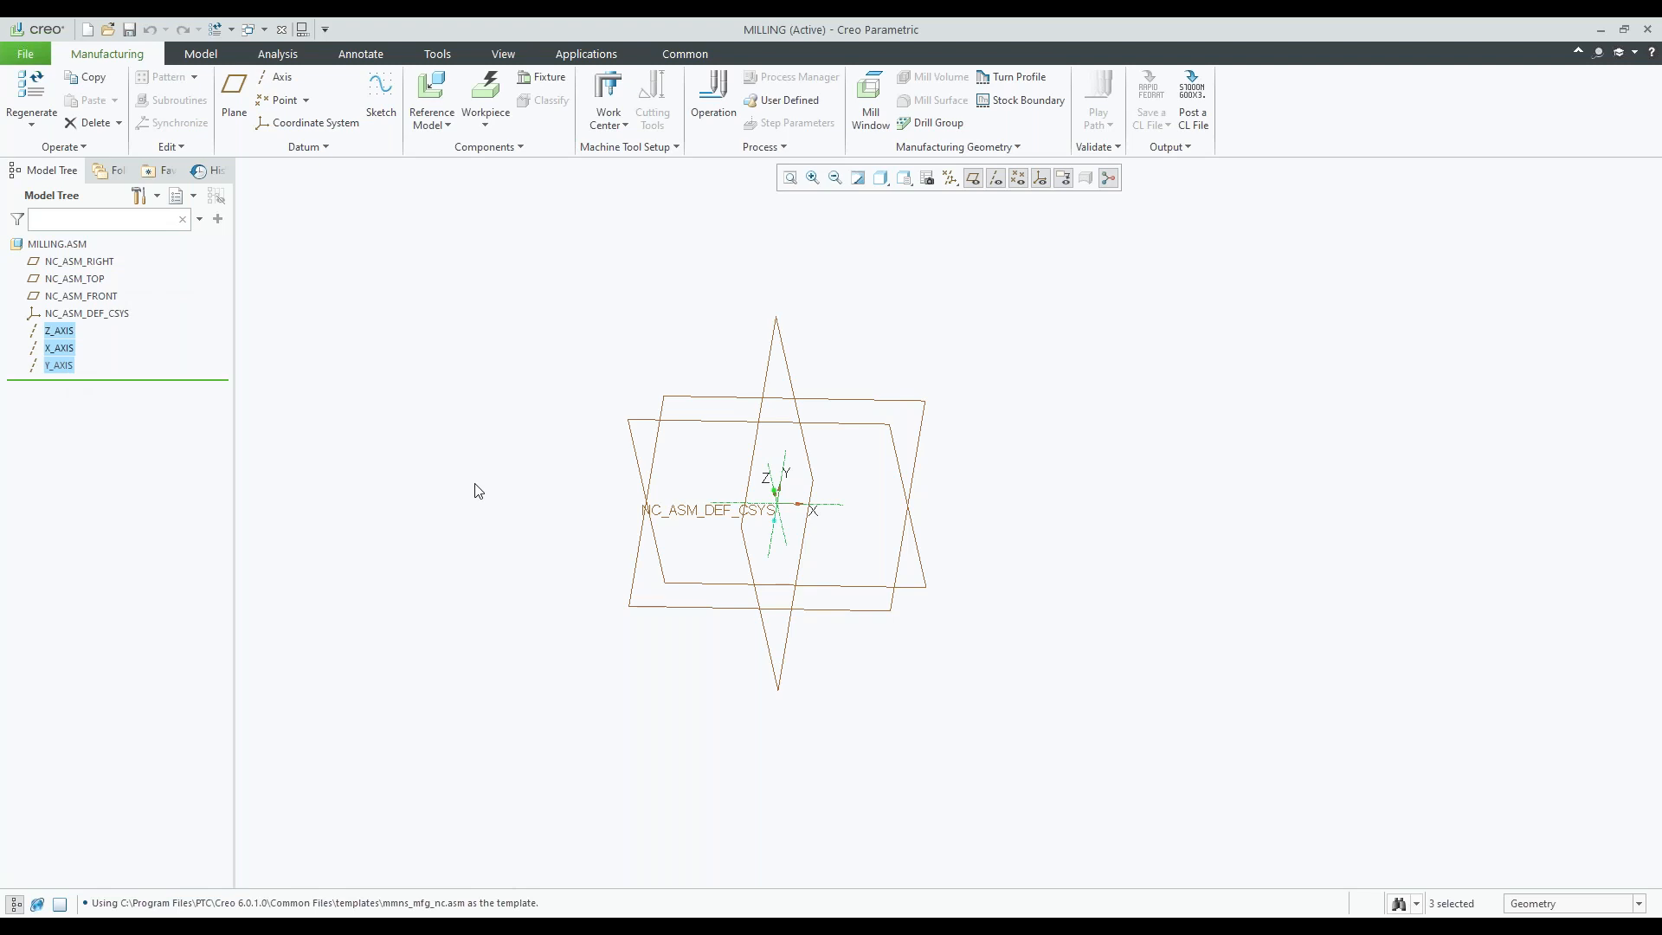
pyautogui.click(263, 33)
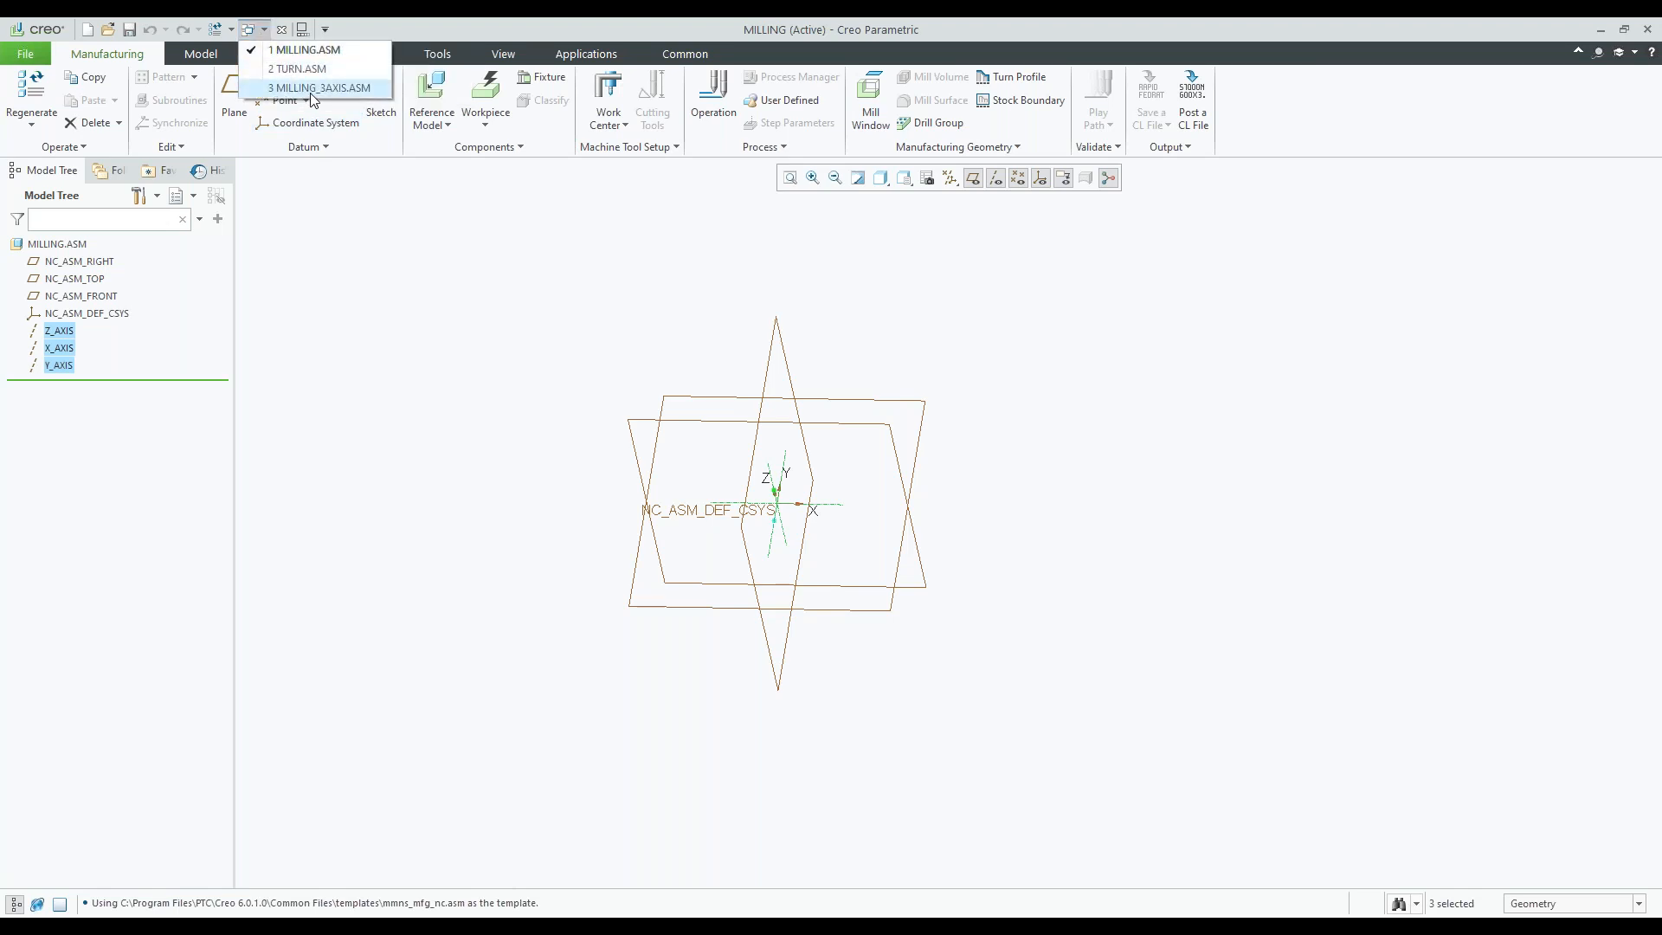
pyautogui.click(314, 89)
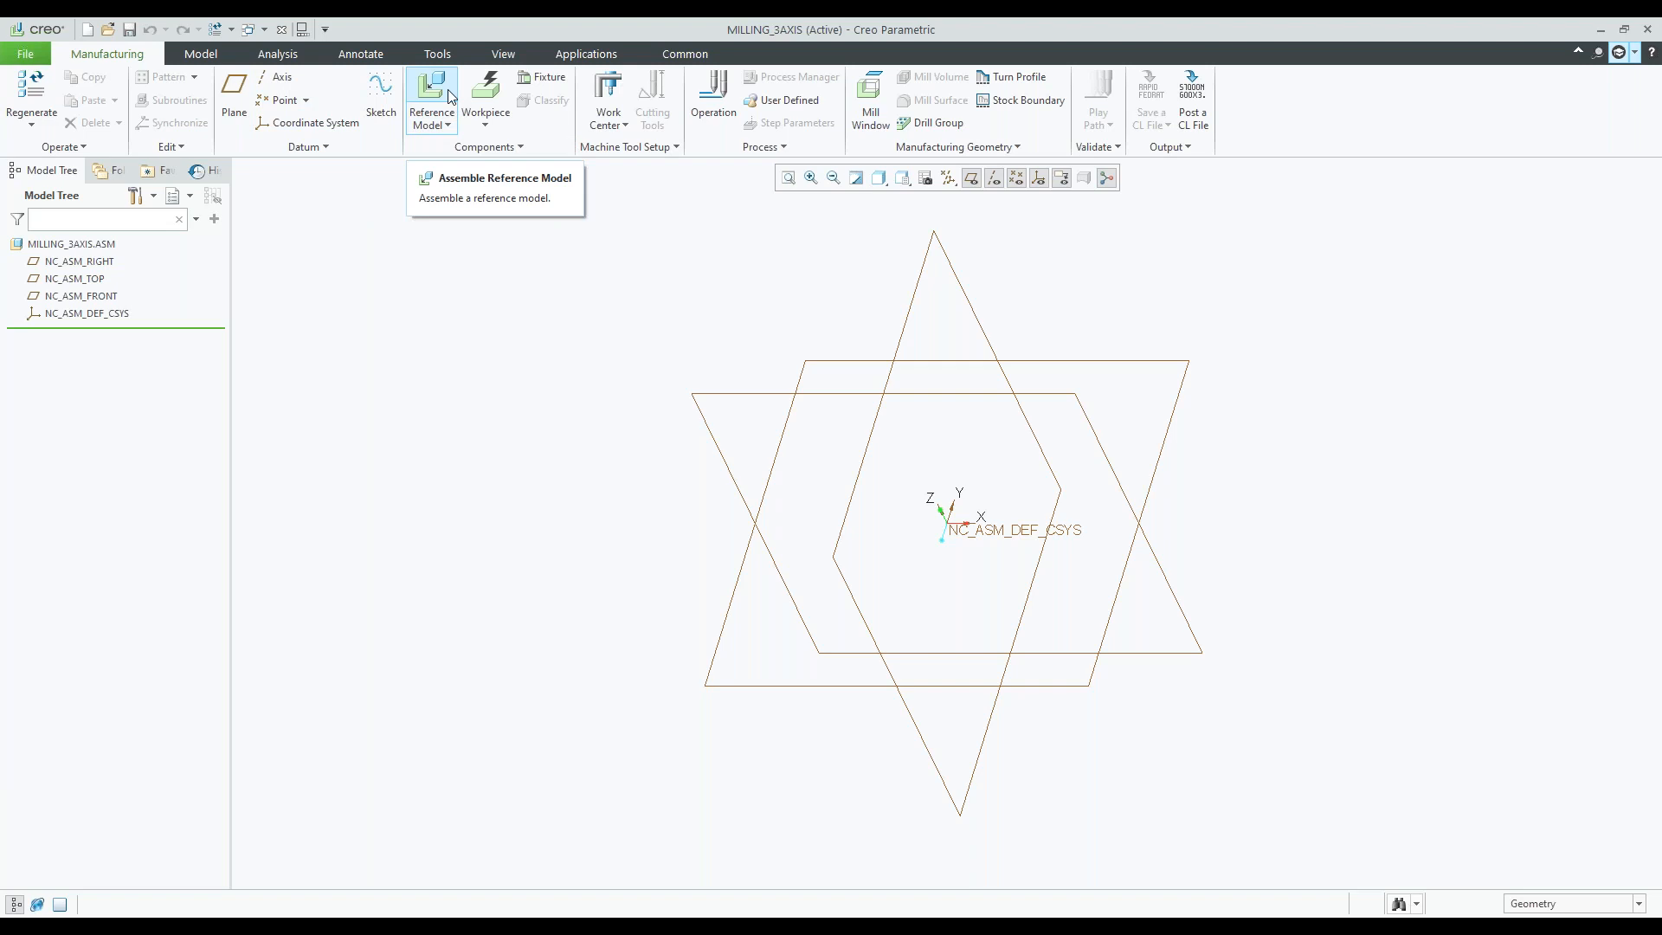
# - Start assembling a reference model and show an enlarged file preview of casting.prt
pyautogui.click(445, 126)
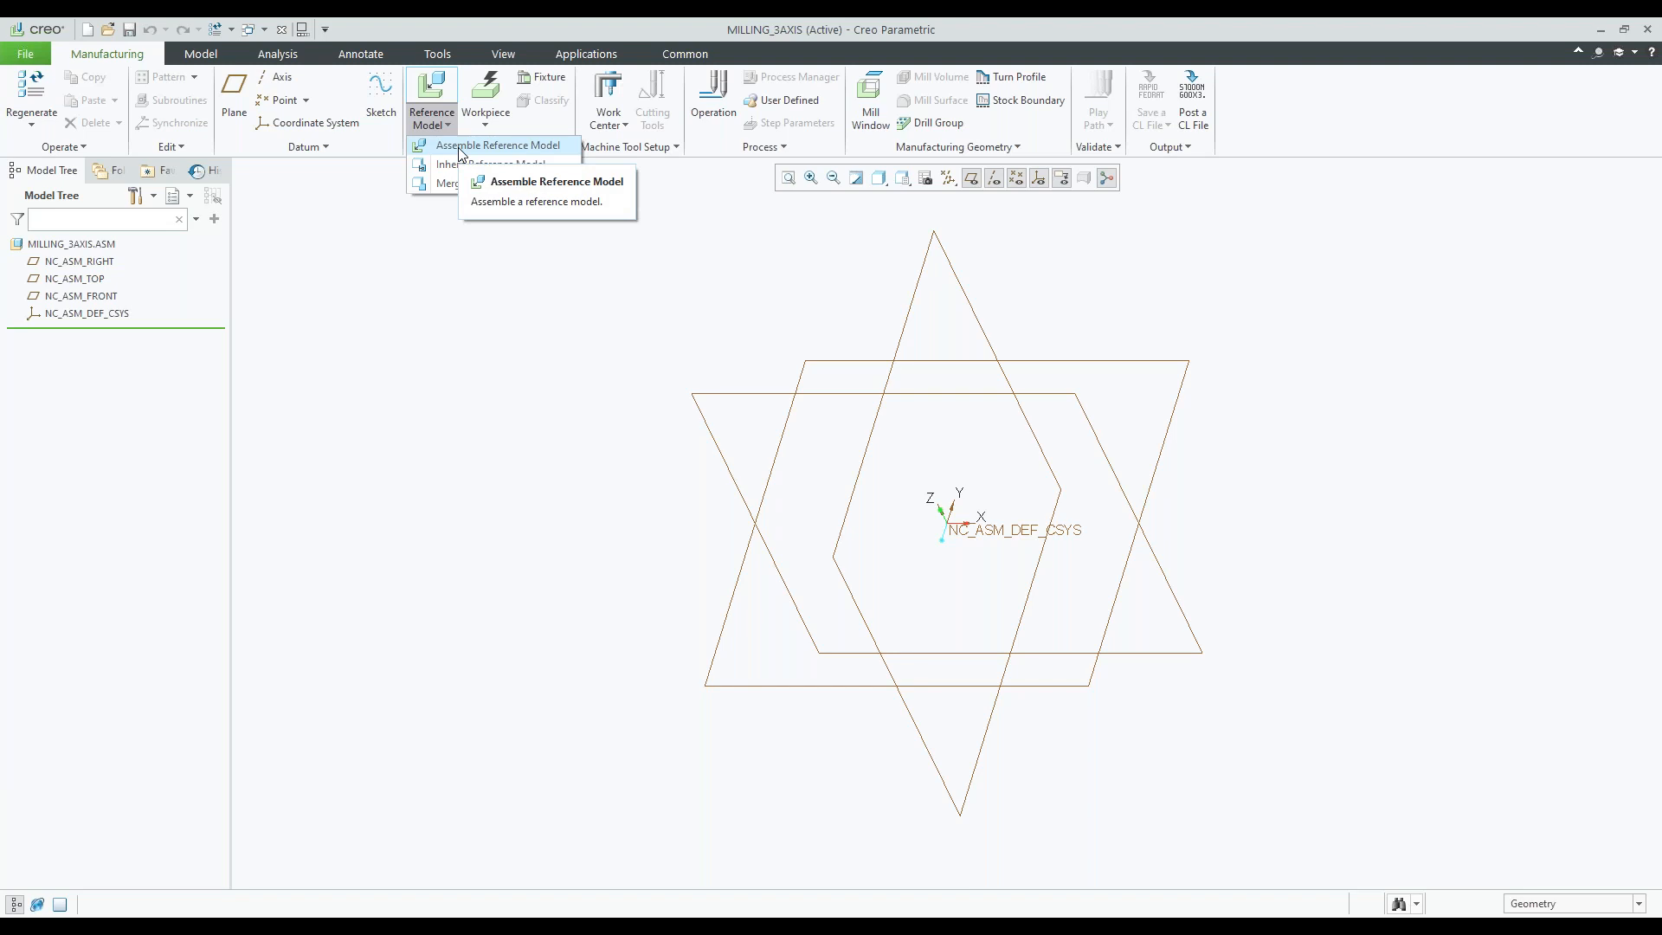
pyautogui.click(460, 147)
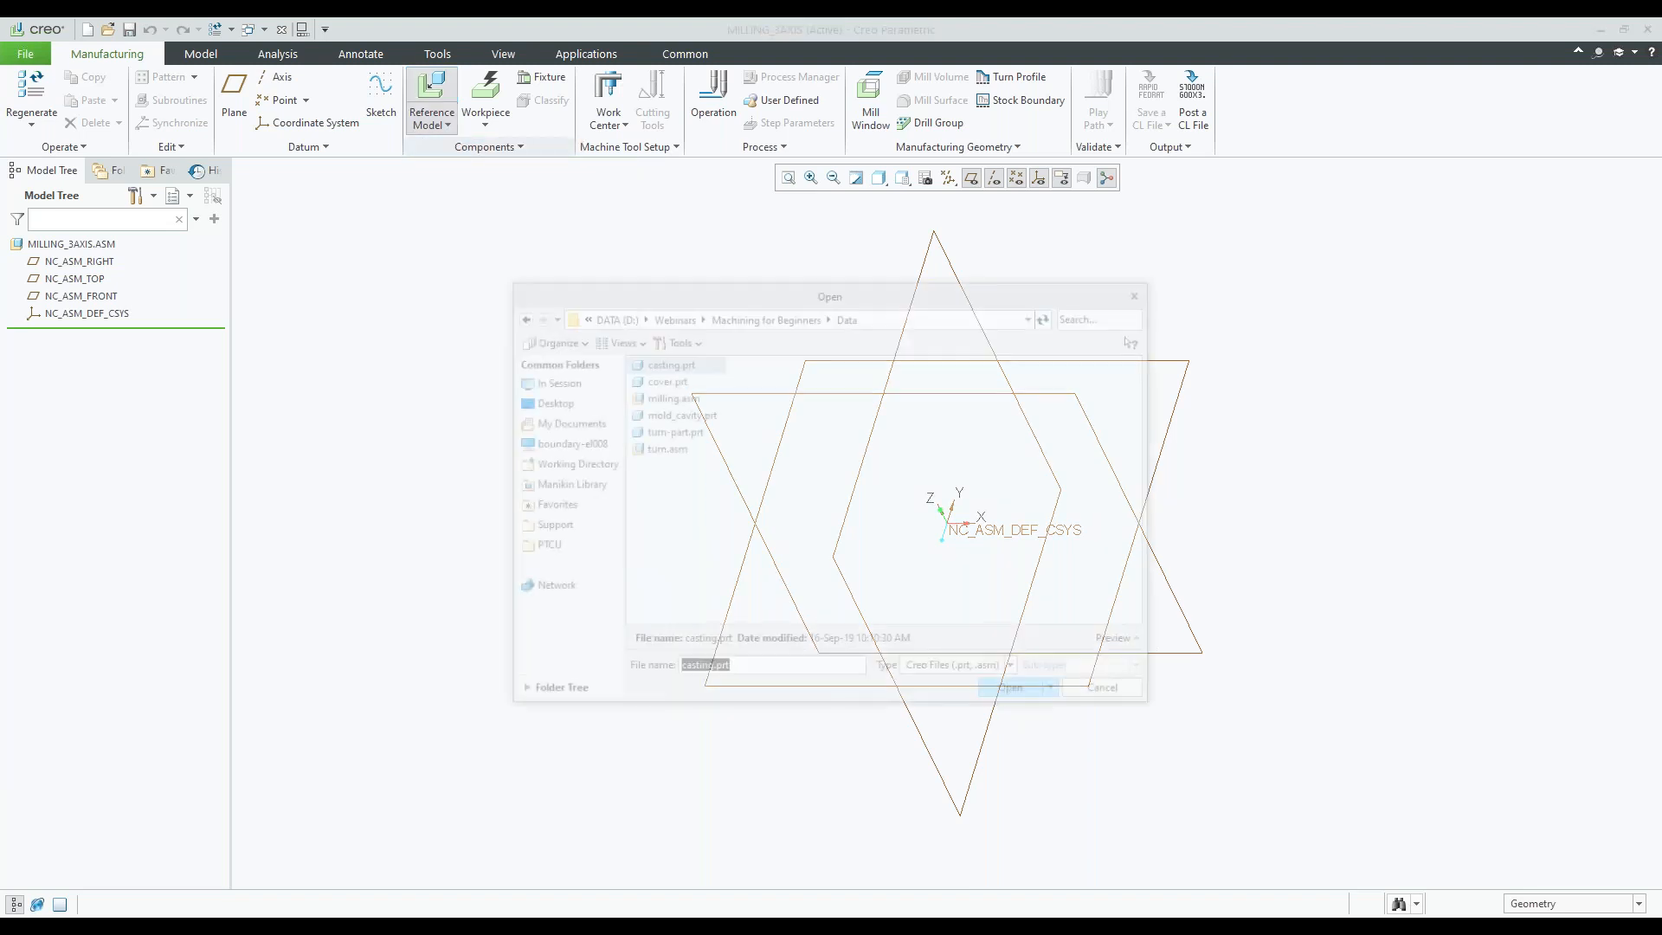
pyautogui.click(1121, 641)
pyautogui.scroll(-3, 917, 601)
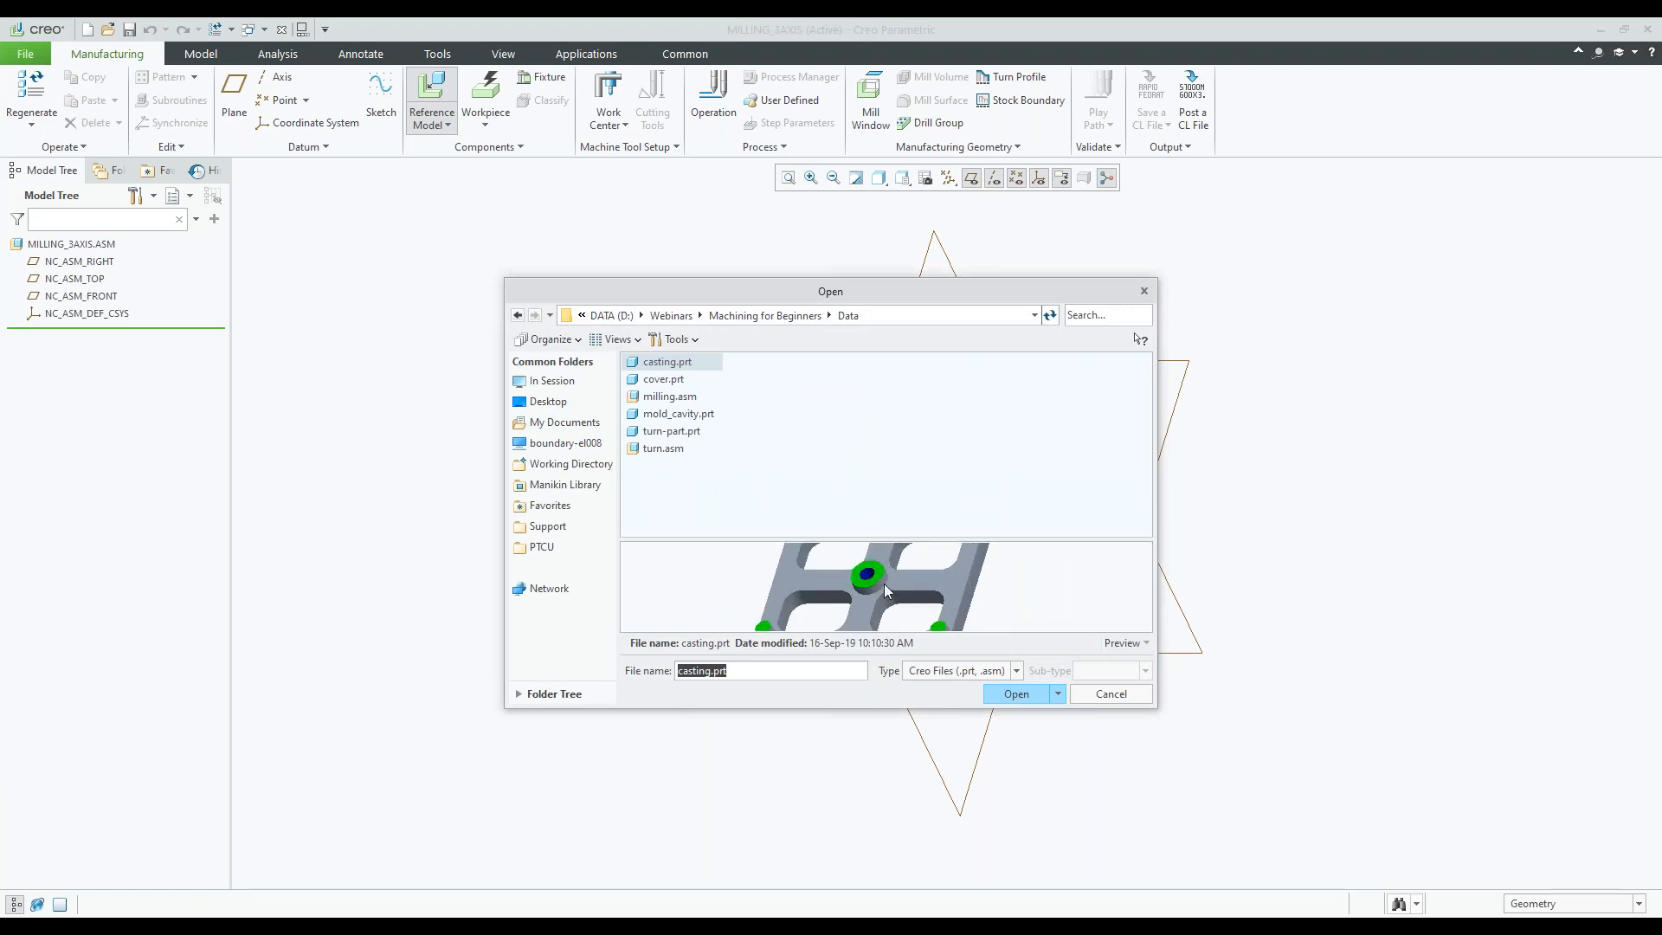
pyautogui.moveTo(504, 708); pyautogui.dragTo(383, 842)
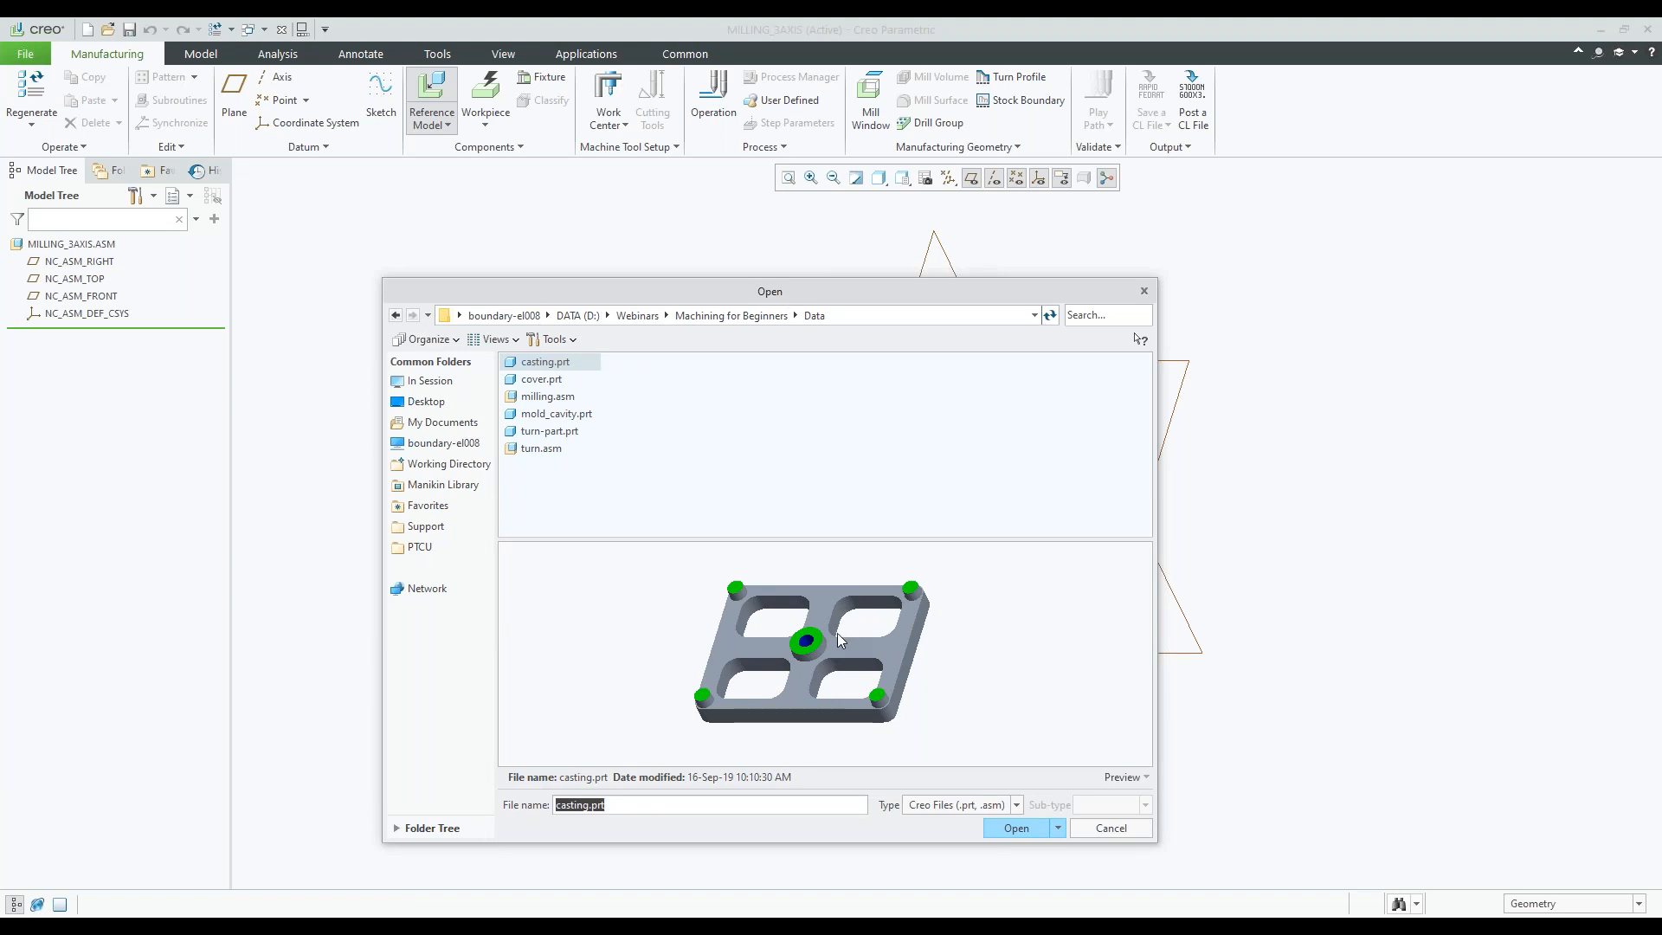
# - Preview cover.prt and mold_cavity.prt, and open mold_cavity.prt as the reference model
pyautogui.click(542, 379)
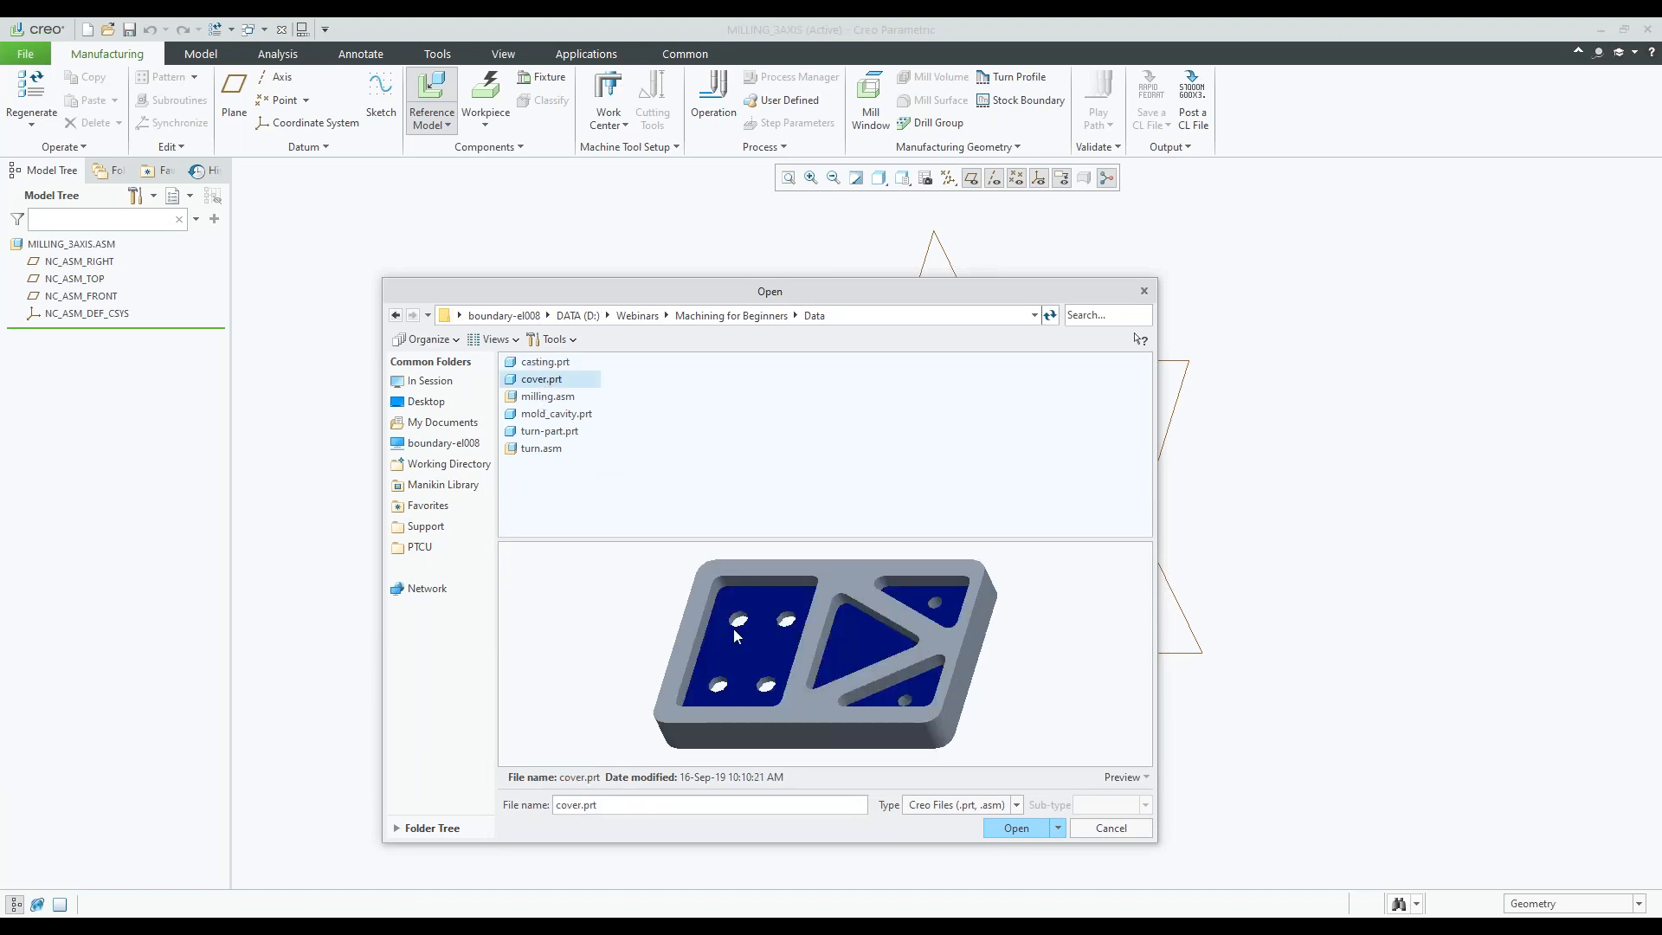
pyautogui.moveTo(769, 679)
pyautogui.mouseDown(button='middle')
pyautogui.moveTo(753, 586)
pyautogui.moveTo(774, 666)
pyautogui.mouseUp(button='middle')
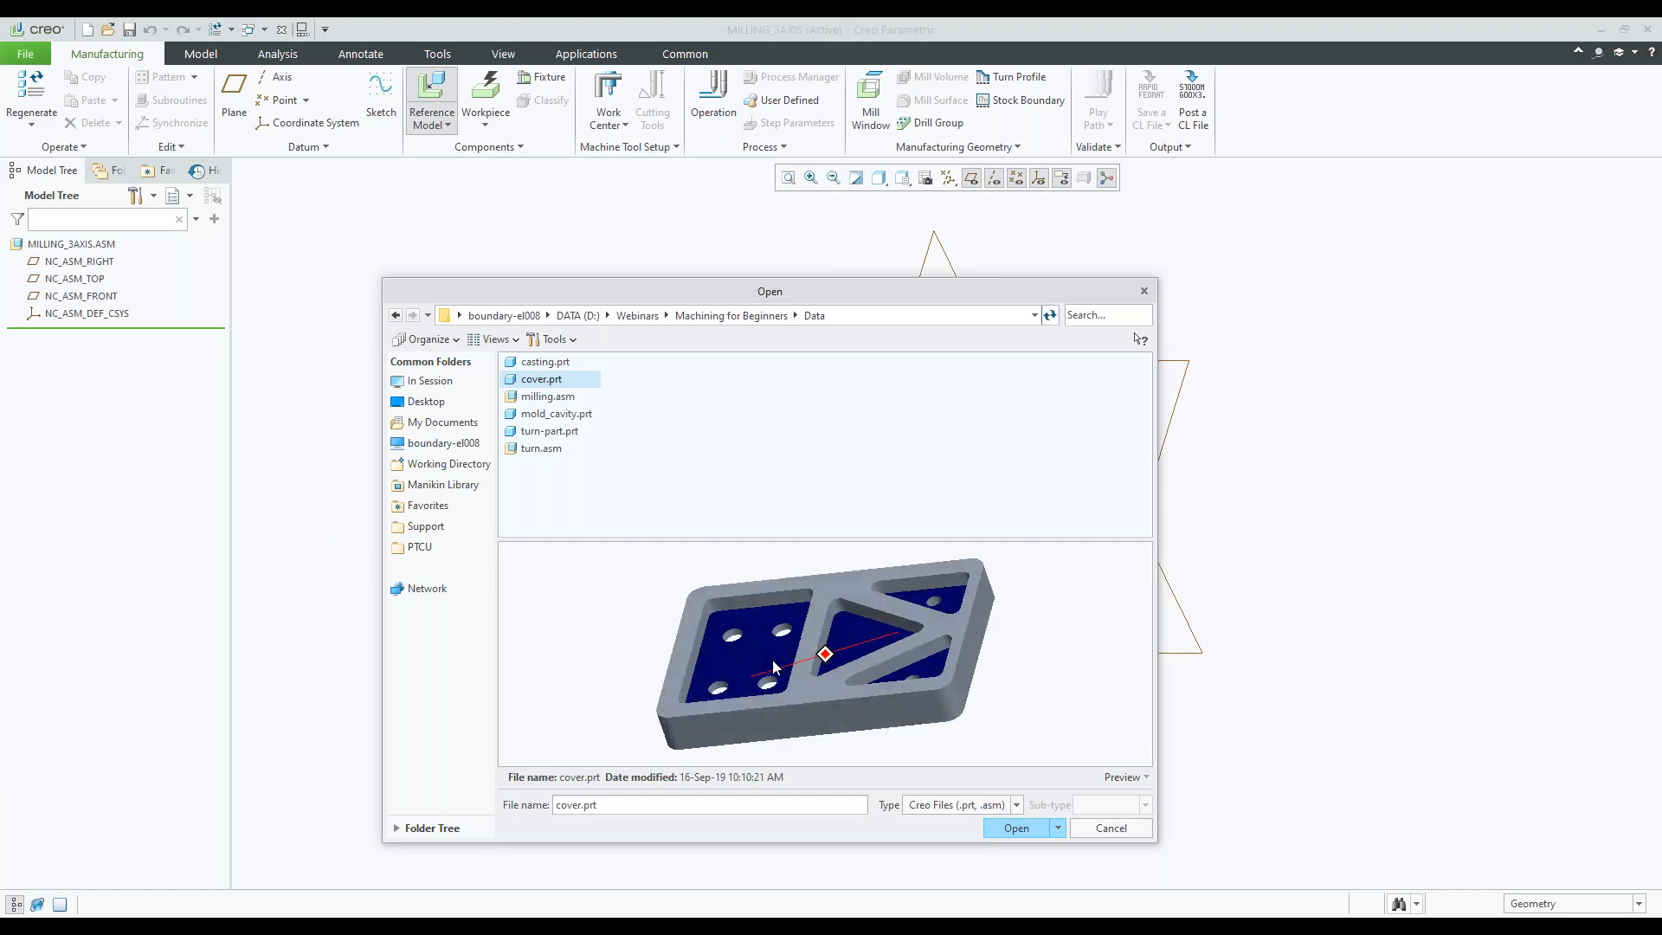
pyautogui.click(572, 415)
pyautogui.scroll(-4, 830, 656)
pyautogui.moveTo(829, 656)
pyautogui.mouseDown(button='middle')
pyautogui.moveTo(829, 689)
pyautogui.moveTo(824, 615)
pyautogui.moveTo(785, 618)
pyautogui.moveTo(831, 658)
pyautogui.mouseUp(button='middle')
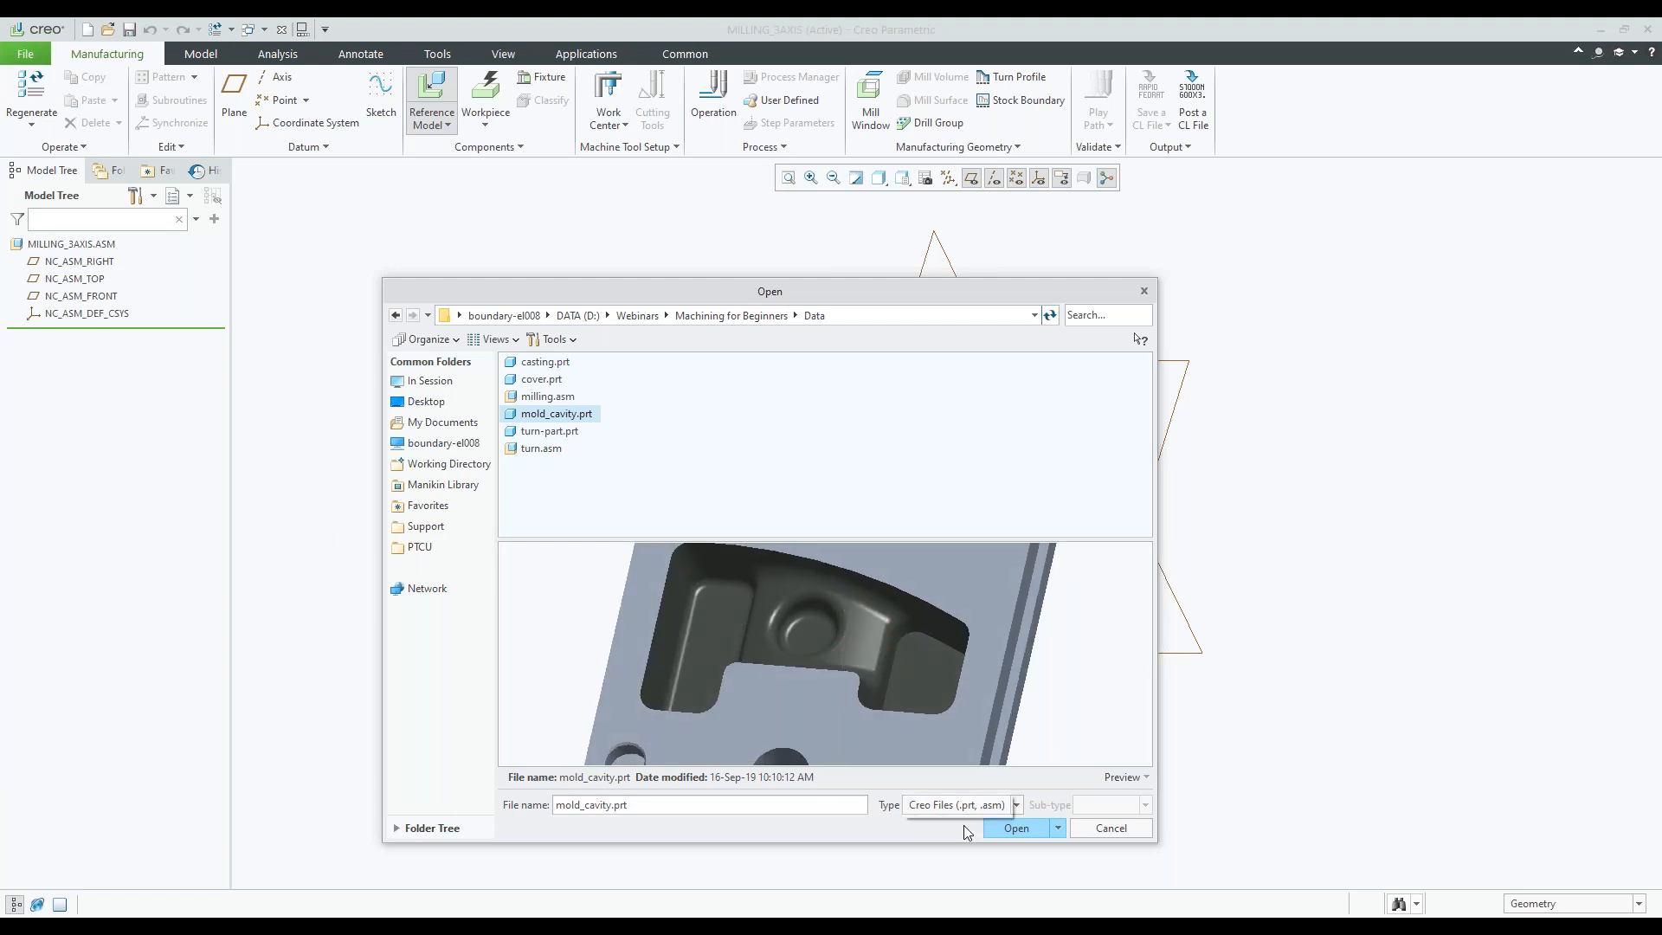
pyautogui.click(1014, 829)
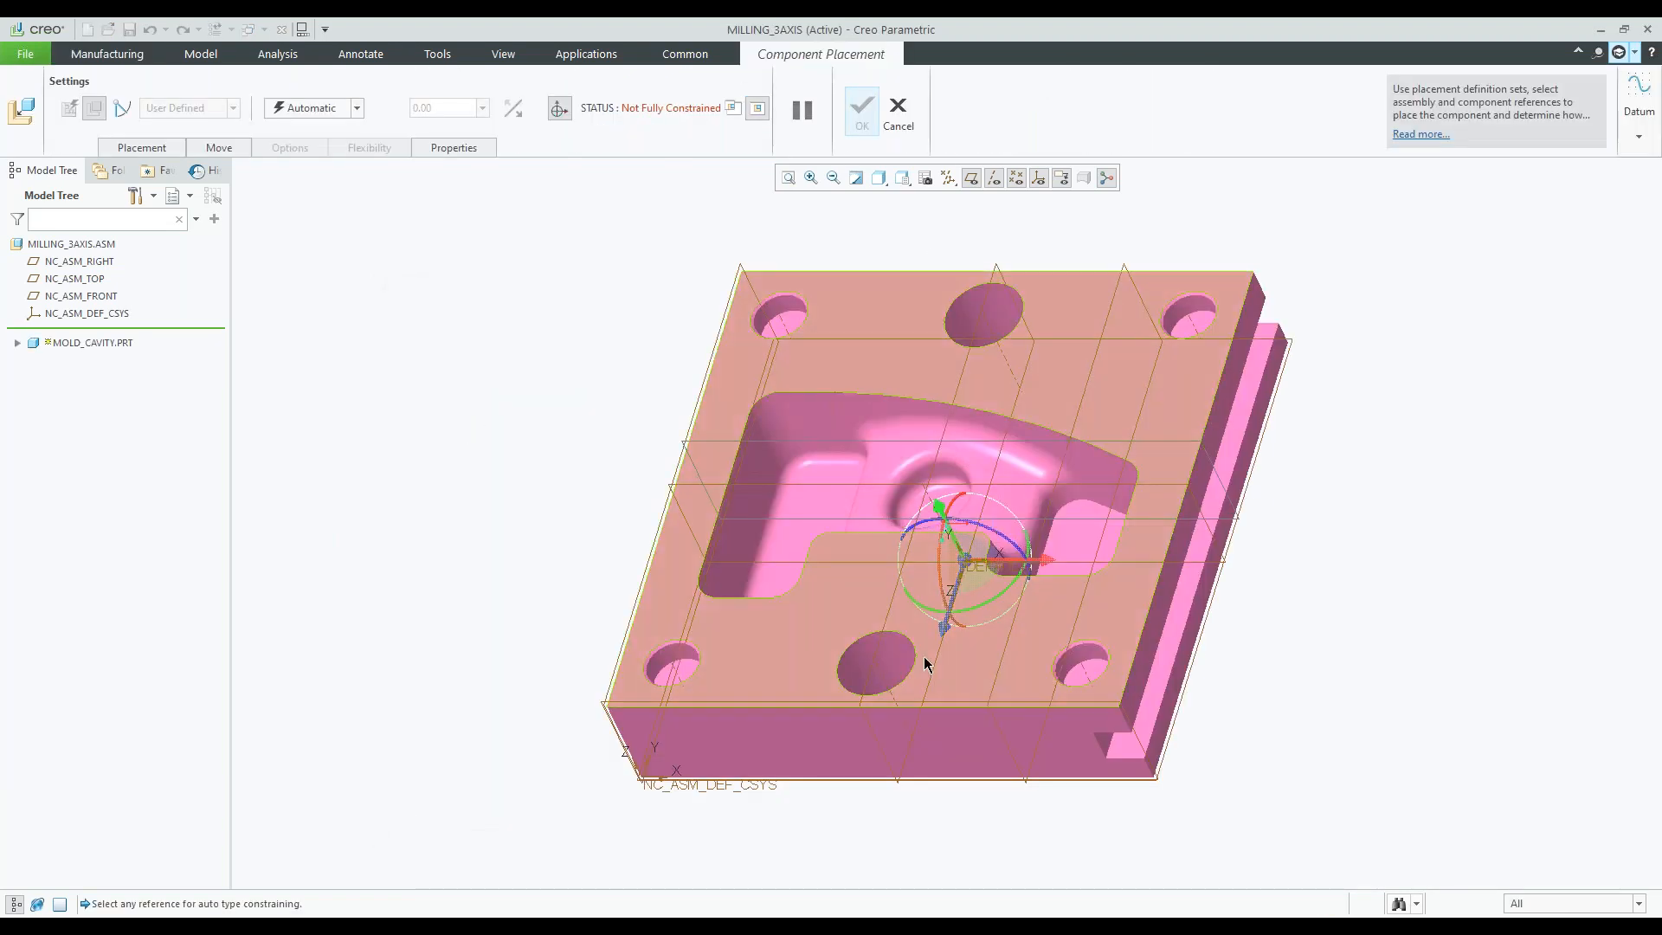
# - Move the mold cavity clear of the assembly datum planes and constrain its top face coincident with NC_ASM_TOP
pyautogui.scroll(3, 924, 661)
pyautogui.keyDown('ctrl'); pyautogui.keyDown('alt'); pyautogui.moveTo(941, 598); pyautogui.dragTo(1211, 606, button='right'); pyautogui.keyUp('alt'); pyautogui.keyUp('ctrl')
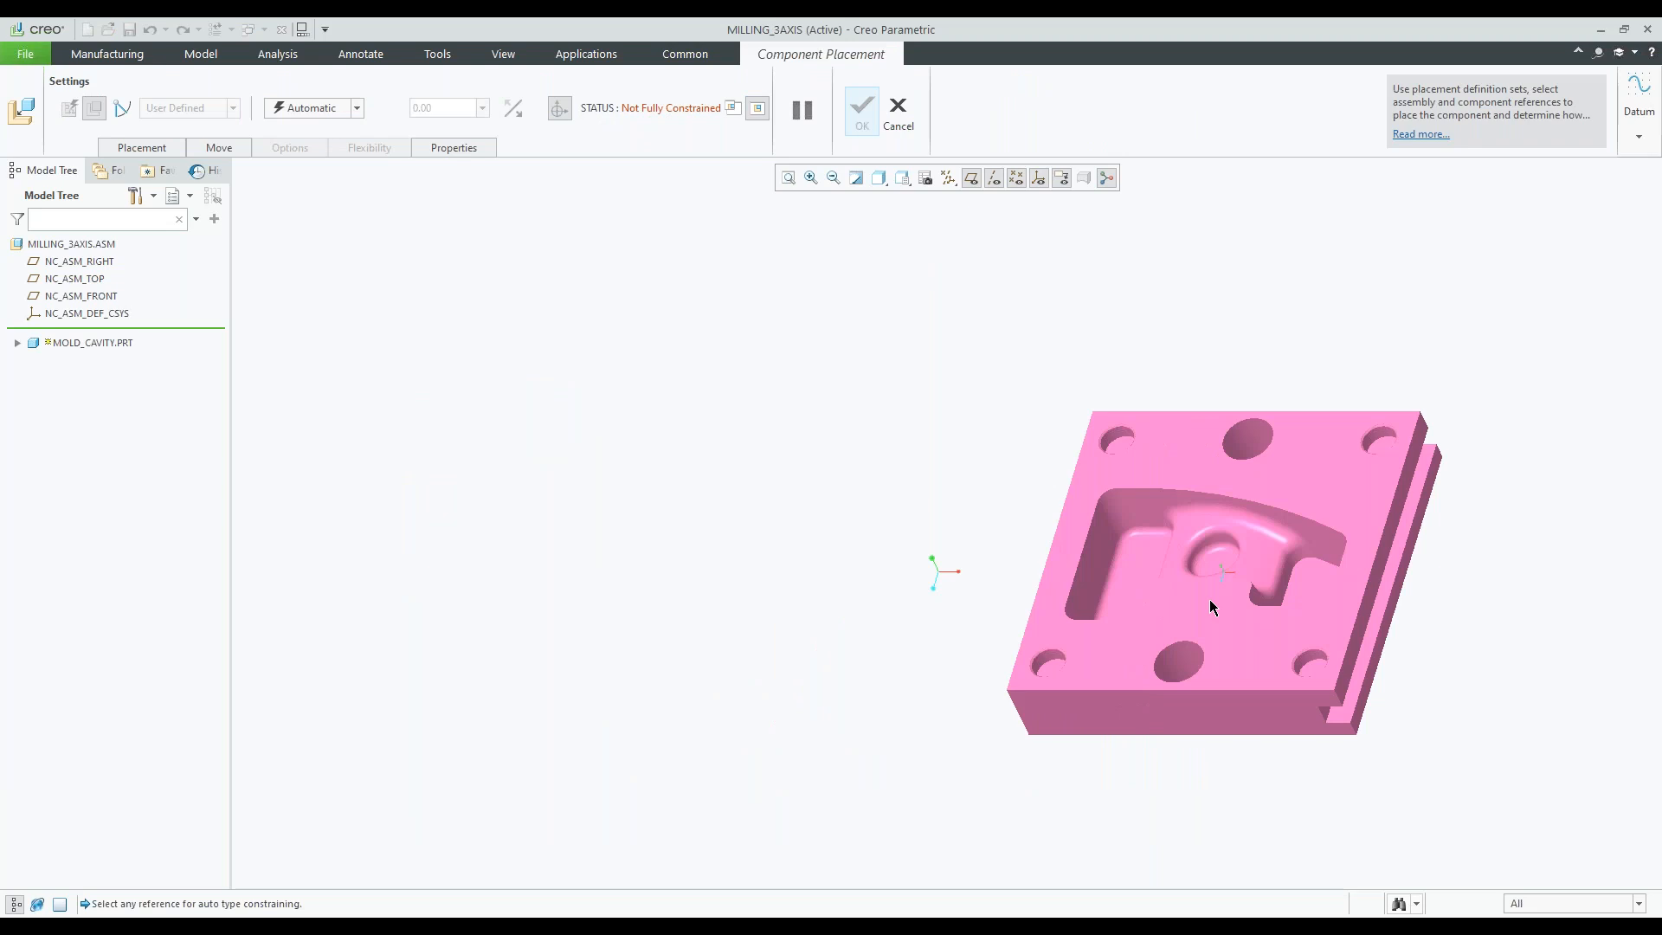
pyautogui.keyDown('shift'); pyautogui.moveTo(1005, 542); pyautogui.dragTo(833, 467, button='middle'); pyautogui.keyUp('shift')
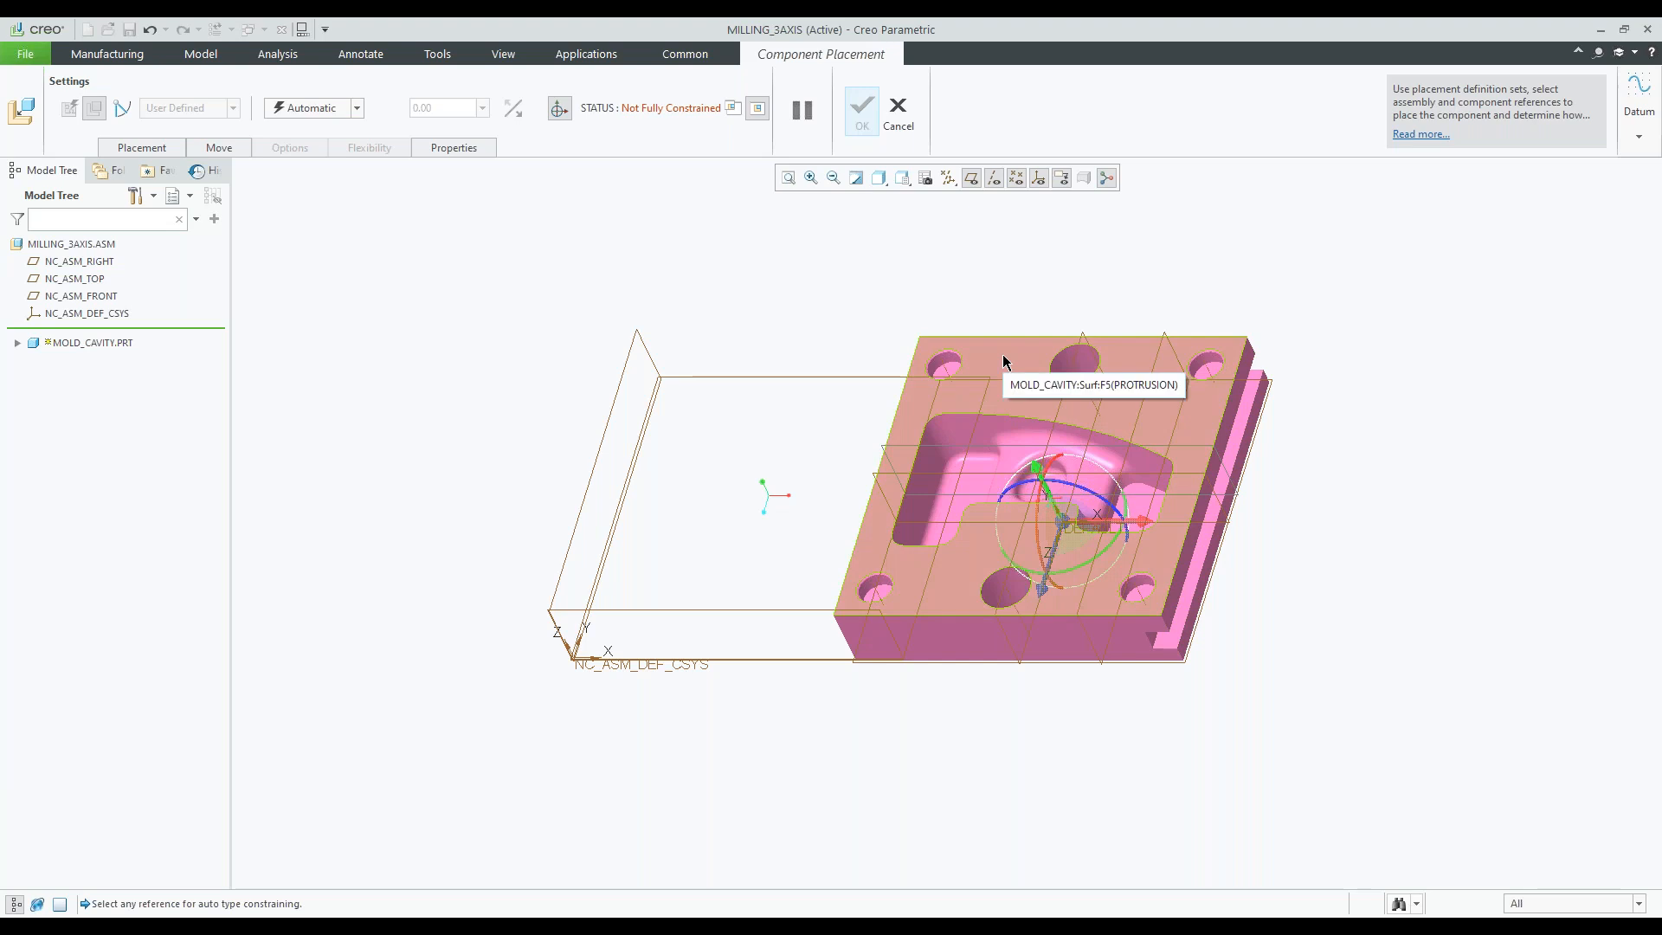
pyautogui.click(890, 558)
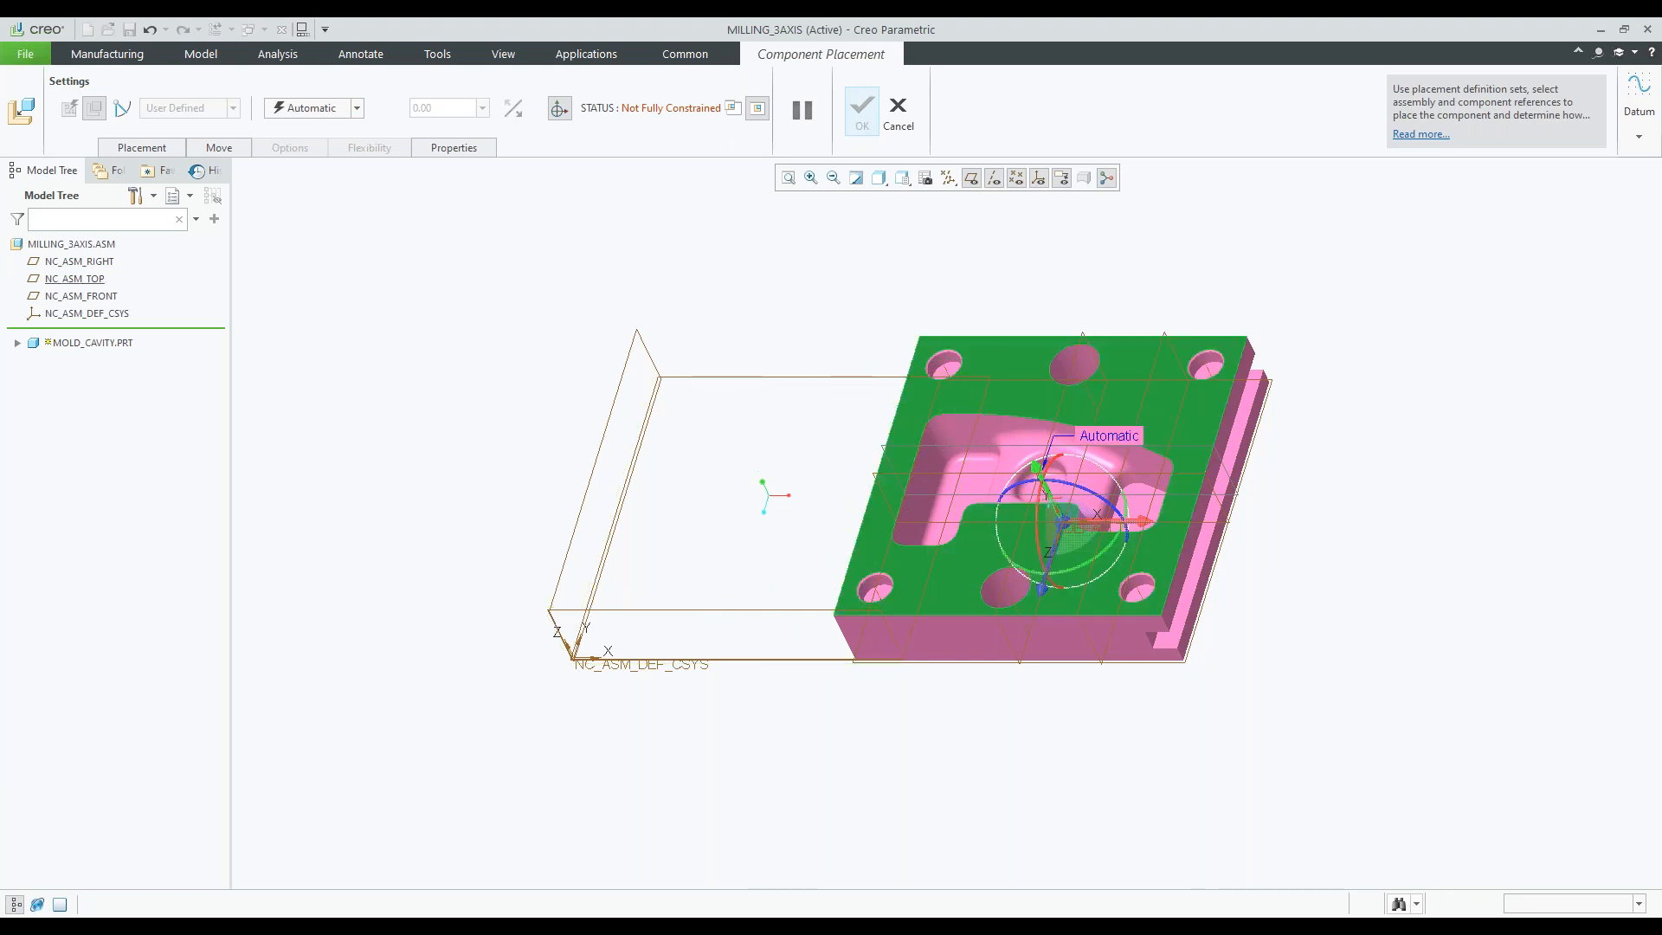
pyautogui.click(999, 352)
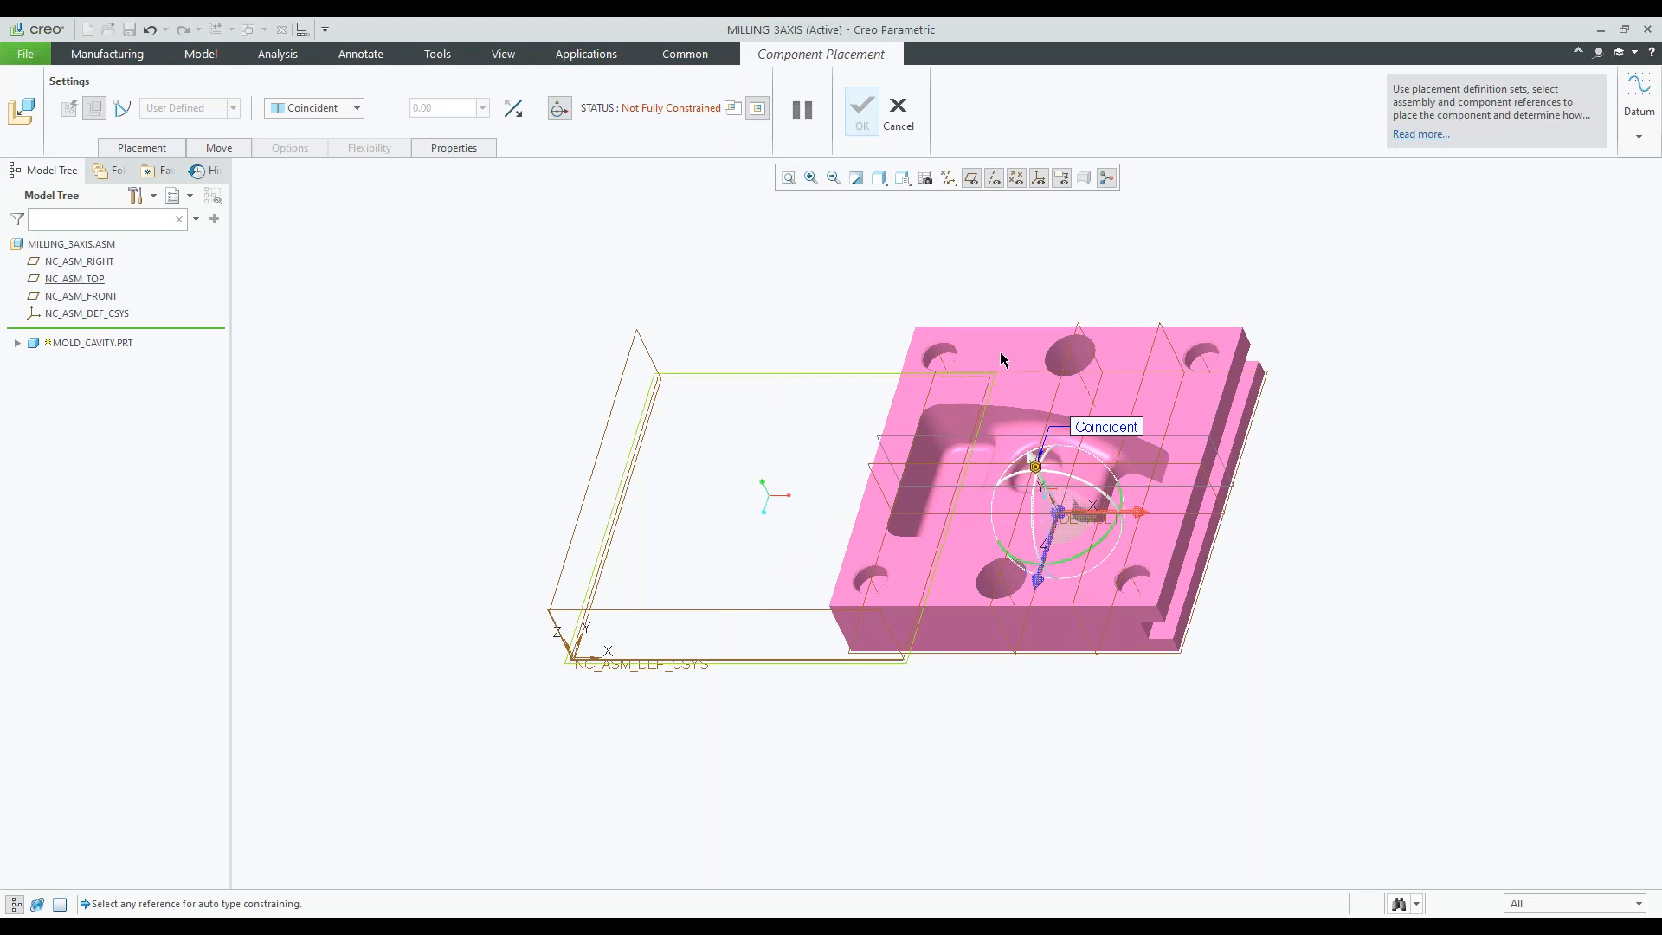
# - Constrain the mold cavity's vertical middle datum plane to NC_ASM_RIGHT and change that constraint from Distance to Coincident
pyautogui.click(1032, 455)
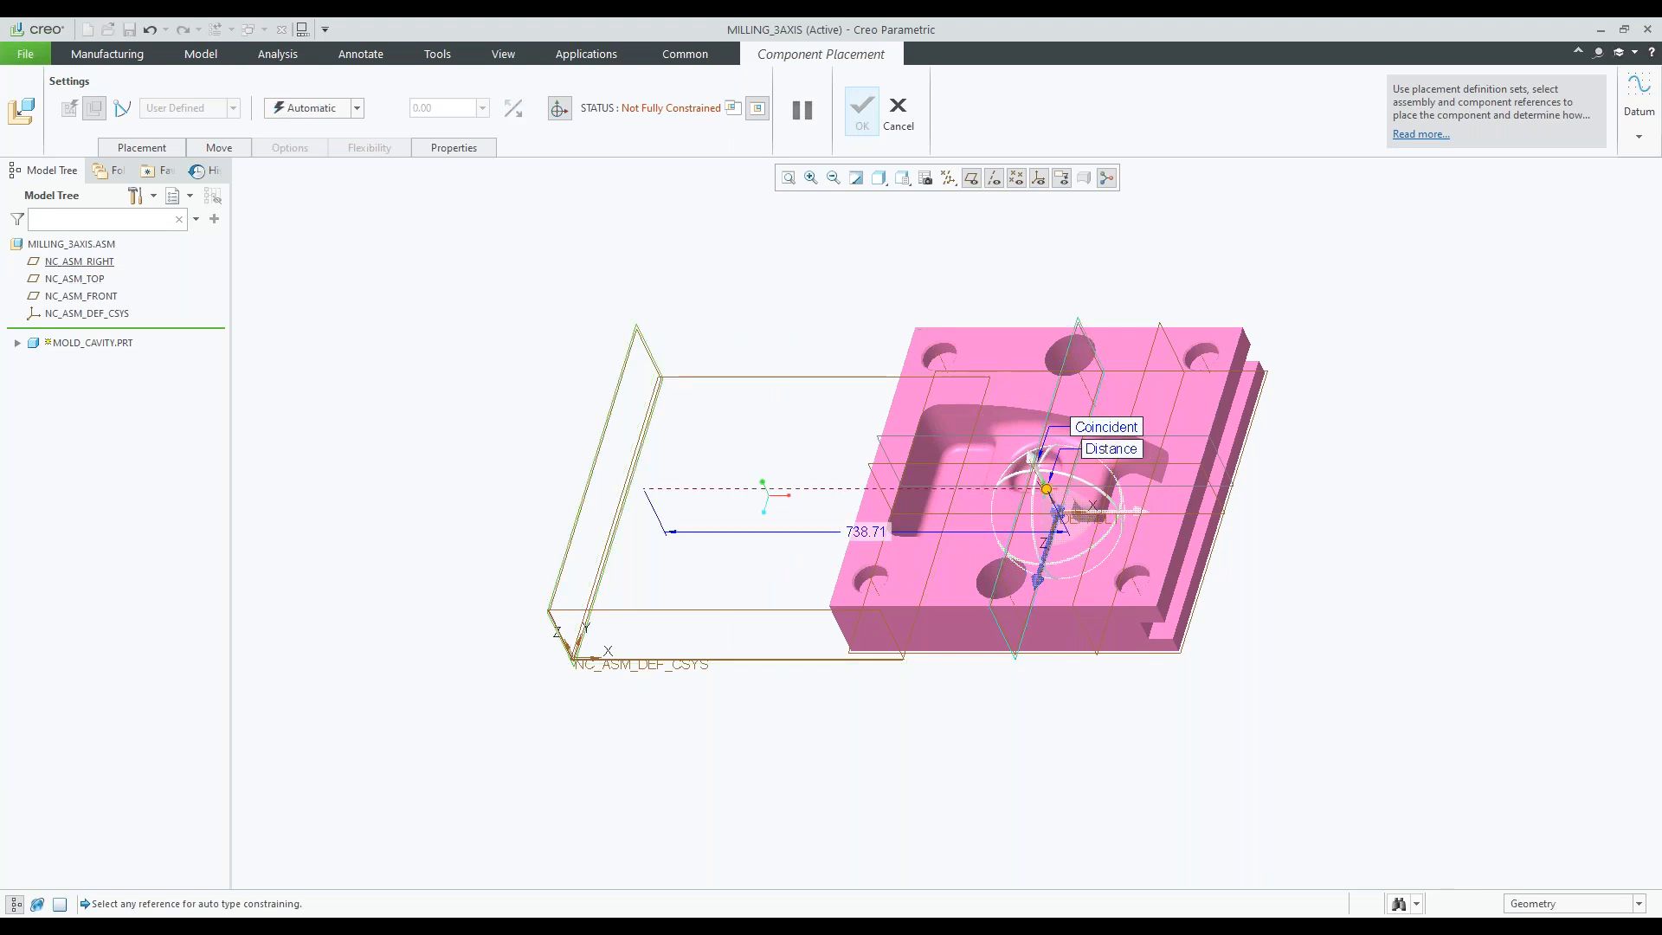
pyautogui.rightClick(1104, 434)
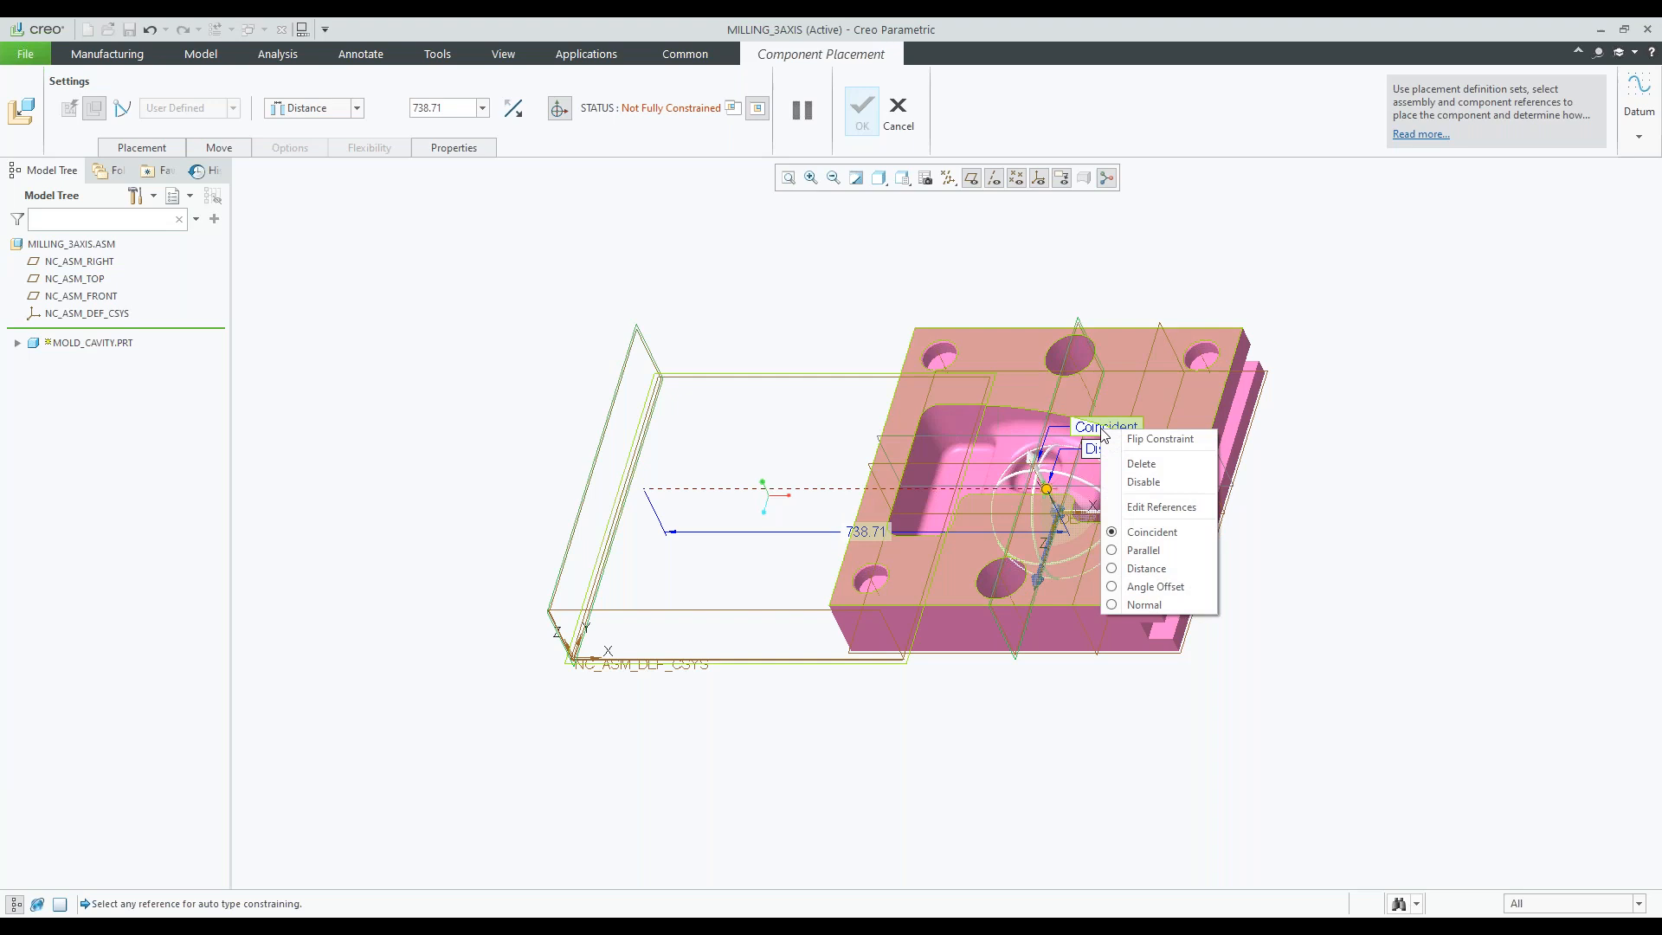
pyautogui.click(884, 534)
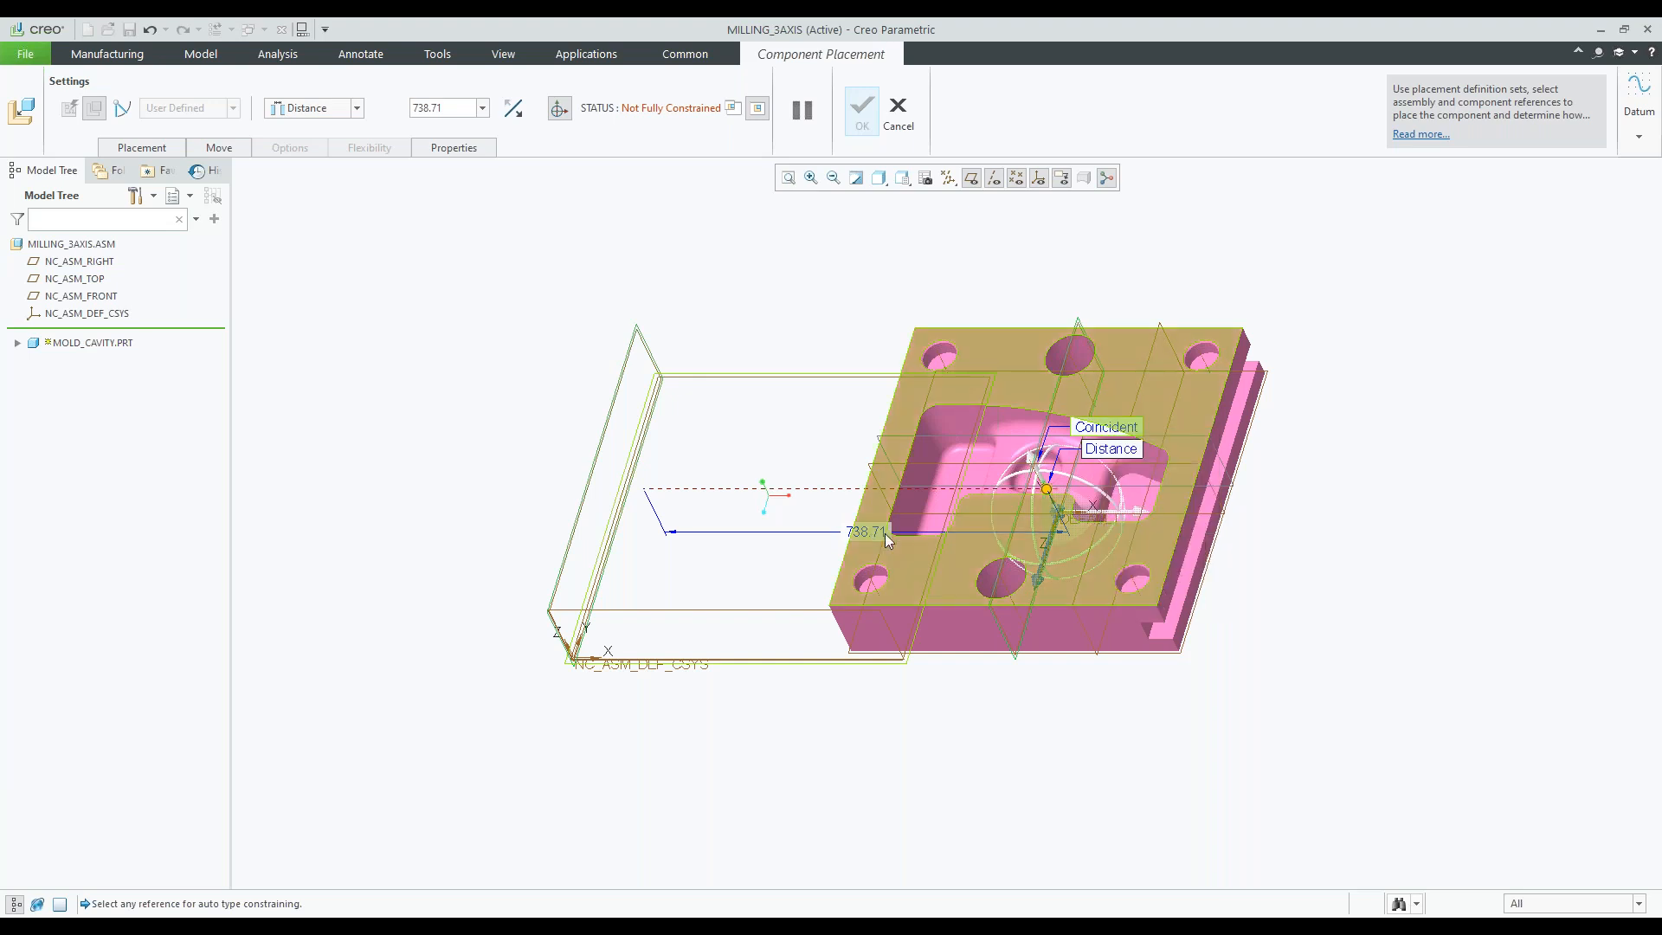
pyautogui.rightClick(1108, 451)
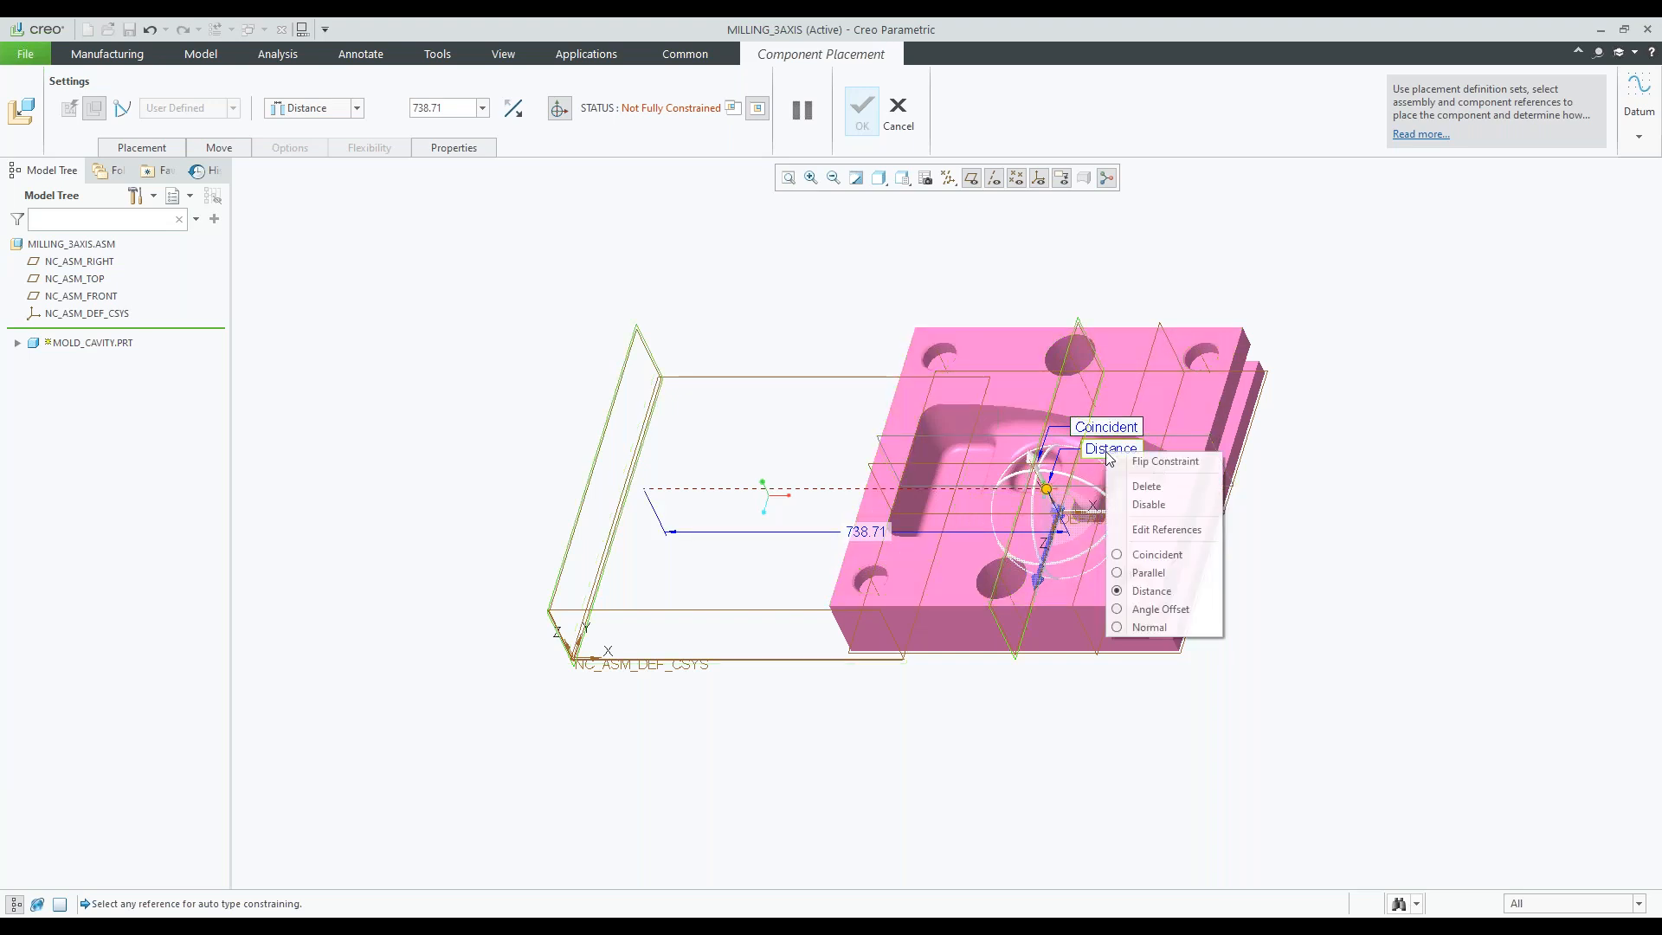
pyautogui.click(1156, 554)
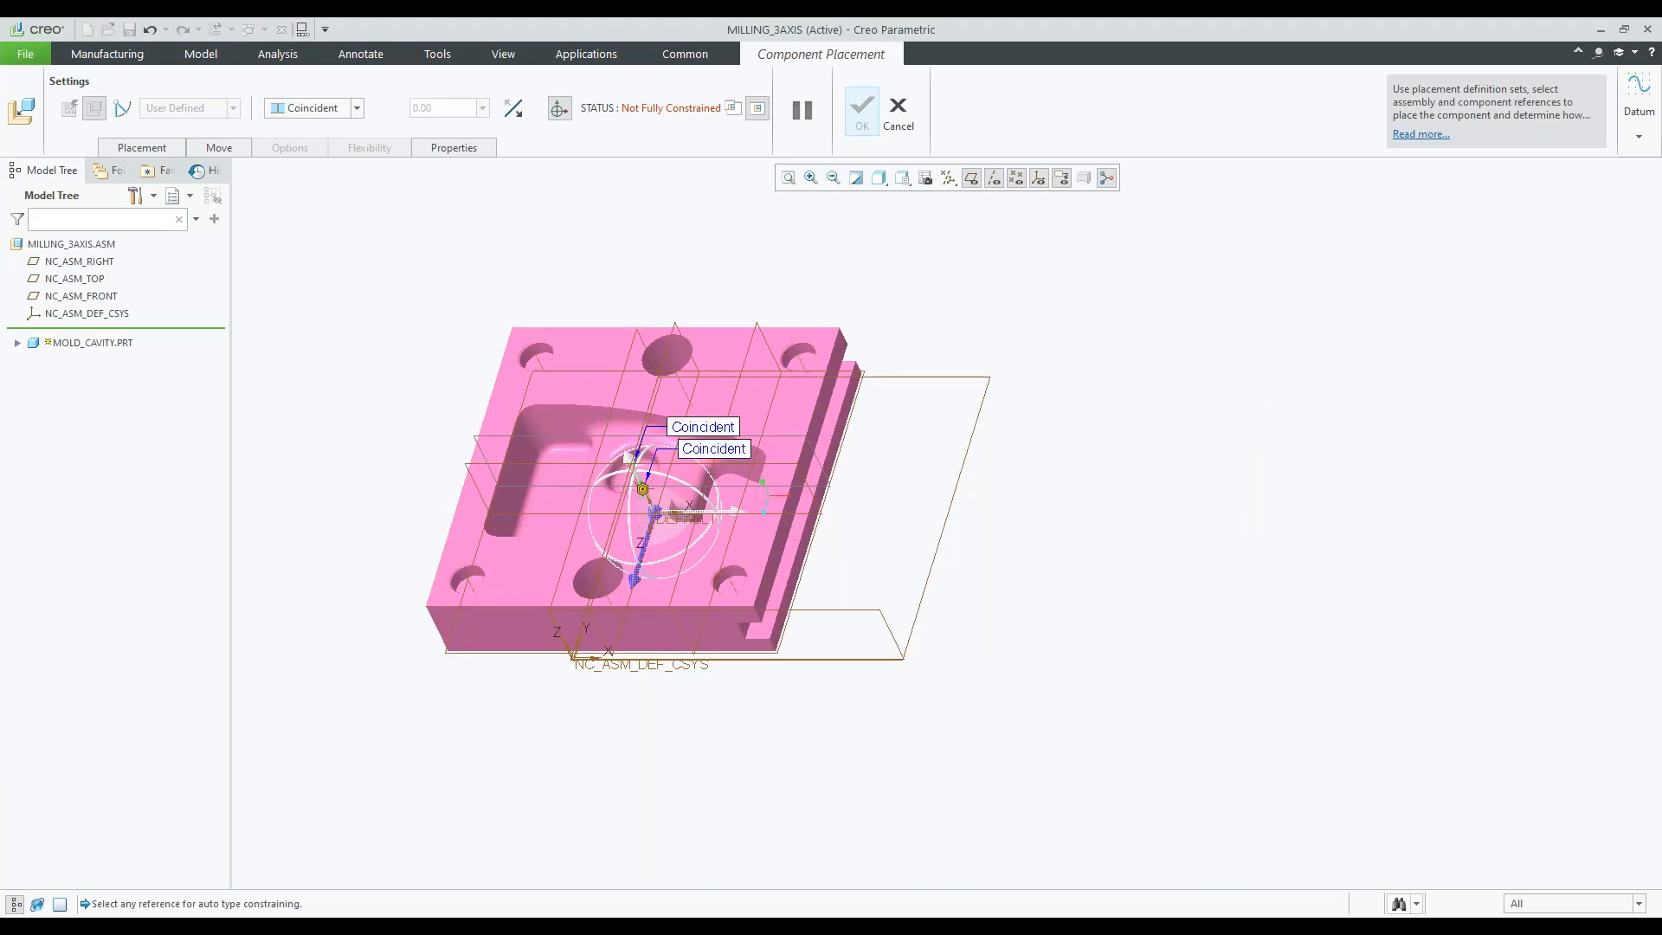
# - Move the mold cavity away from NC_ASM_FRONT and constrain its crosswise middle datum plane to that assembly plane
pyautogui.moveTo(646, 582); pyautogui.dragTo(702, 434)
pyautogui.moveTo(848, 334); pyautogui.dragTo(851, 353, button='middle')
pyautogui.click(872, 281)
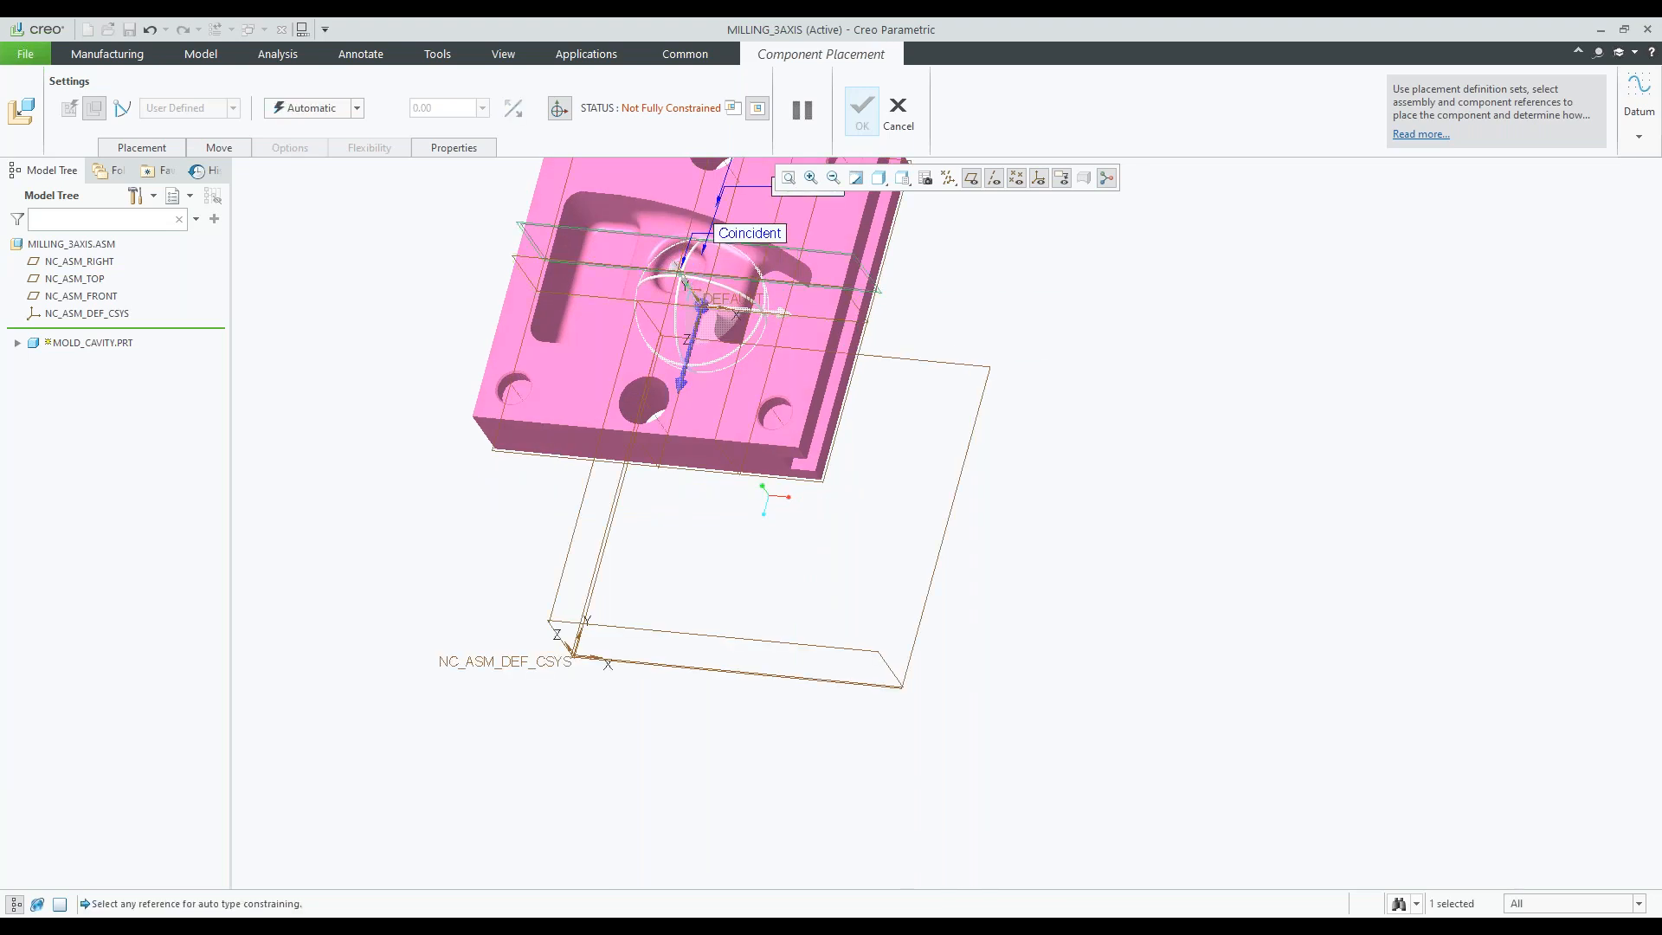
pyautogui.click(756, 618)
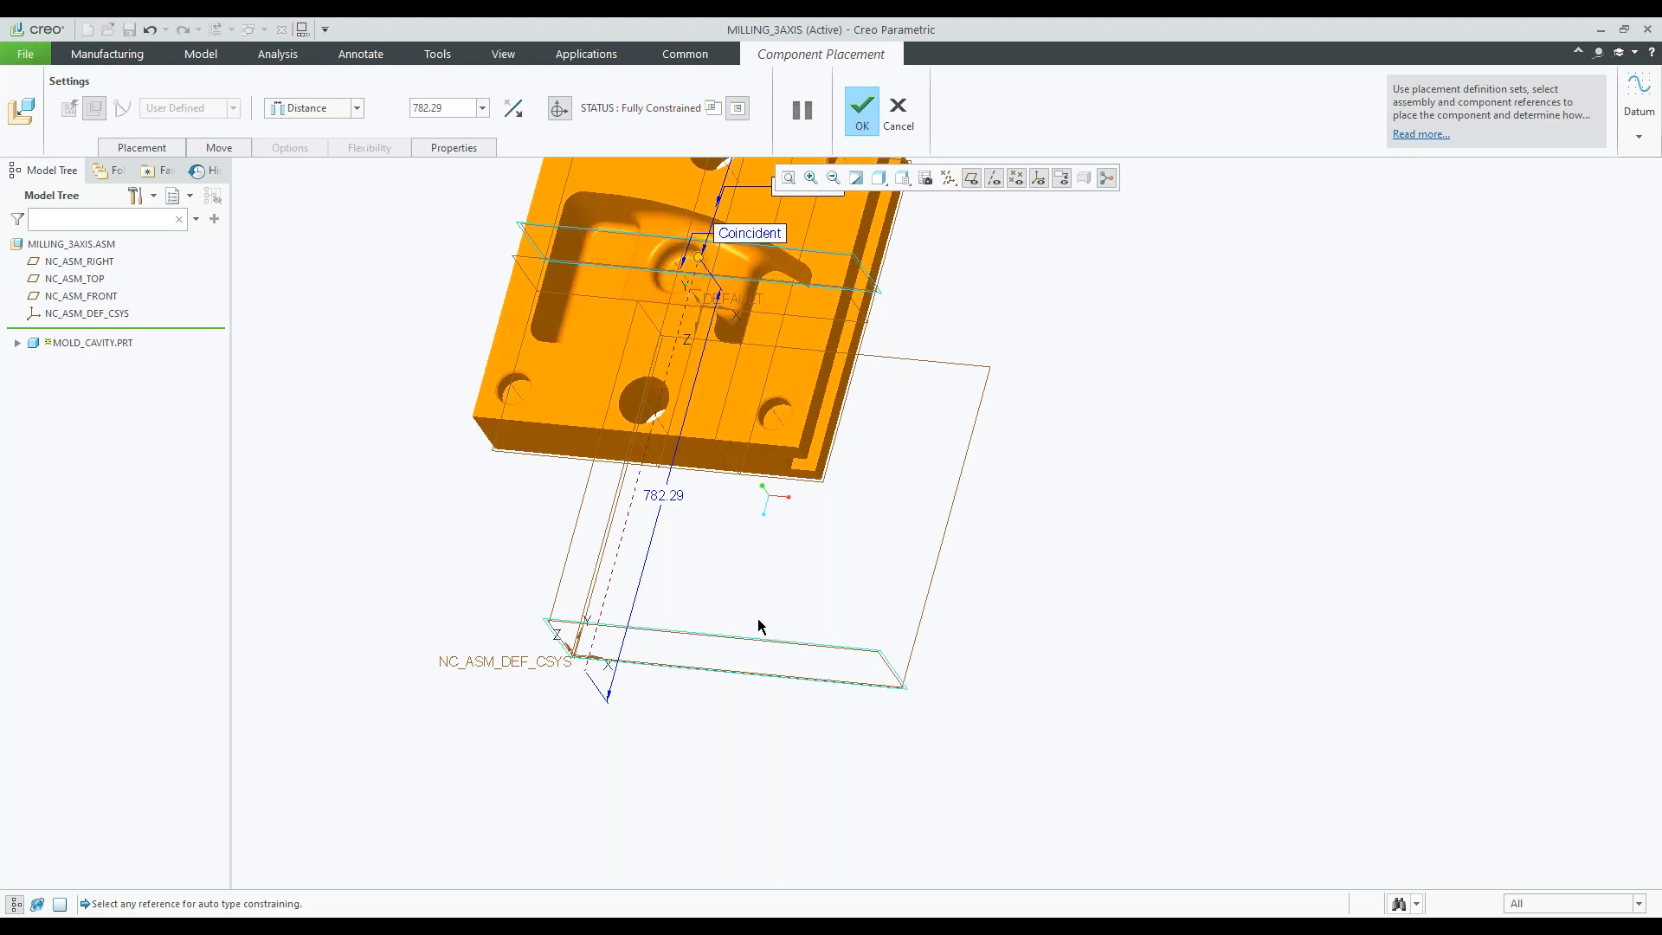
# - Change the NC_ASM_FRONT constraint from Distance to Coincident and accept the mold cavity's placement
pyautogui.rightClick(734, 235)
pyautogui.click(982, 433)
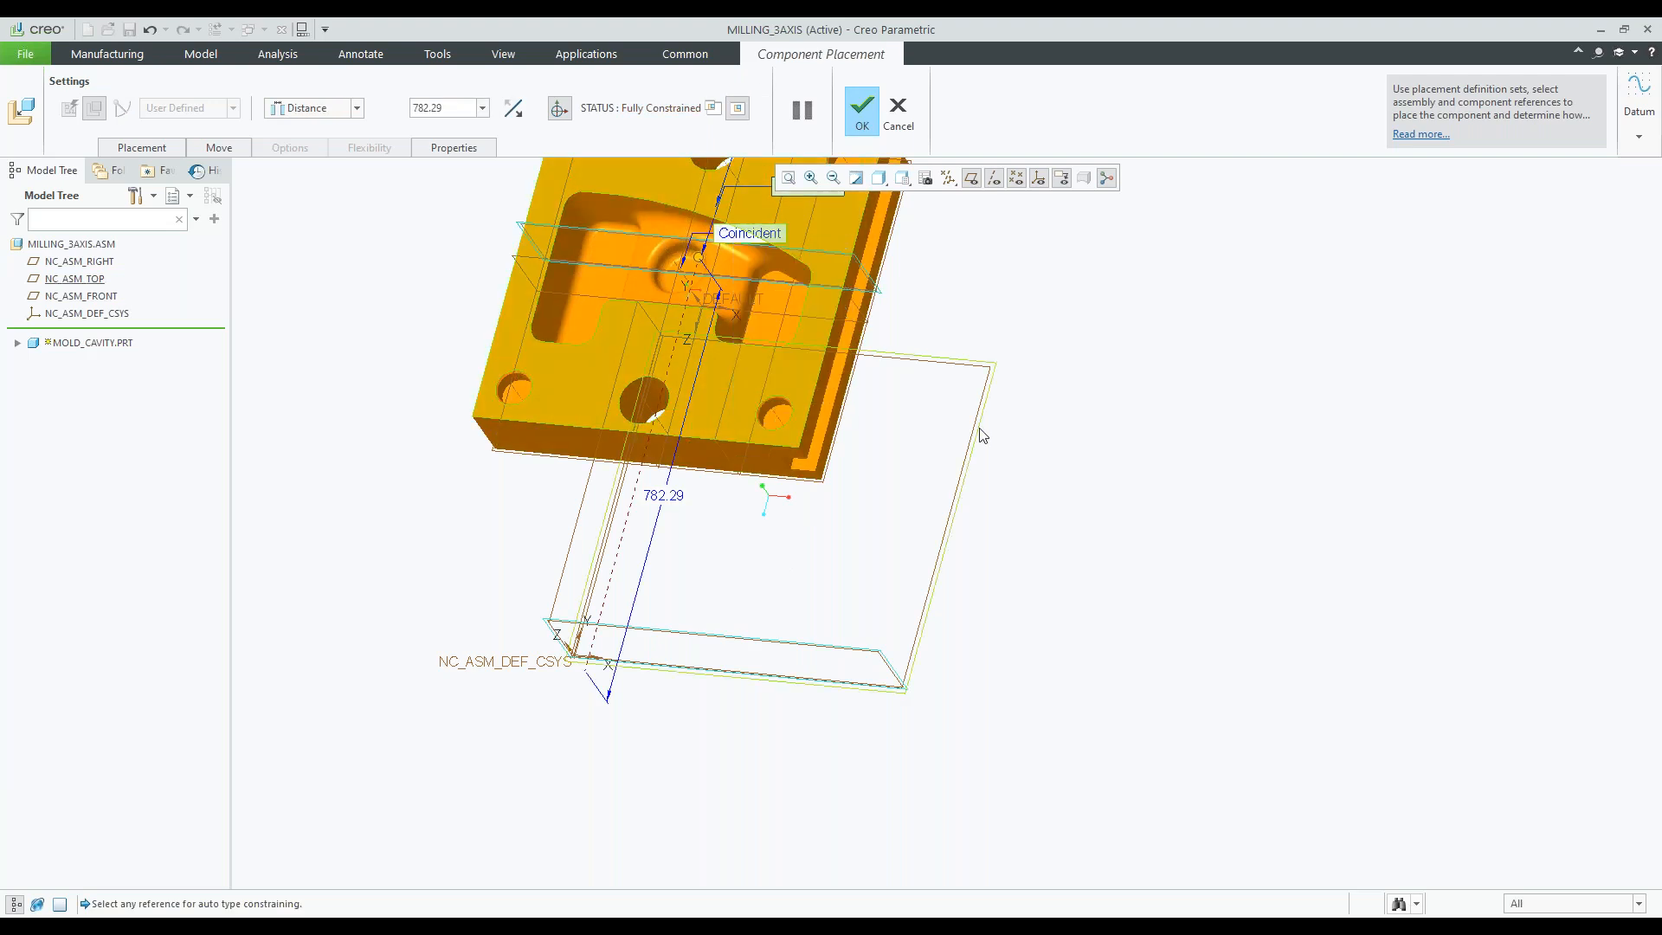
pyautogui.moveTo(994, 407); pyautogui.dragTo(1008, 641, button='middle')
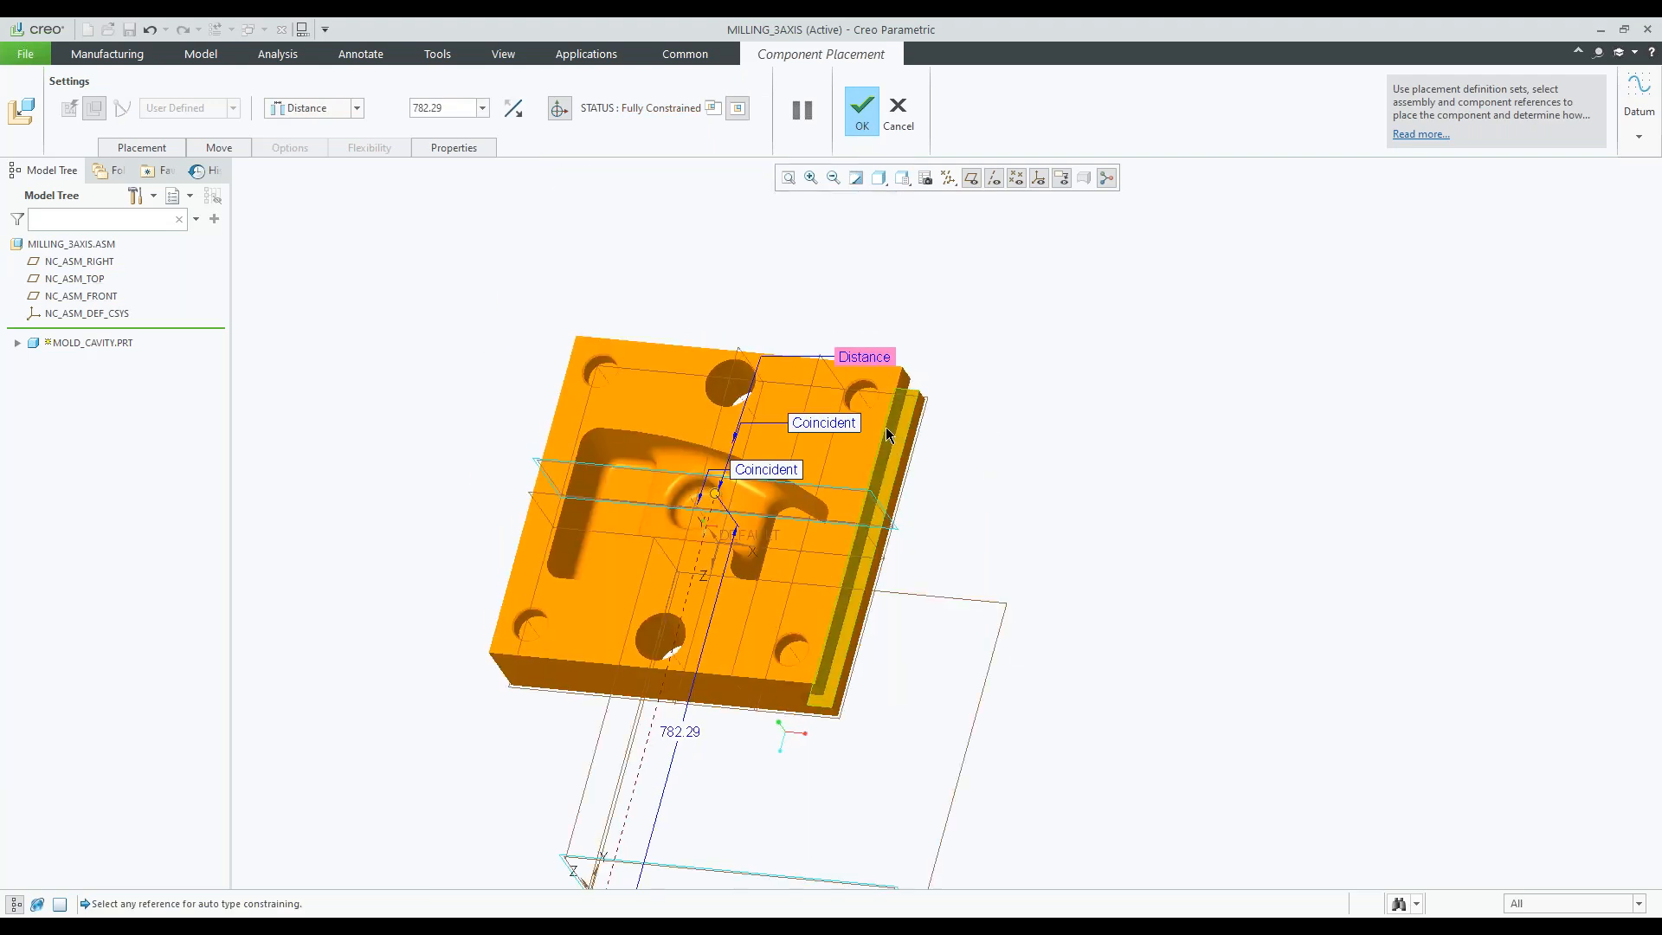
pyautogui.rightClick(857, 360)
pyautogui.click(926, 461)
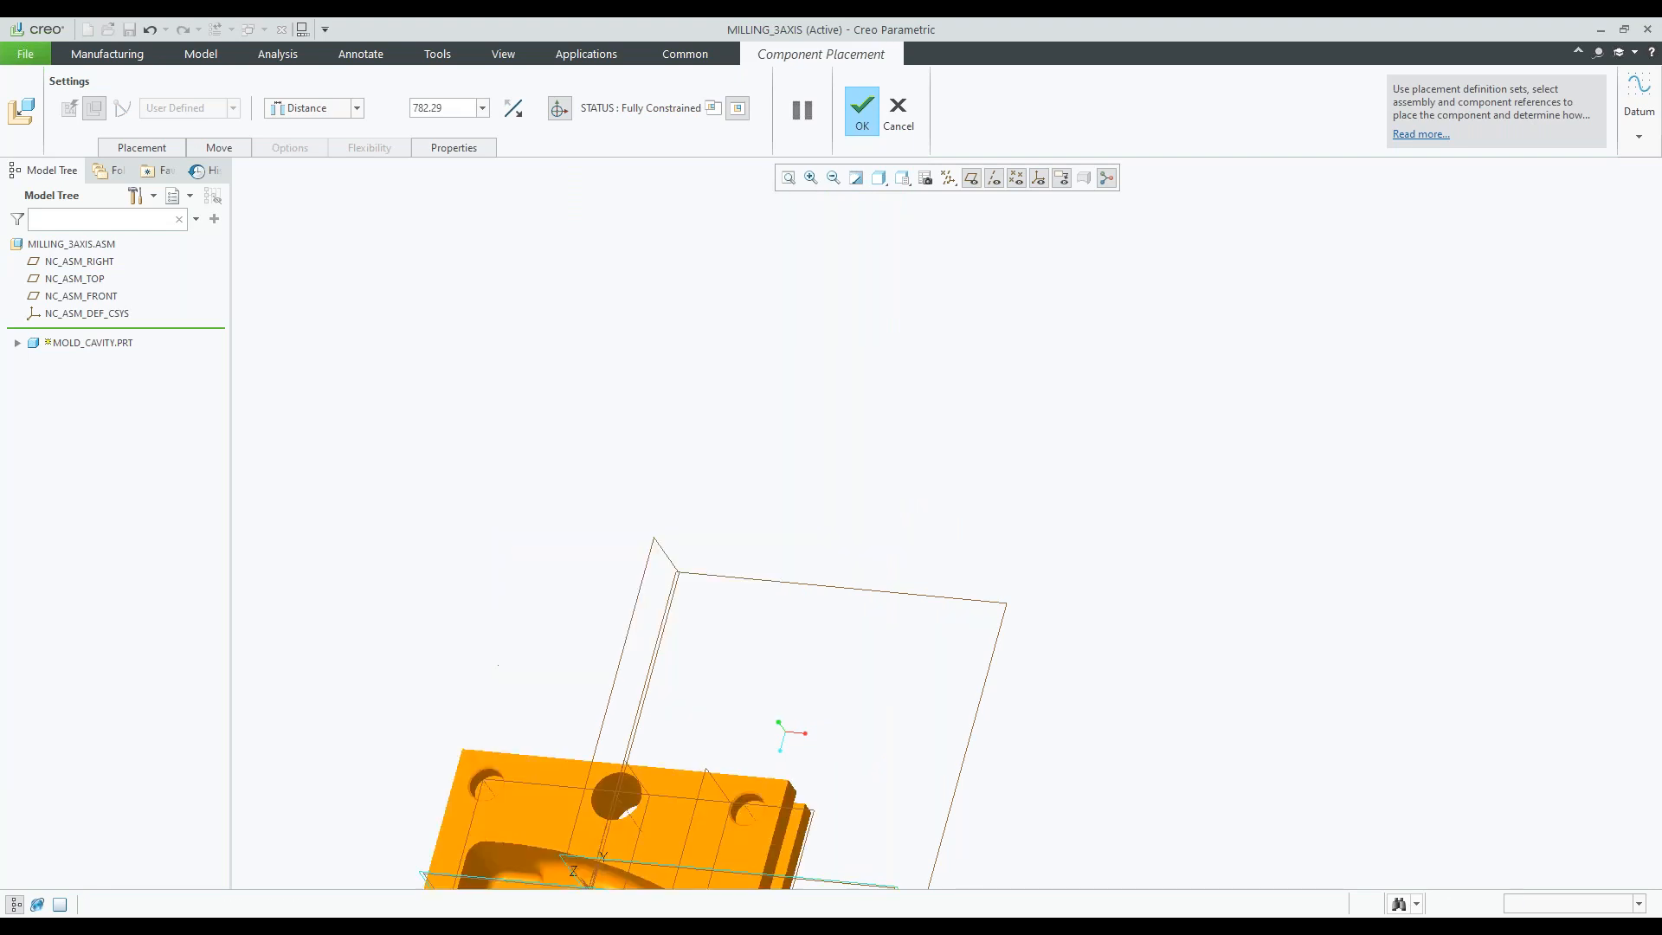
pyautogui.scroll(3, 779, 400)
pyautogui.moveTo(750, 604); pyautogui.dragTo(766, 591, button='middle')
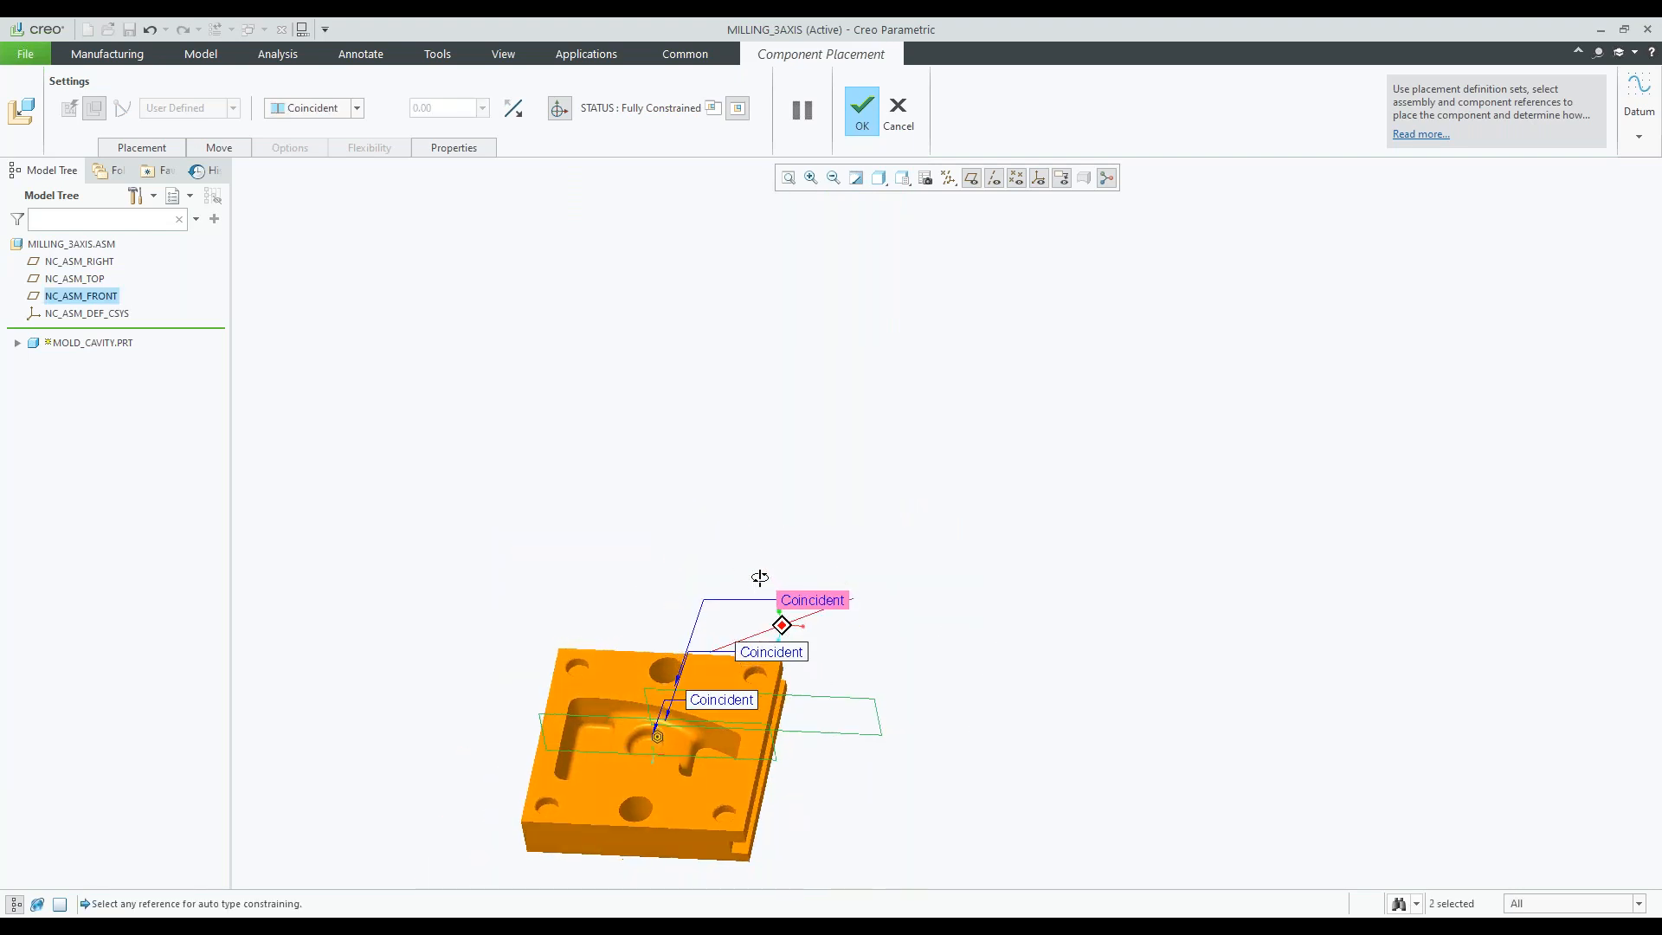
pyautogui.click(862, 111)
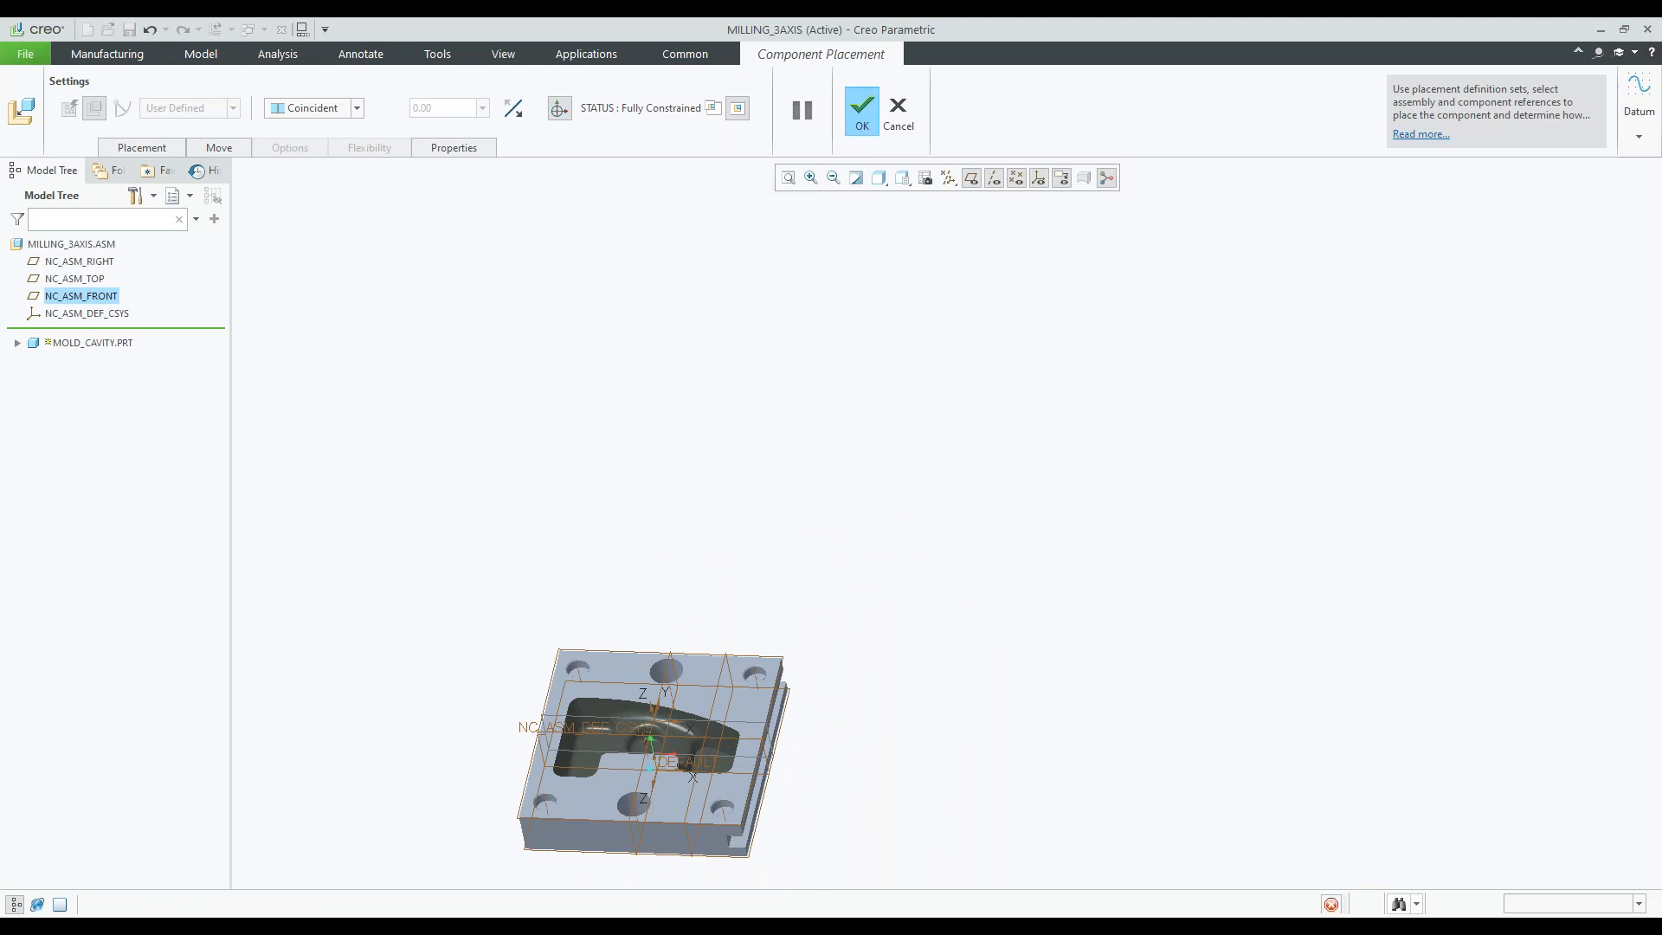
# - Start an automatic rectangular workpiece around the mold cavity reference model
pyautogui.keyDown('shift'); pyautogui.moveTo(697, 634); pyautogui.dragTo(794, 475, button='middle'); pyautogui.keyUp('shift')
pyautogui.moveTo(794, 475); pyautogui.dragTo(759, 473, button='middle')
pyautogui.click(771, 456)
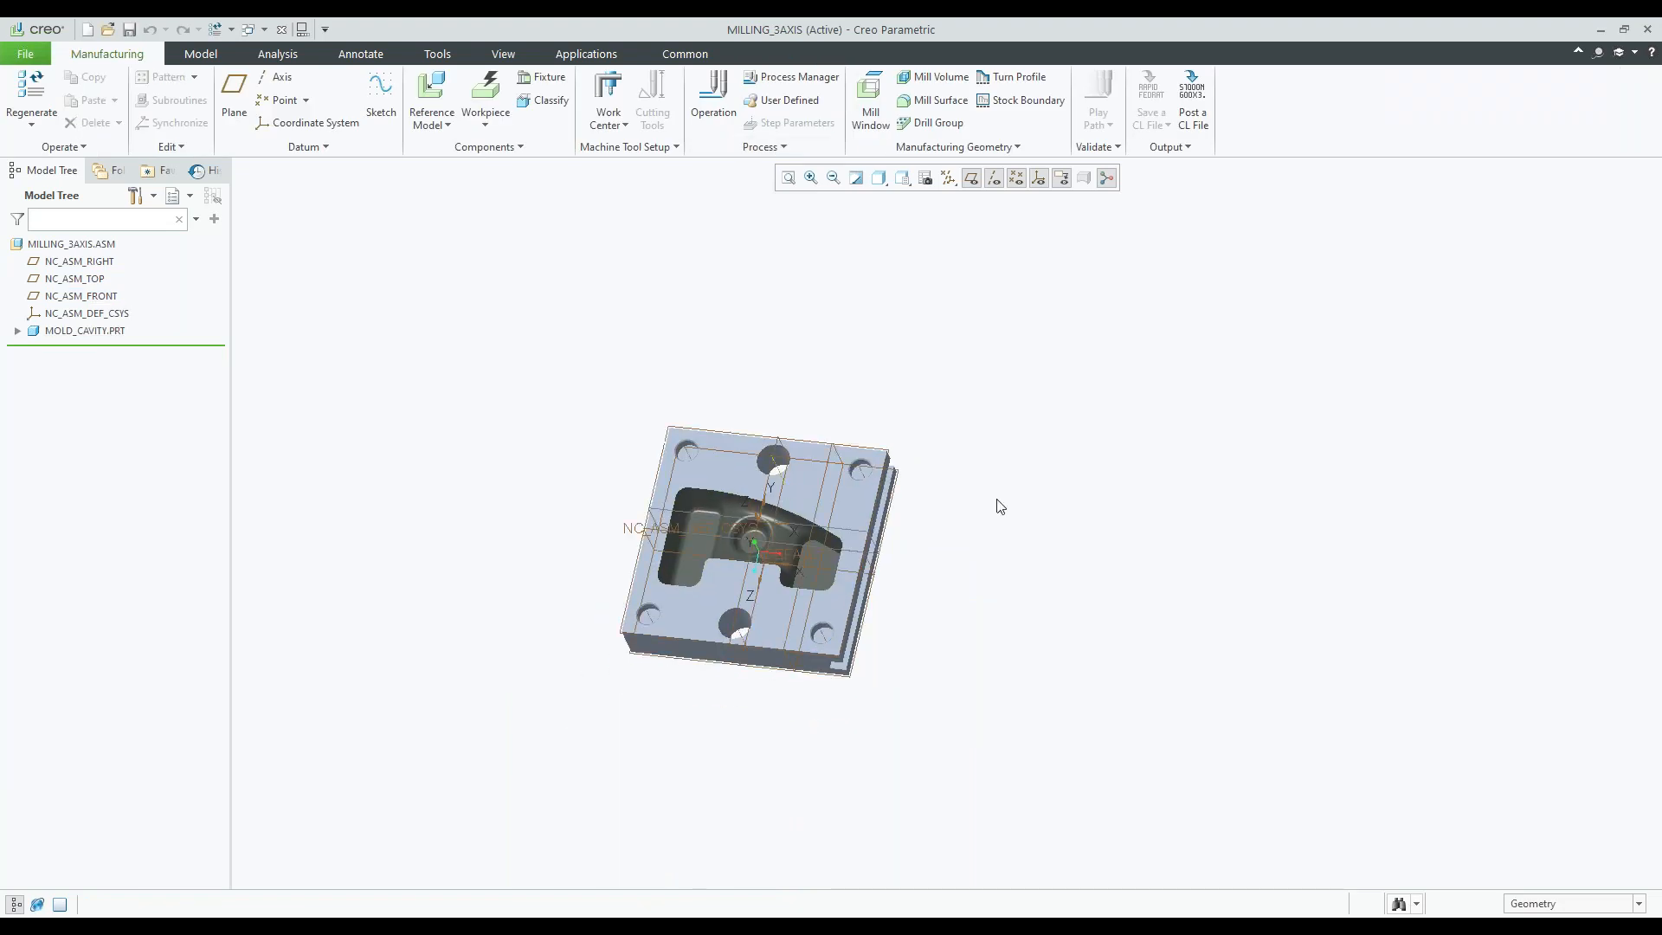
pyautogui.scroll(2, 955, 543)
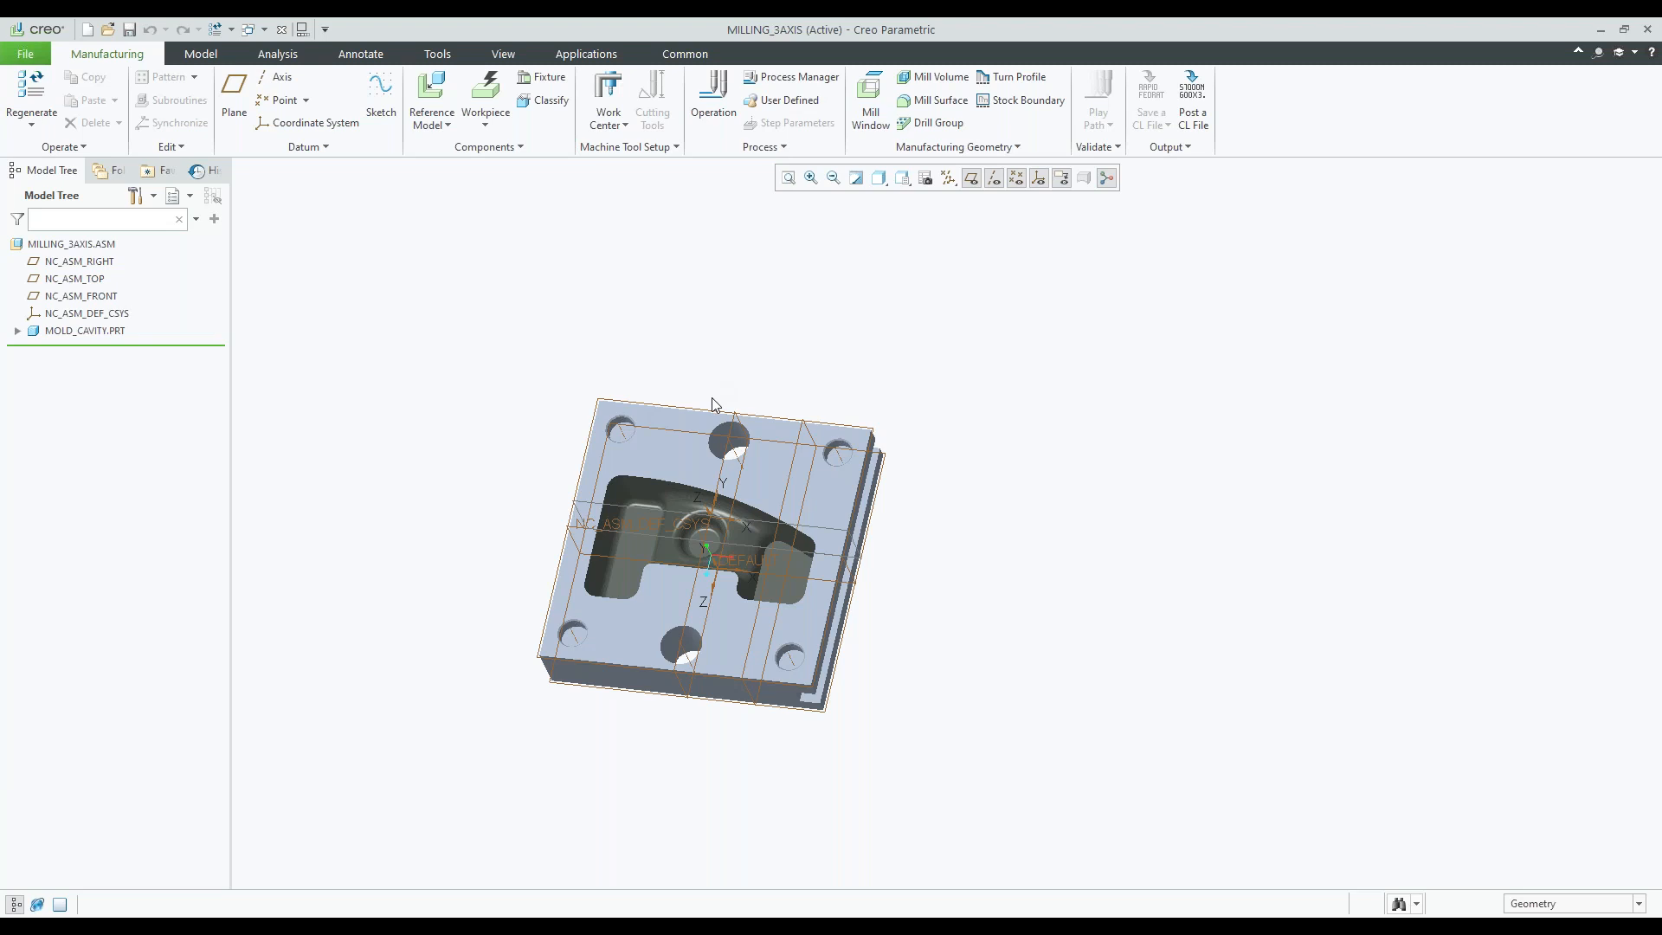
pyautogui.click(486, 124)
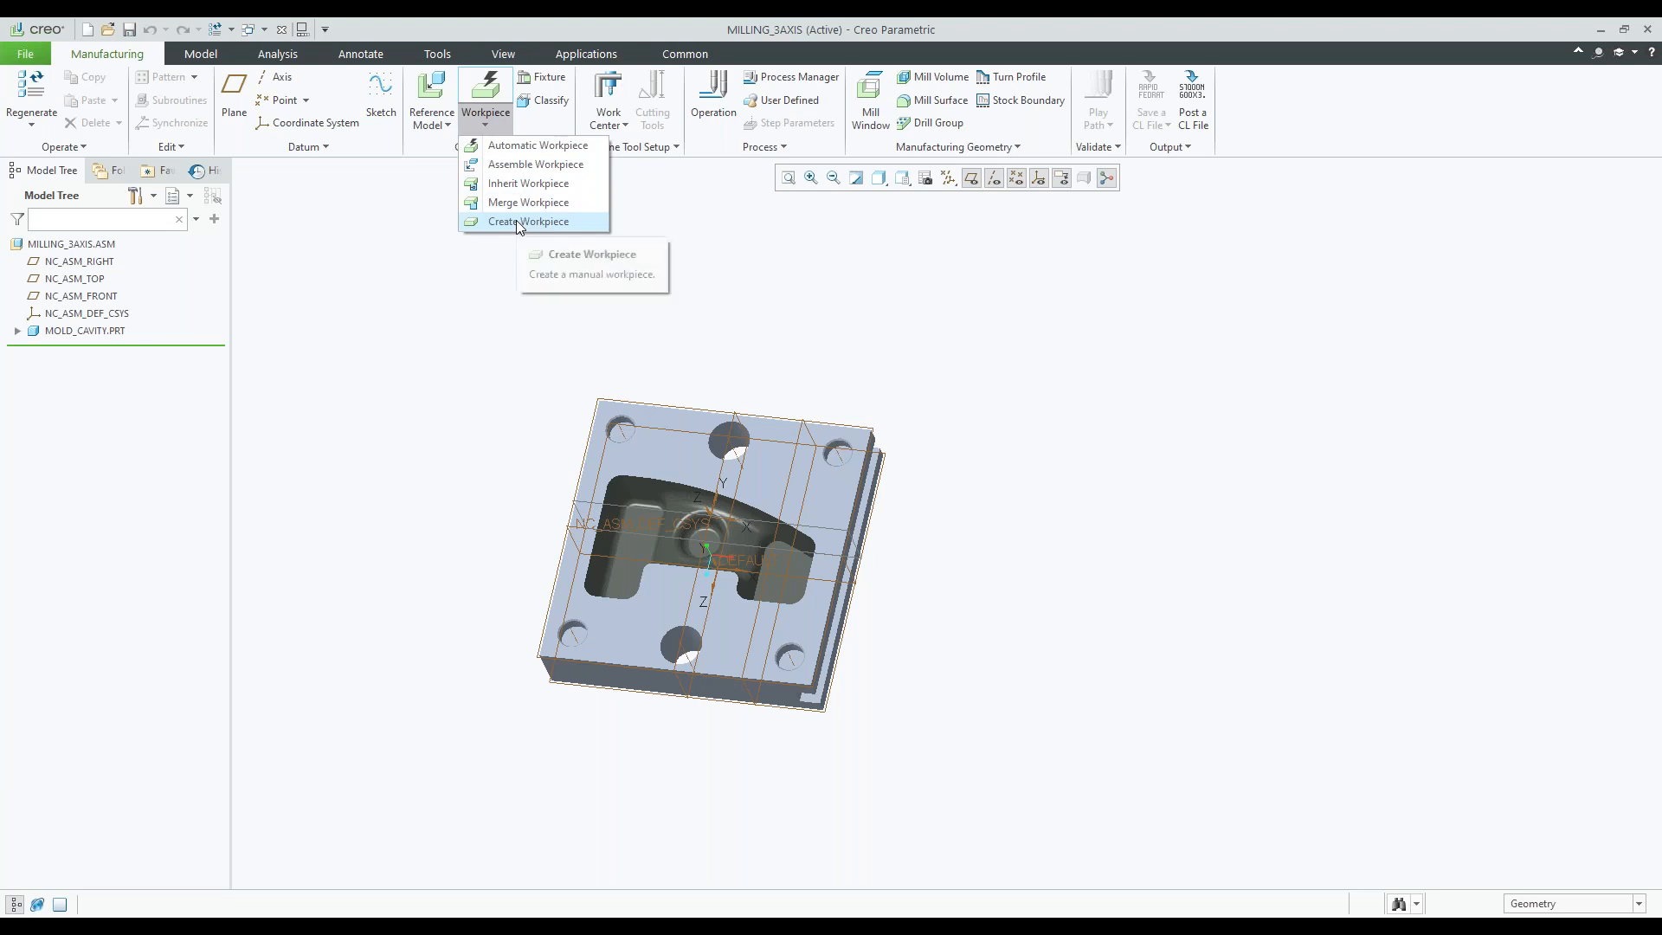
pyautogui.click(533, 147)
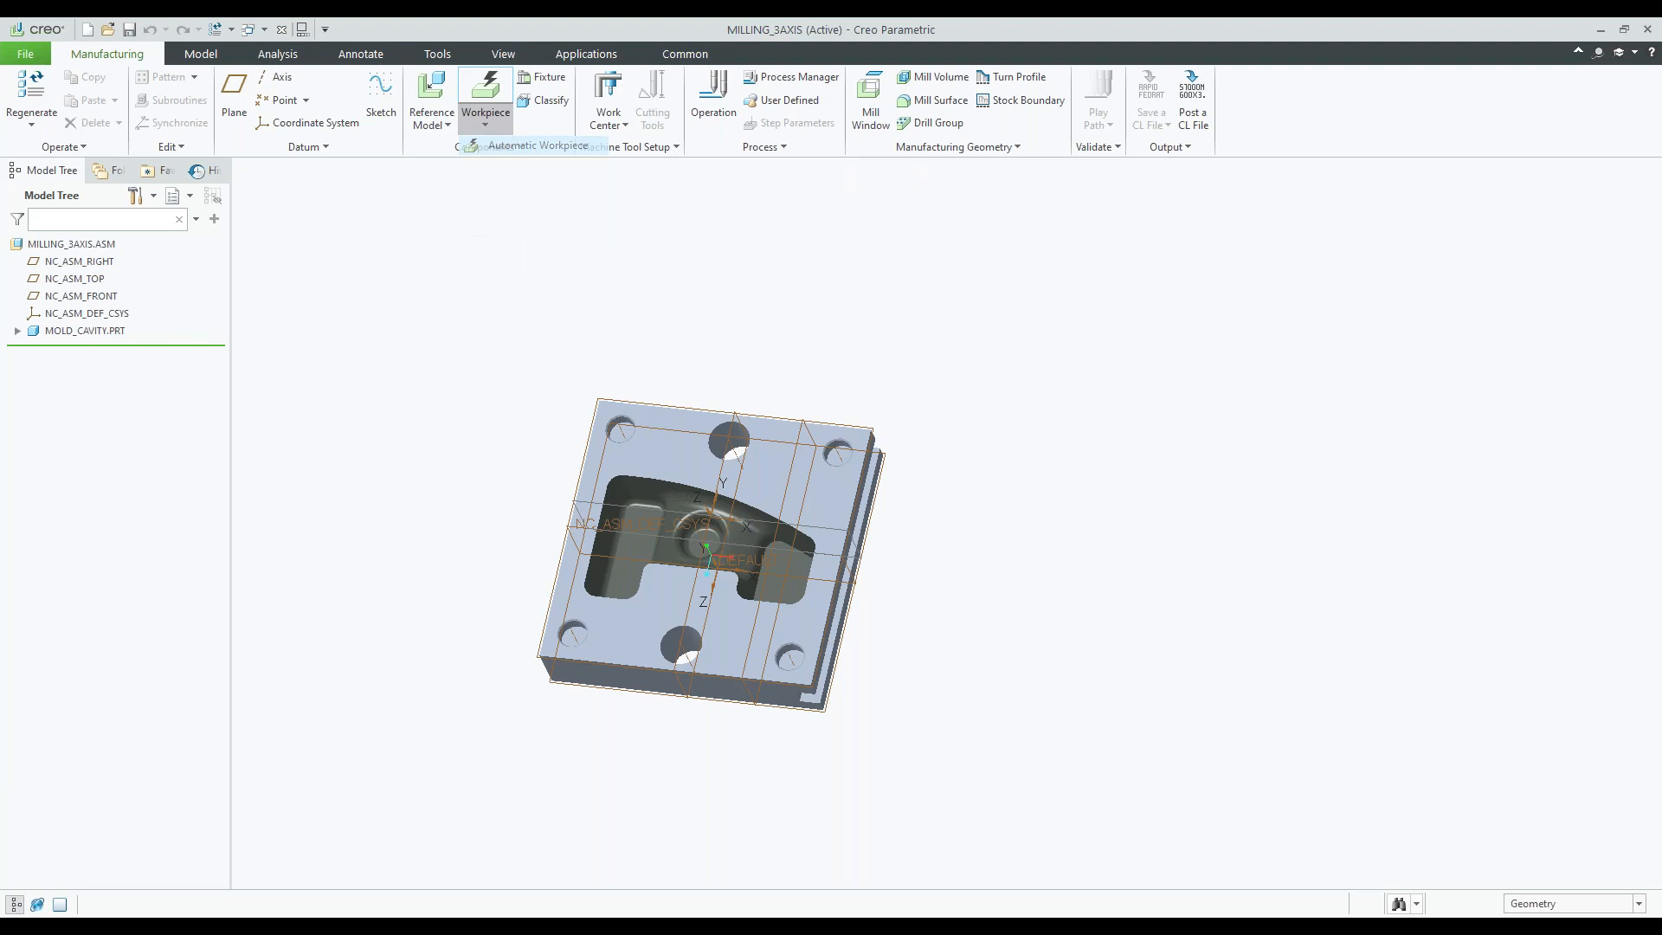
pyautogui.moveTo(665, 472); pyautogui.dragTo(675, 391, button='middle')
pyautogui.keyDown('shift'); pyautogui.moveTo(685, 469); pyautogui.dragTo(716, 391, button='middle'); pyautogui.keyUp('shift')
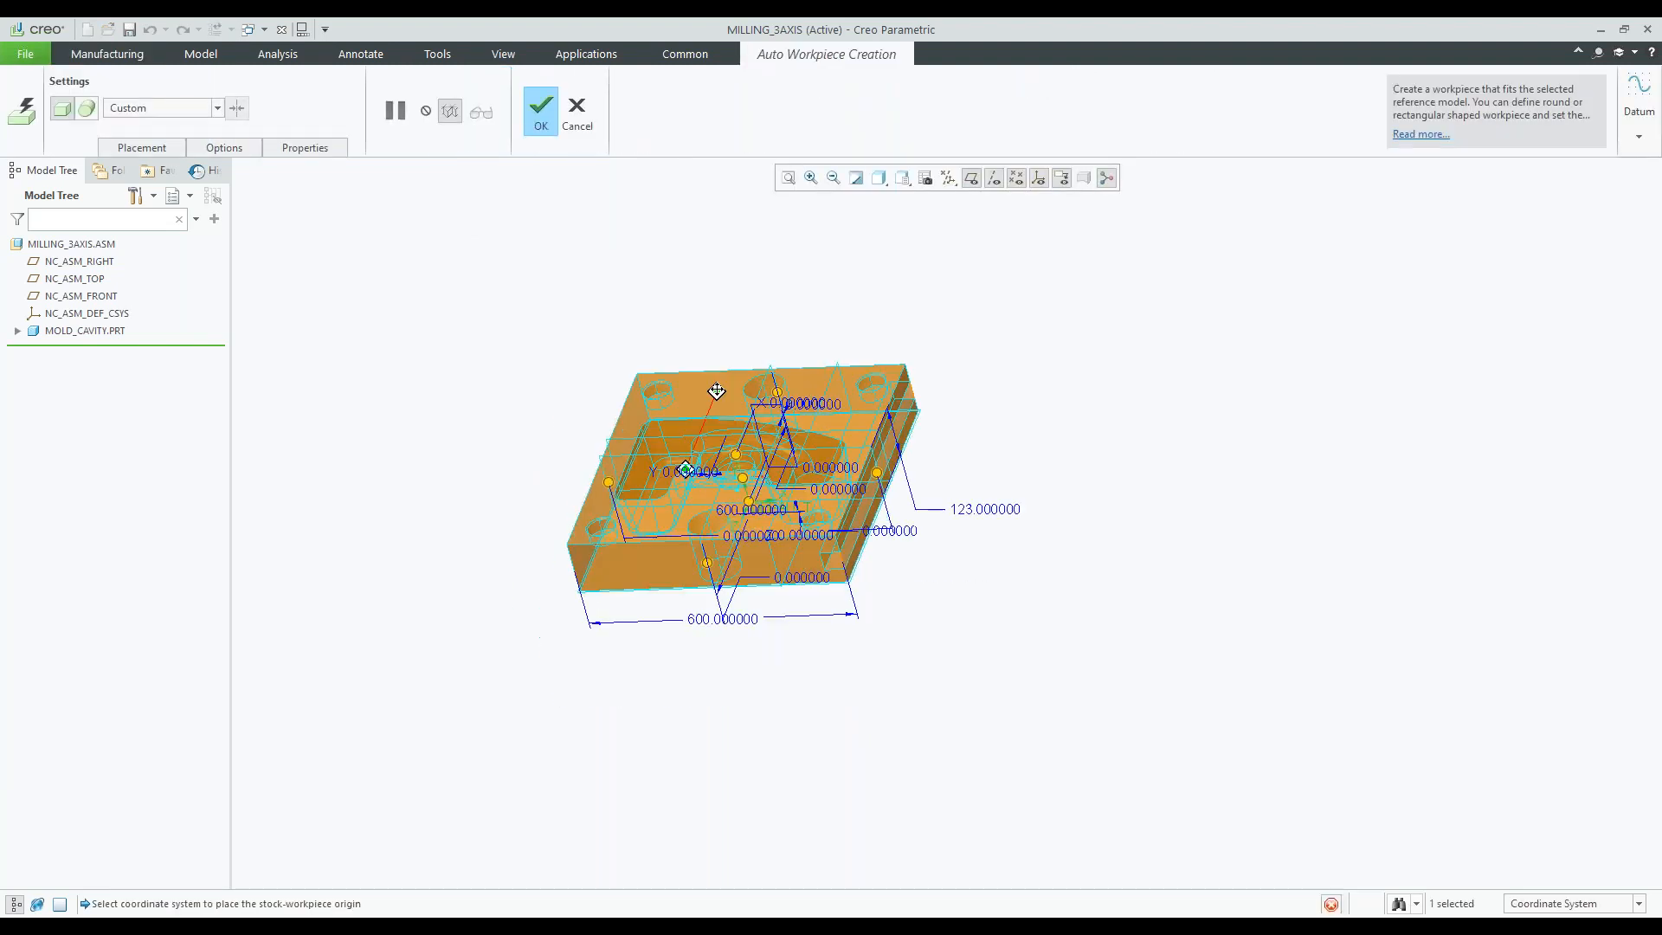
pyautogui.scroll(-5, 813, 415)
pyautogui.moveTo(813, 416)
pyautogui.mouseDown(button='middle')
pyautogui.moveTo(795, 416)
pyautogui.moveTo(815, 426)
pyautogui.mouseUp(button='middle')
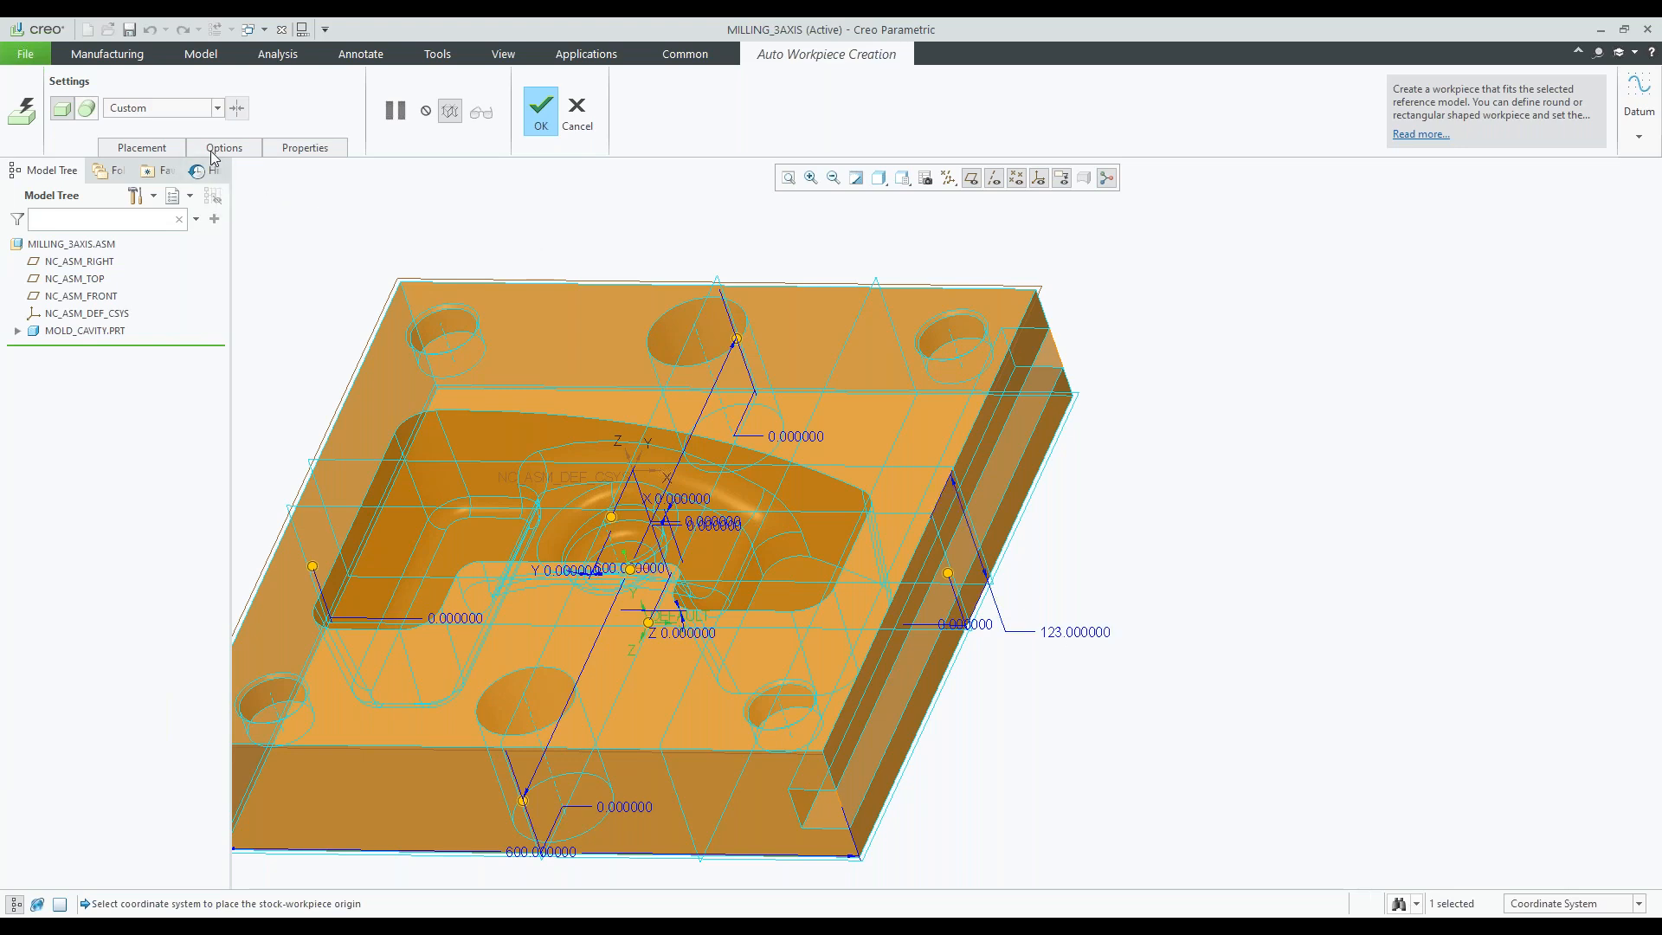
# - Review the workpiece's placement references, set its overall X dimension to 700 mm and increase it to 800 mm
pyautogui.click(148, 154)
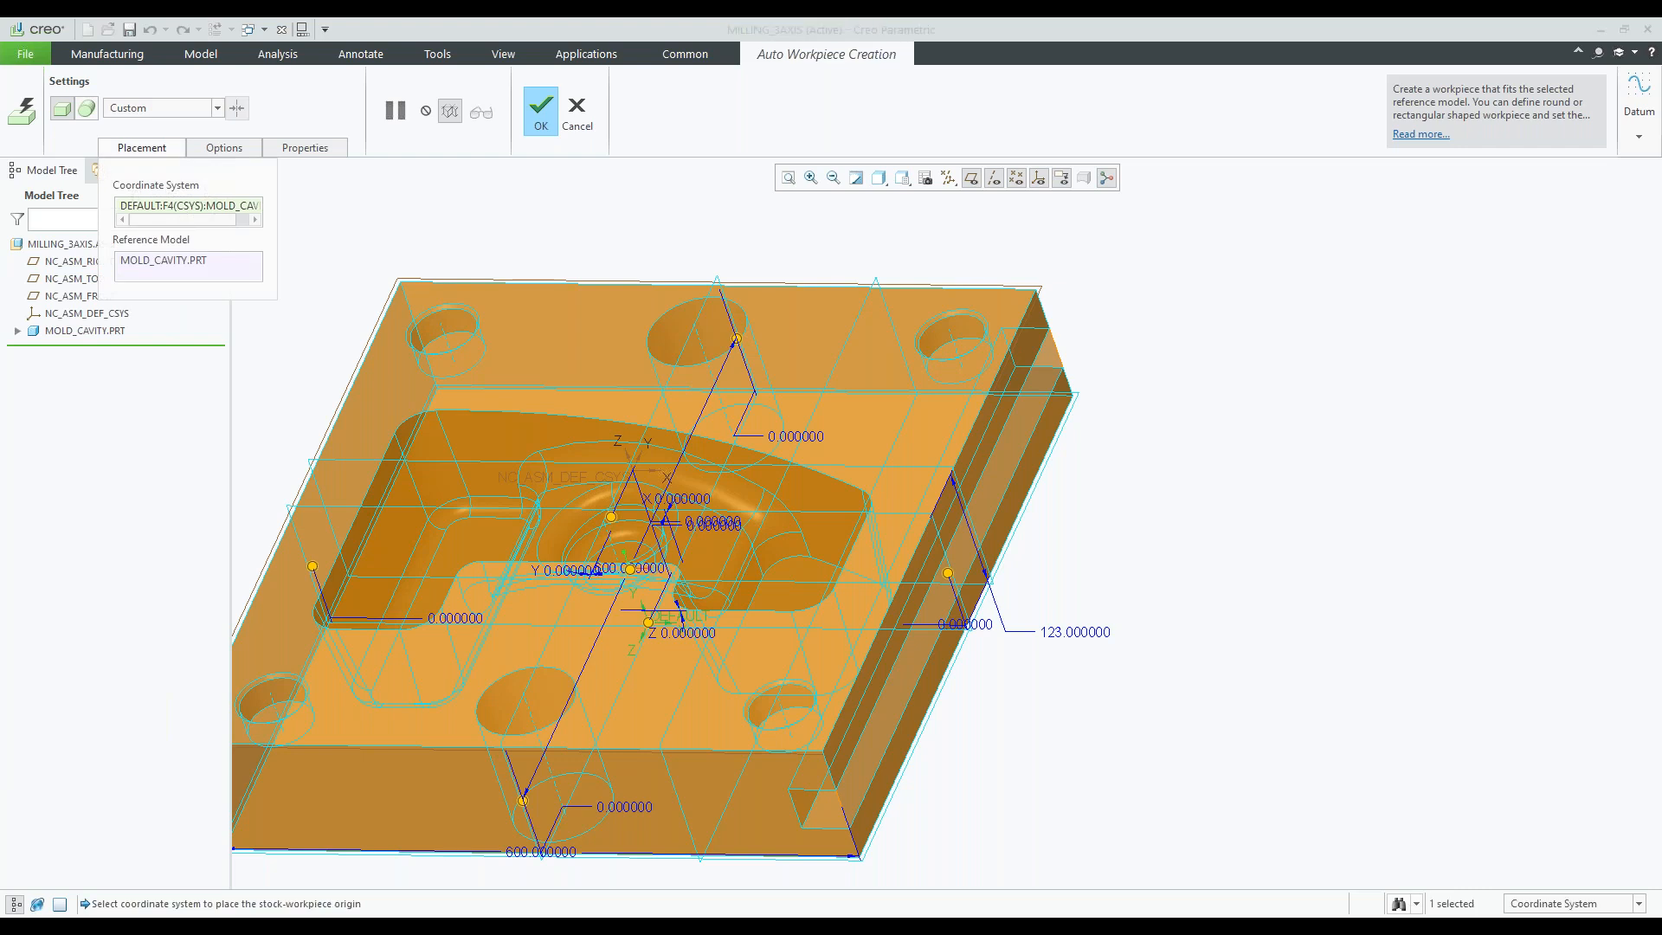
pyautogui.click(224, 147)
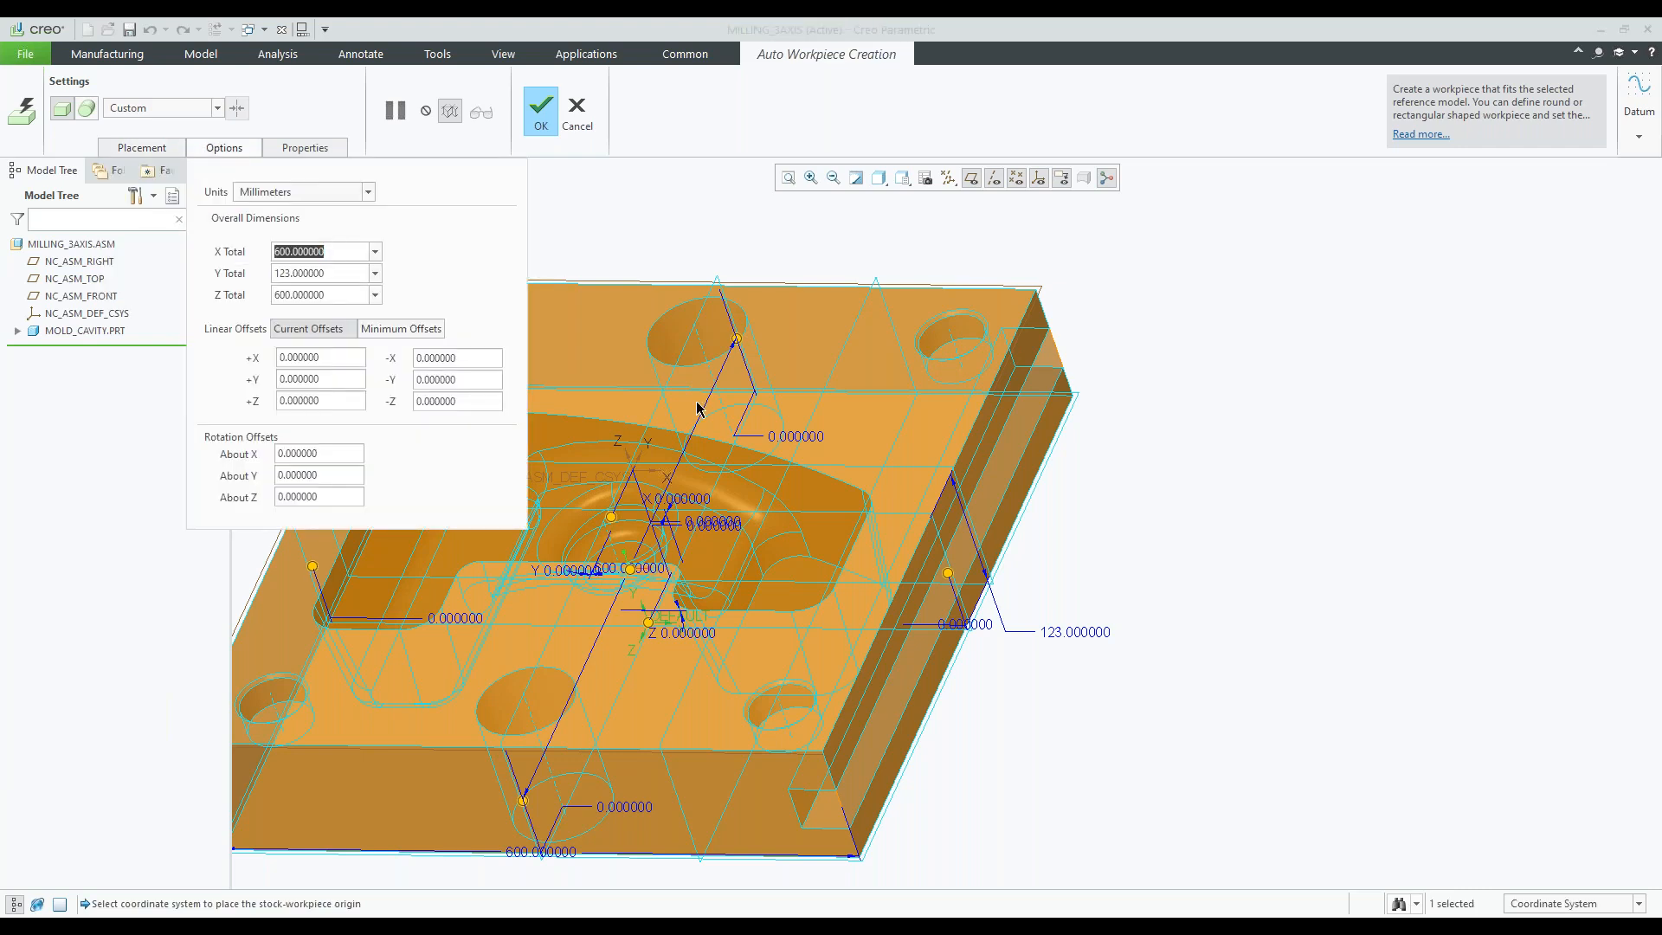
pyautogui.scroll(-3, 836, 440)
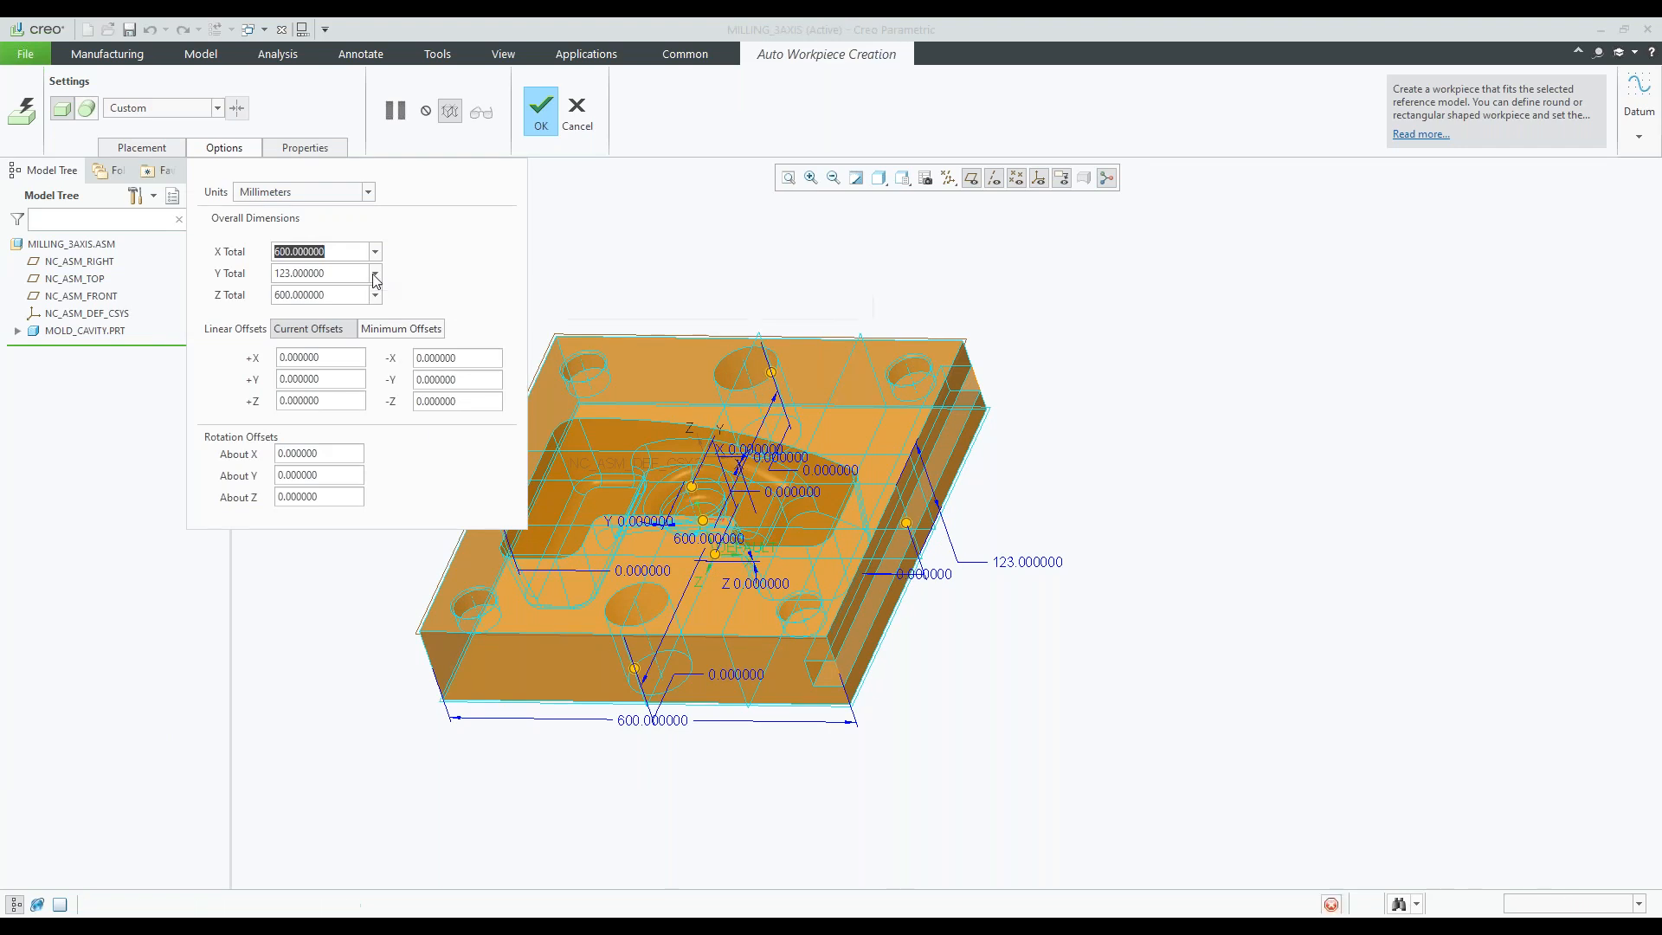
pyautogui.write('700')
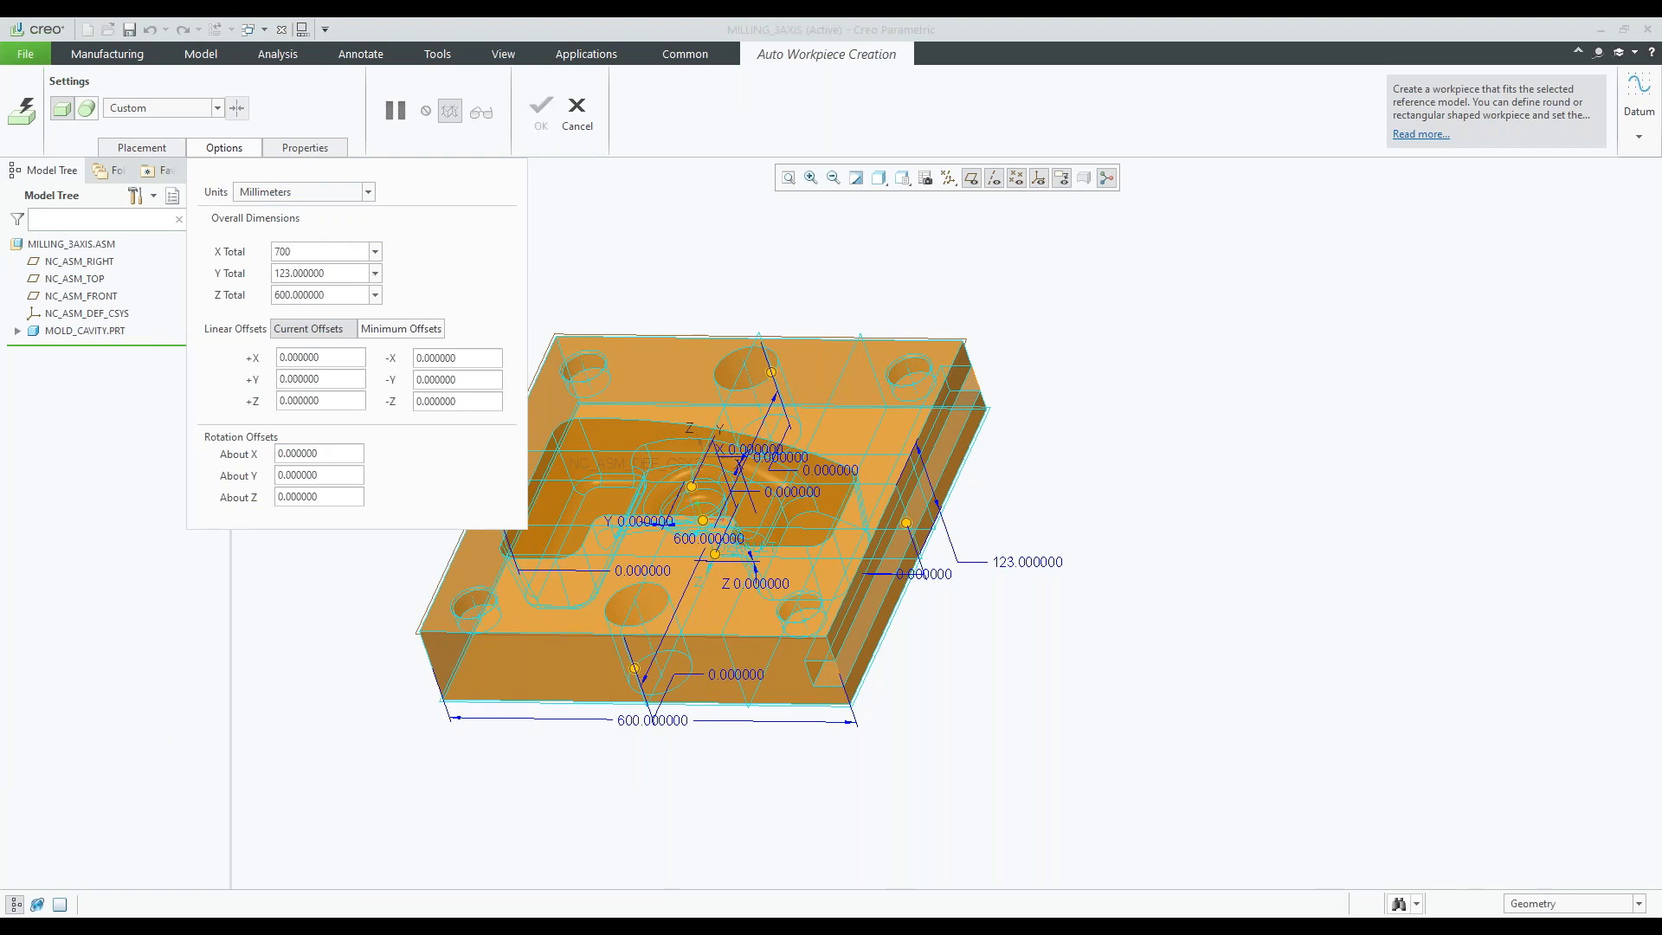
pyautogui.press('Return')
pyautogui.keyDown('shift'); pyautogui.moveTo(763, 422); pyautogui.dragTo(976, 413, button='middle'); pyautogui.keyUp('shift')
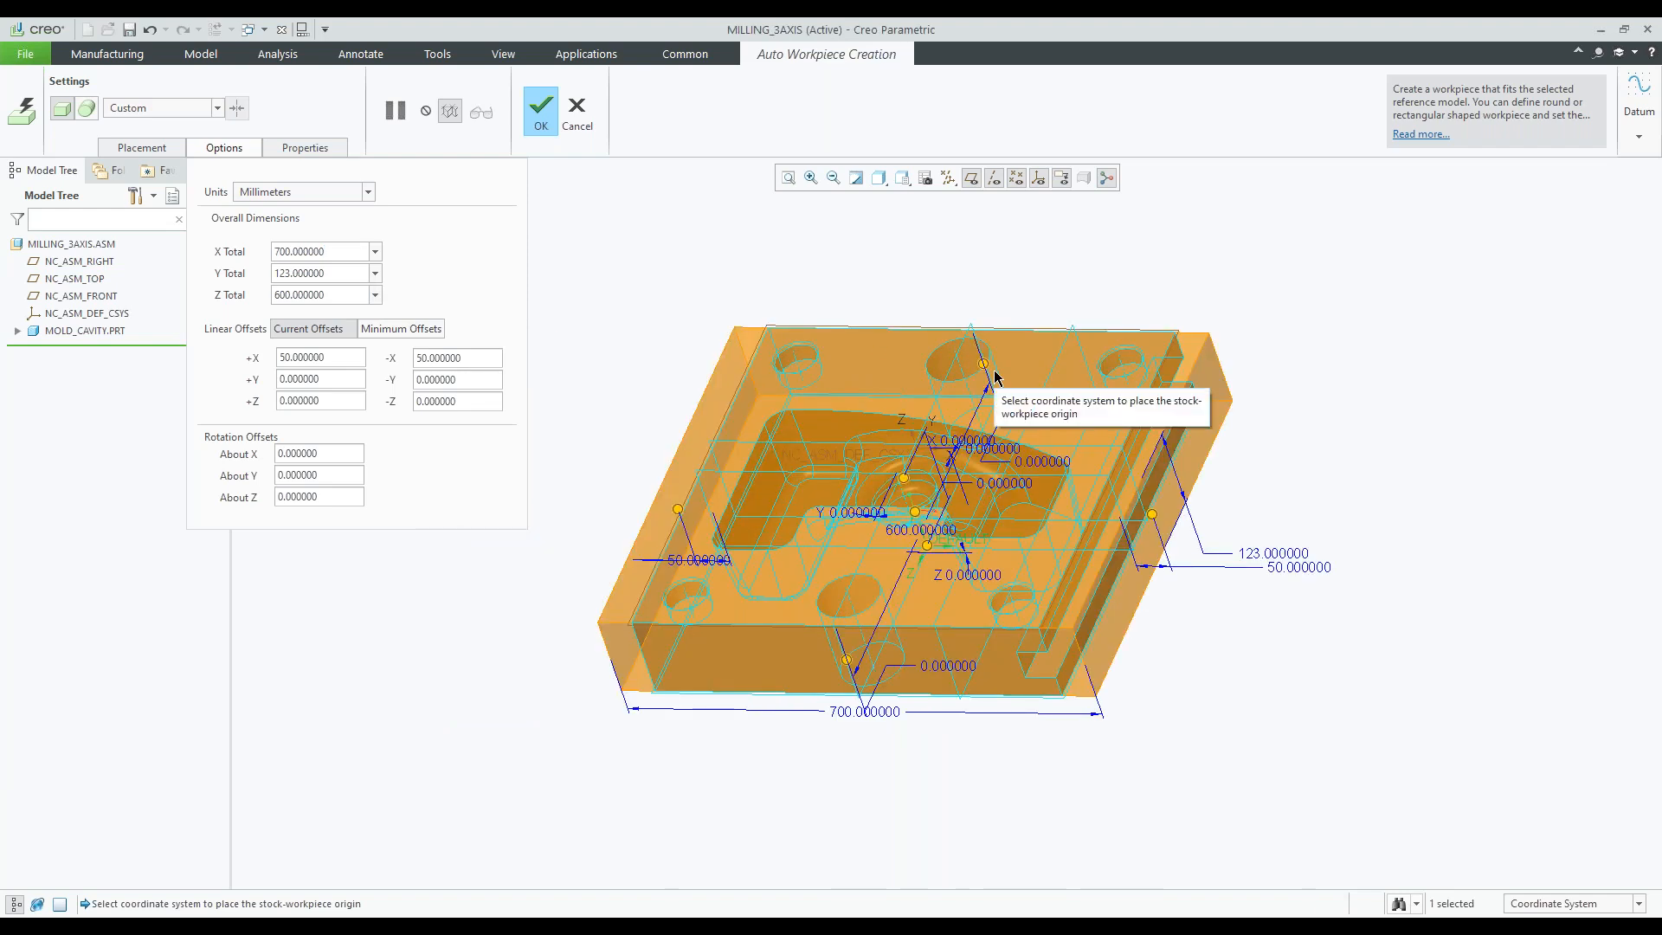
pyautogui.moveTo(334, 252); pyautogui.dragTo(276, 251)
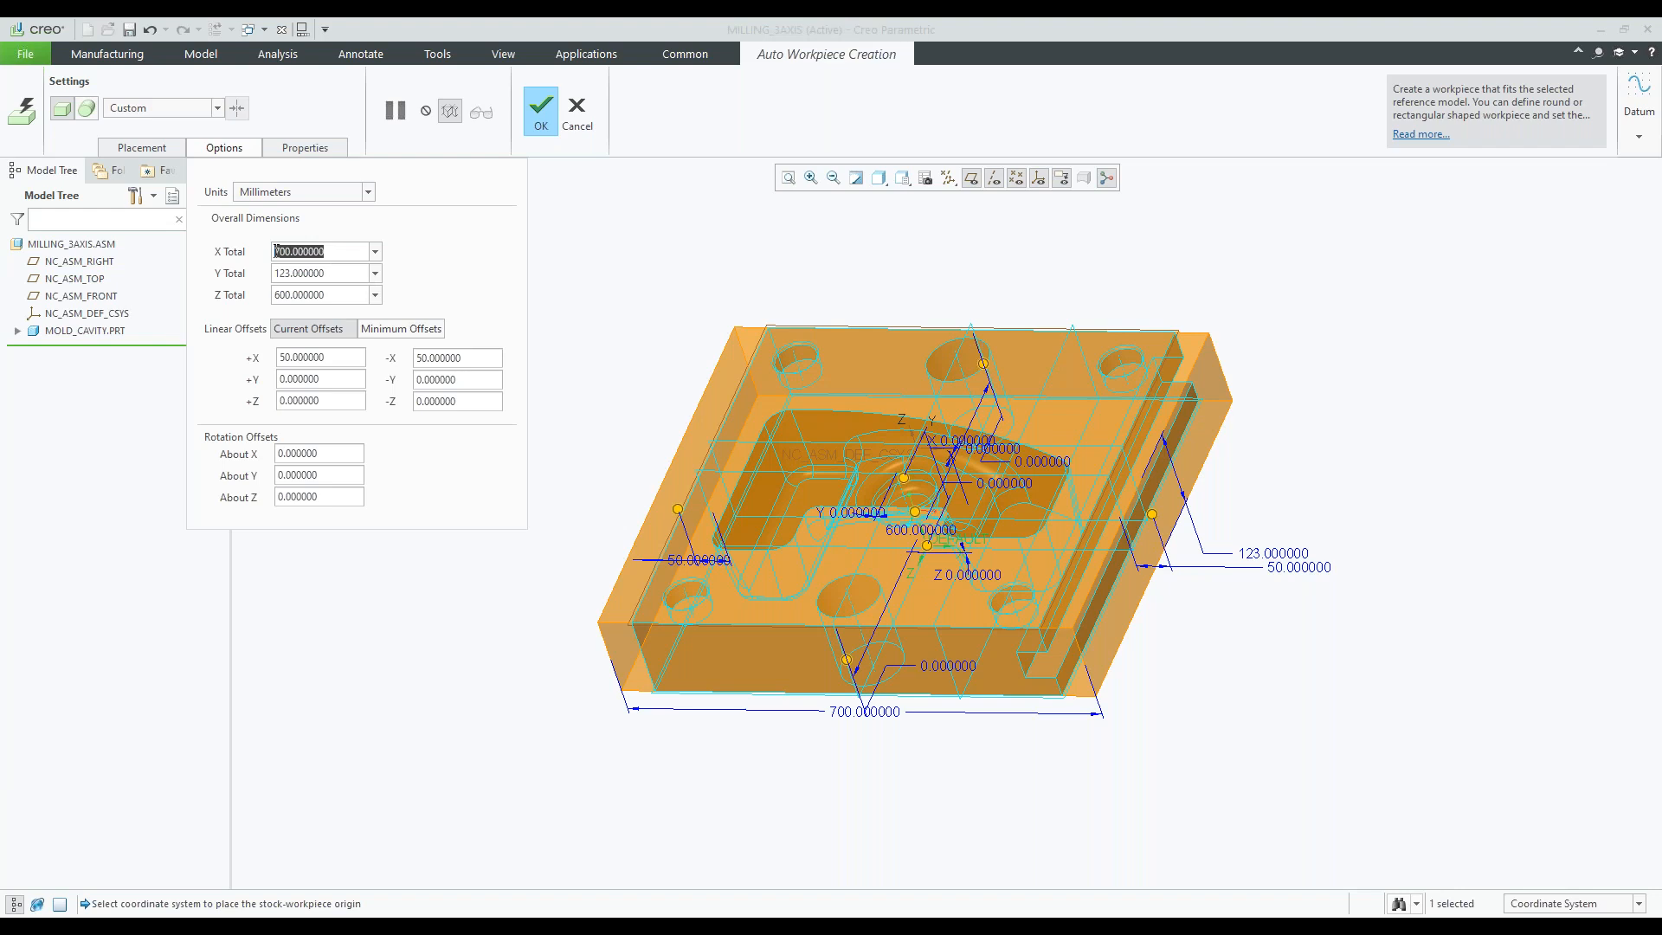
pyautogui.write('800')
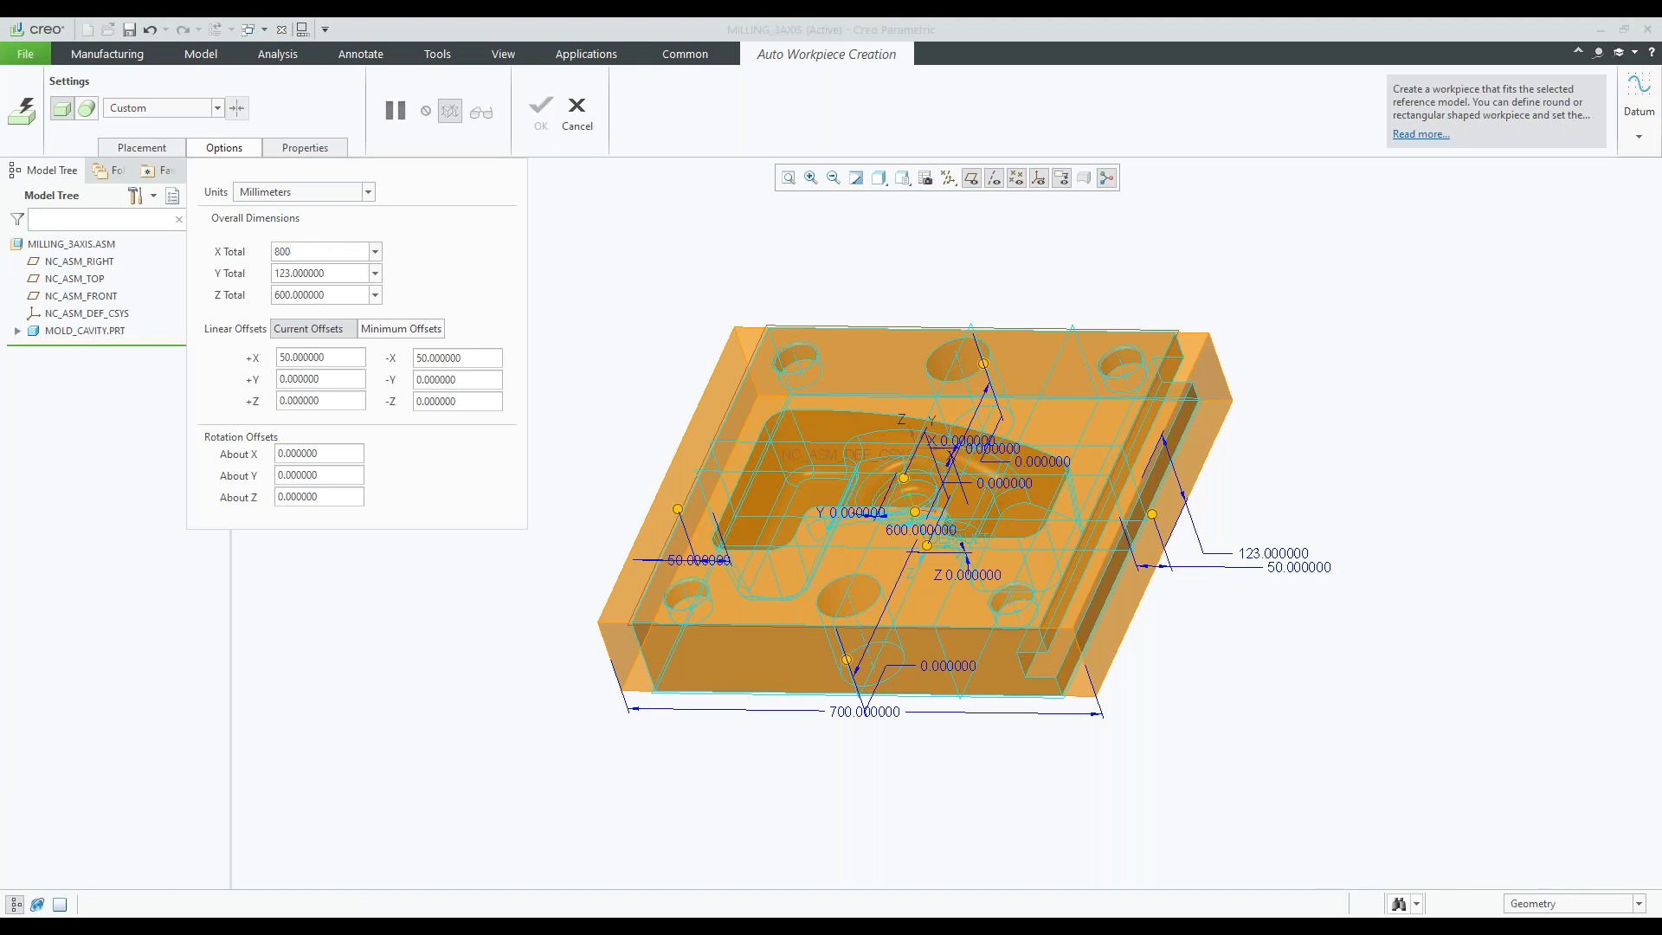
pyautogui.press('Return')
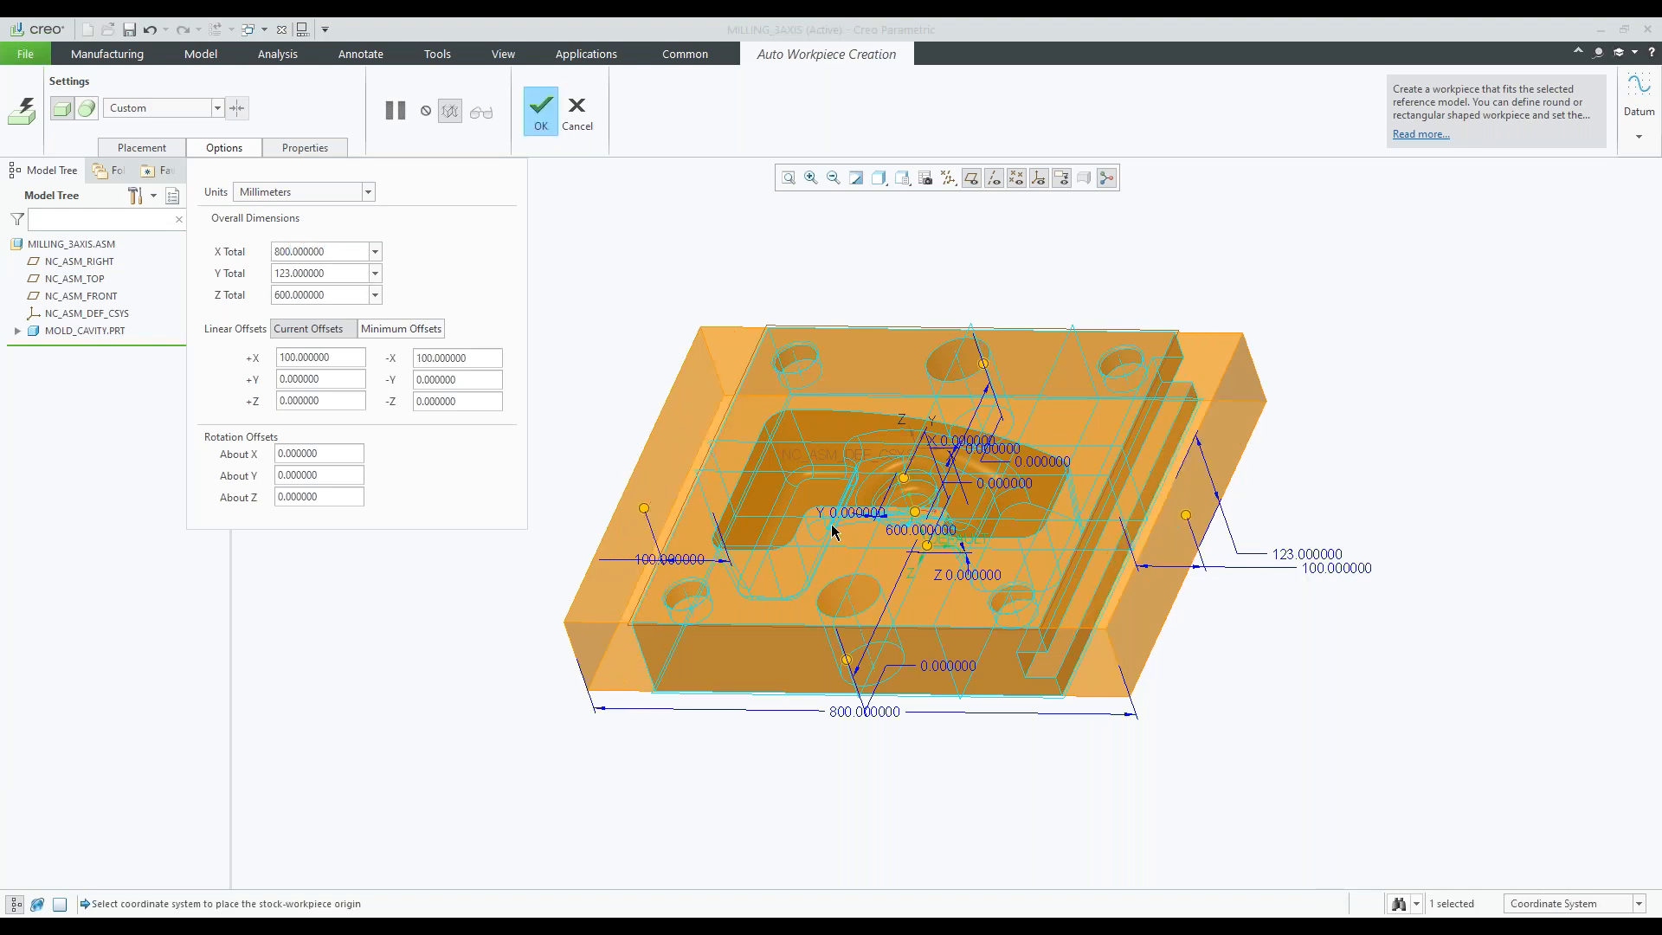
# - Set the workpiece's overall Z dimension to 602 mm
pyautogui.doubleClick(330, 296)
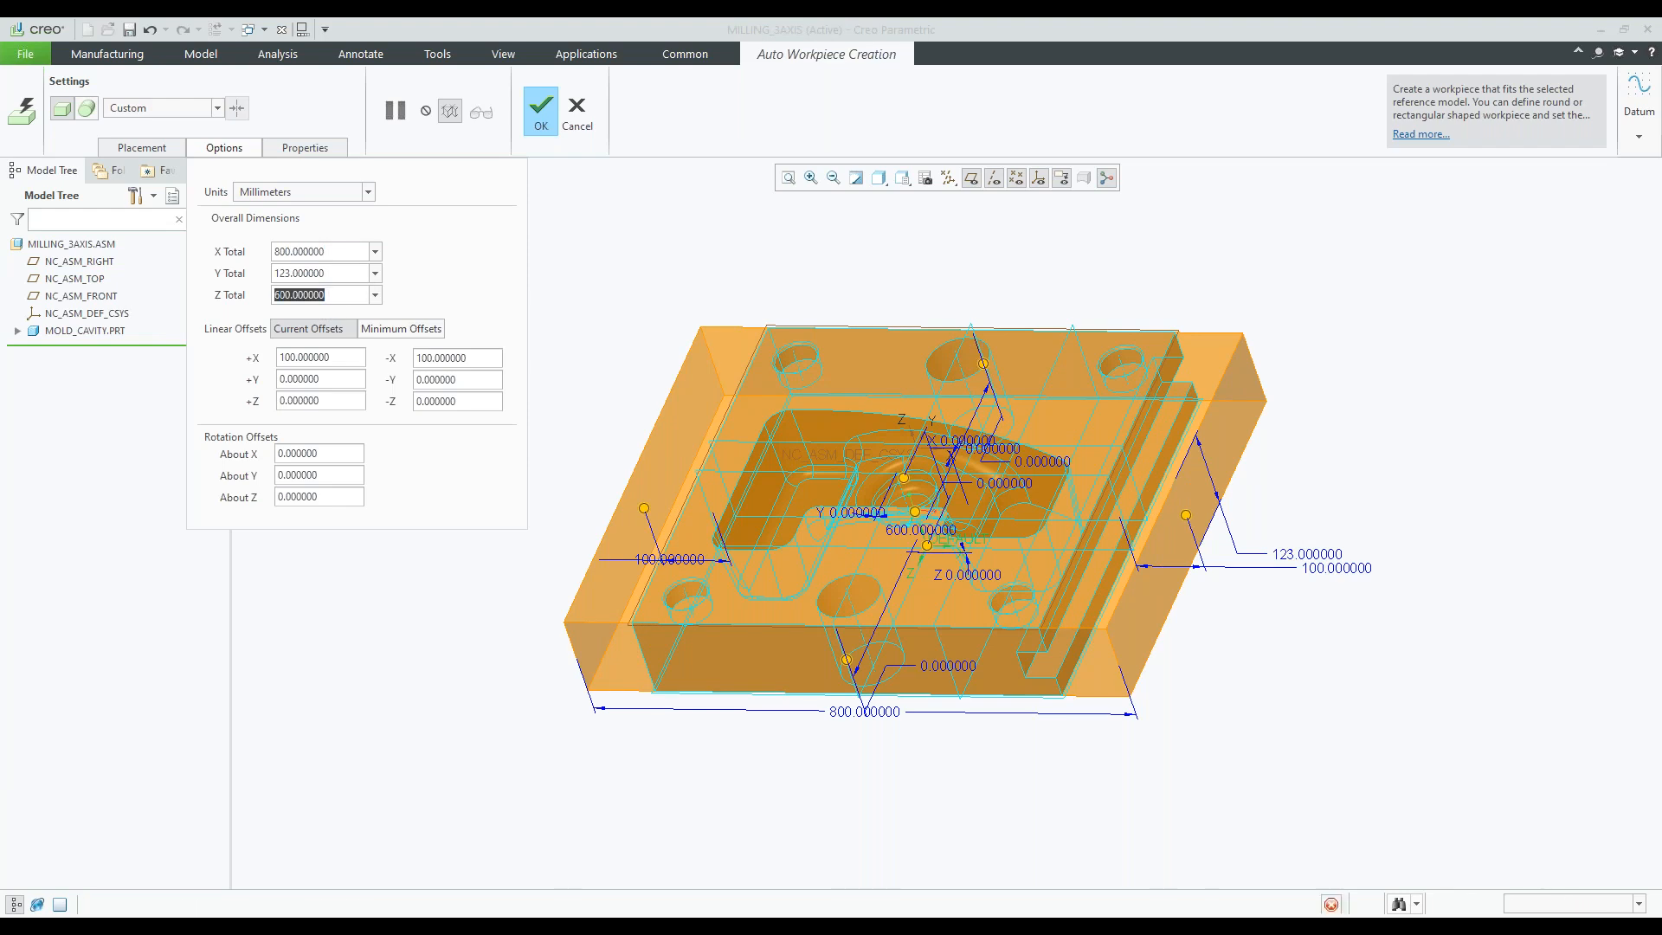
pyautogui.write('6.2')
pyautogui.press('Return')
pyautogui.moveTo(351, 299); pyautogui.dragTo(254, 292)
pyautogui.write('602')
pyautogui.press('Return')
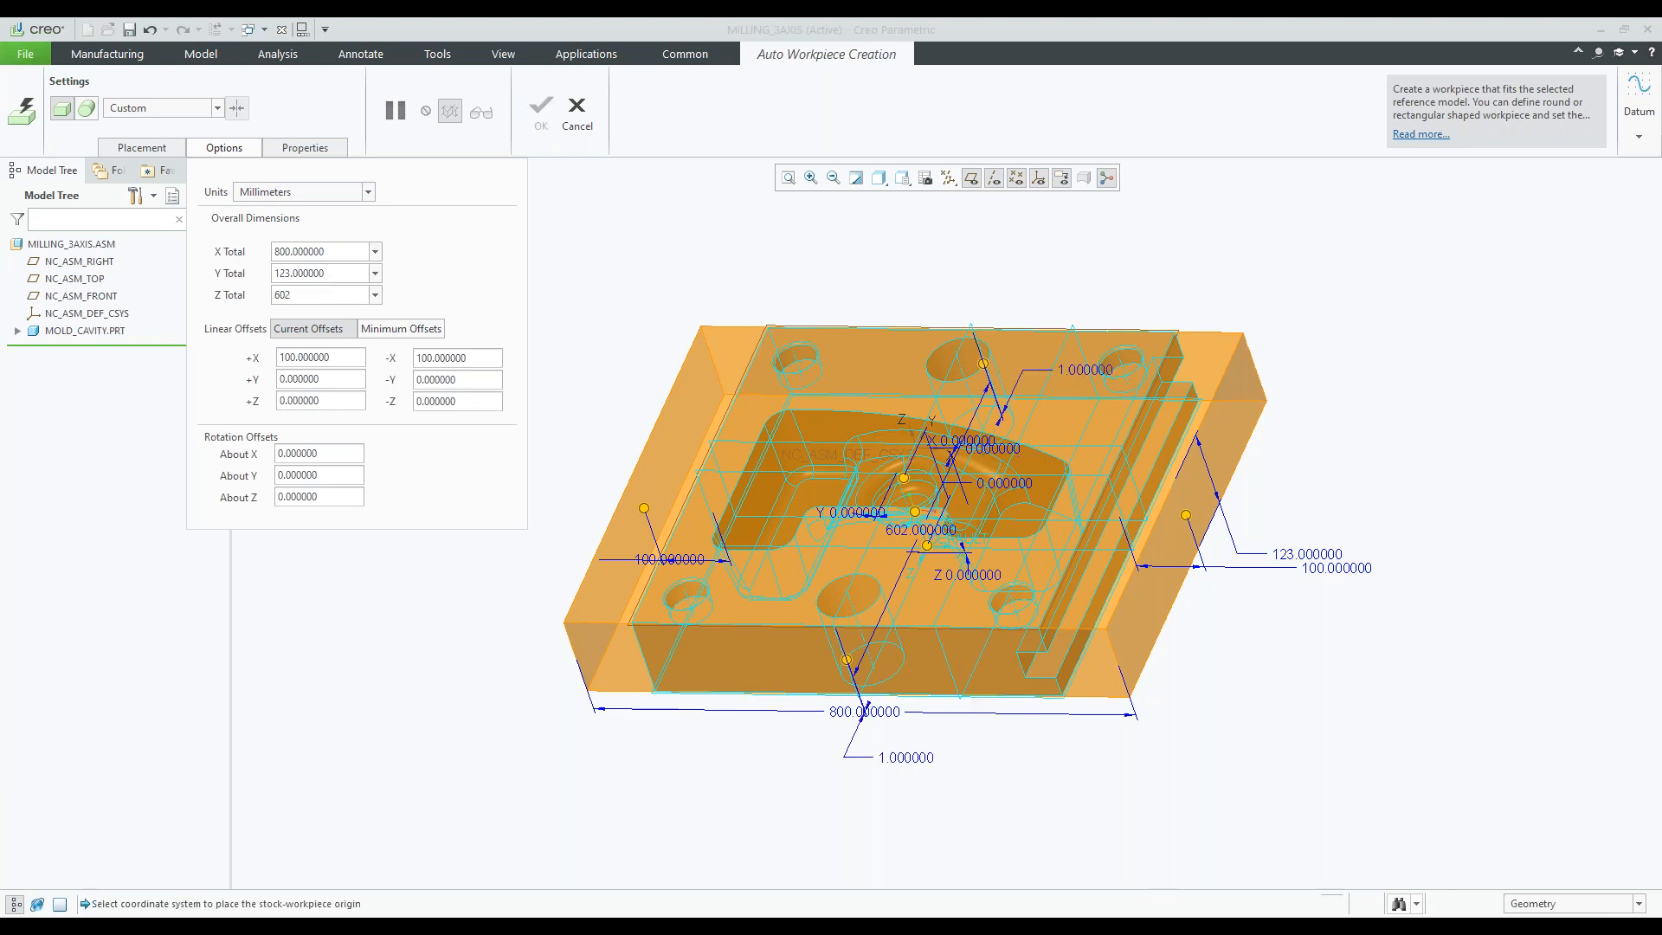
# - Set the workpiece's overall Y dimension to 125 mm and its overall Z dimension to 600 mm
pyautogui.moveTo(826, 521)
pyautogui.mouseDown(button='middle')
pyautogui.moveTo(817, 479)
pyautogui.moveTo(823, 528)
pyautogui.mouseUp(button='middle')
pyautogui.doubleClick(341, 276)
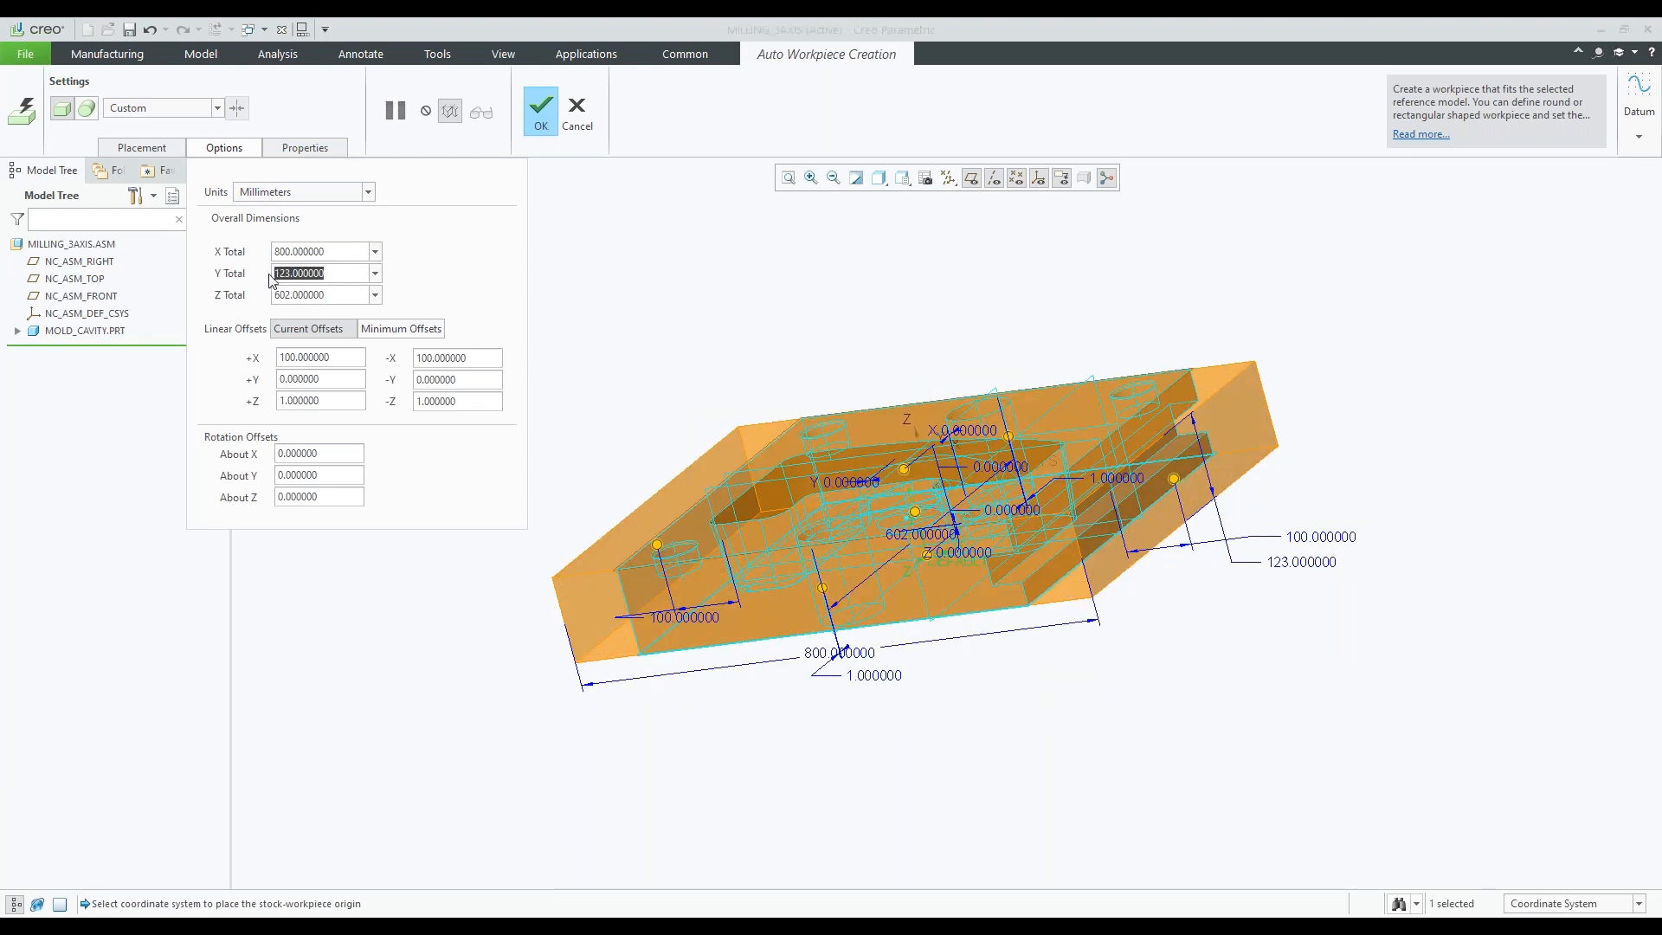
pyautogui.press('Return')
pyautogui.write('125')
pyautogui.press('Return')
pyautogui.click(329, 296)
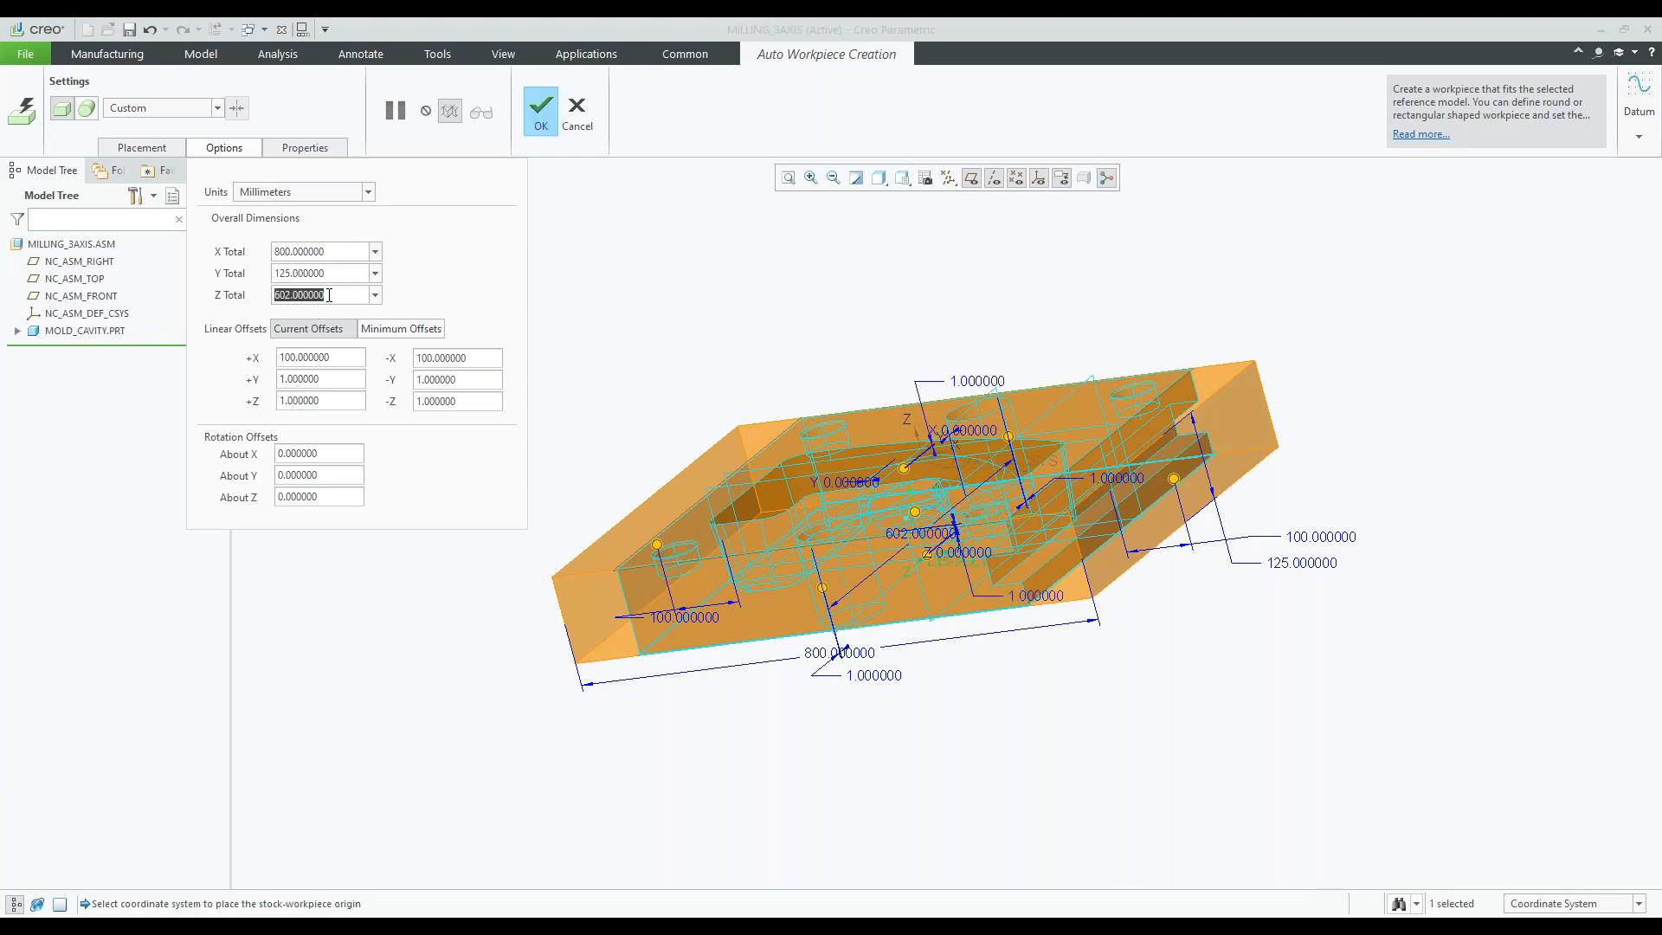
pyautogui.write('600')
pyautogui.press('Return')
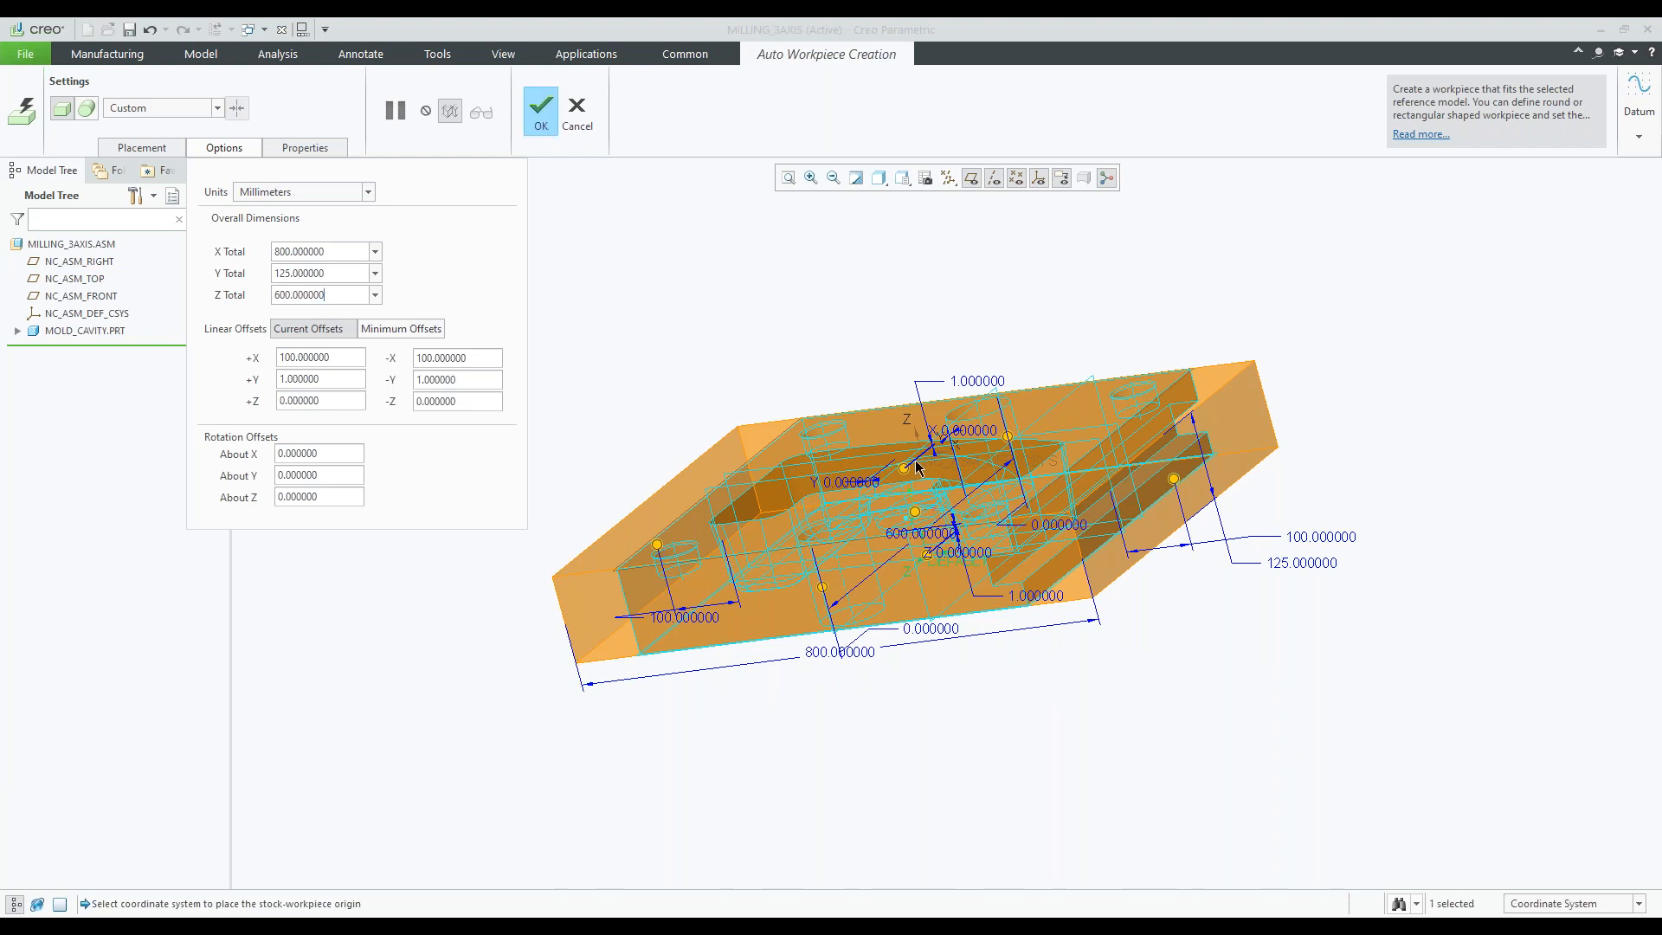
# - Stretch the workpiece above the cavity's top face to a +Y offset of 79 mm and cancel the automatic workpiece
pyautogui.scroll(-4, 917, 467)
pyautogui.moveTo(898, 467); pyautogui.dragTo(867, 406)
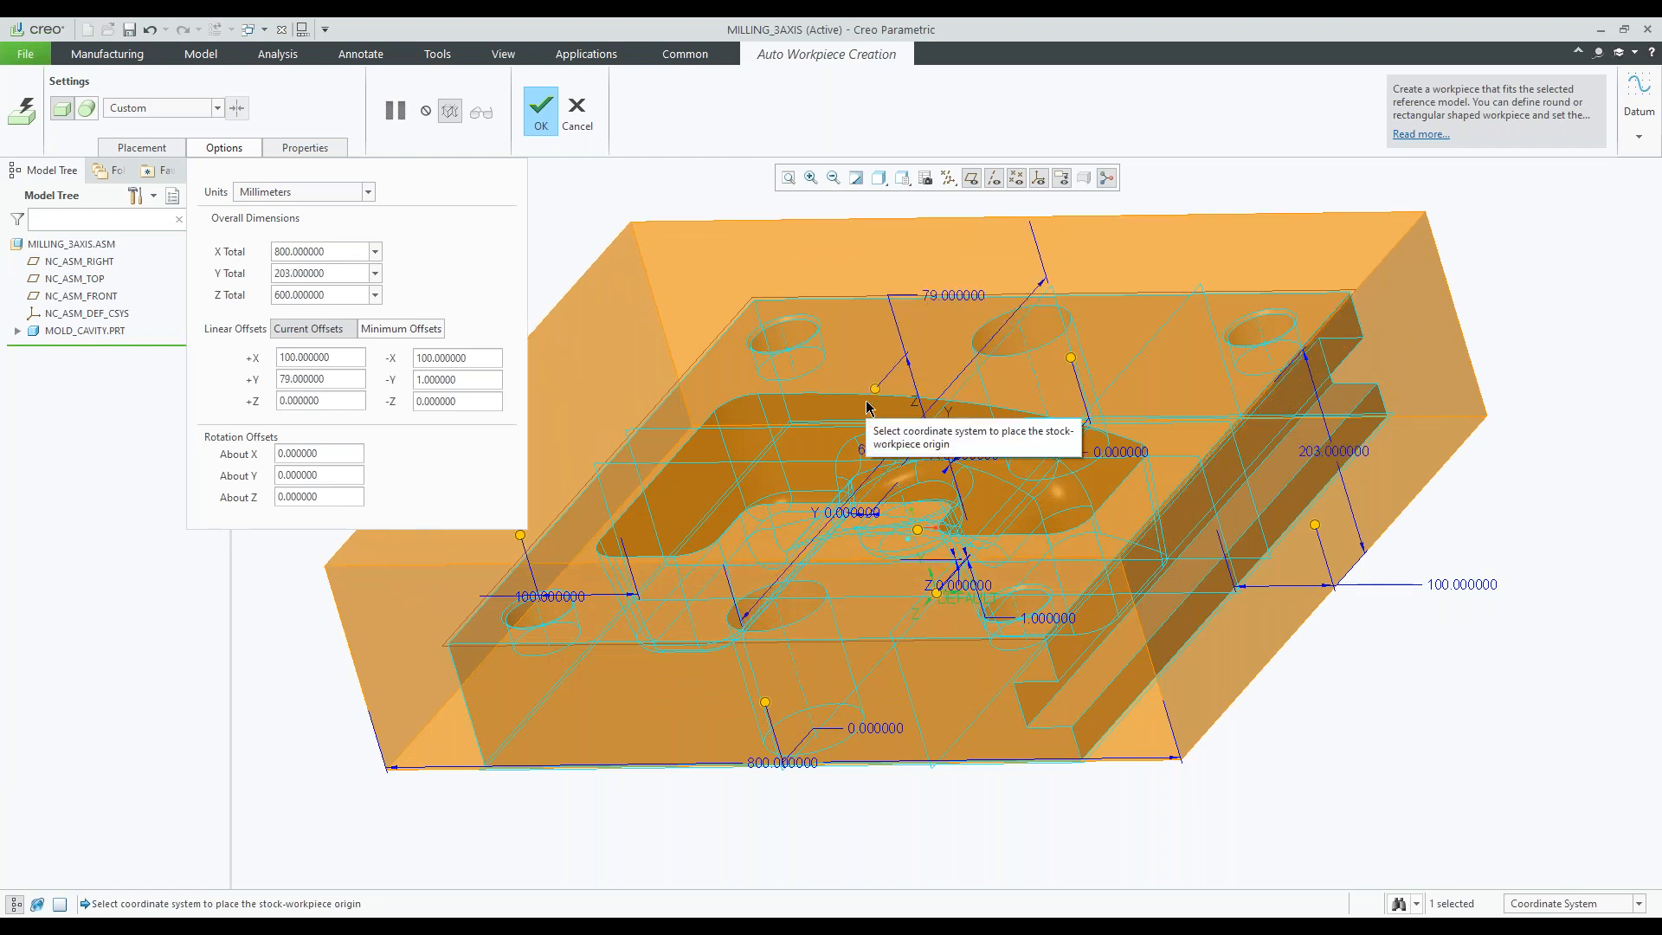
pyautogui.scroll(3, 868, 405)
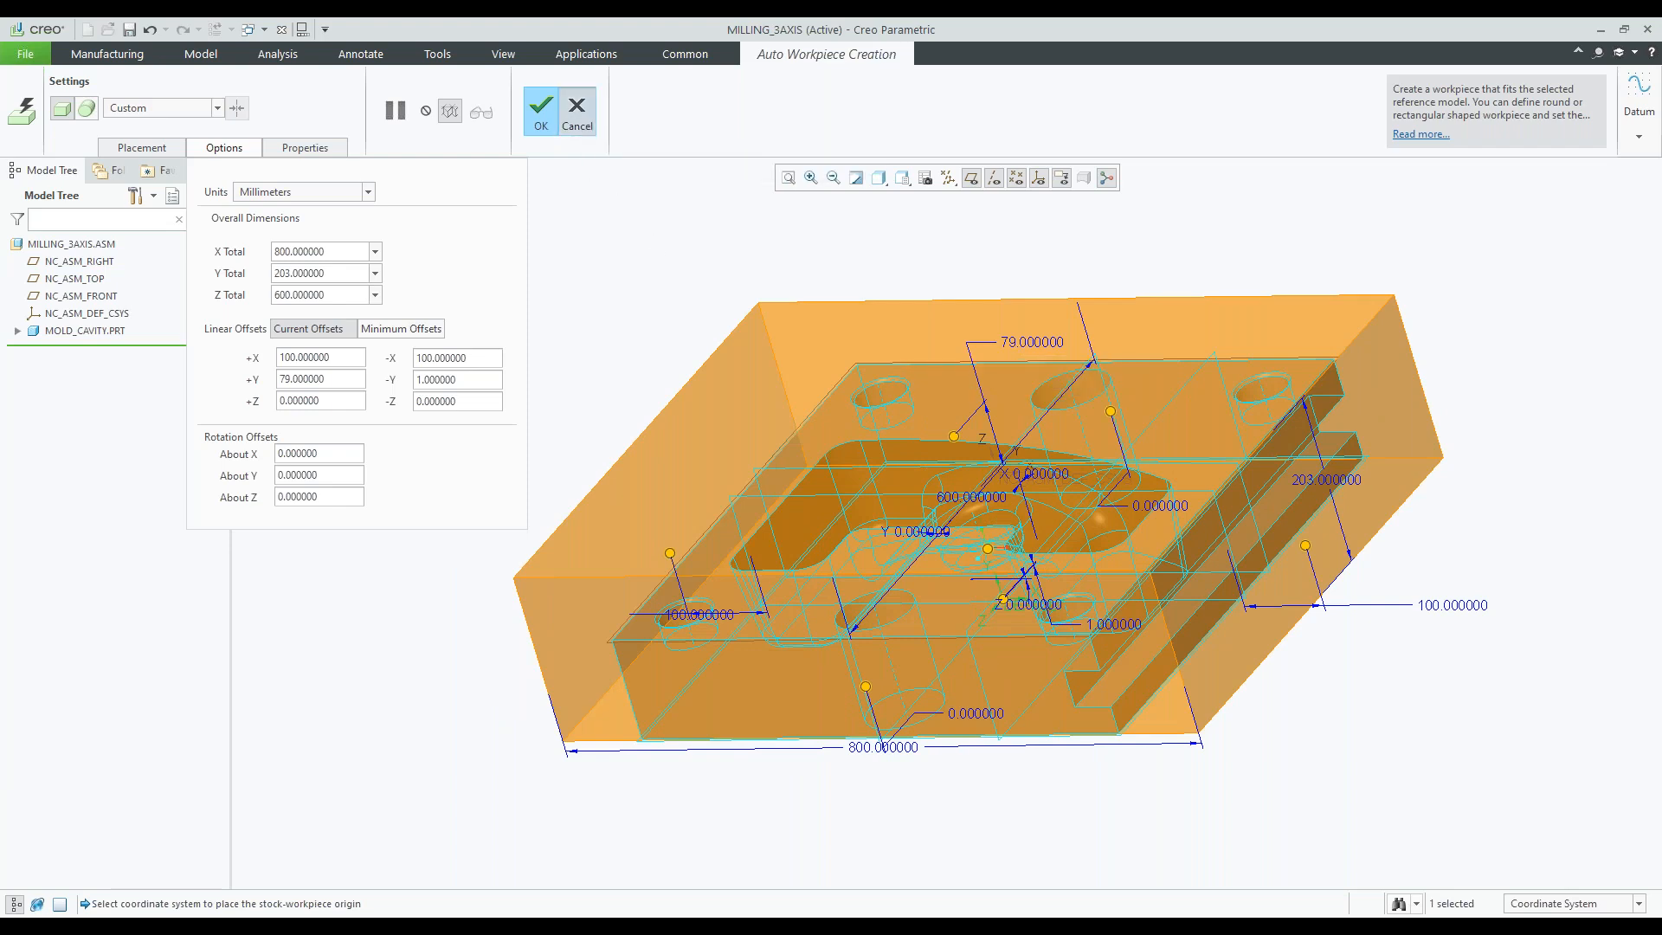
pyautogui.click(541, 113)
# - Preview cover.prt as a workpiece to assemble and cancel the file selection
pyautogui.click(484, 127)
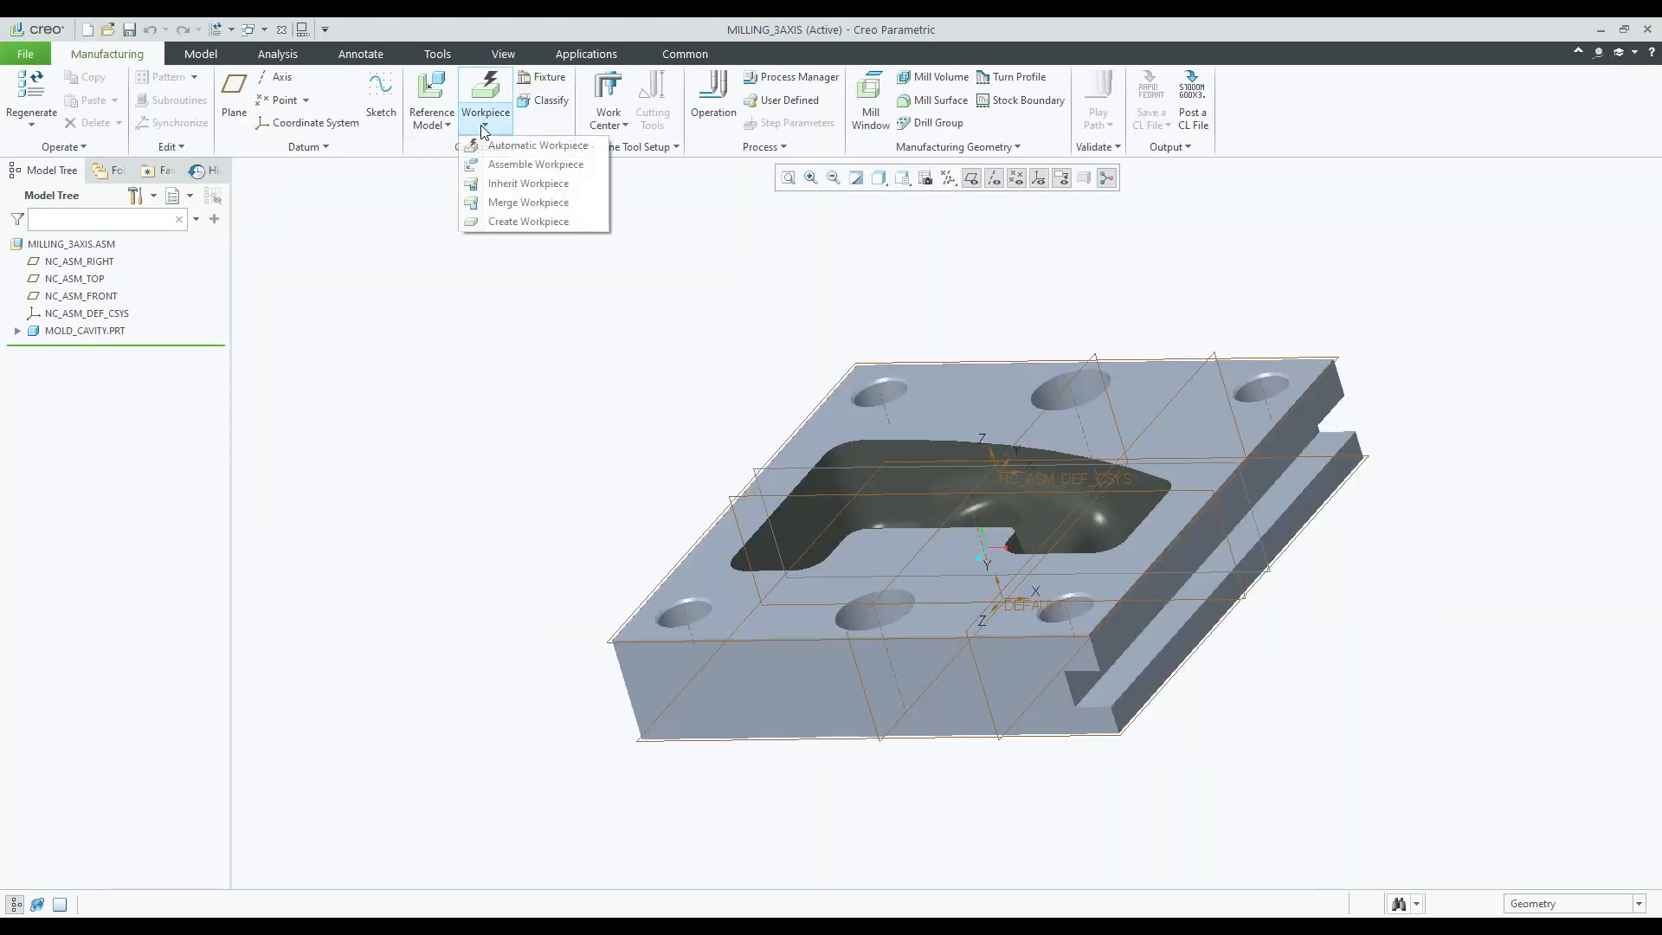
pyautogui.click(511, 164)
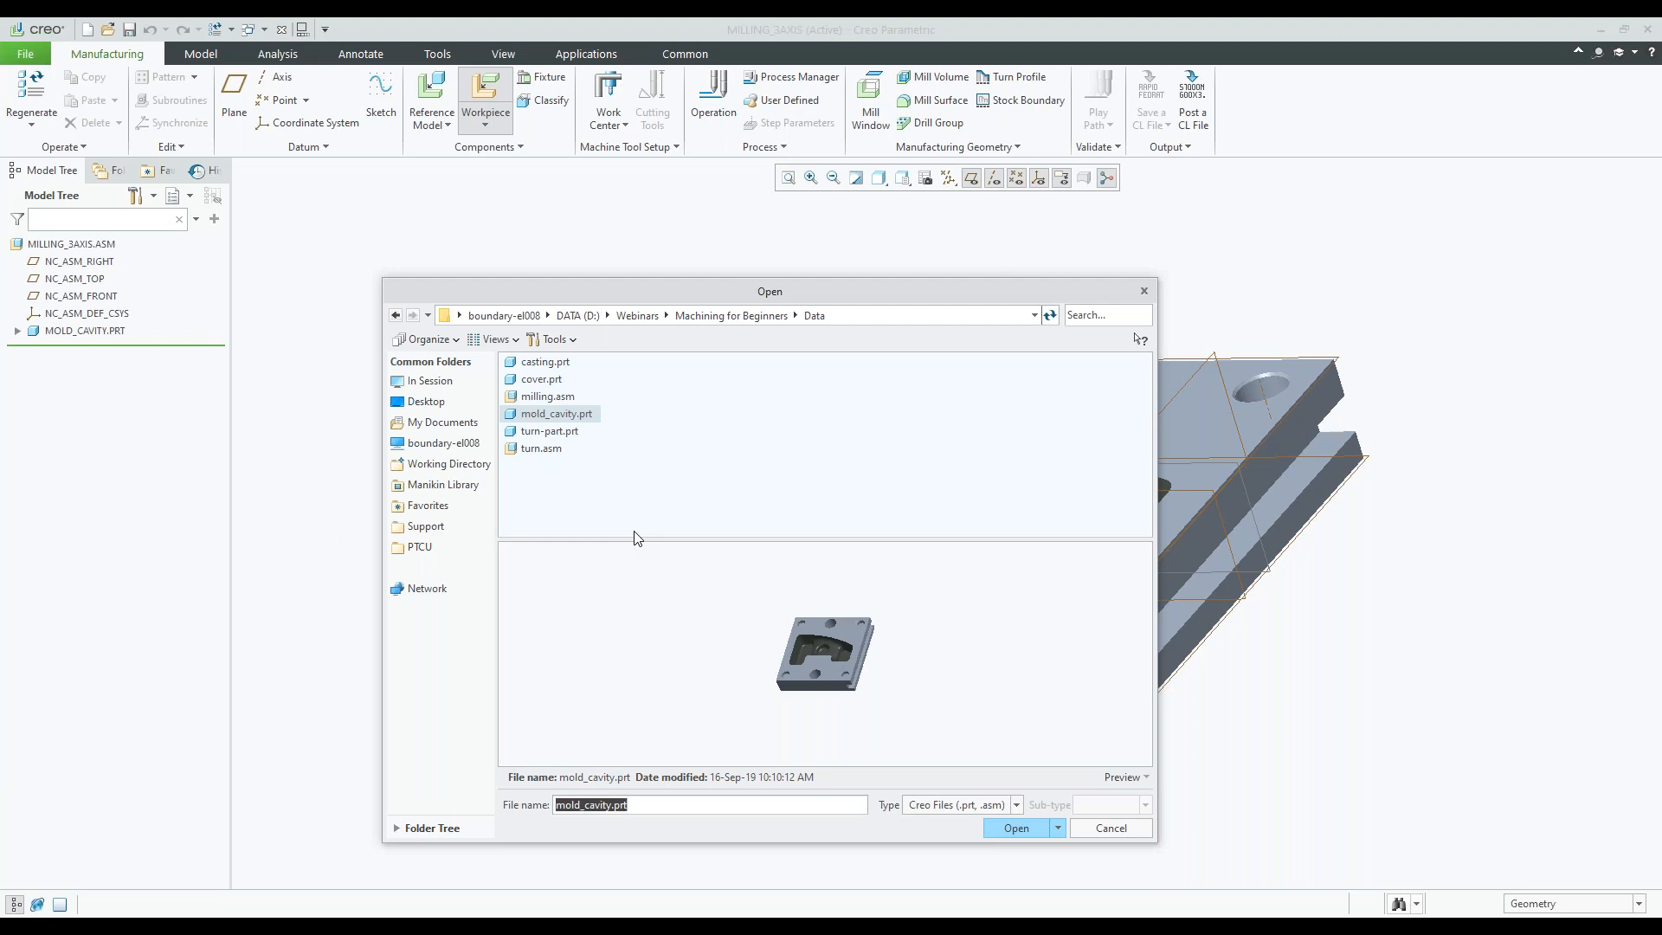
pyautogui.click(539, 381)
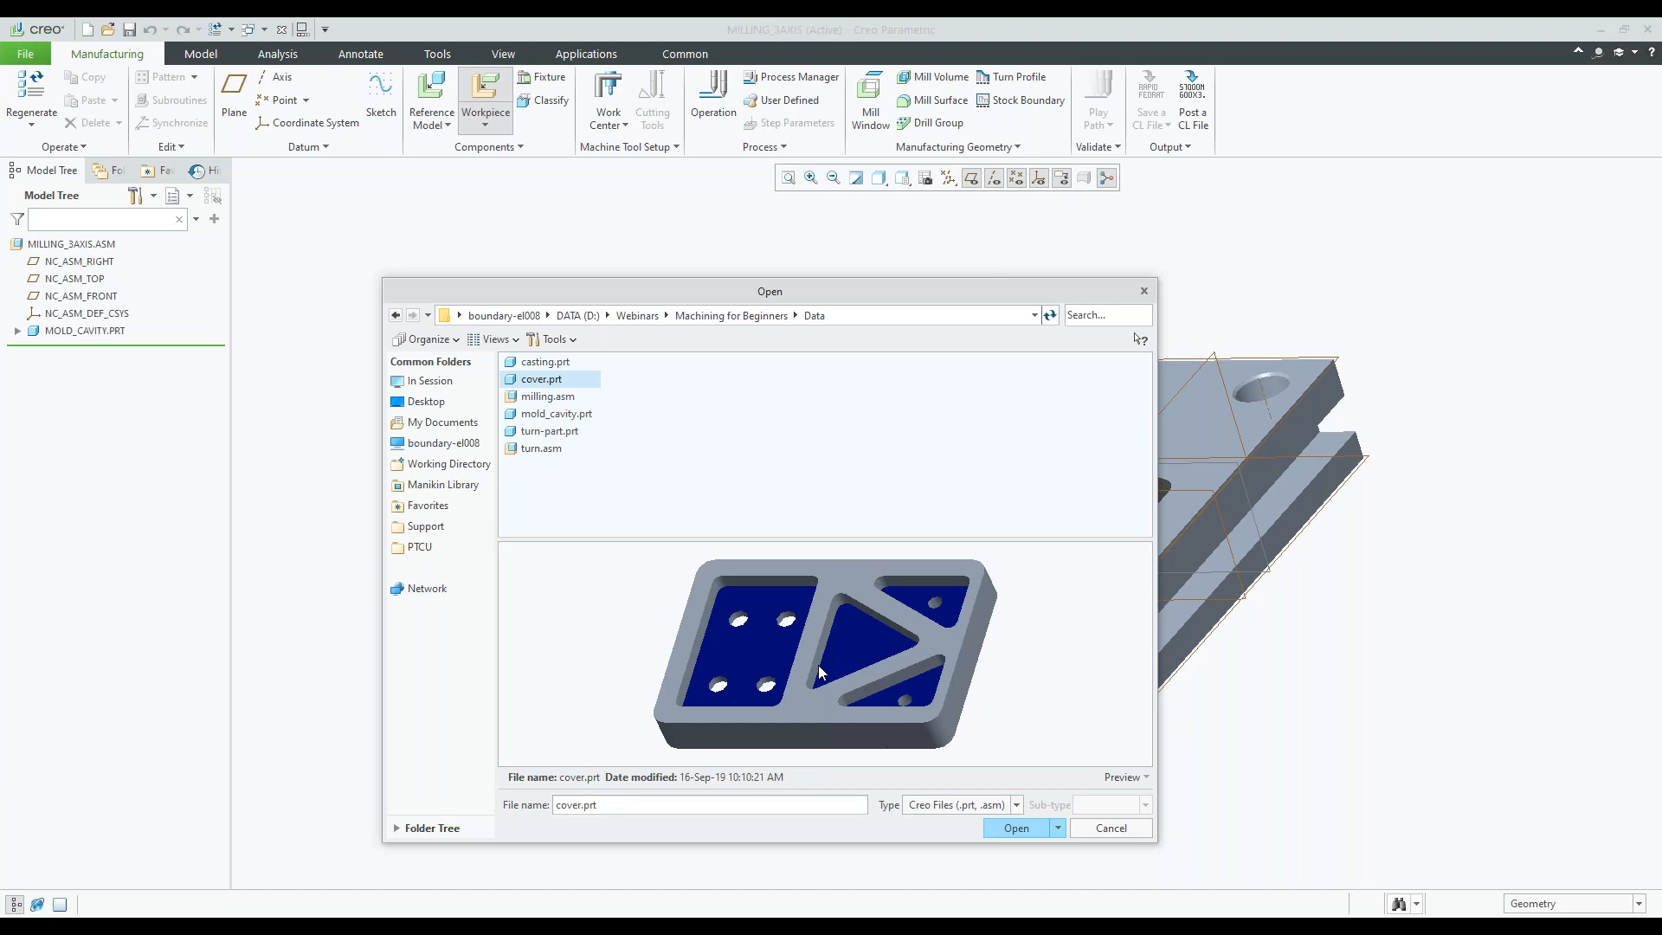
pyautogui.click(1118, 831)
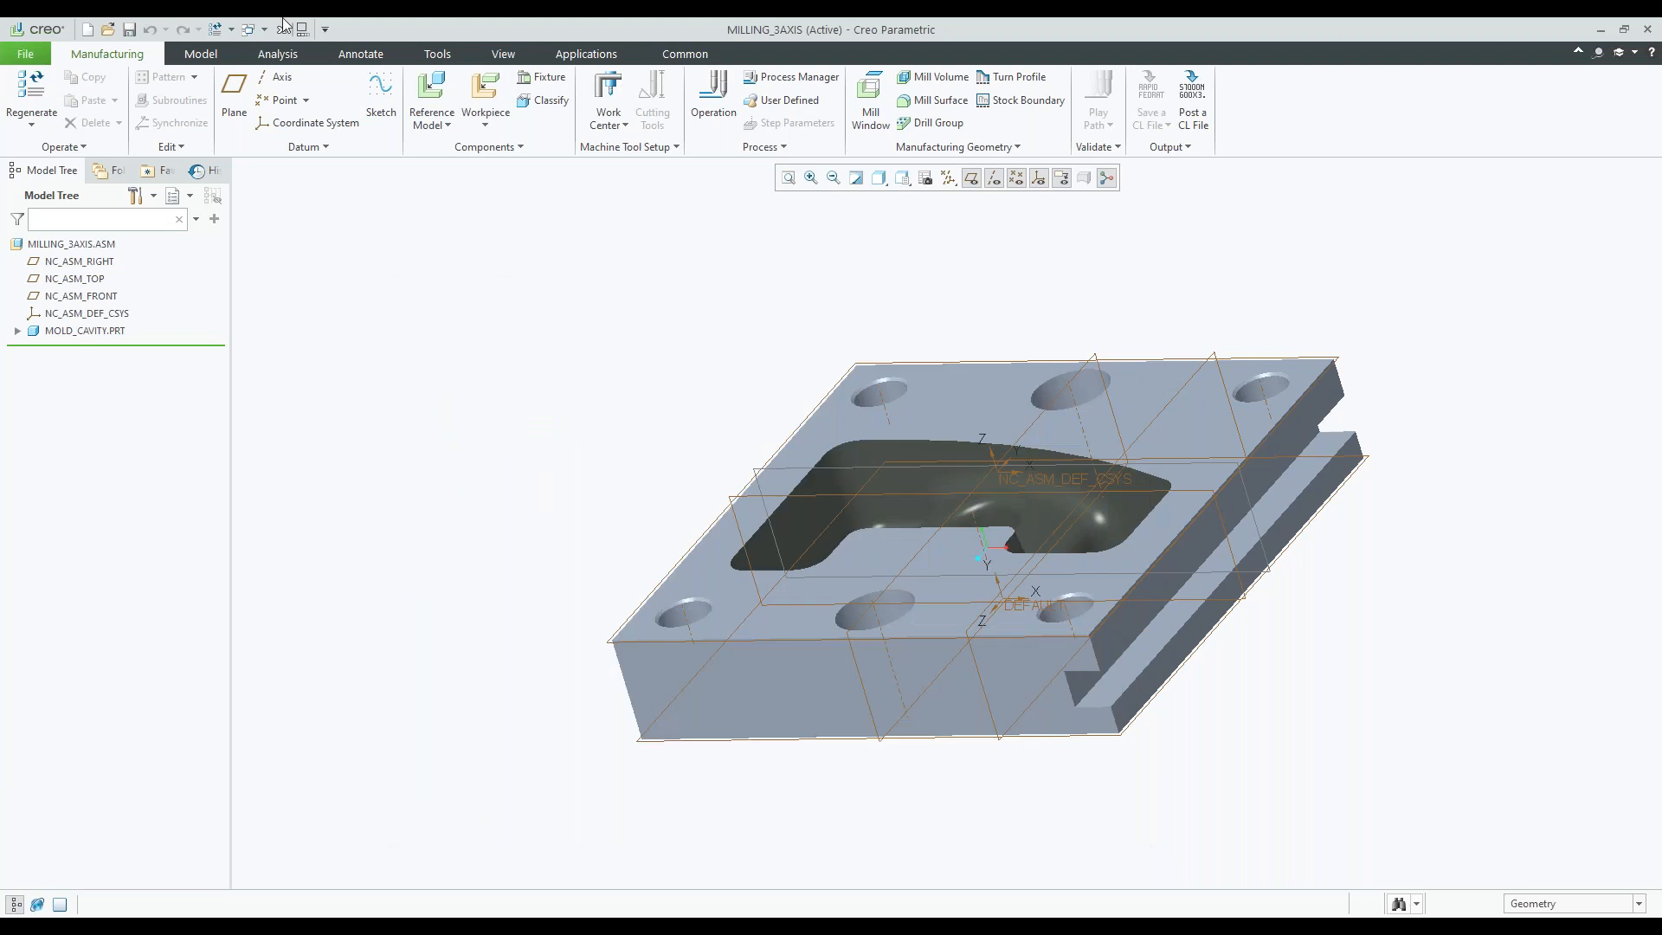
# - Create an automatic workpiece that fits the mold cavity exactly, keeping all offsets at zero
pyautogui.click(493, 127)
pyautogui.click(520, 145)
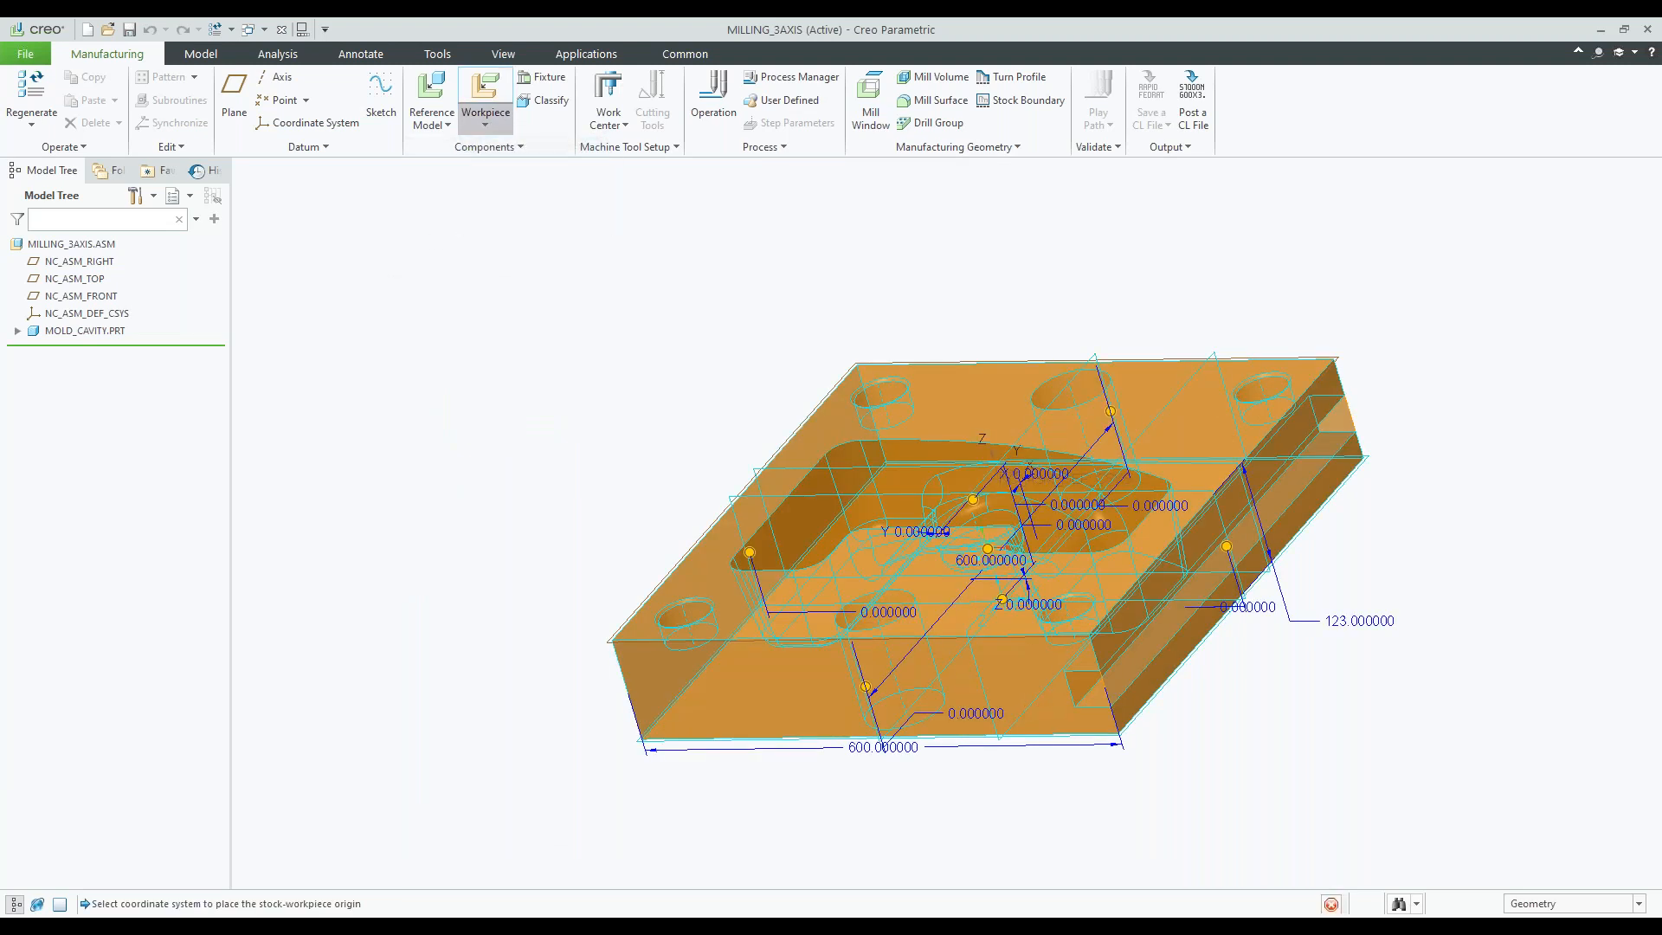
pyautogui.click(541, 127)
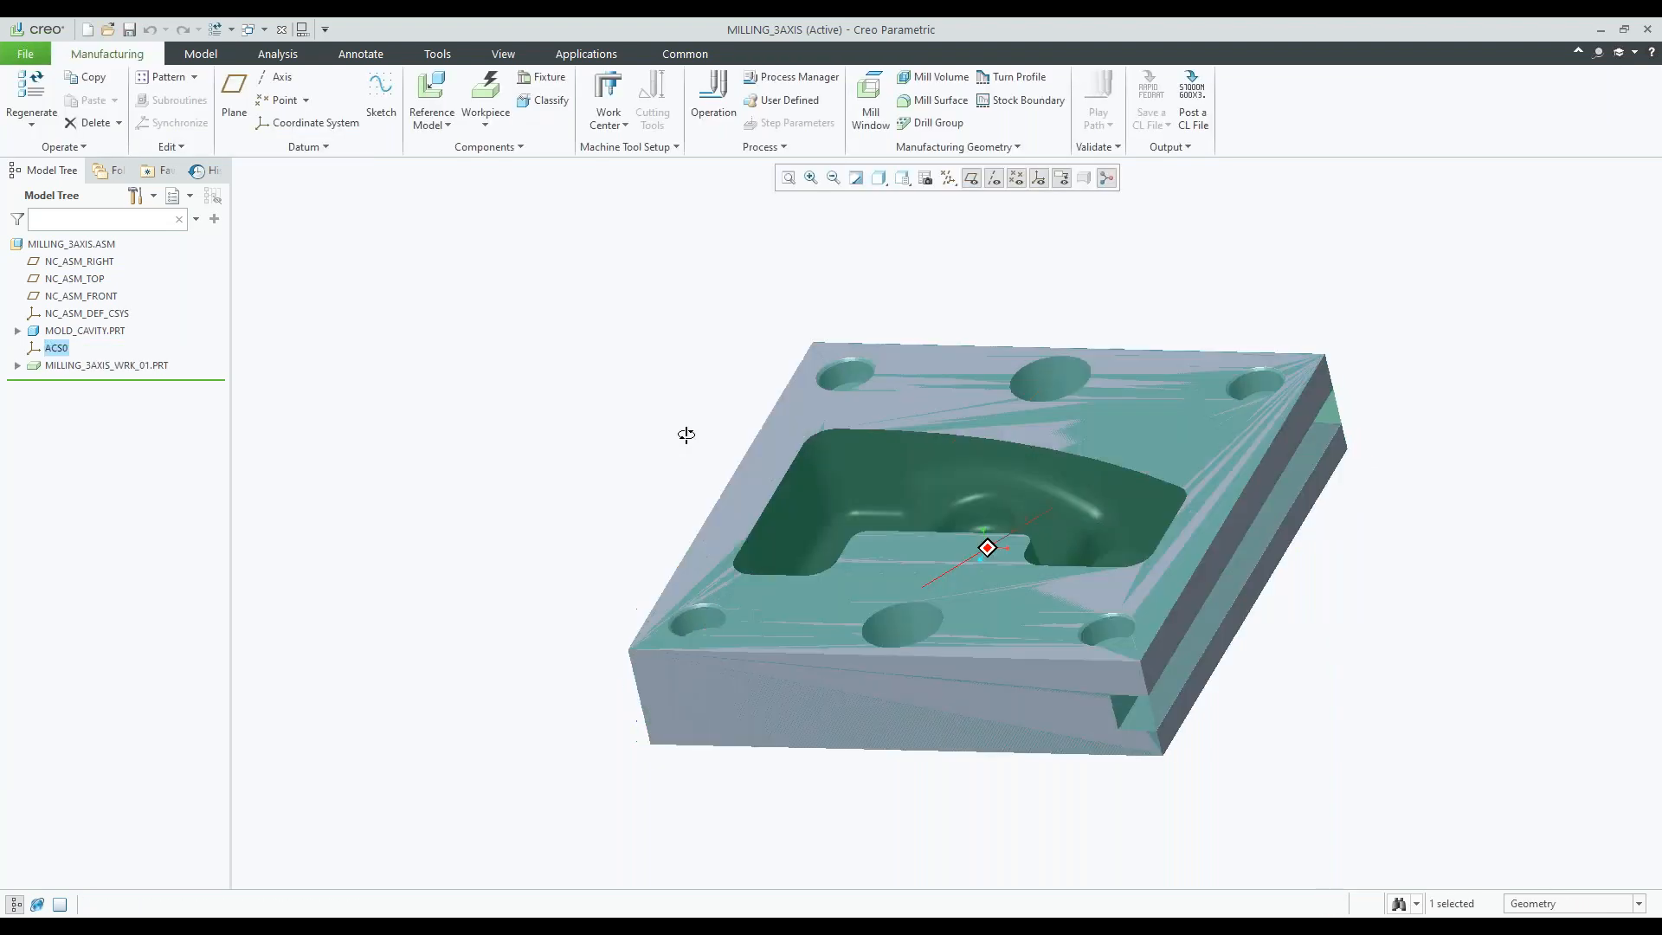
pyautogui.moveTo(772, 449)
pyautogui.mouseDown(button='middle')
pyautogui.moveTo(563, 456)
pyautogui.moveTo(625, 423)
pyautogui.mouseUp(button='middle')
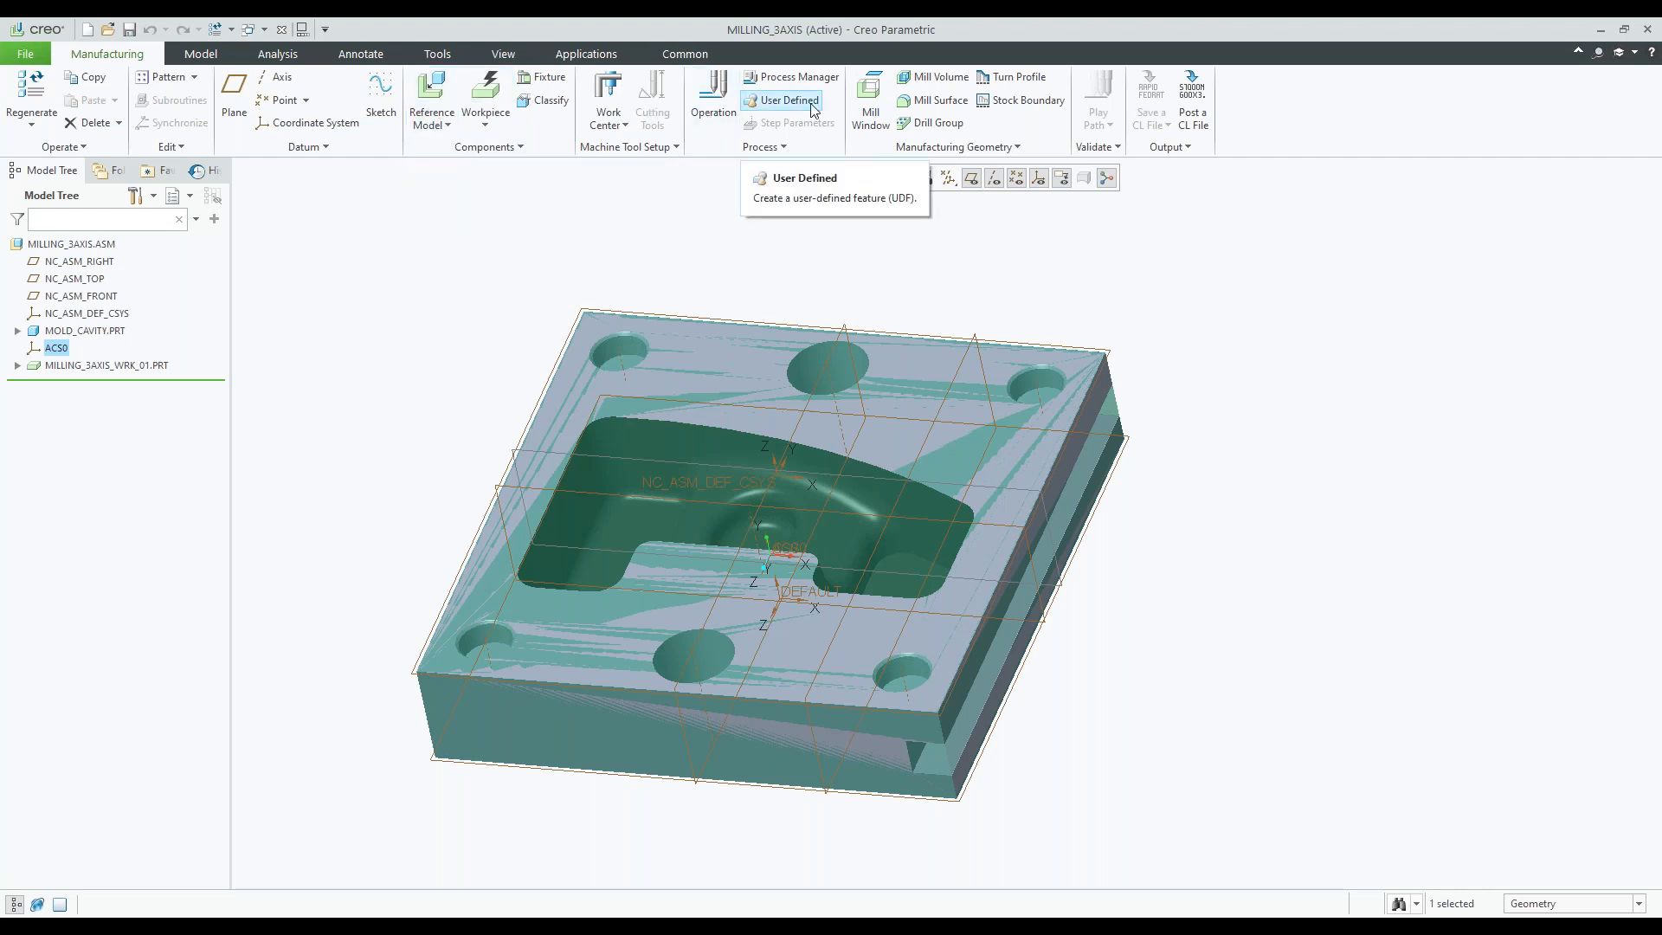
# - Create a Mill work center with 3 Axis and the default output settings
pyautogui.click(610, 131)
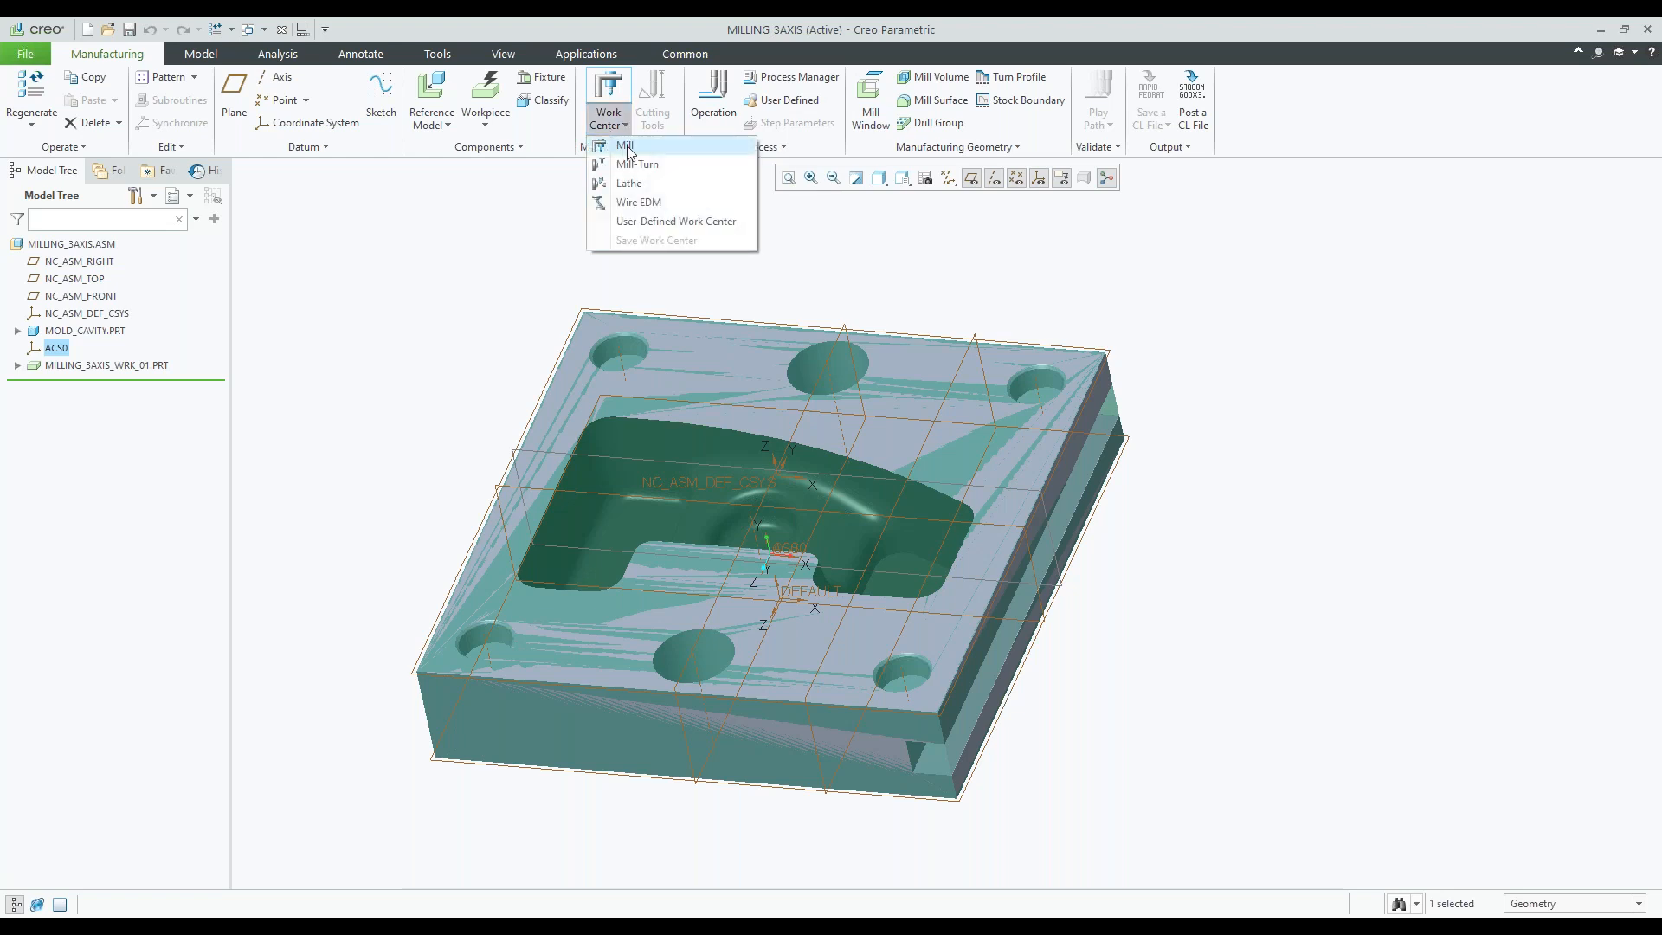
pyautogui.click(628, 147)
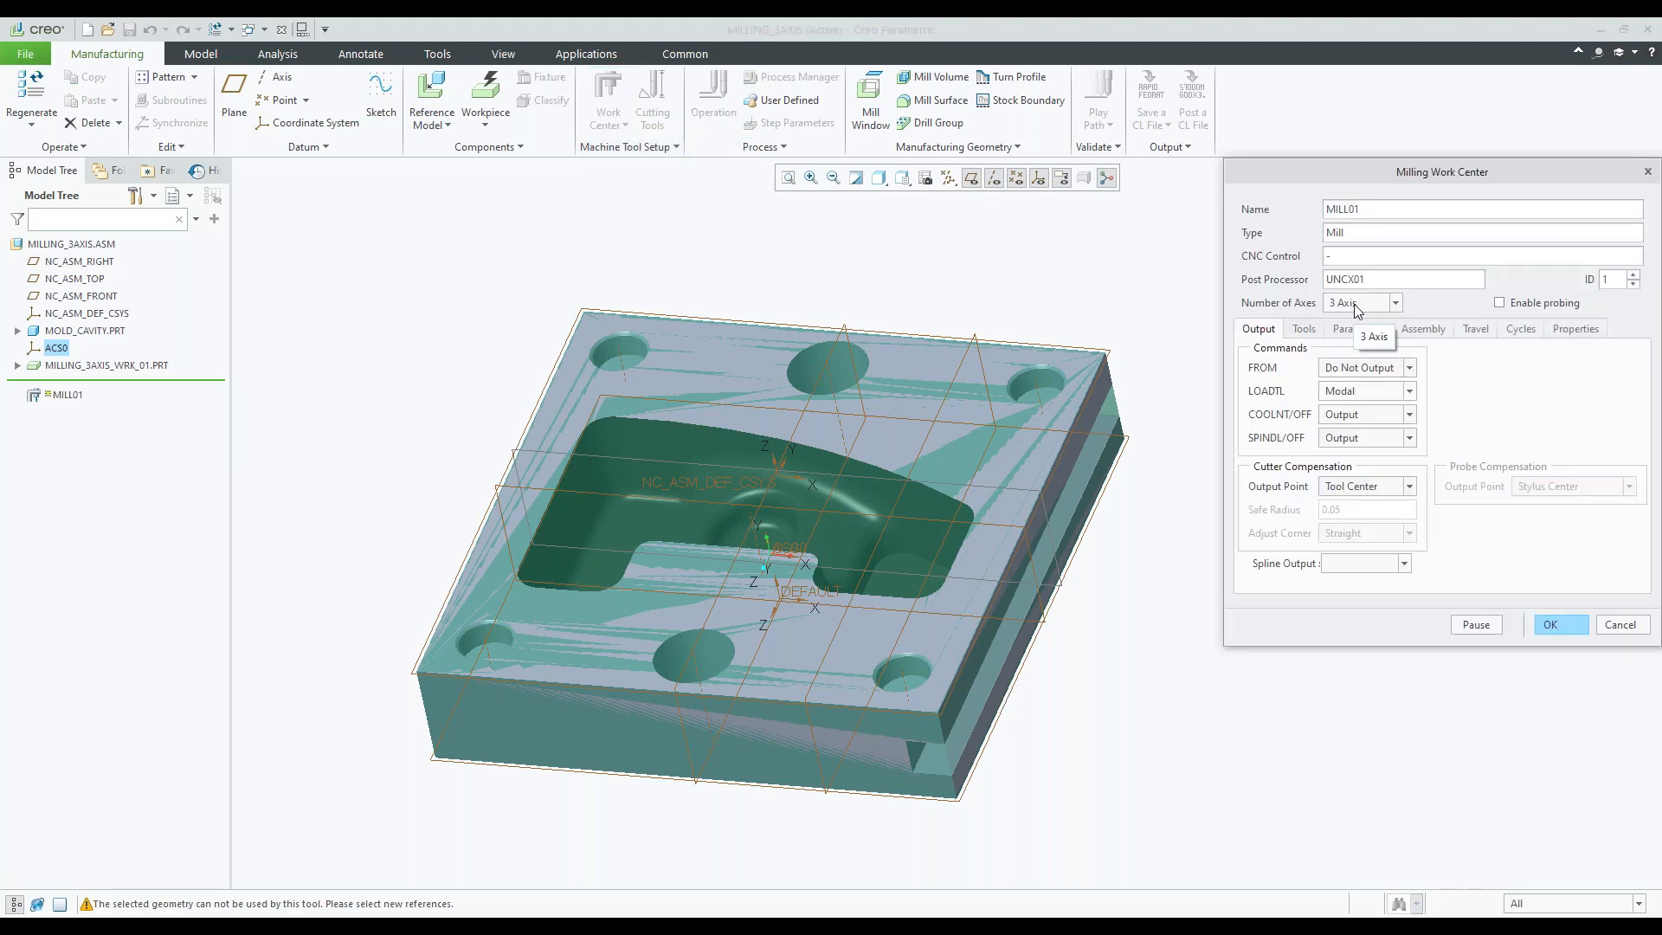
pyautogui.click(1550, 623)
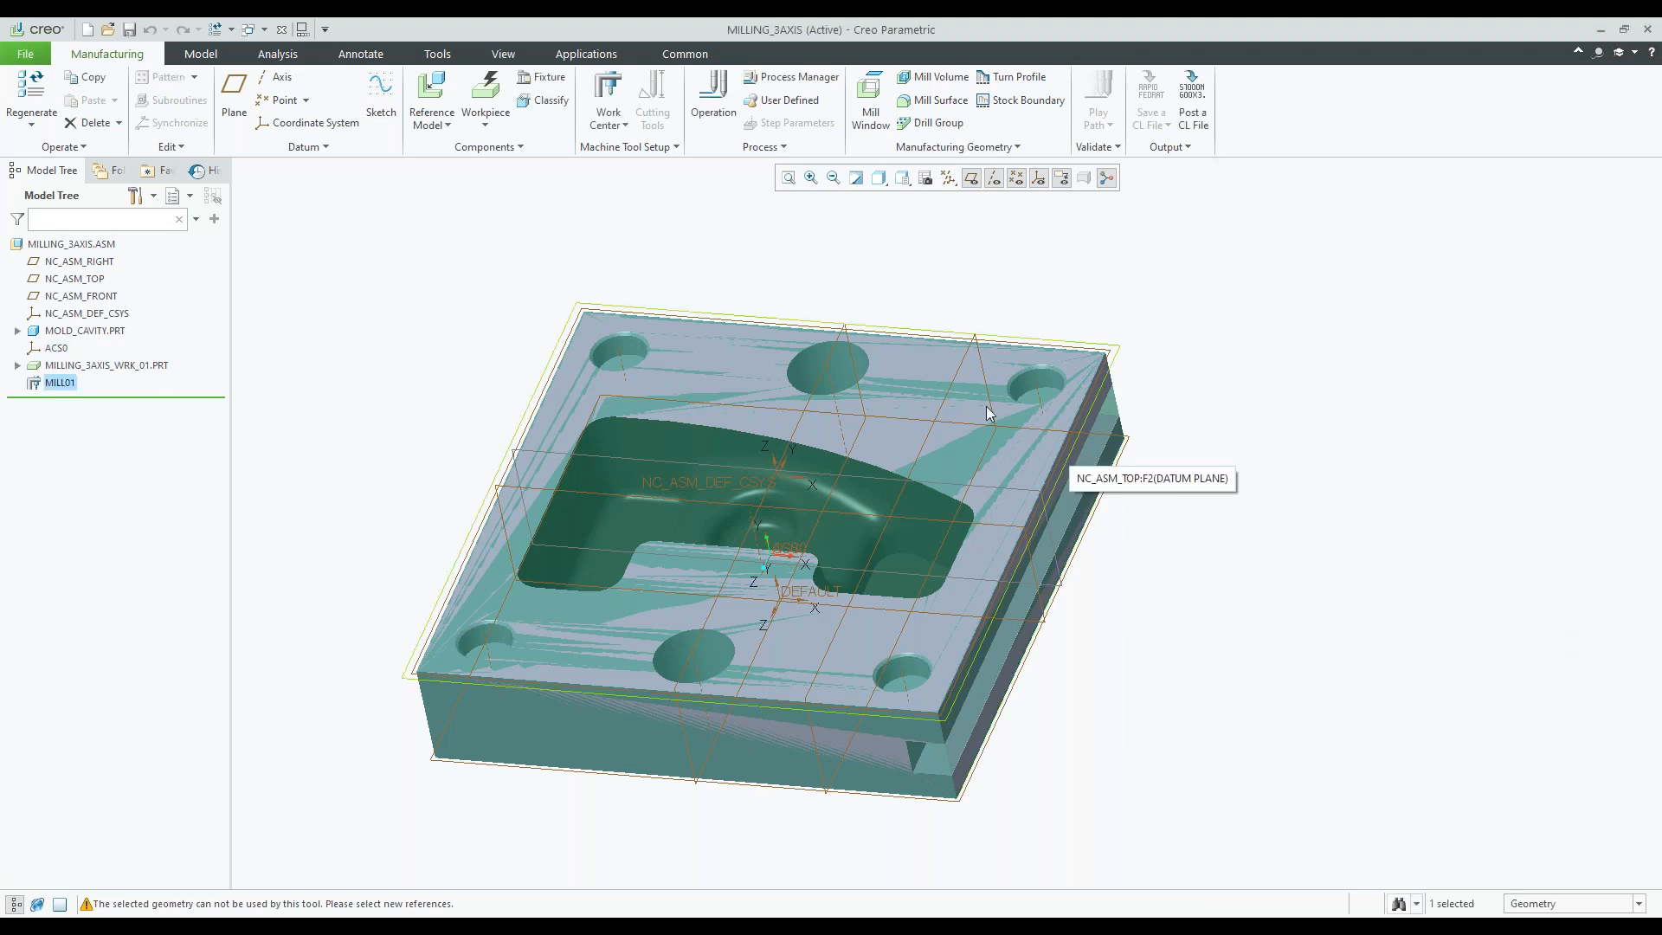
# - Create an operation on the MILL01 work center using NC_ASM_DEF_CSYS as its coordinate system
pyautogui.click(713, 97)
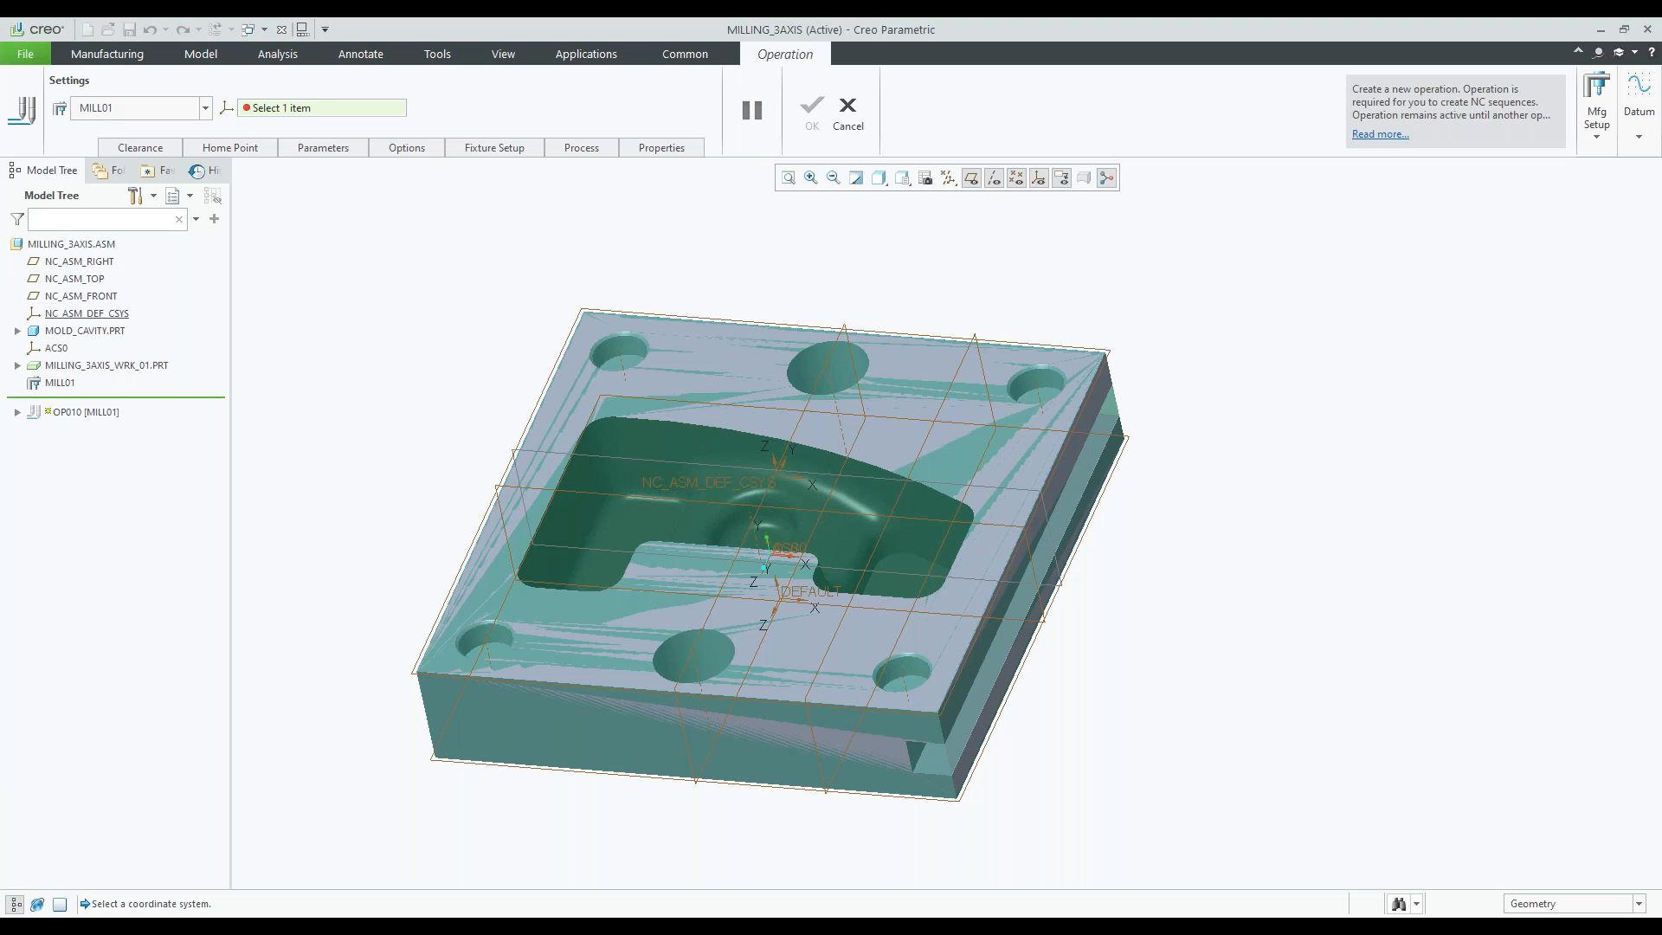
pyautogui.click(87, 312)
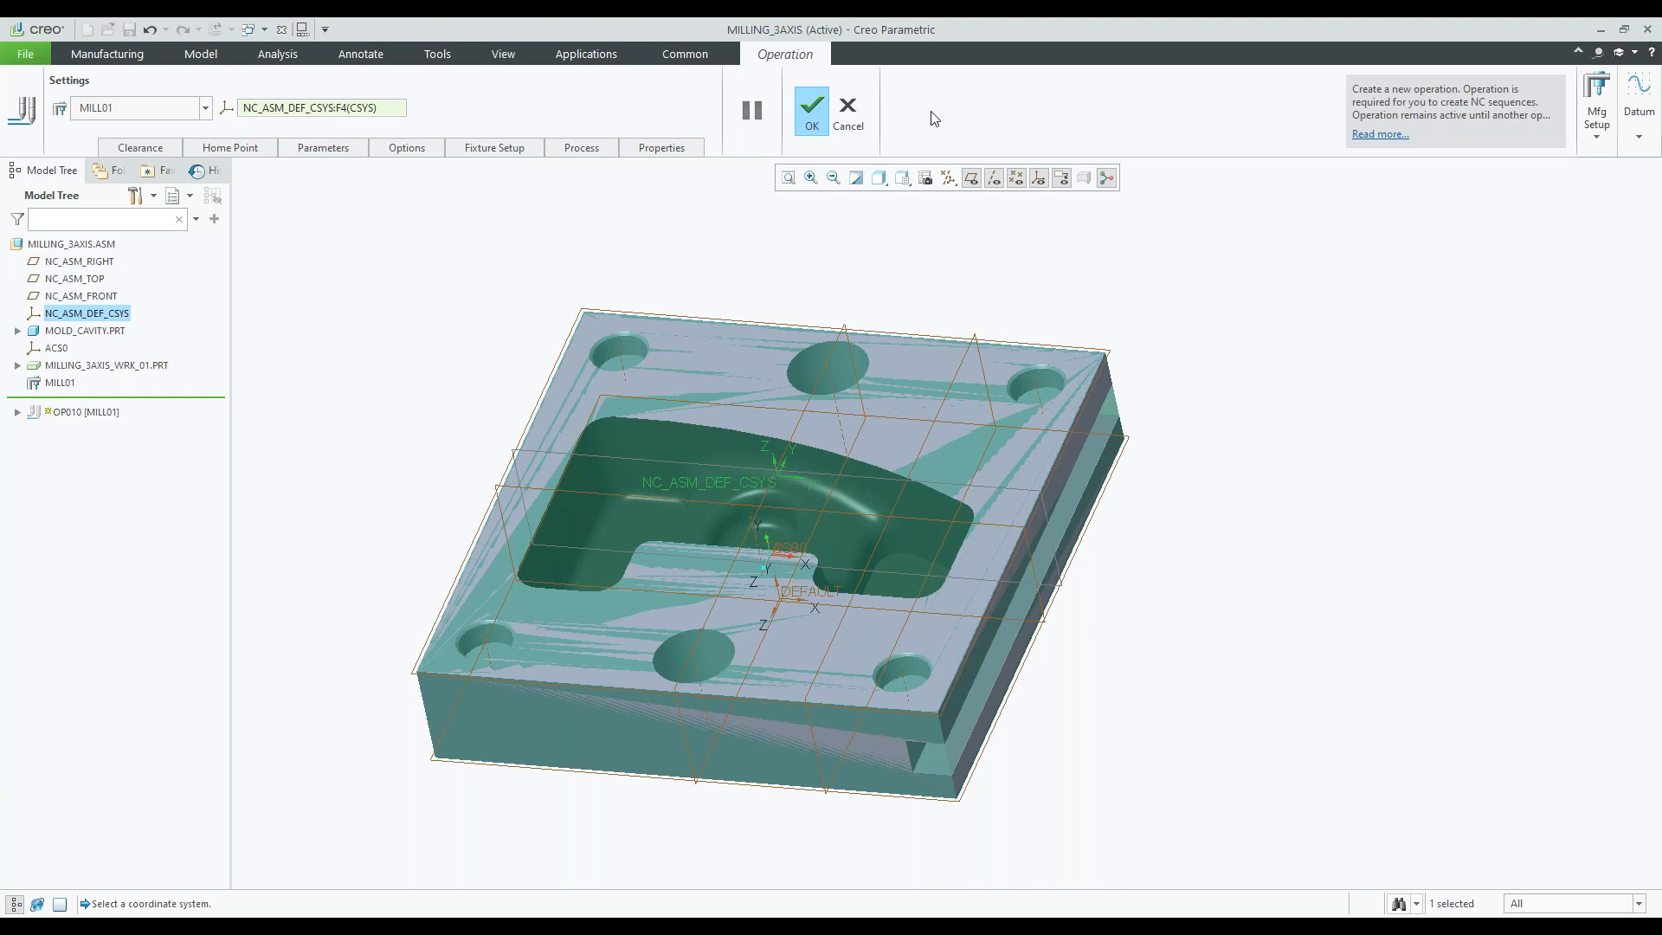
pyautogui.click(812, 108)
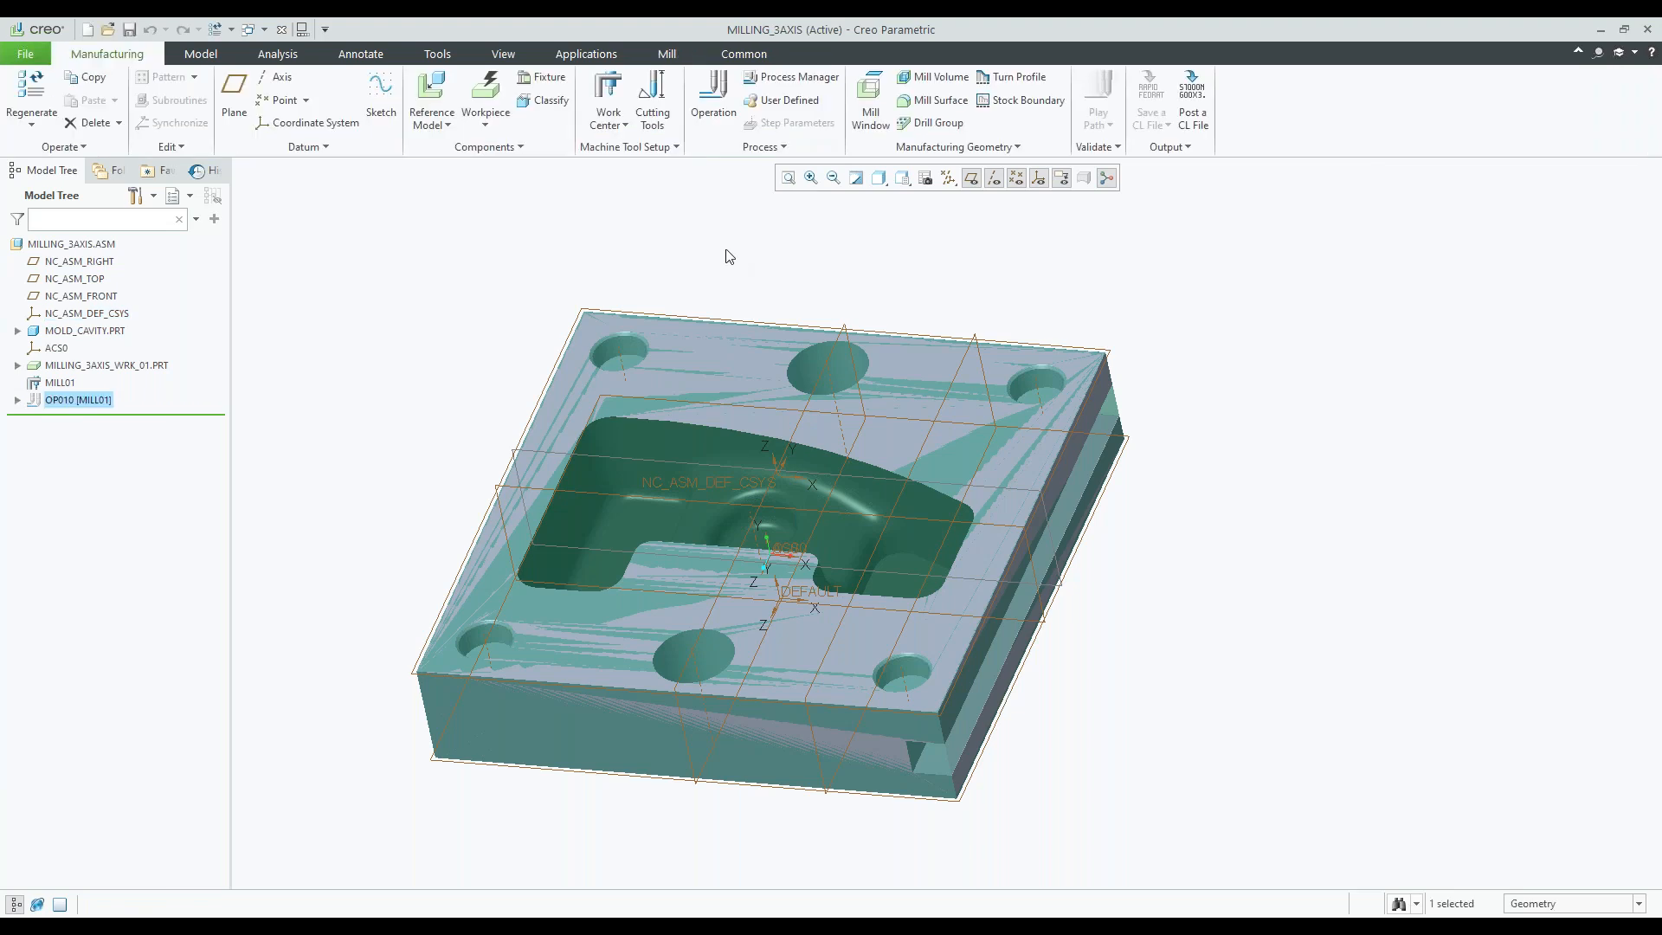
# - Review the tool types available in the cutting tool setup and exit it without defining a tool
pyautogui.click(655, 130)
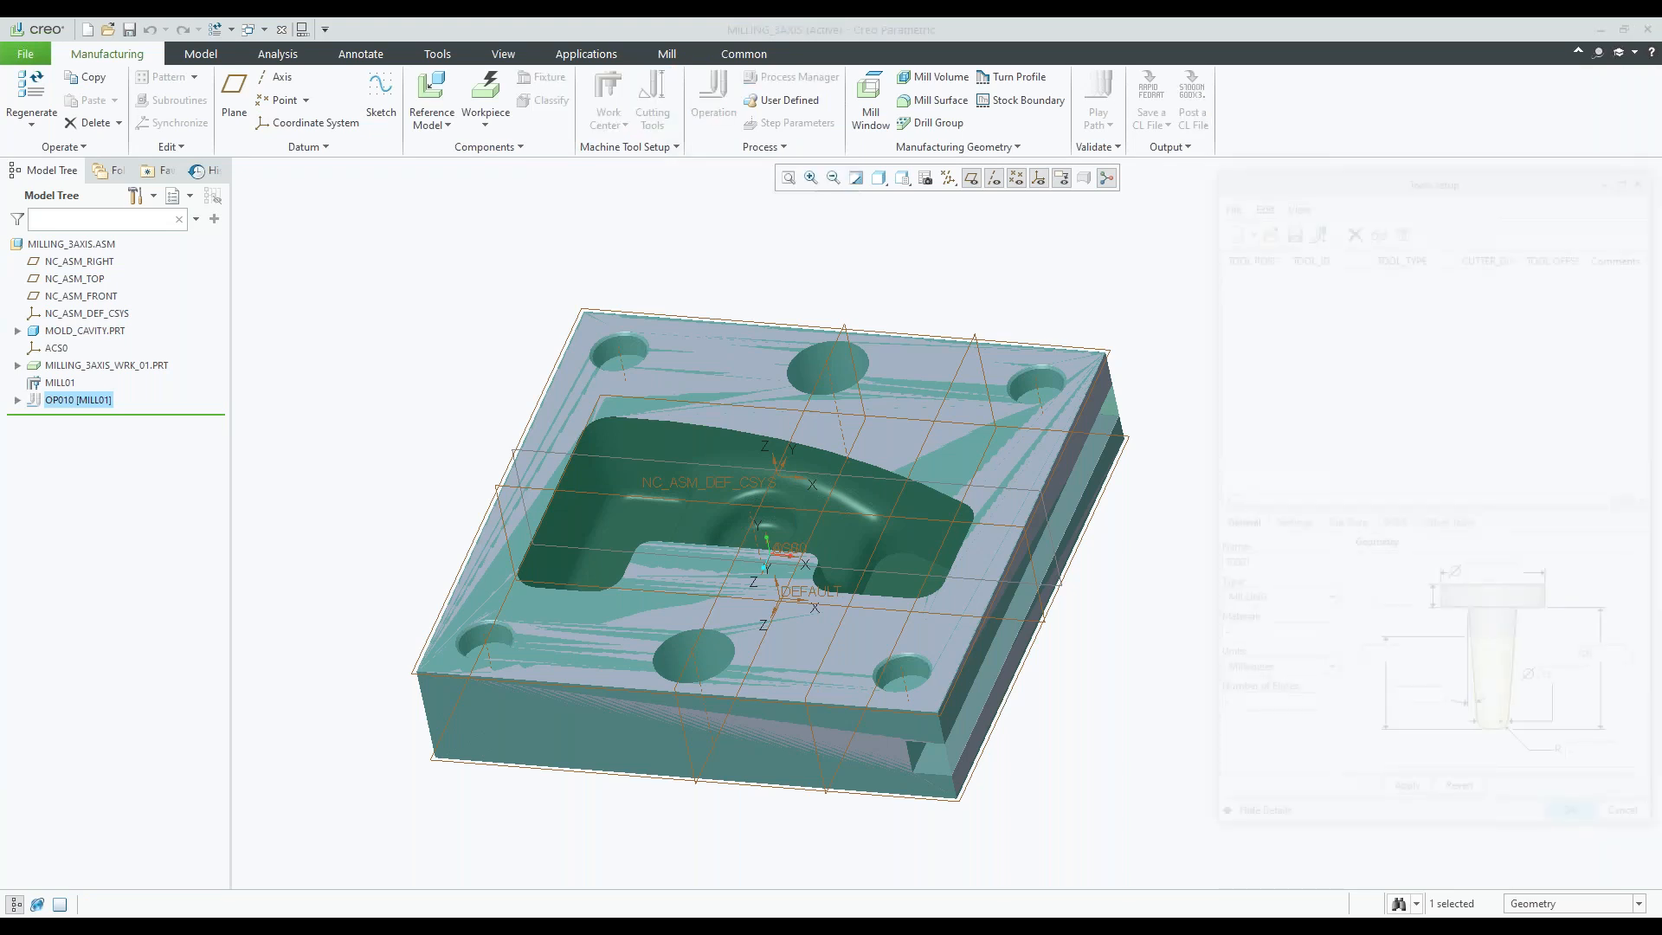
pyautogui.click(1276, 605)
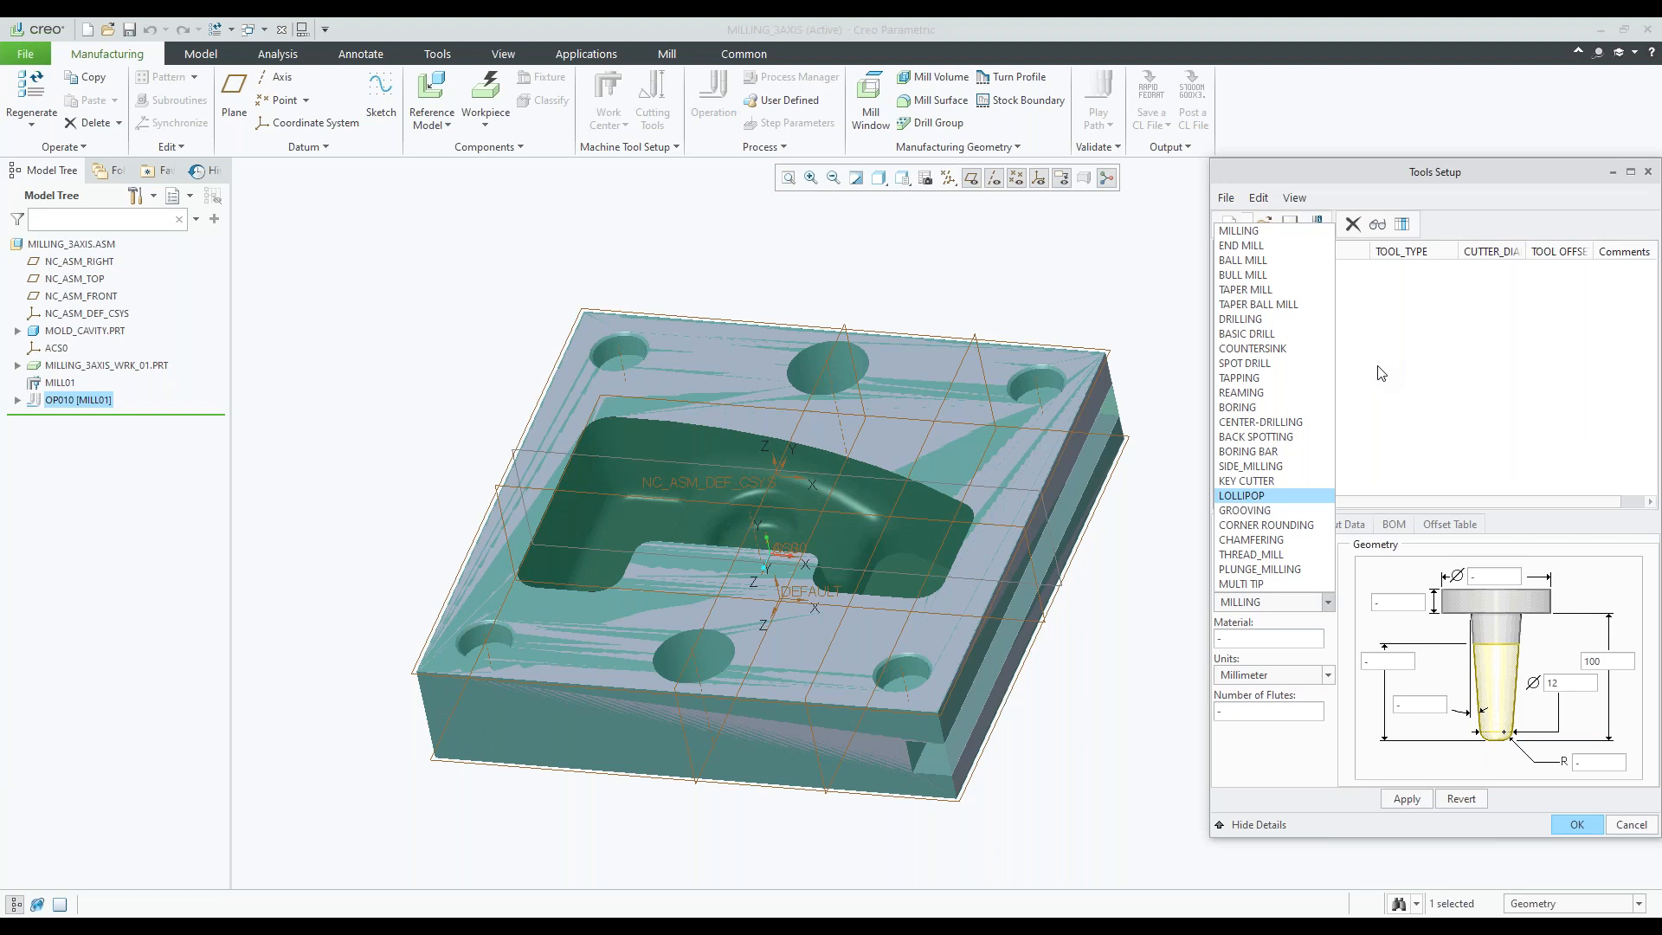
pyautogui.click(1631, 834)
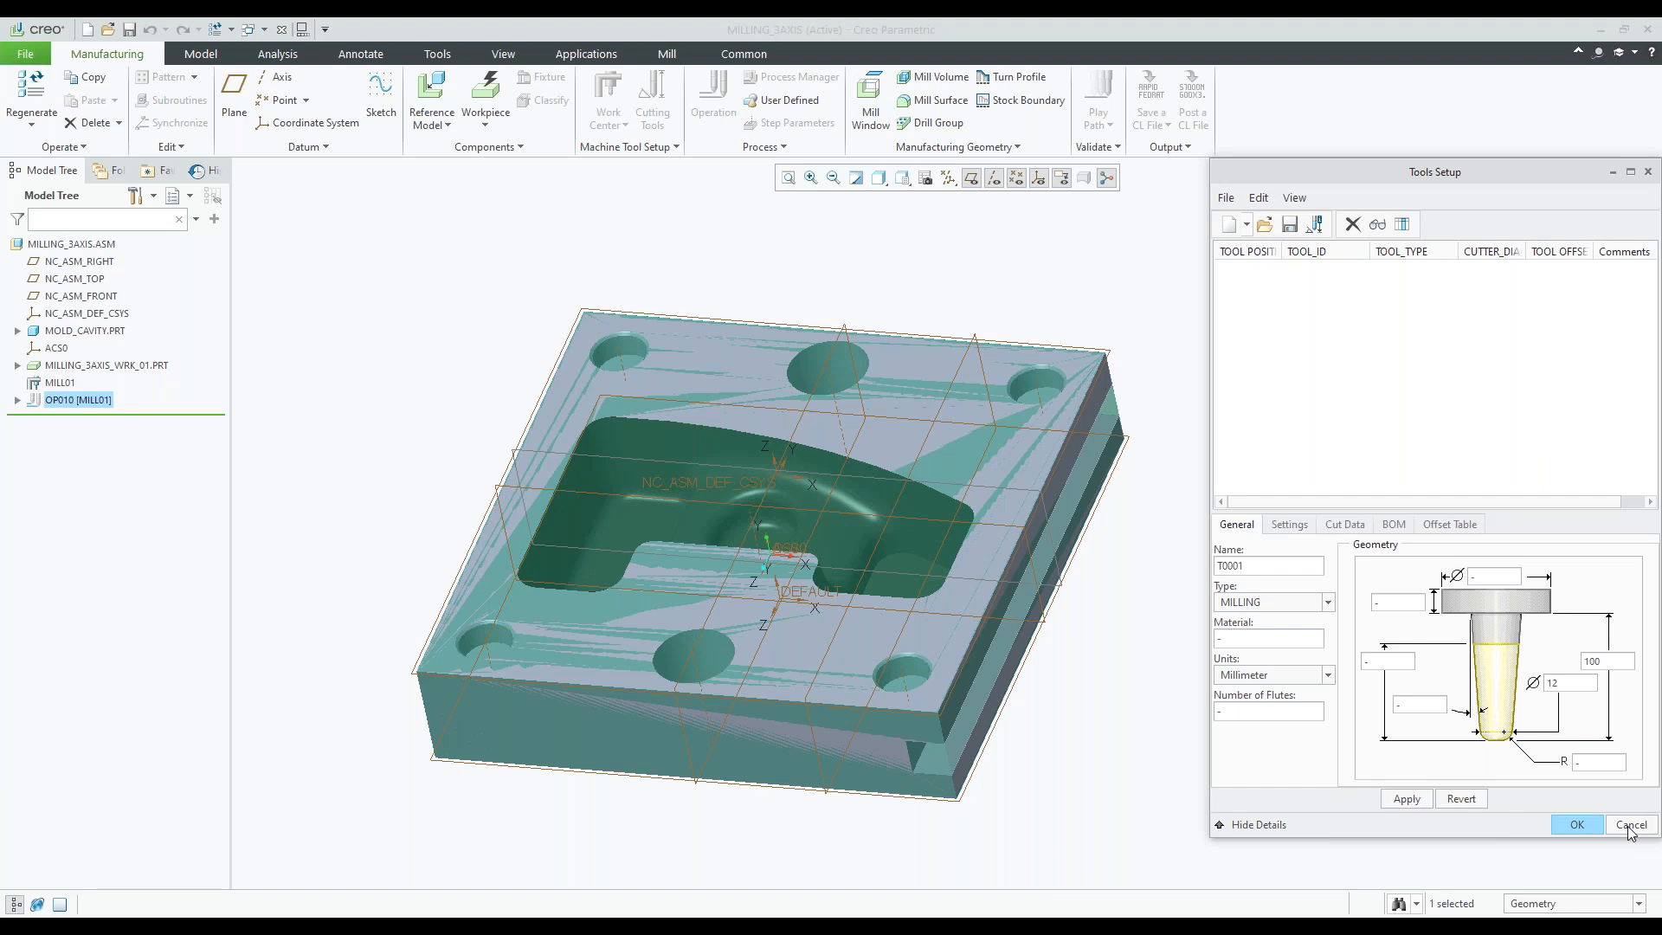
pyautogui.click(1629, 827)
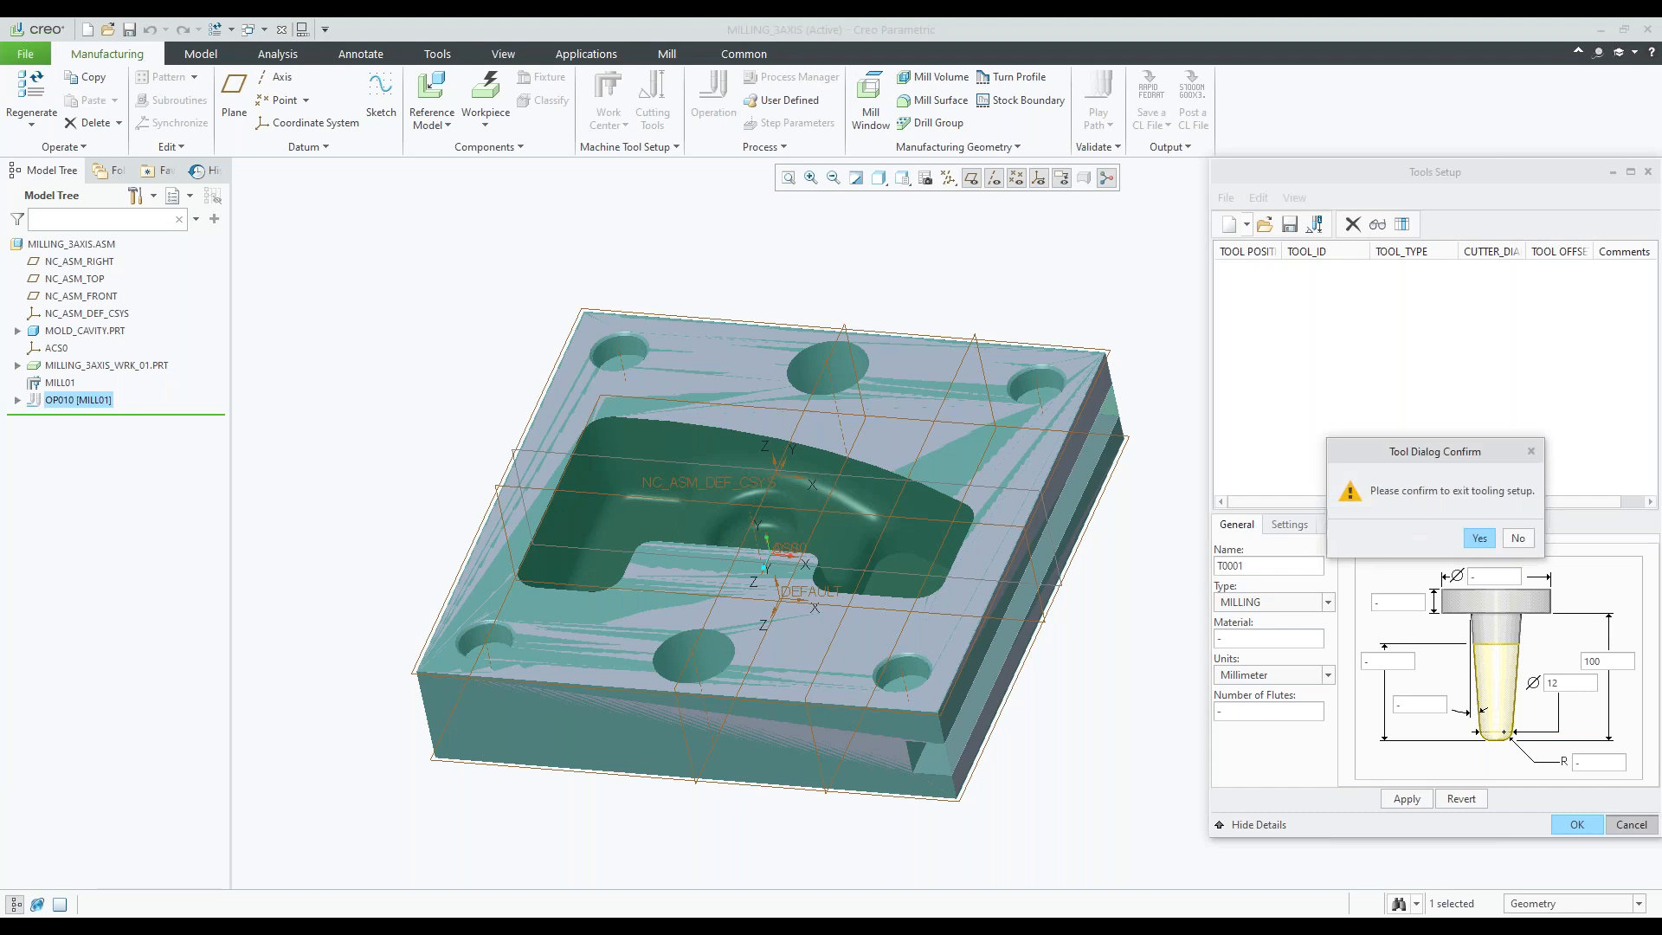
pyautogui.click(1478, 538)
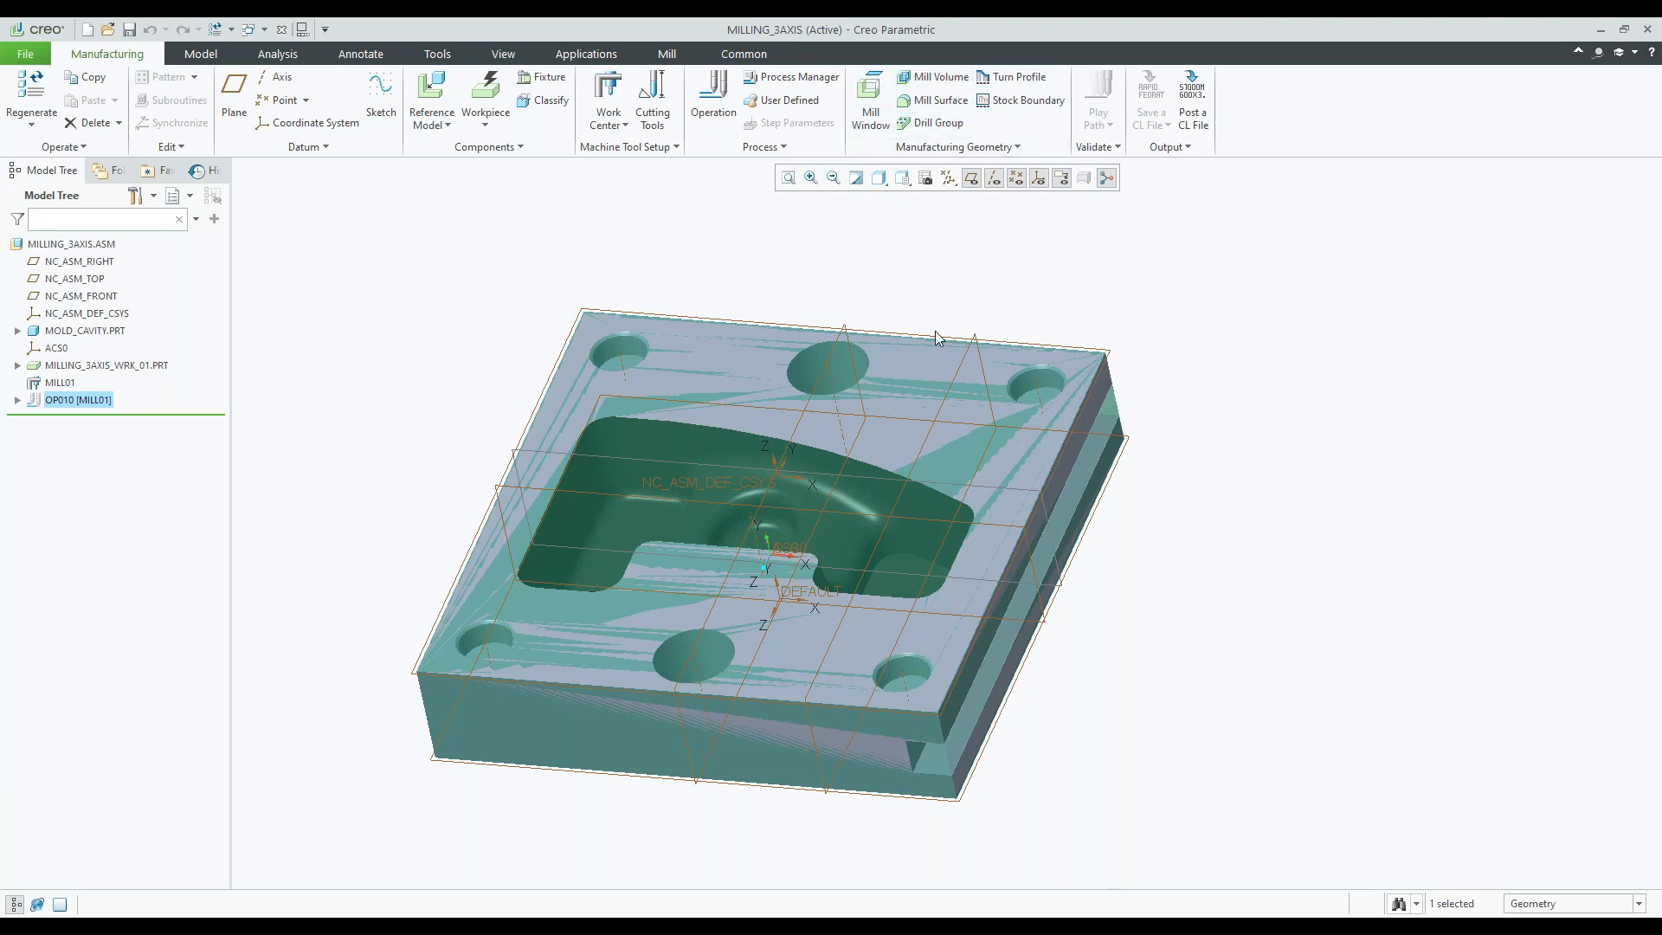
# - Inspect the tool setup offered within a new Roughing sequence, discarding the sequence without adding a tool
pyautogui.click(668, 54)
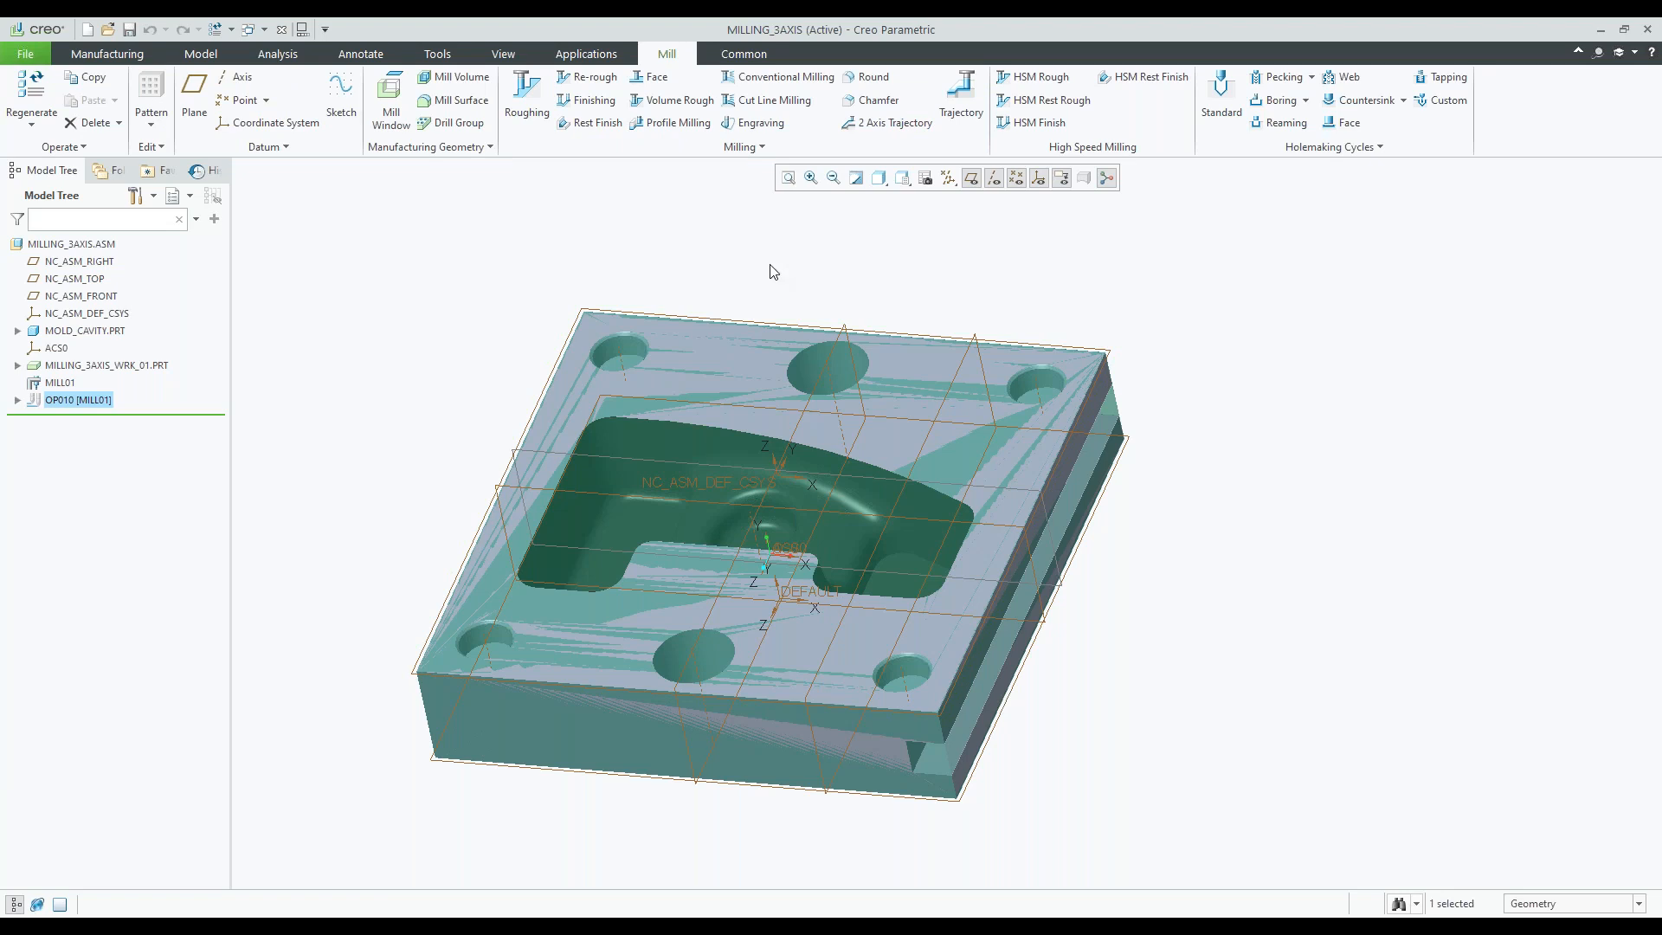
pyautogui.click(516, 99)
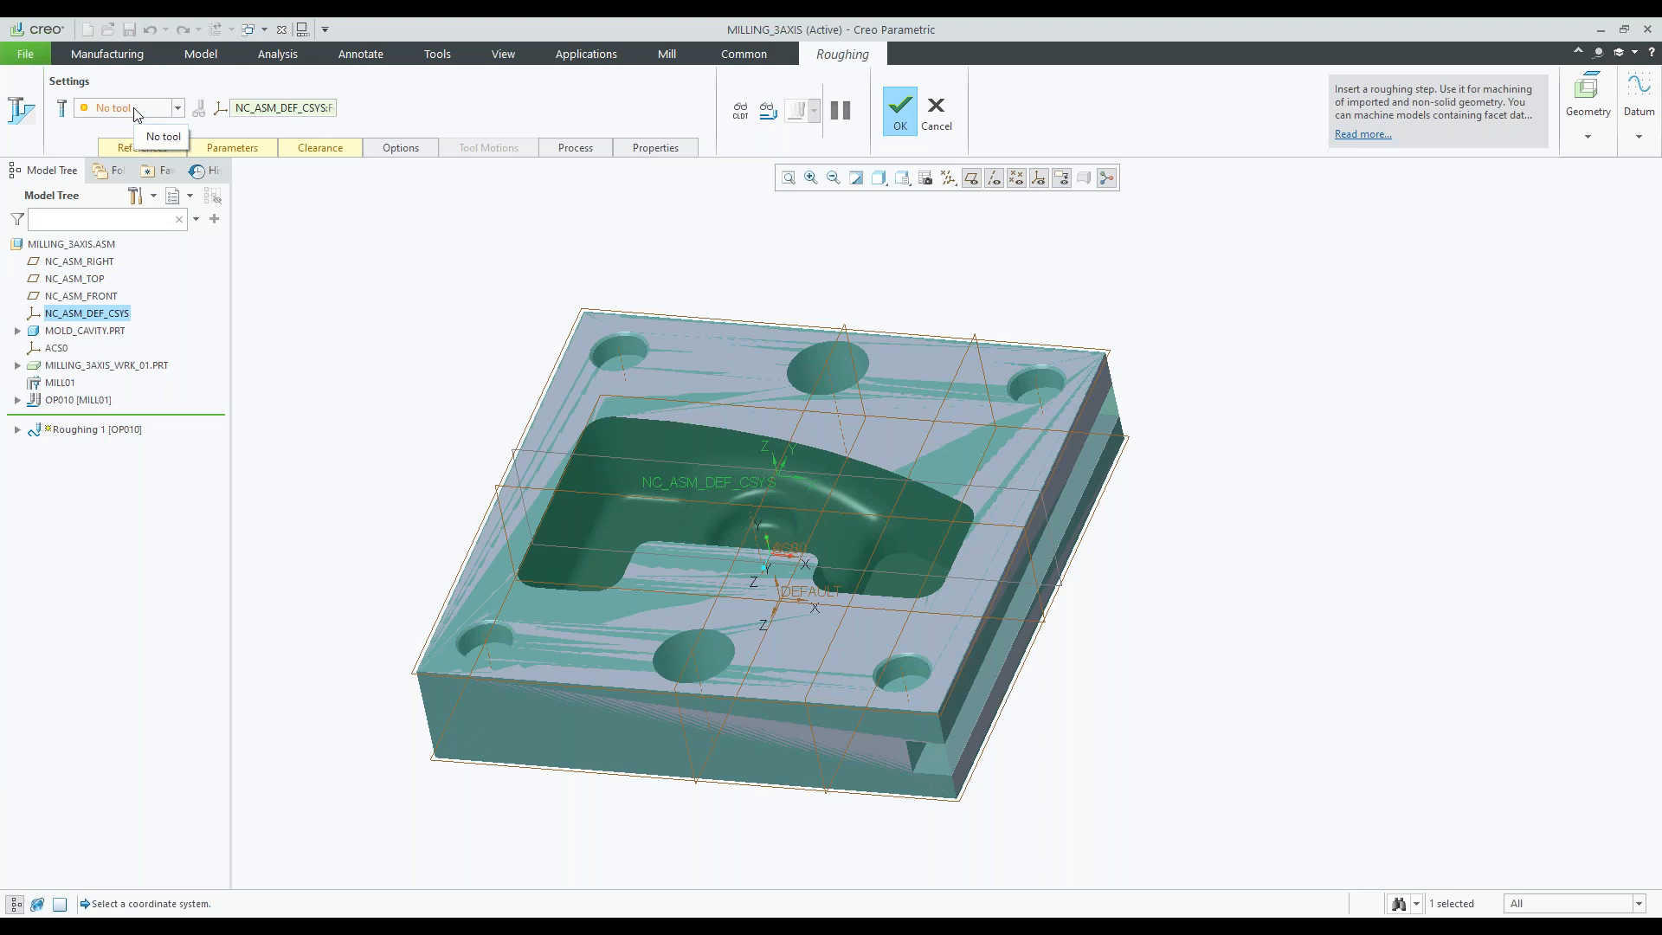
pyautogui.click(134, 108)
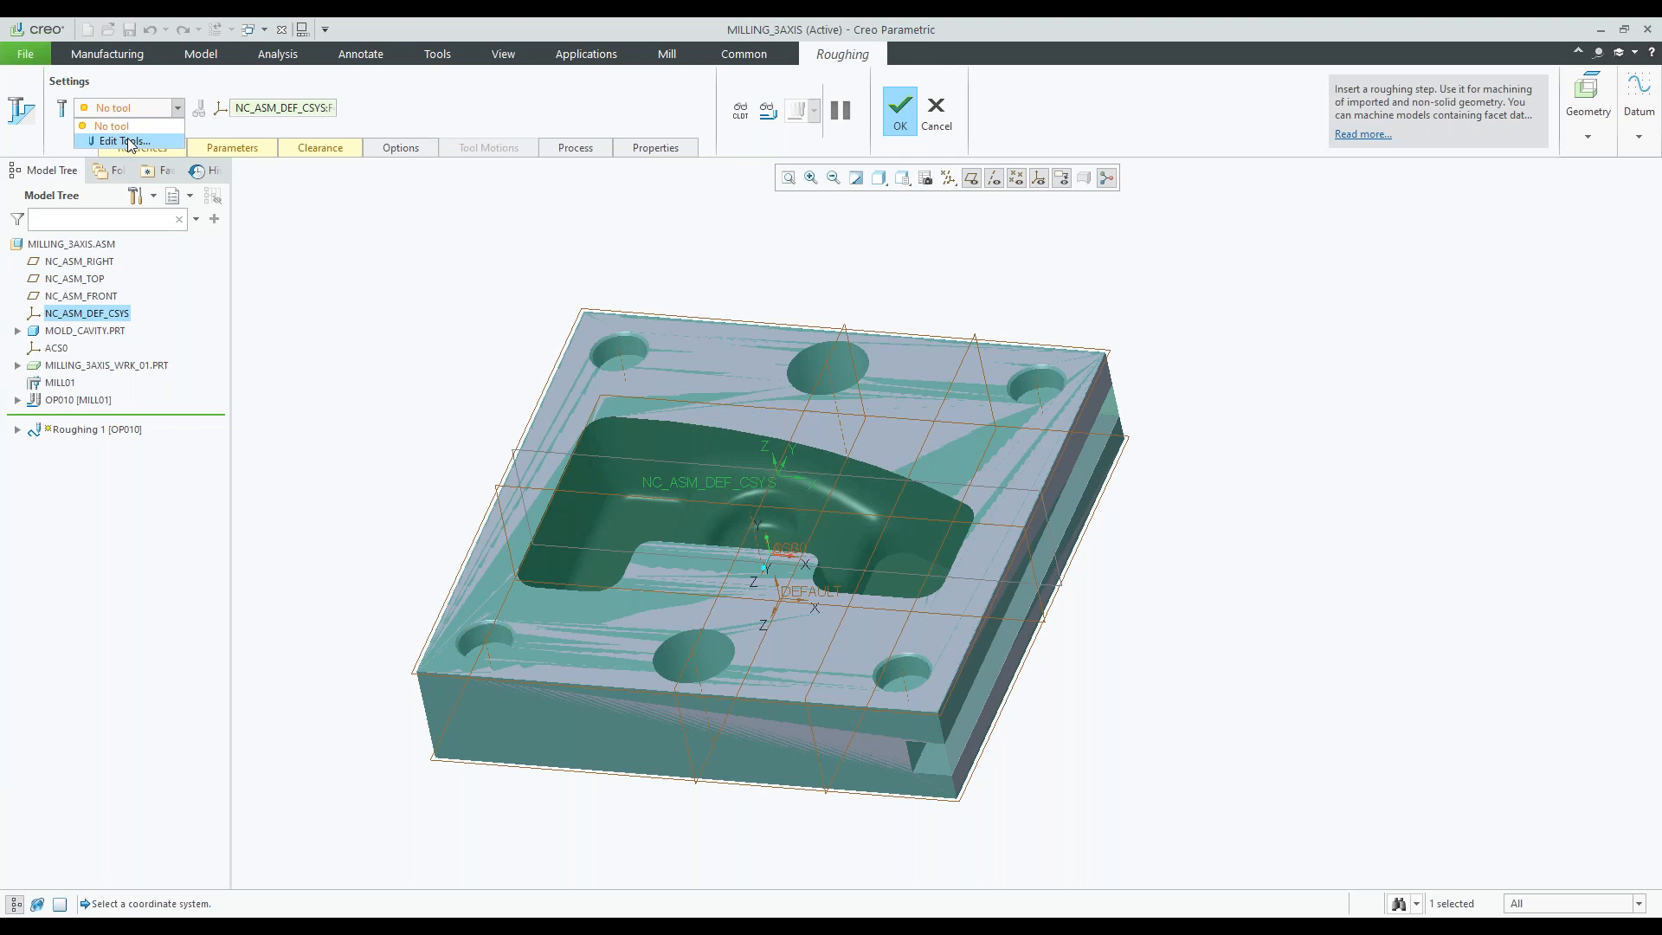
pyautogui.click(125, 141)
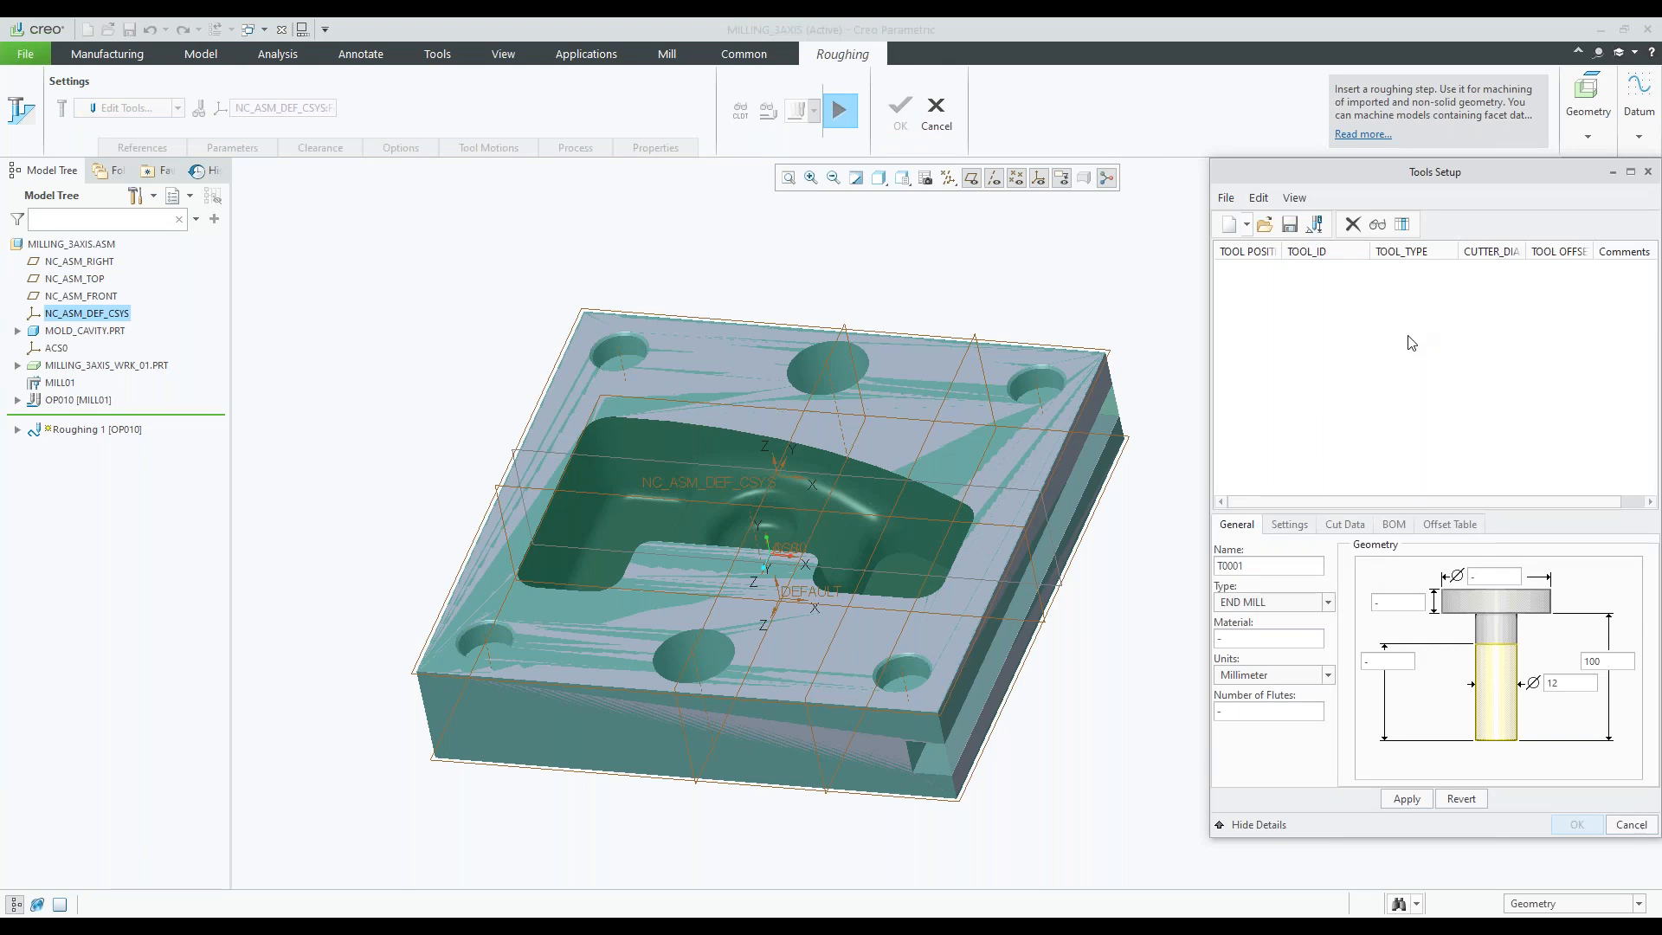
pyautogui.moveTo(1315, 173); pyautogui.dragTo(1250, 156)
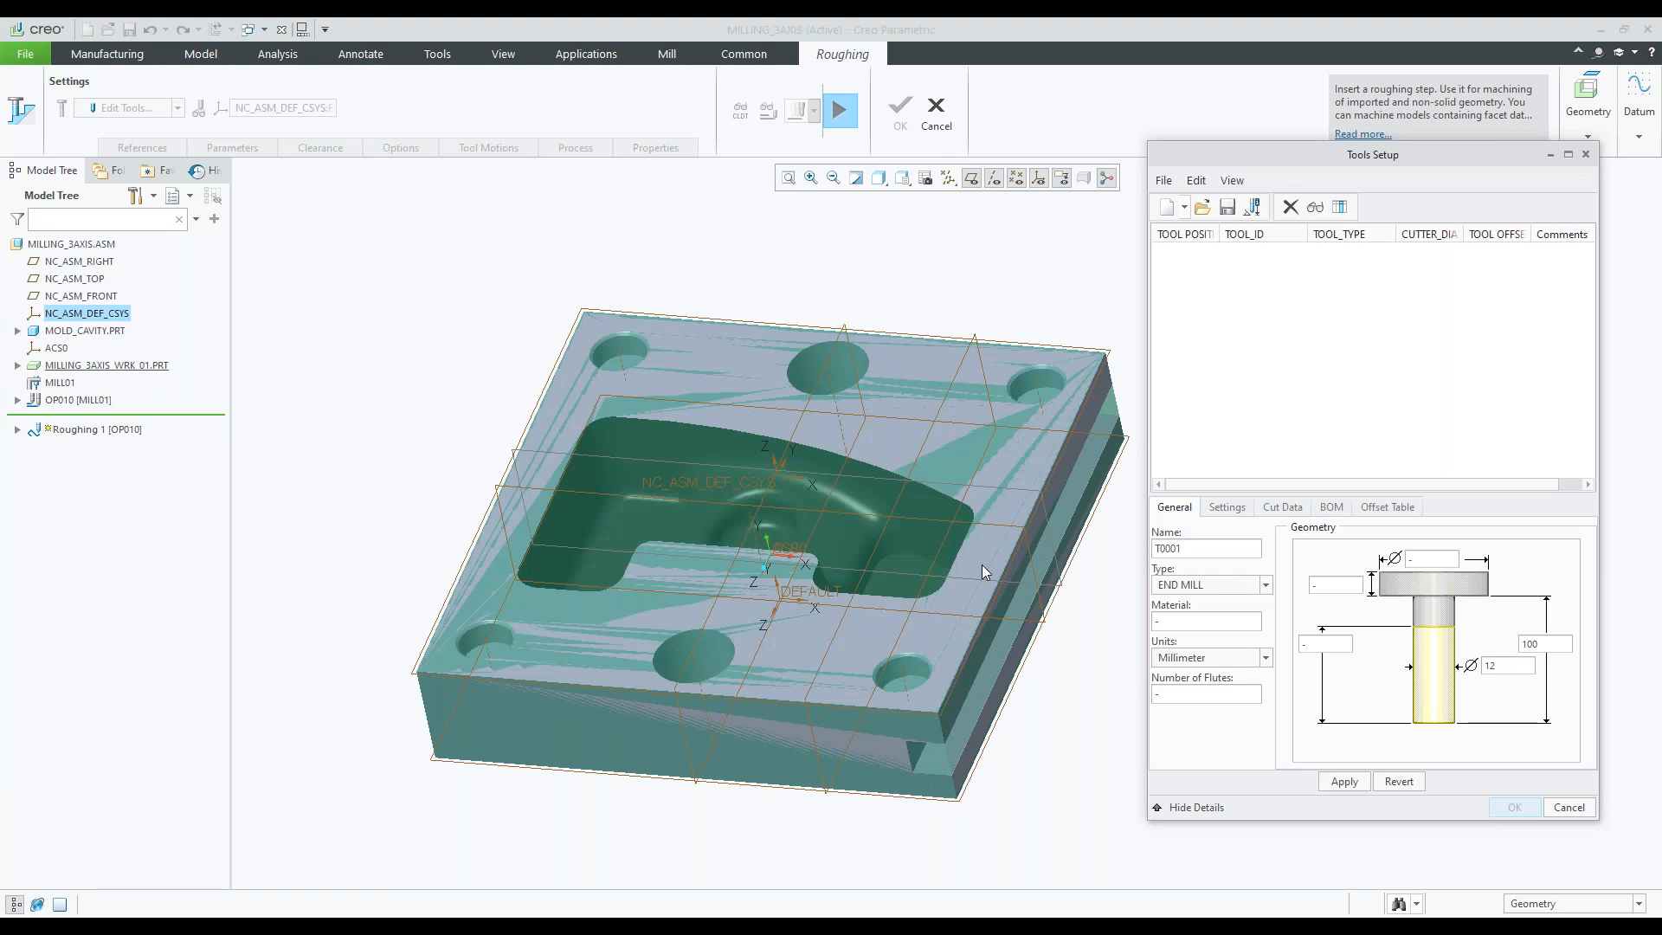
pyautogui.click(1560, 806)
pyautogui.click(1414, 517)
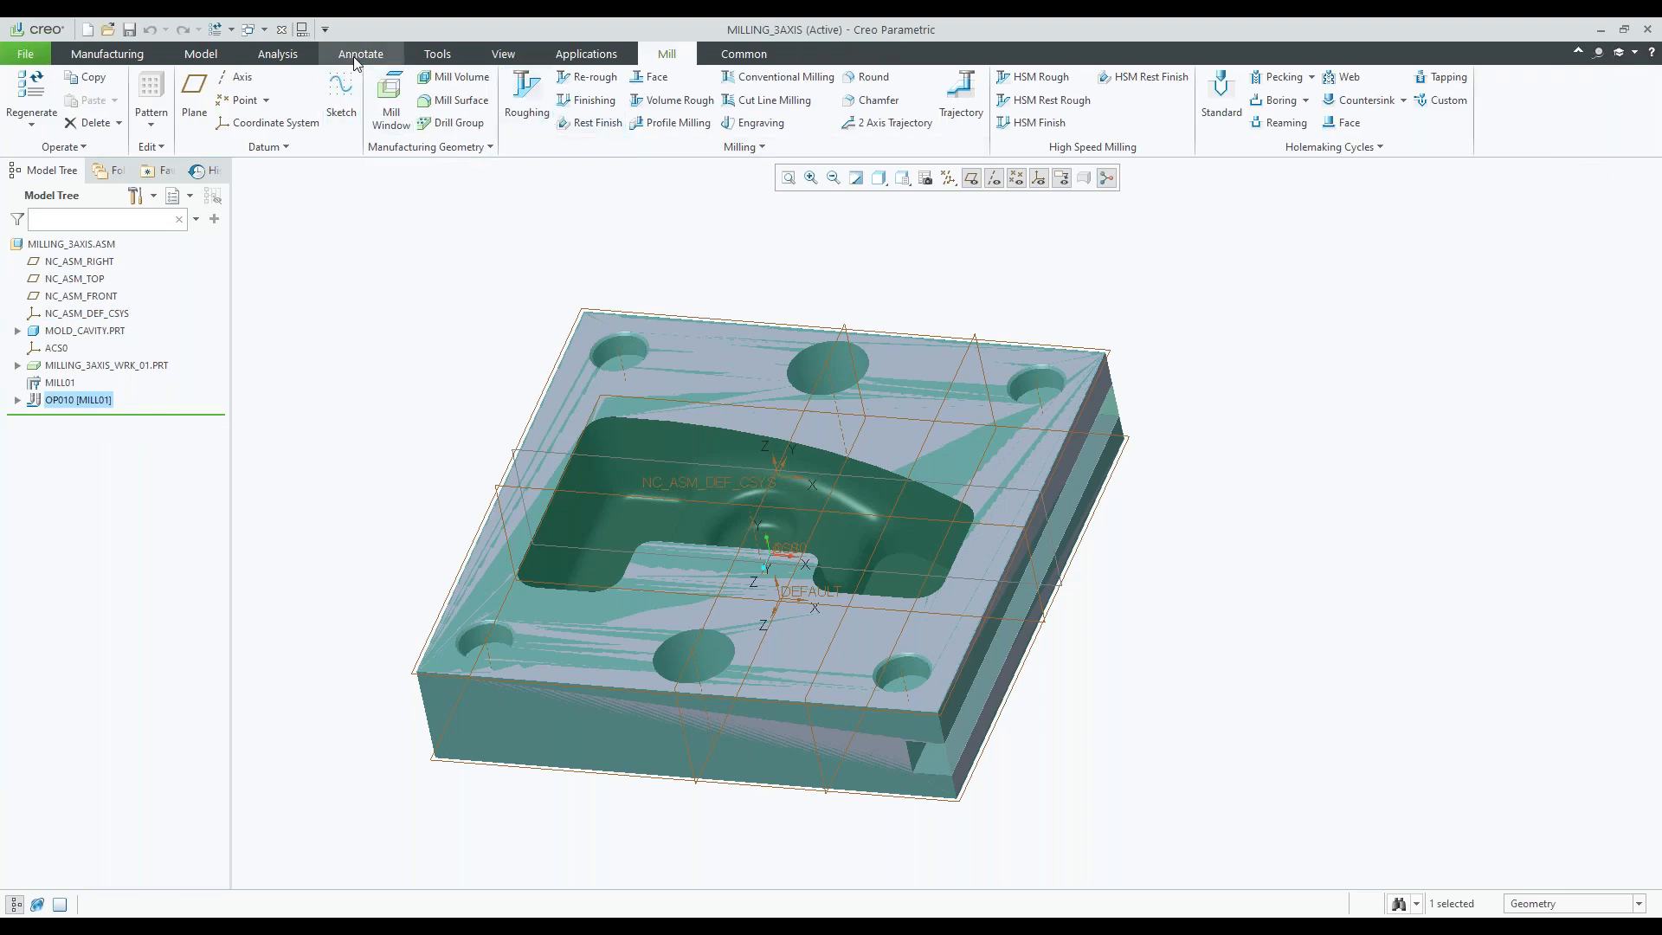
# - Set the annotation plane to TOP and dimension the radius of the large hole near the plate's far edge
pyautogui.click(354, 59)
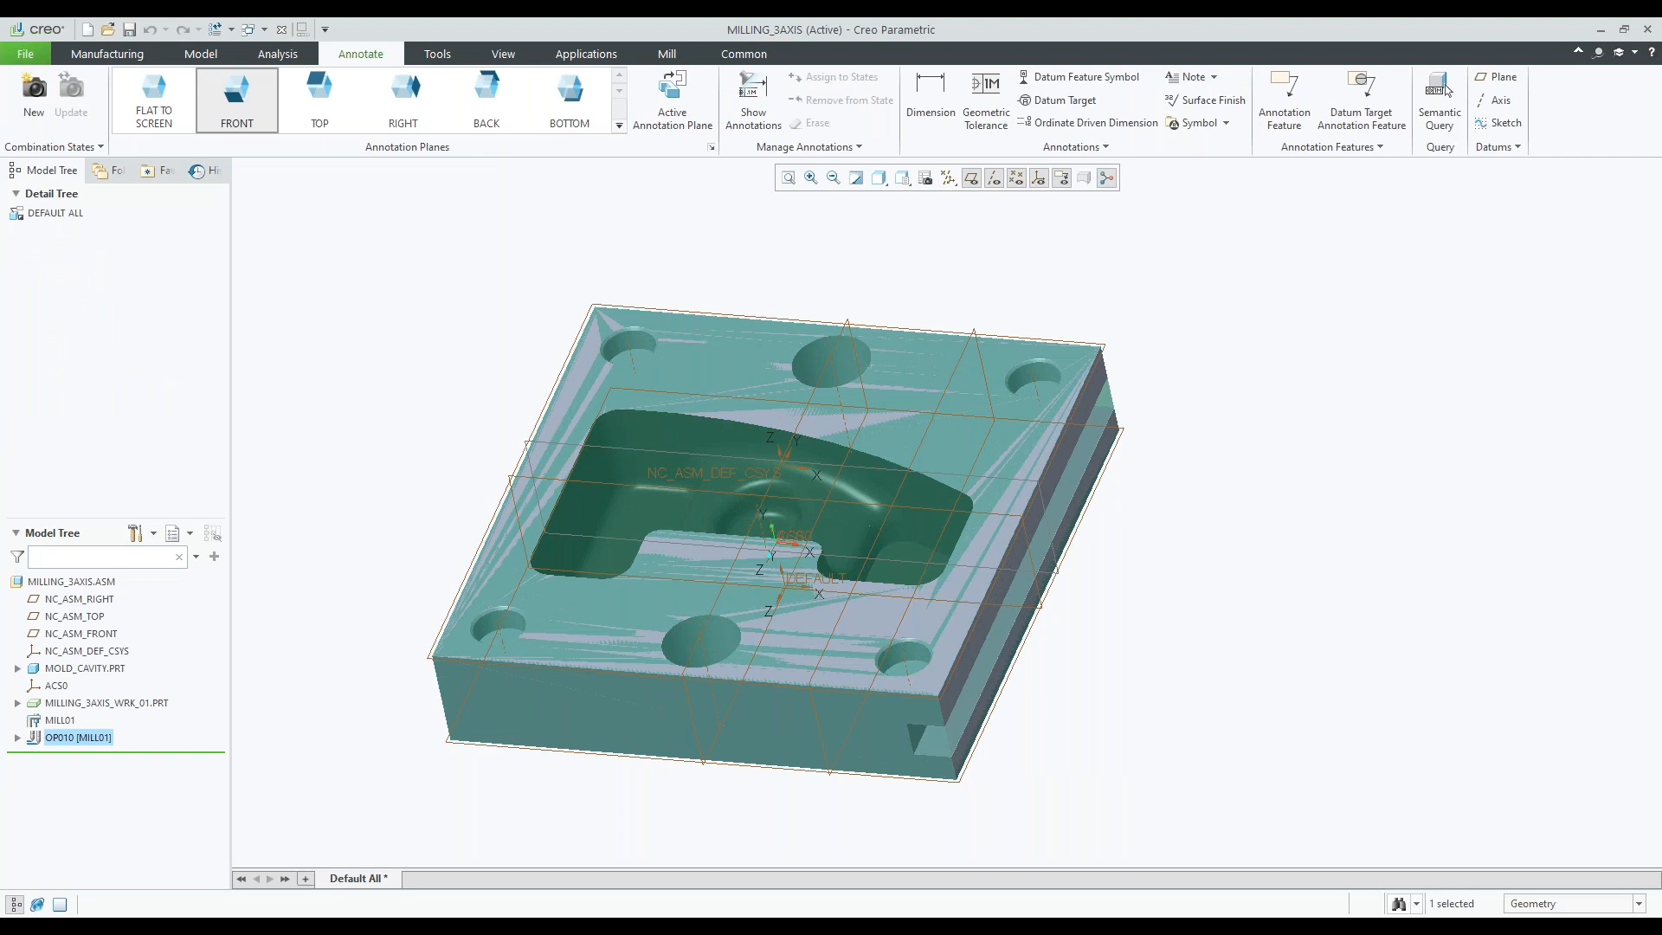
pyautogui.click(241, 104)
pyautogui.click(320, 99)
pyautogui.click(931, 95)
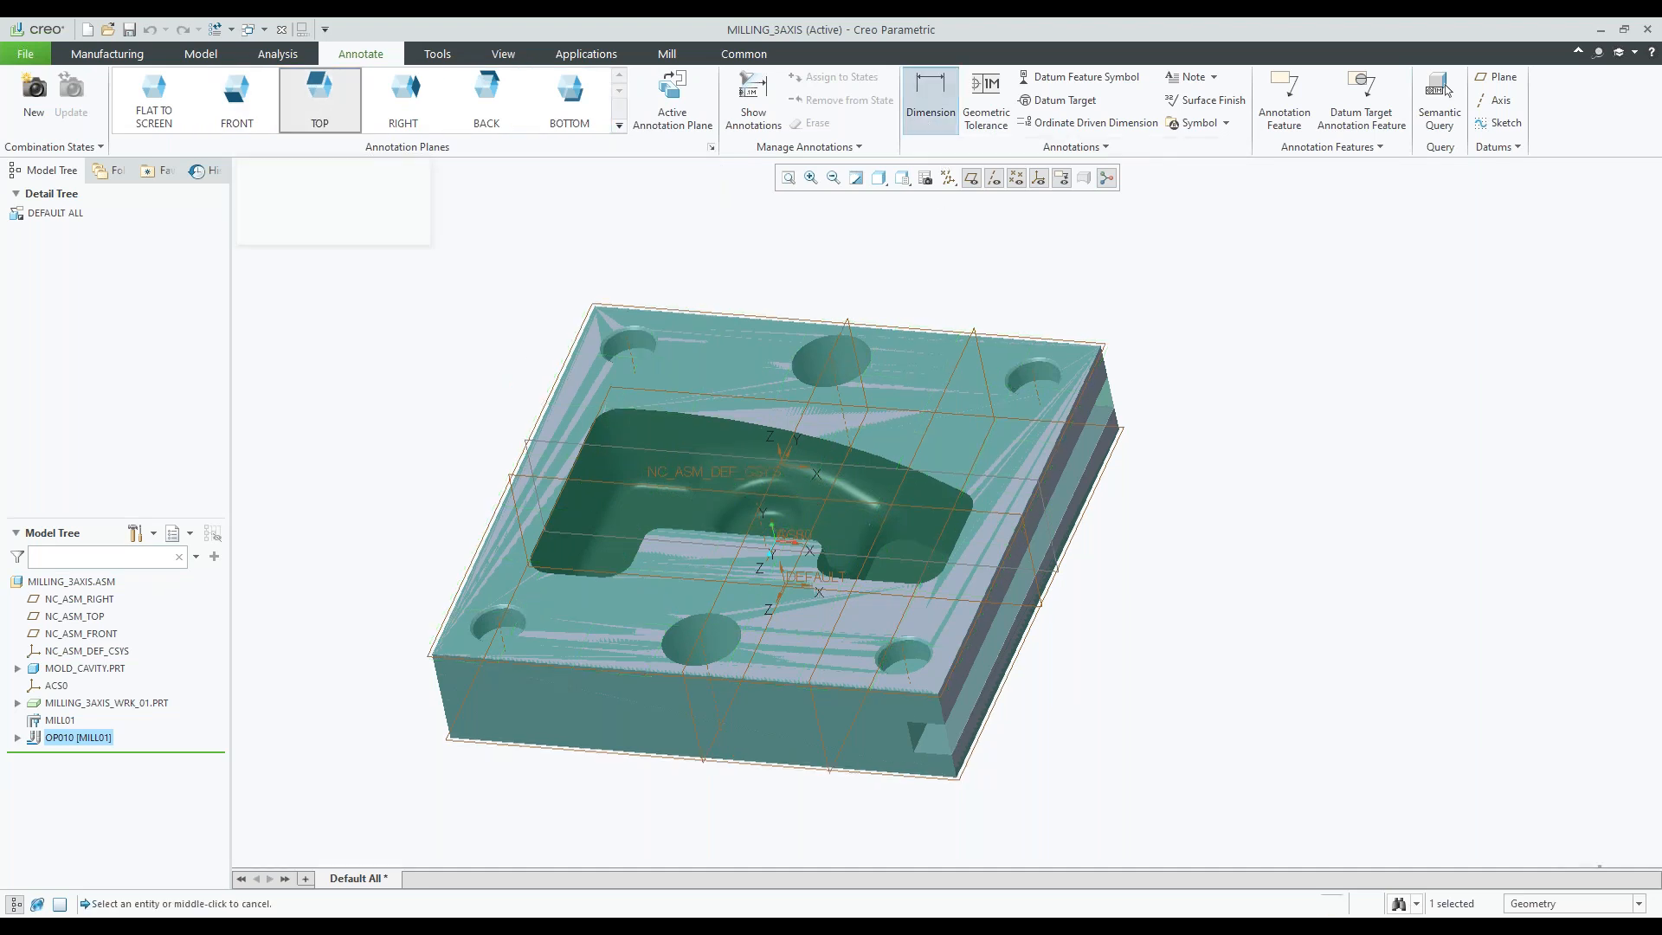
pyautogui.click(871, 338)
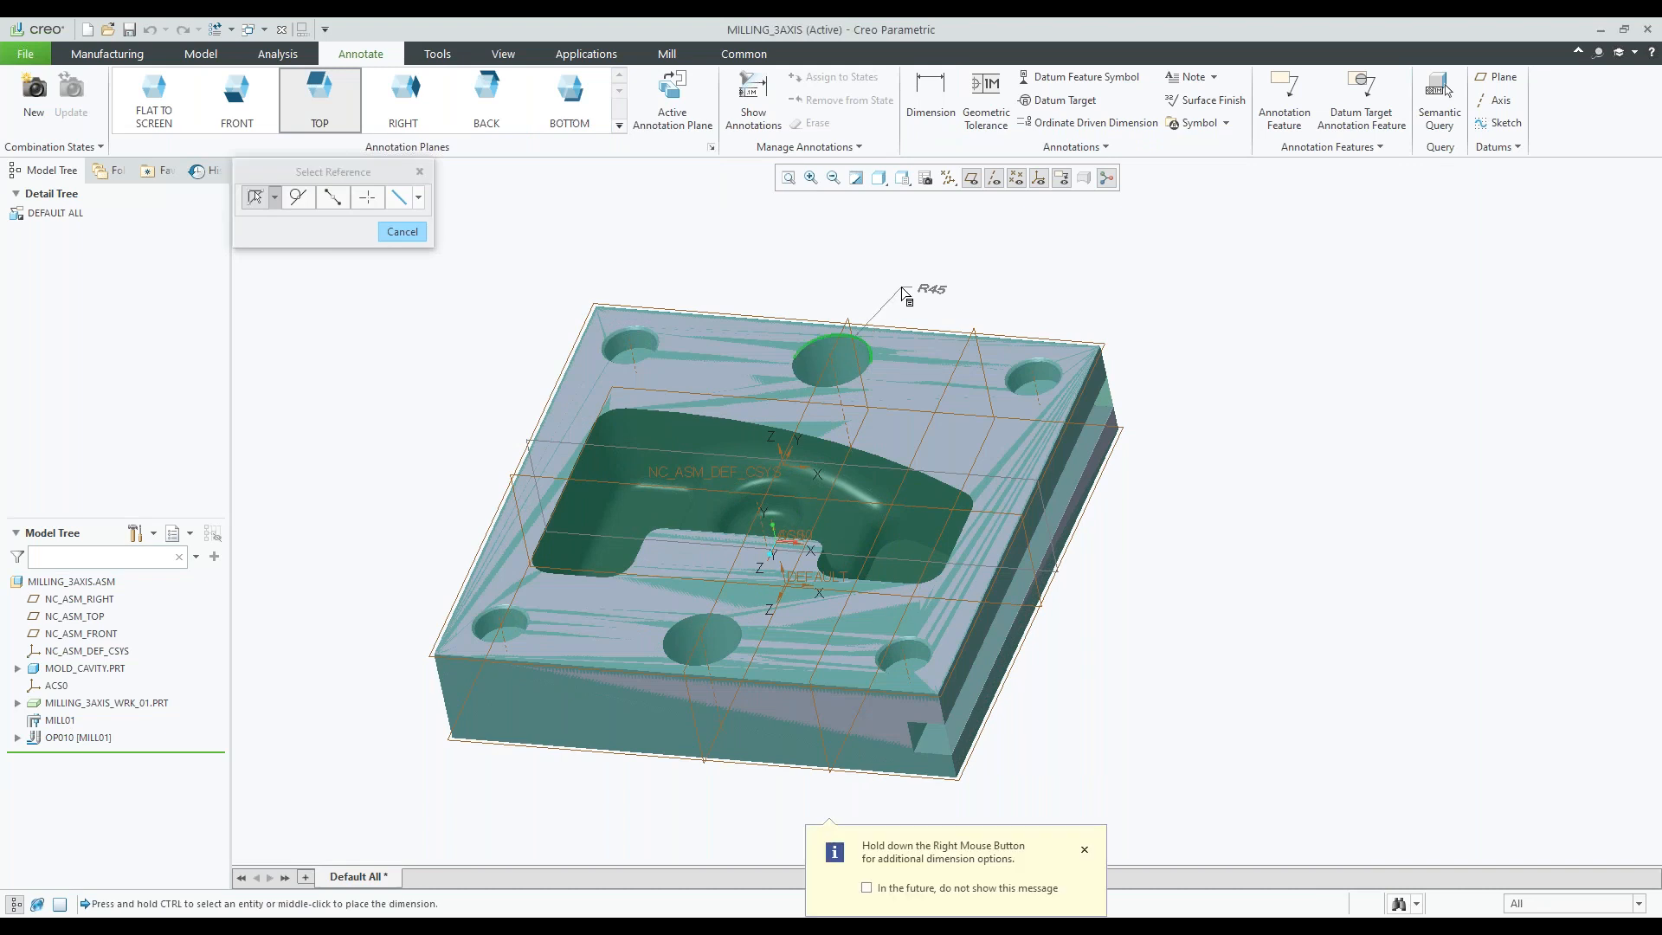
pyautogui.middleClick(903, 293)
pyautogui.moveTo(934, 277); pyautogui.dragTo(951, 266, button='middle')
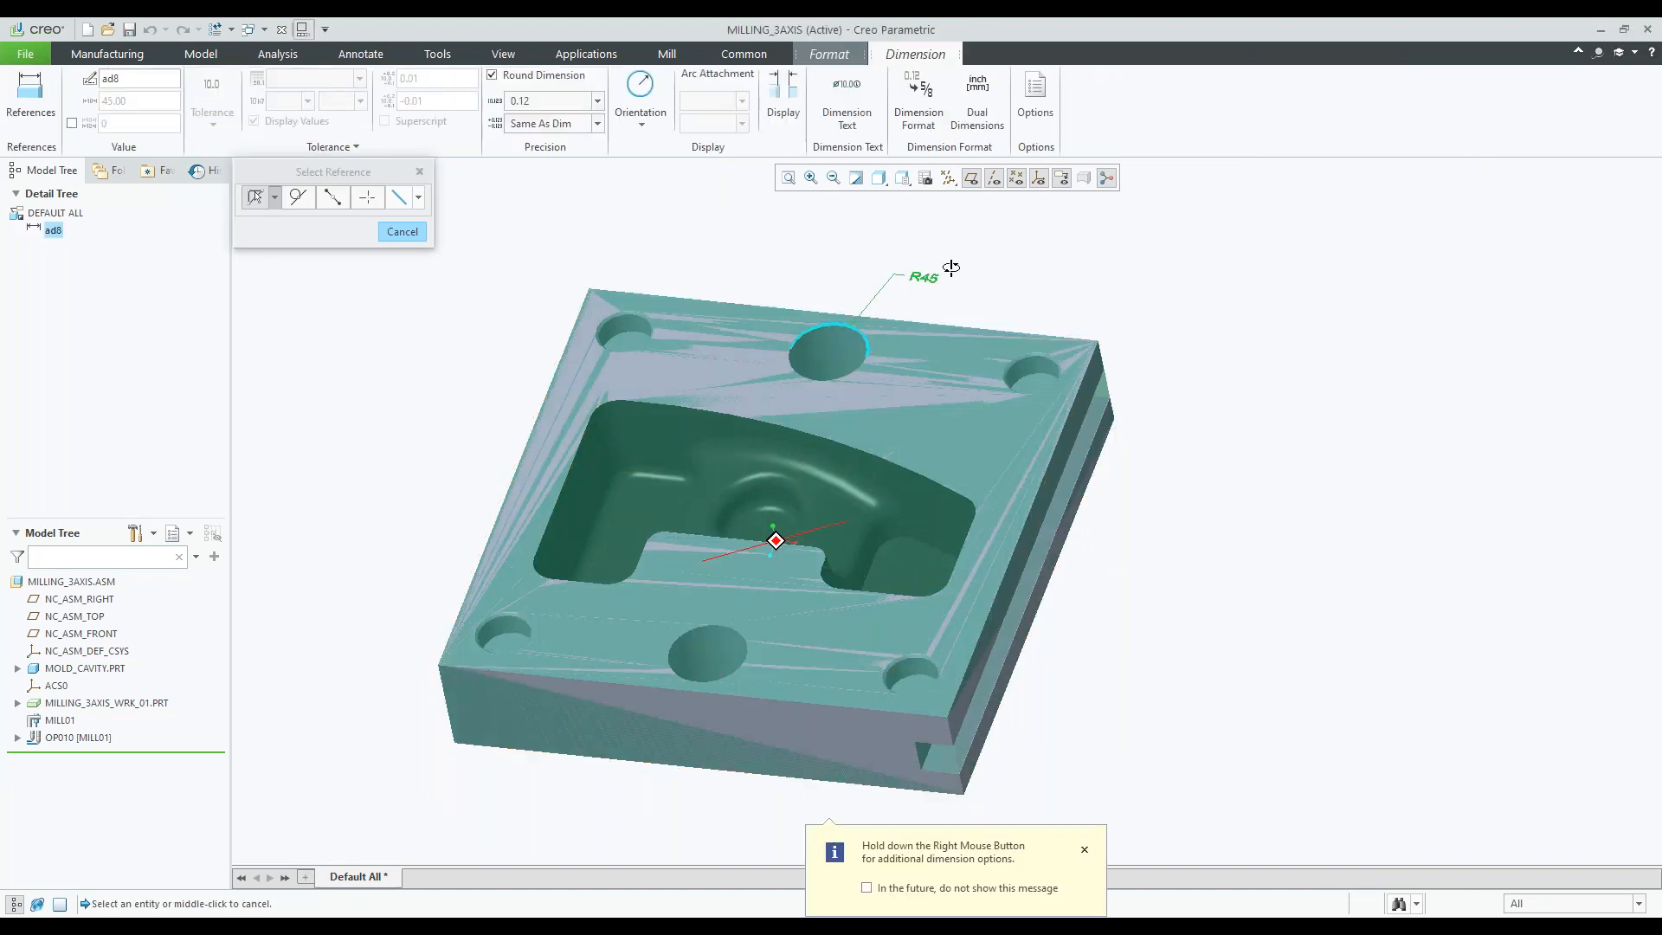
# - Dimension the radii of the far-left small hole, the near large hole and the near-left small hole
pyautogui.click(634, 317)
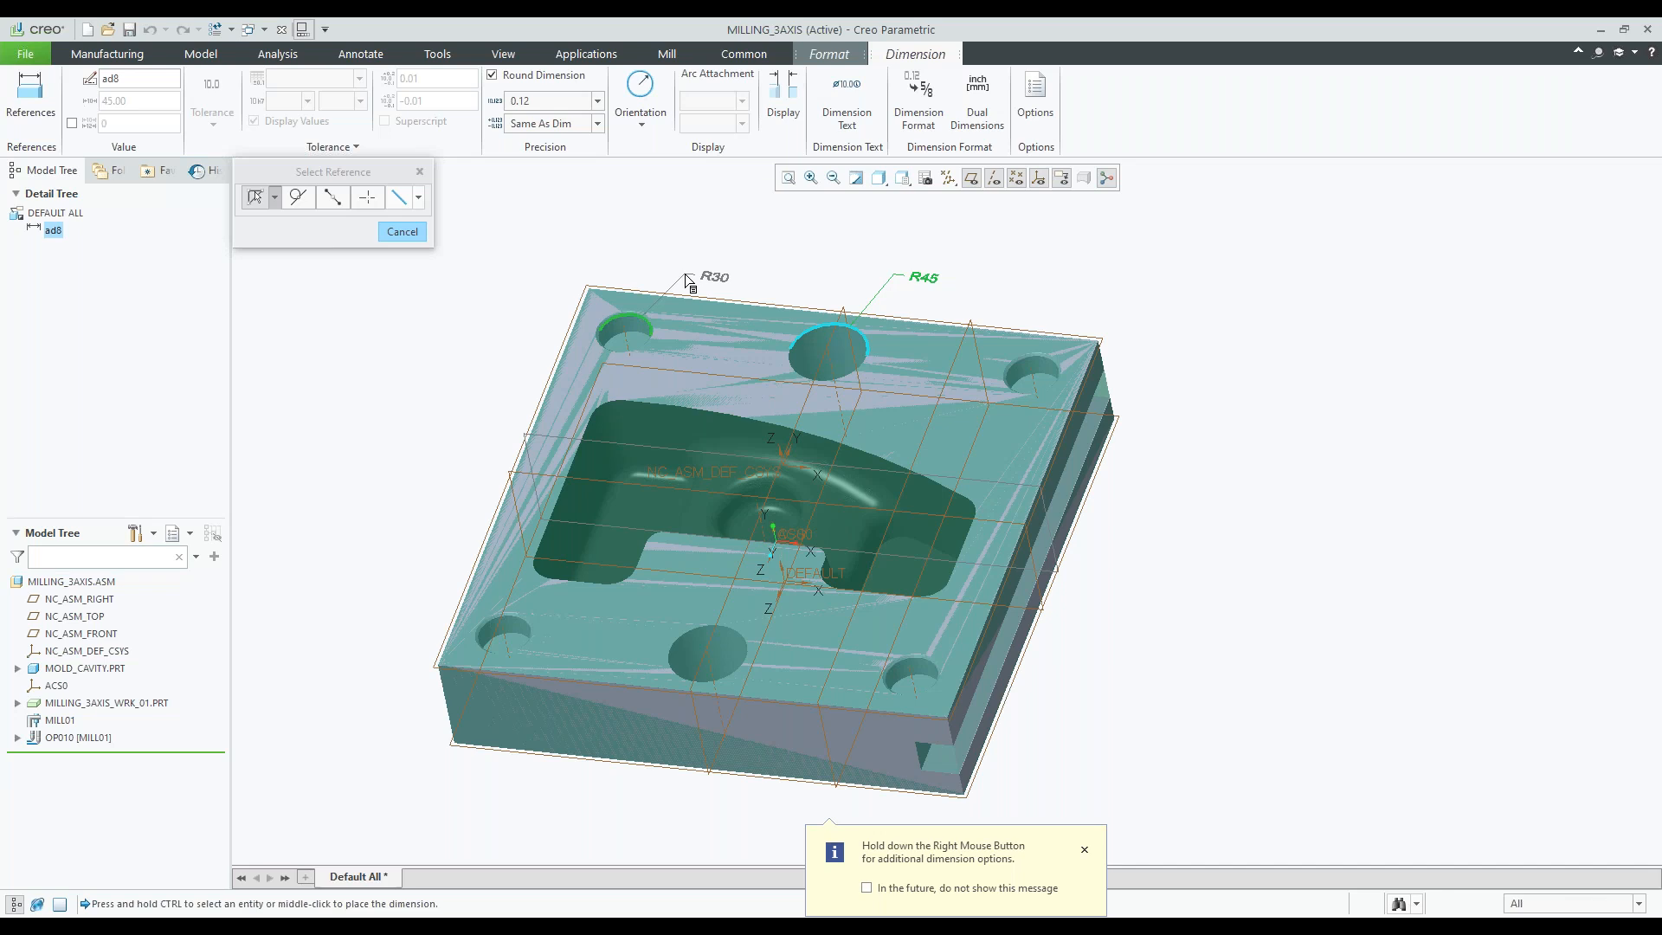
pyautogui.middleClick(689, 277)
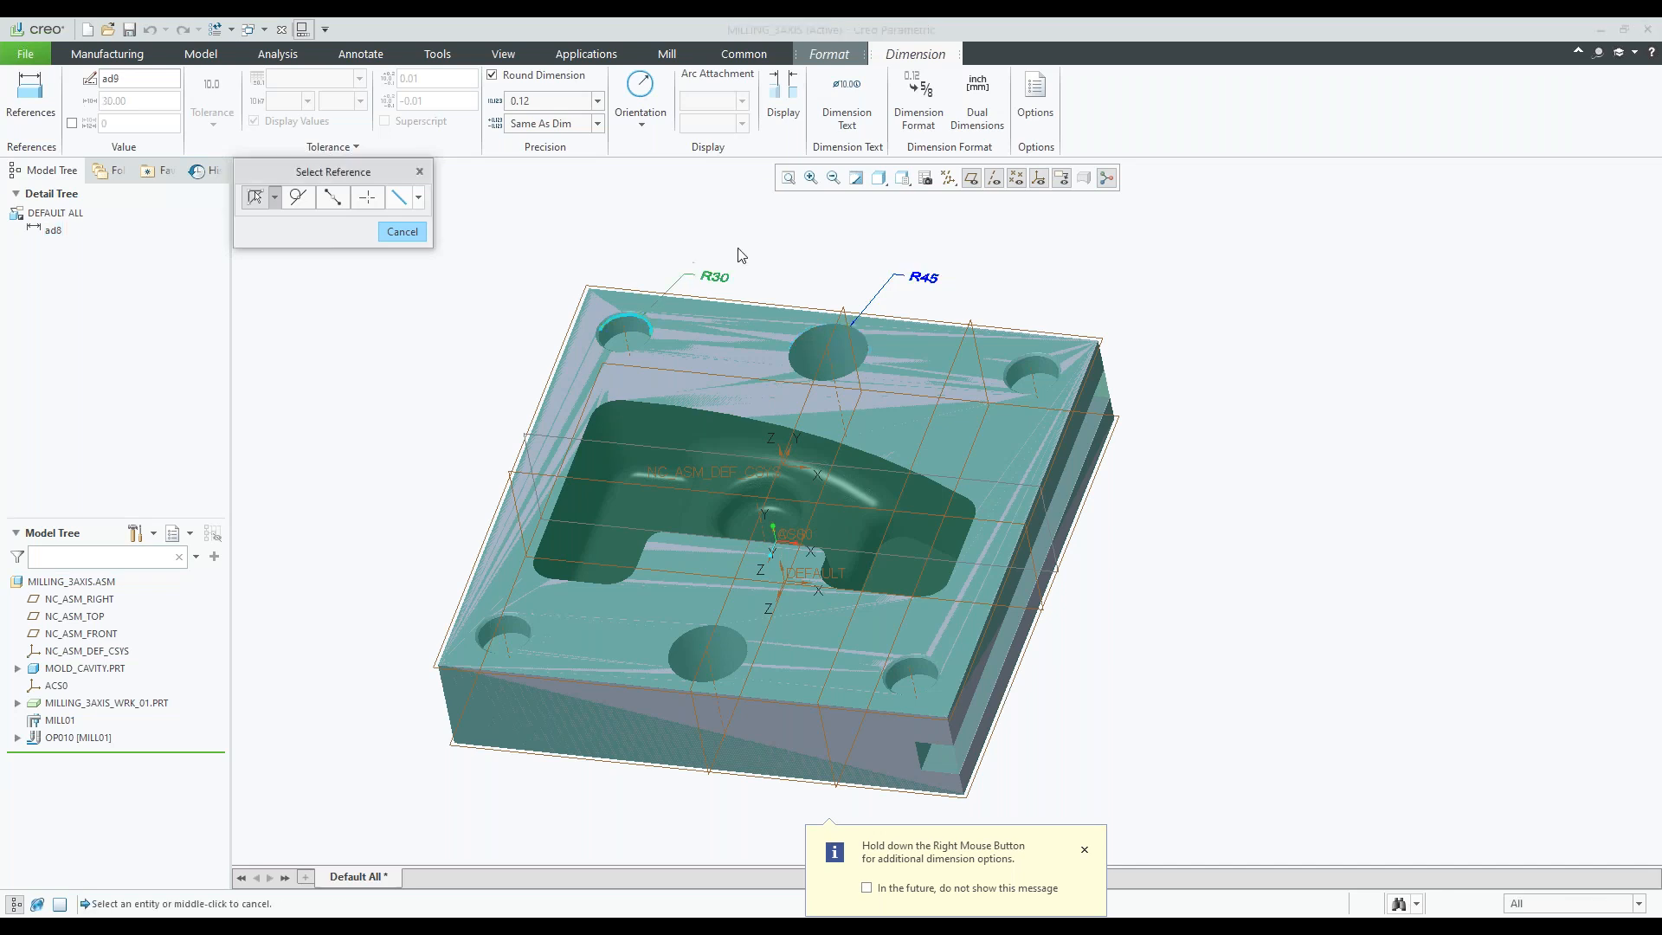
pyautogui.click(732, 672)
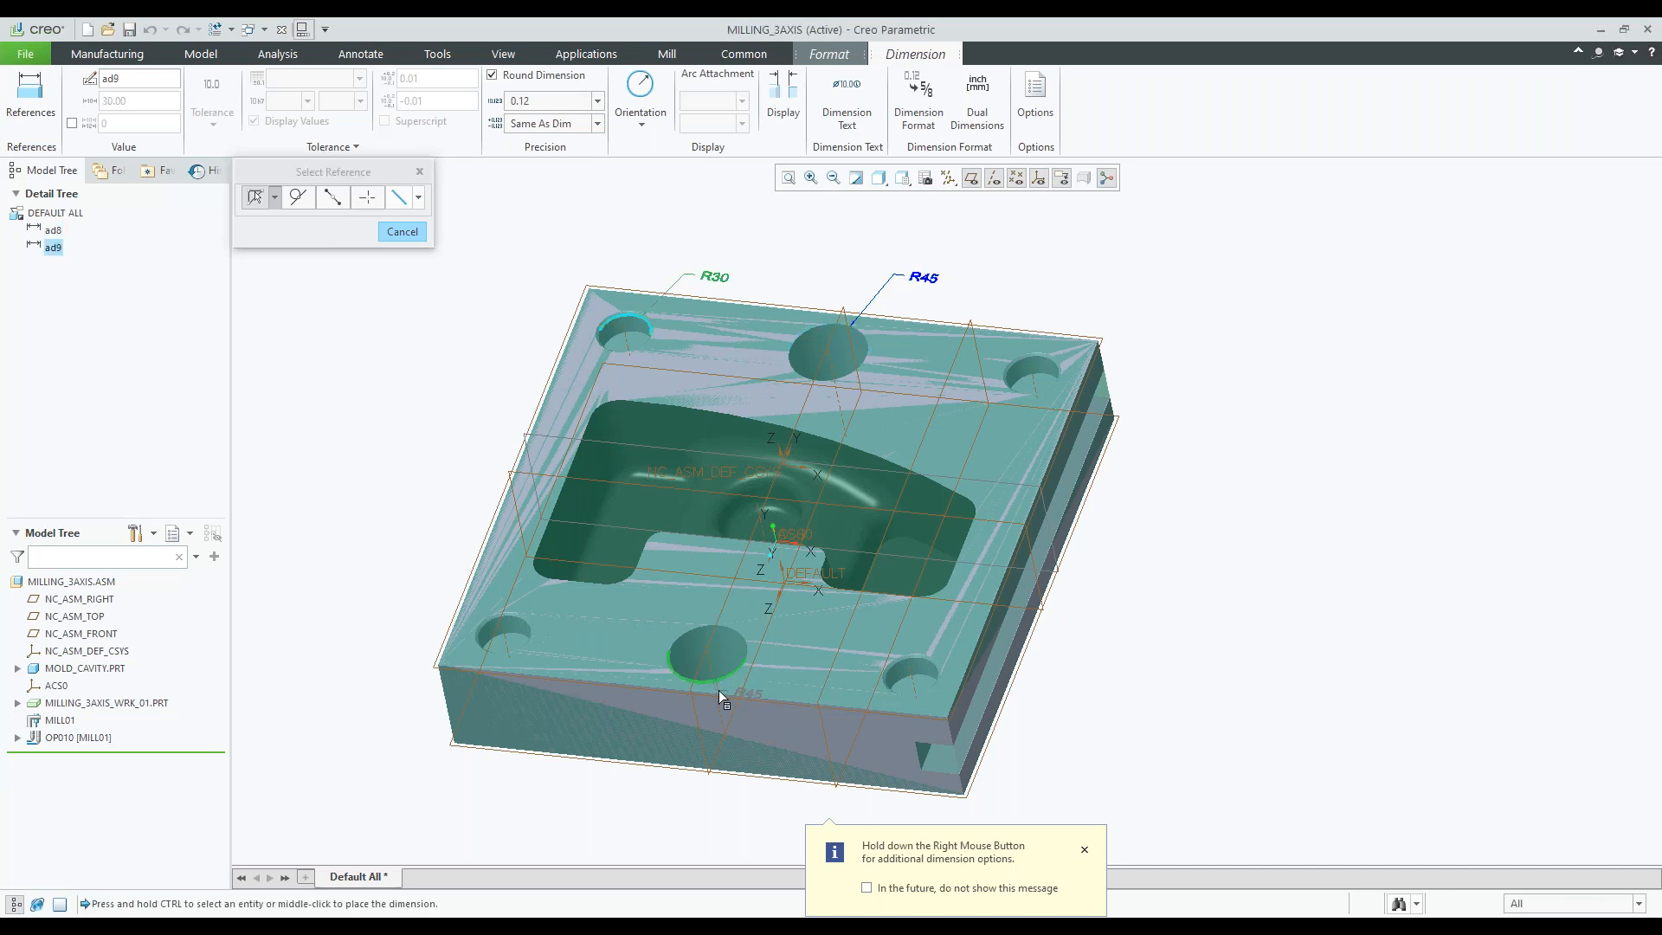
pyautogui.middleClick(690, 805)
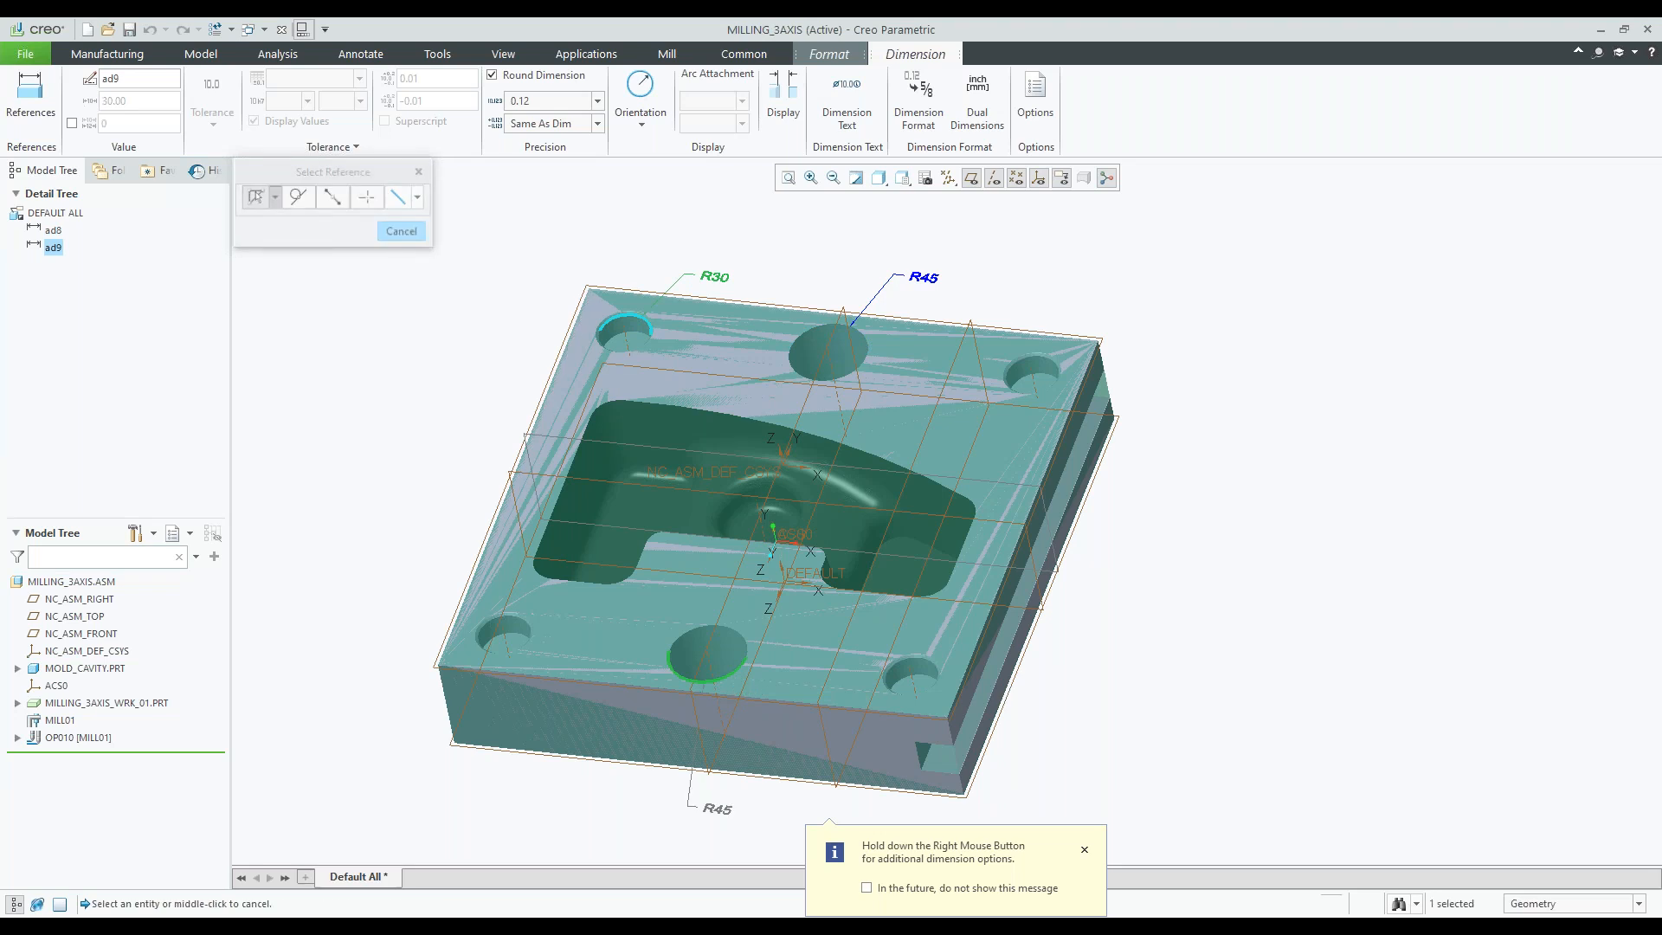
pyautogui.click(511, 625)
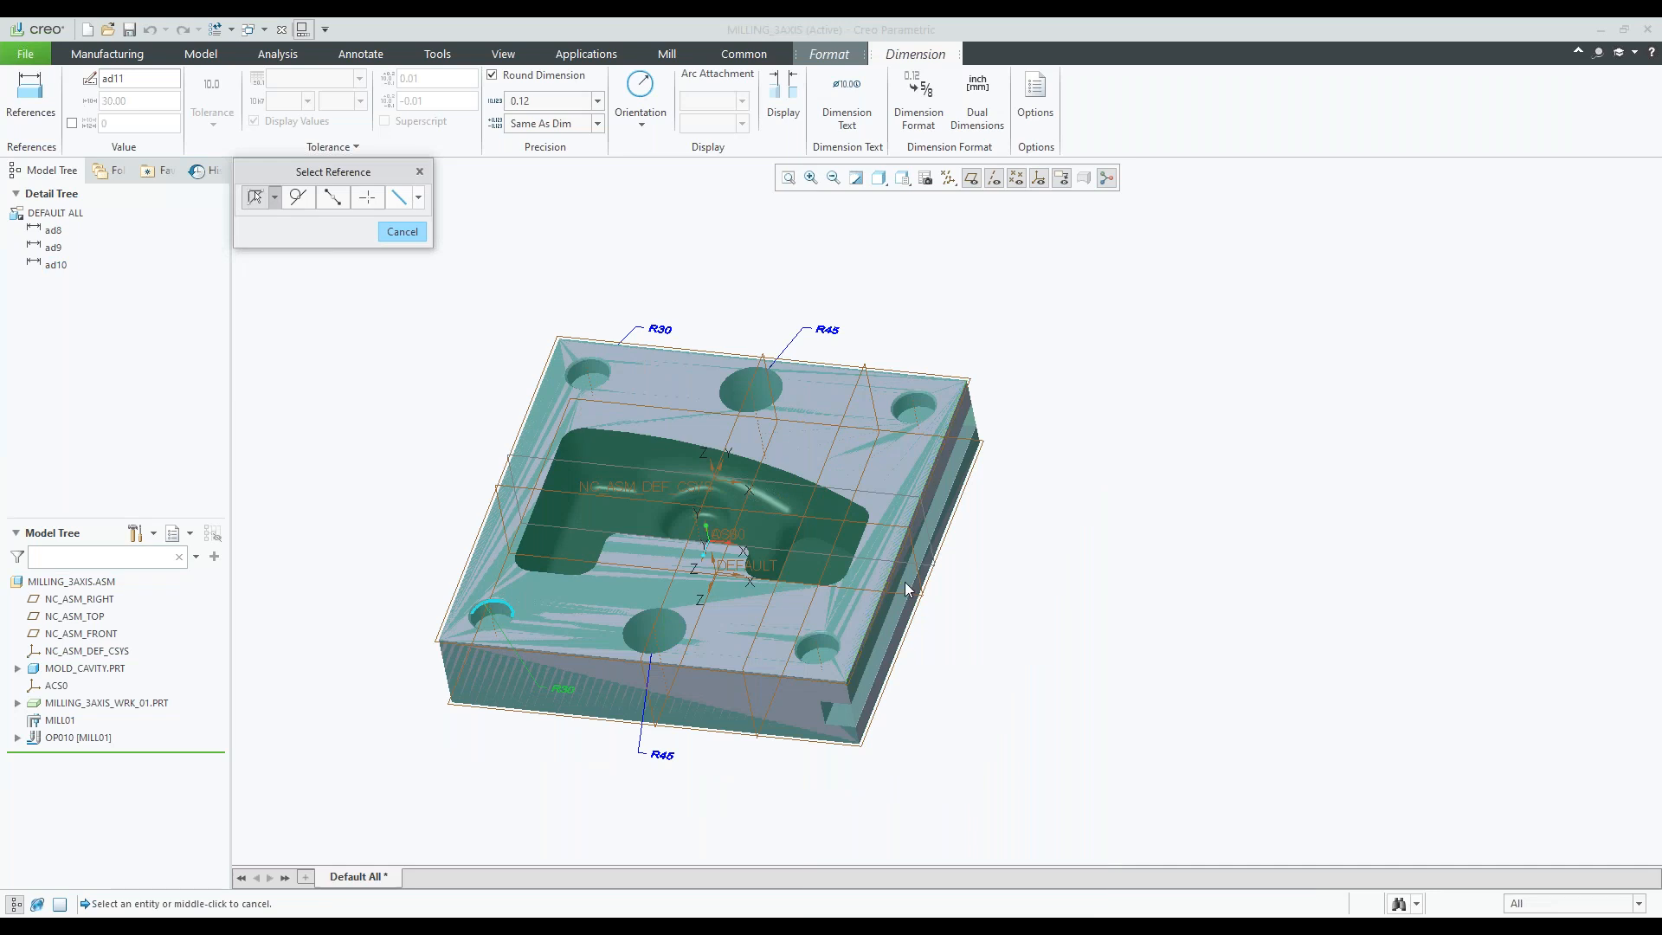
# - Dimension the lengths of the plate's right and far top edges
pyautogui.moveTo(906, 582); pyautogui.dragTo(906, 502, button='middle')
pyautogui.click(905, 502)
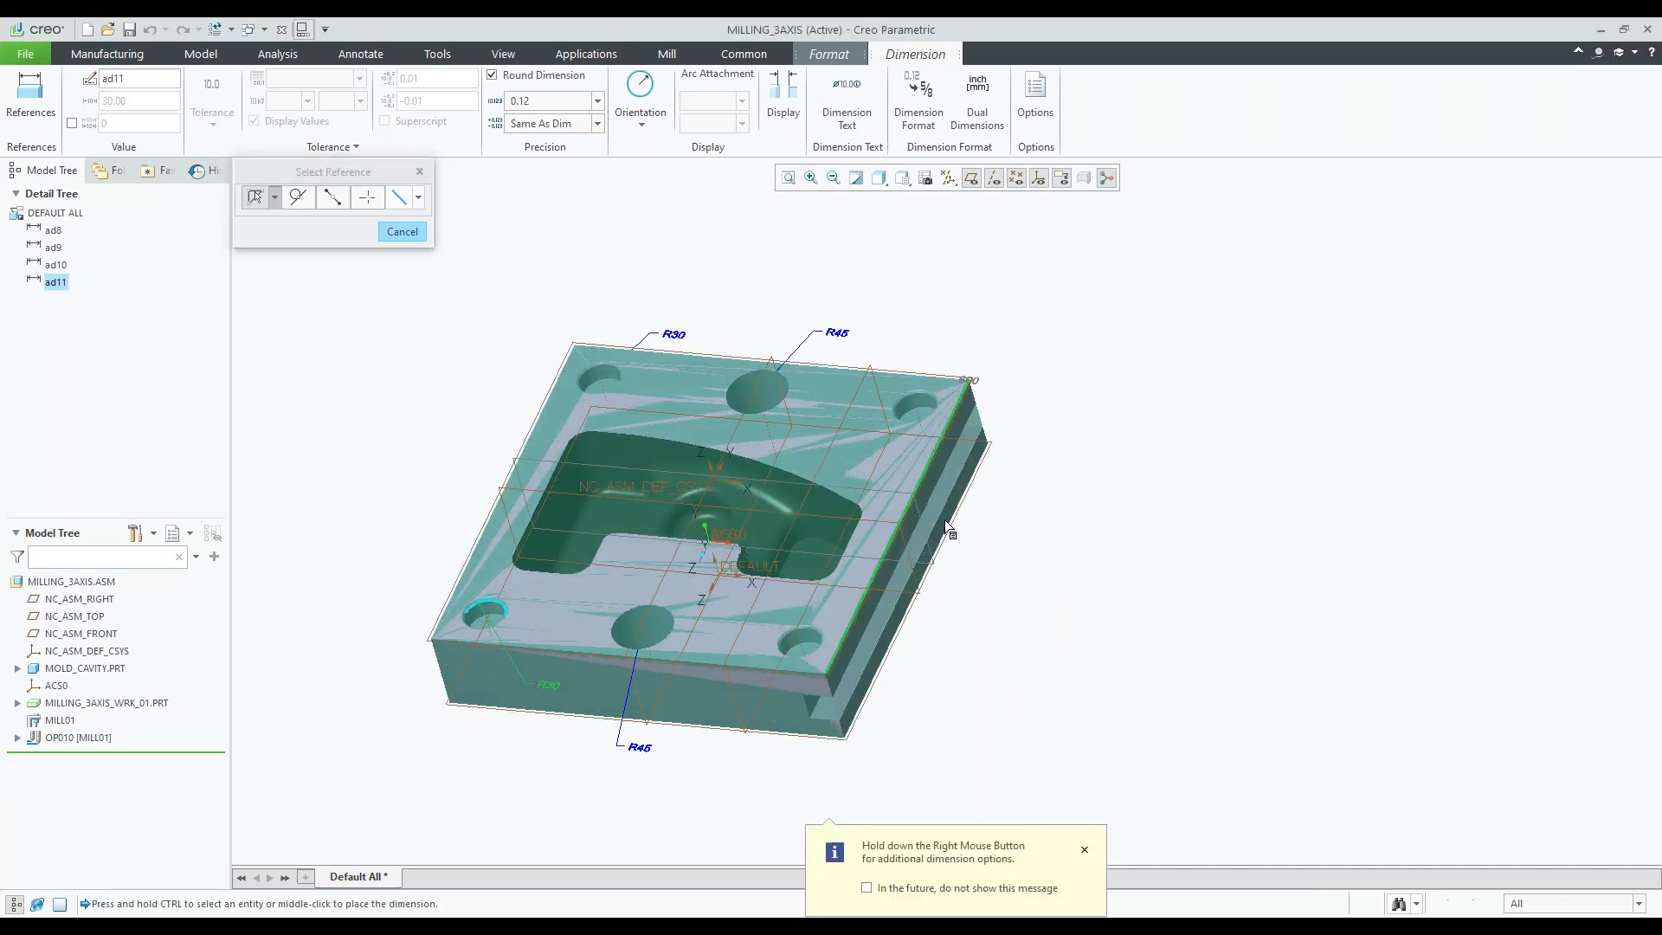
pyautogui.middleClick(993, 554)
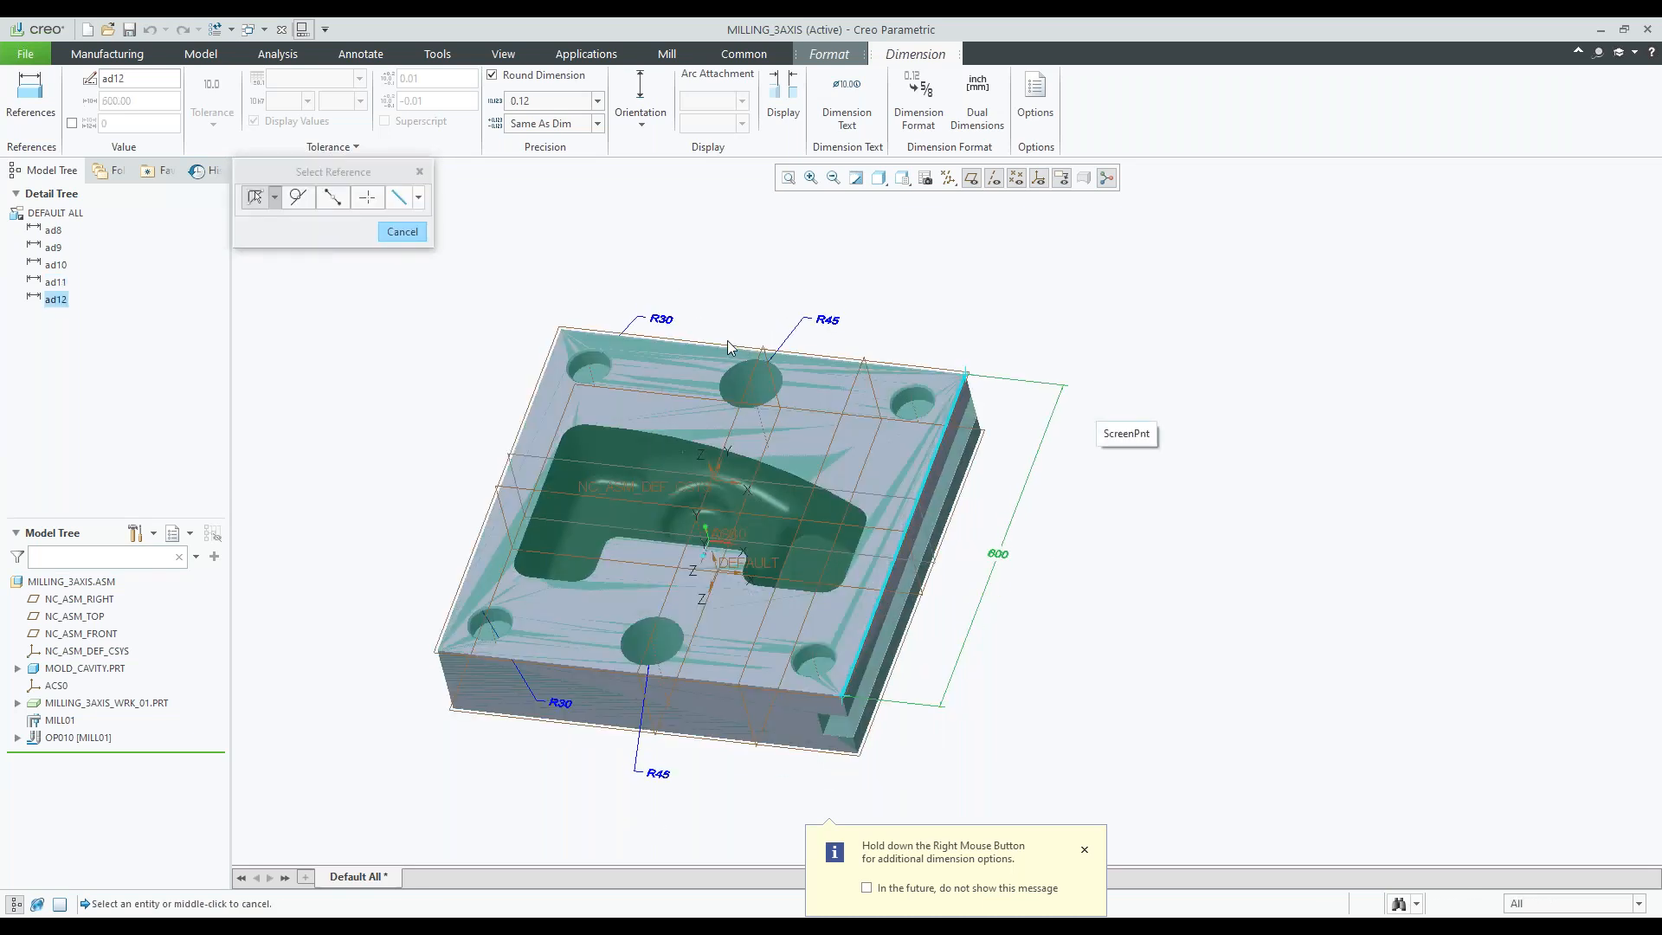
pyautogui.click(706, 345)
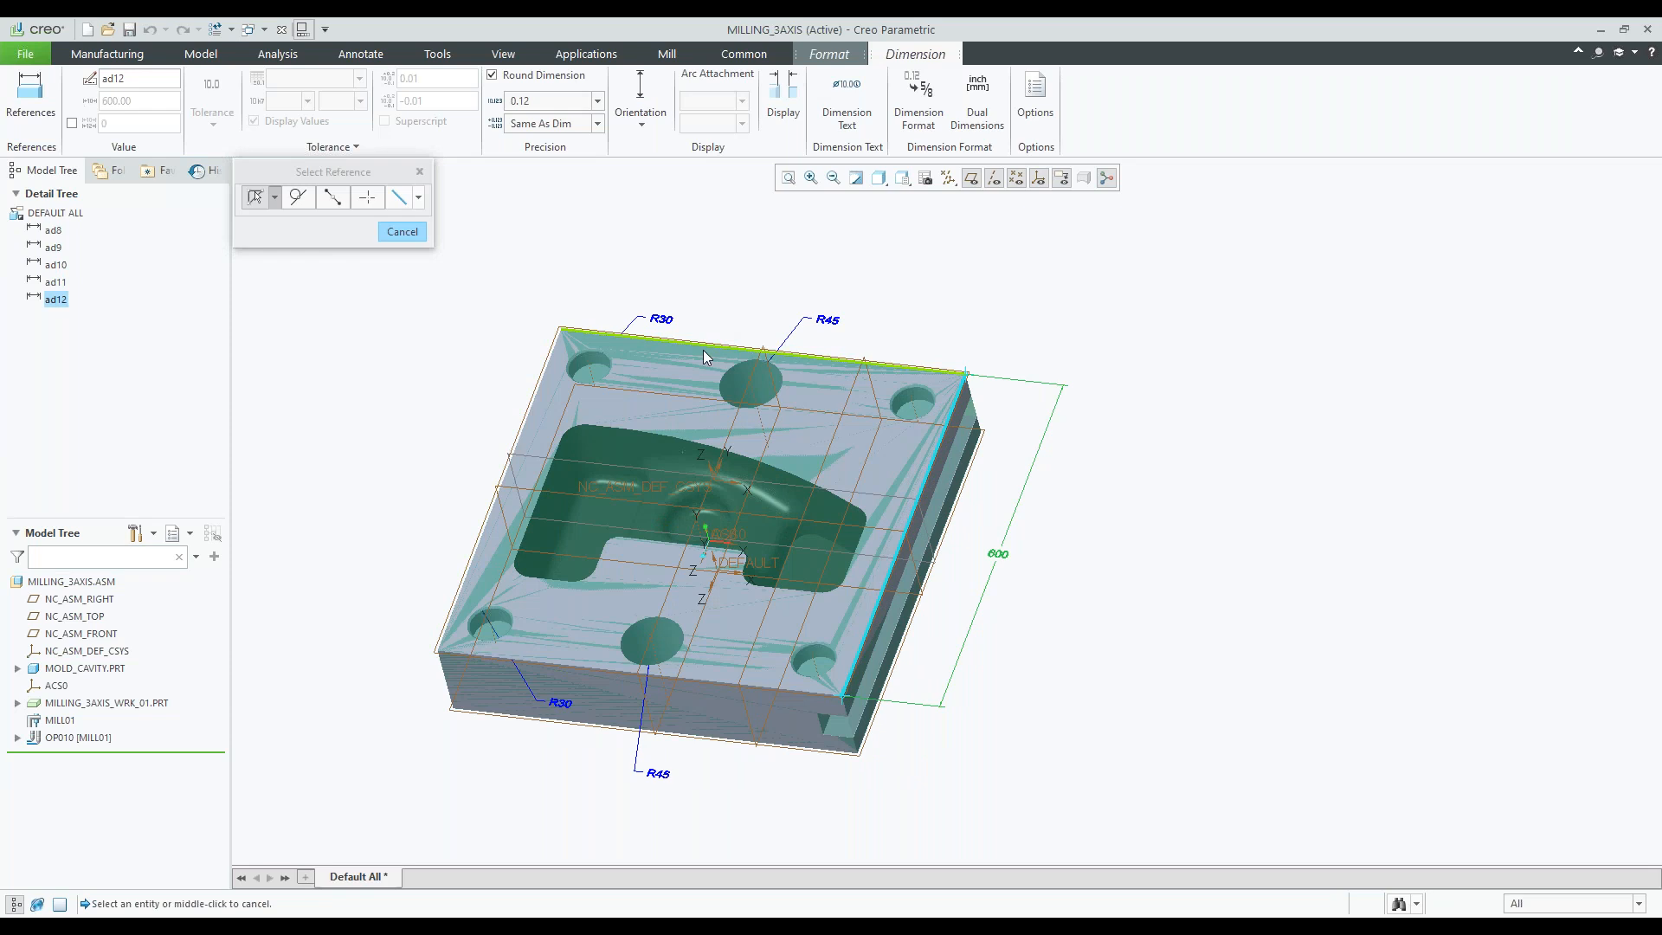
pyautogui.middleClick(754, 289)
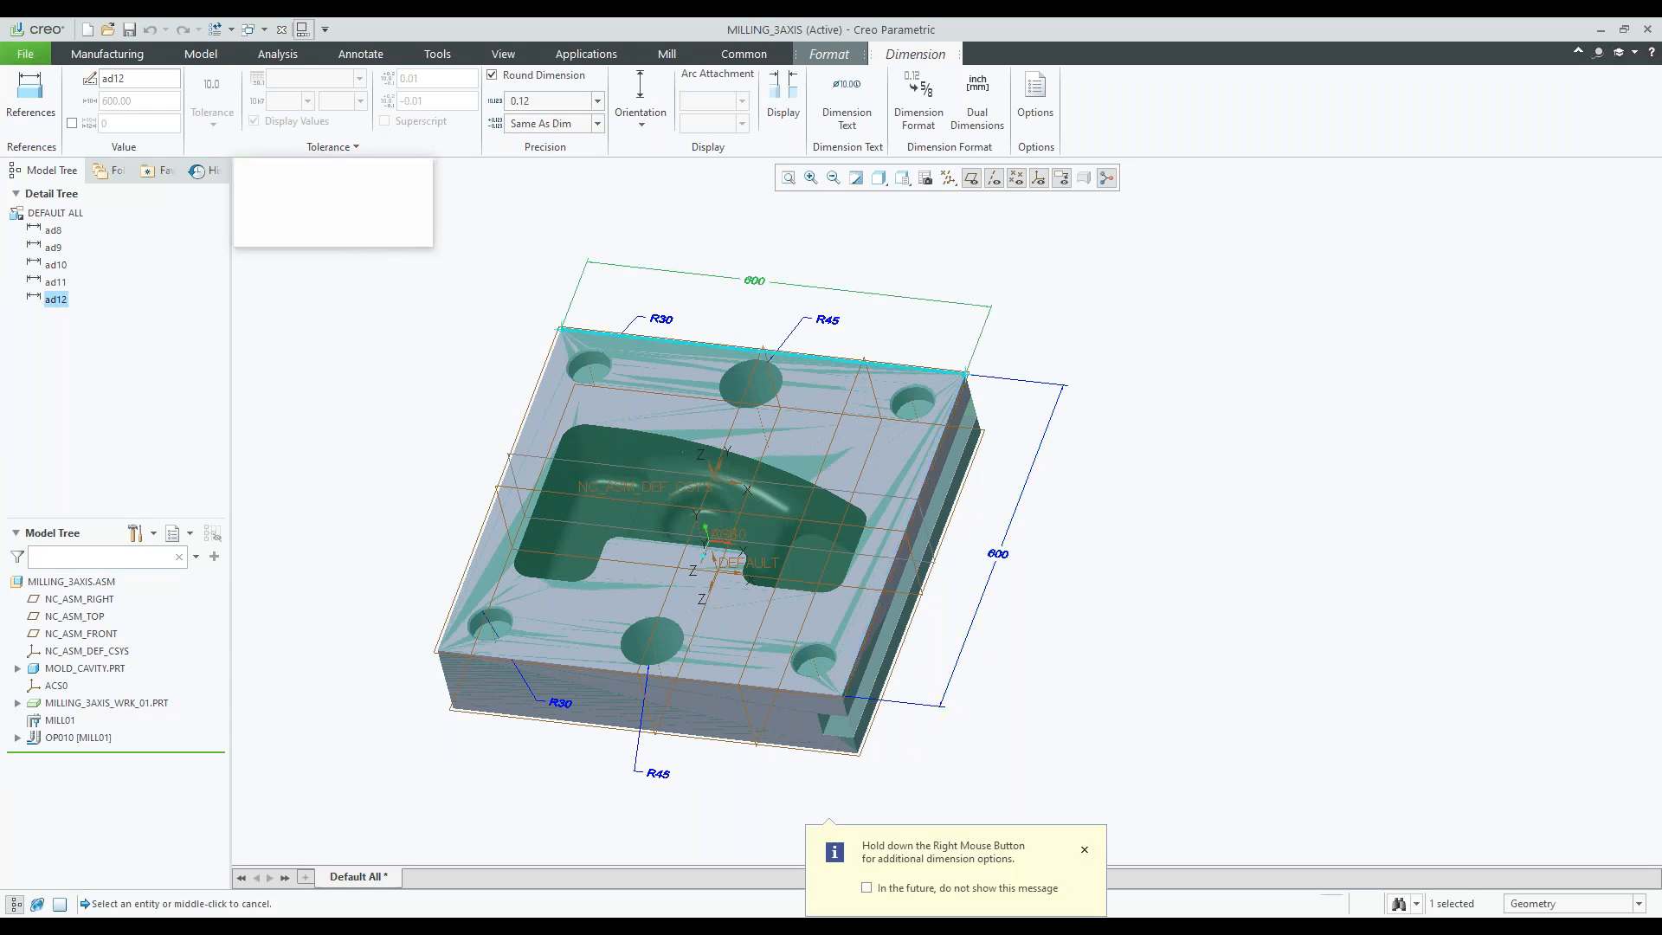
# - Dimension the cavity pocket between its curved far edge and near-left edge, and across its two side edges
pyautogui.scroll(2, 588, 450)
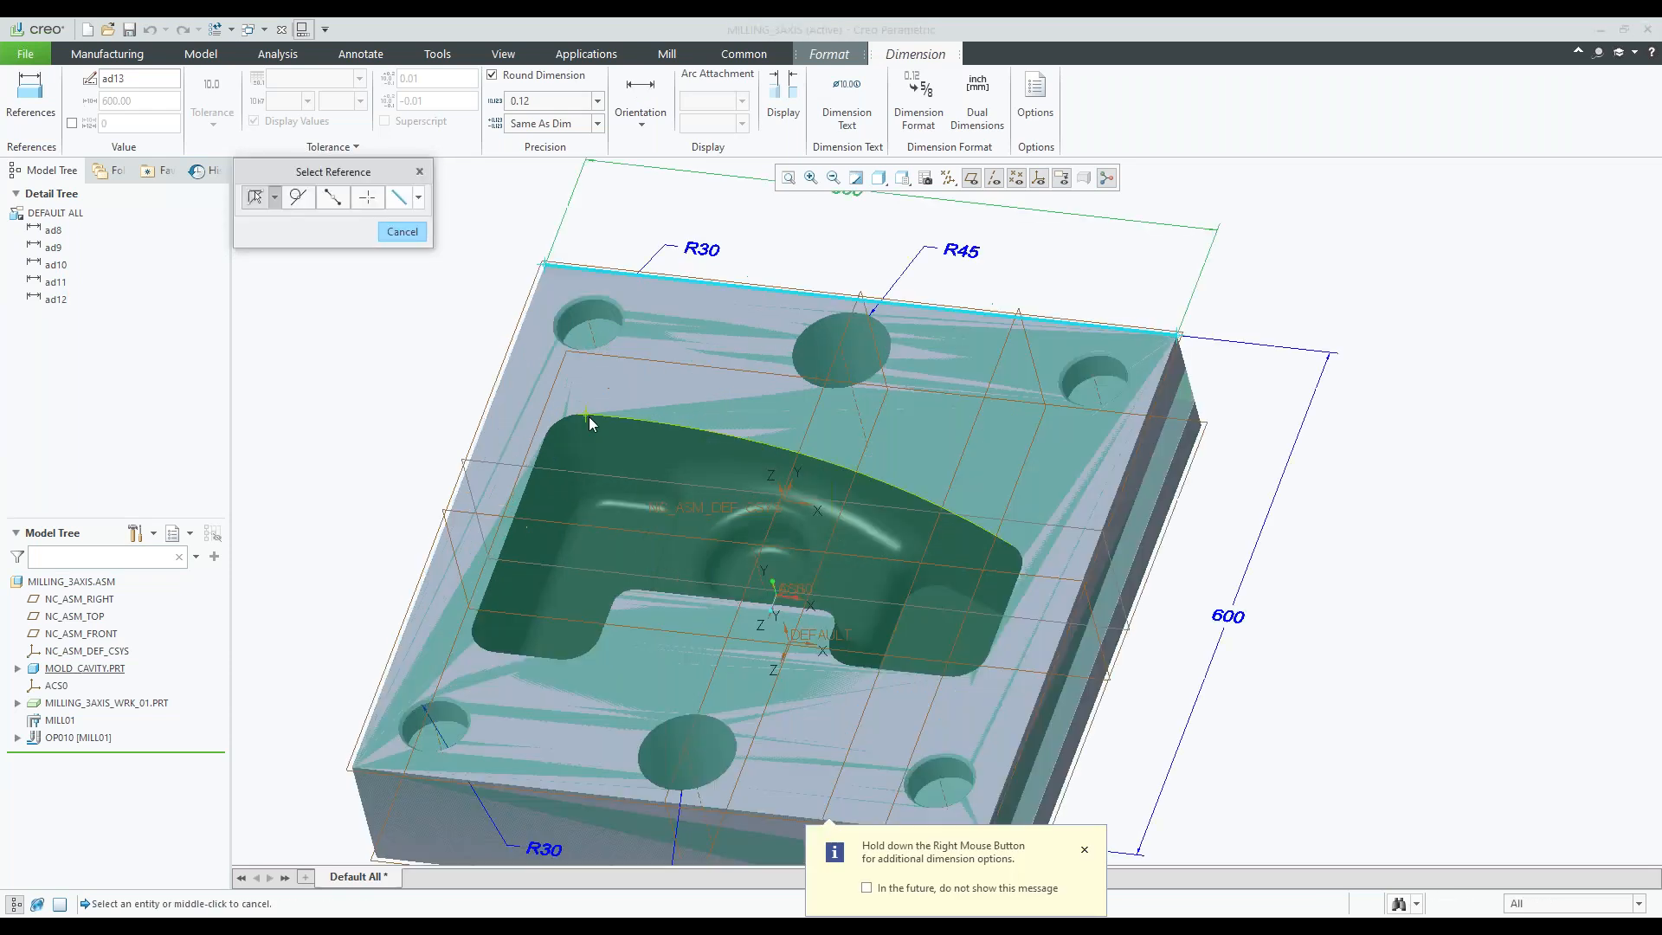
pyautogui.click(589, 417)
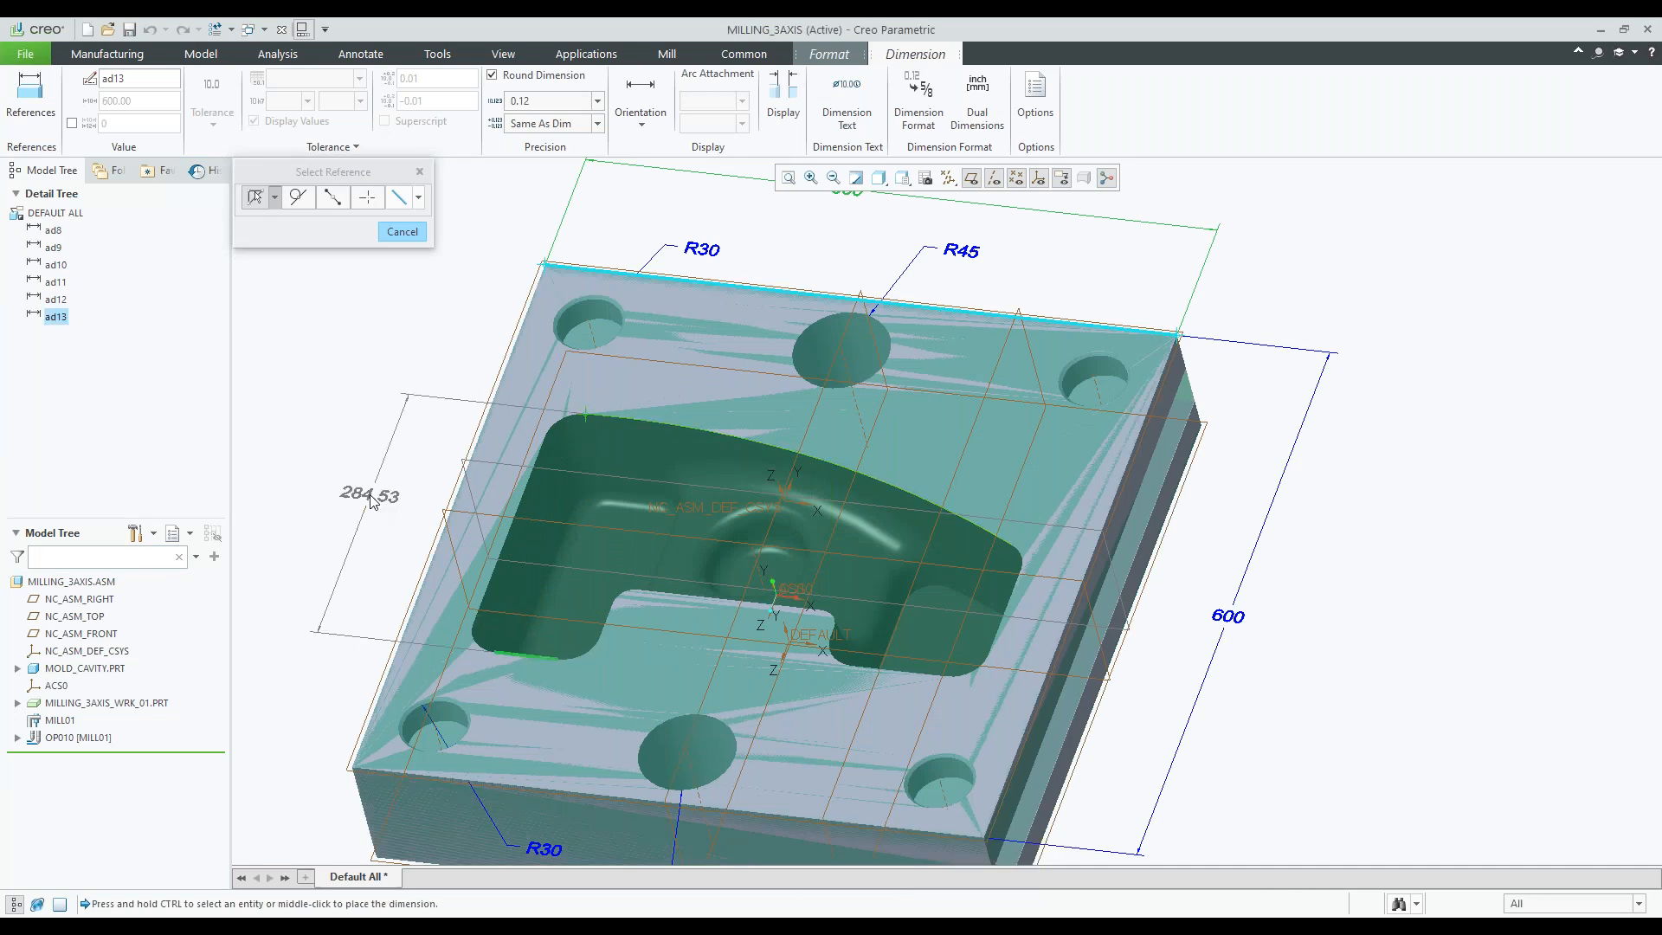
pyautogui.middleClick(372, 501)
pyautogui.scroll(-1, 424, 481)
pyautogui.moveTo(425, 480); pyautogui.dragTo(430, 466, button='middle')
pyautogui.click(528, 542)
pyautogui.keyDown('ctrl'); pyautogui.click(892, 575); pyautogui.keyUp('ctrl')
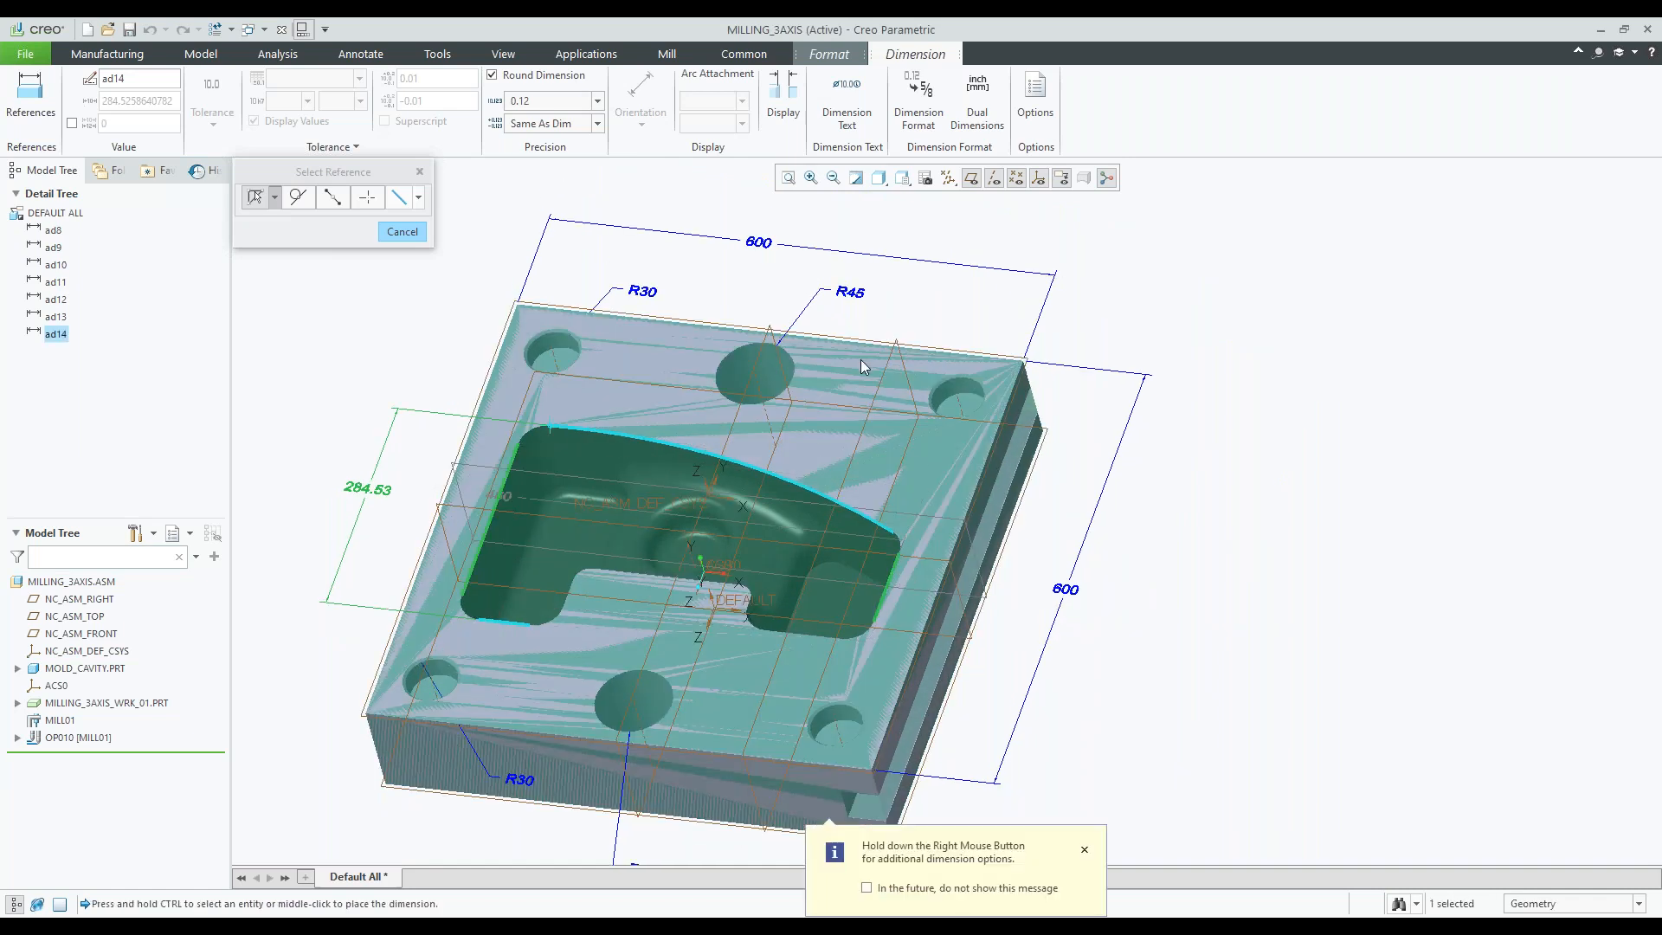
pyautogui.middleClick(776, 218)
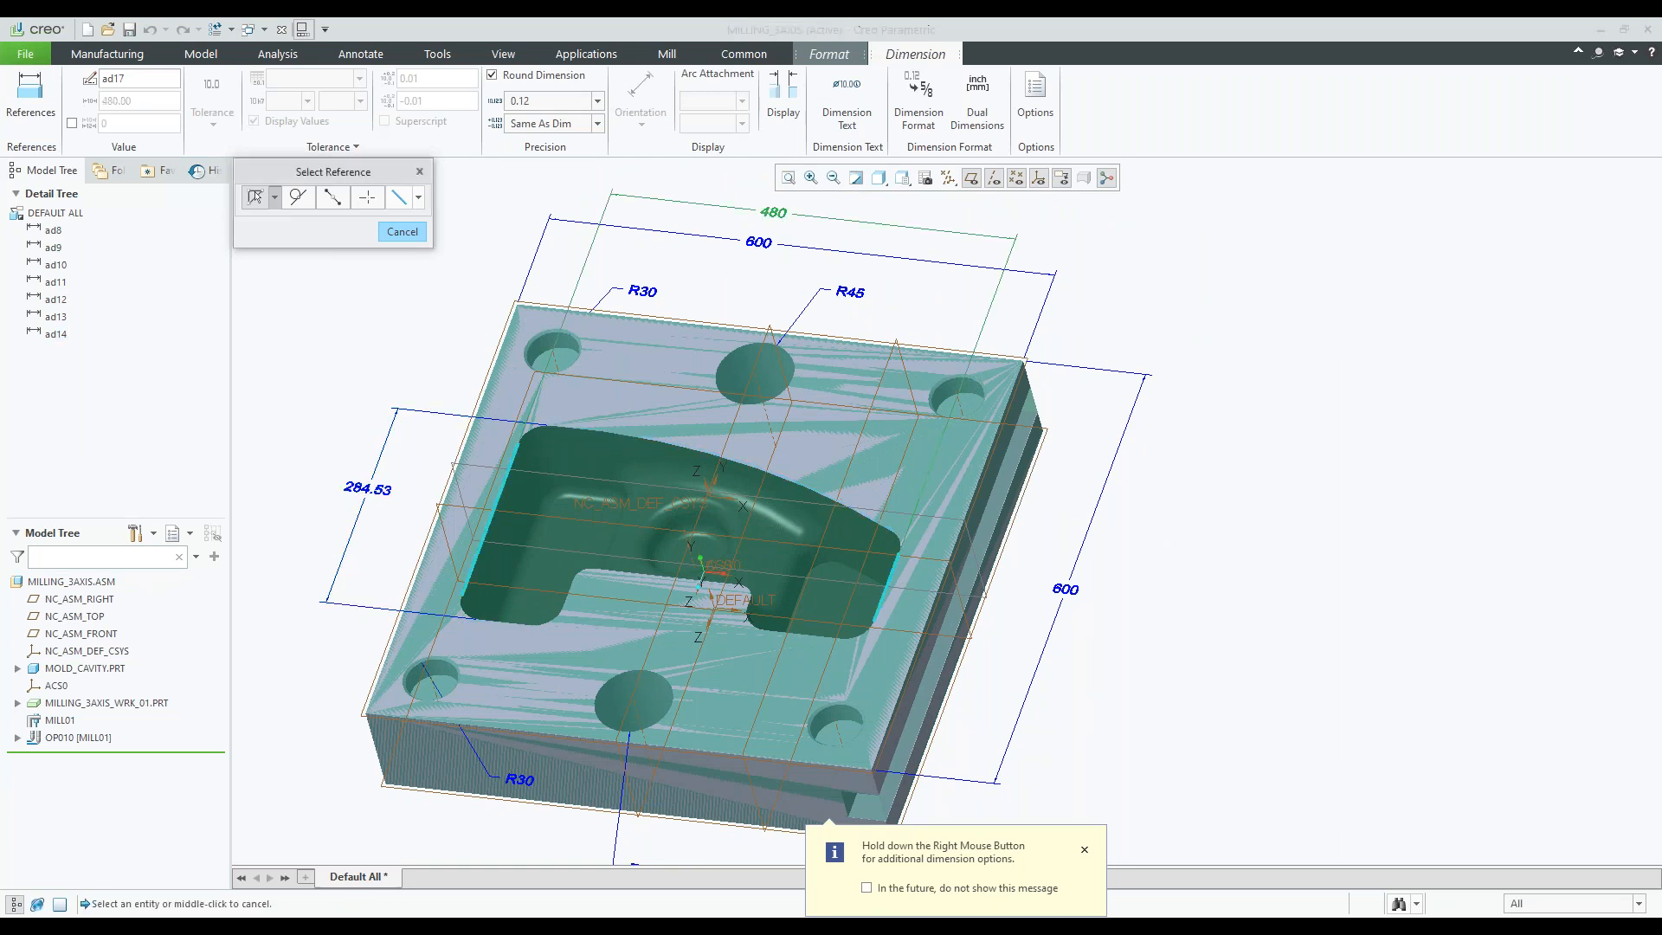
# - Try to dimension the radius of the cavity pocket's far-left corner and leave the Dimension command
pyautogui.scroll(3, 541, 430)
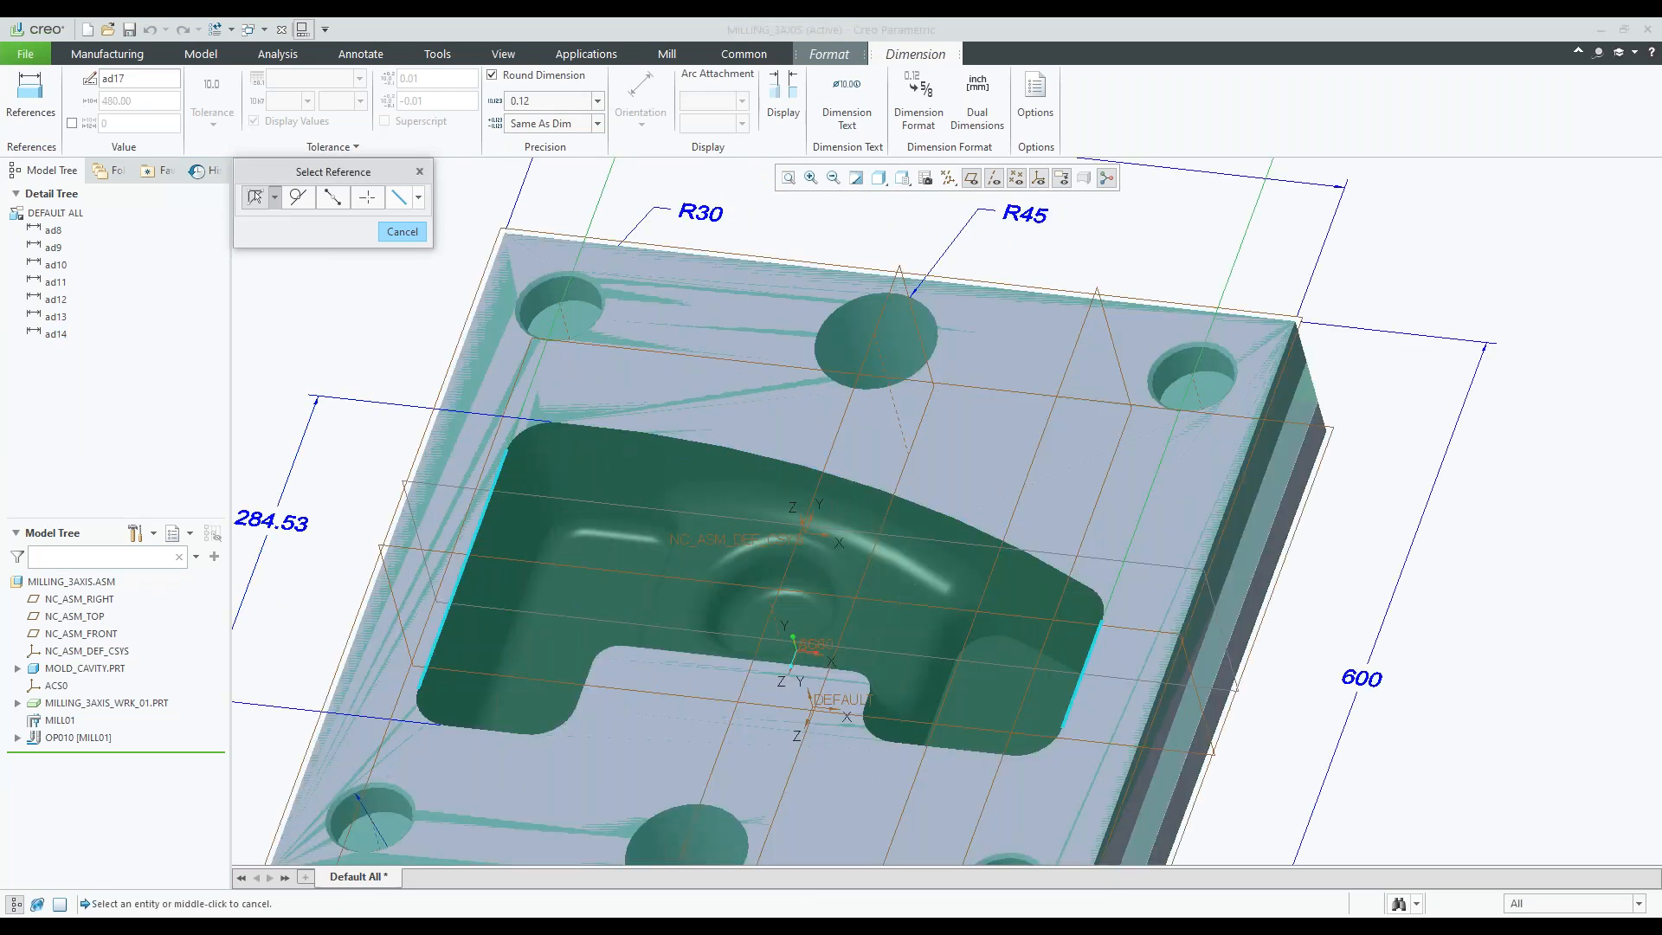
pyautogui.scroll(2, 539, 445)
pyautogui.scroll(-3, 419, 370)
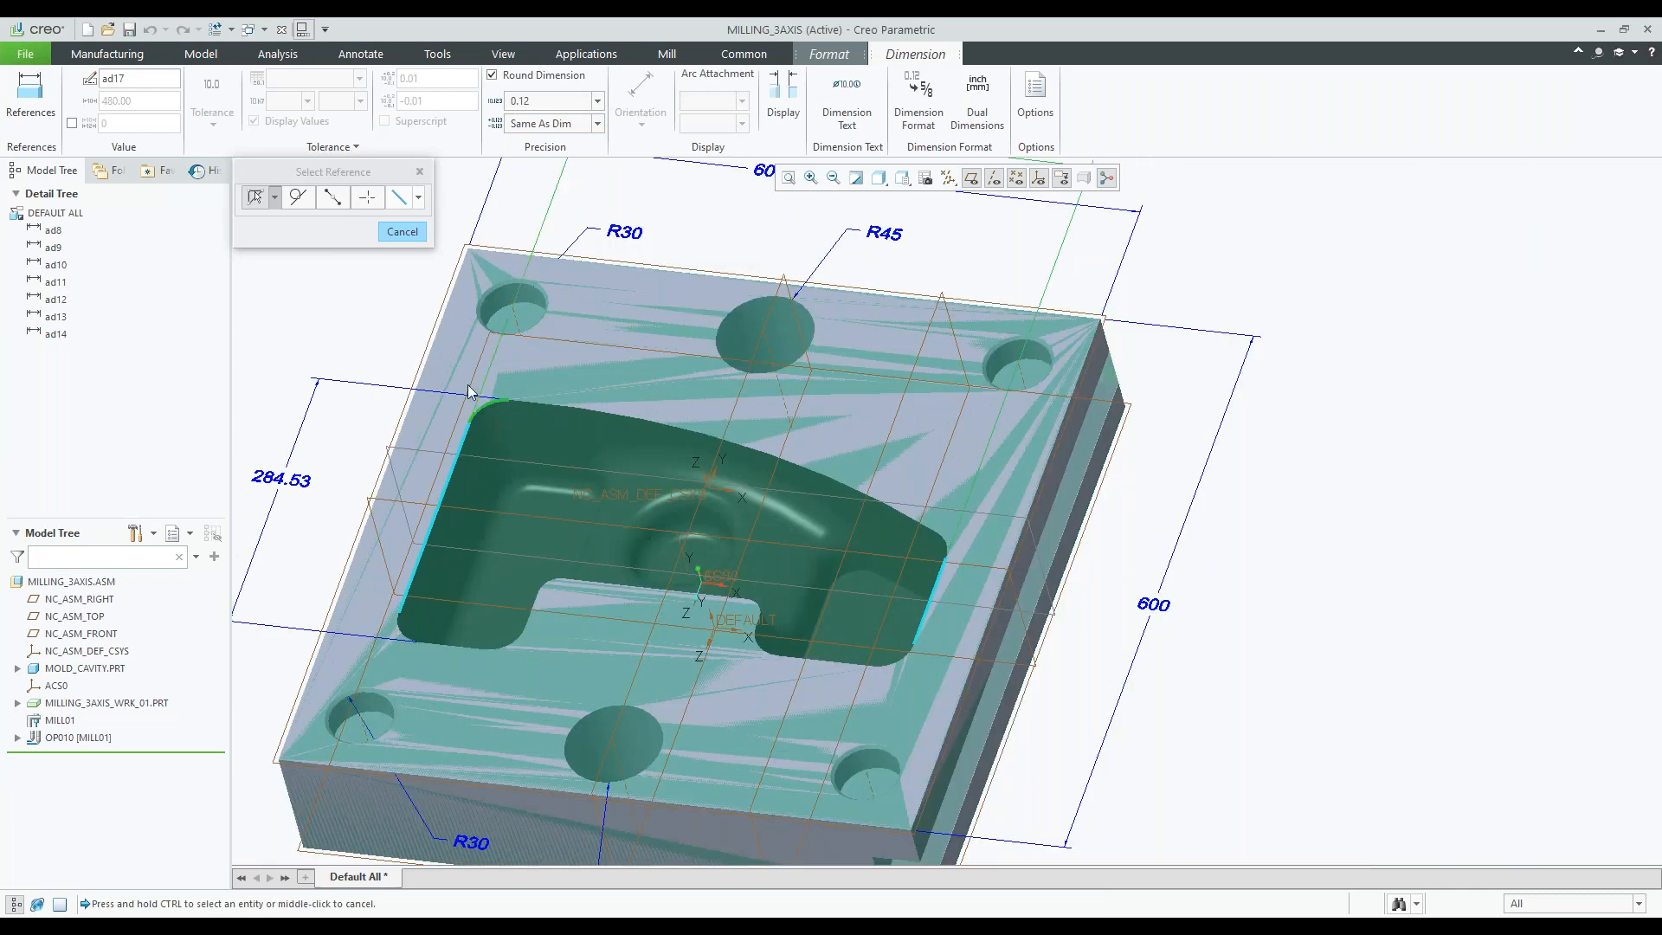
pyautogui.scroll(-1, 468, 392)
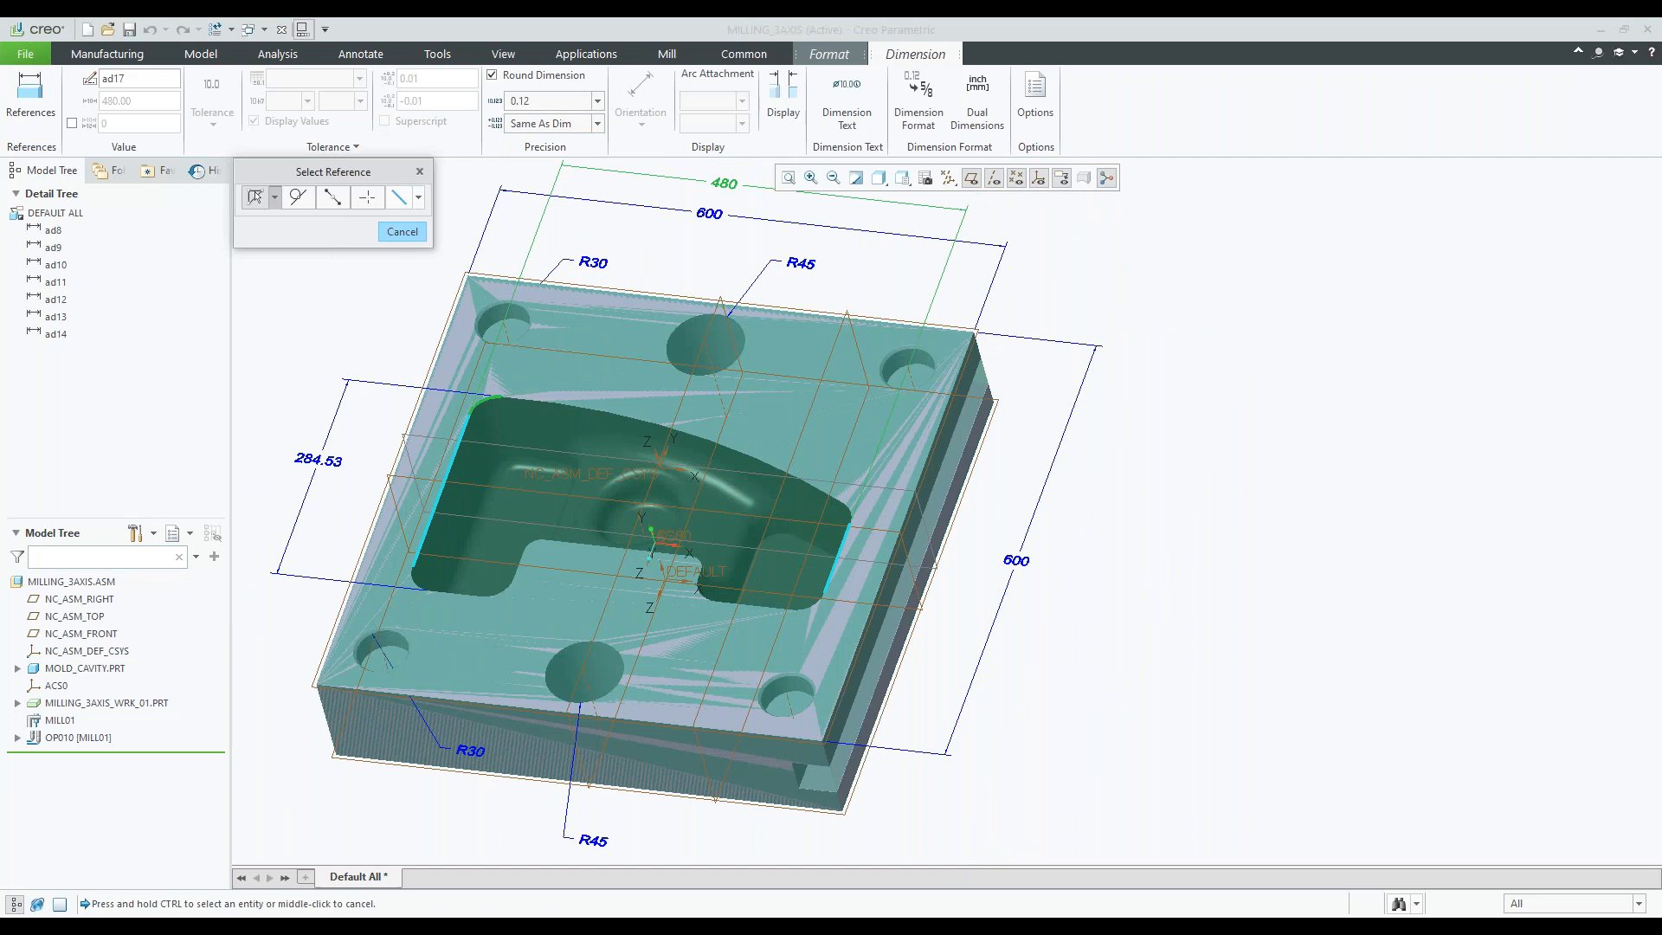
pyautogui.middleClick(747, 449)
pyautogui.keyDown('shift'); pyautogui.moveTo(747, 450); pyautogui.dragTo(815, 492, button='middle'); pyautogui.keyUp('shift')
pyautogui.moveTo(815, 492); pyautogui.dragTo(812, 466, button='middle')
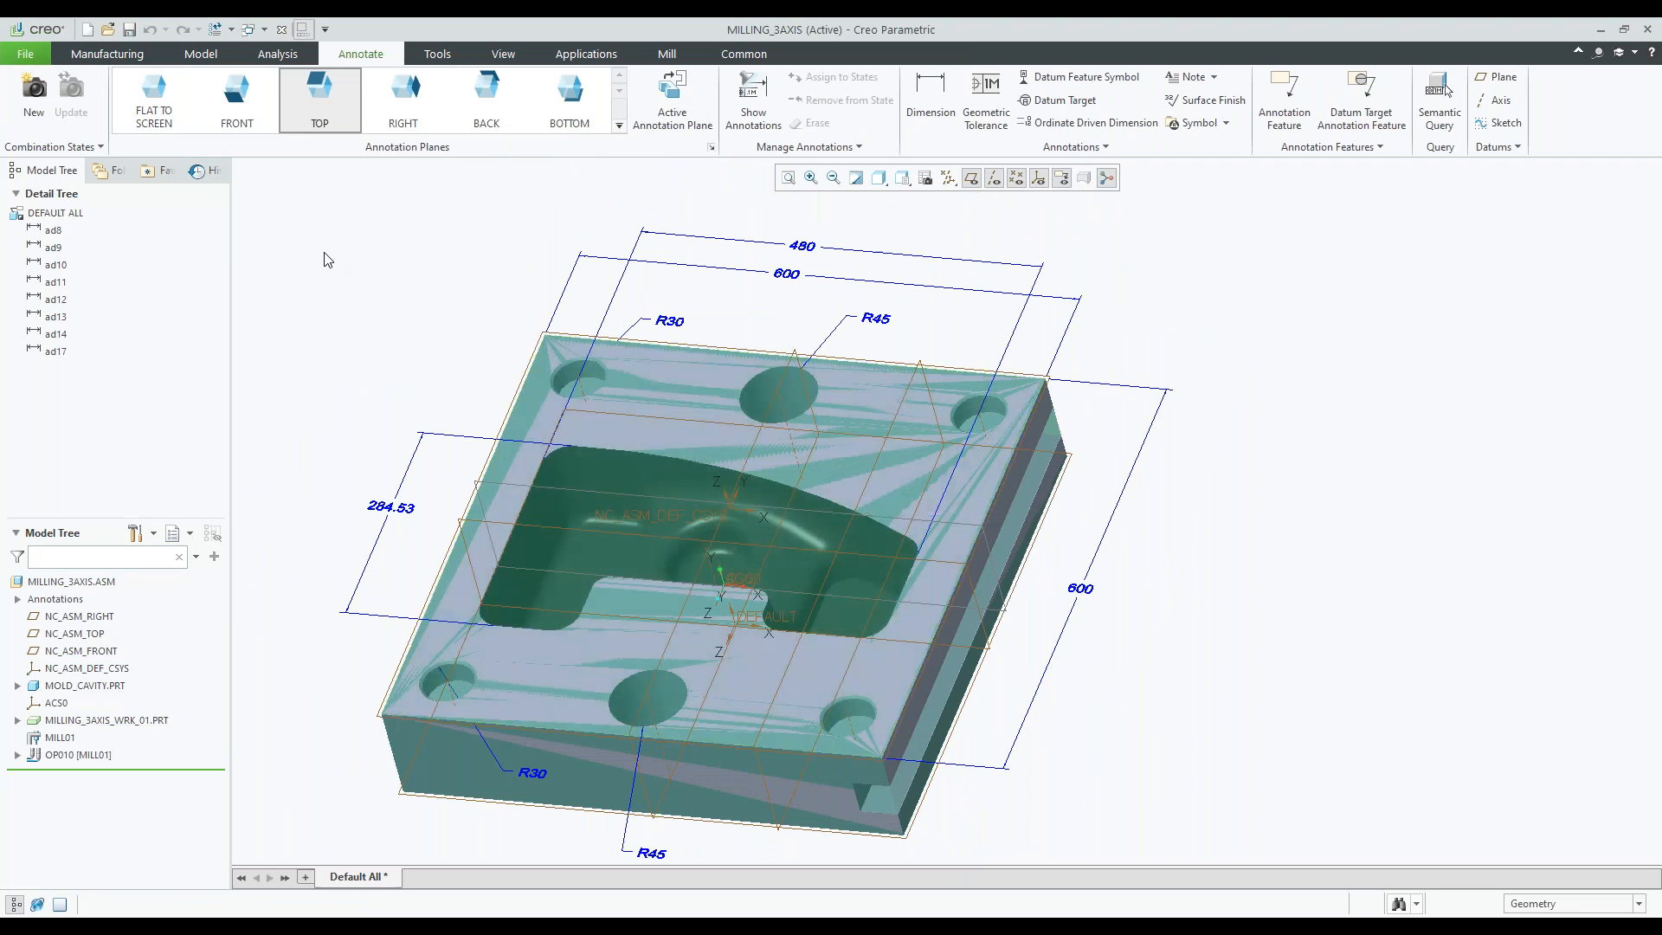
# - Erase all the dimension annotations, ad8 through ad17, from the model
pyautogui.click(105, 53)
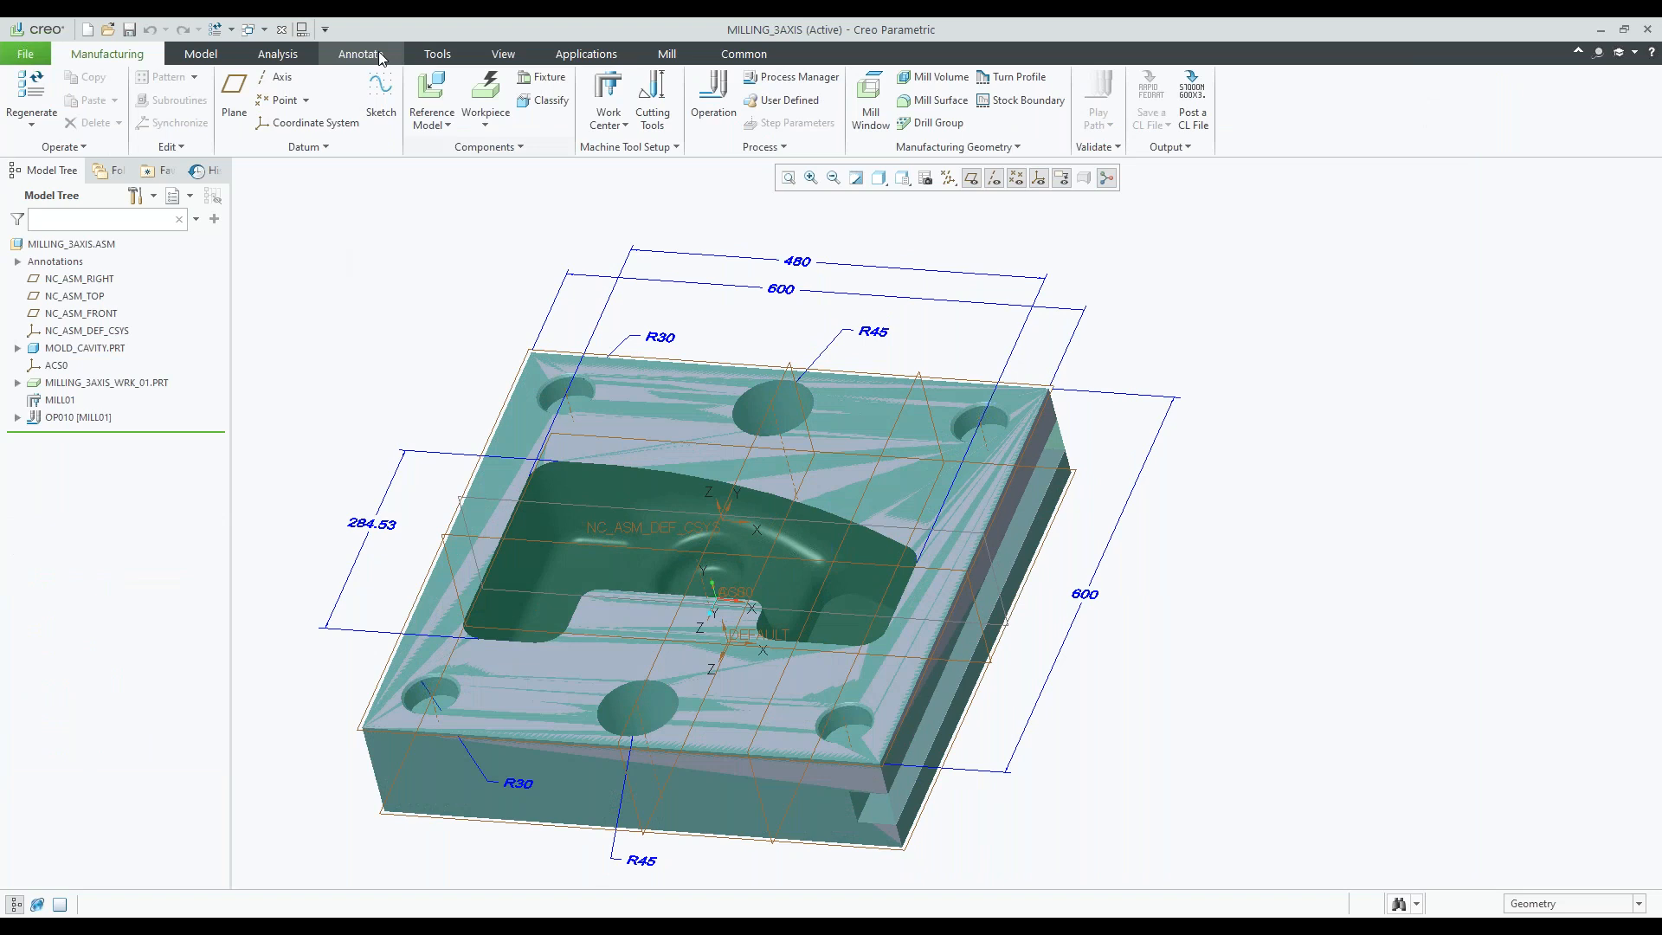
pyautogui.click(358, 54)
pyautogui.click(53, 229)
pyautogui.keyDown('shift'); pyautogui.click(53, 351); pyautogui.keyUp('shift')
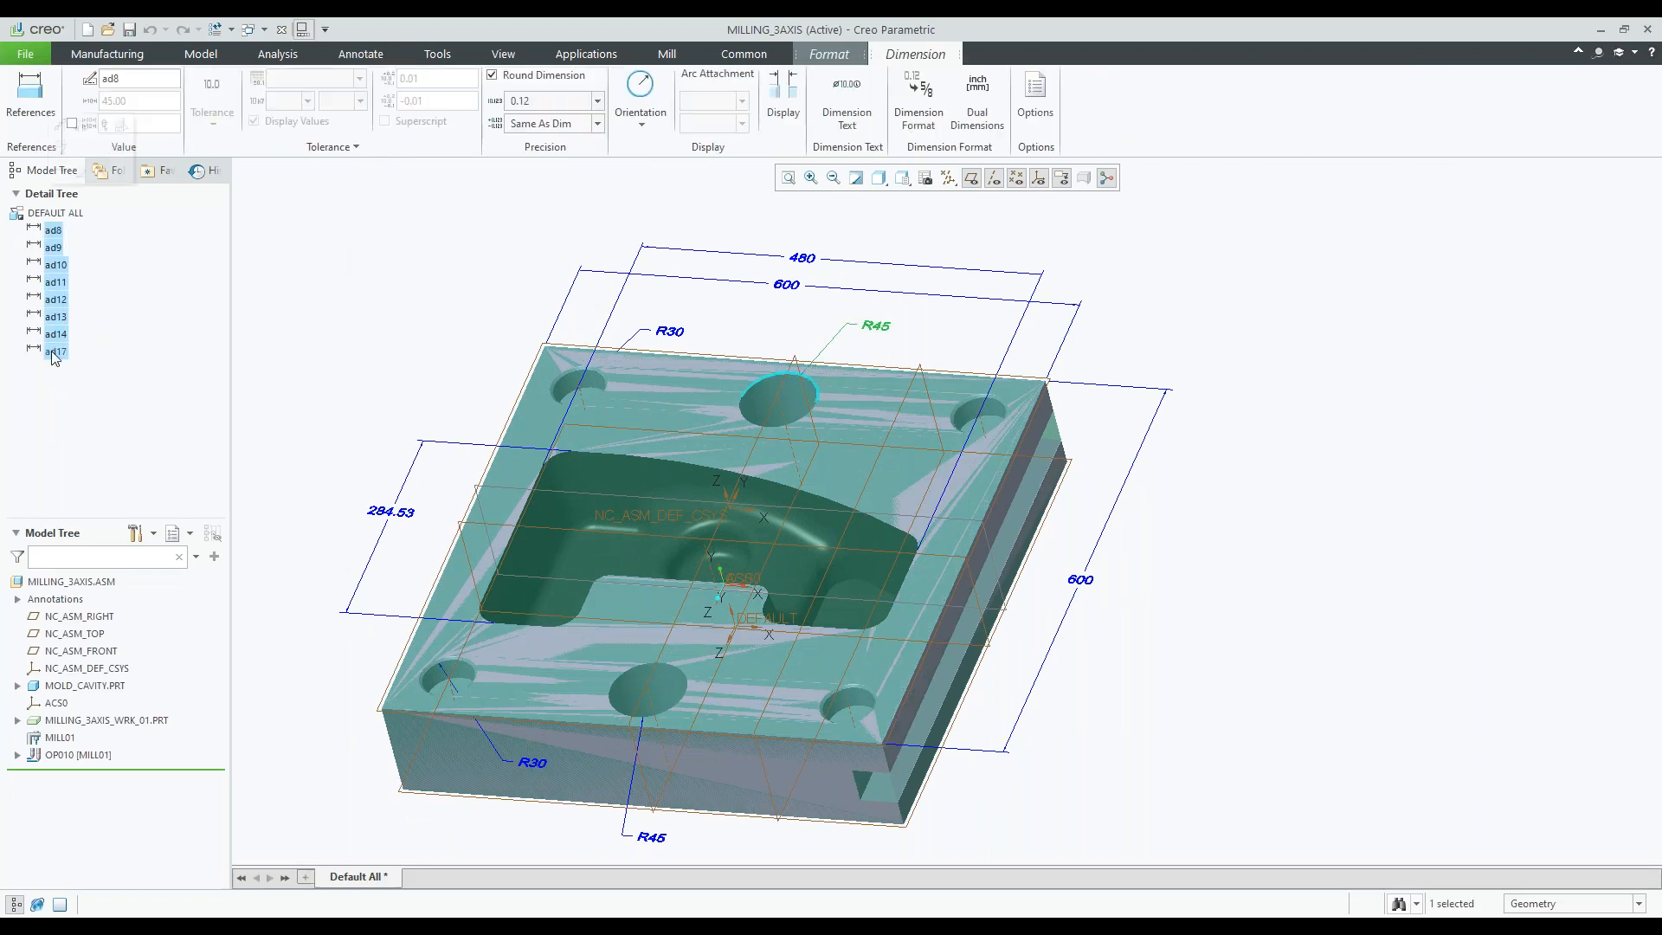
pyautogui.rightClick(54, 355)
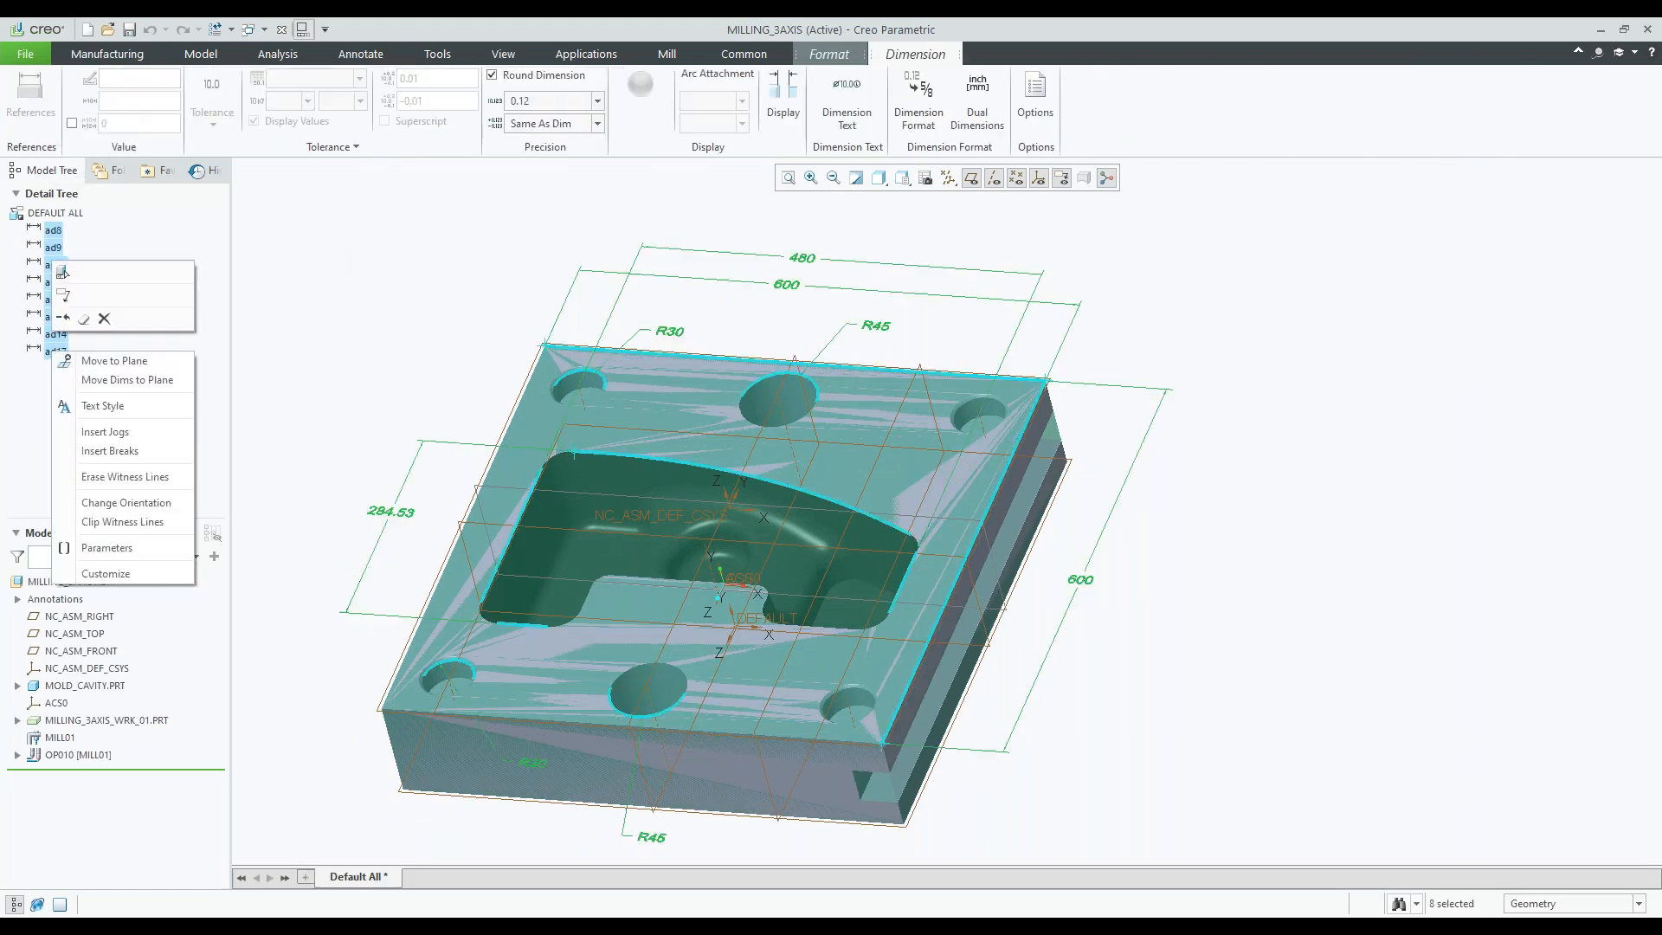
pyautogui.click(84, 319)
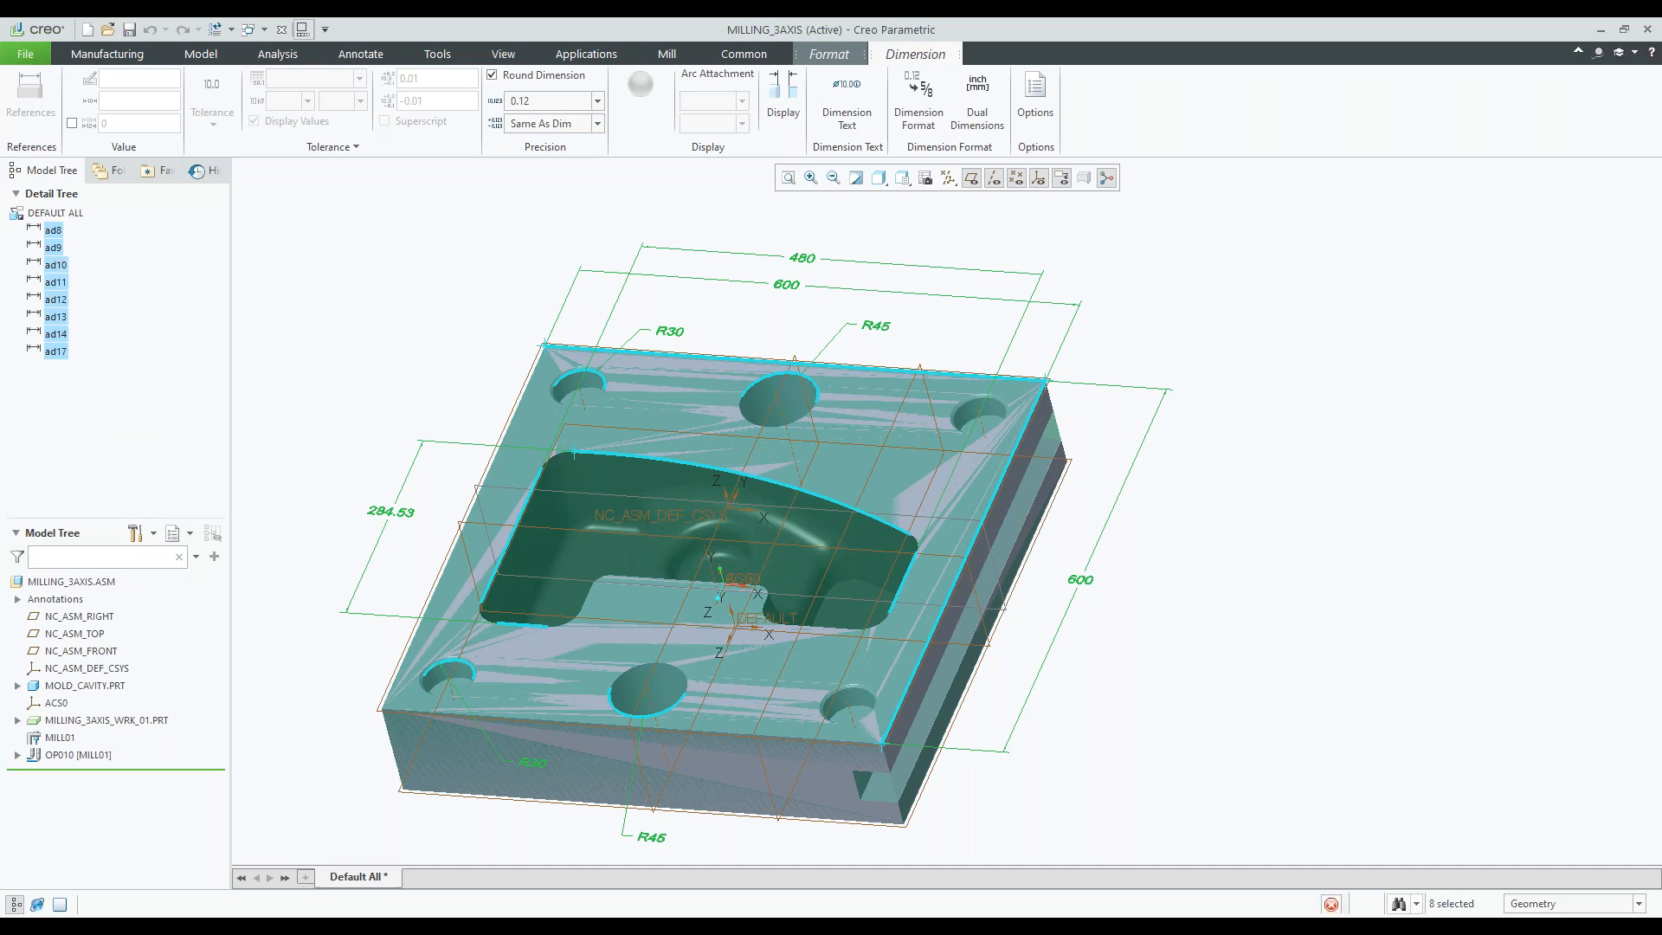
pyautogui.click(363, 234)
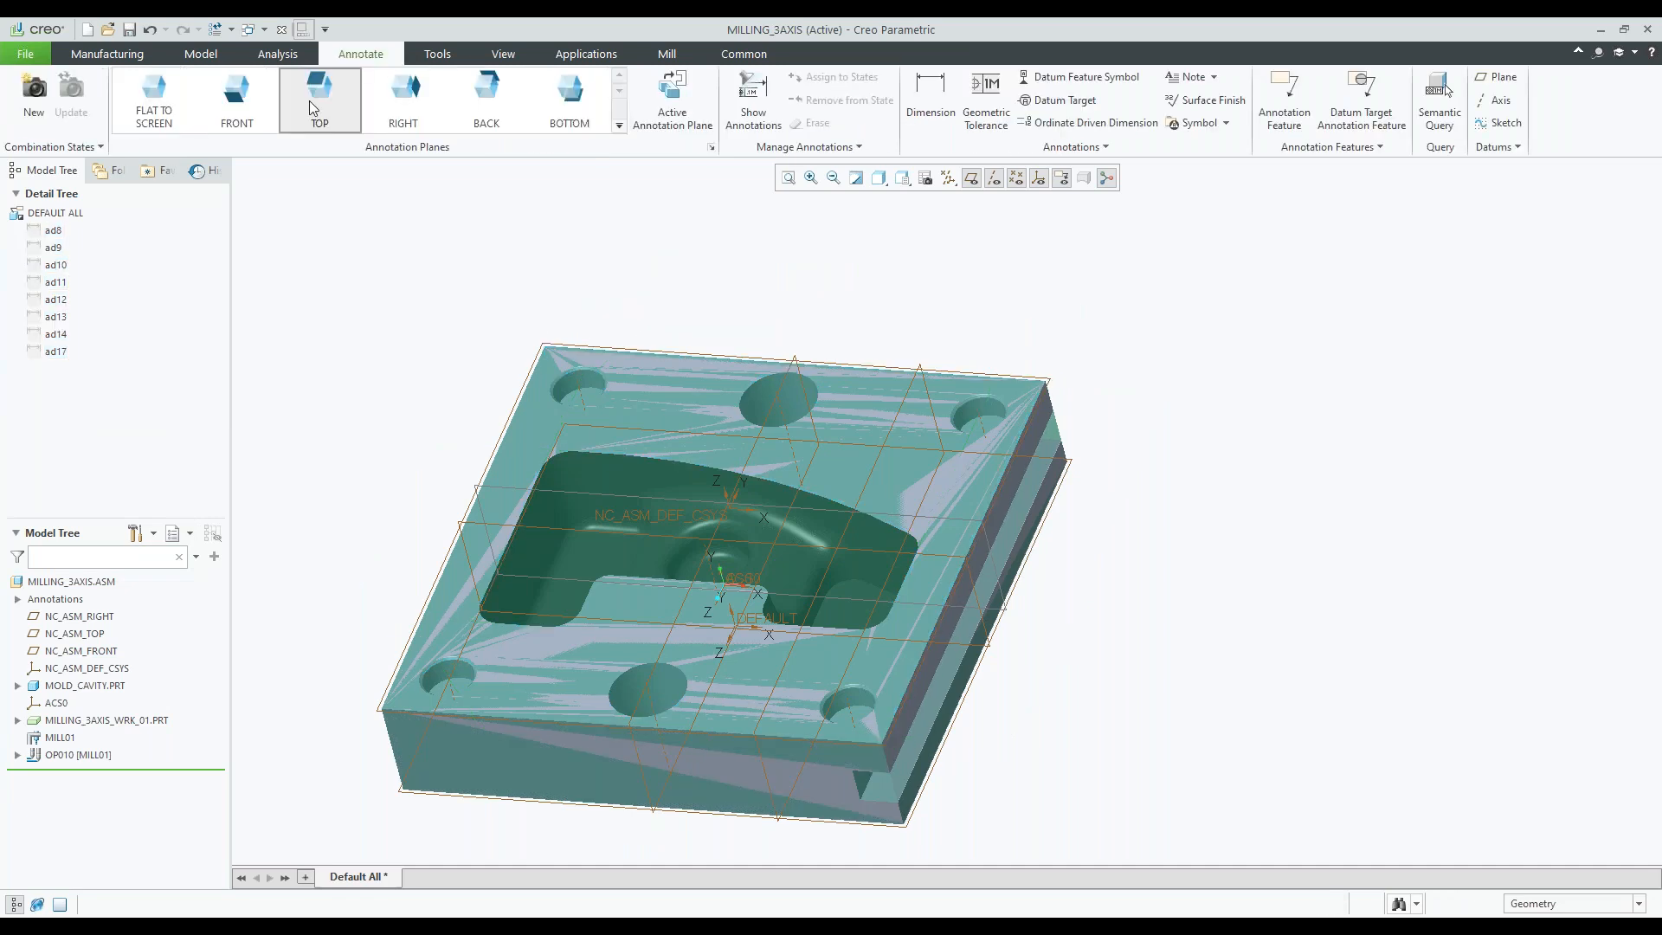
# - Measure the diameter of the far-left small hole and close the measurement
pyautogui.click(277, 55)
pyautogui.click(375, 127)
pyautogui.click(405, 230)
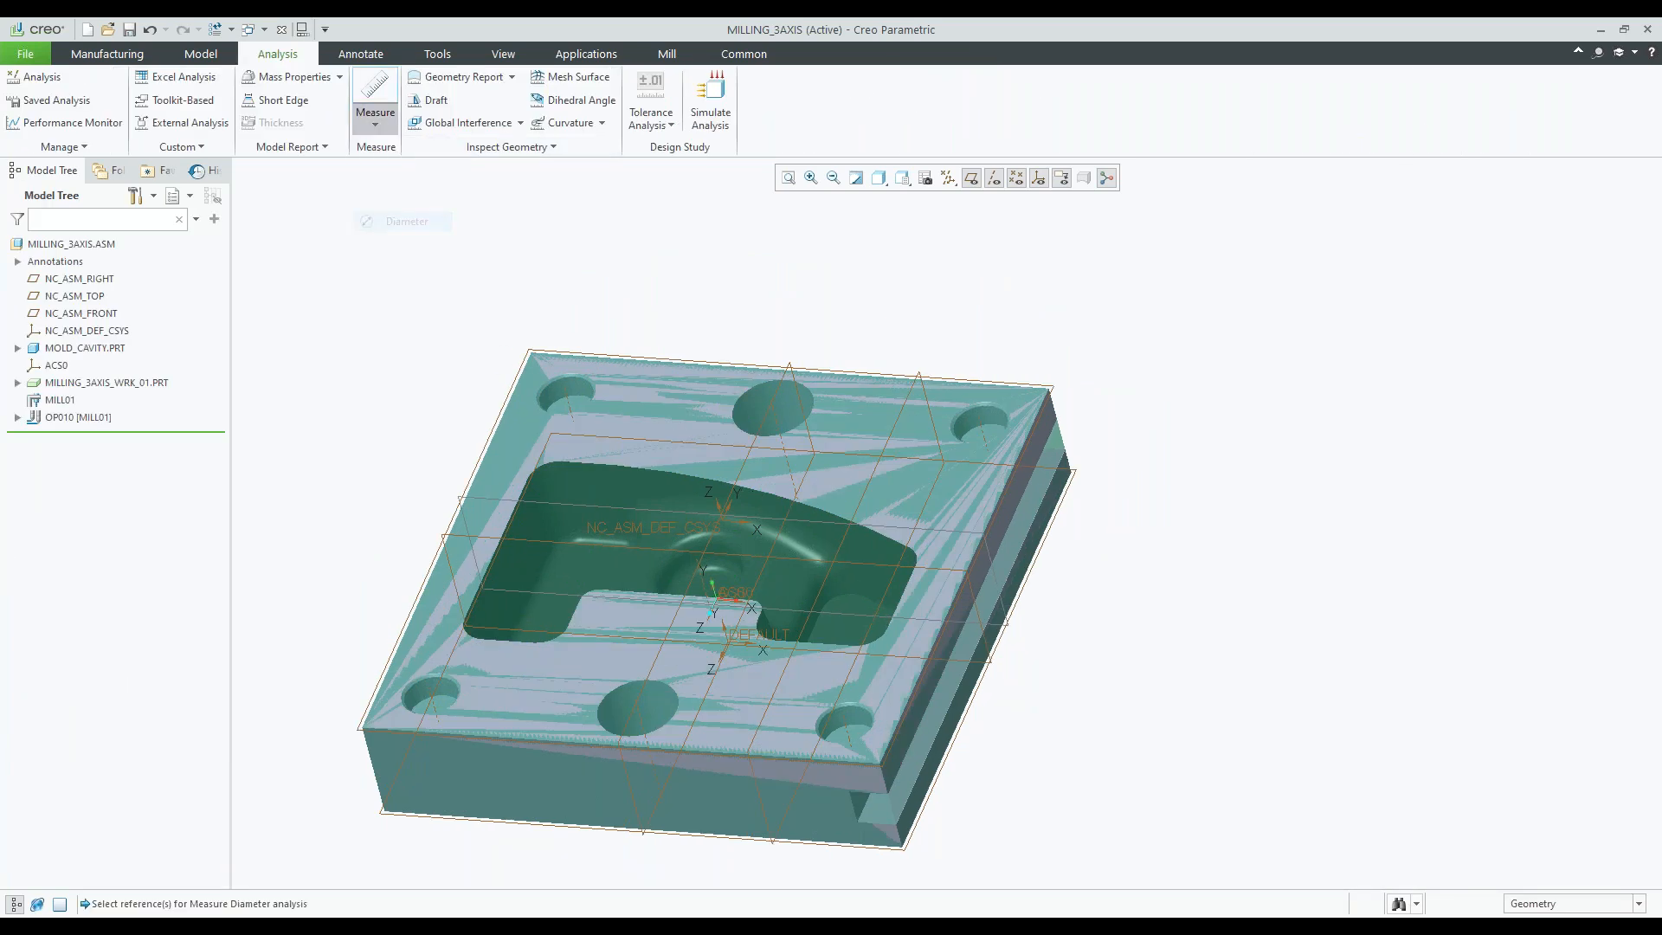
pyautogui.click(568, 382)
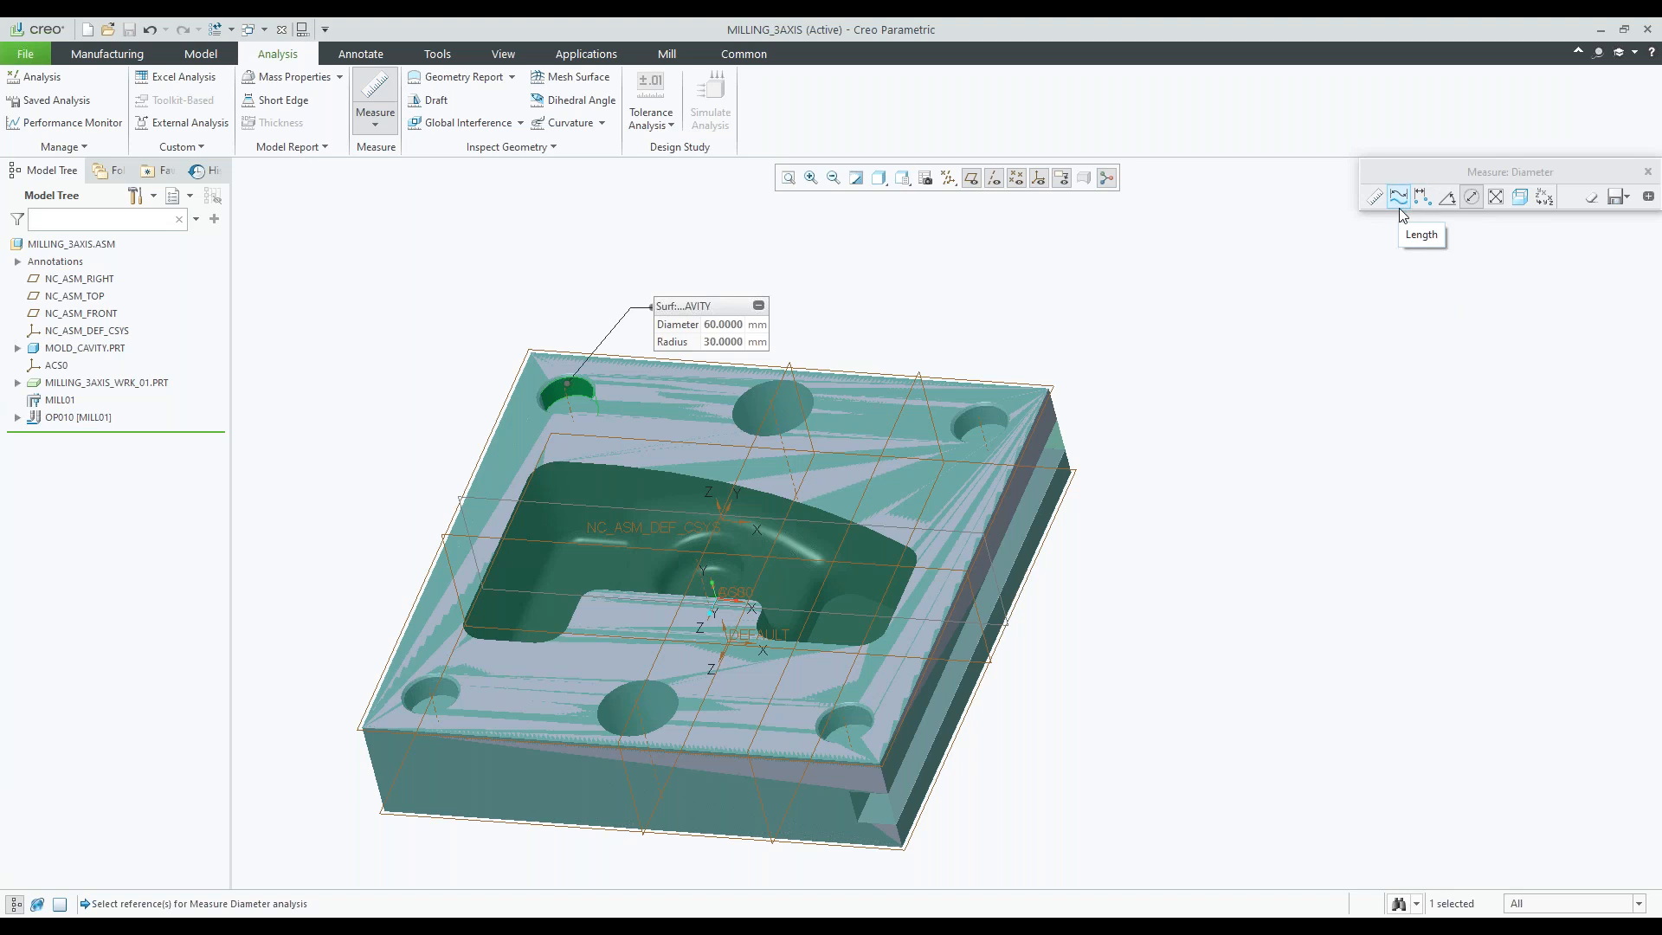
pyautogui.click(1648, 173)
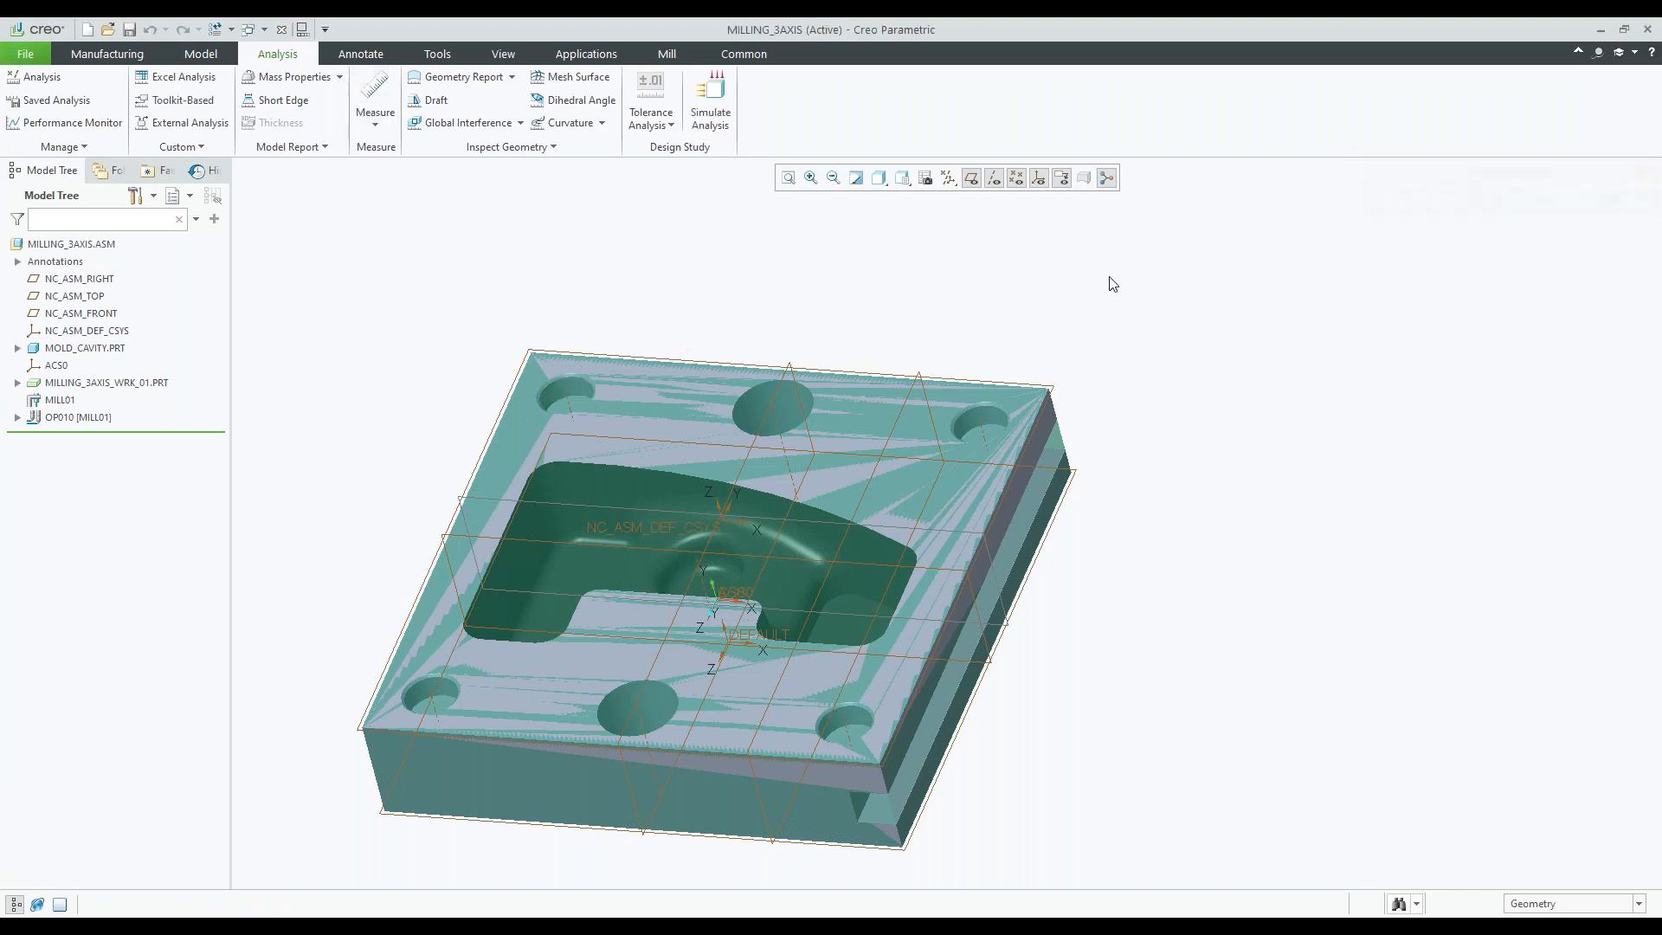
pyautogui.keyDown('shift'); pyautogui.moveTo(770, 574); pyautogui.dragTo(802, 518, button='middle'); pyautogui.keyUp('shift')
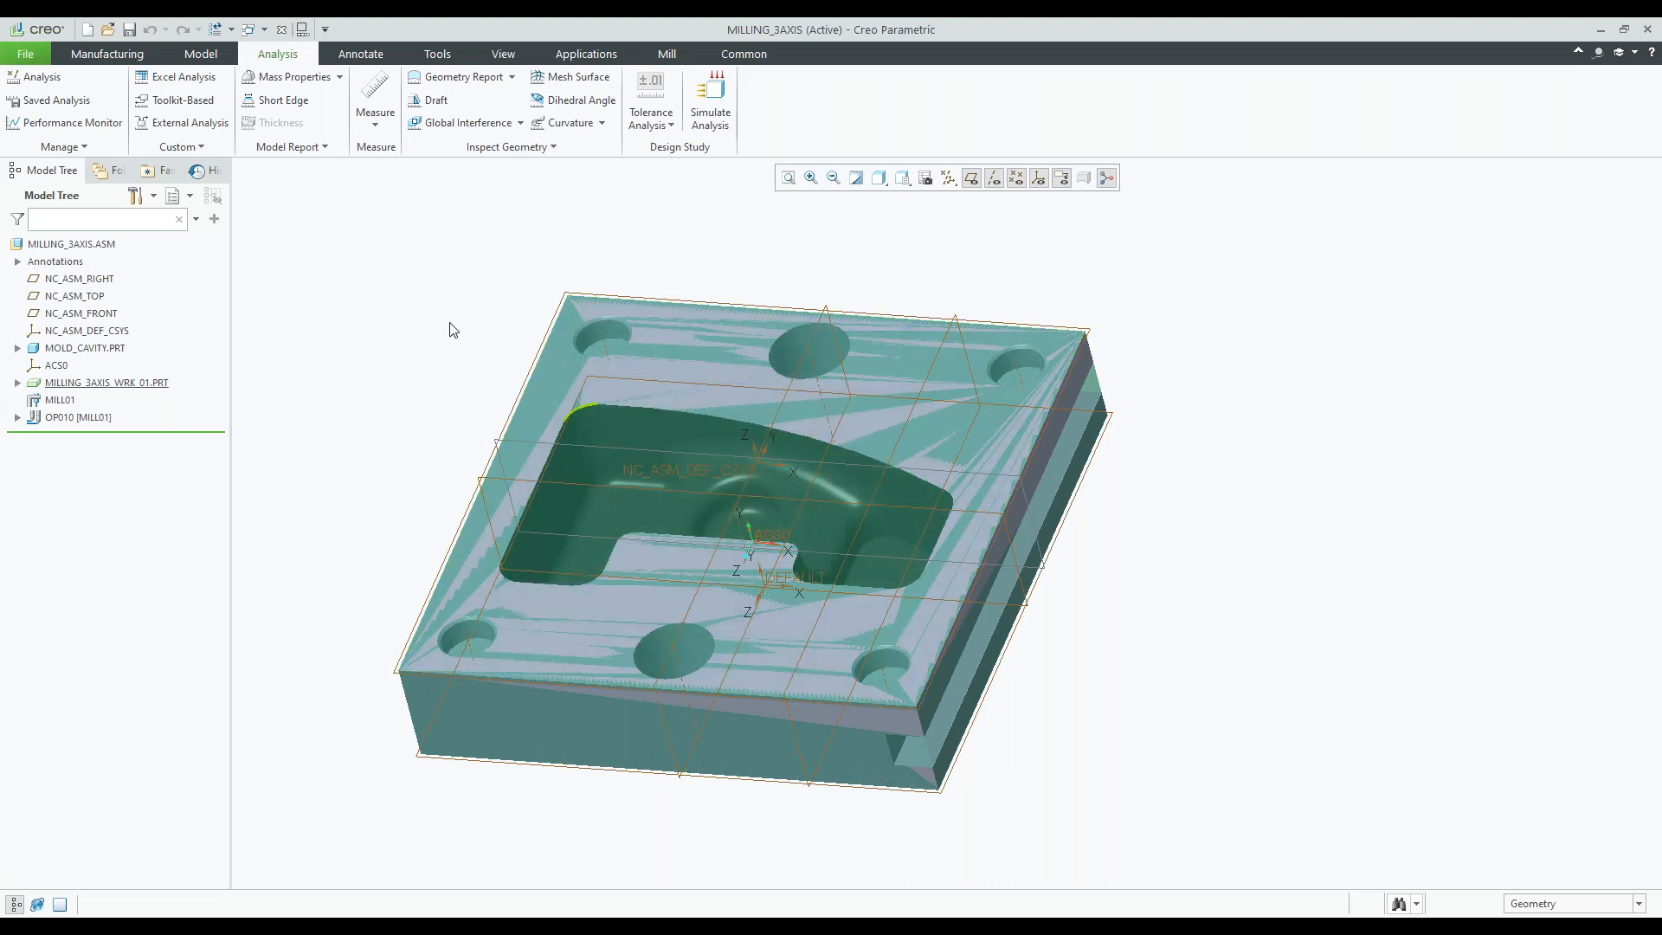
# - Start a Roughing milling sequence and give its new end mill a cutter diameter of 25 mm
pyautogui.click(366, 55)
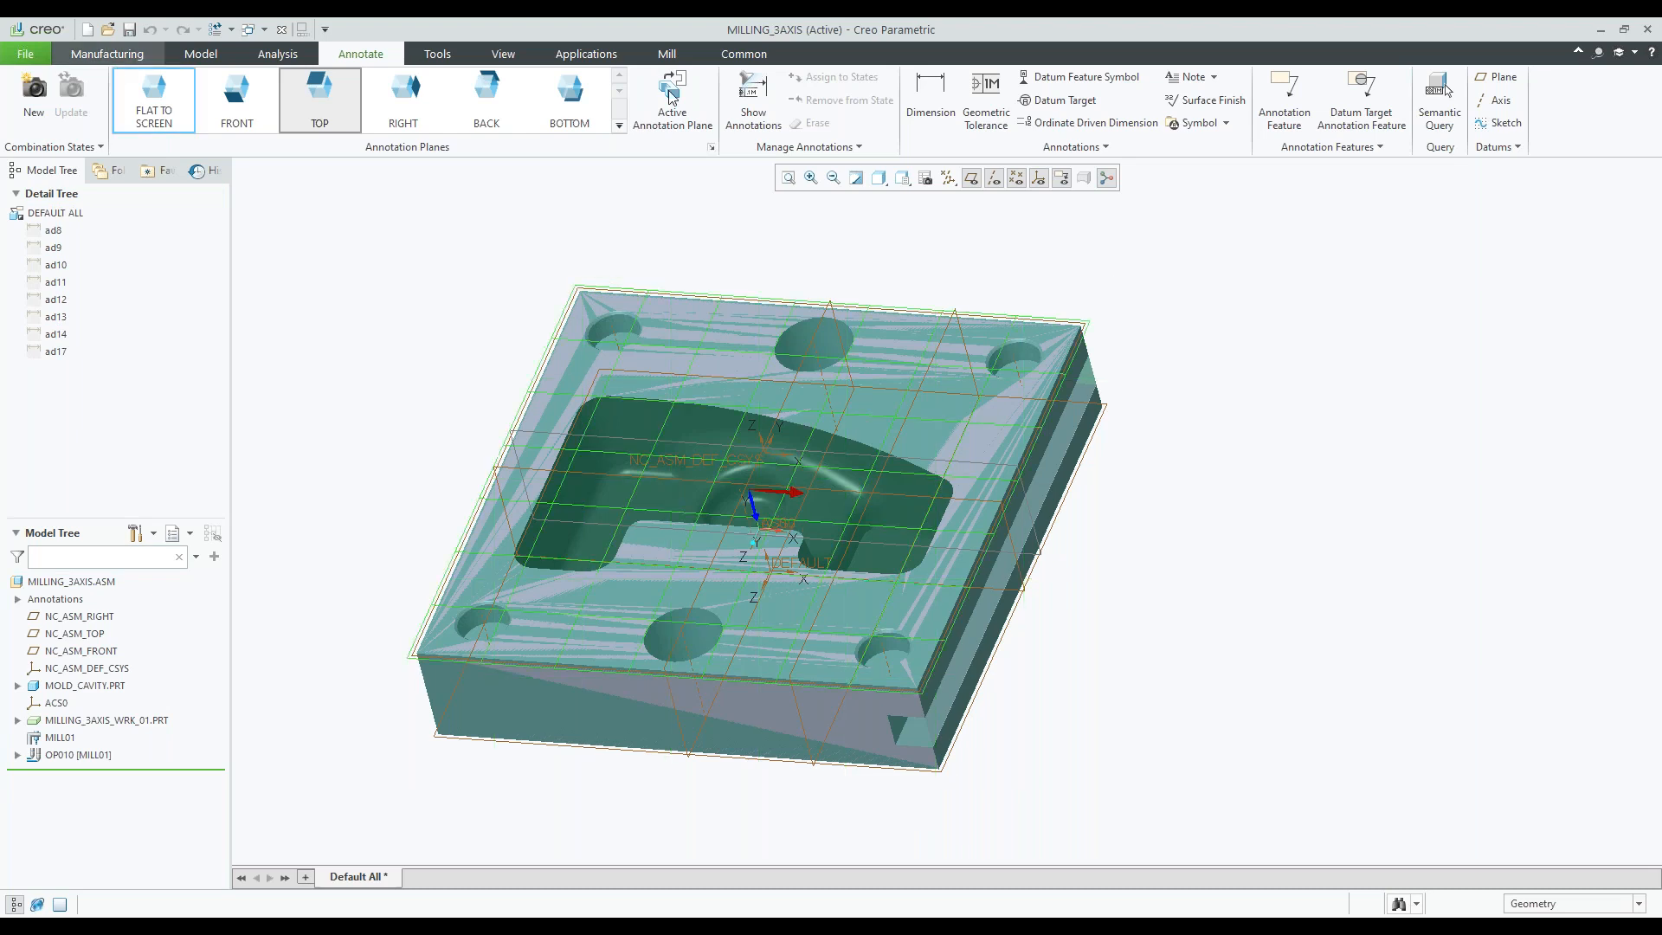
pyautogui.click(671, 53)
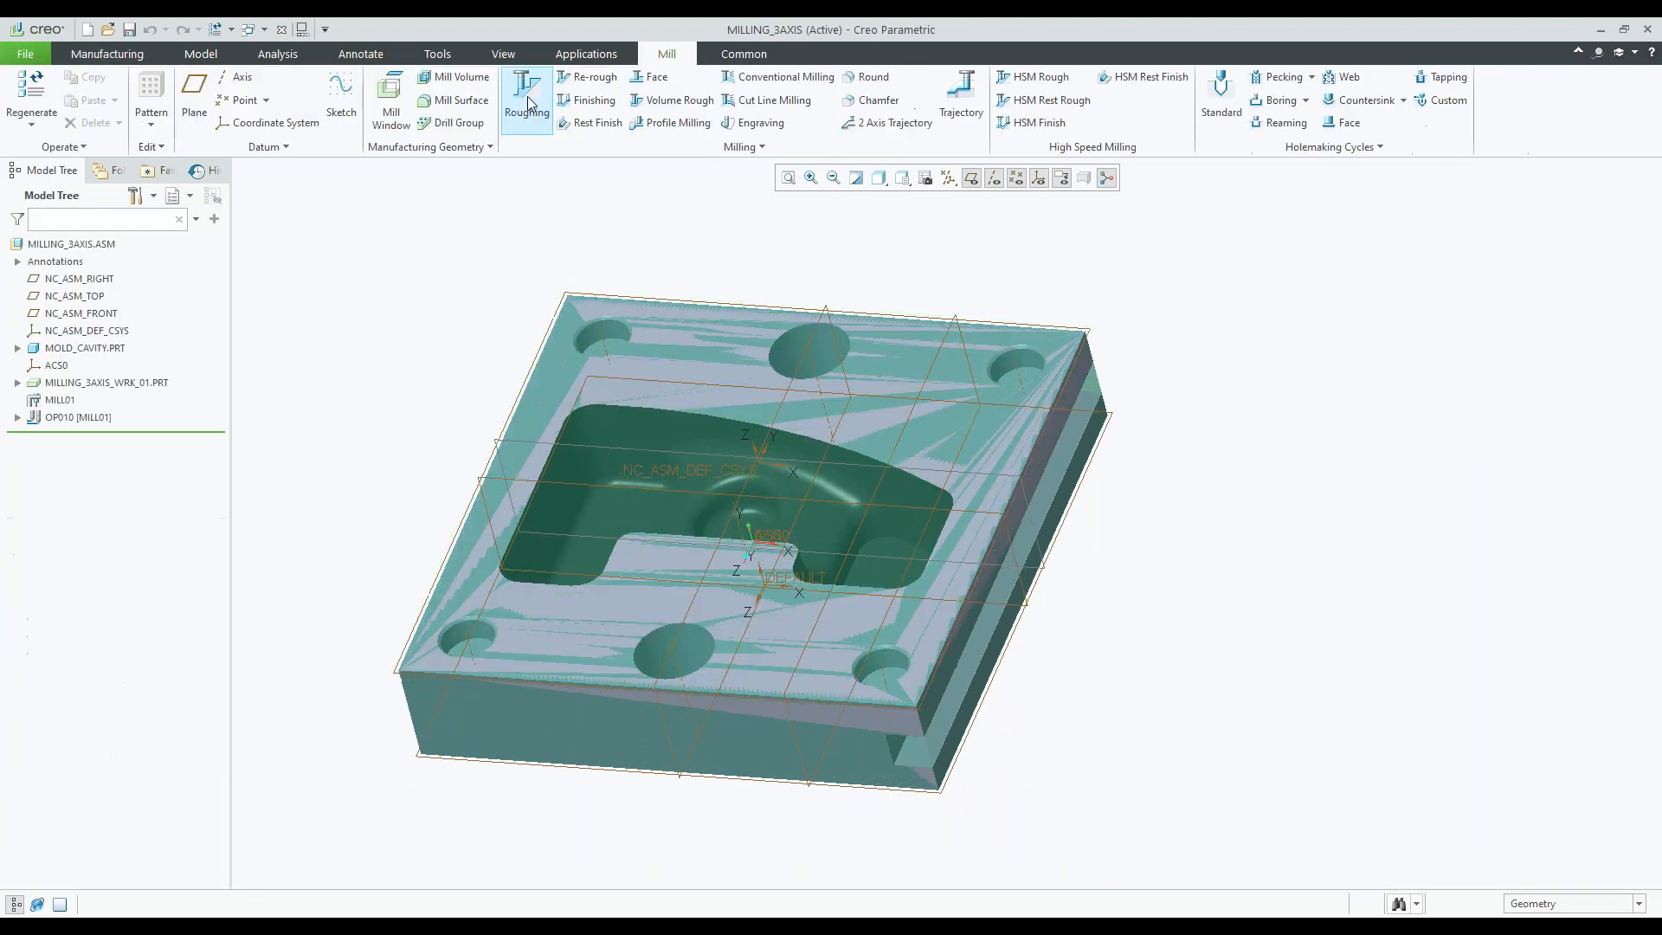
pyautogui.click(526, 99)
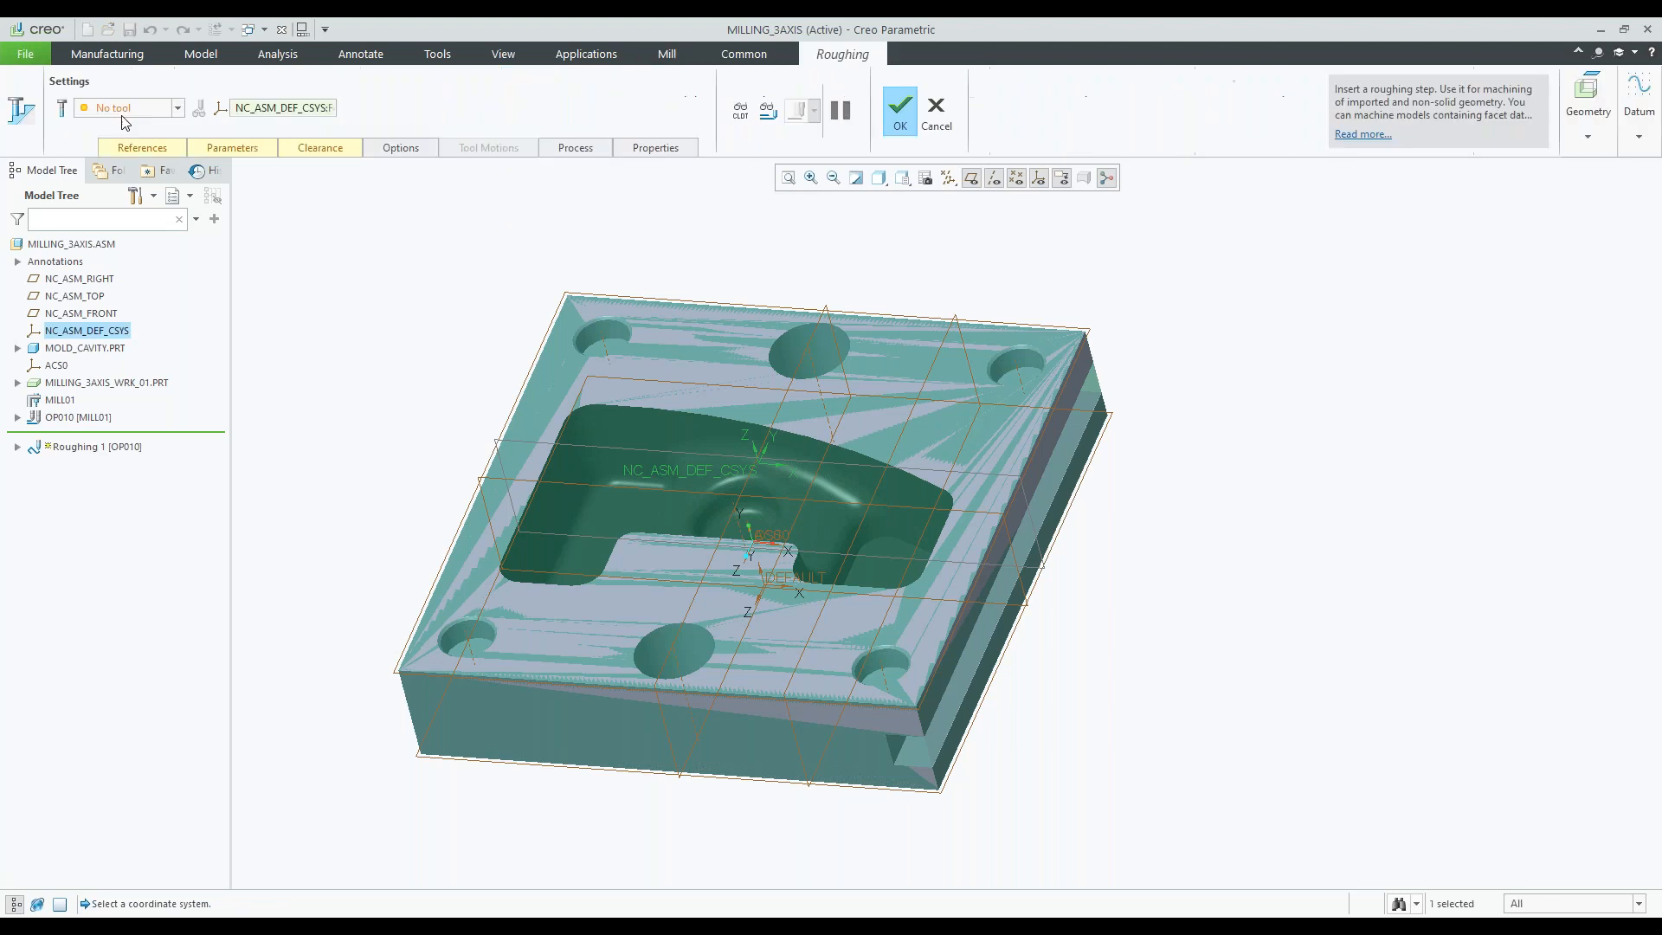
pyautogui.click(177, 107)
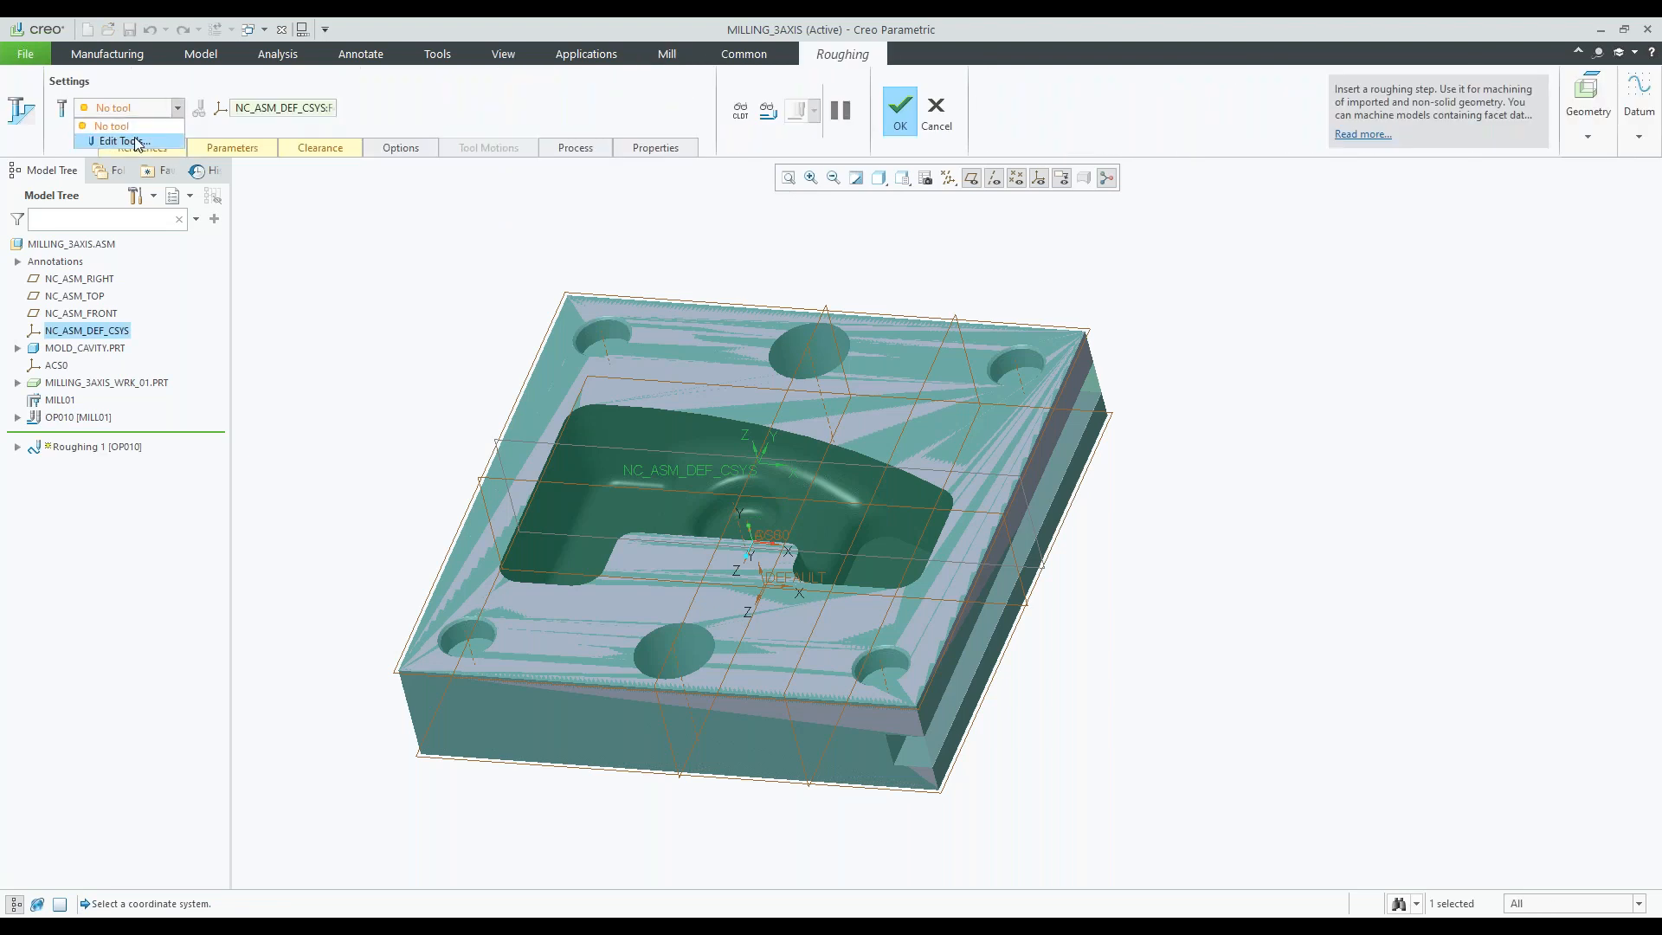
pyautogui.click(122, 140)
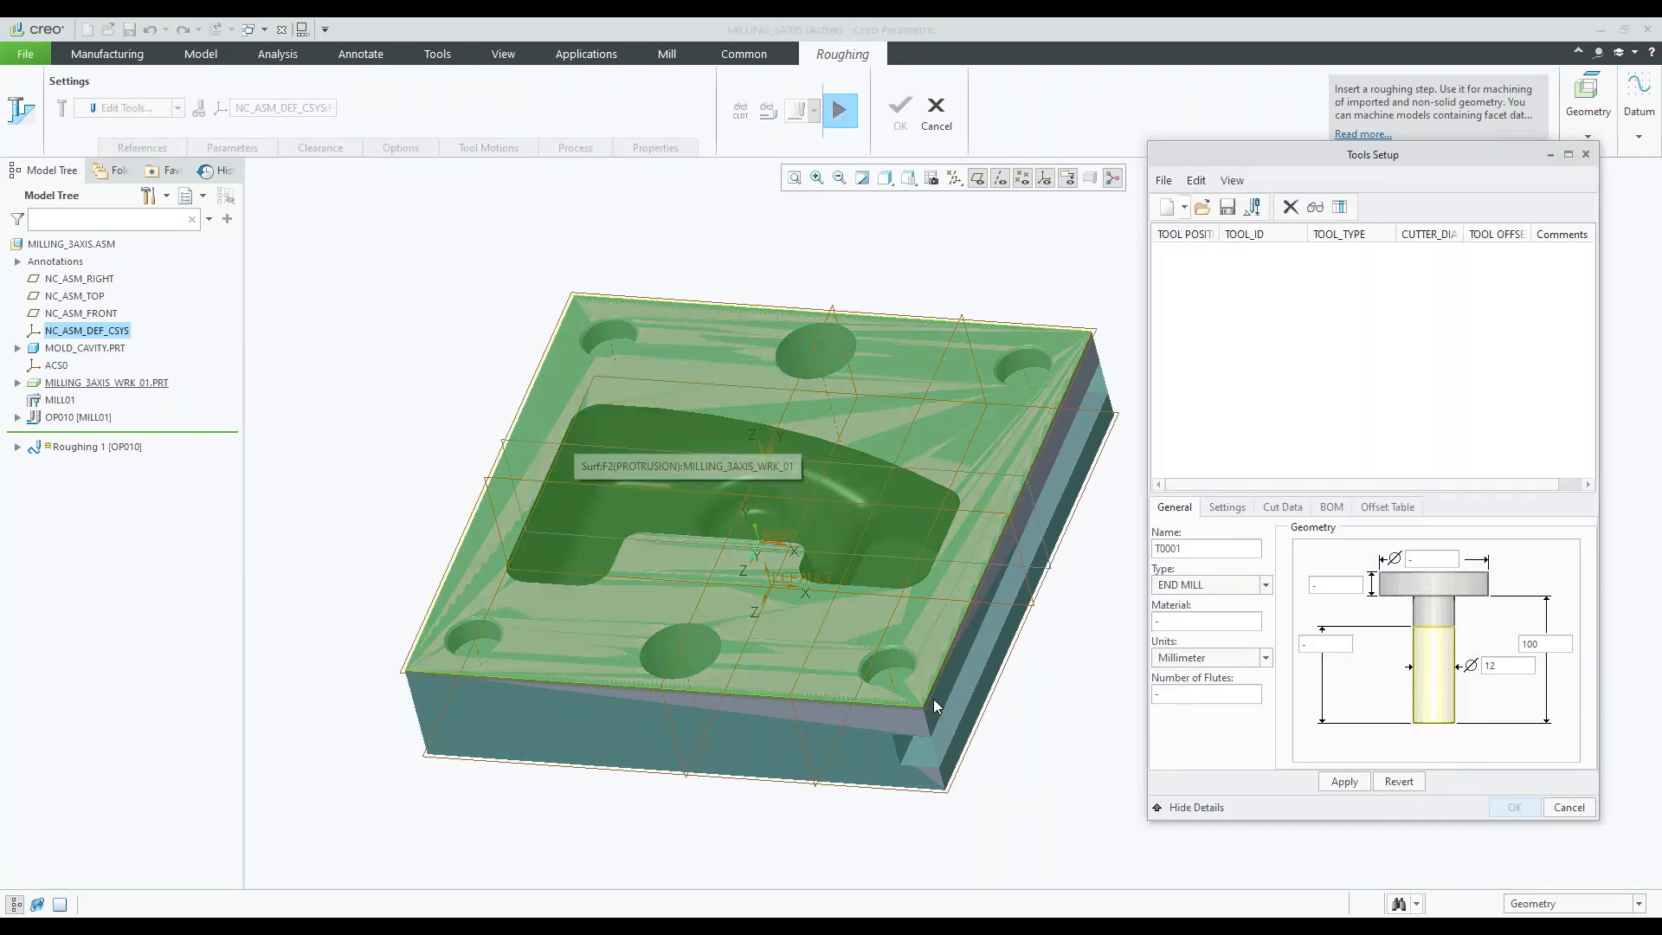
pyautogui.doubleClick(1502, 666)
pyautogui.write('2')
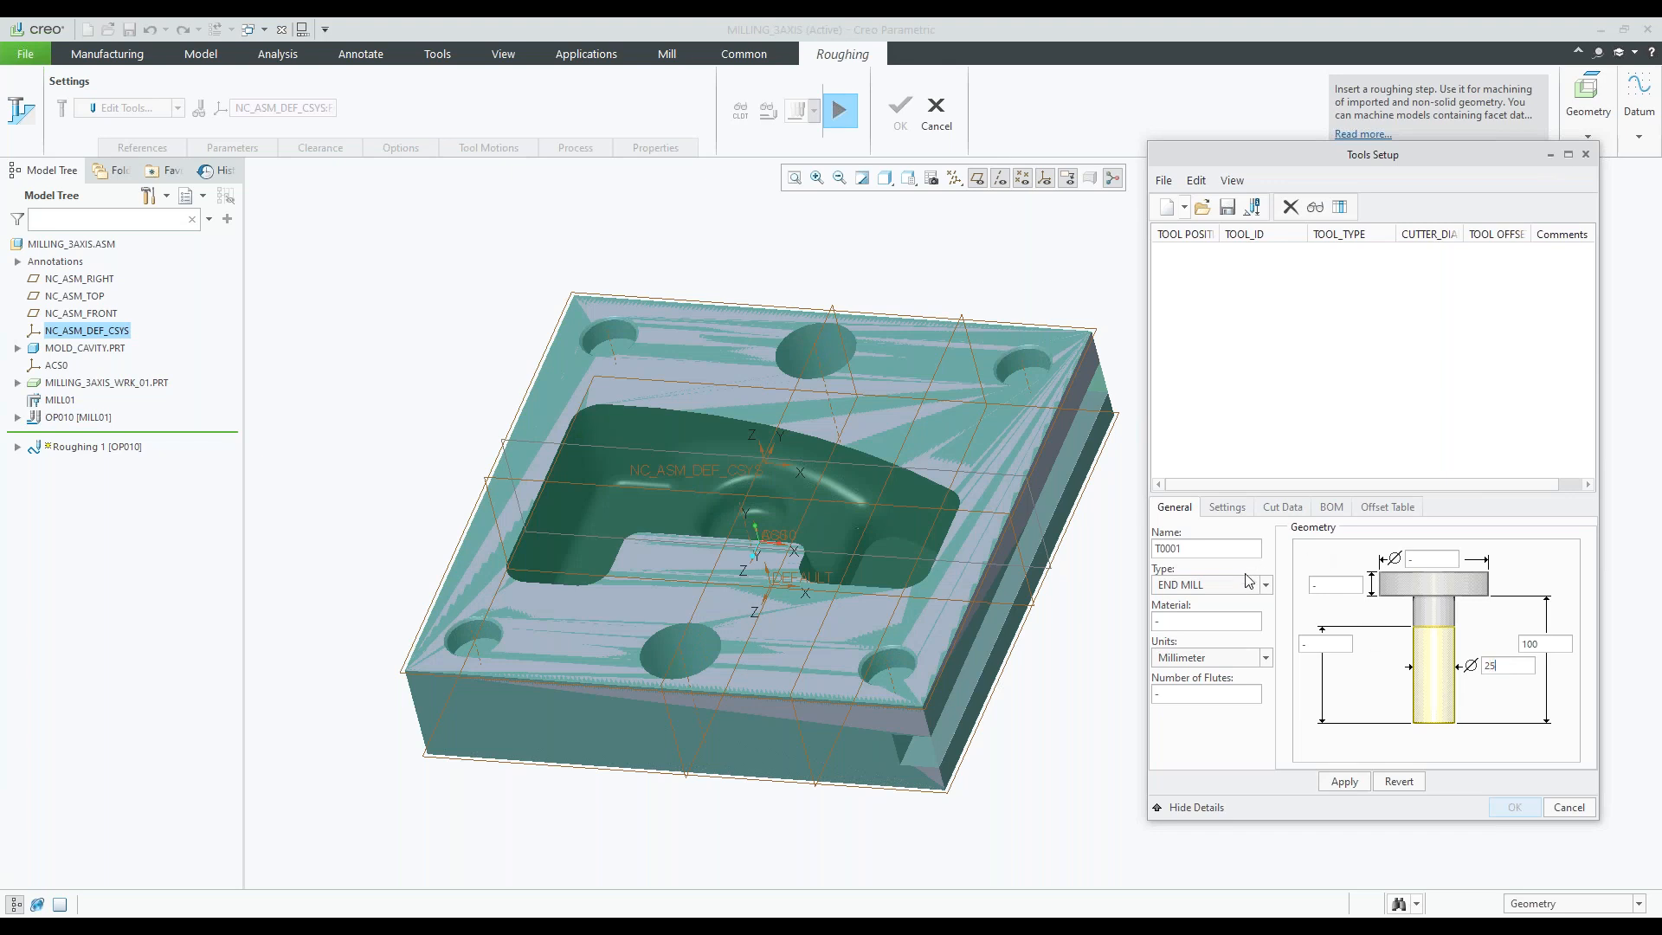
# - Name the new end mill End_mill_25, set its cutting length to 50 mm and add it to the tool list
pyautogui.doubleClick(1202, 550)
pyautogui.write('End_mill_25')
pyautogui.click(1327, 643)
pyautogui.write('50')
pyautogui.click(1554, 644)
pyautogui.click(1341, 782)
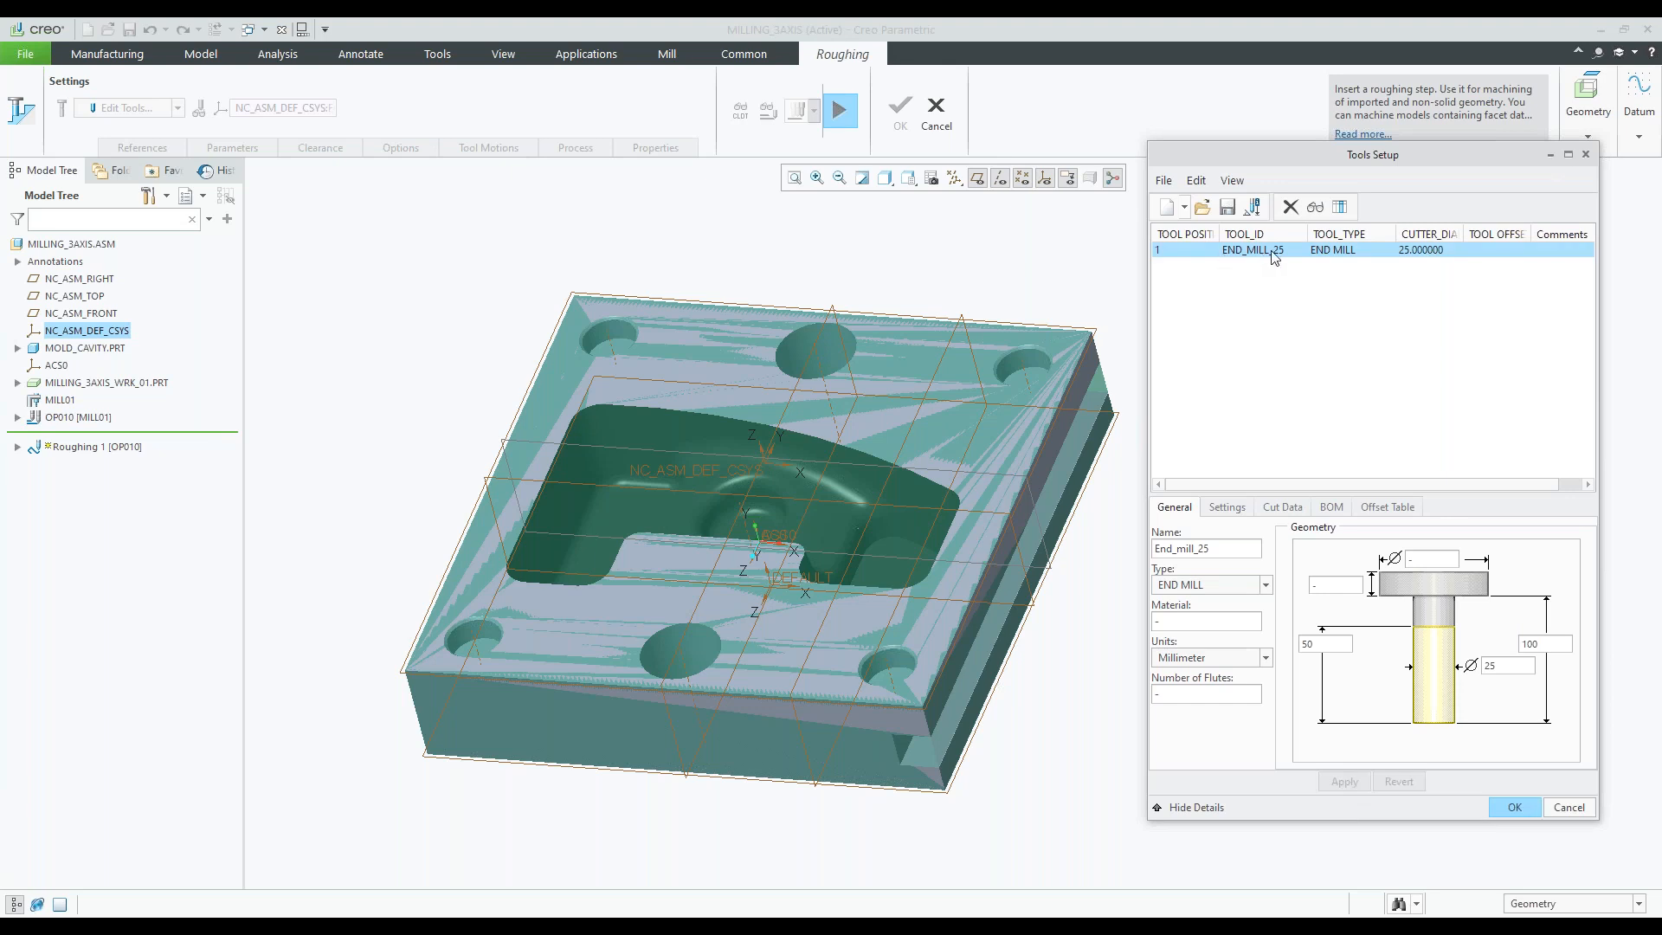
# - Set the End_mill_25 tool's offset number to 1, confirm the changed tool description and finish the tool setup
pyautogui.click(1227, 509)
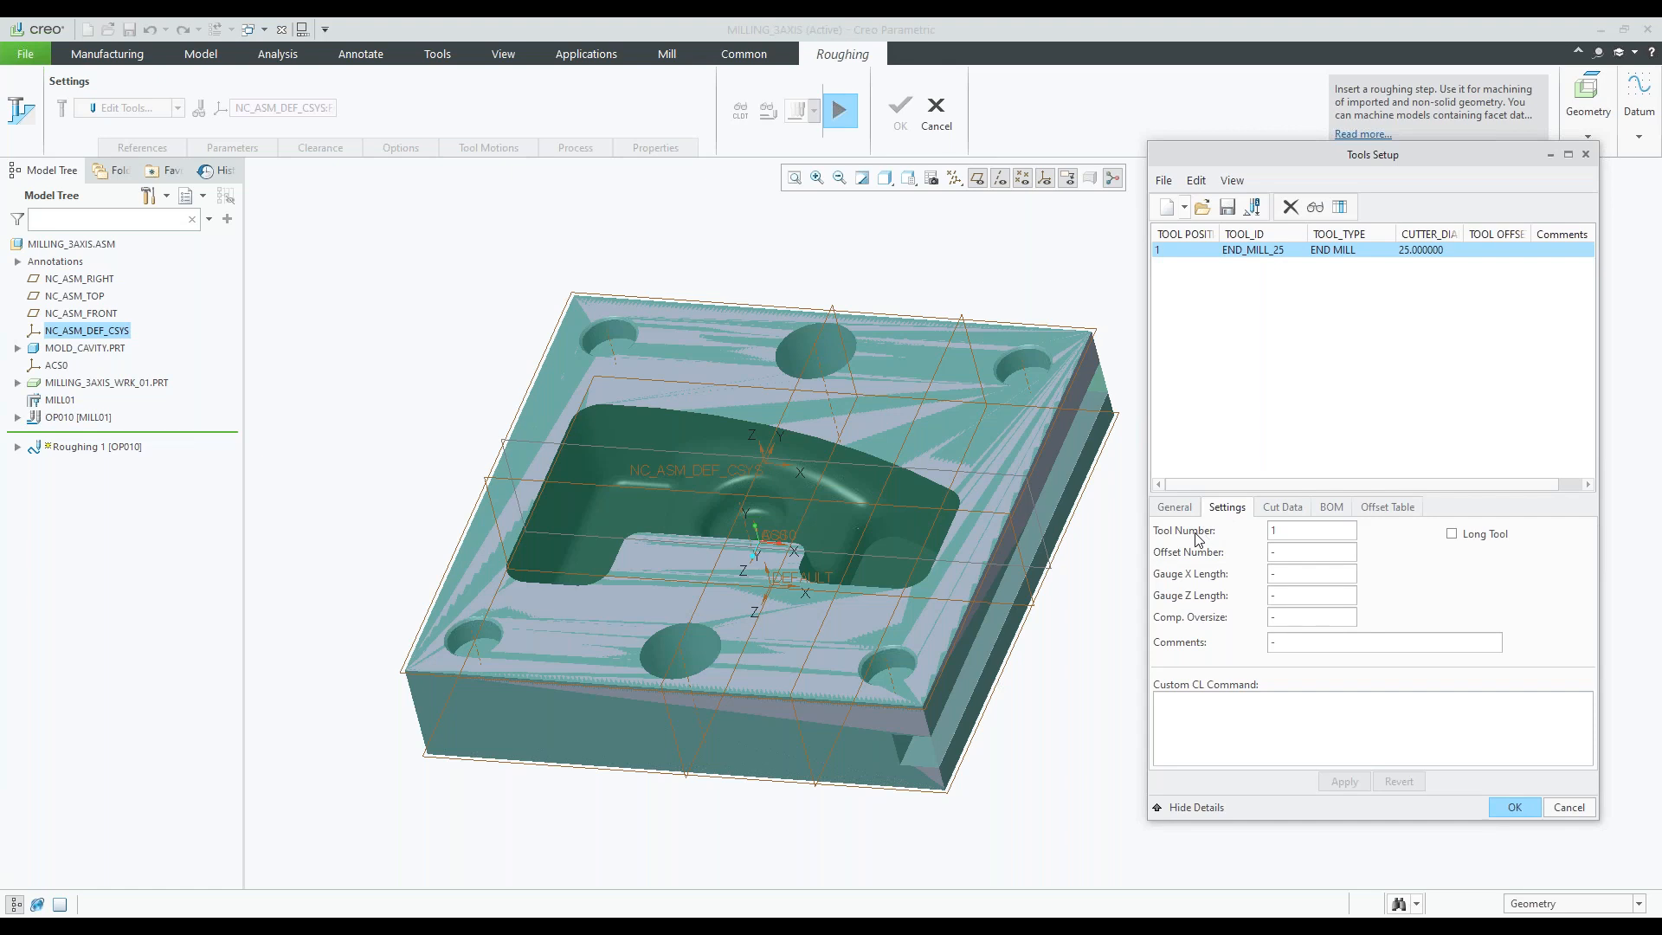
pyautogui.click(1278, 552)
pyautogui.write('1')
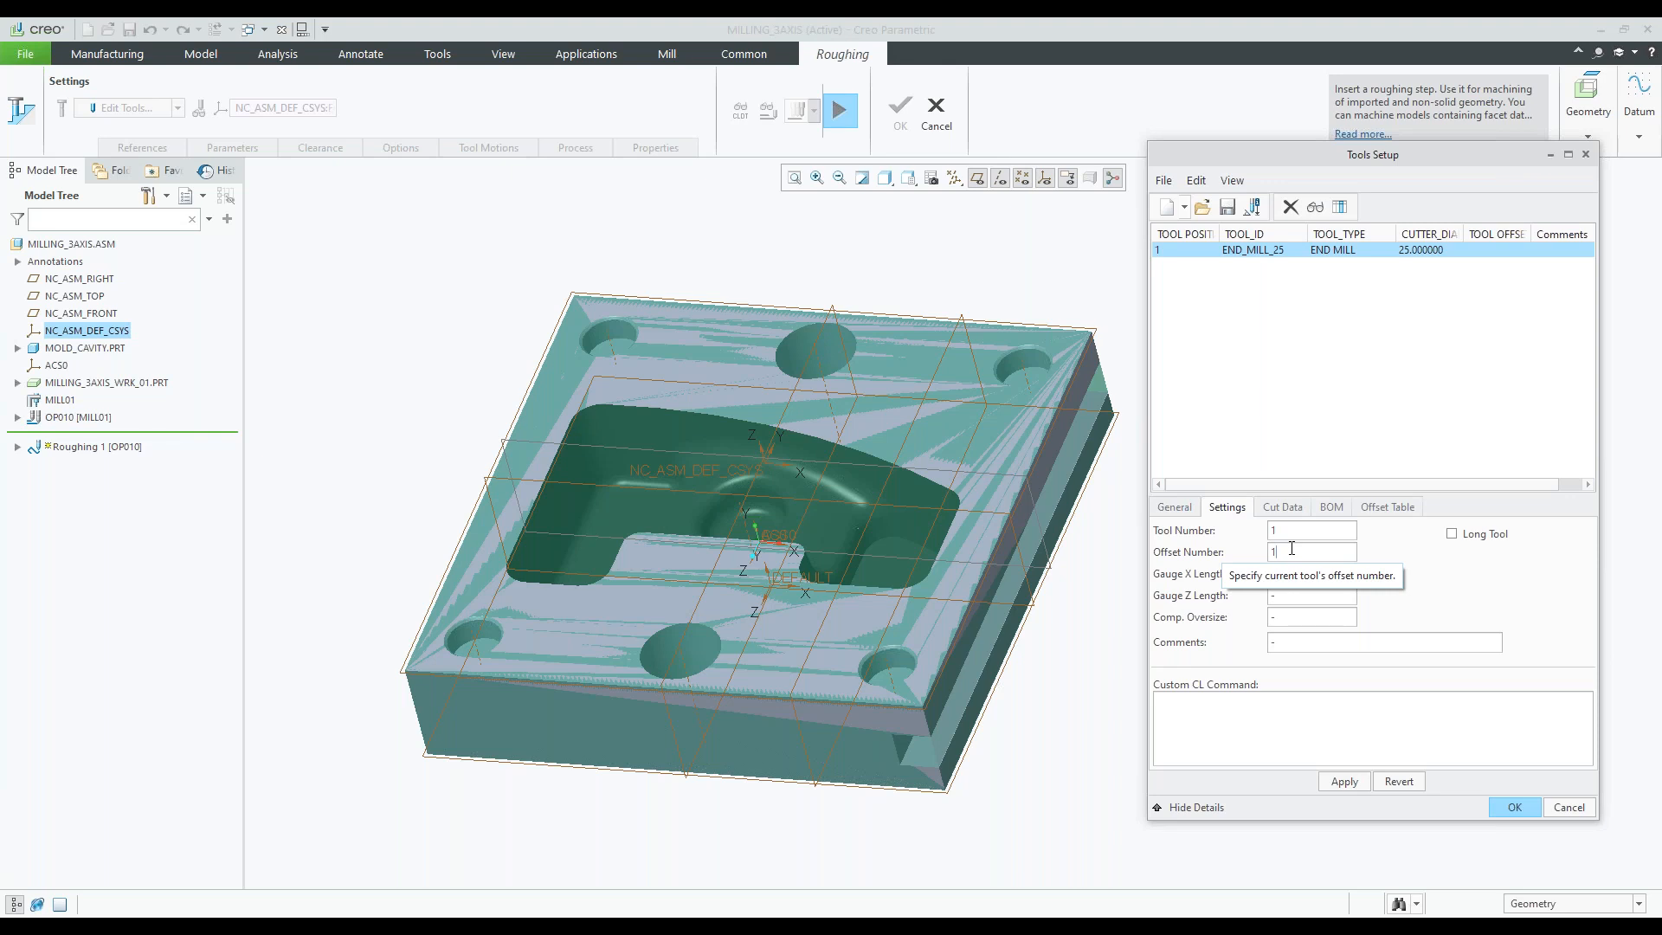
pyautogui.click(1175, 507)
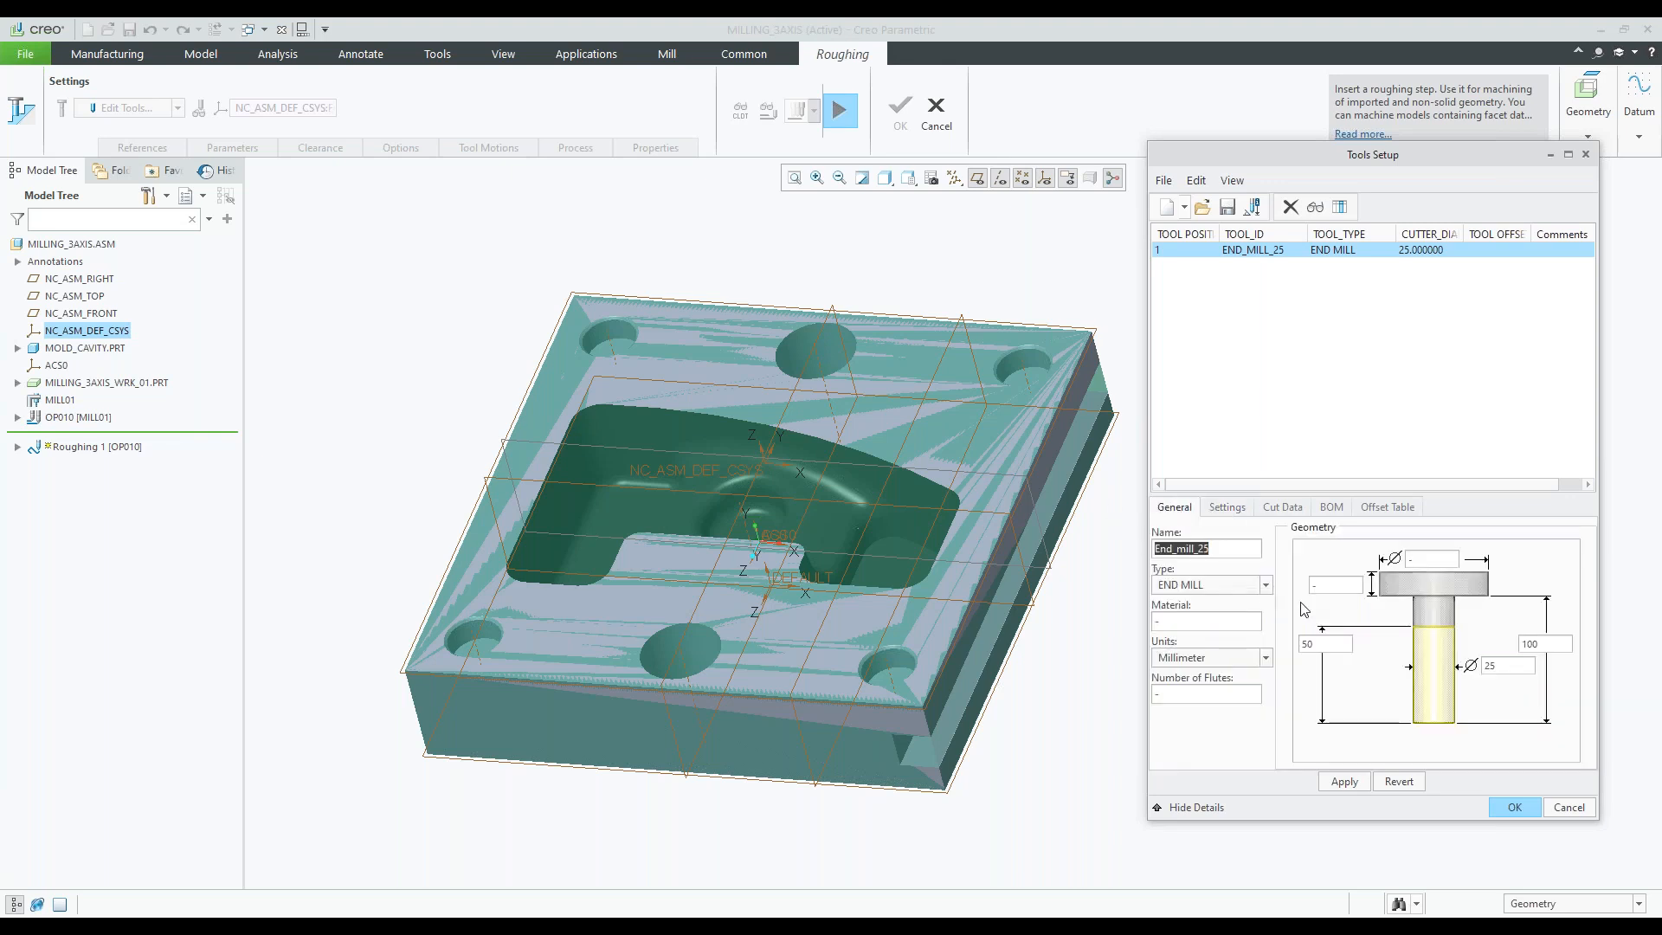
pyautogui.click(1344, 782)
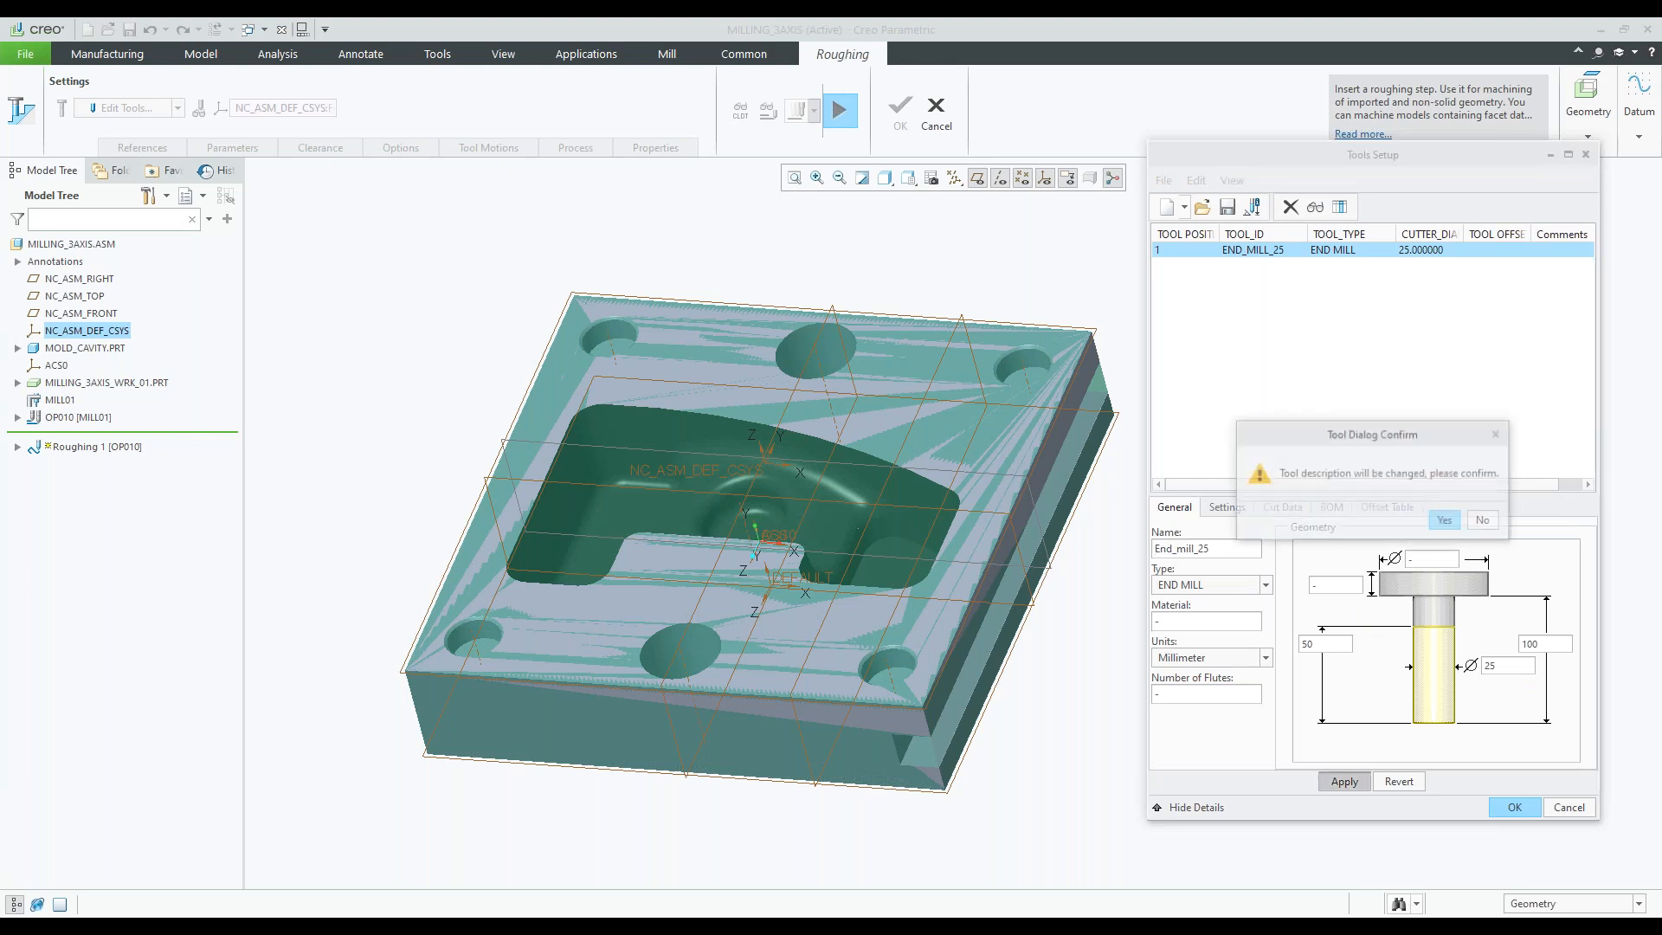
pyautogui.click(1445, 520)
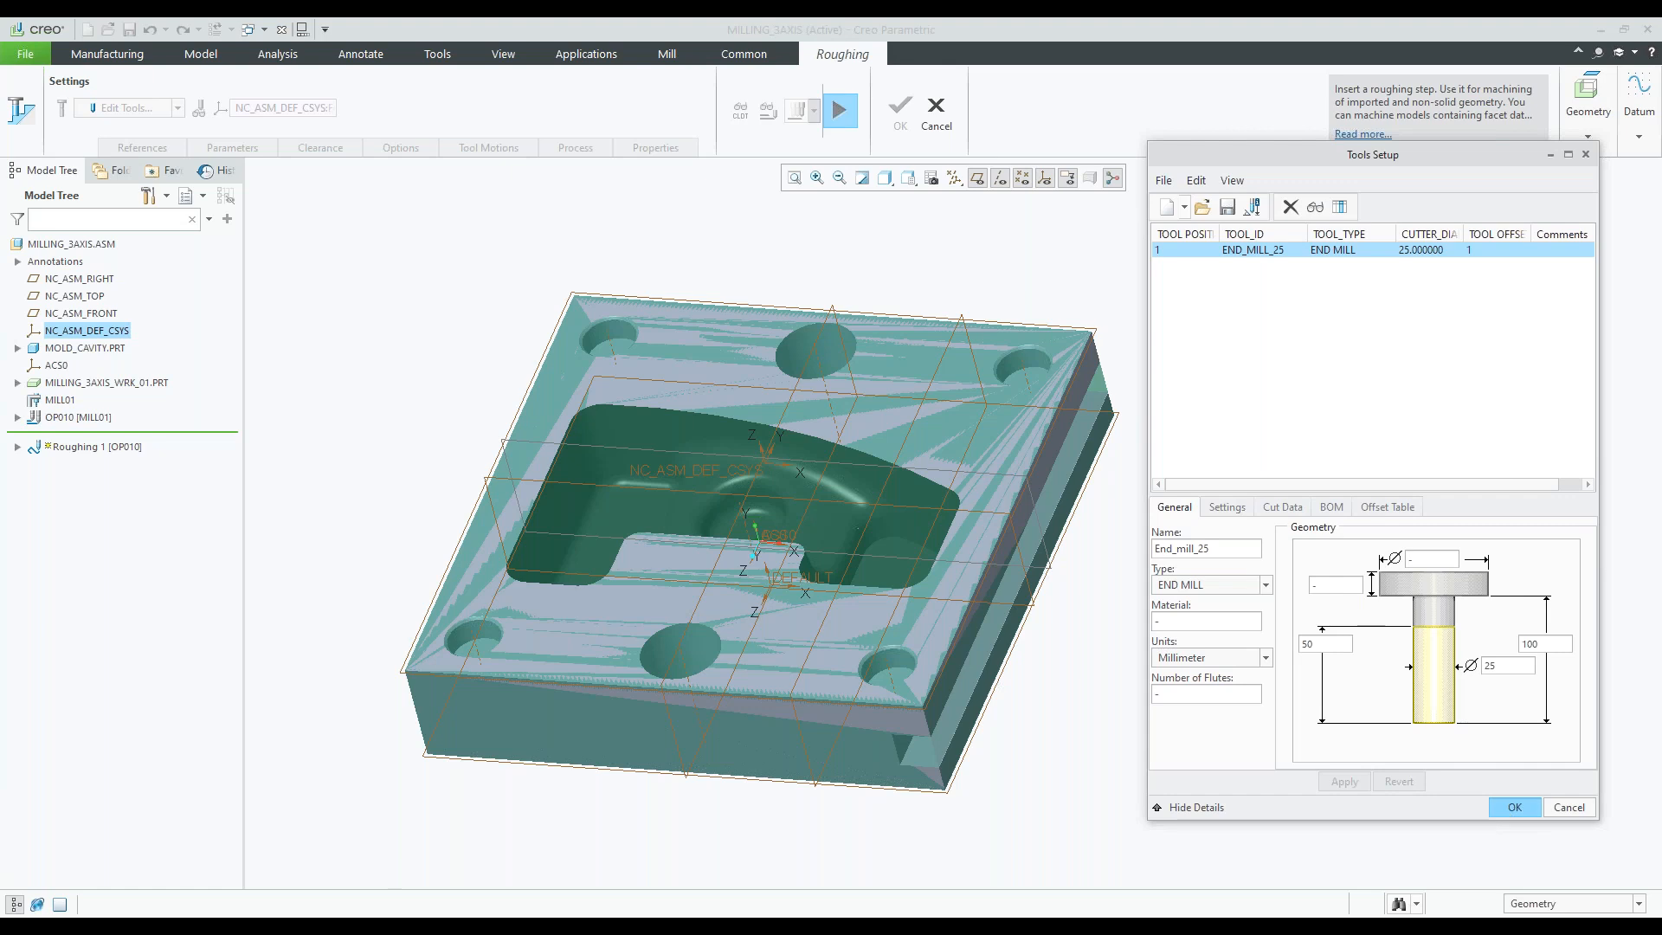
pyautogui.click(1514, 807)
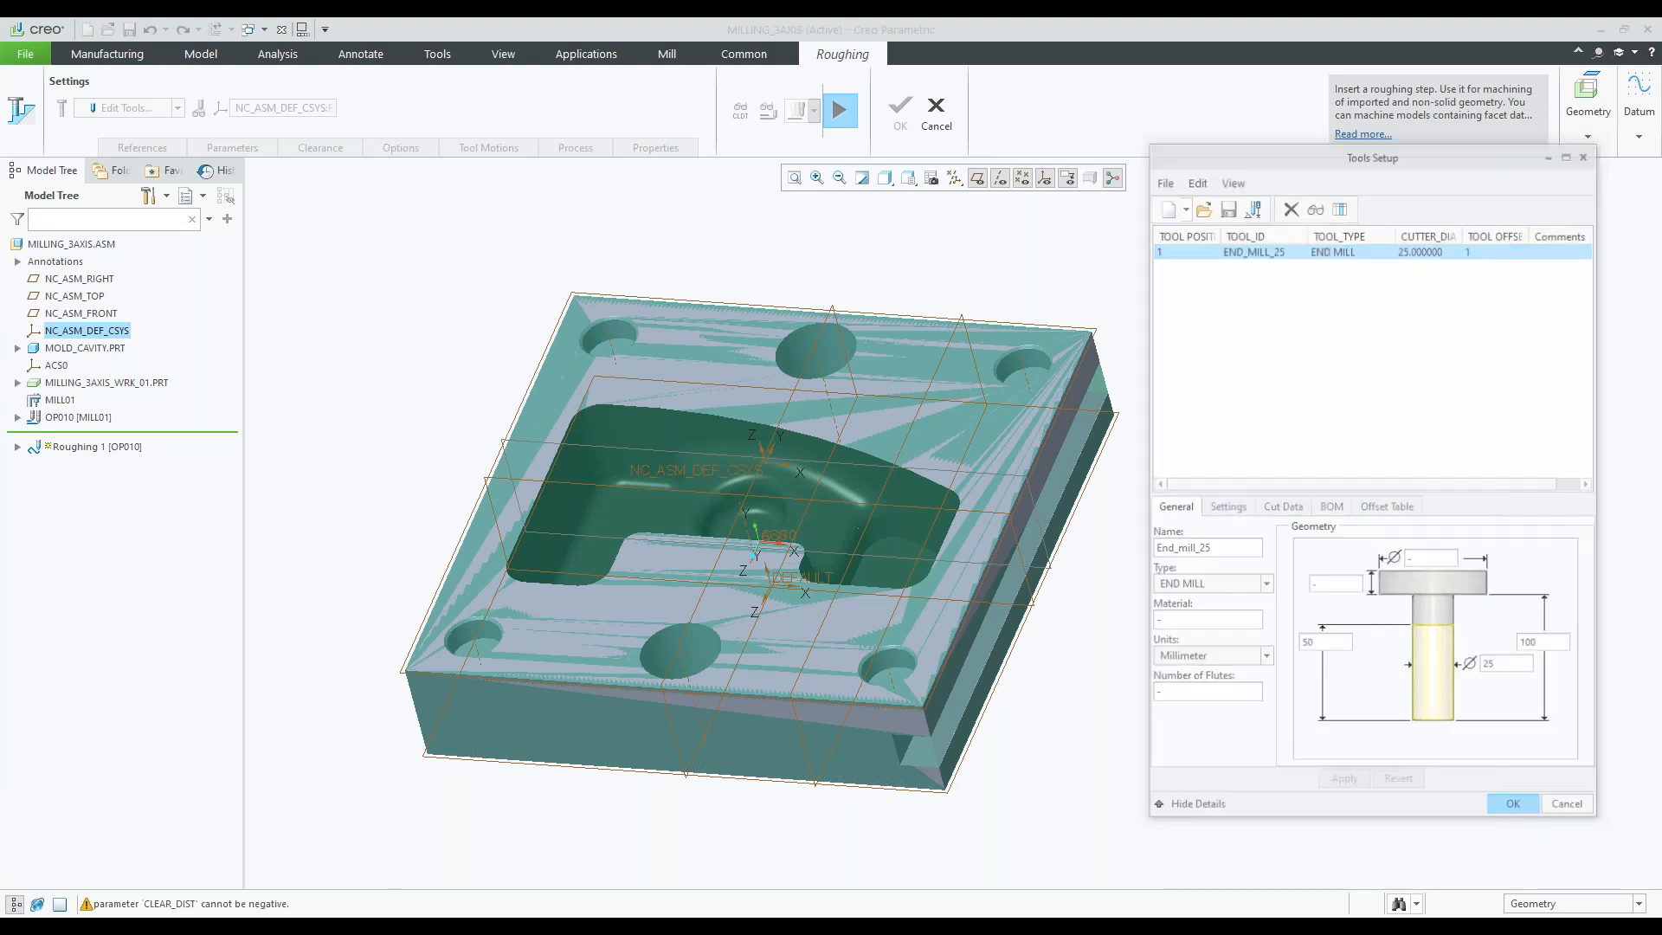
# - Create a mill window for the Roughing sequence and pick the mold cavity's top face as its window plane
pyautogui.click(151, 145)
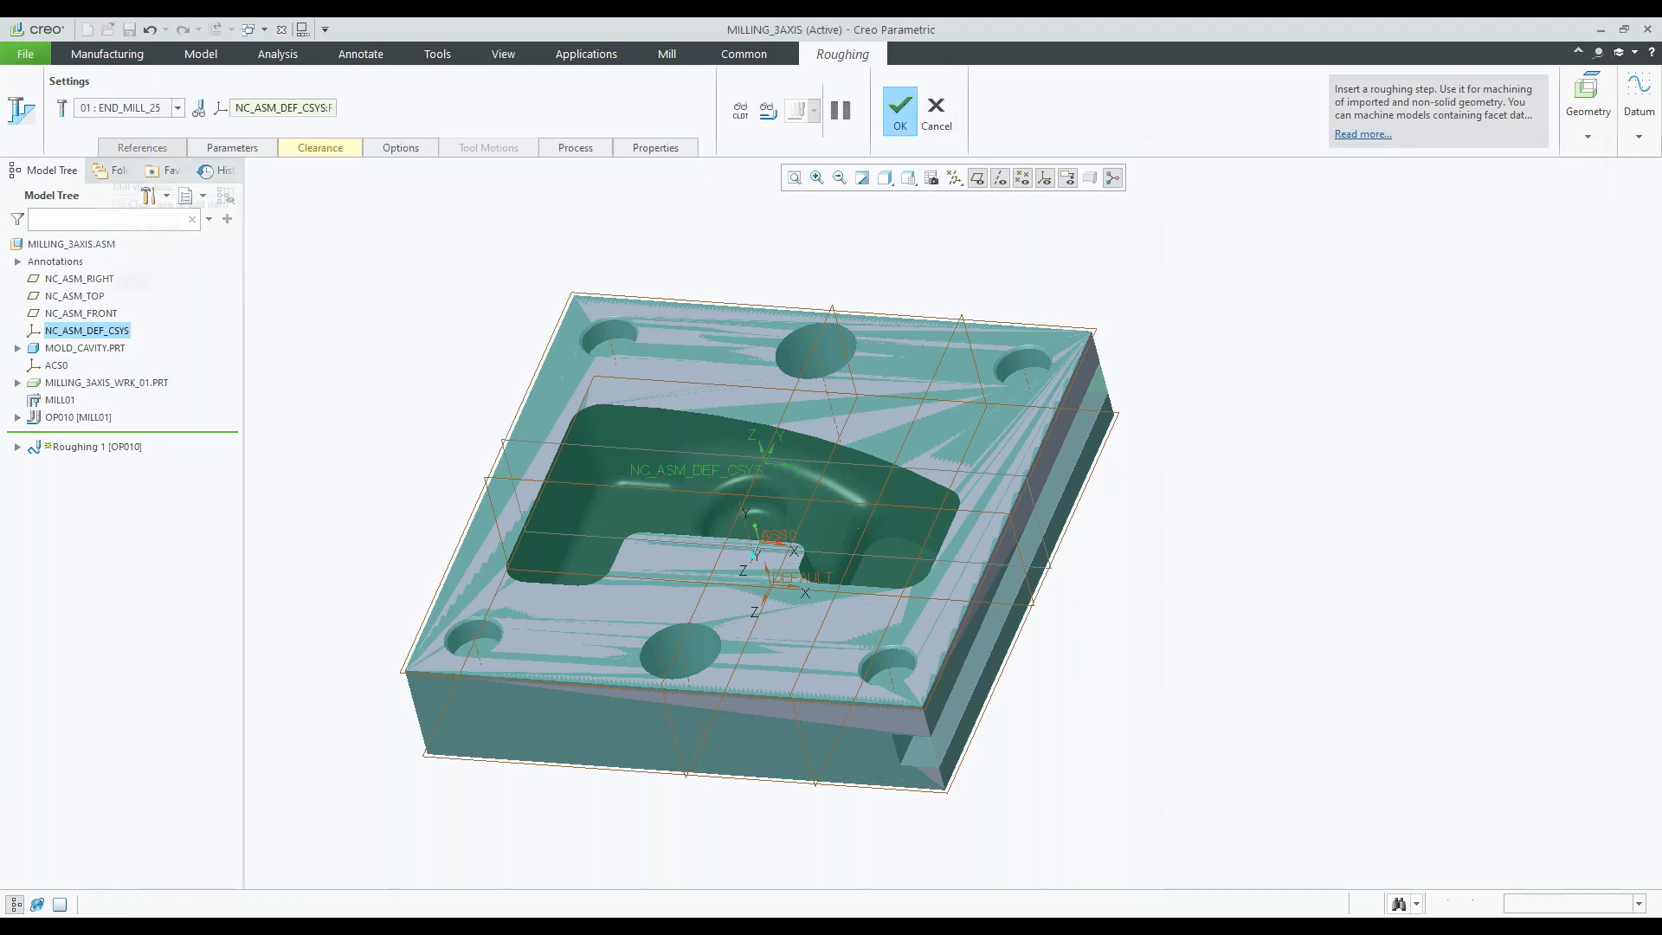
pyautogui.click(163, 206)
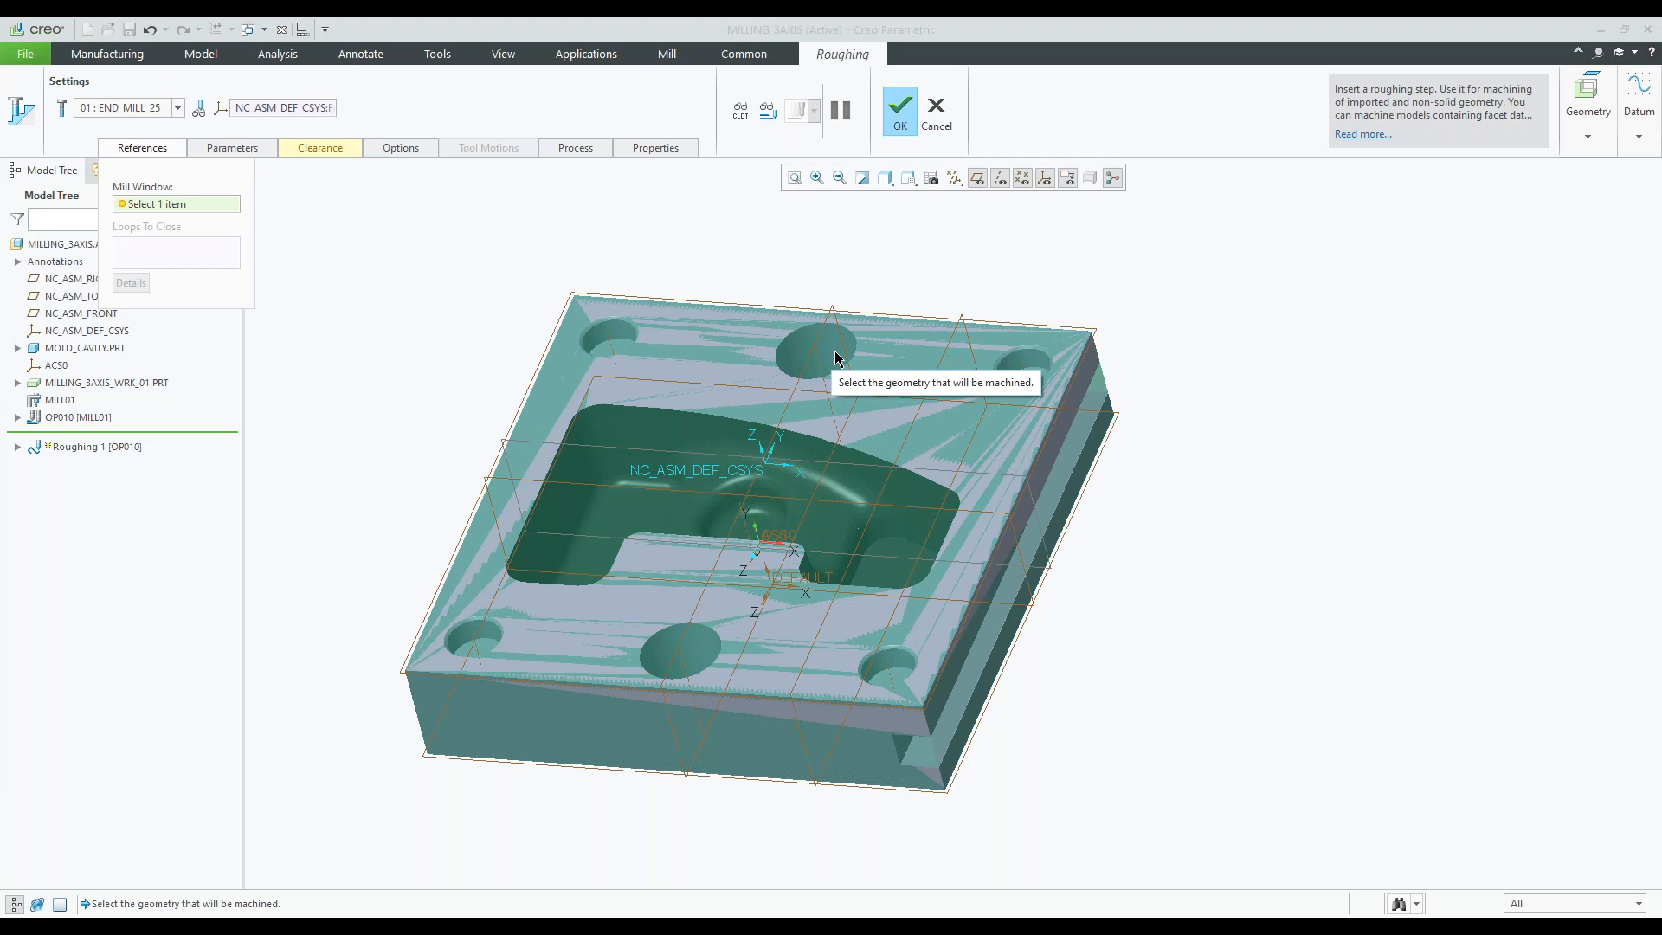
pyautogui.click(1588, 140)
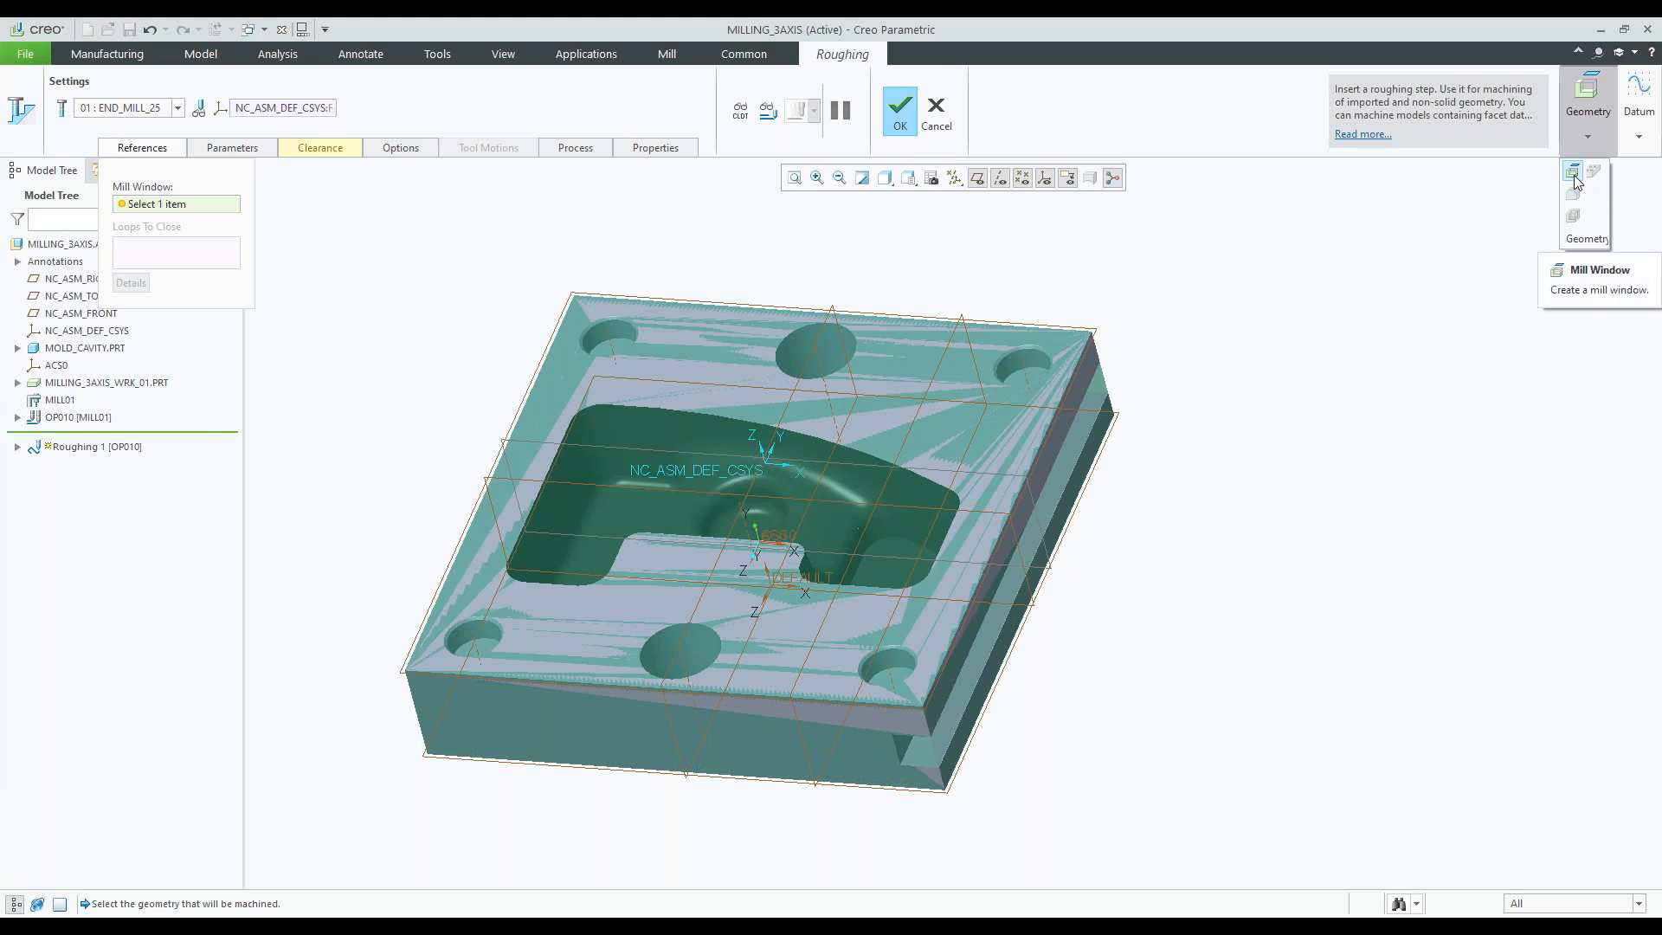
pyautogui.click(1573, 173)
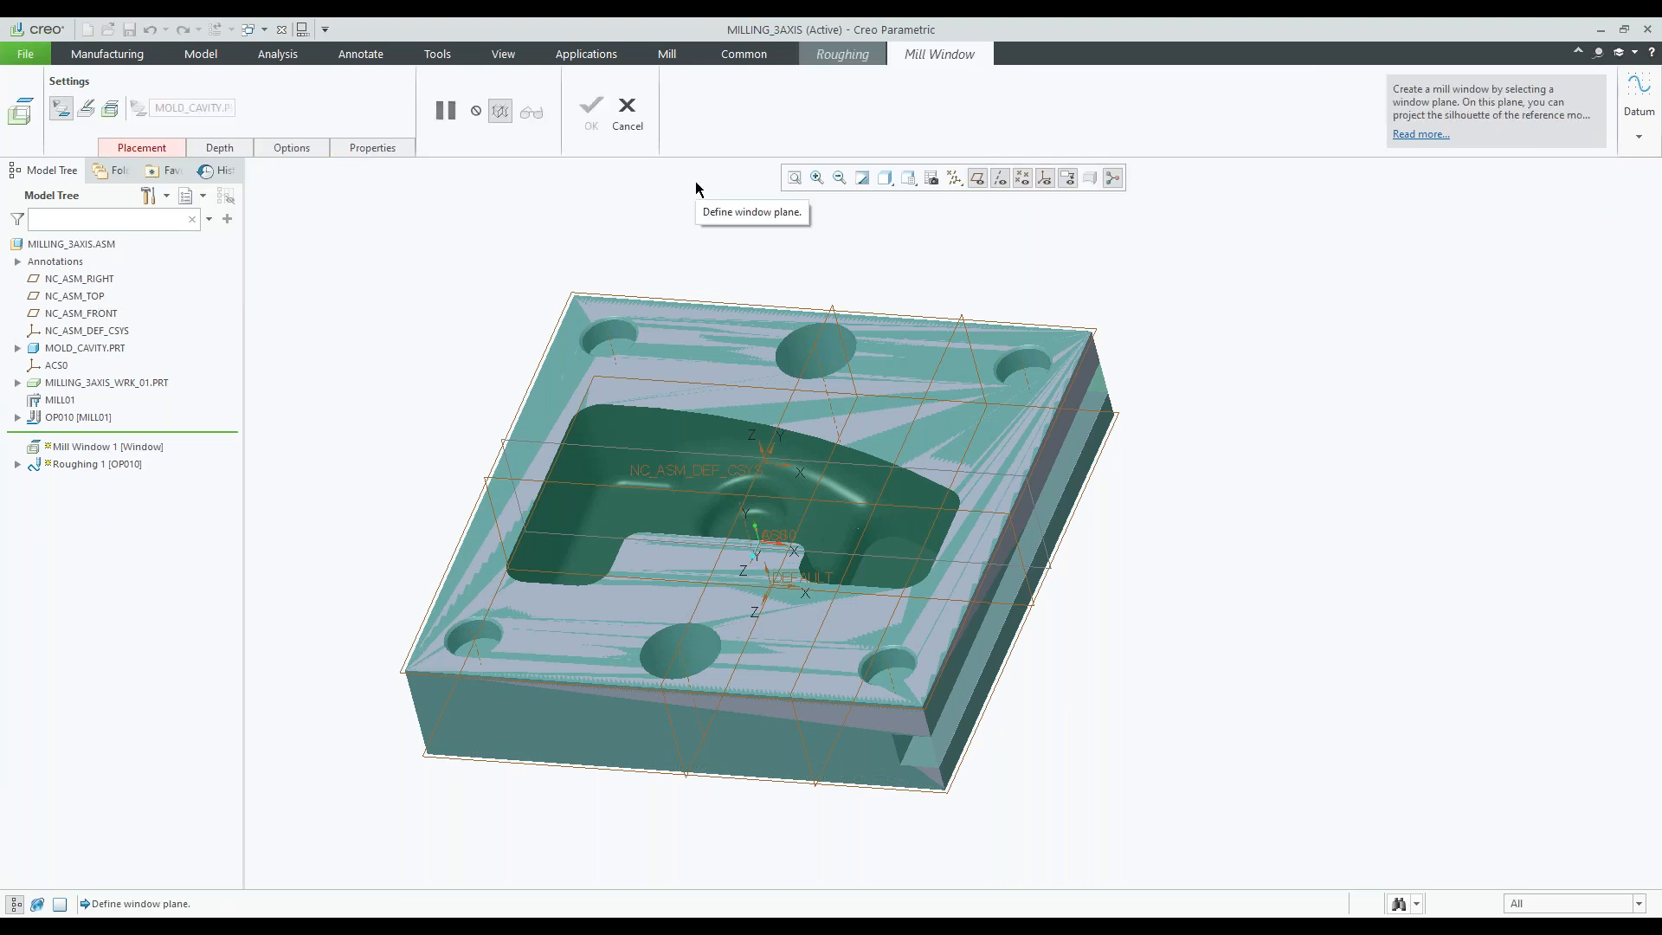
pyautogui.click(128, 145)
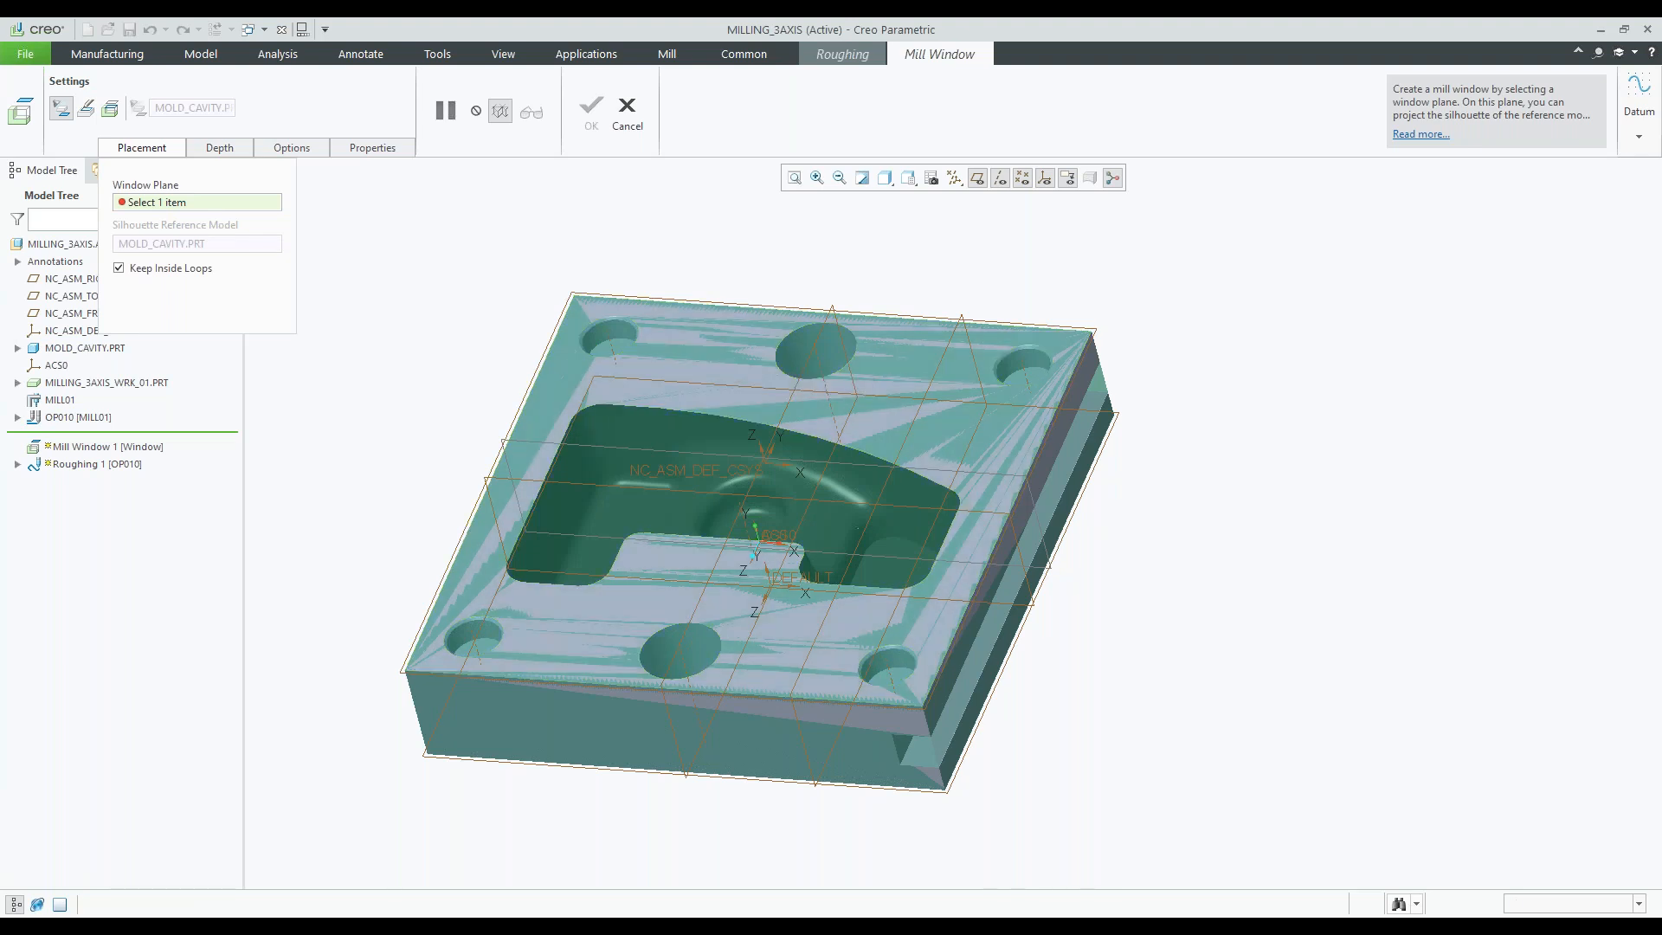
pyautogui.click(536, 454)
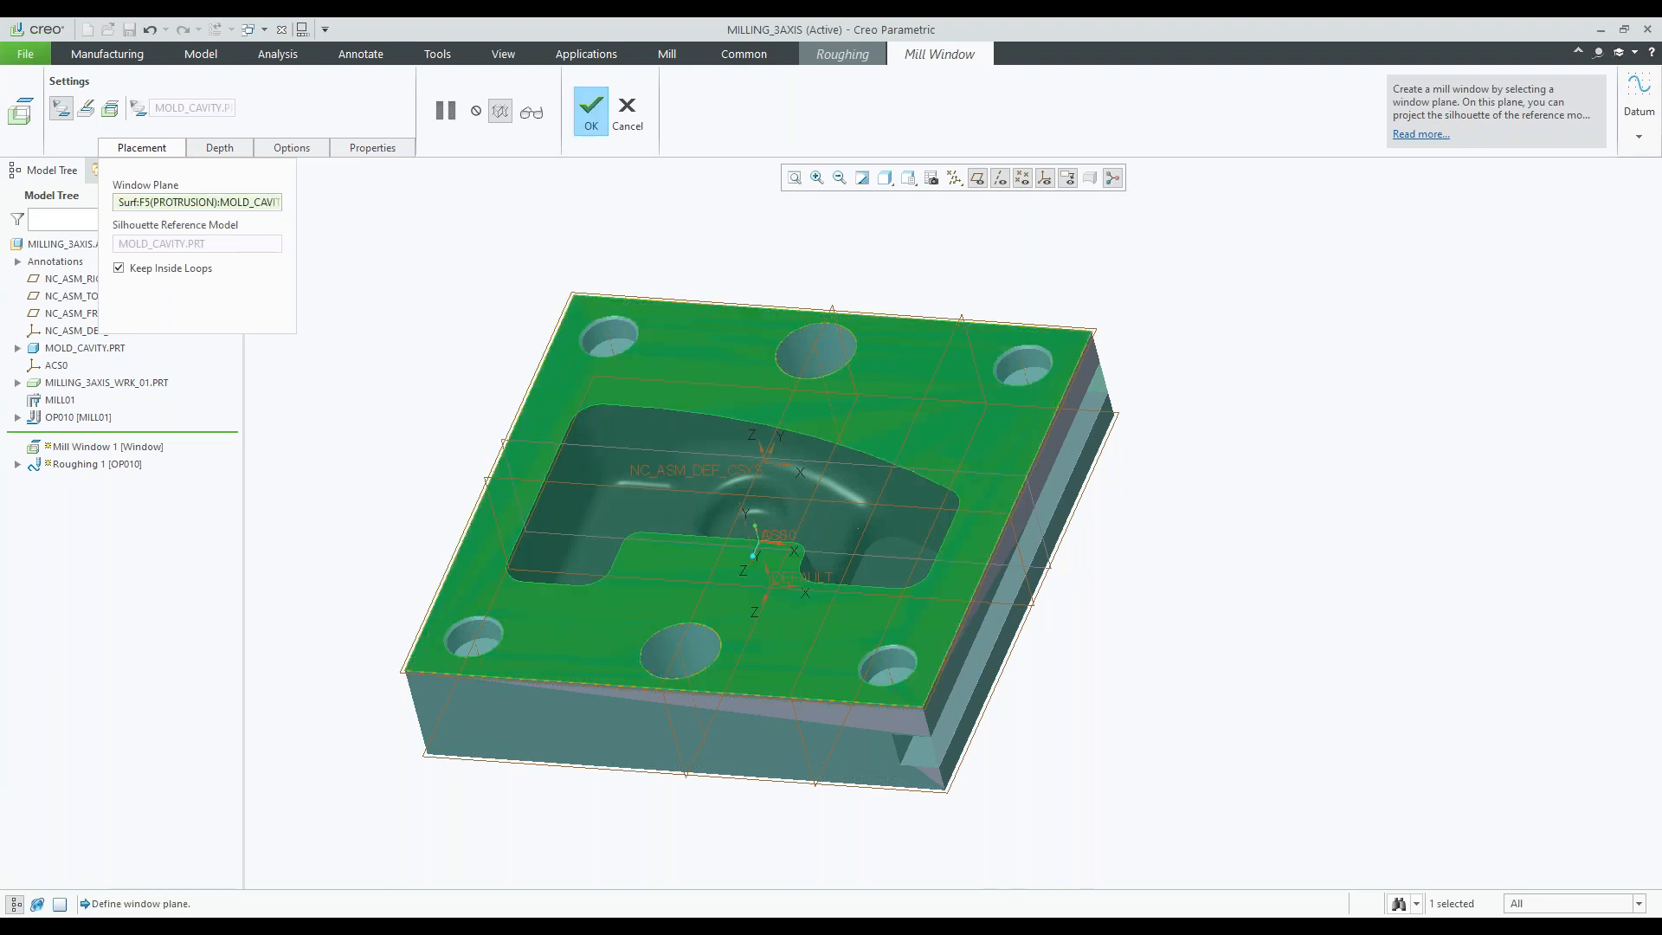
pyautogui.scroll(-3, 532, 413)
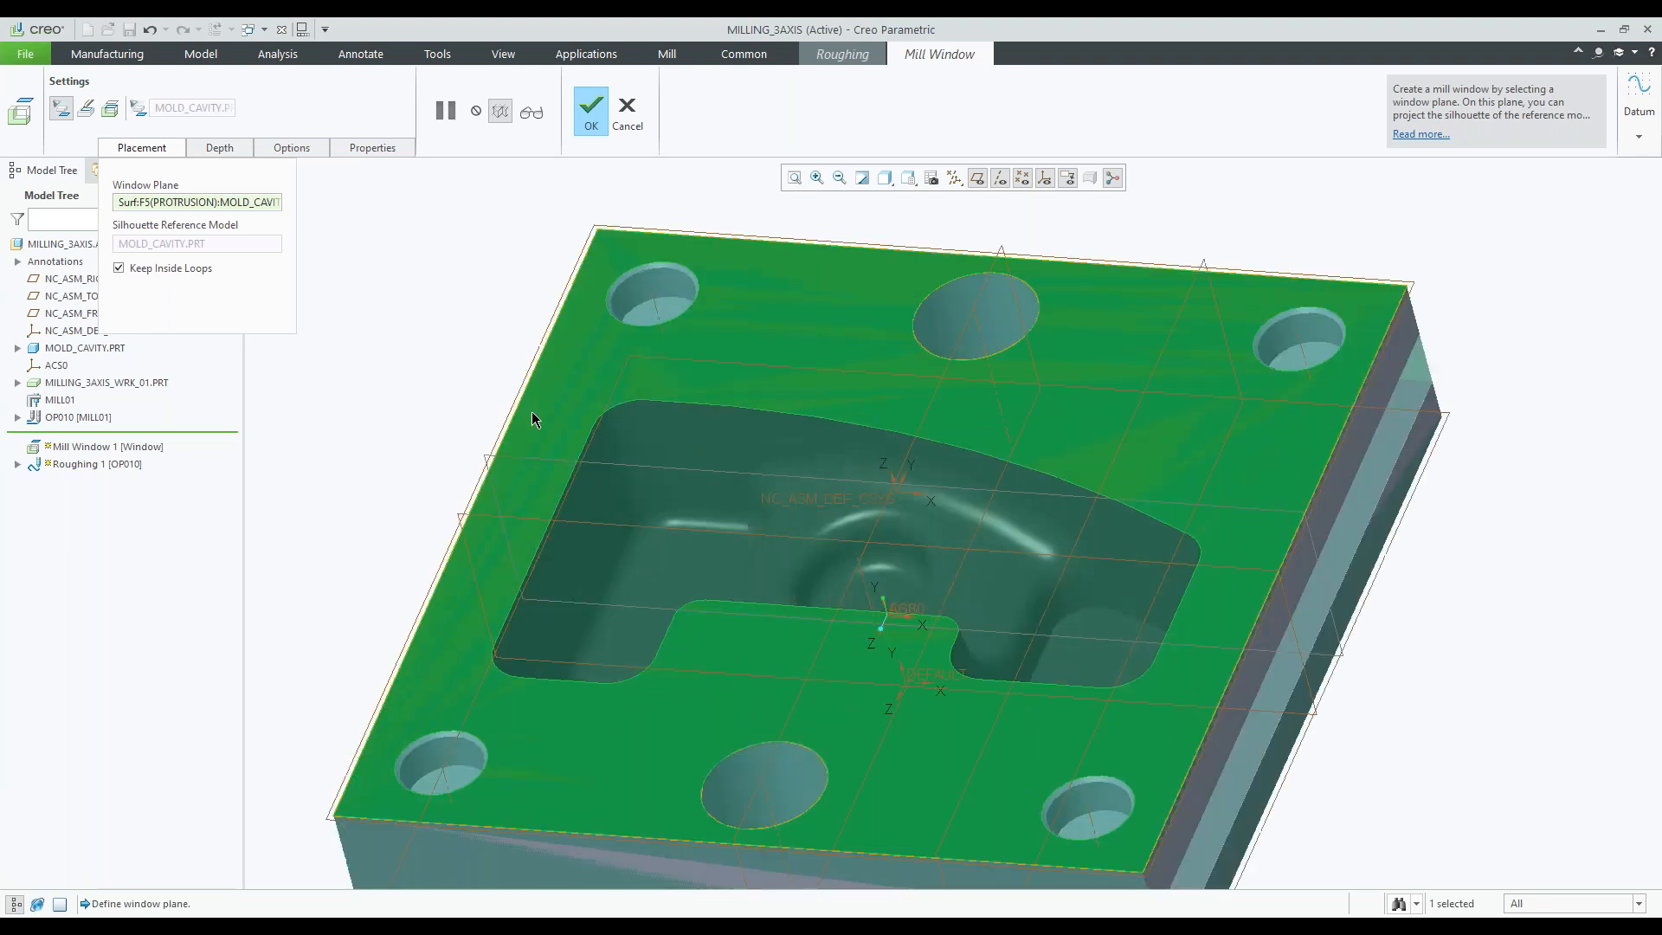
# - Switch the mill window to a chain boundary, with the workpiece's top face as window plane and the cavity's complete rim as chain
pyautogui.click(86, 108)
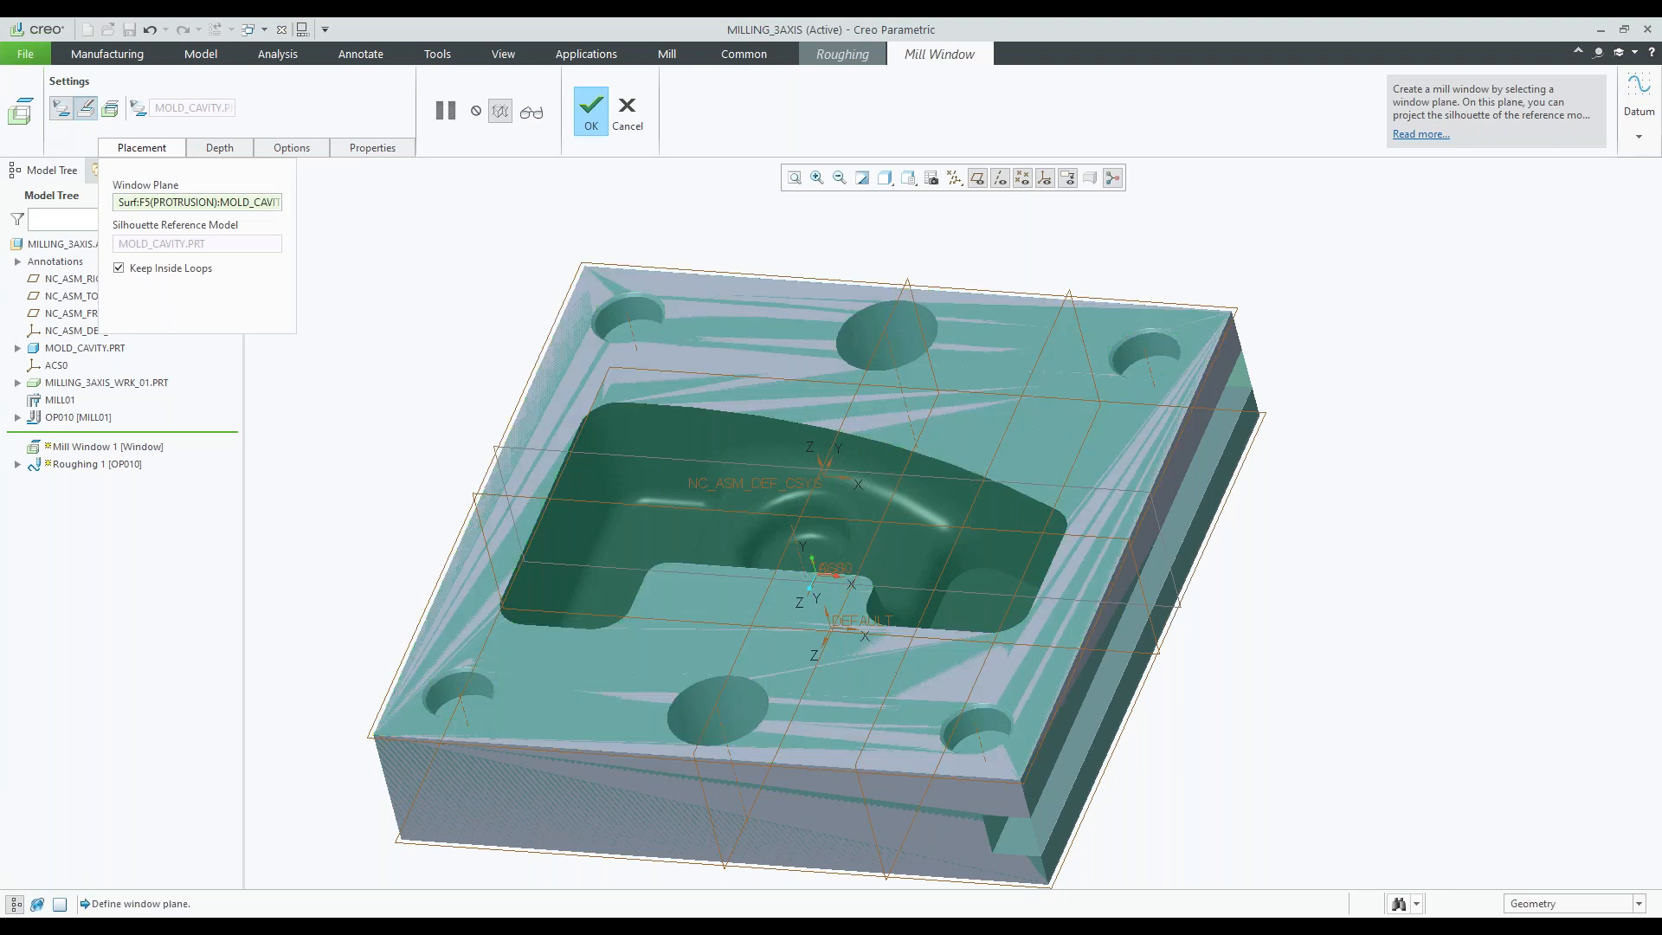
pyautogui.click(110, 109)
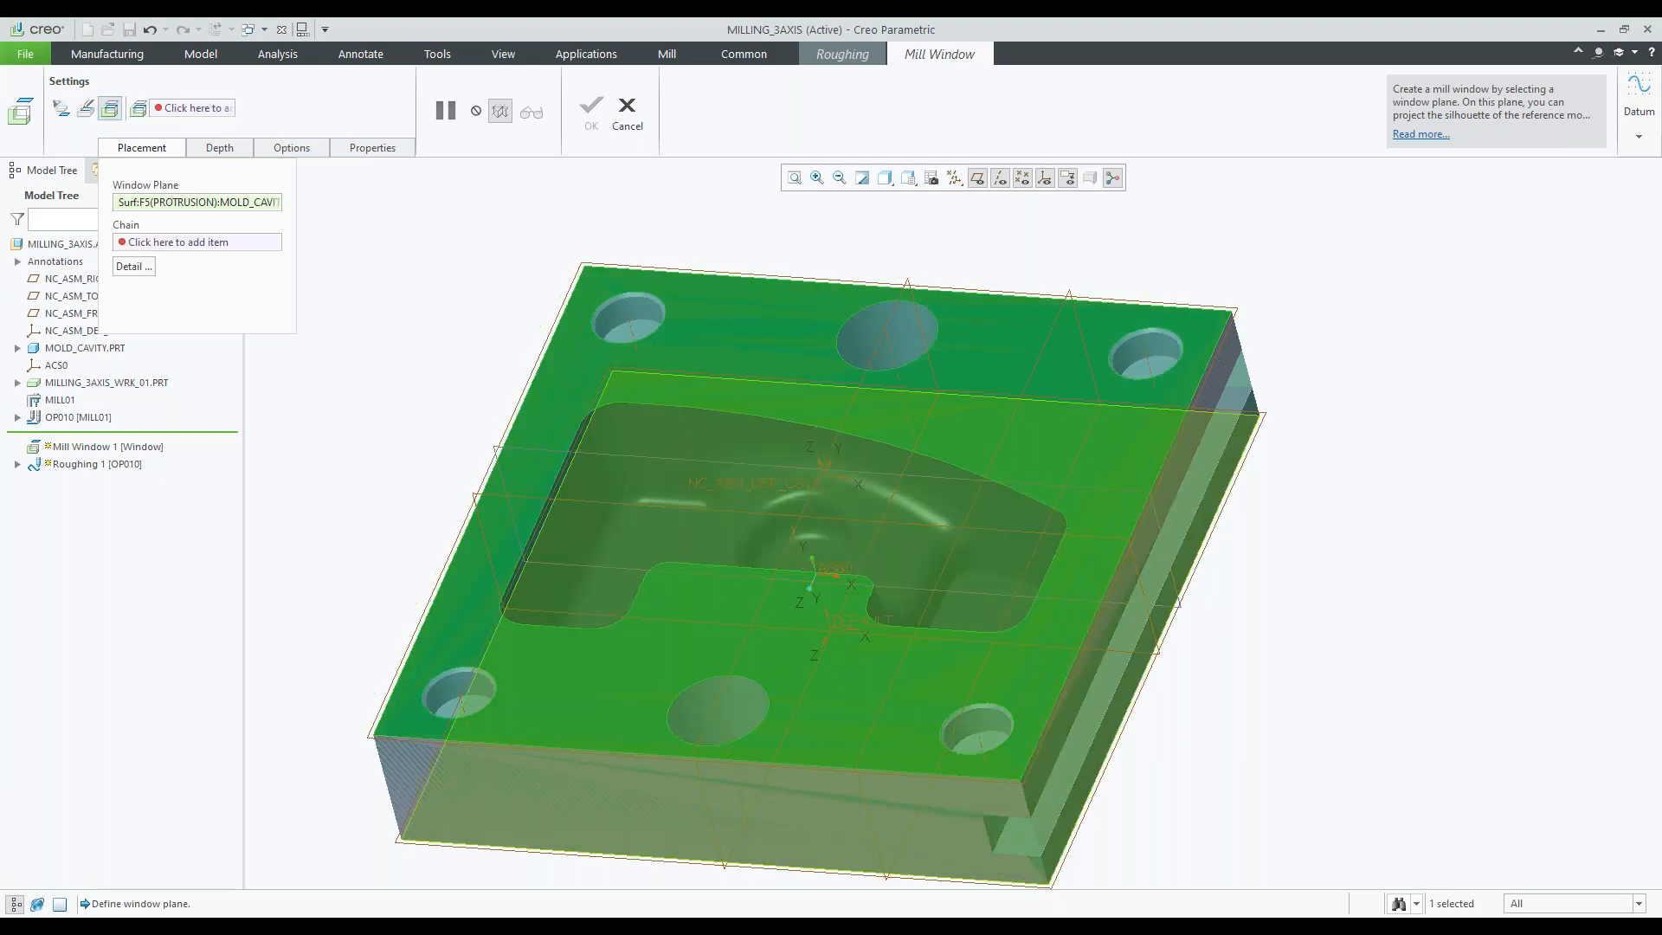
pyautogui.click(637, 397)
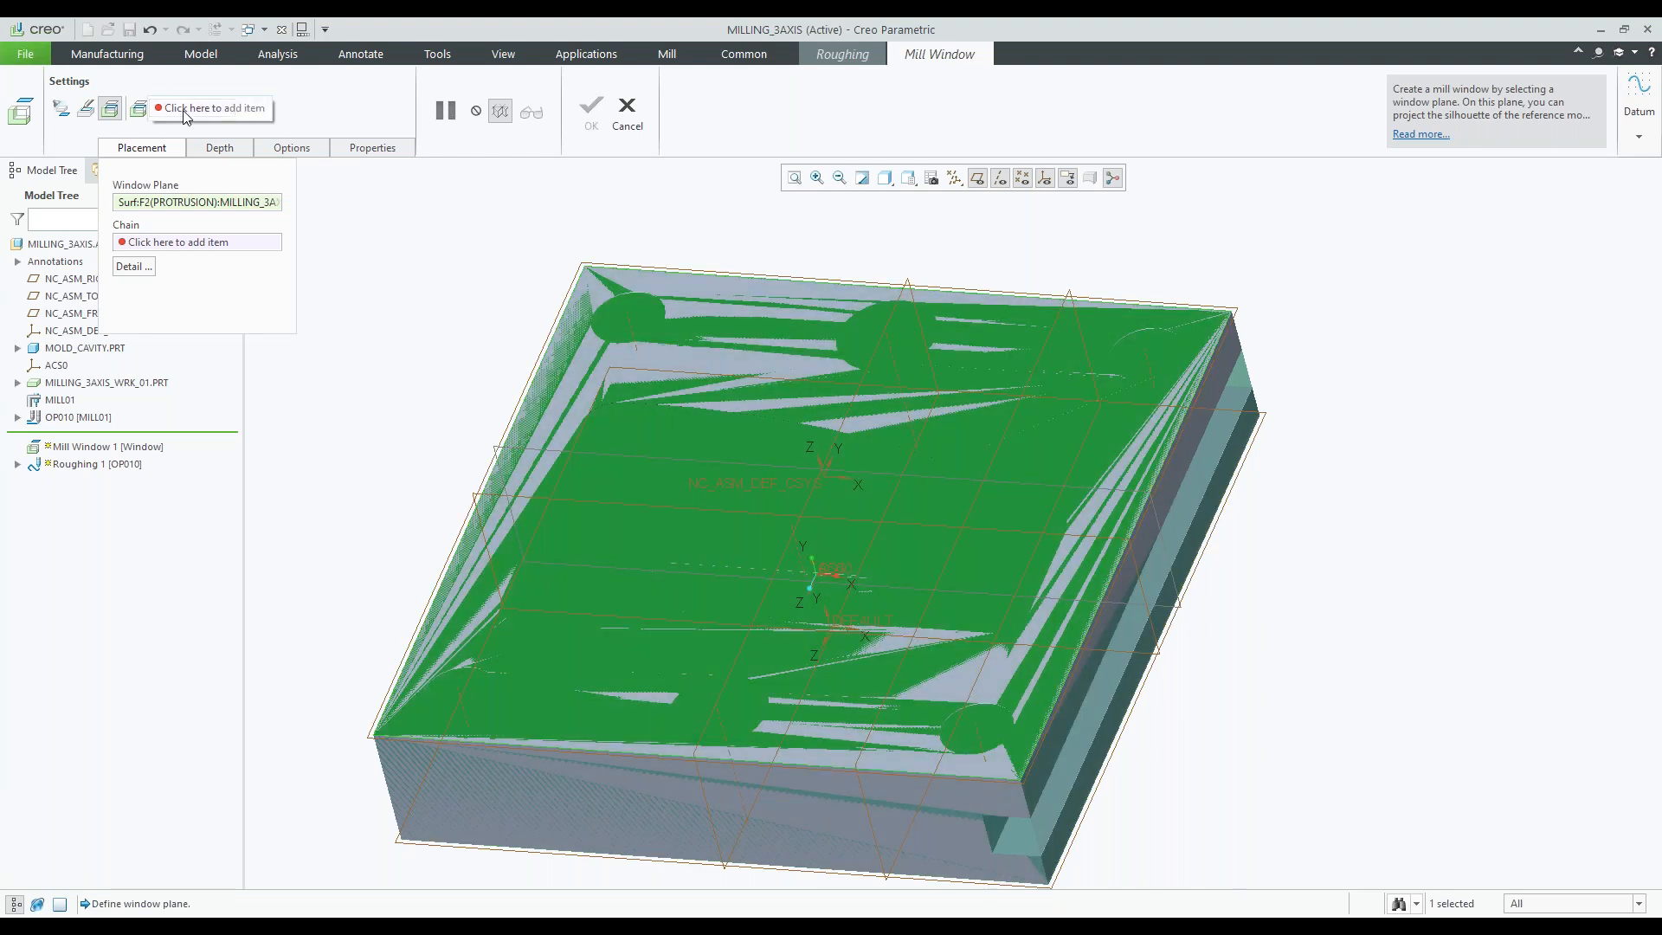
pyautogui.click(185, 109)
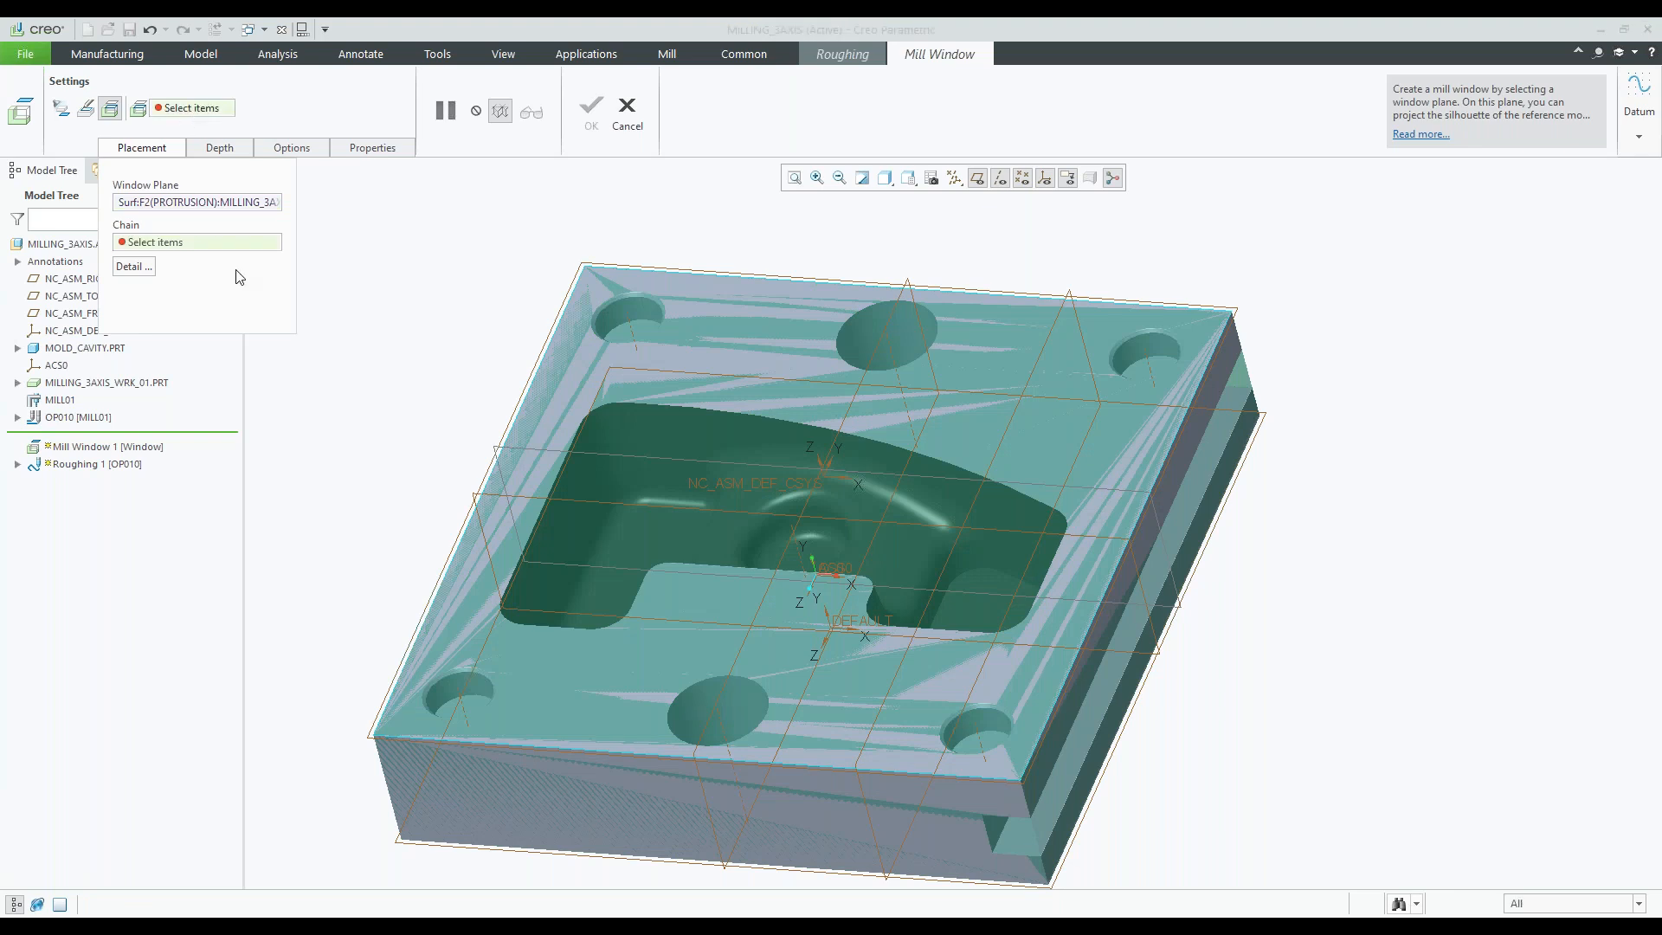
pyautogui.click(681, 404)
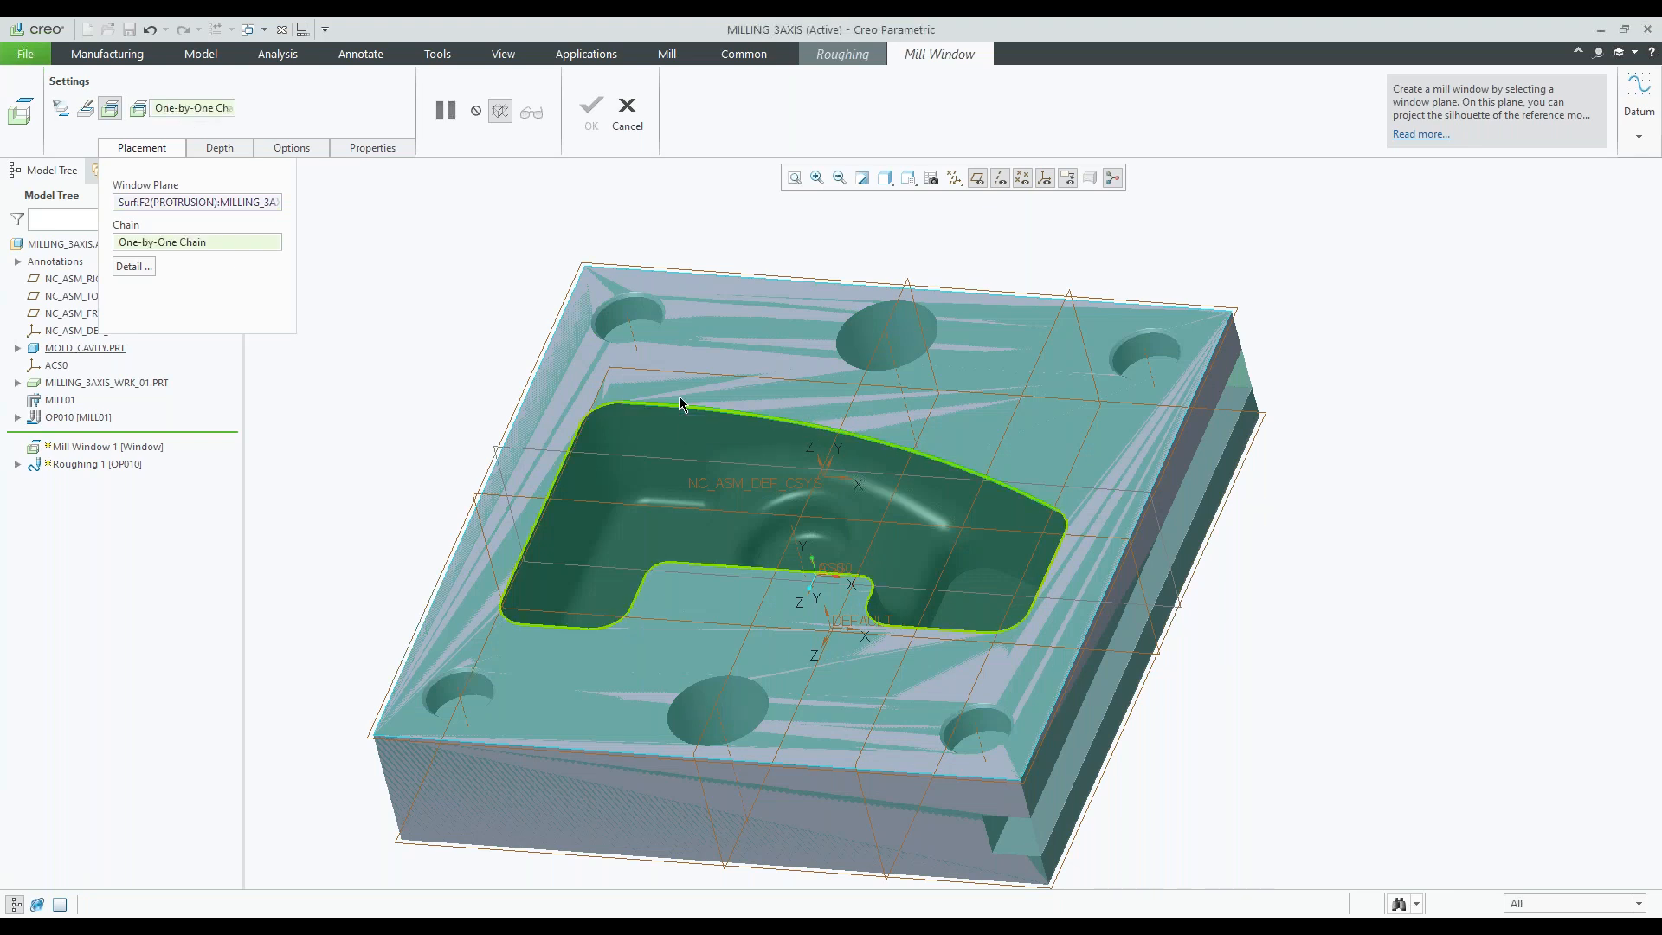
pyautogui.keyDown('shift'); pyautogui.click(681, 403); pyautogui.keyUp('shift')
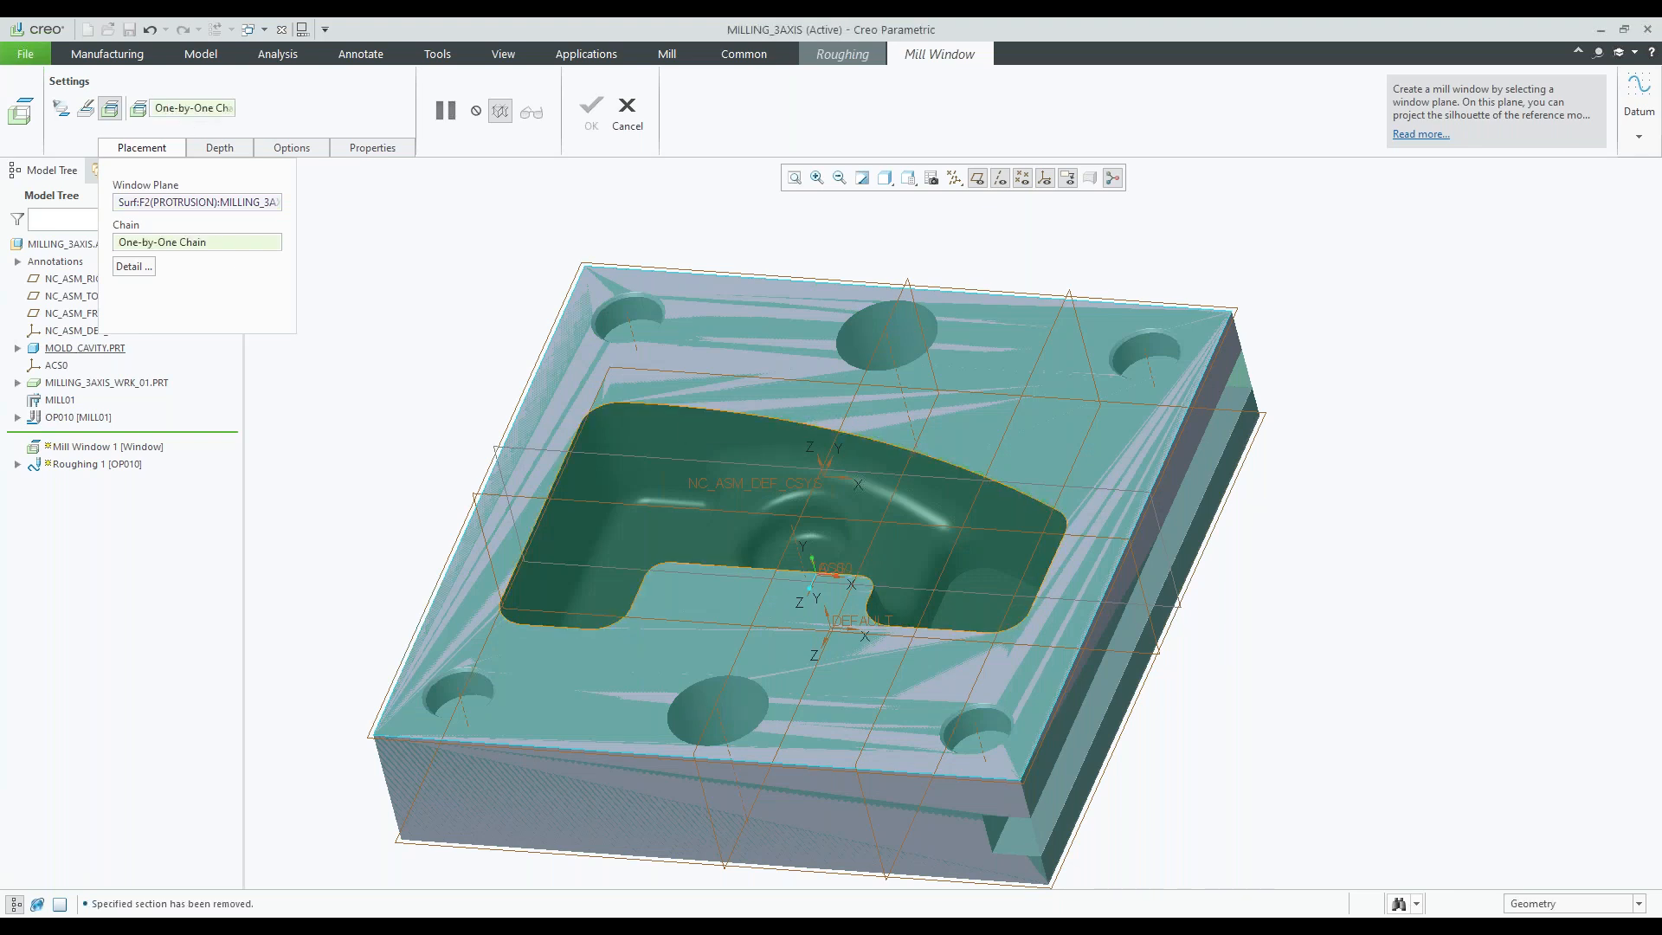
pyautogui.keyDown('shift'); pyautogui.click(525, 541); pyautogui.keyUp('shift')
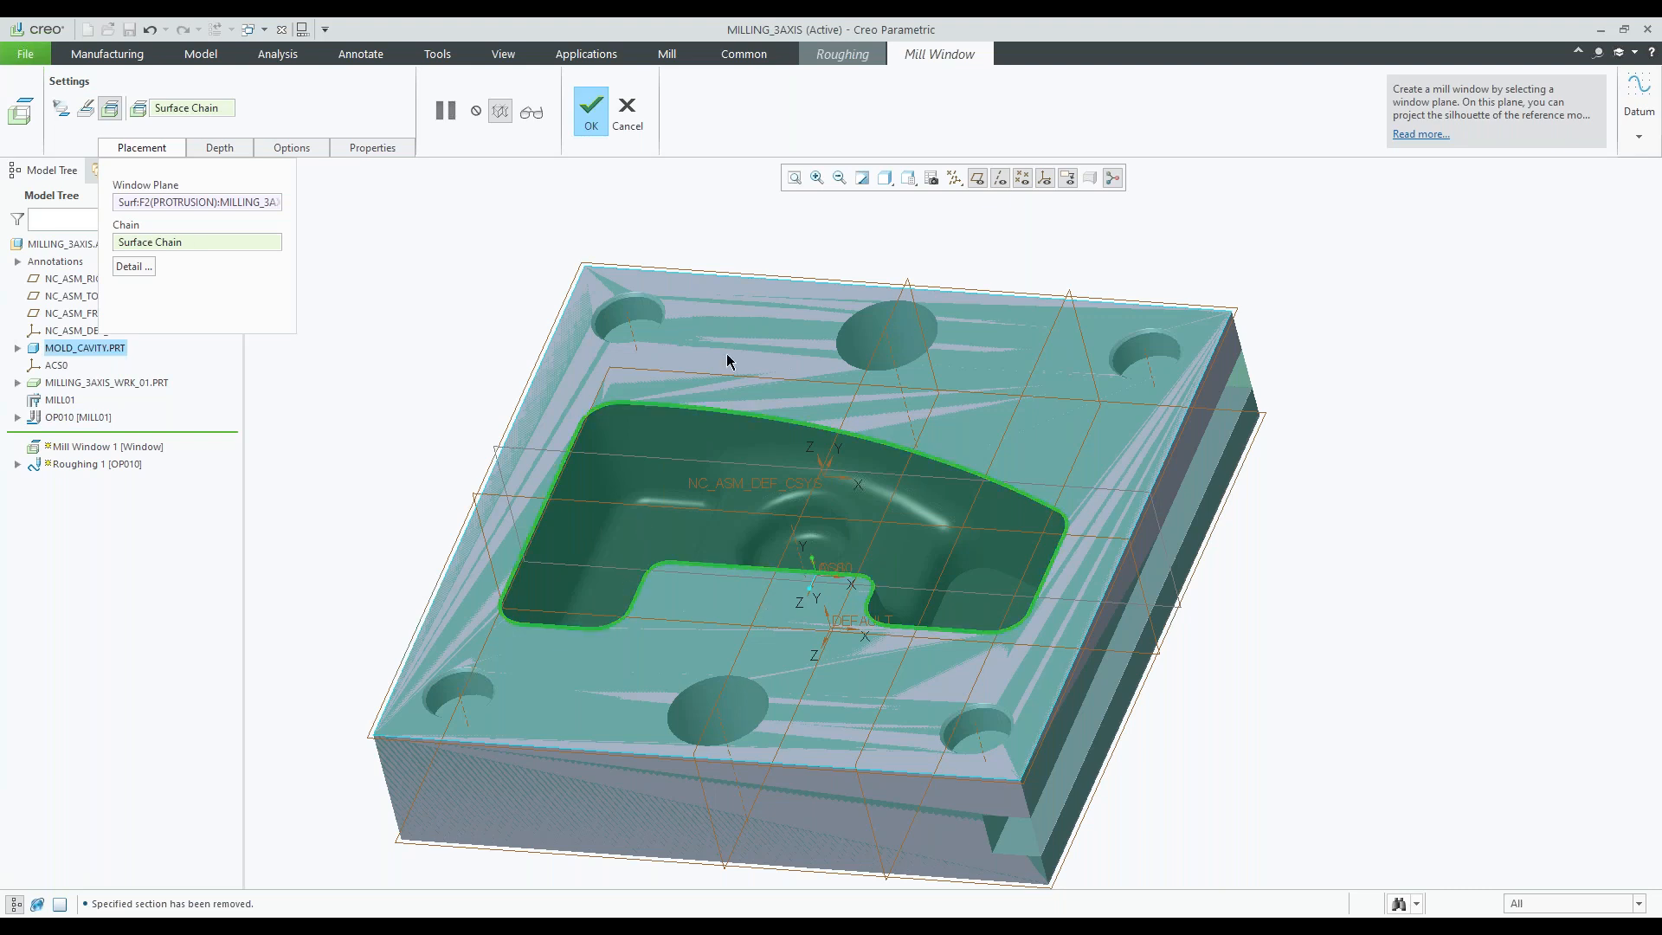
pyautogui.click(218, 149)
pyautogui.click(207, 188)
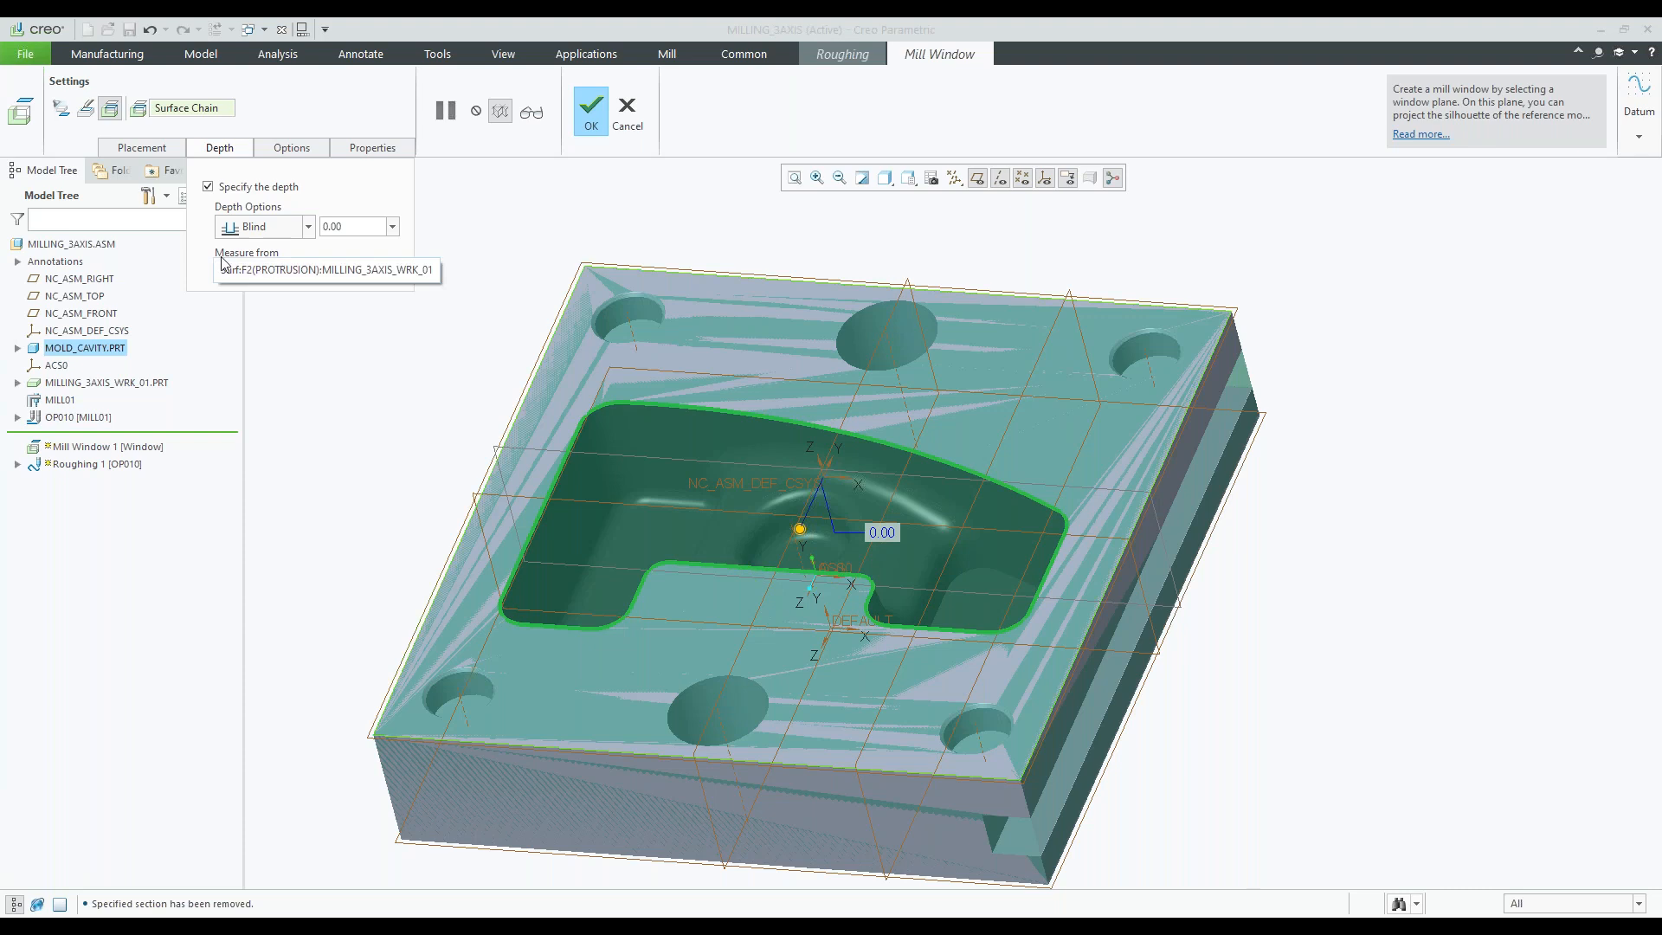
pyautogui.click(209, 187)
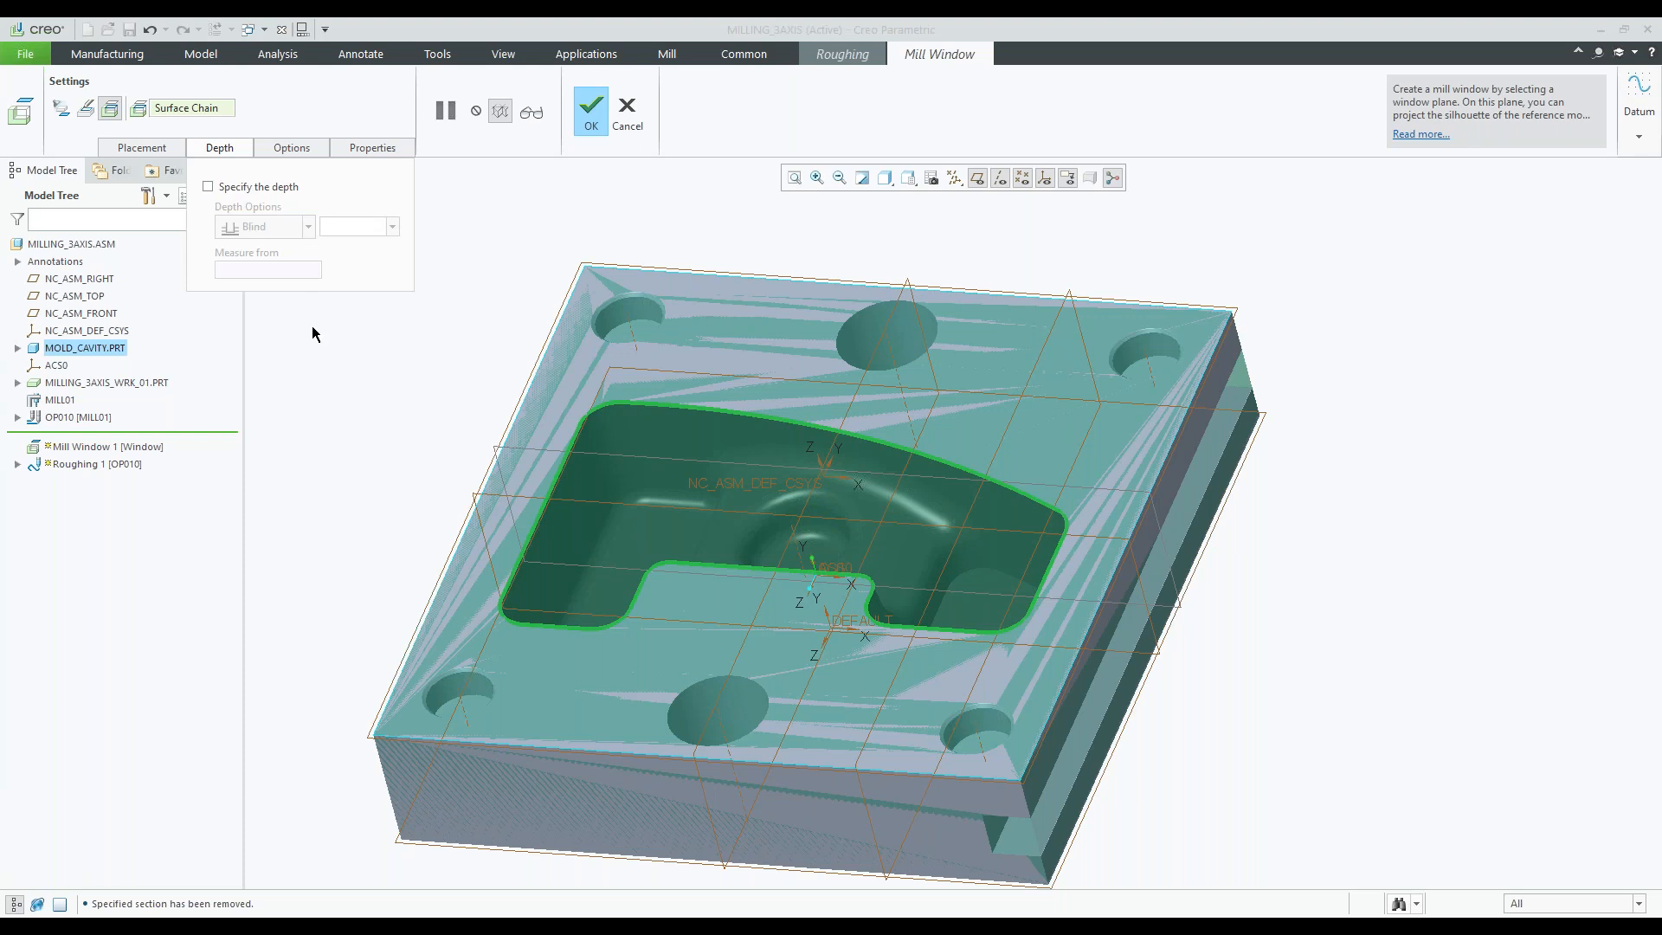
# - Finish the chain-based mill window with machining inside the window contour and resume the paused Roughing sequence
pyautogui.click(291, 153)
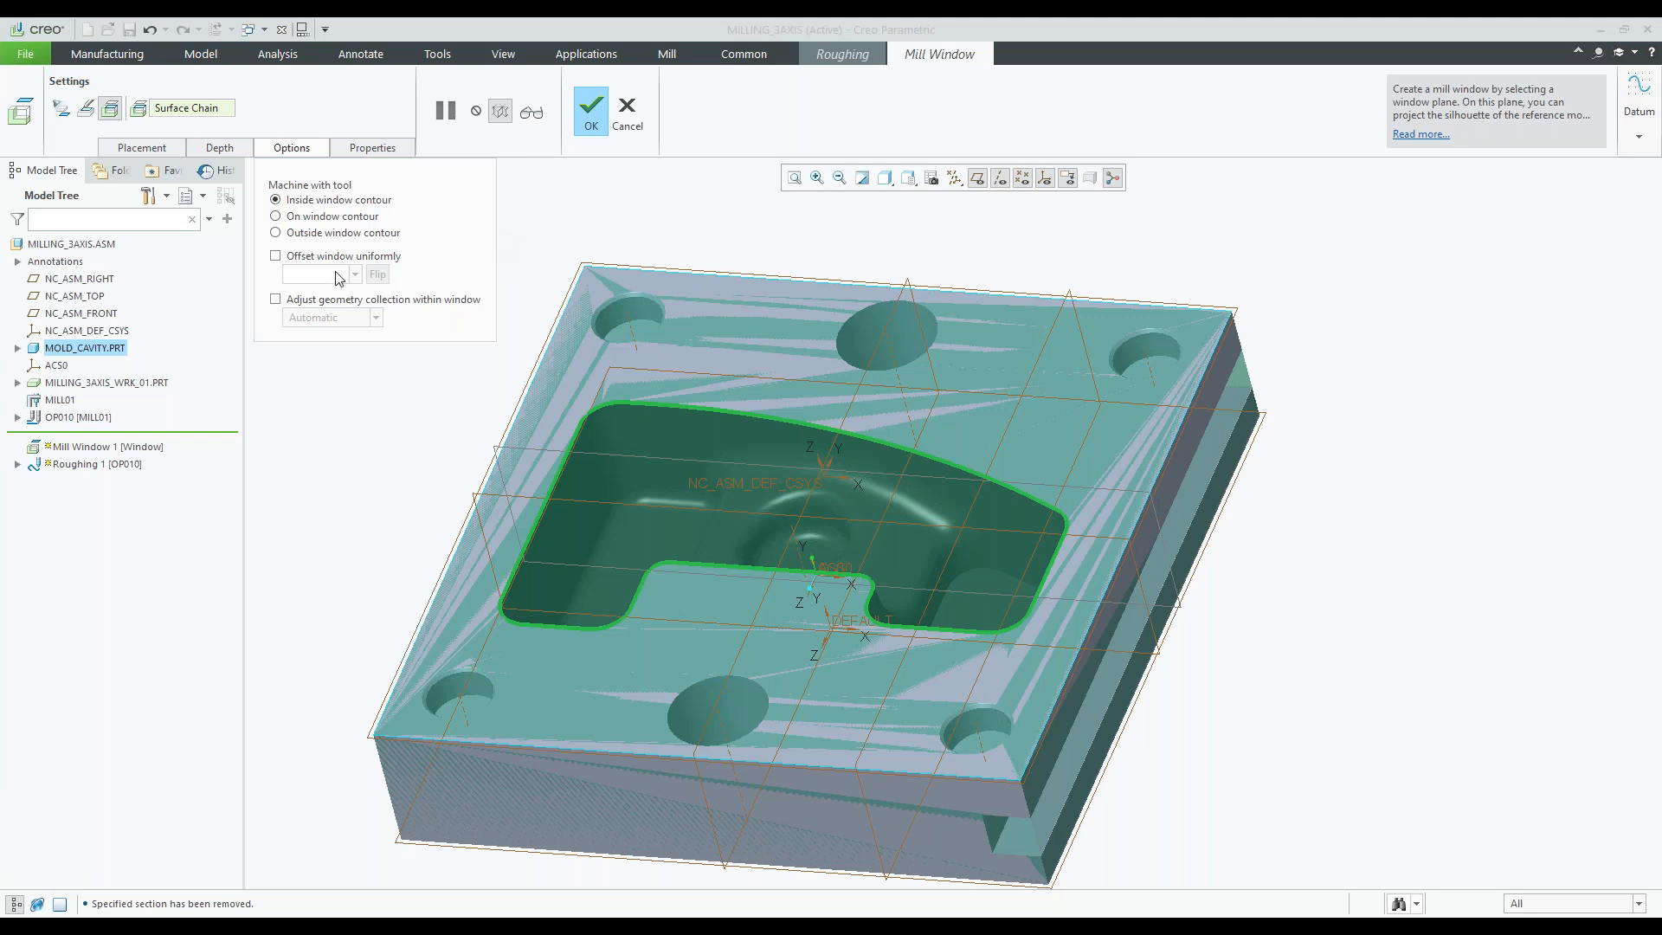
pyautogui.click(591, 116)
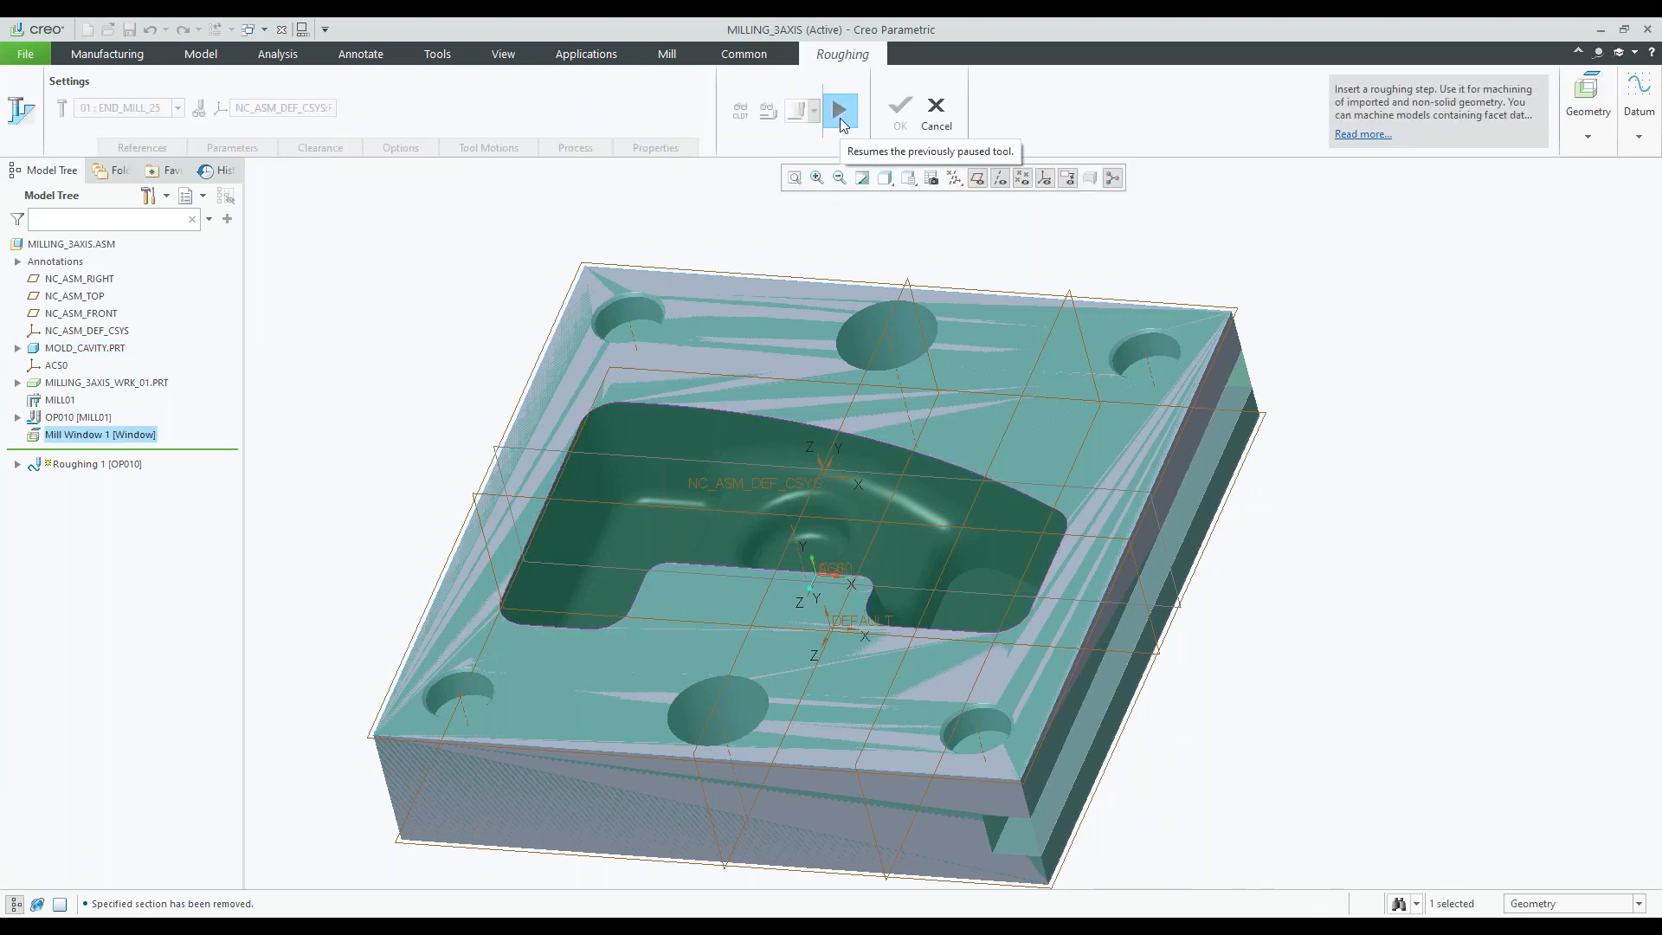
pyautogui.click(840, 124)
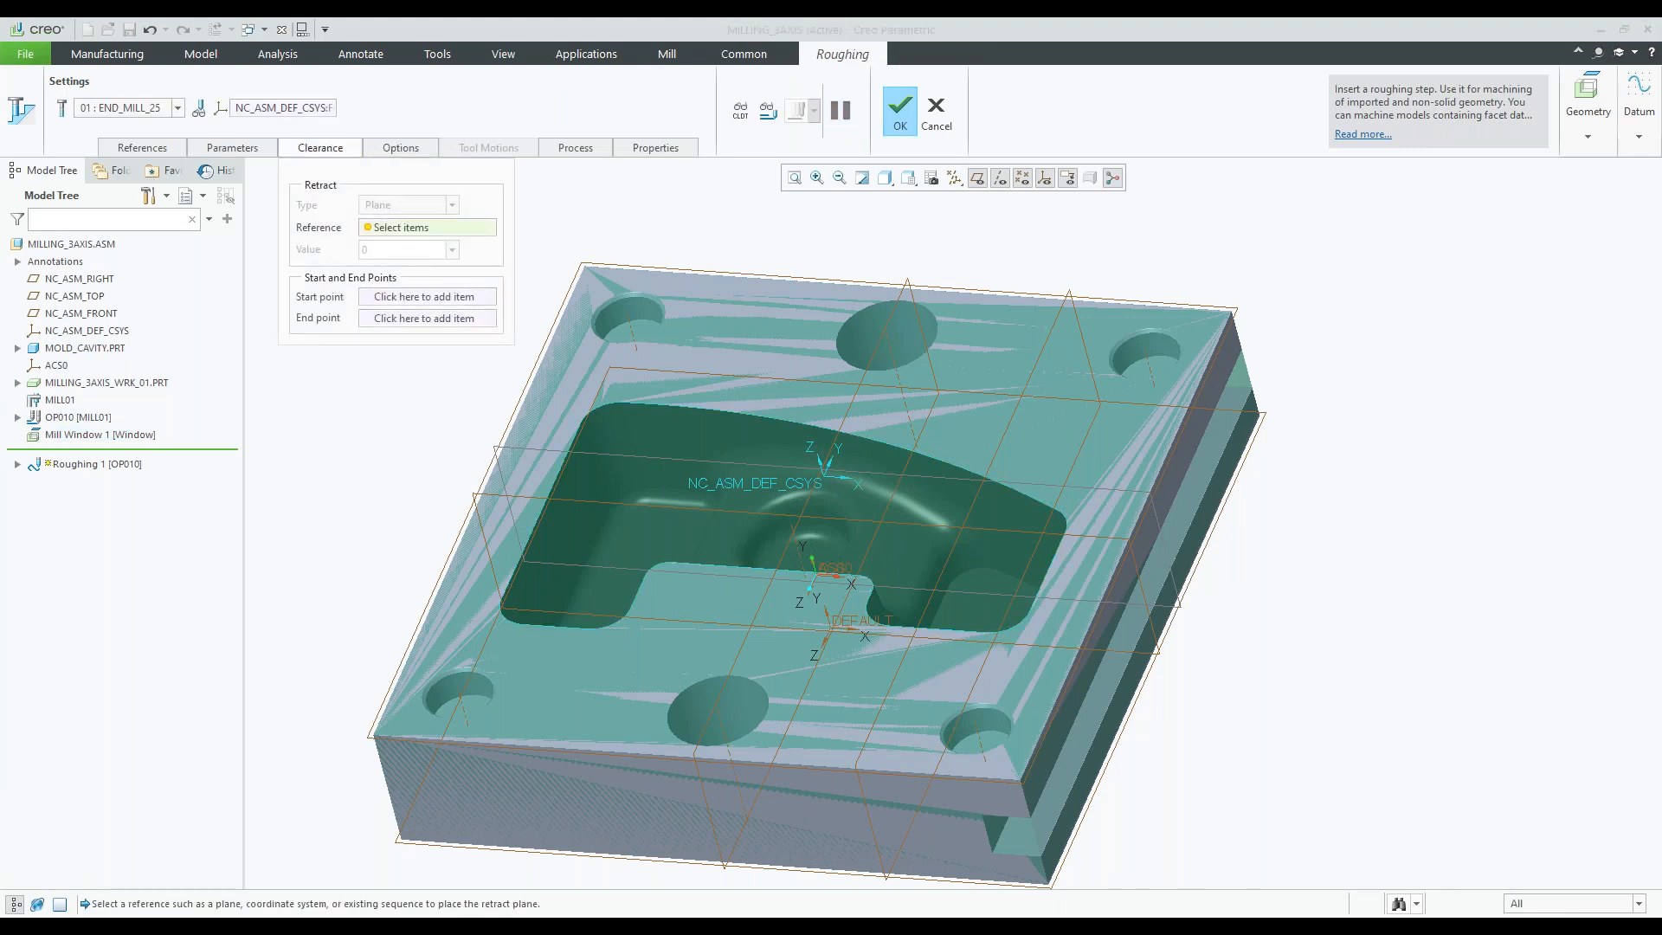
# - Define the Roughing sequence's retract plane from the workpiece's top face with a value of 10
pyautogui.click(711, 405)
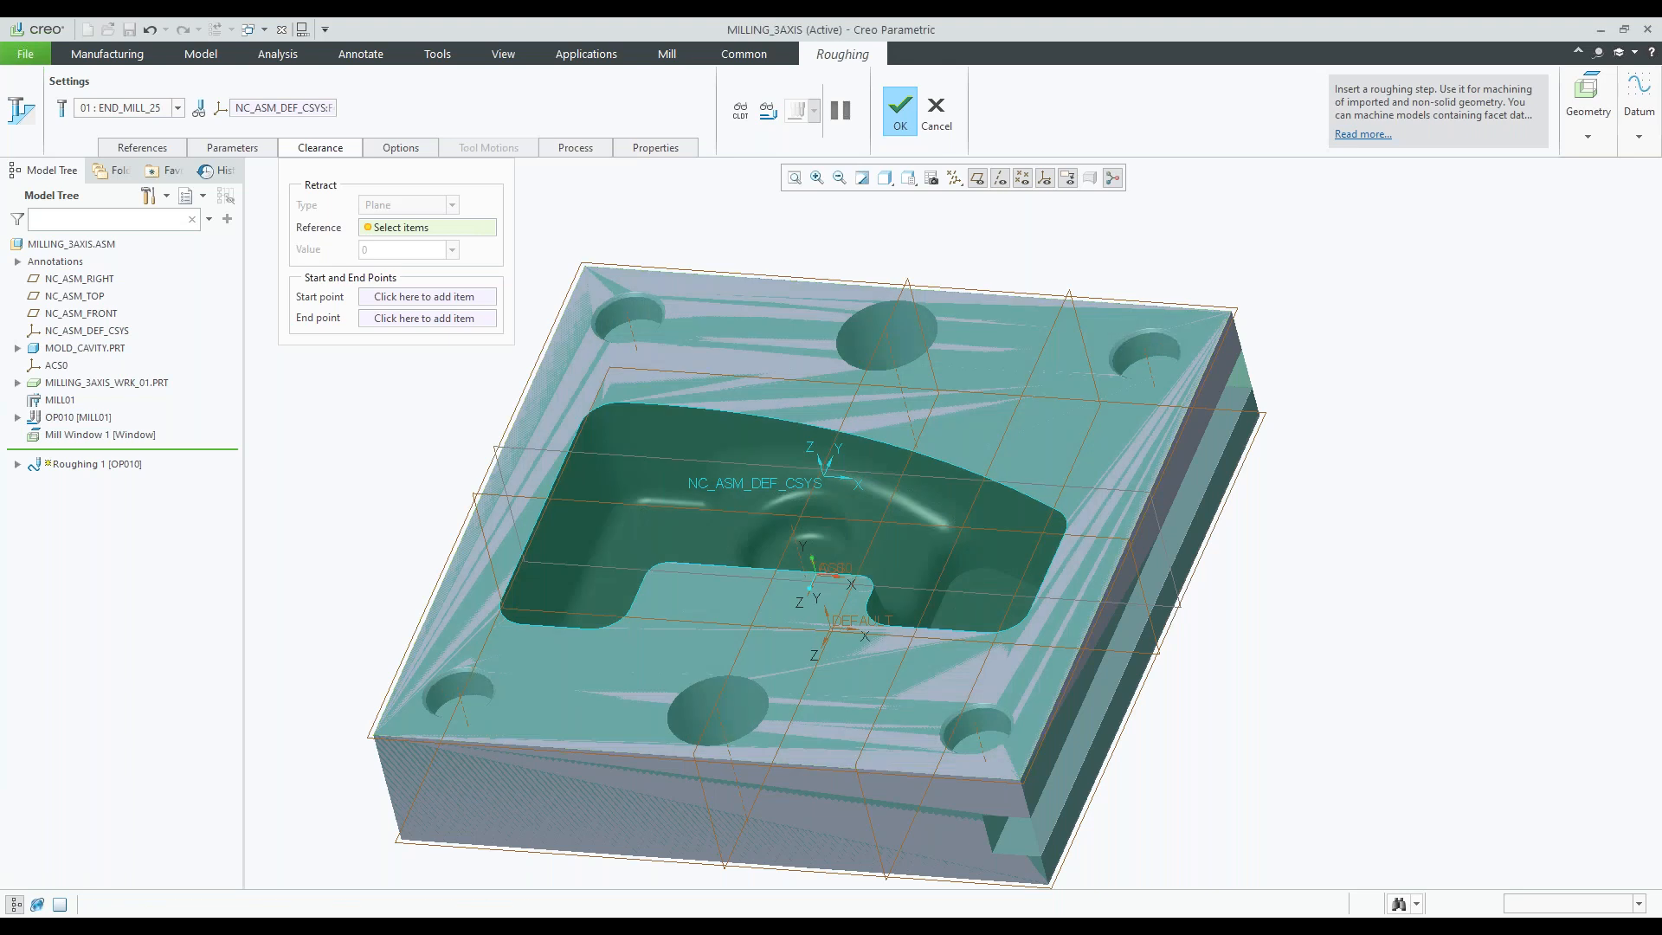
pyautogui.doubleClick(847, 409)
pyautogui.write('10')
pyautogui.press('Return')
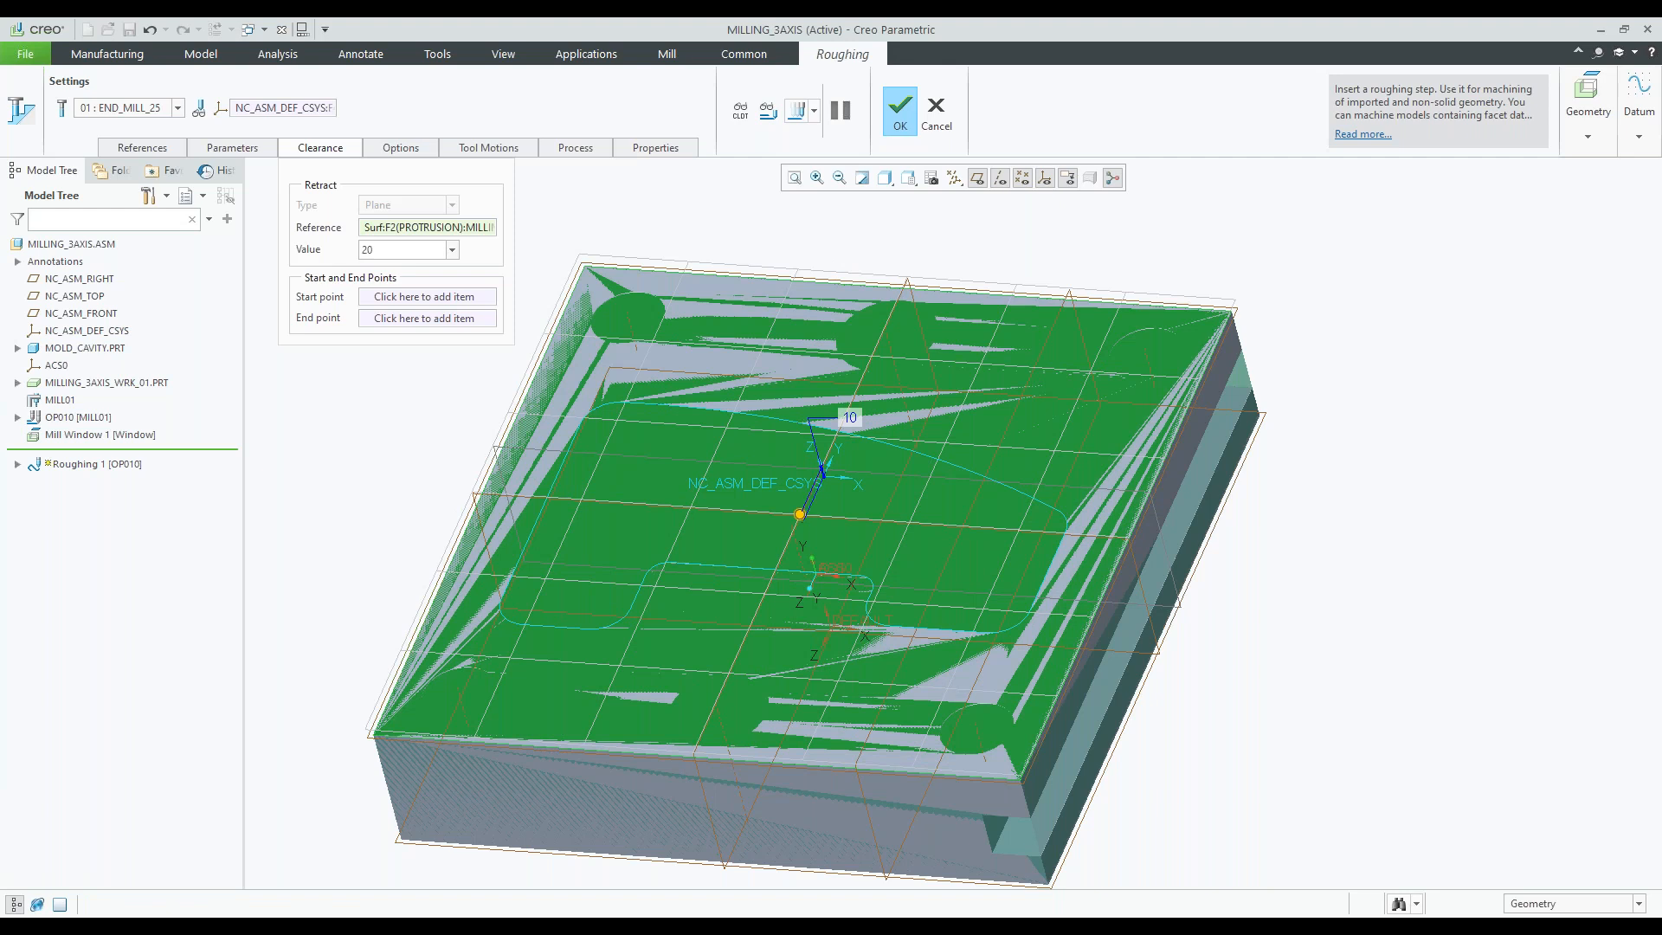
pyautogui.moveTo(801, 484)
pyautogui.mouseDown(button='middle')
pyautogui.moveTo(810, 443)
pyautogui.moveTo(795, 476)
pyautogui.mouseUp(button='middle')
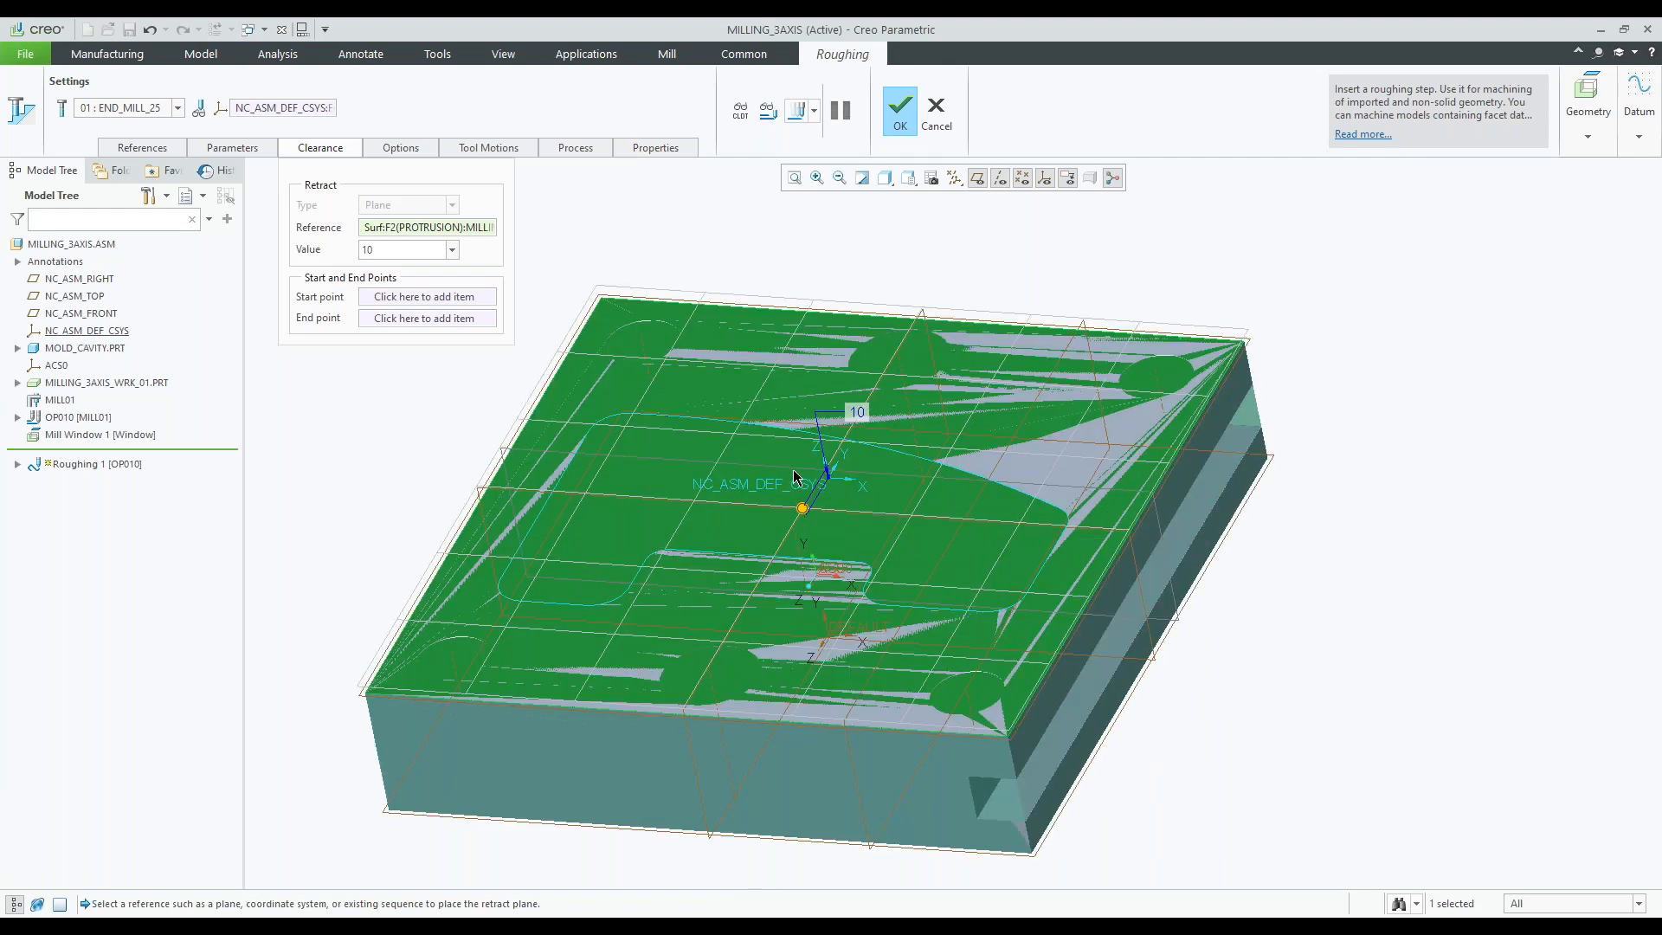
# - Check the formulas behind CUT_FEED and STEP_OVER in the Roughing parameters and set MAX_STEP_DEPTH to 15
pyautogui.click(243, 149)
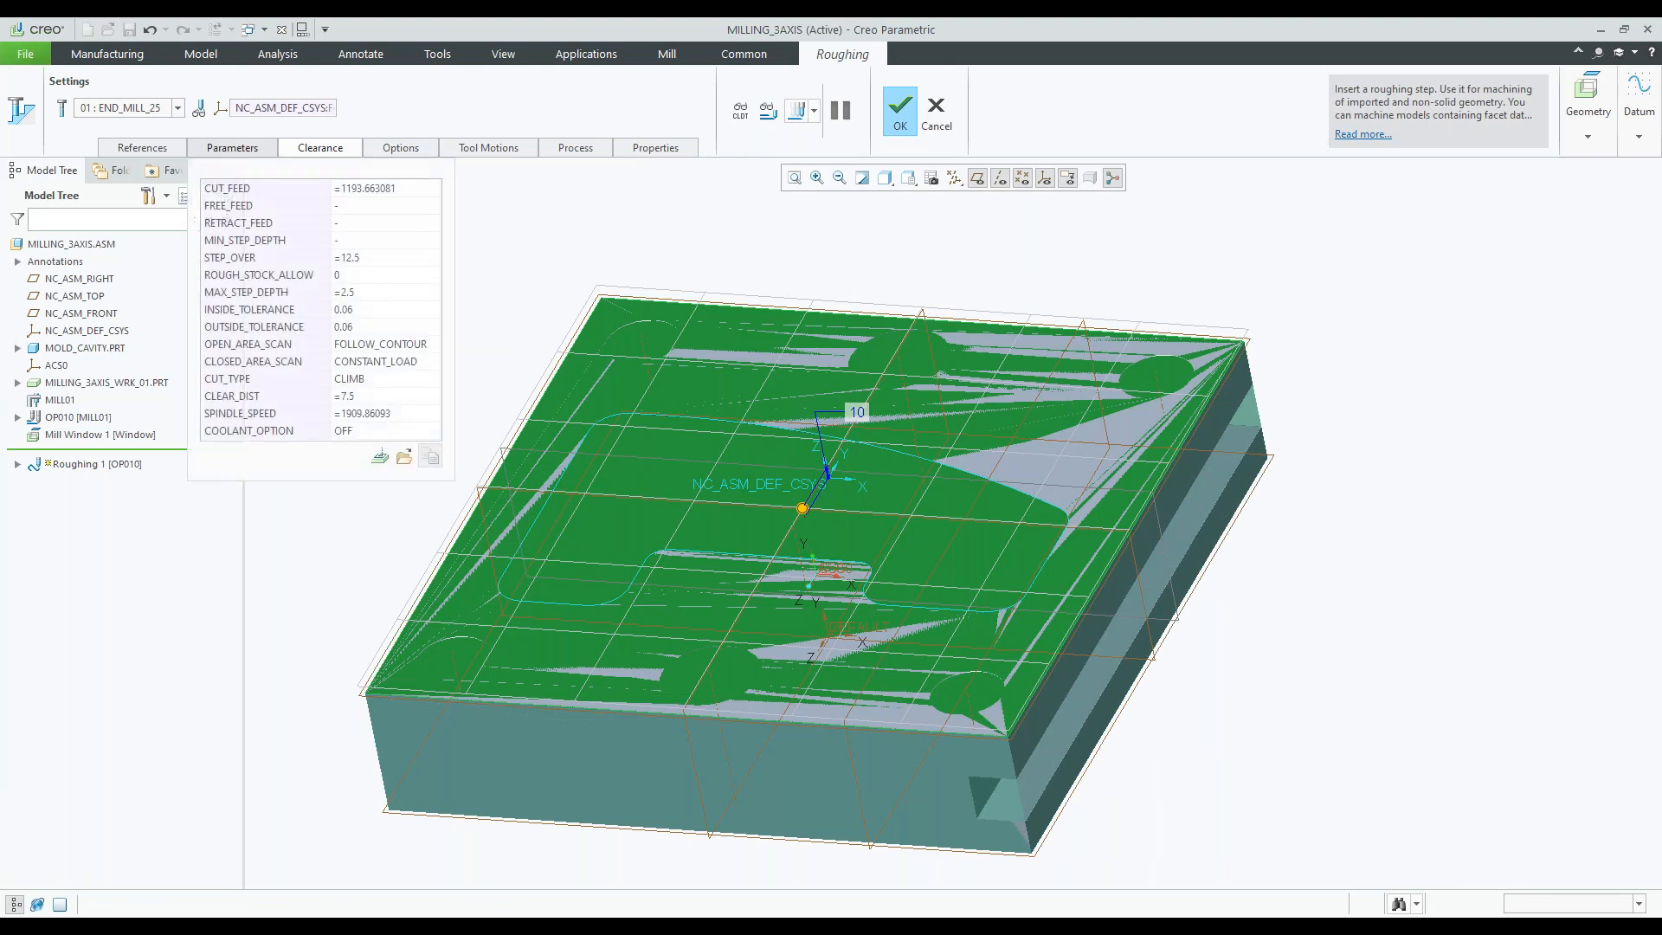
pyautogui.click(345, 189)
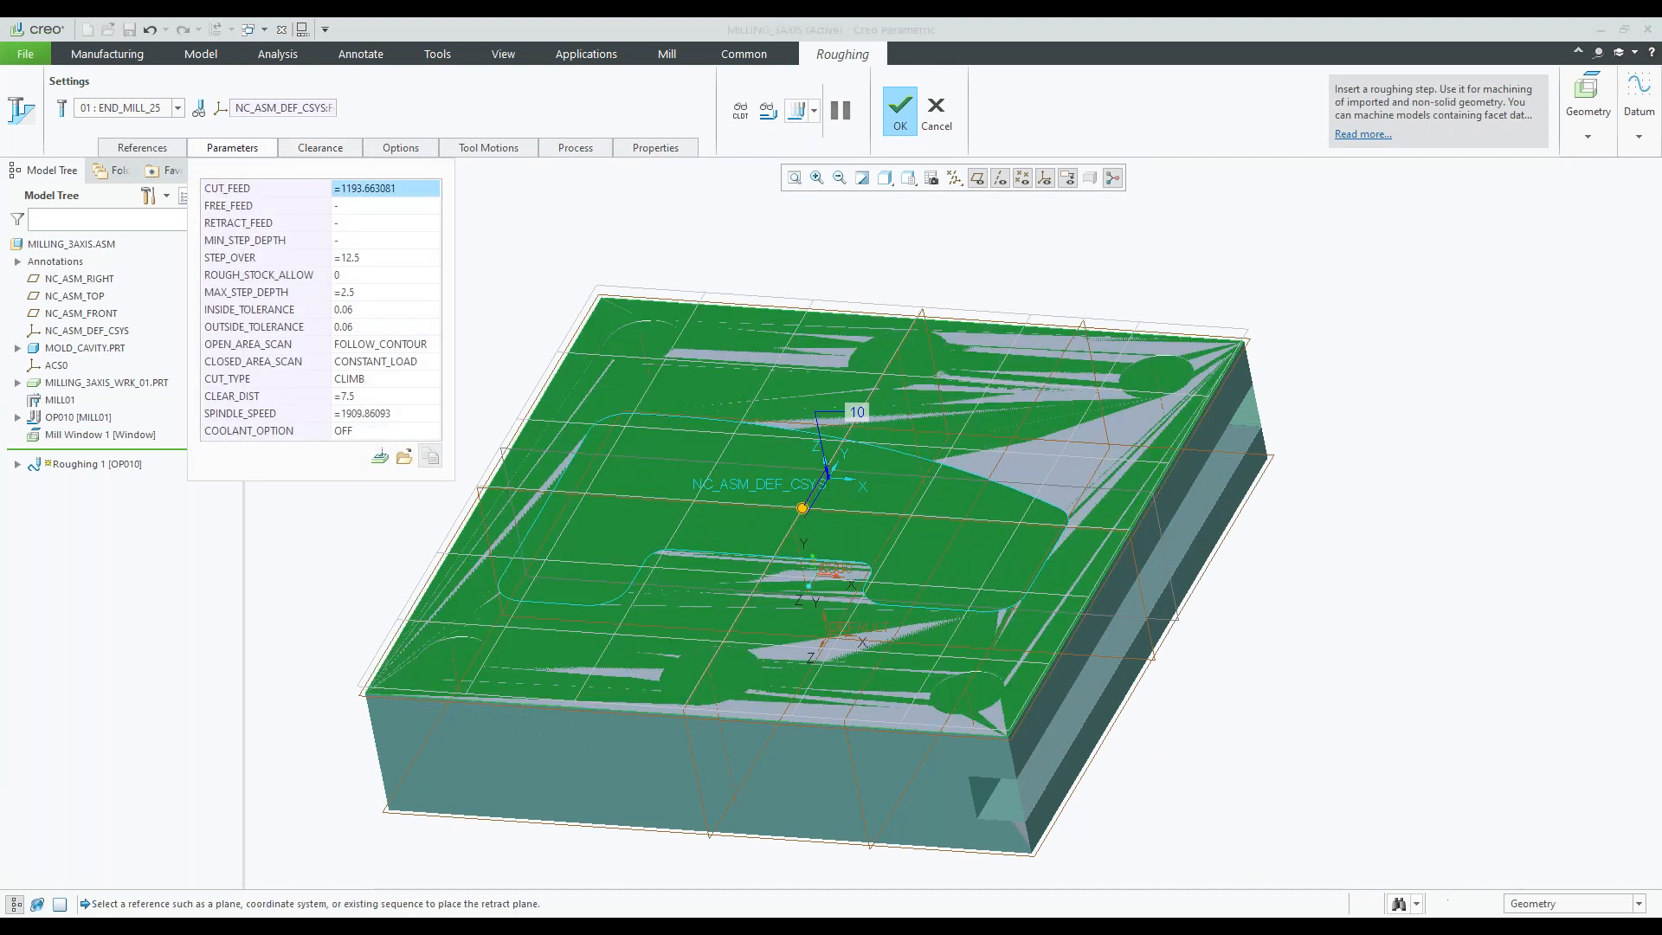
pyautogui.click(385, 188)
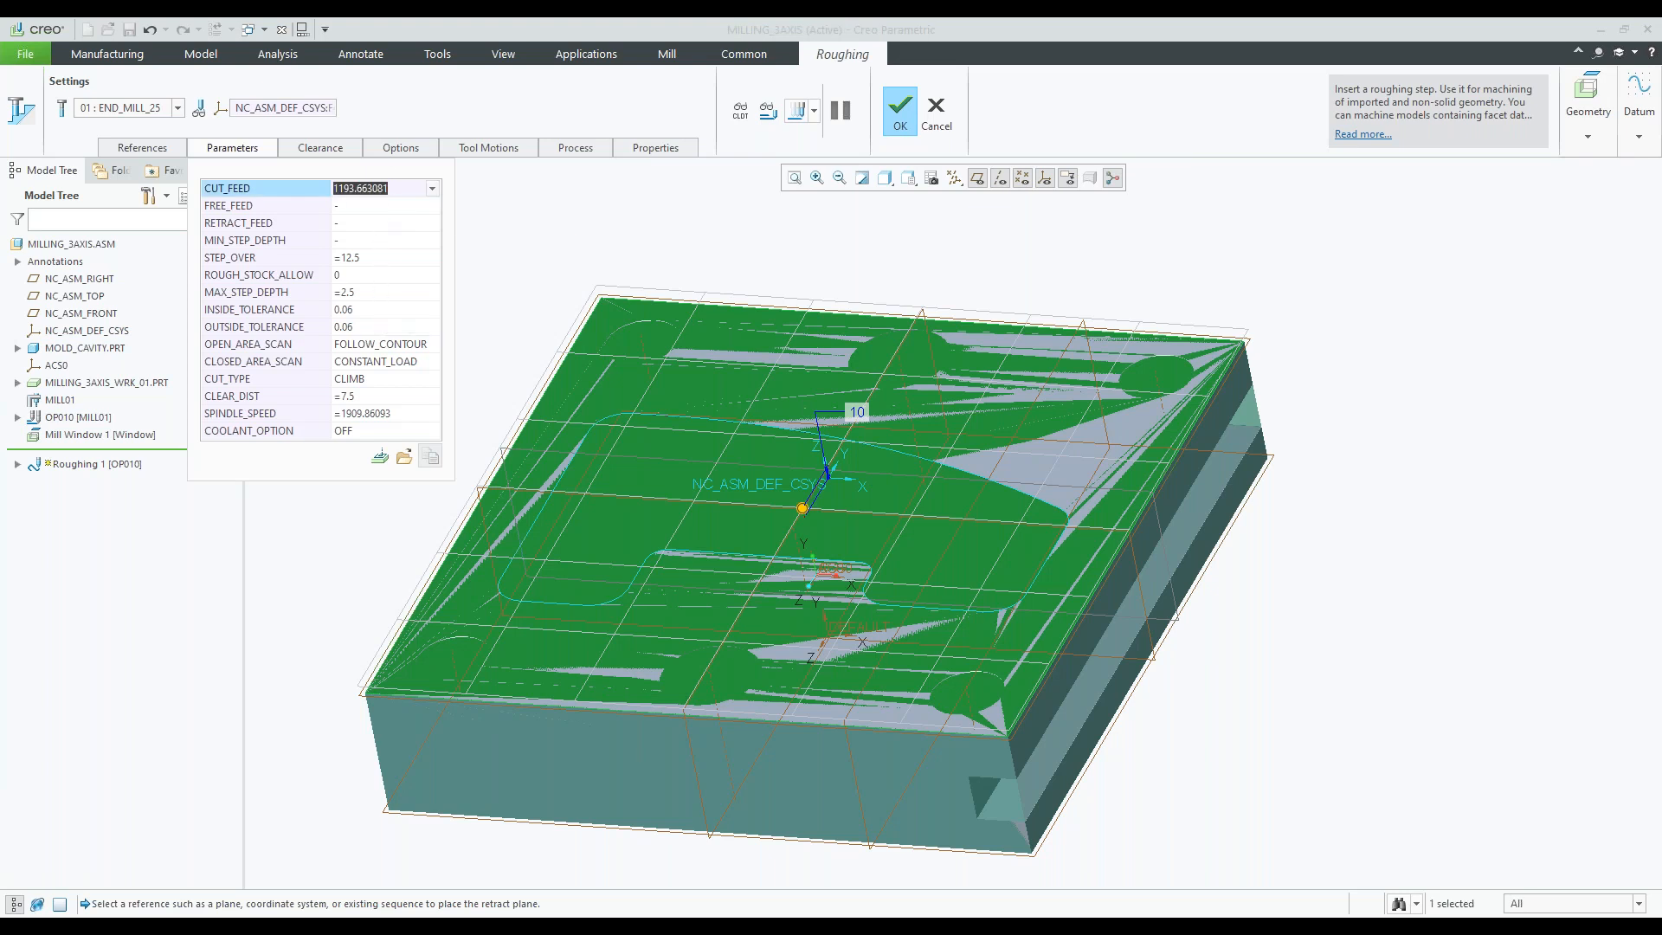
pyautogui.moveTo(387, 191)
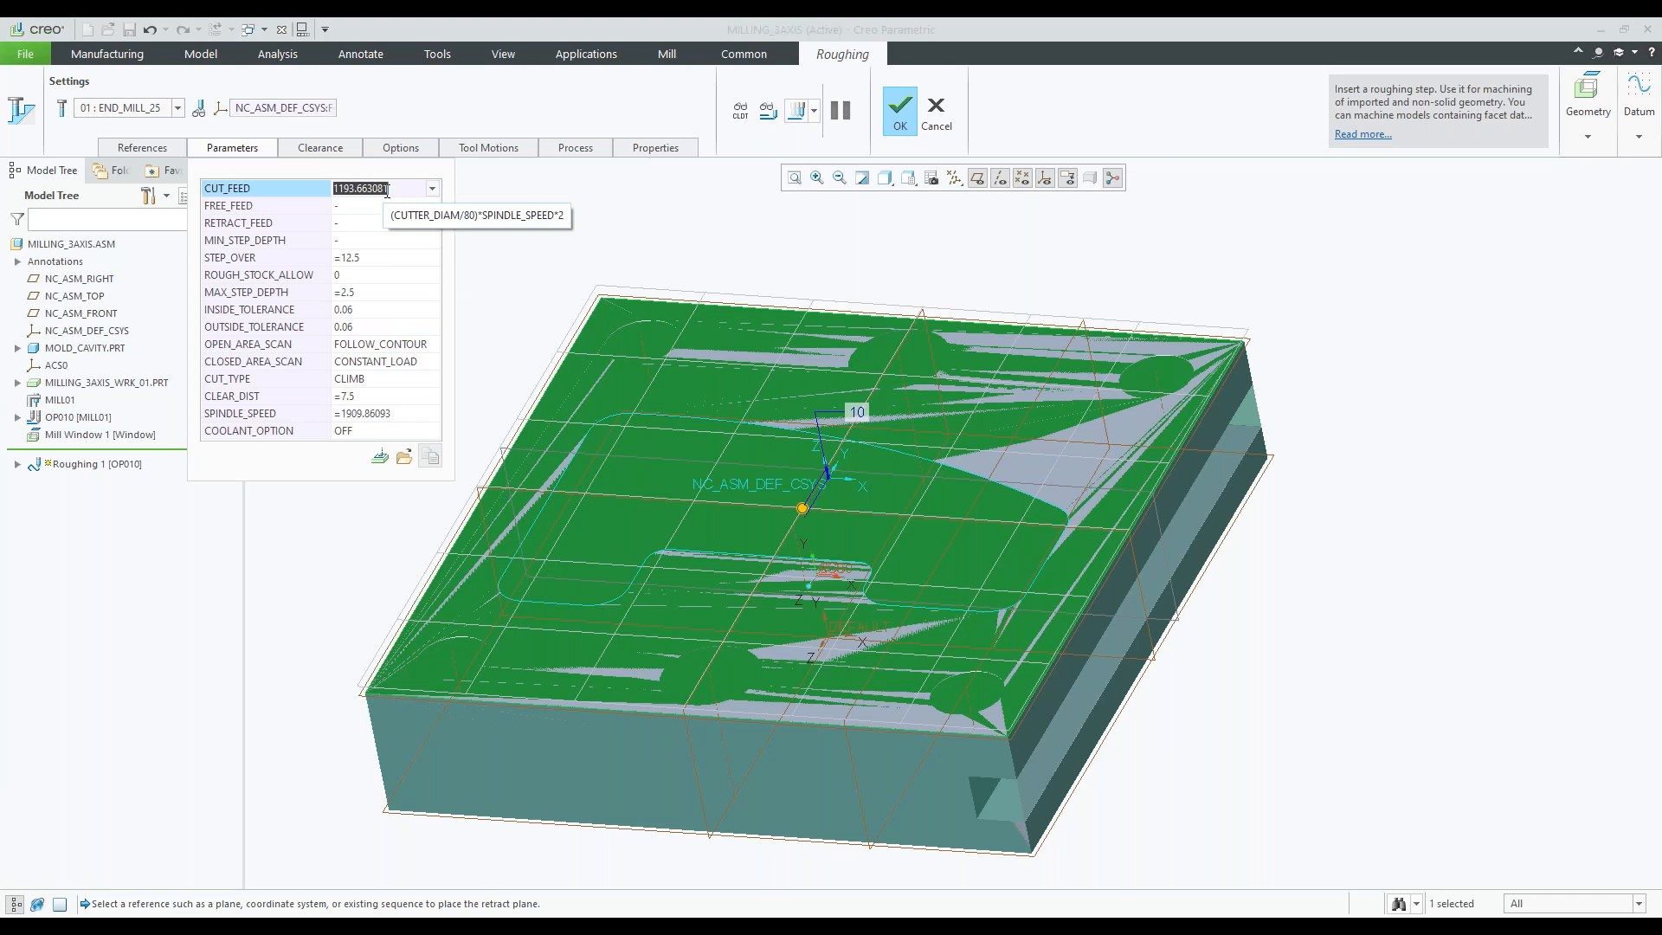
pyautogui.click(347, 258)
pyautogui.click(395, 258)
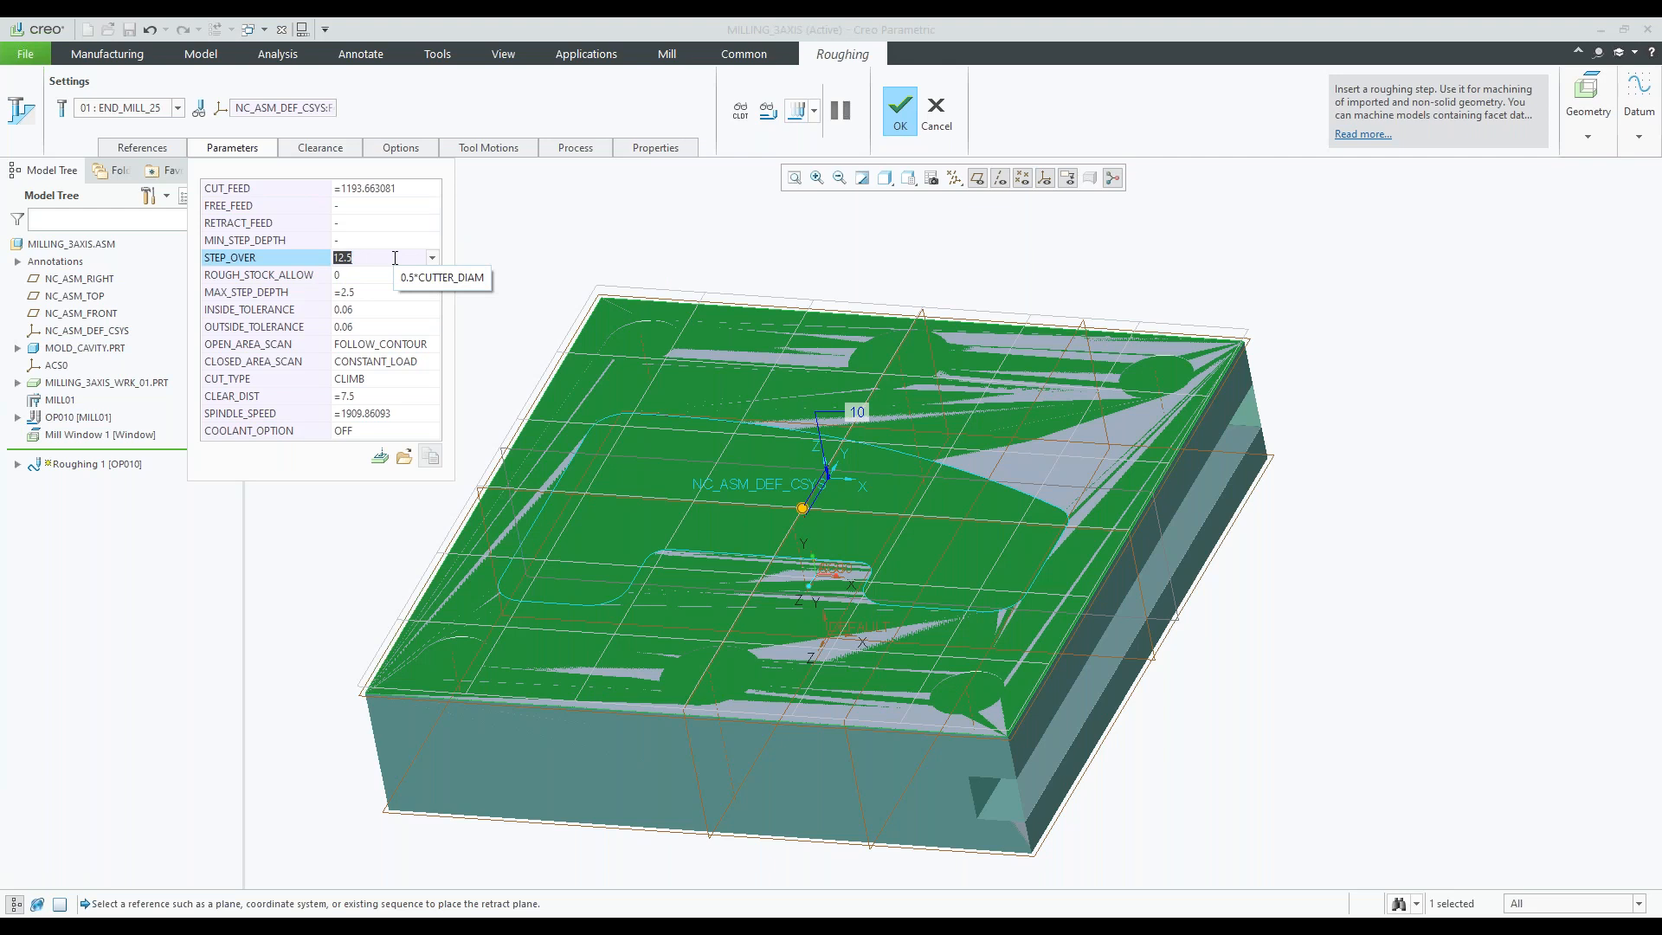
pyautogui.click(340, 293)
pyautogui.click(384, 293)
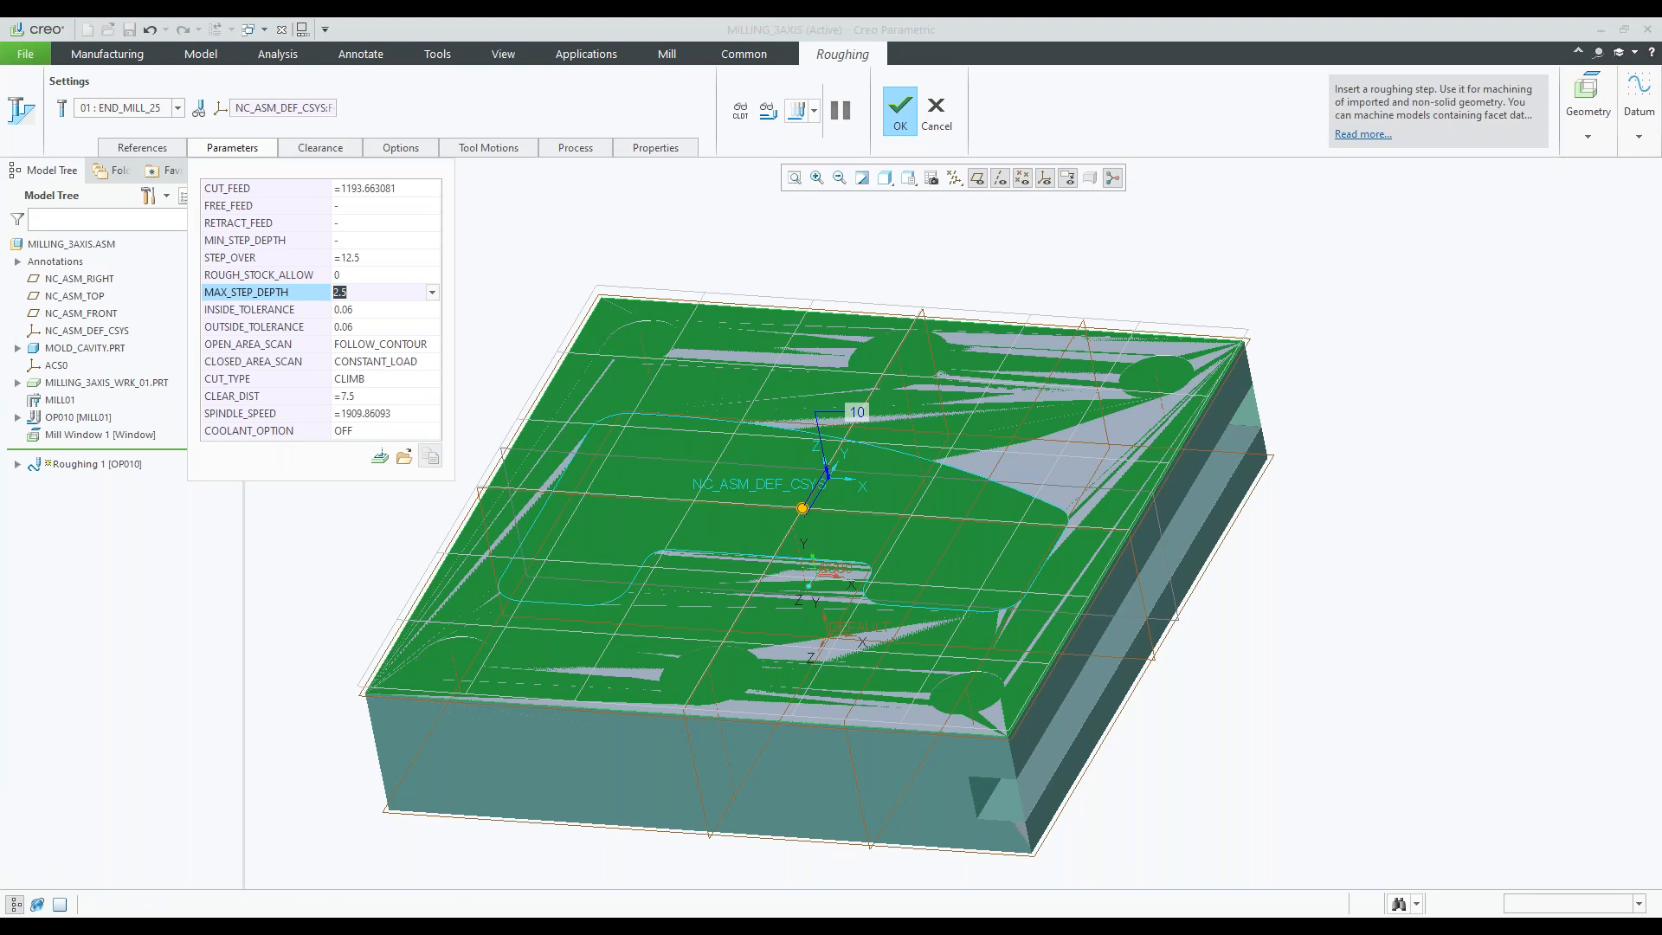
pyautogui.write('15')
pyautogui.press('Return')
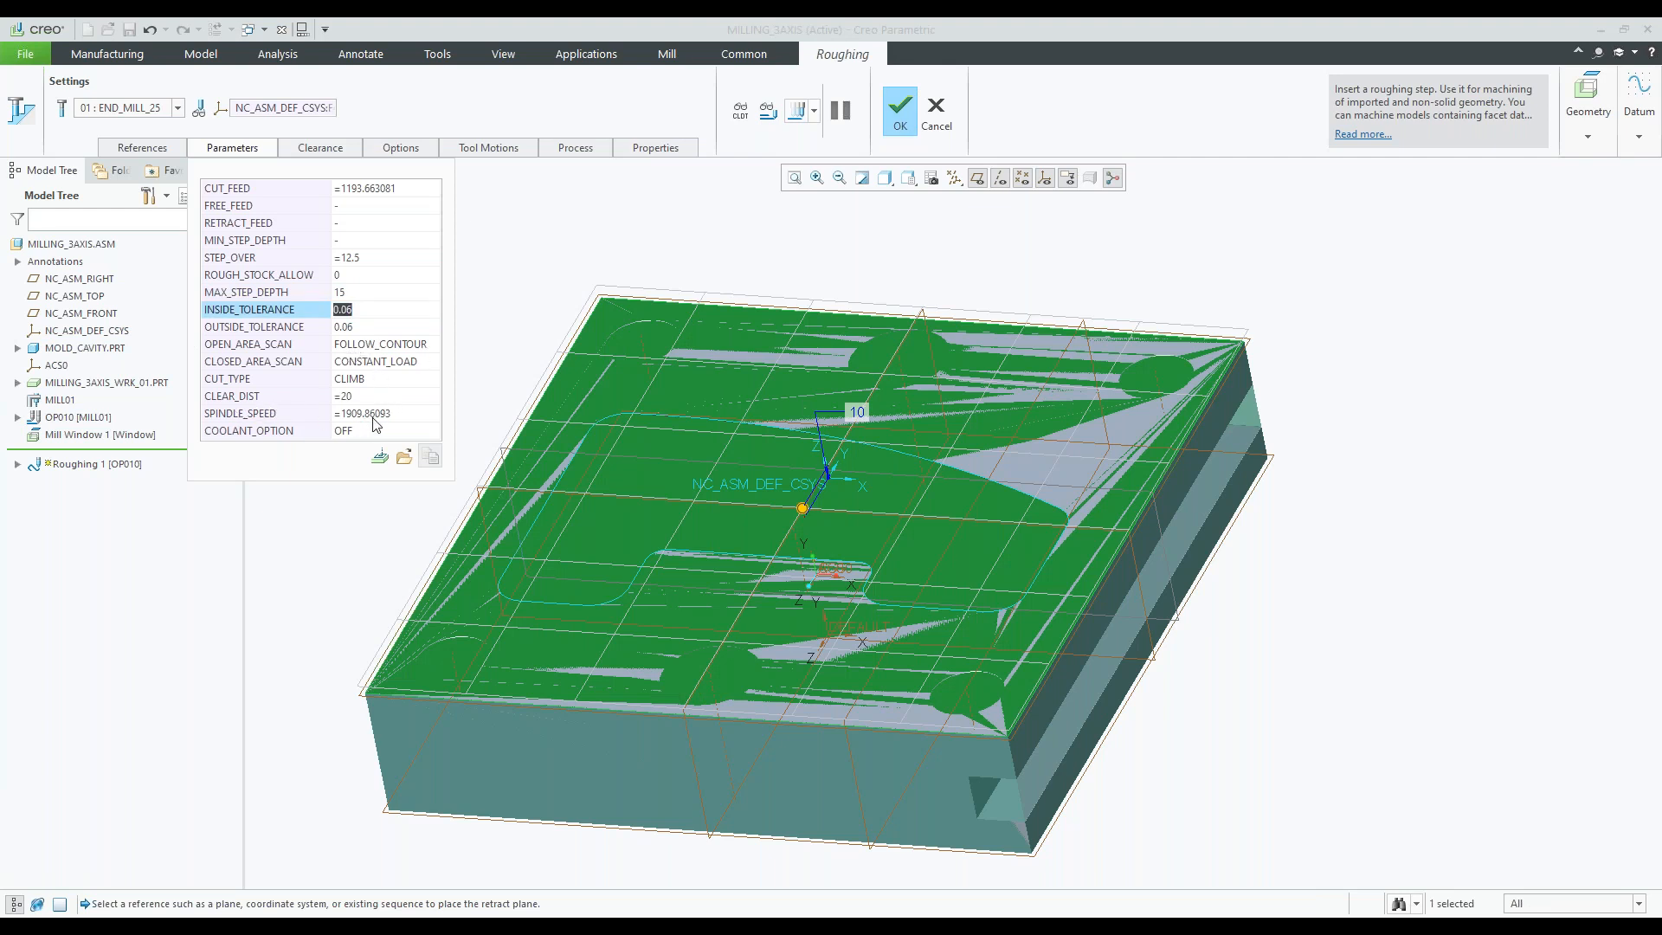
pyautogui.moveTo(375, 424)
# - Compute the Roughing tool path and play it through on the mold cavity
pyautogui.click(797, 110)
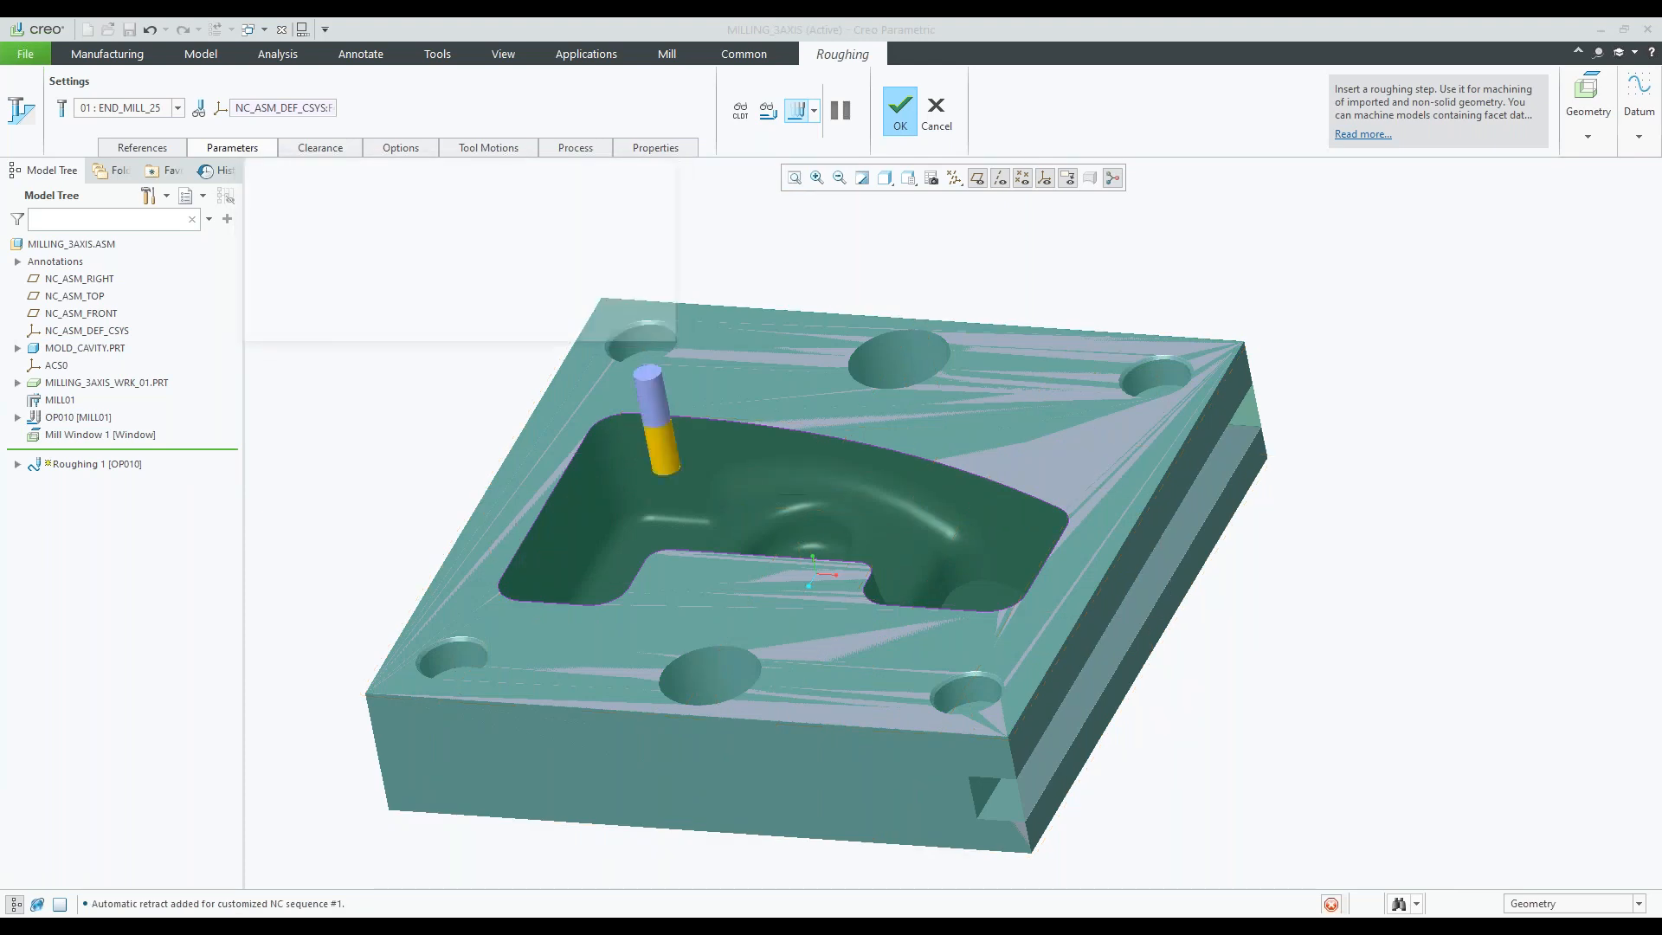
pyautogui.moveTo(882, 304)
pyautogui.mouseDown(button='middle')
pyautogui.moveTo(738, 443)
pyautogui.moveTo(753, 555)
pyautogui.moveTo(783, 364)
pyautogui.mouseUp(button='middle')
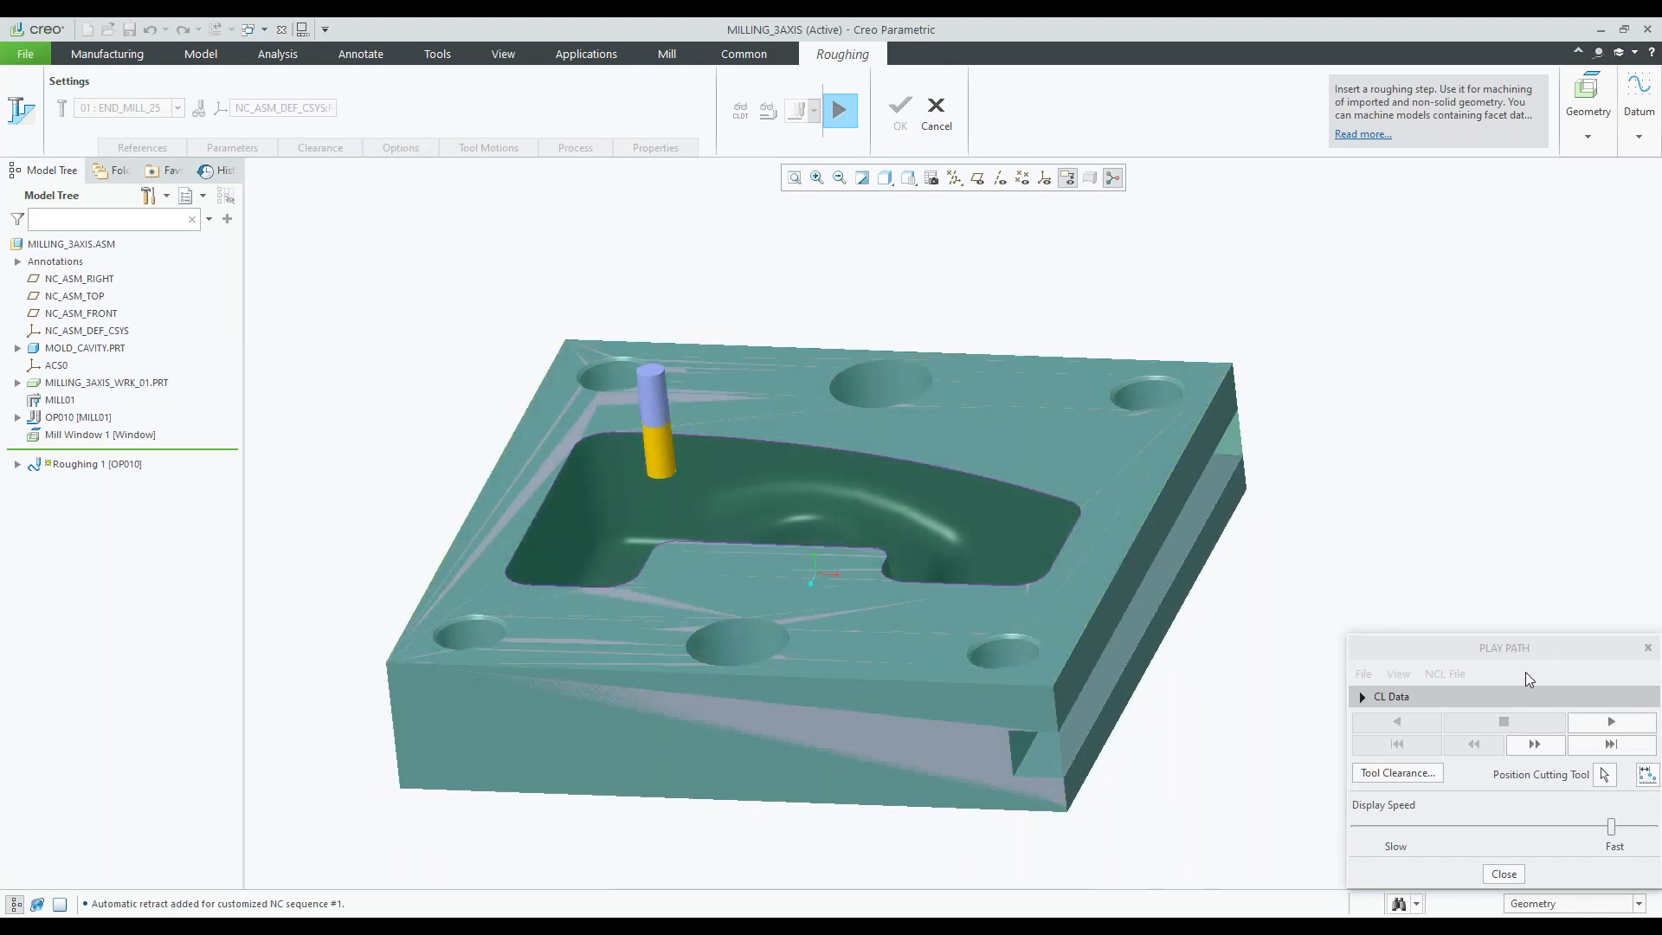
pyautogui.click(1584, 726)
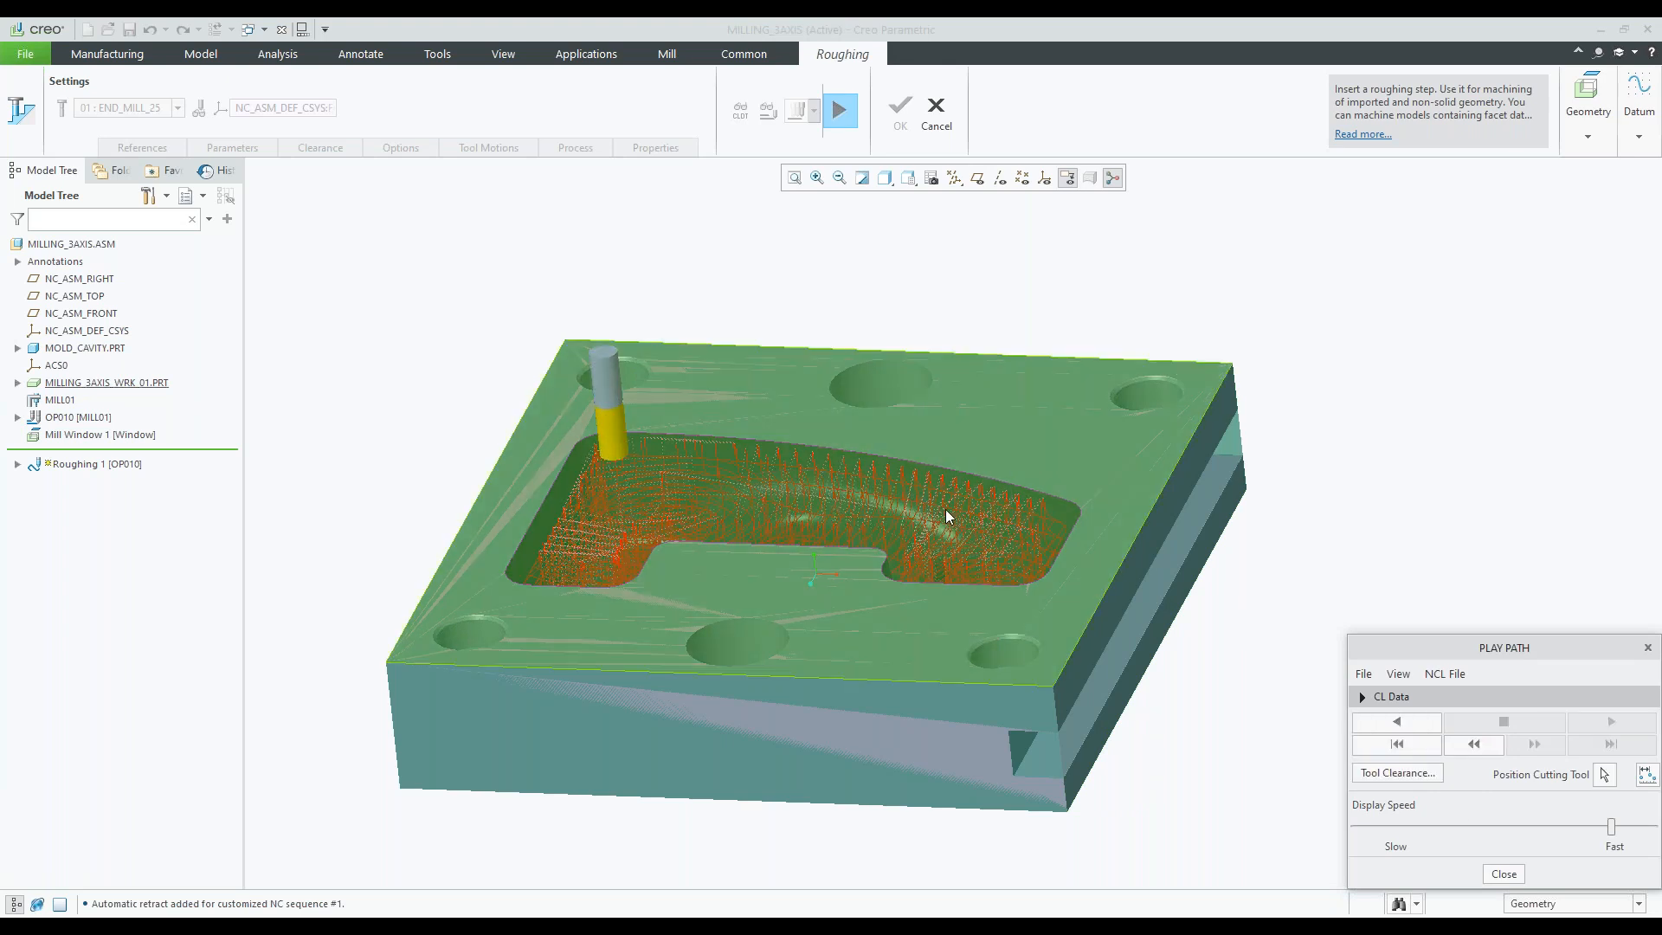
# - Examine the displayed roughing tool path across the cavity, close up at an angle and straight down from above
pyautogui.moveTo(946, 512); pyautogui.dragTo(949, 573, button='middle')
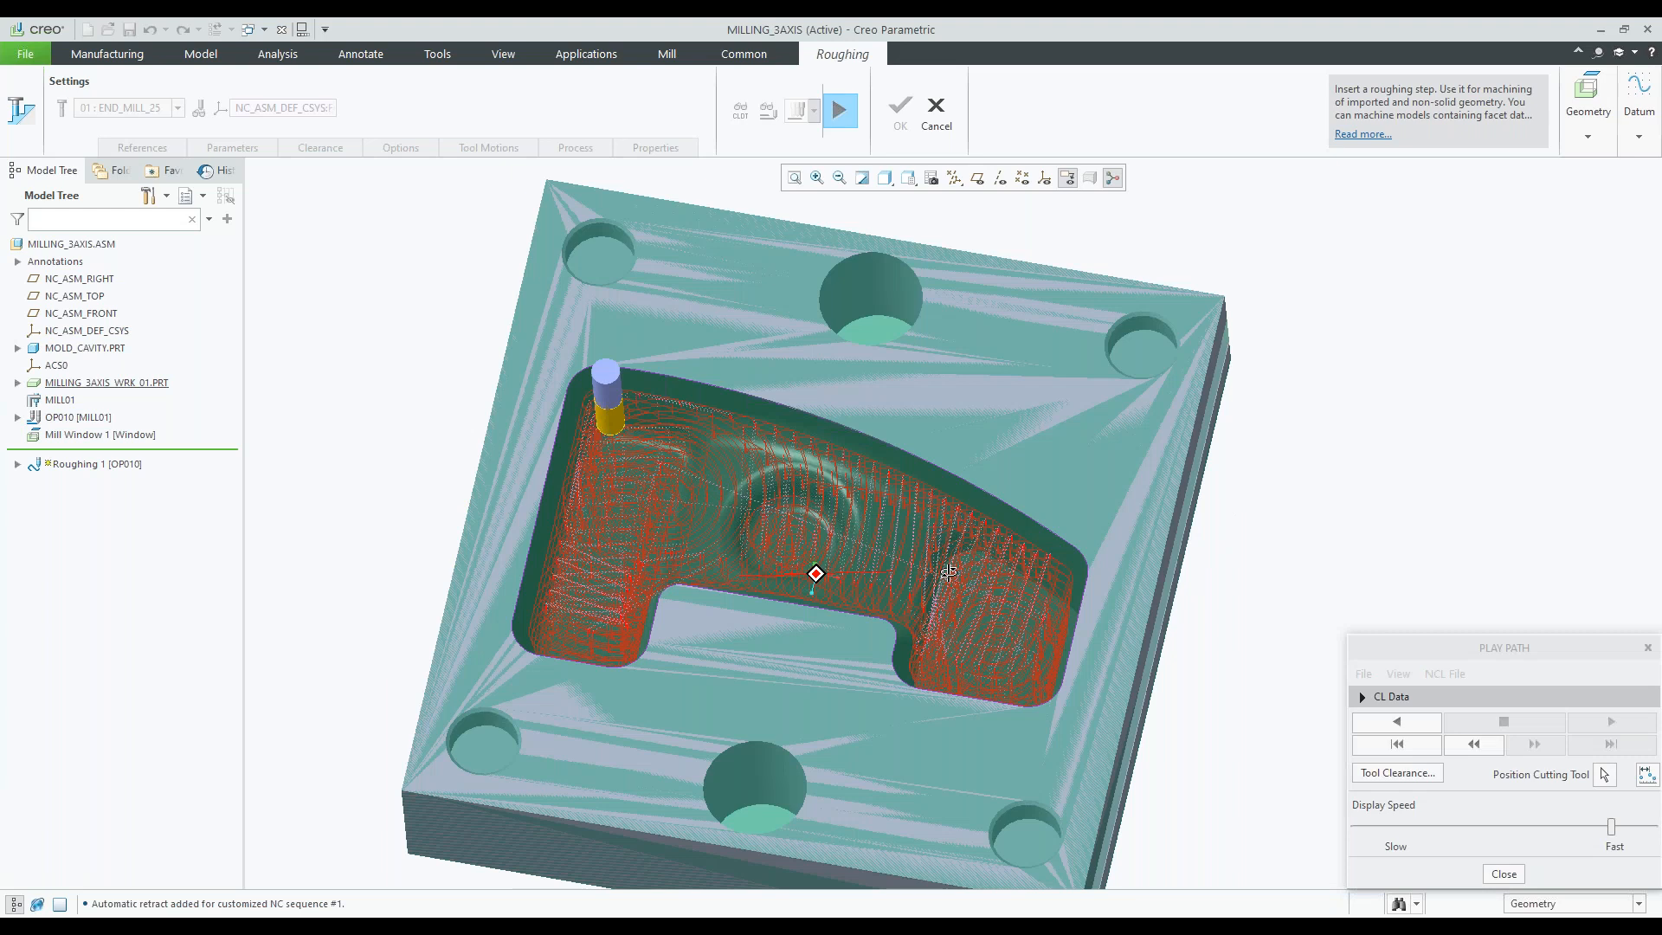
pyautogui.scroll(3, 715, 500)
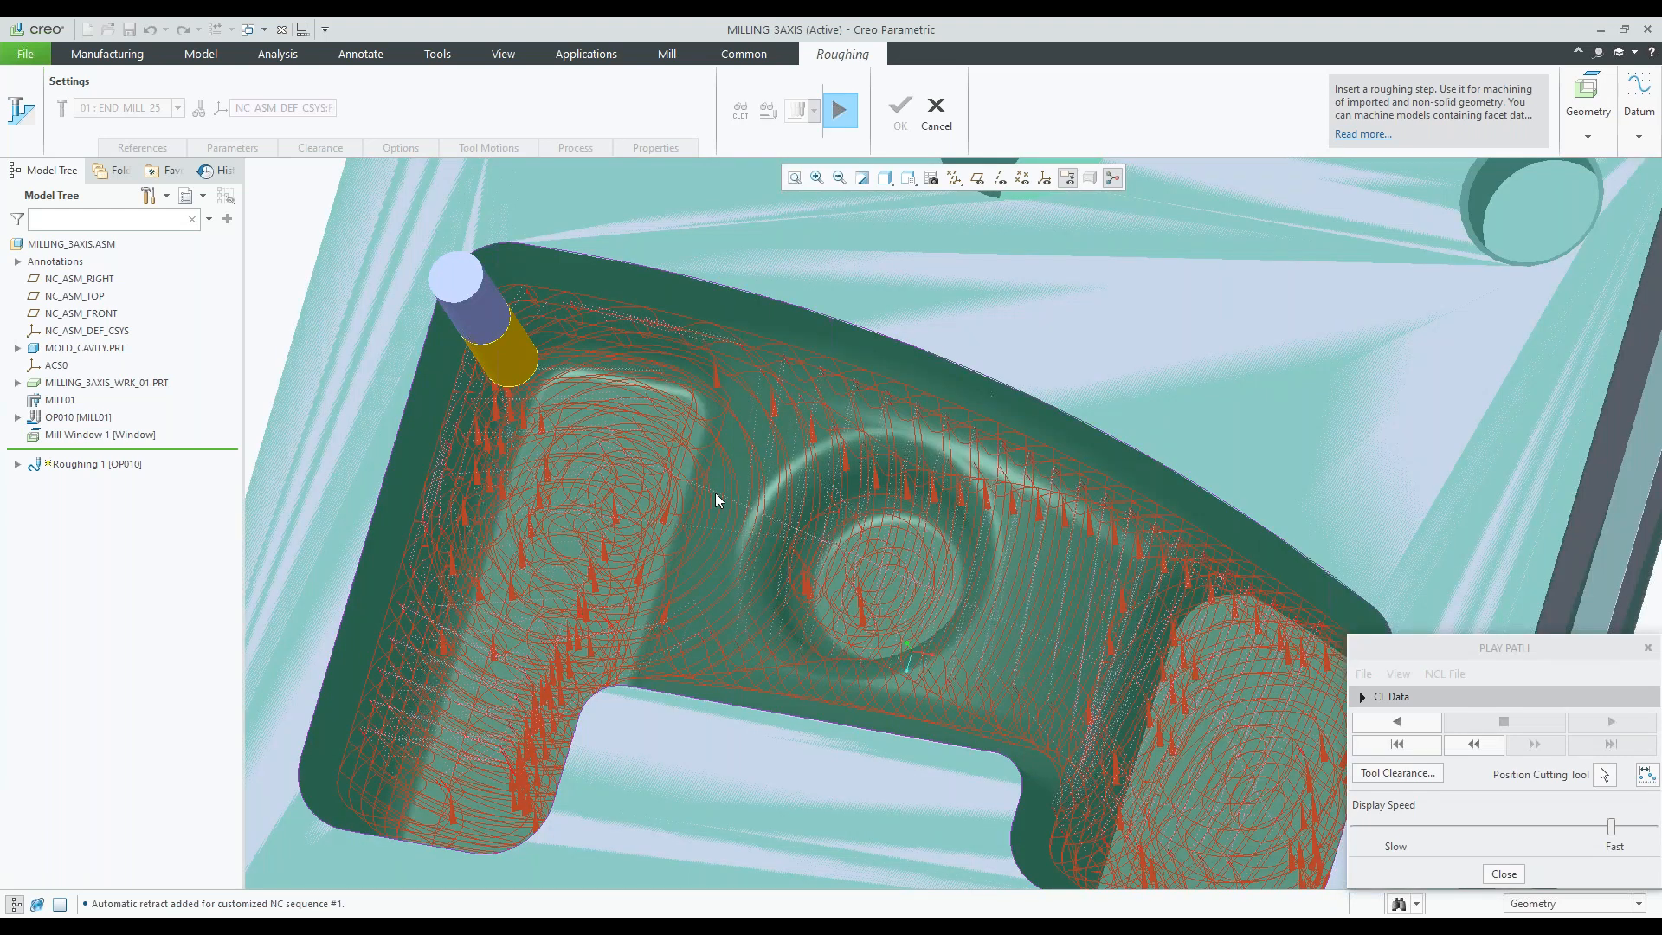
pyautogui.moveTo(716, 500); pyautogui.dragTo(751, 450, button='middle')
pyautogui.scroll(-3, 751, 444)
pyautogui.click(885, 178)
pyautogui.click(908, 178)
pyautogui.click(927, 308)
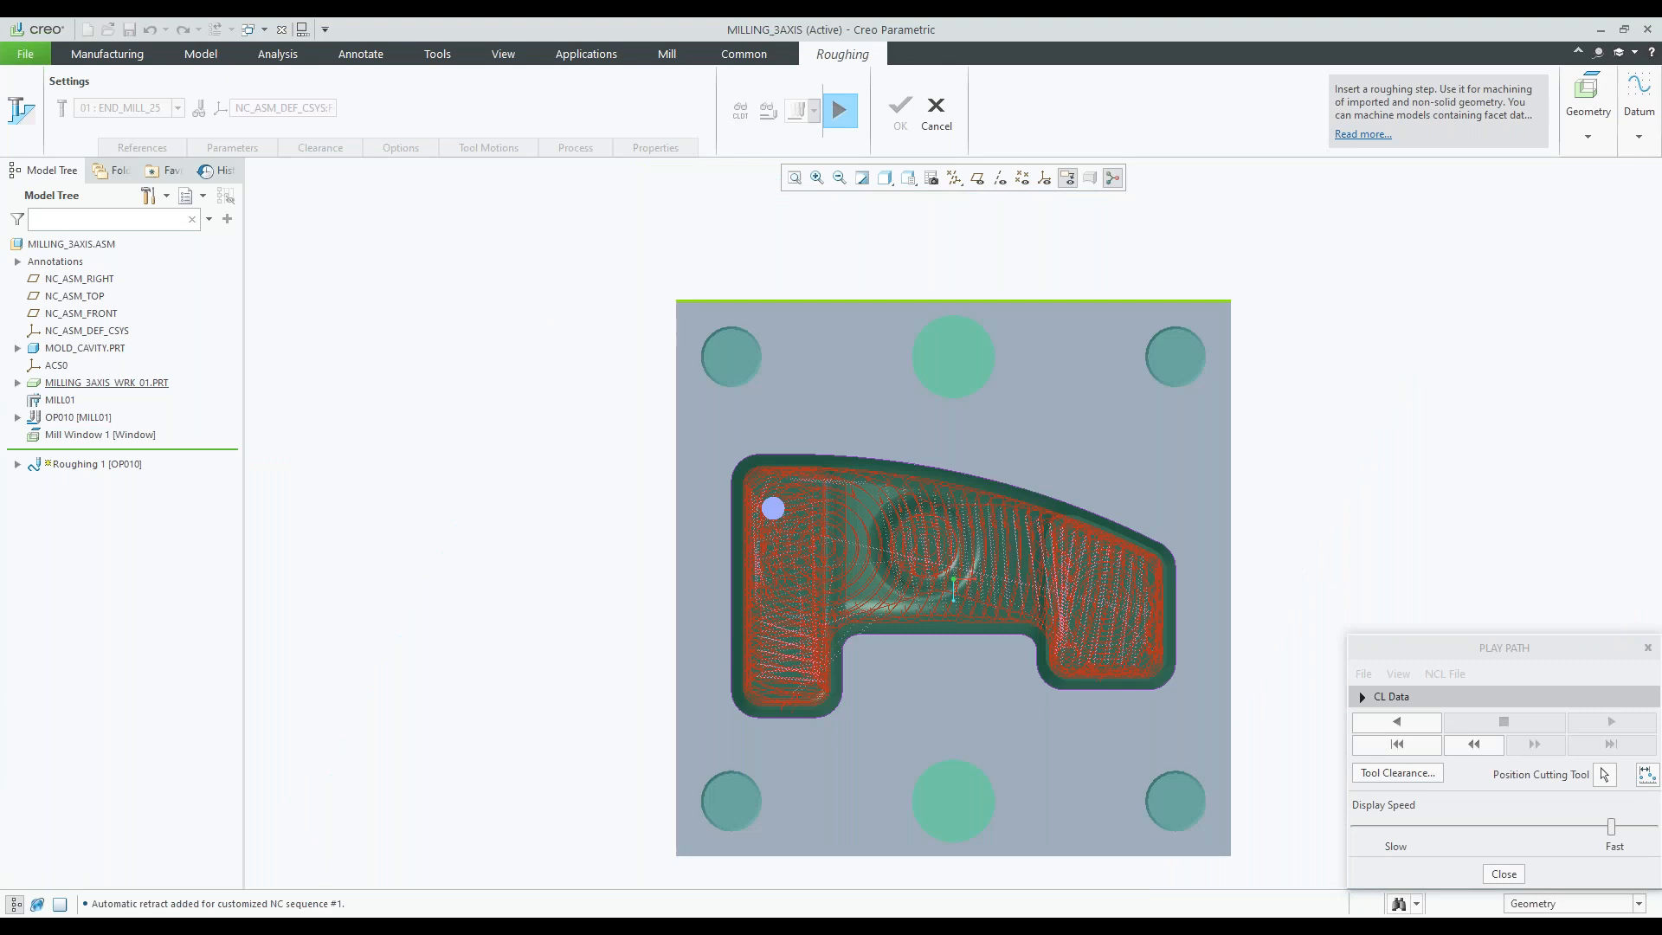
pyautogui.scroll(3, 823, 550)
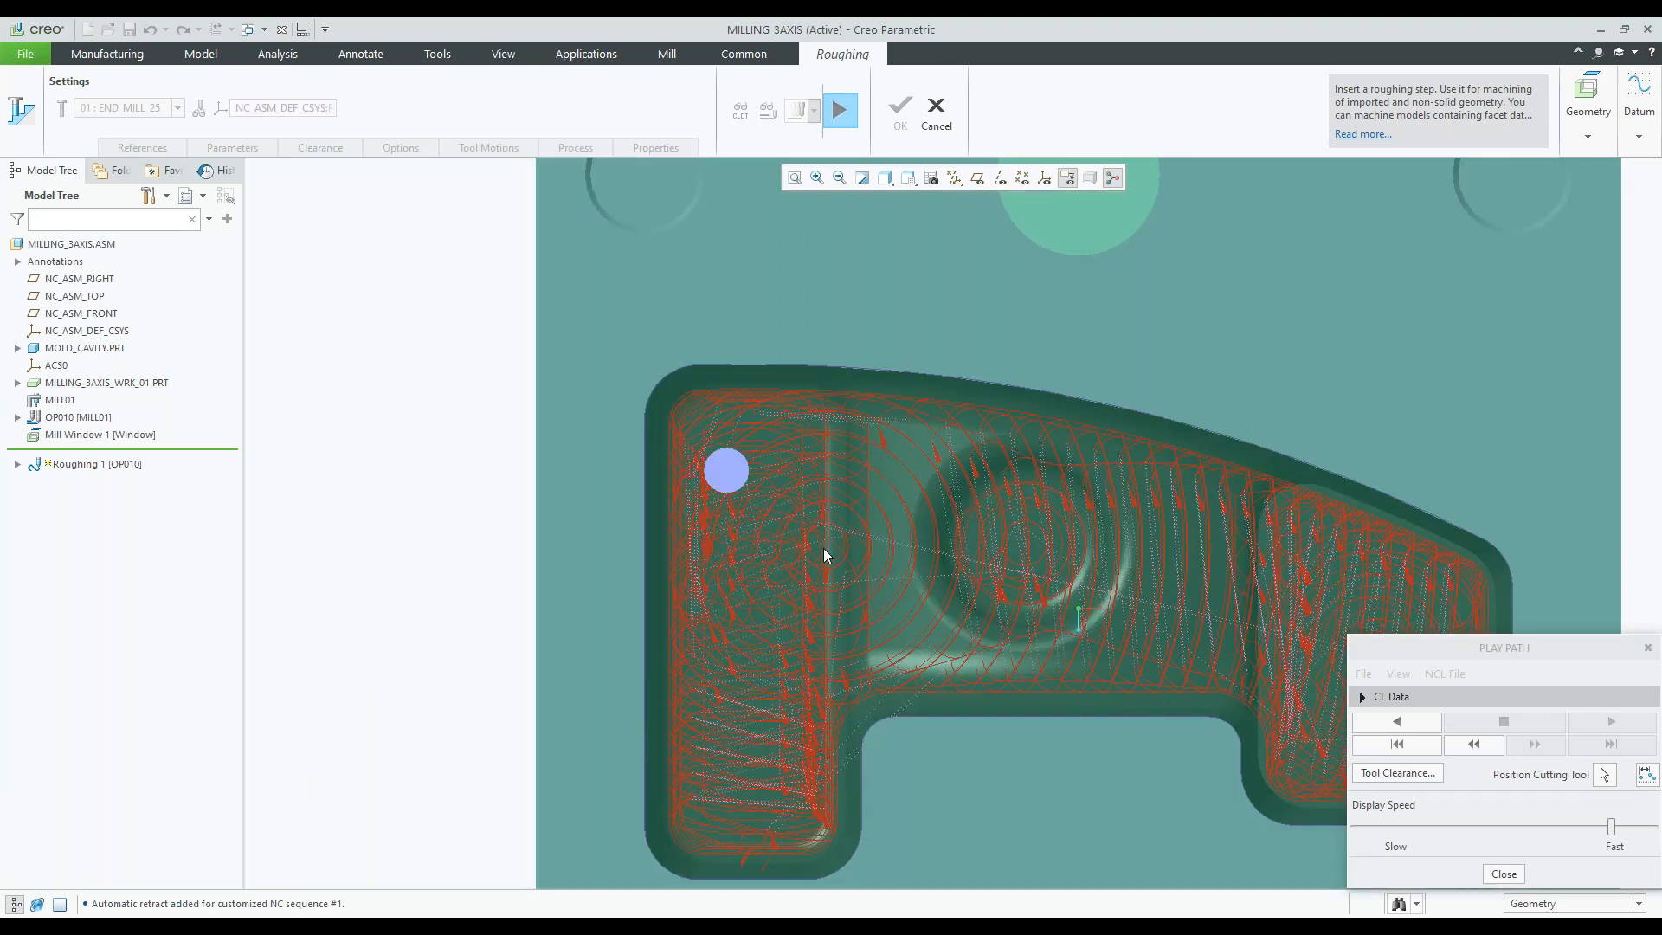
pyautogui.scroll(-2, 928, 455)
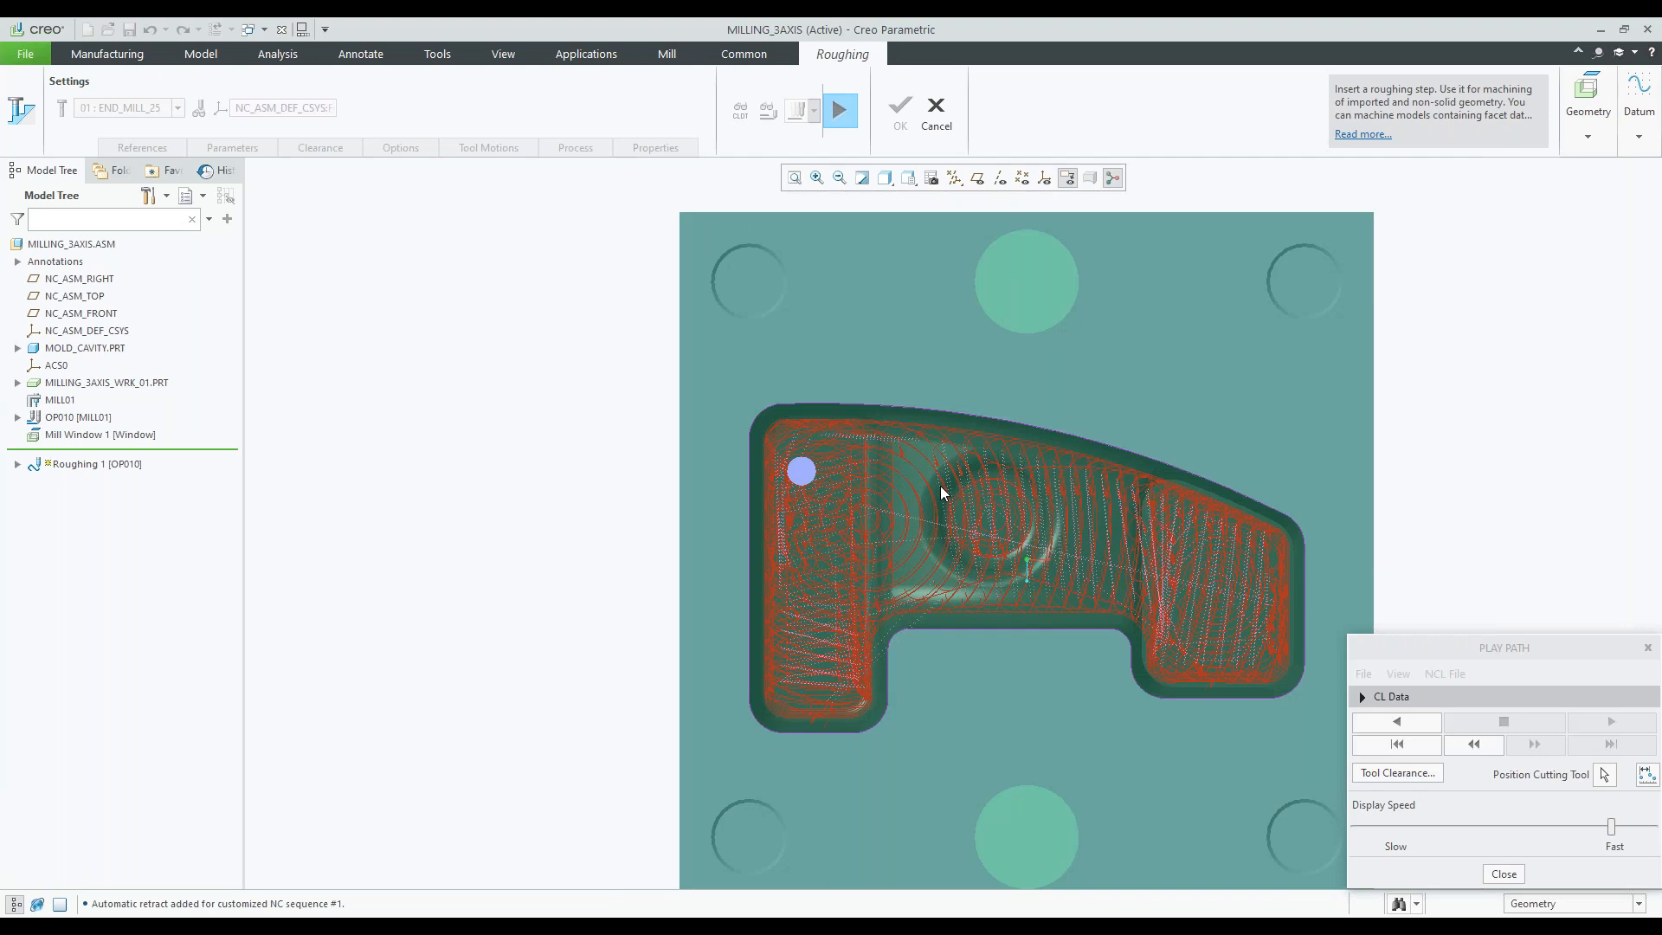
pyautogui.moveTo(1457, 459); pyautogui.dragTo(1212, 356, button='middle')
# - Show the model as wireframe from the front and examine the depth slices where the path meets the central recess's floor
pyautogui.click(908, 178)
pyautogui.click(935, 262)
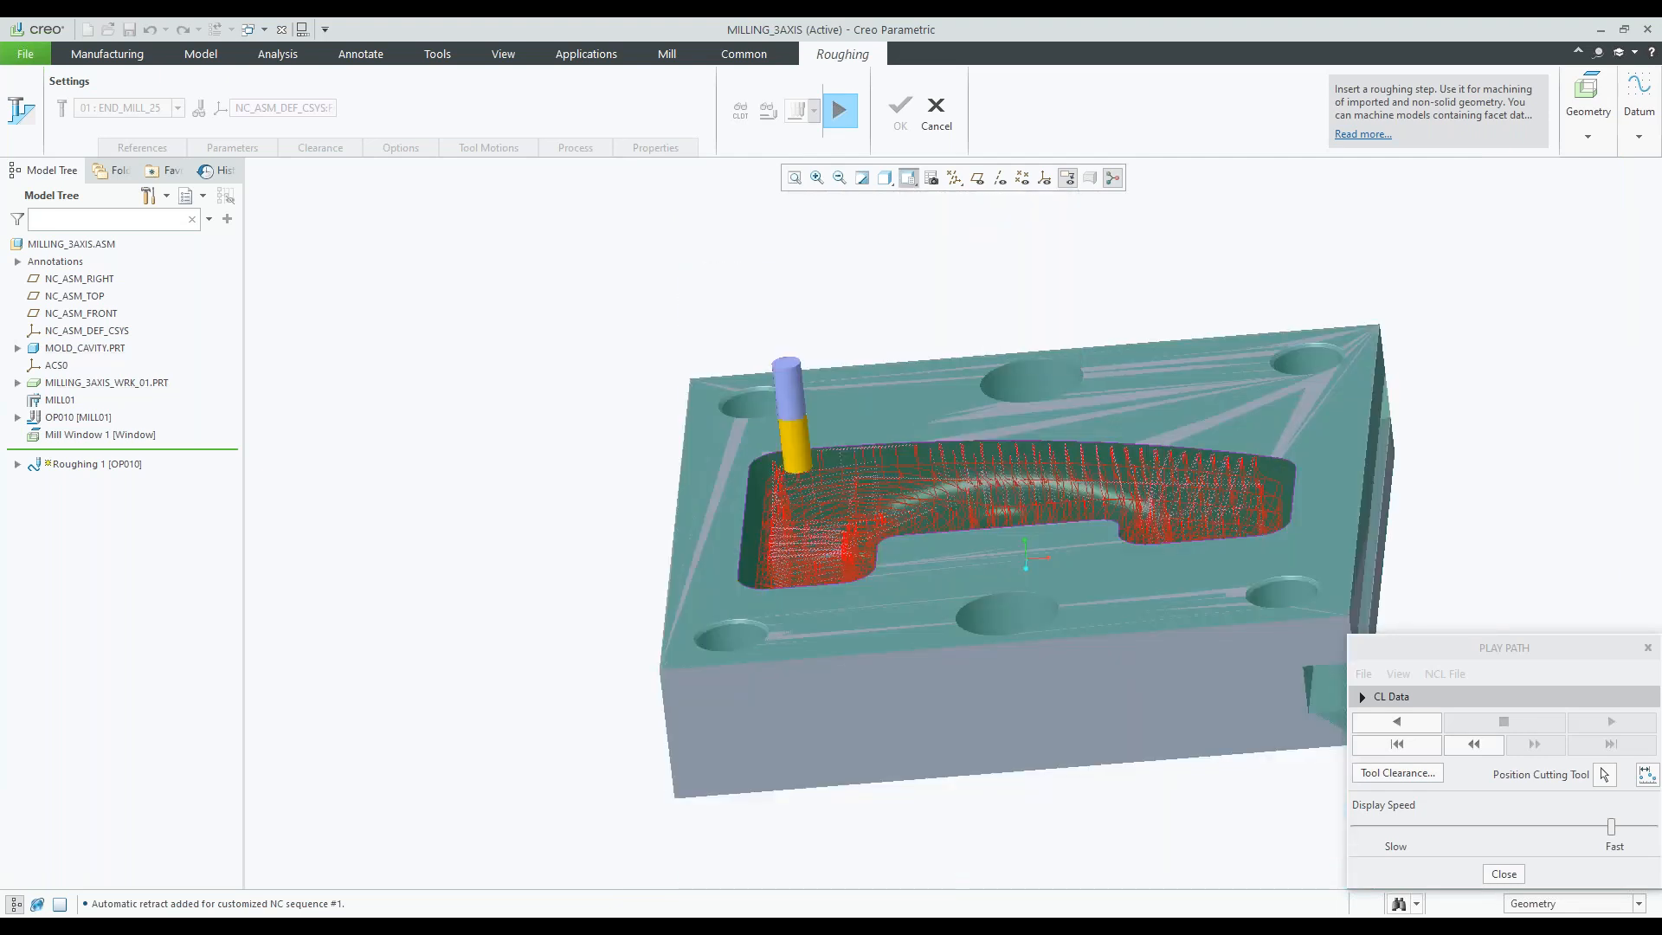
pyautogui.click(885, 179)
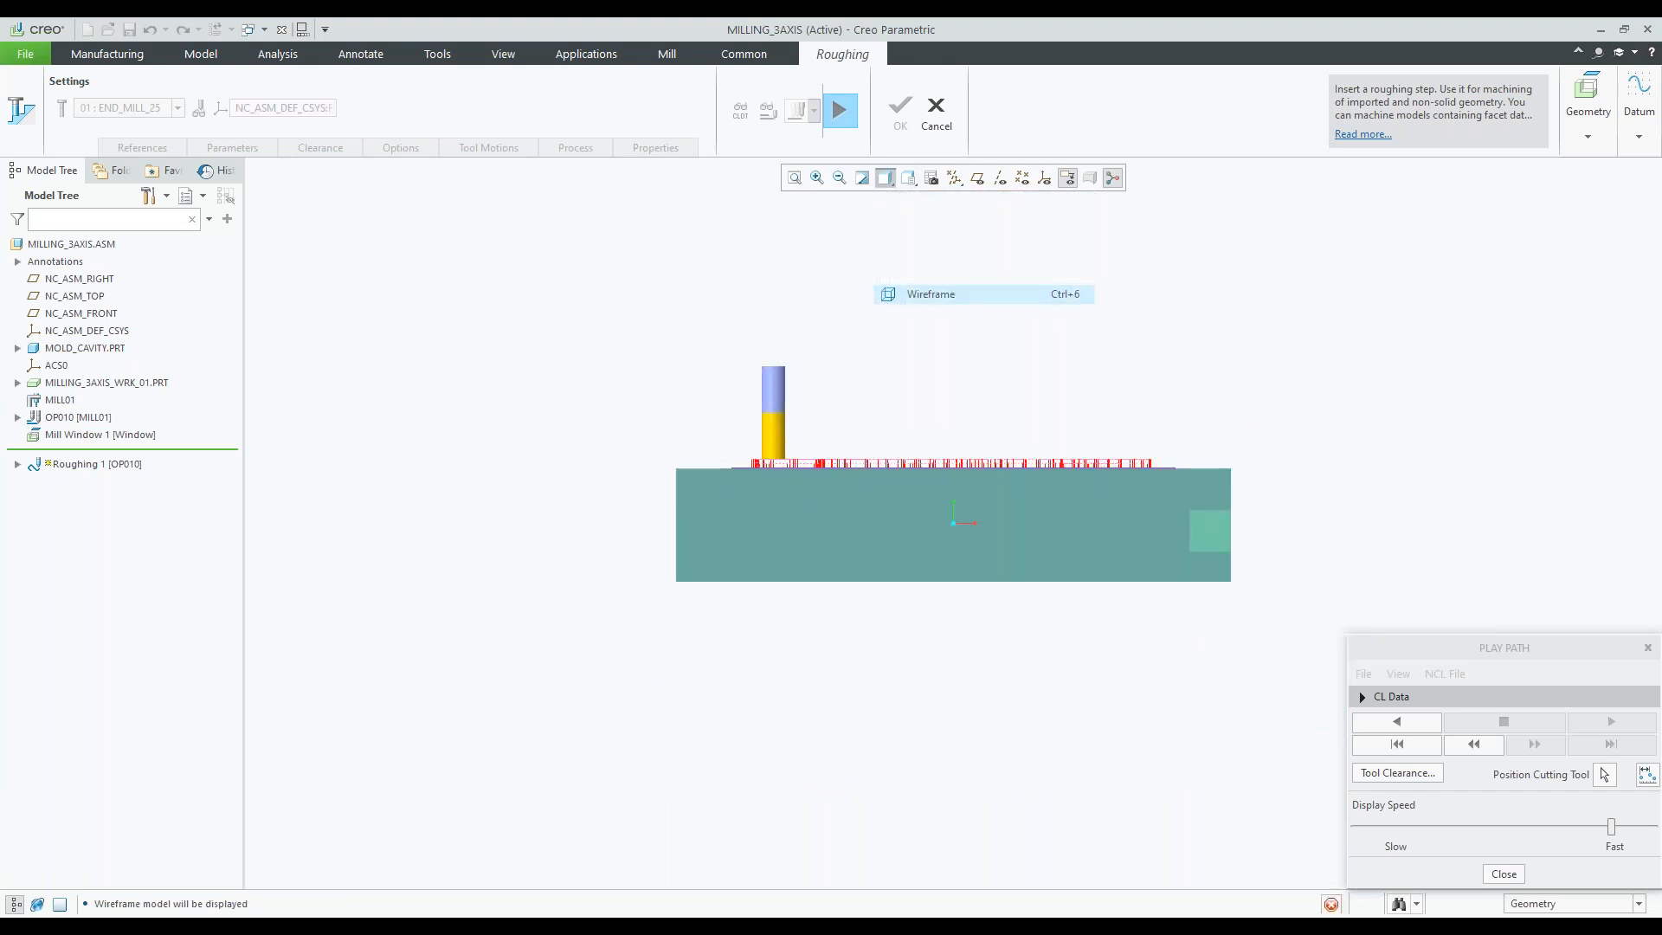
pyautogui.click(955, 295)
pyautogui.scroll(-3, 935, 568)
pyautogui.scroll(-3, 935, 569)
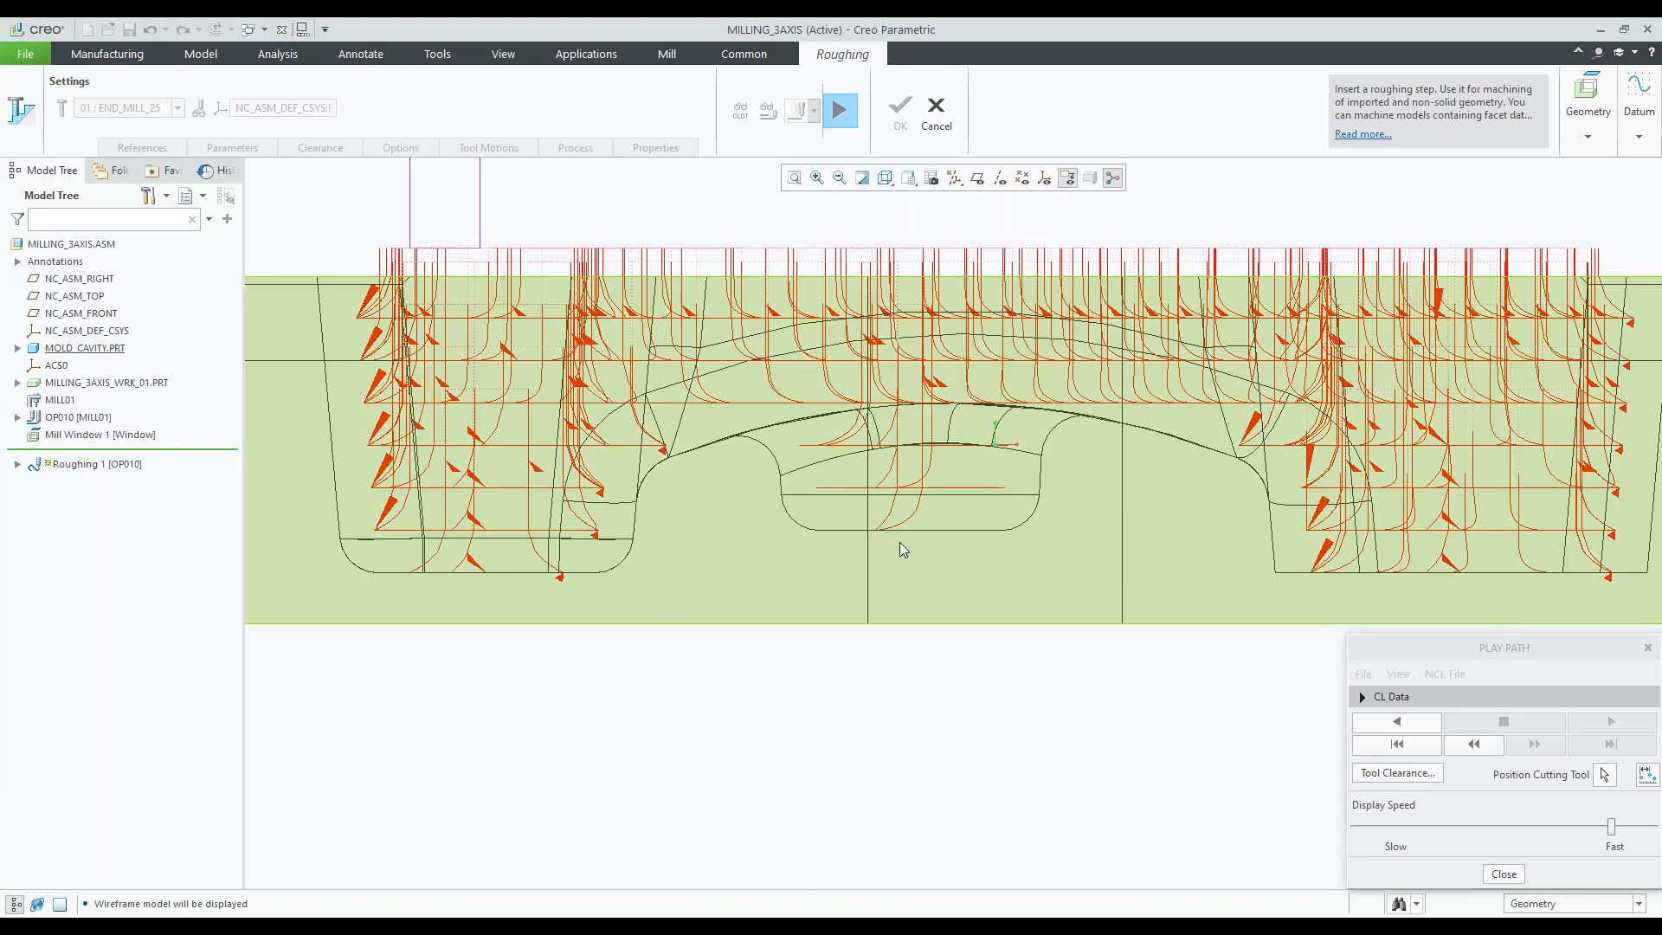
pyautogui.scroll(-4, 896, 541)
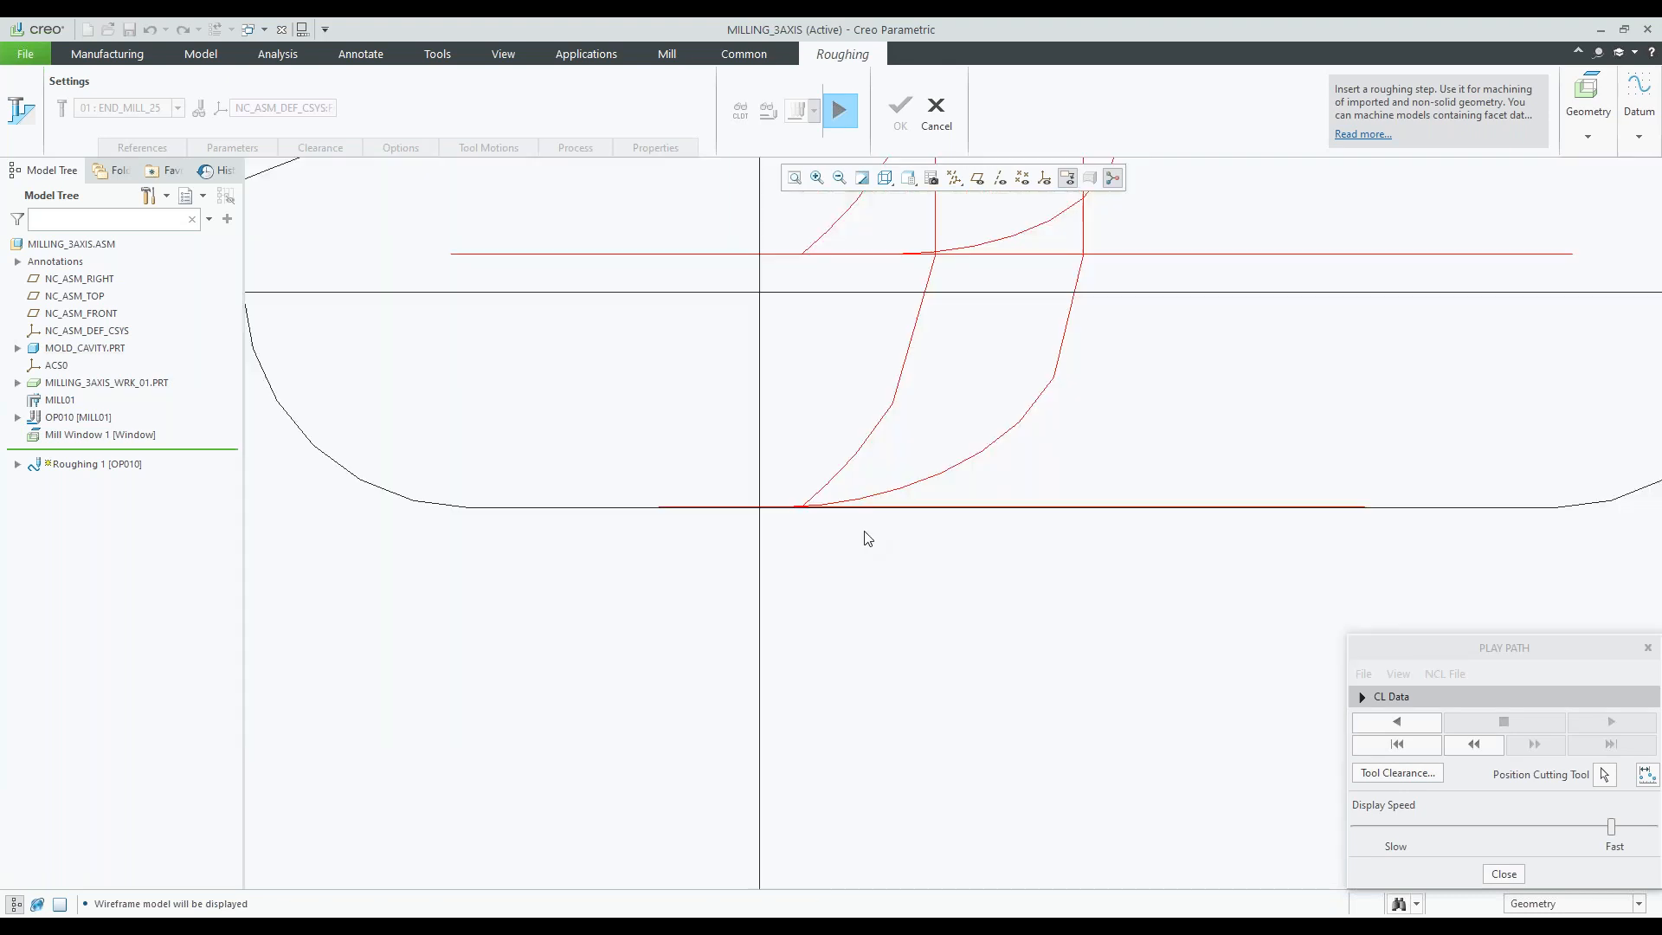
pyautogui.scroll(-4, 646, 516)
pyautogui.scroll(-1, 699, 492)
pyautogui.scroll(-5, 703, 496)
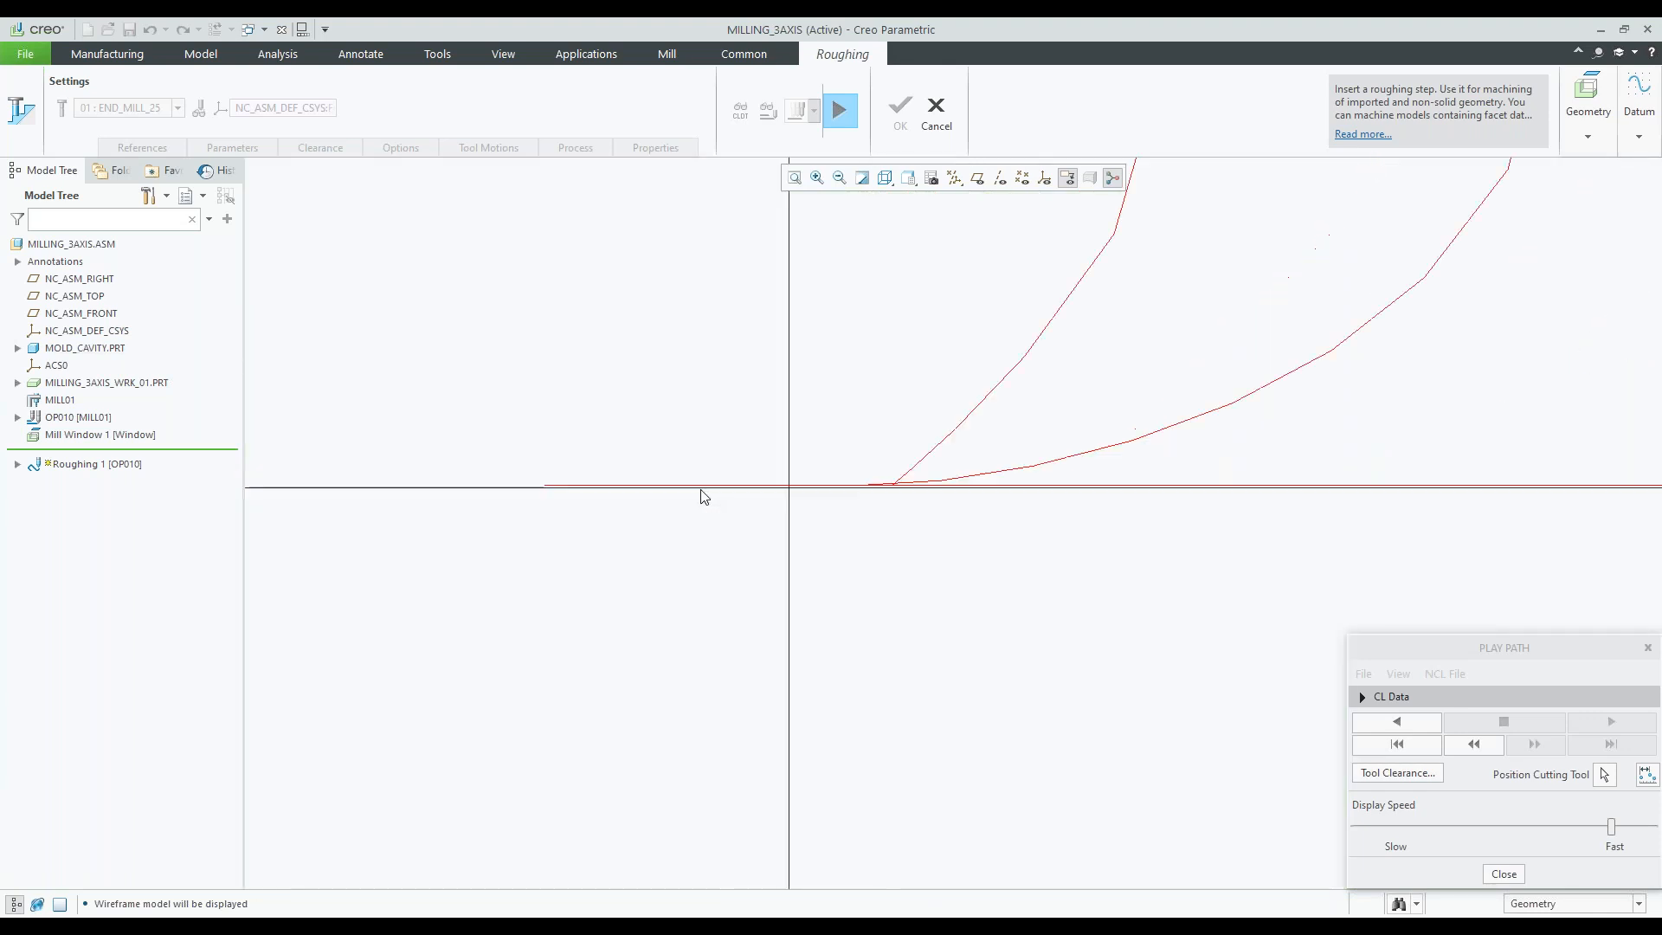
# - Display the mold cavity shaded with edges in an angled overall view and close the tool path playback
pyautogui.scroll(8, 702, 496)
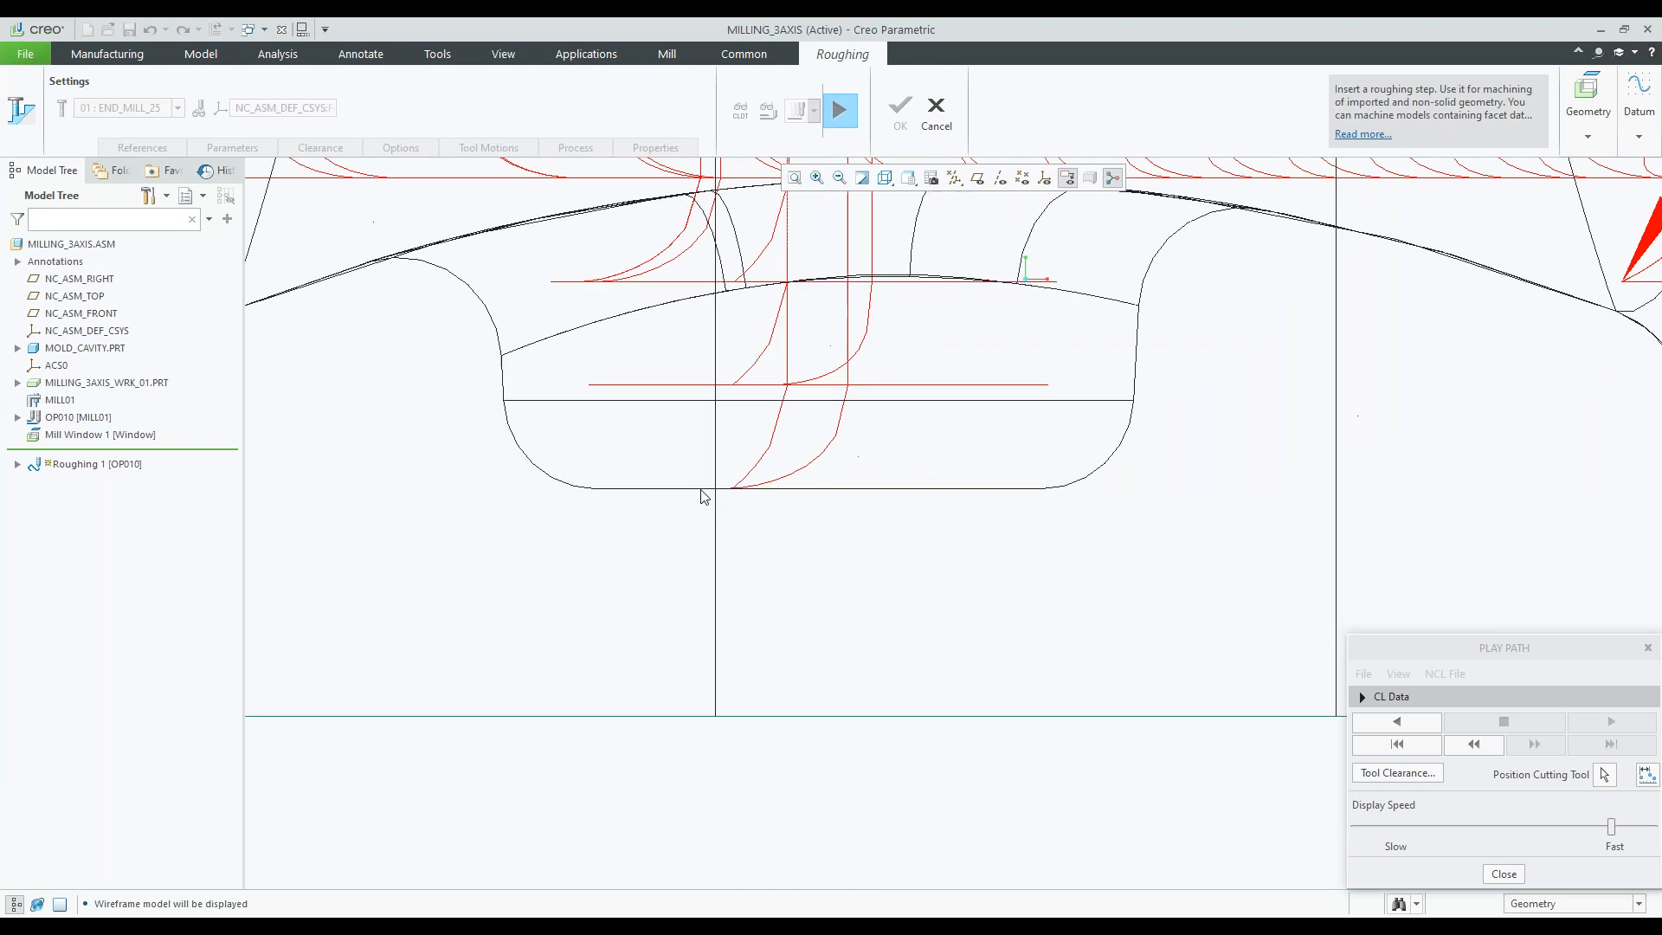
pyautogui.moveTo(703, 496); pyautogui.dragTo(776, 493, button='middle')
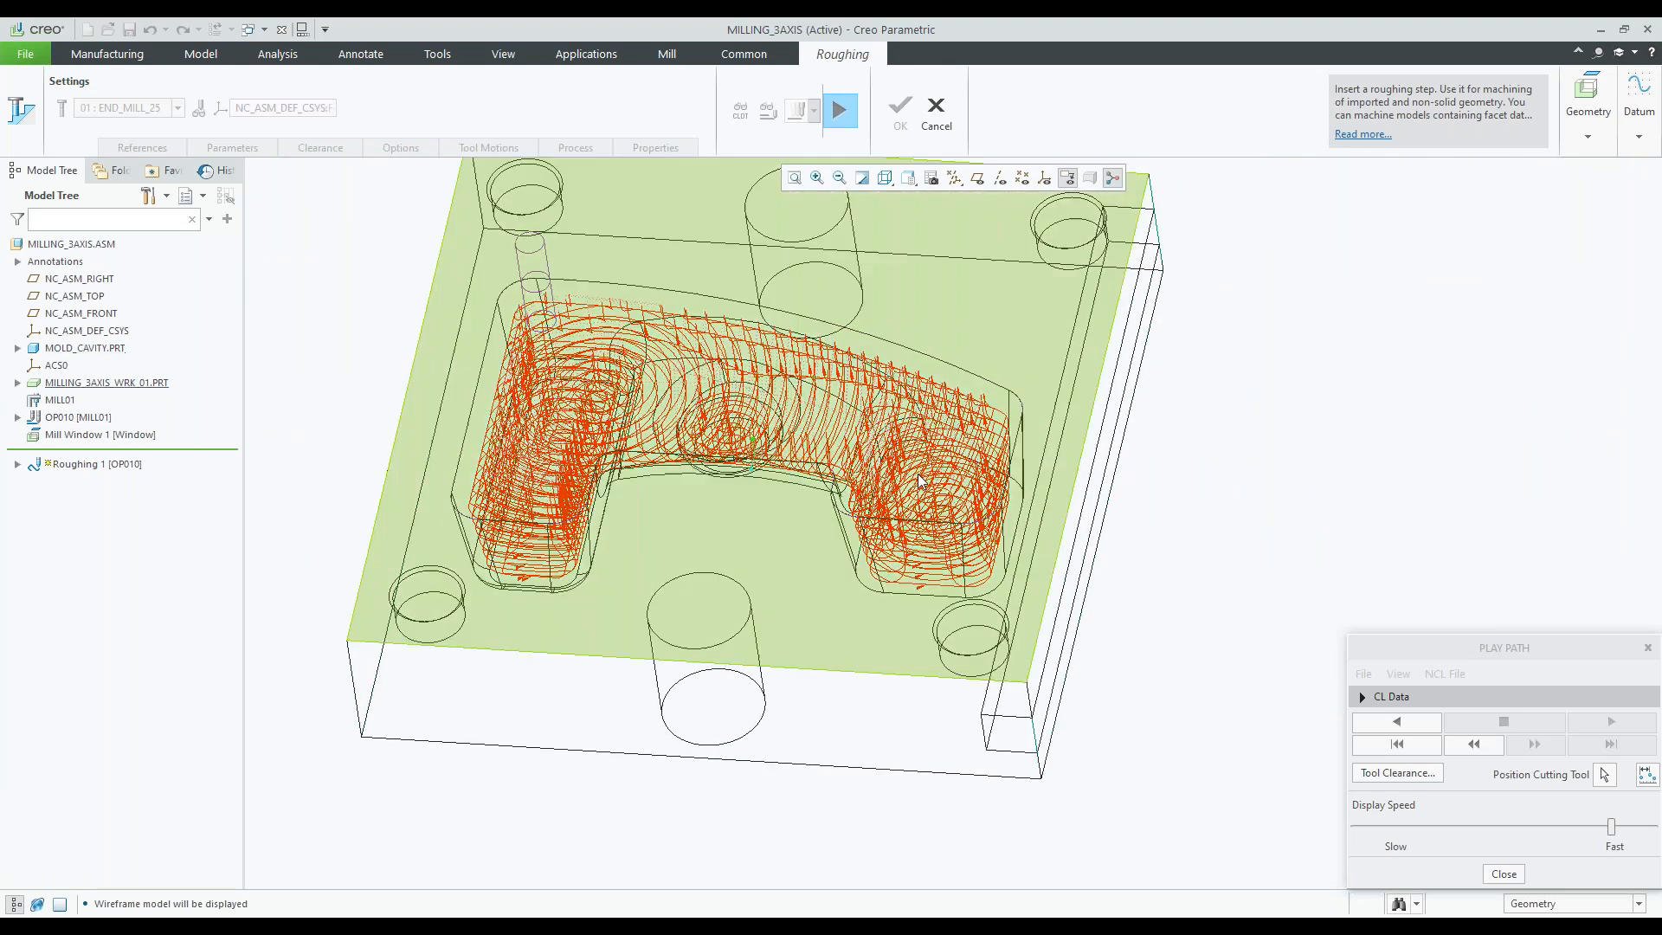
pyautogui.click(885, 177)
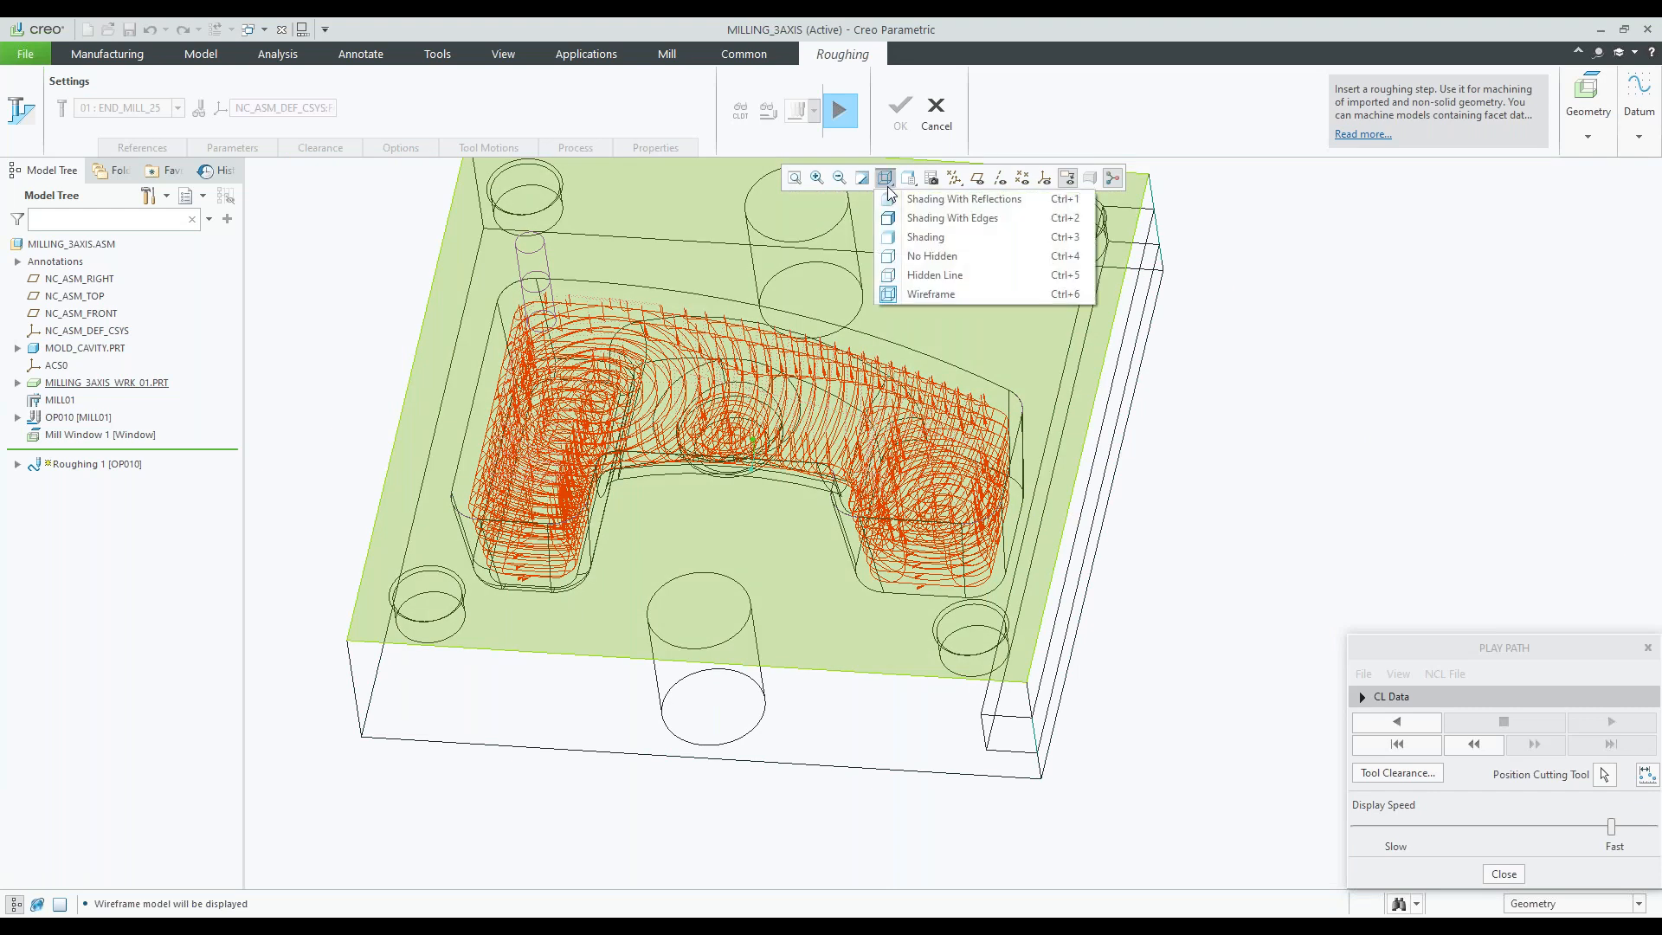
pyautogui.click(952, 219)
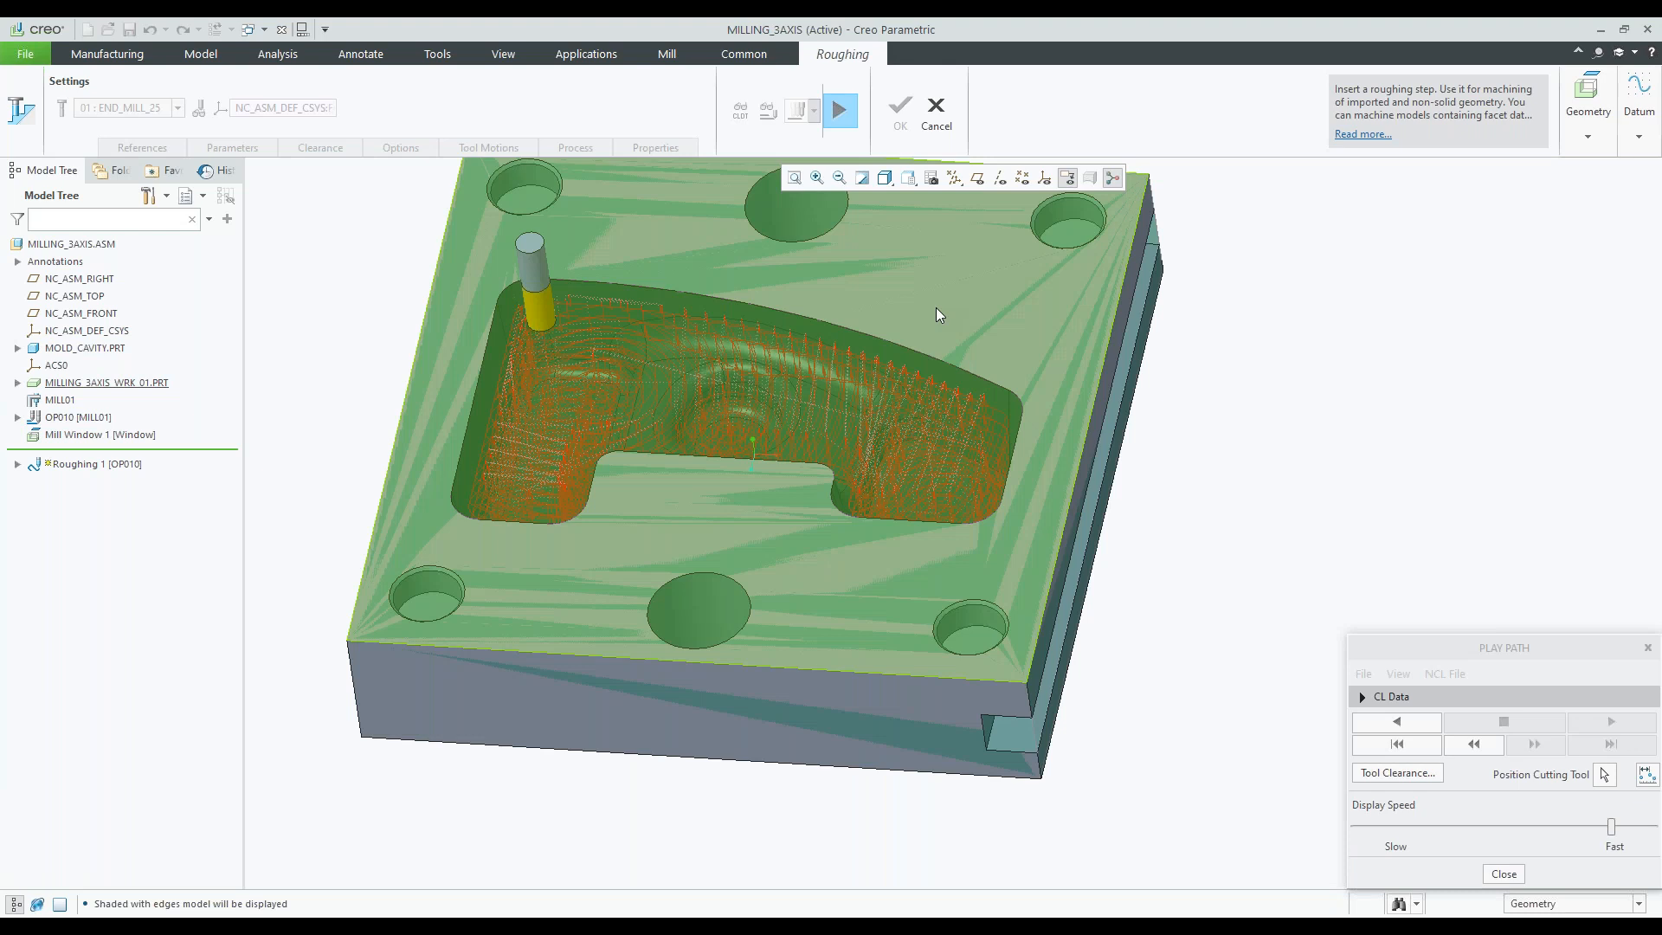
pyautogui.scroll(1, 931, 564)
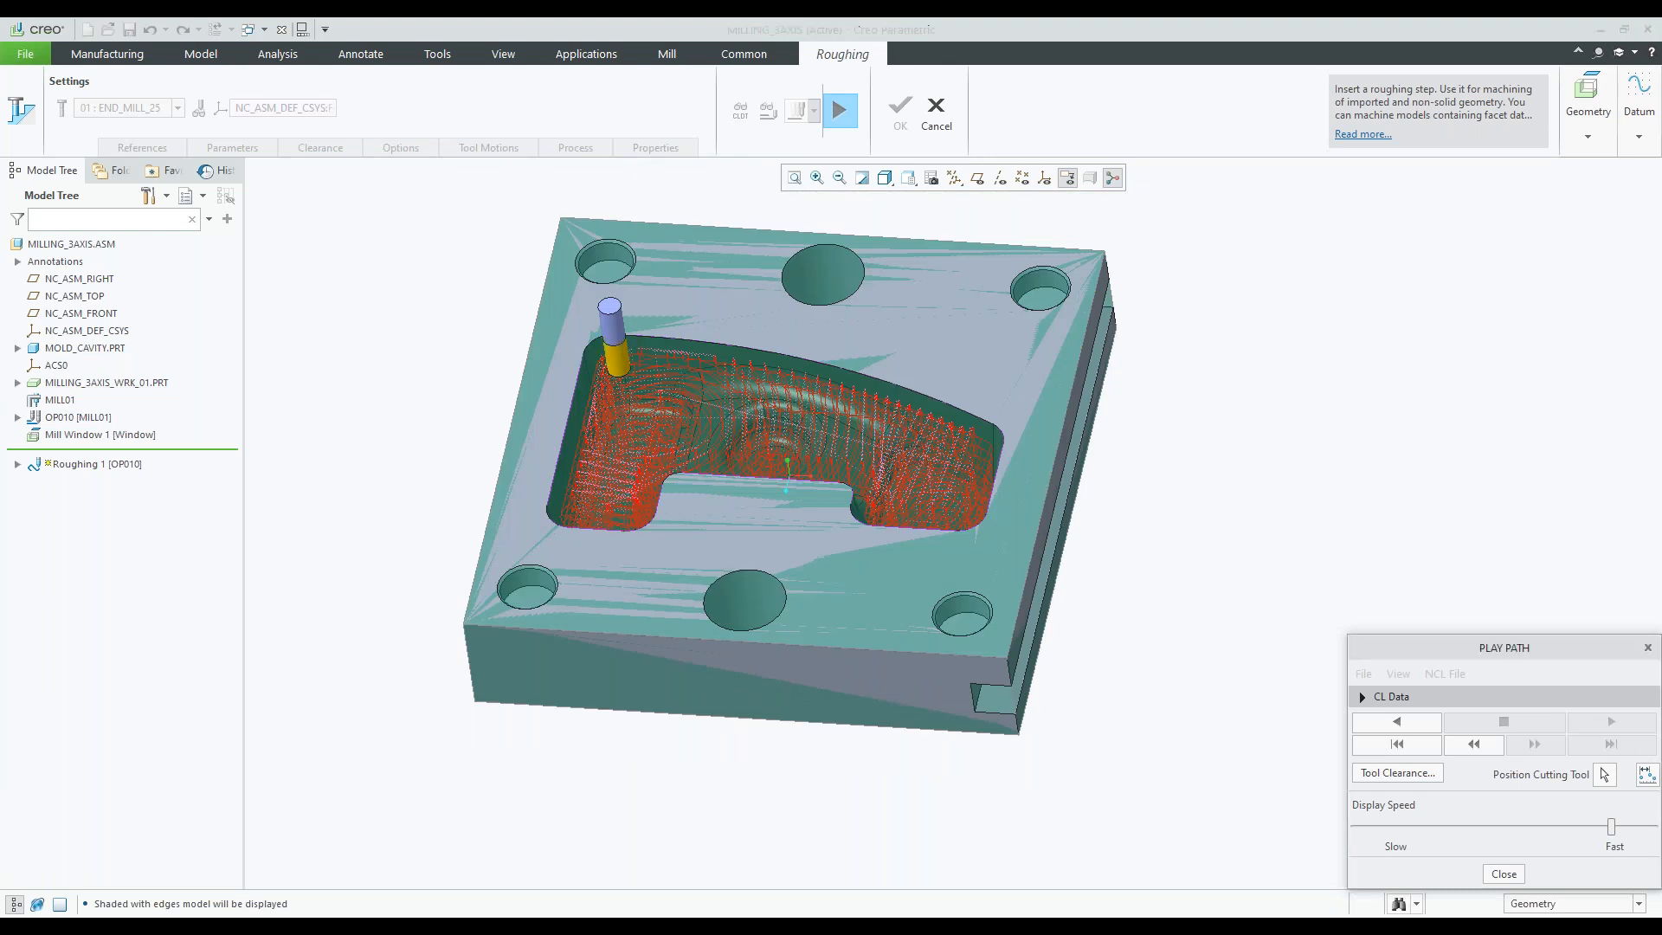
pyautogui.click(1504, 874)
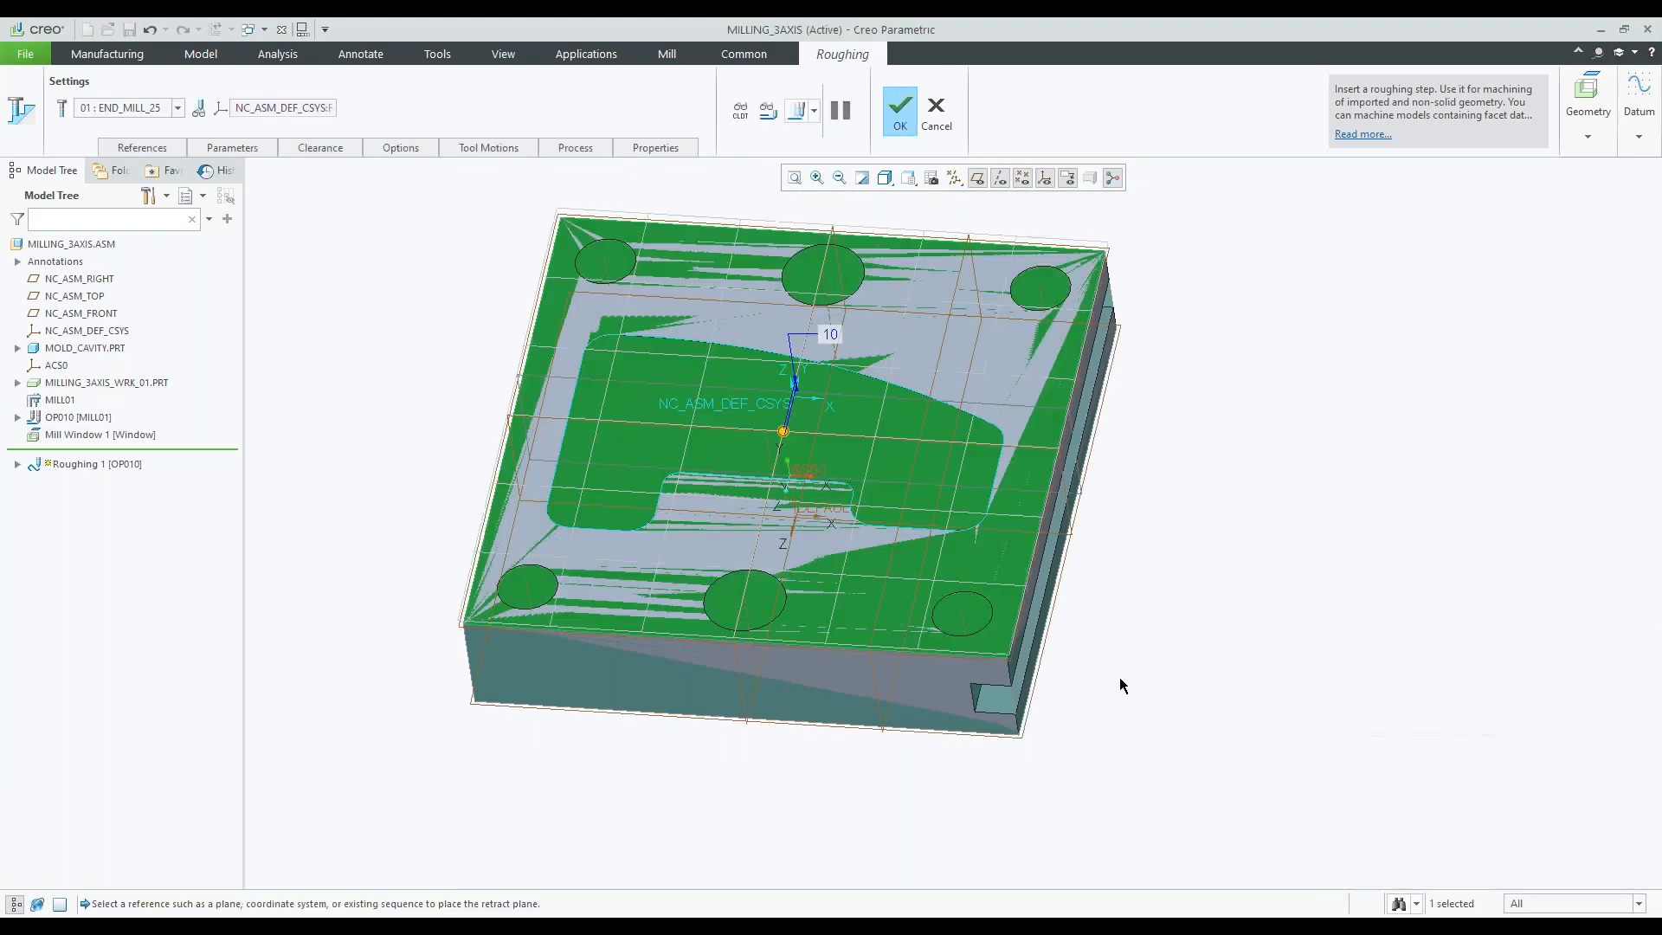
# - Bring up the Roughing parameters and hide the workpiece MILLING_3AXIS_WRK_01.PRT
pyautogui.click(232, 147)
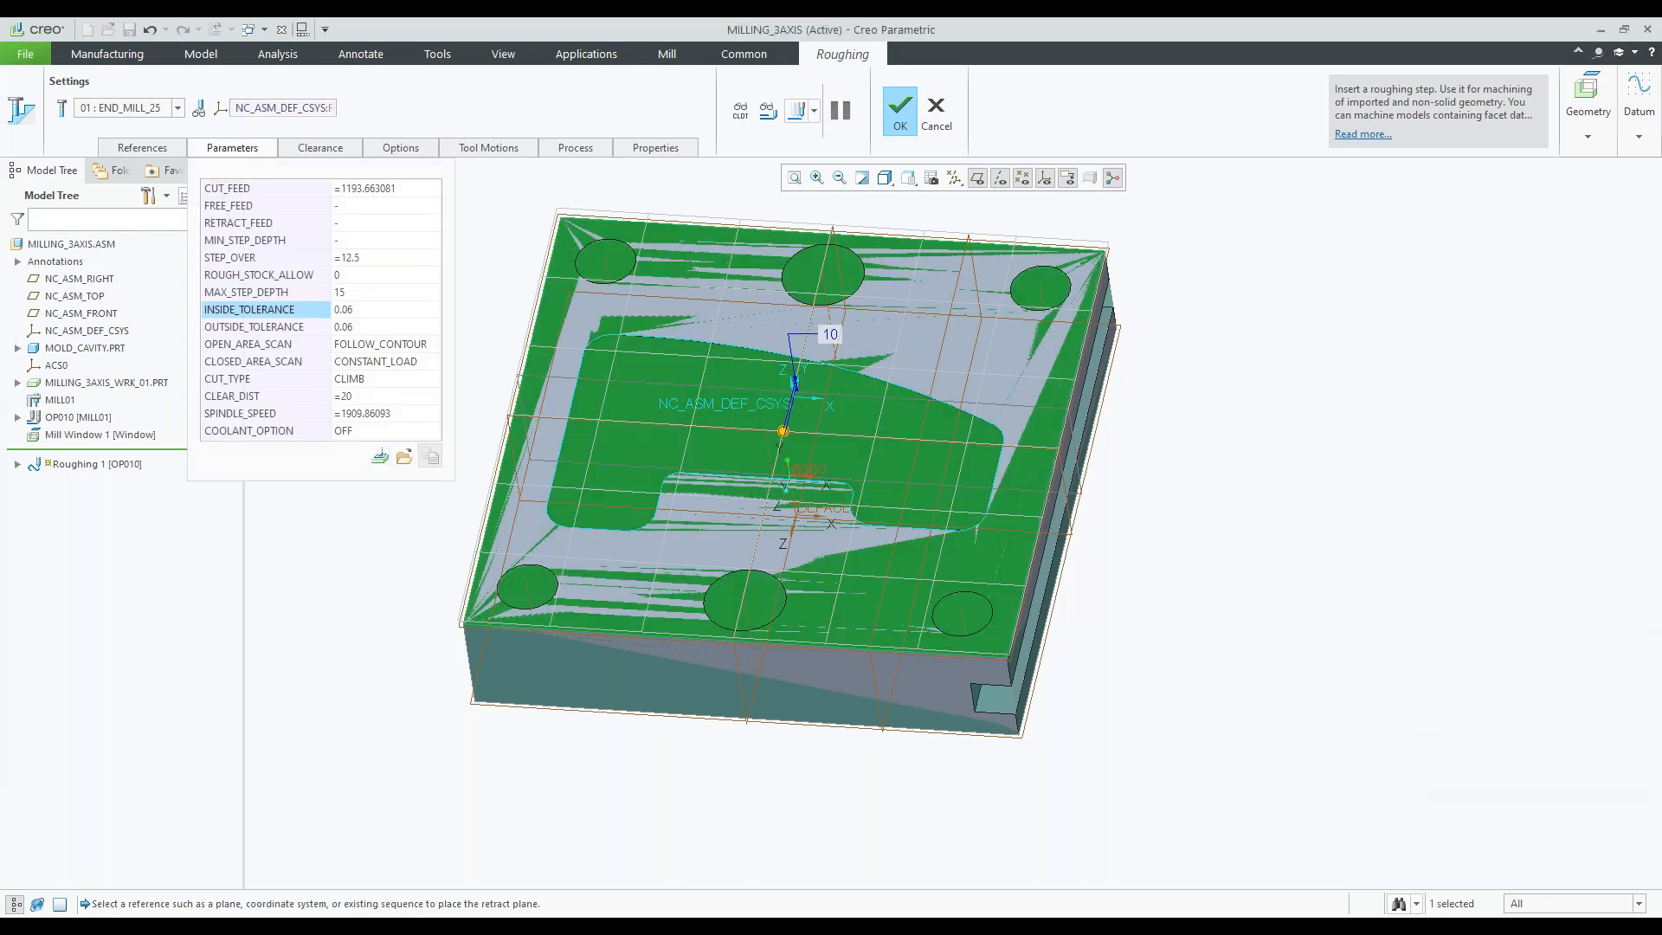
pyautogui.rightClick(78, 382)
pyautogui.click(106, 391)
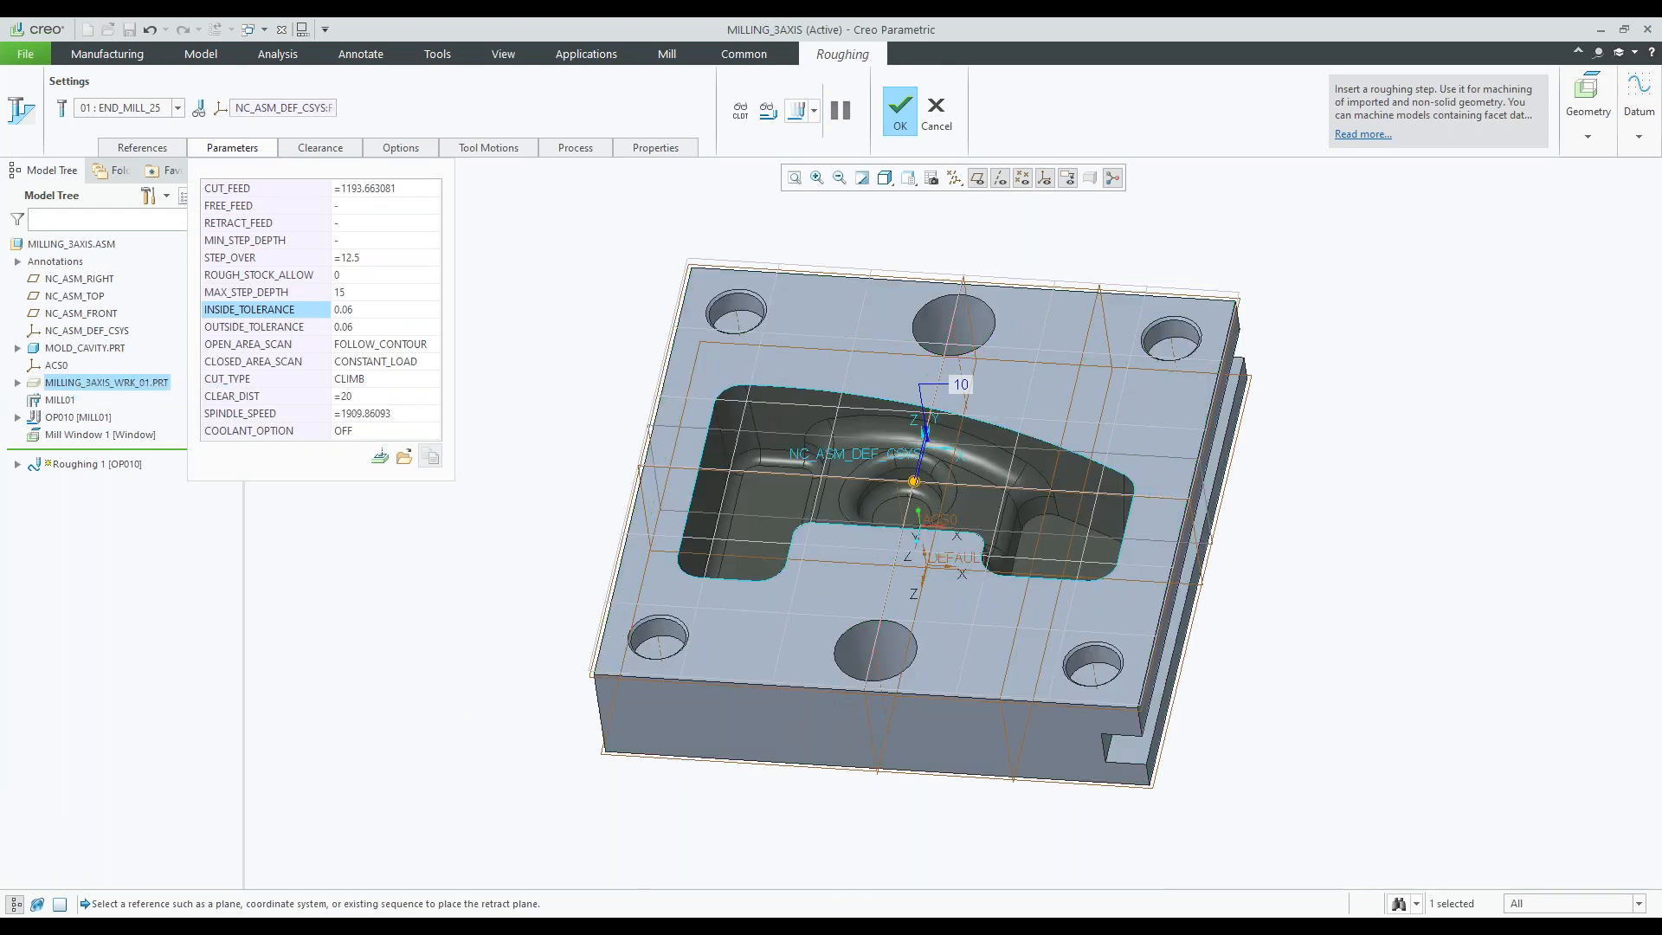
# - Set the Roughing parameter CLOSED_AREA_SCAN to TYPE_SPIRAL
pyautogui.click(385, 345)
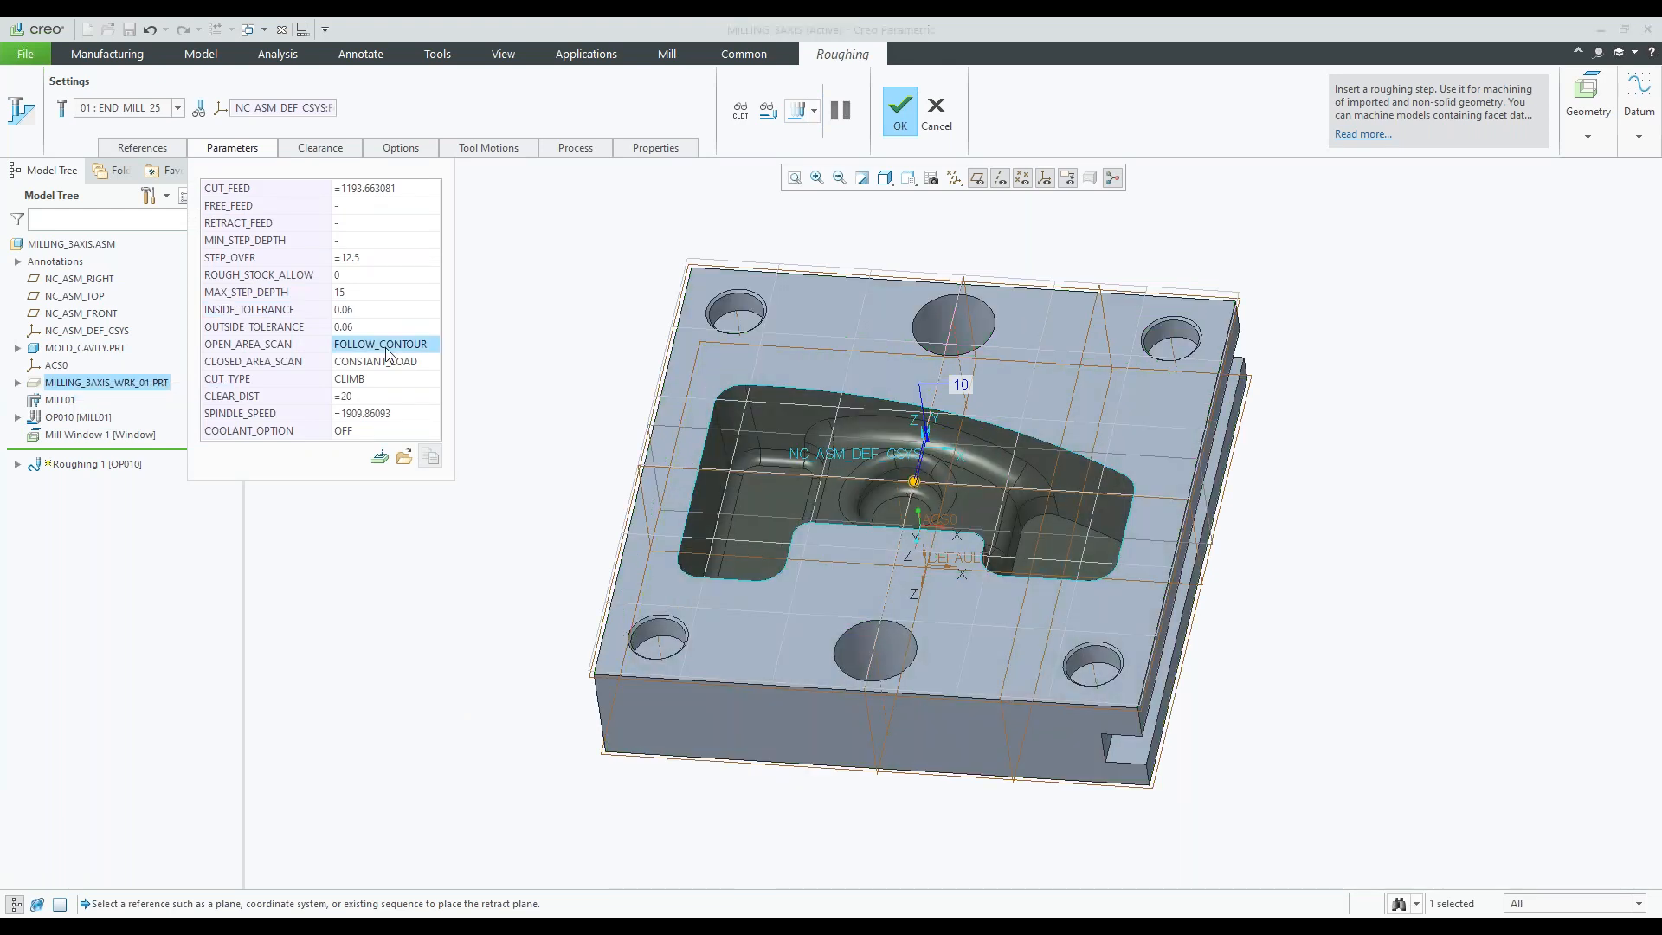
pyautogui.click(387, 360)
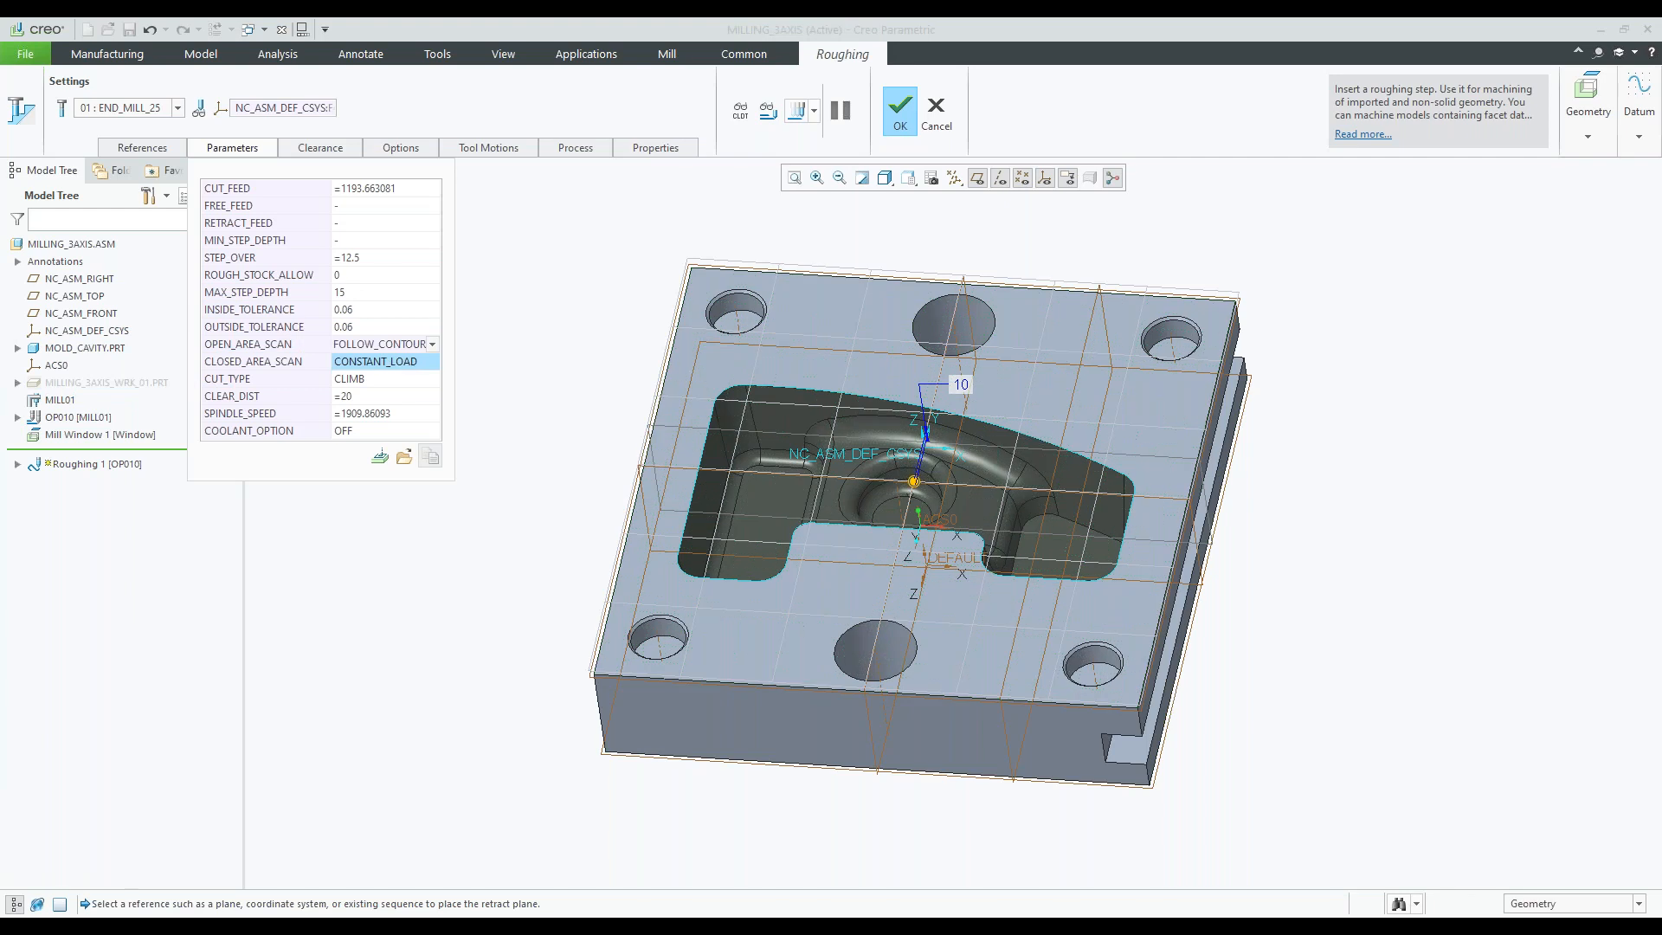
pyautogui.click(430, 361)
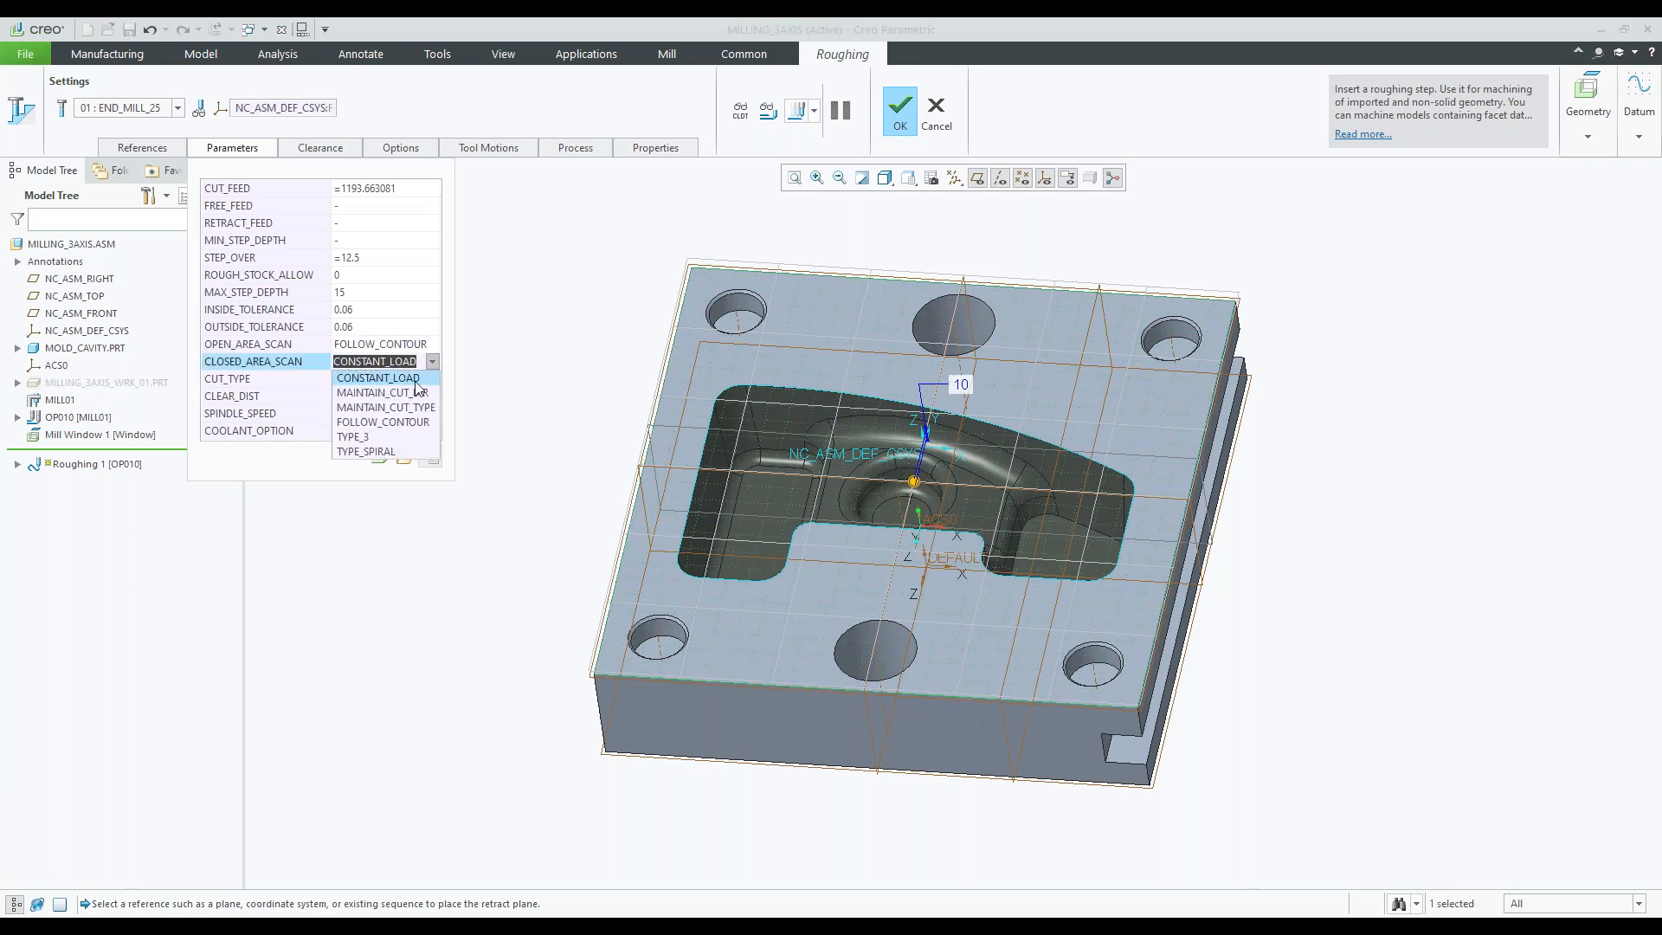
pyautogui.press('Escape')
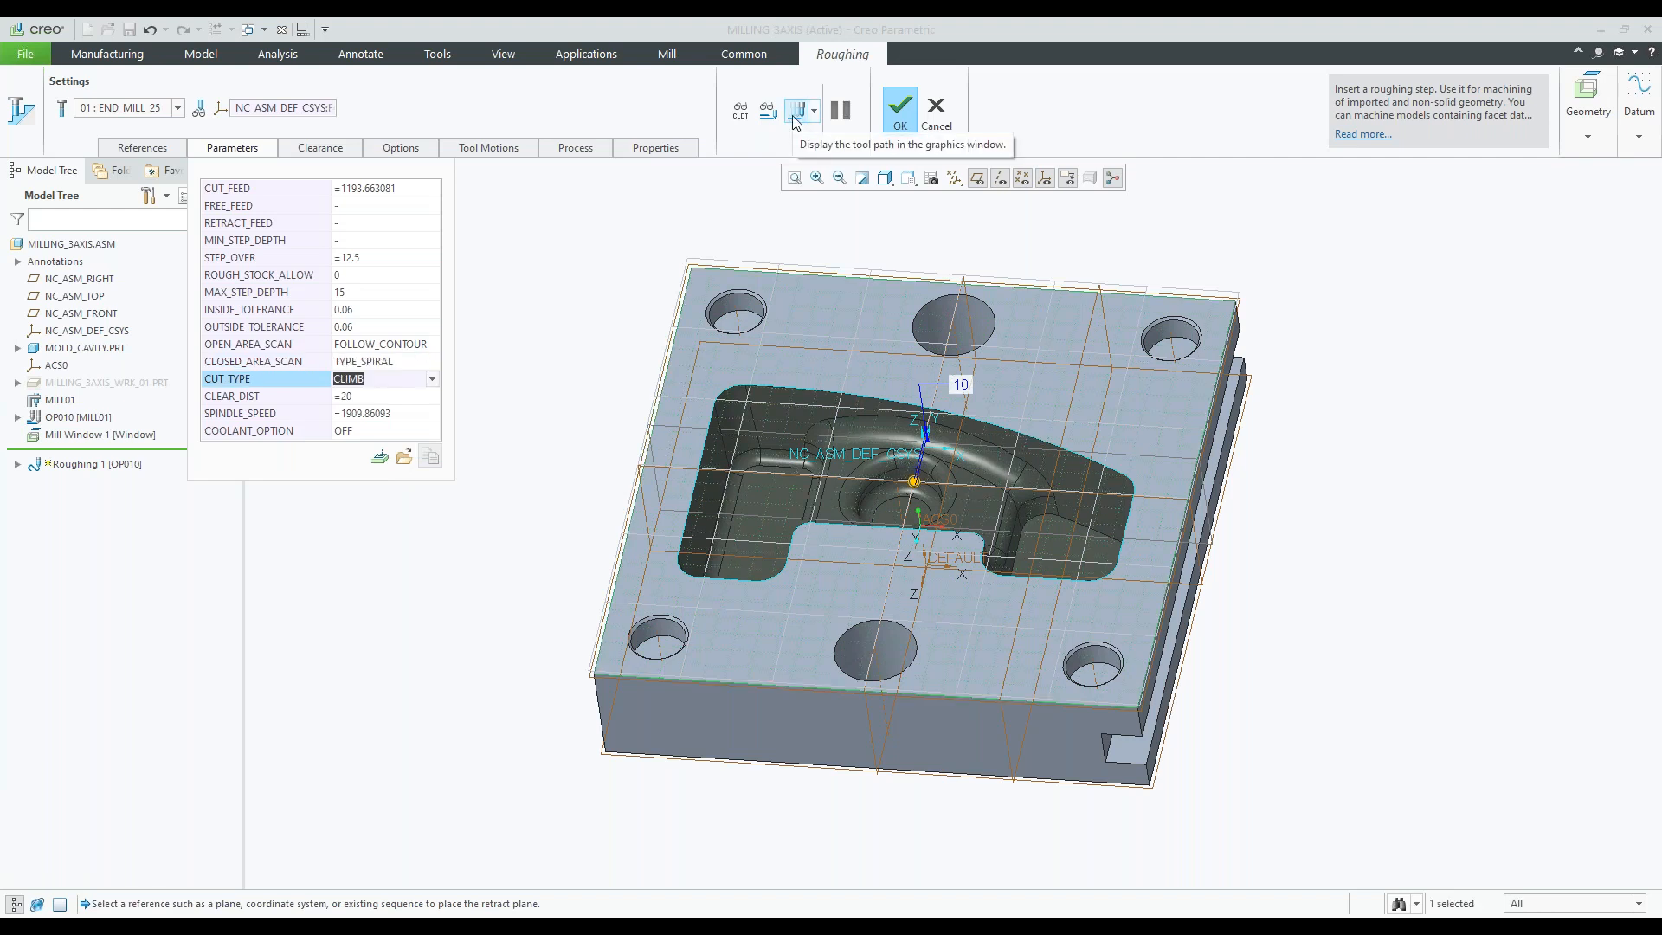
# - Set the Roughing parameter OPEN_AREA_SCAN to CONSTANT_LOAD
pyautogui.click(414, 348)
pyautogui.click(433, 345)
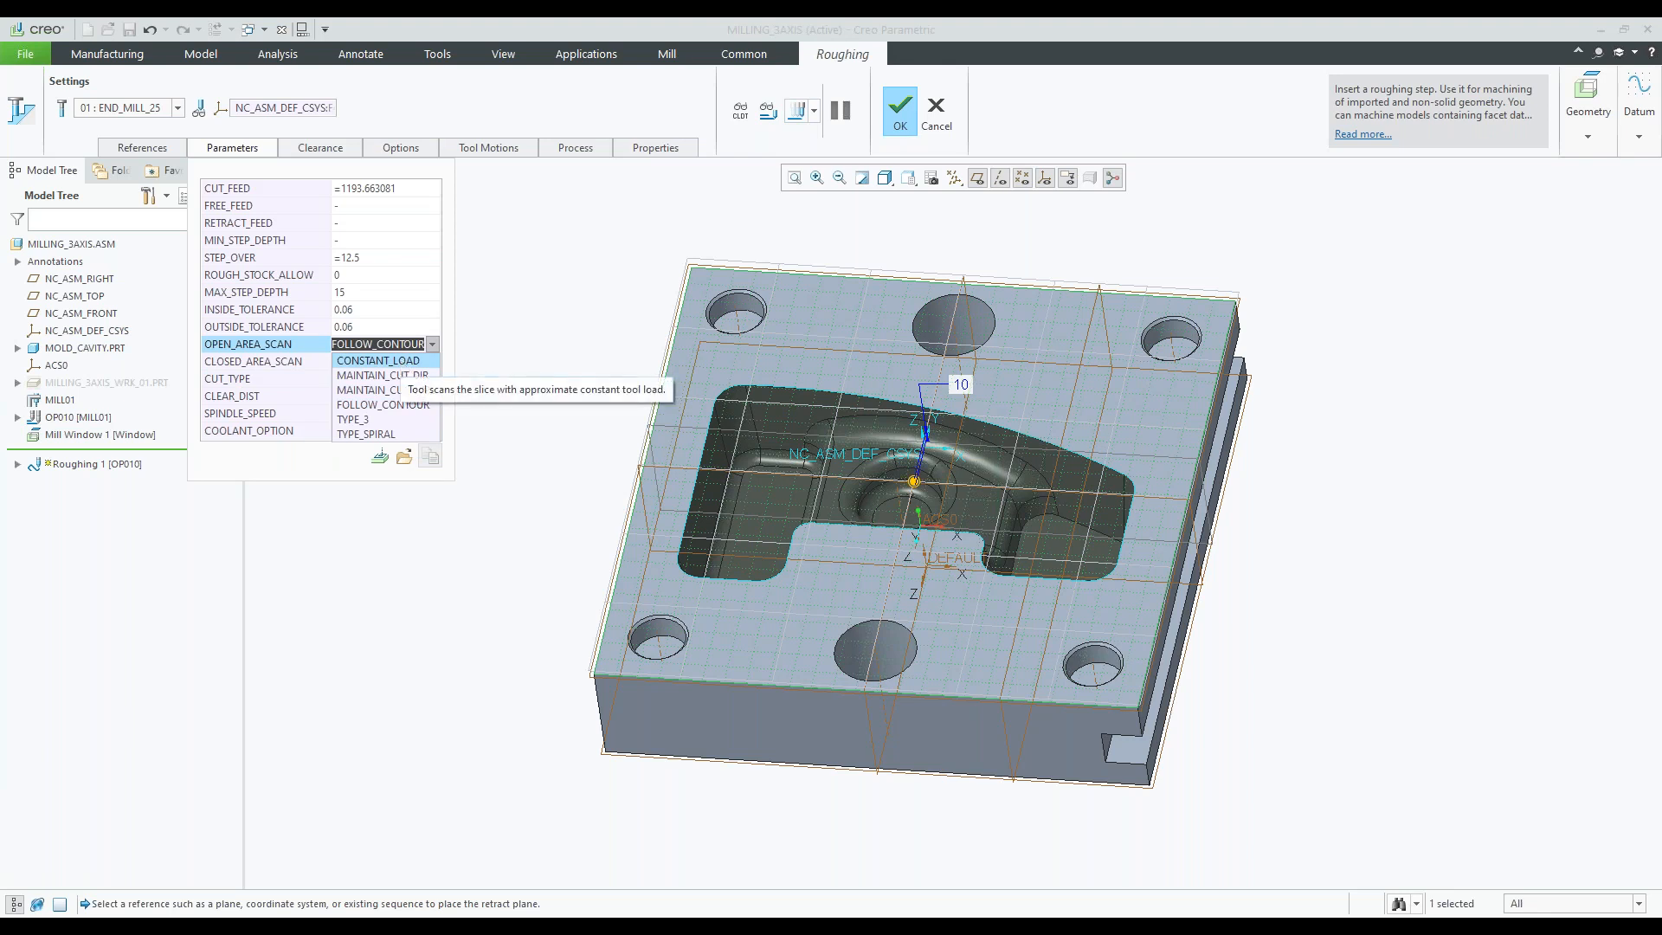
pyautogui.click(400, 362)
# - Play the Roughing tool path with spiral closed-area scanning and examine its passes across the cavity from several angles
pyautogui.click(795, 110)
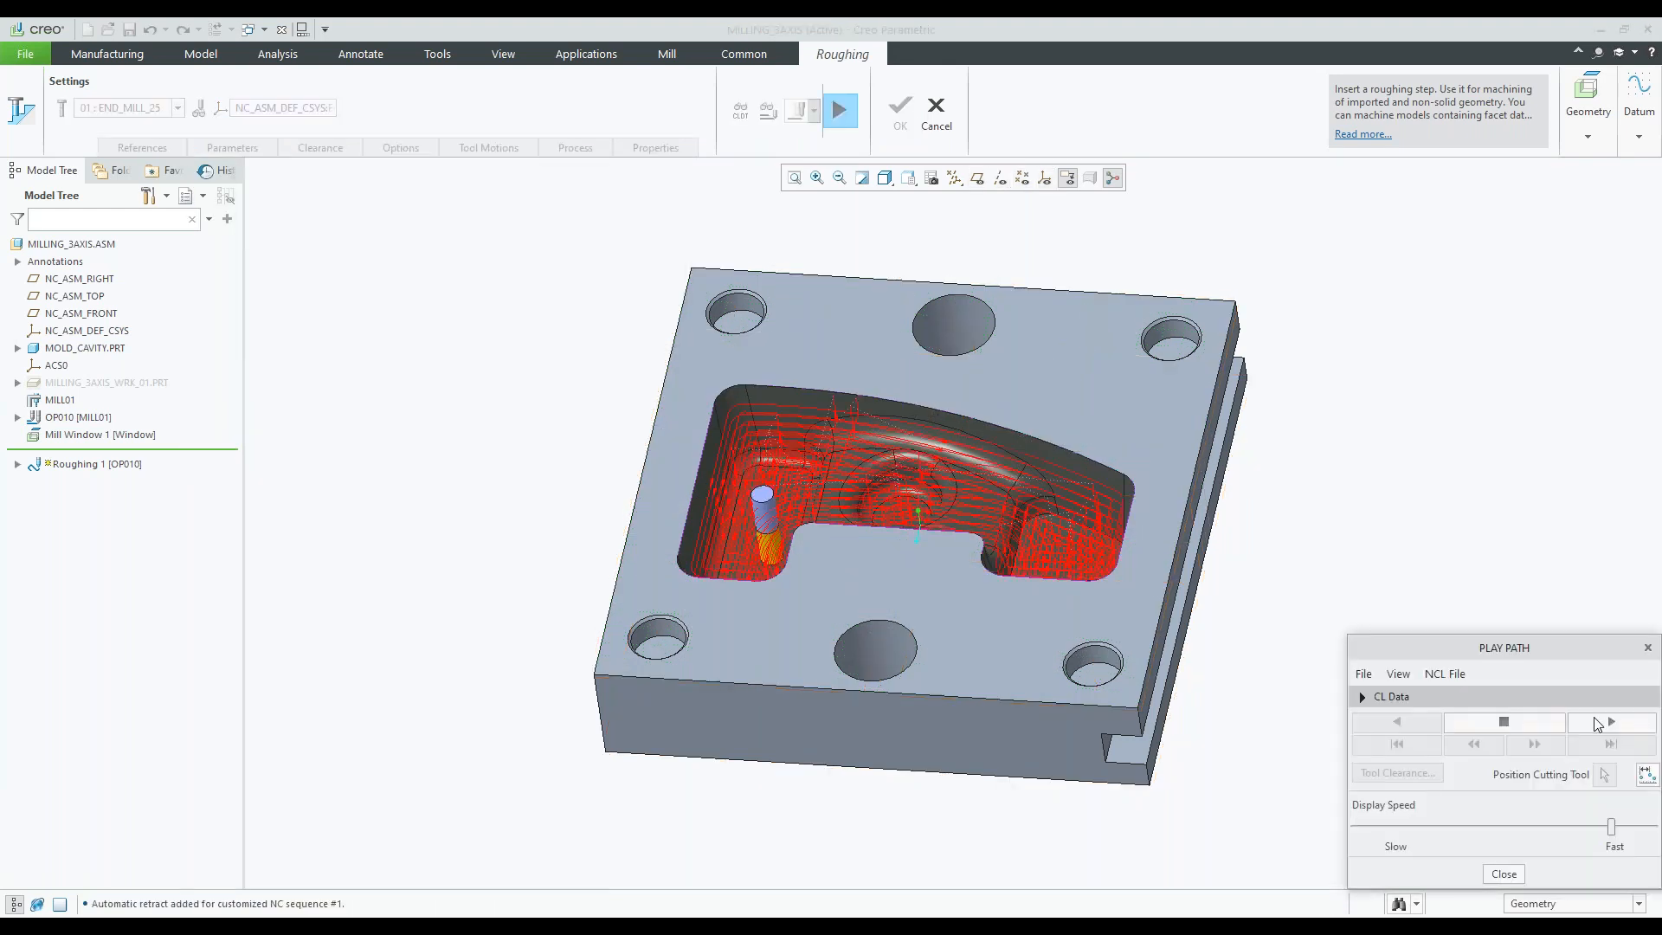
pyautogui.moveTo(956, 450); pyautogui.dragTo(917, 512, button='middle')
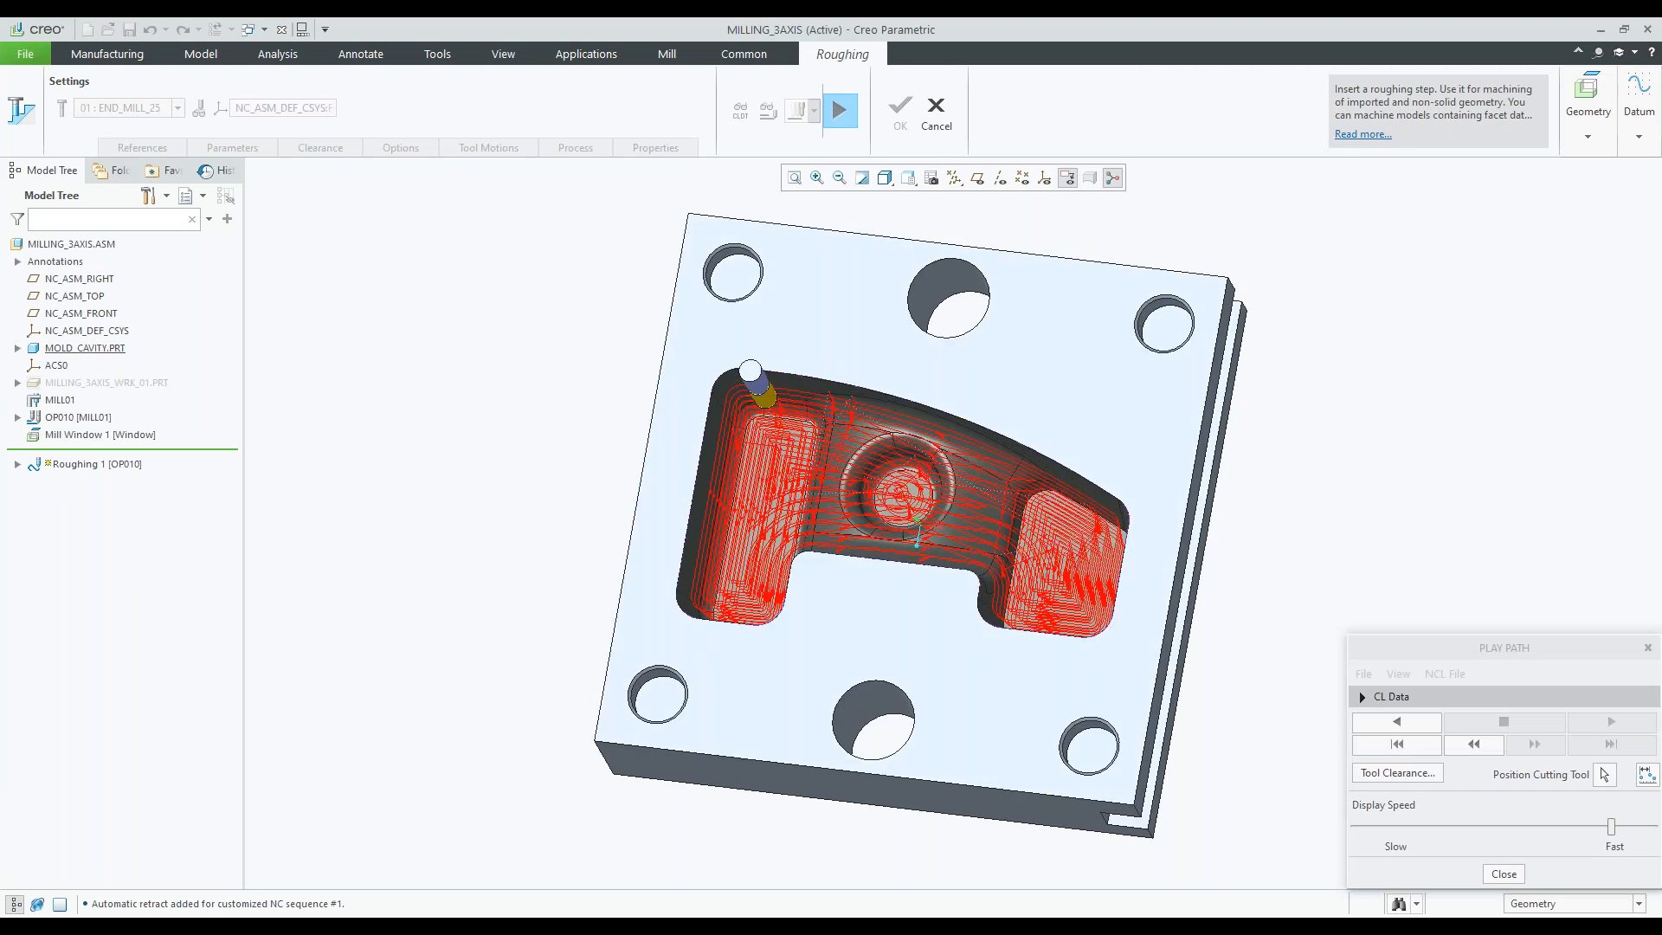
pyautogui.scroll(4, 883, 435)
pyautogui.moveTo(883, 435); pyautogui.dragTo(757, 381, button='middle')
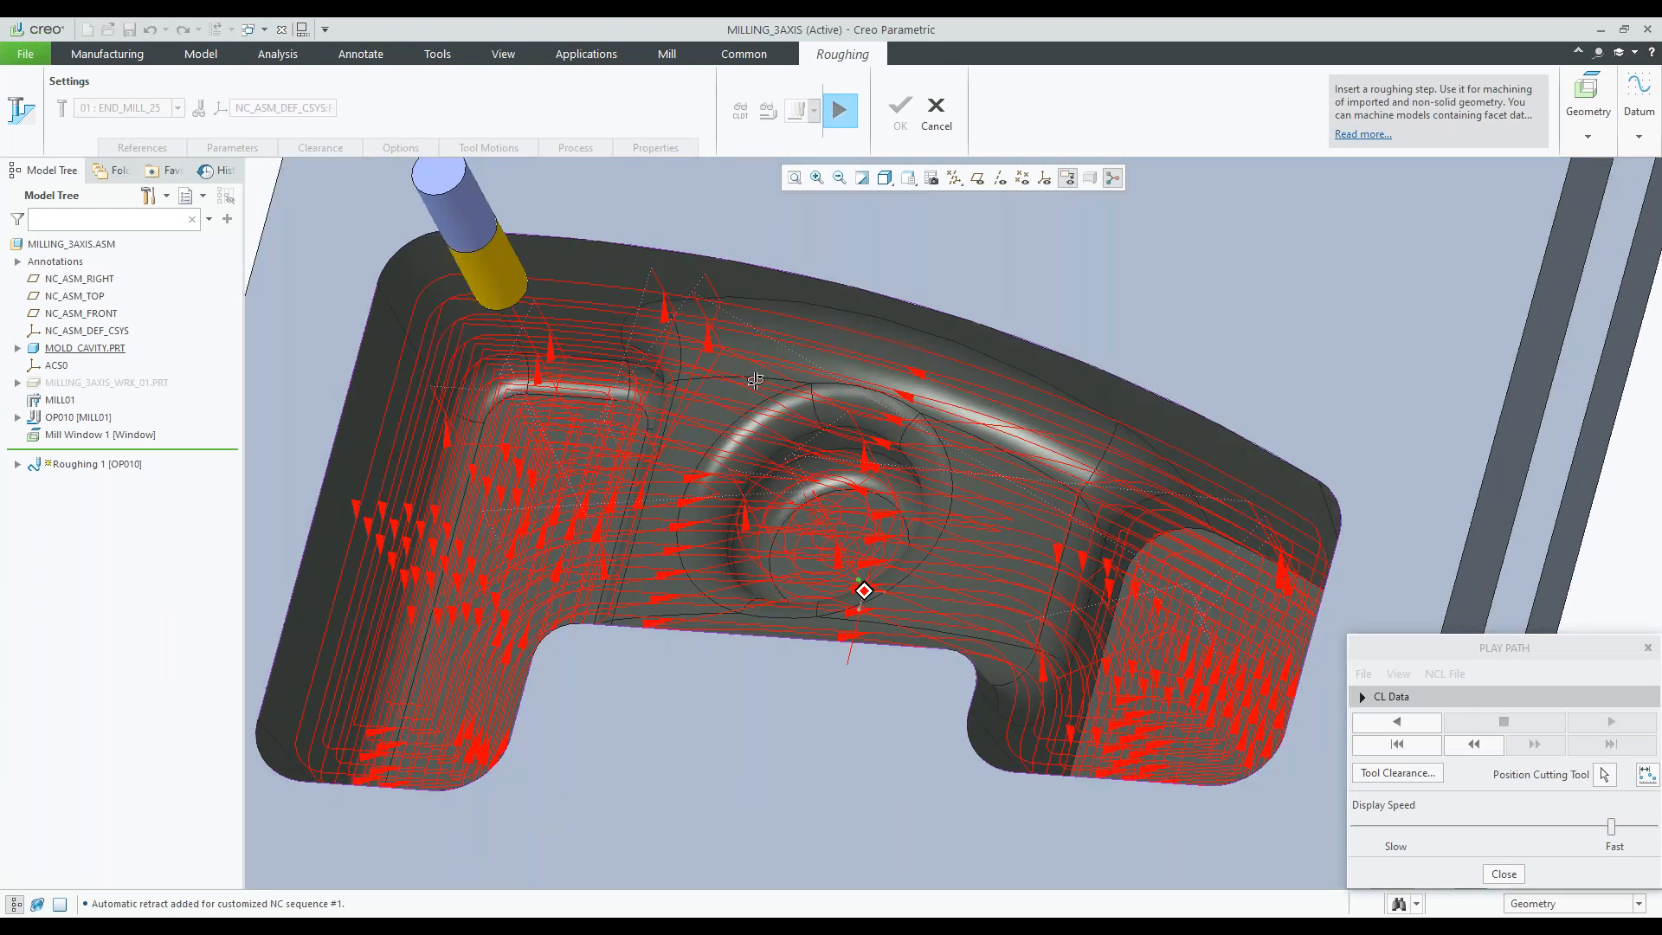
pyautogui.scroll(-4, 782, 448)
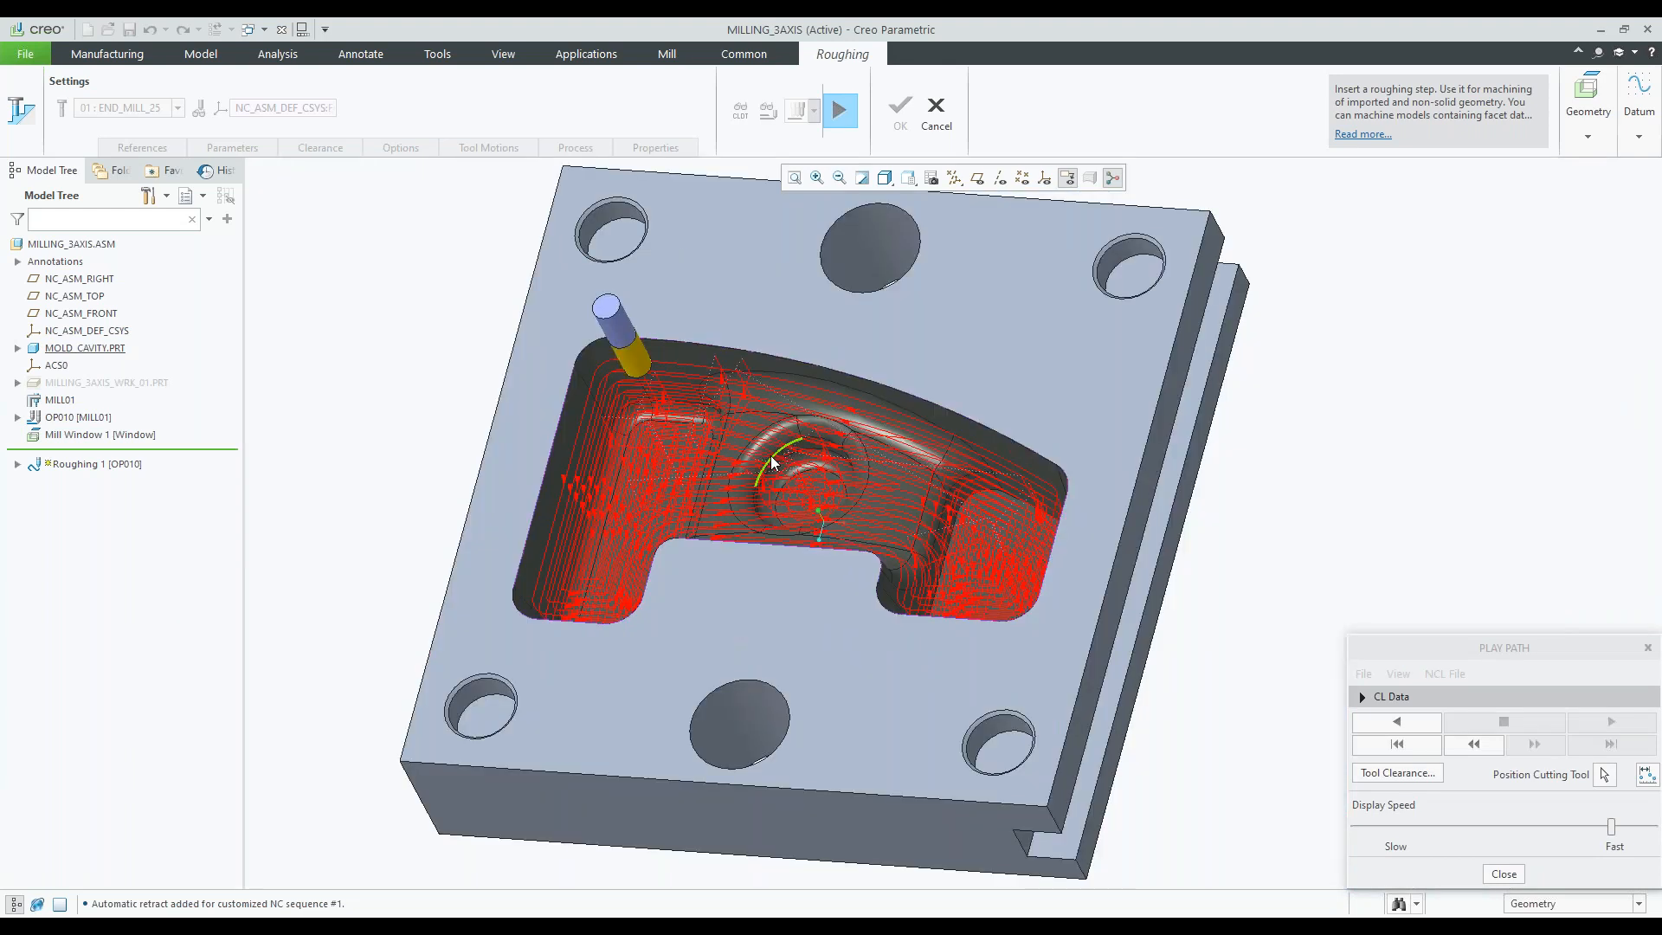
pyautogui.moveTo(773, 463)
pyautogui.mouseDown(button='middle')
pyautogui.moveTo(782, 367)
pyautogui.moveTo(786, 446)
pyautogui.mouseUp(button='middle')
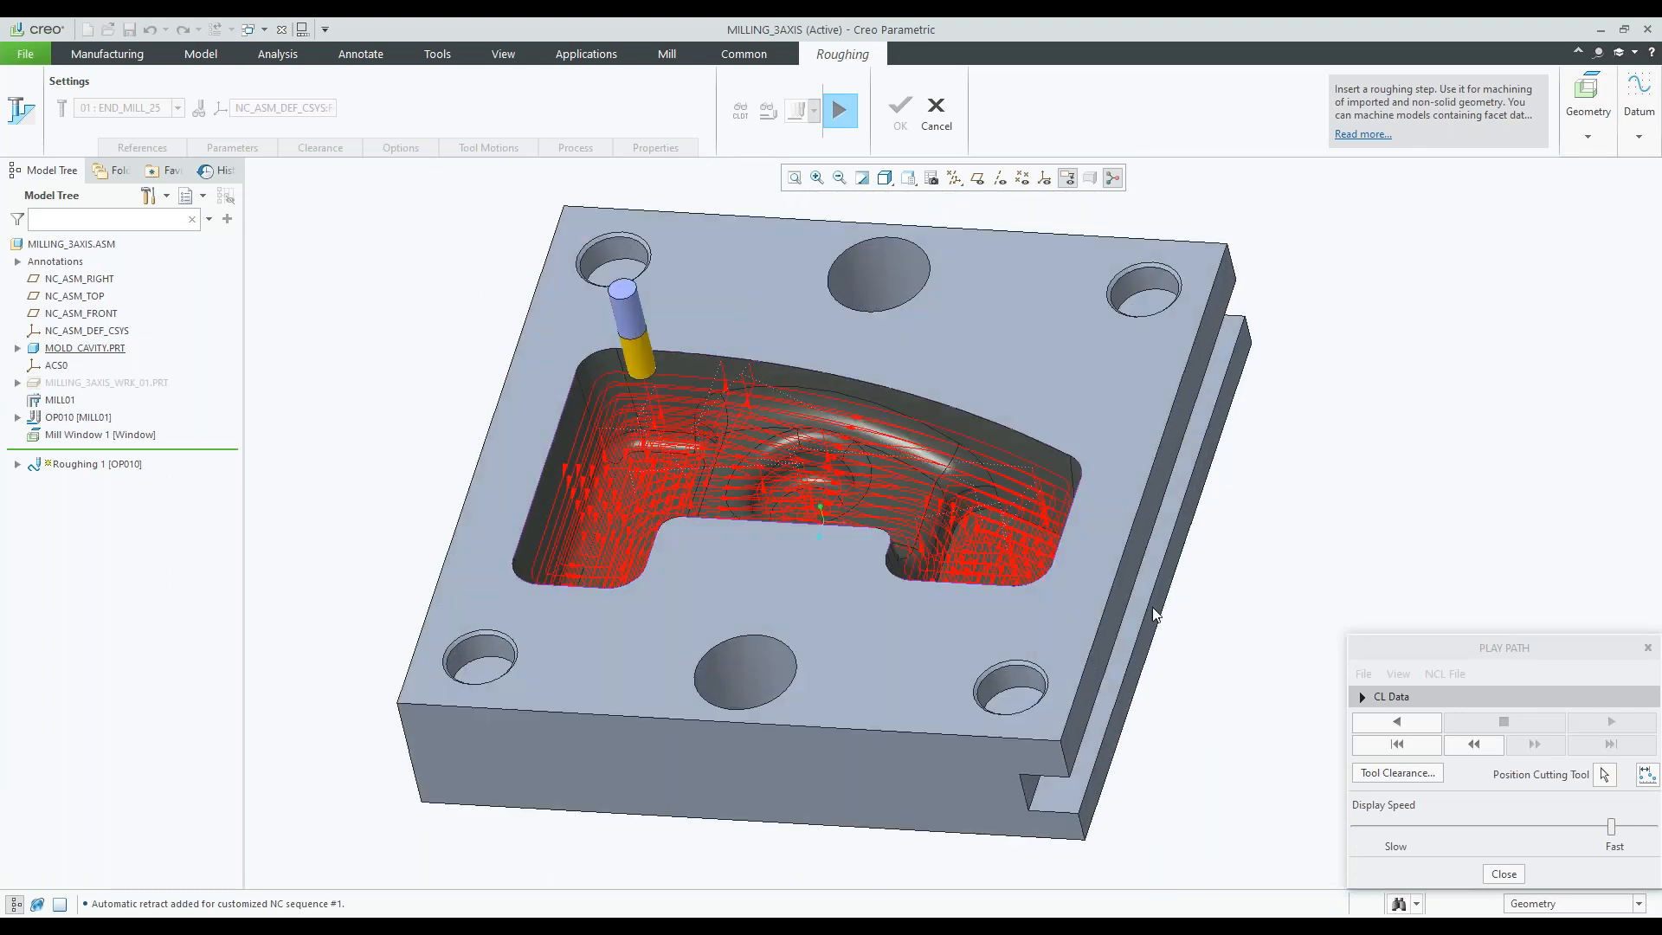
pyautogui.click(1441, 876)
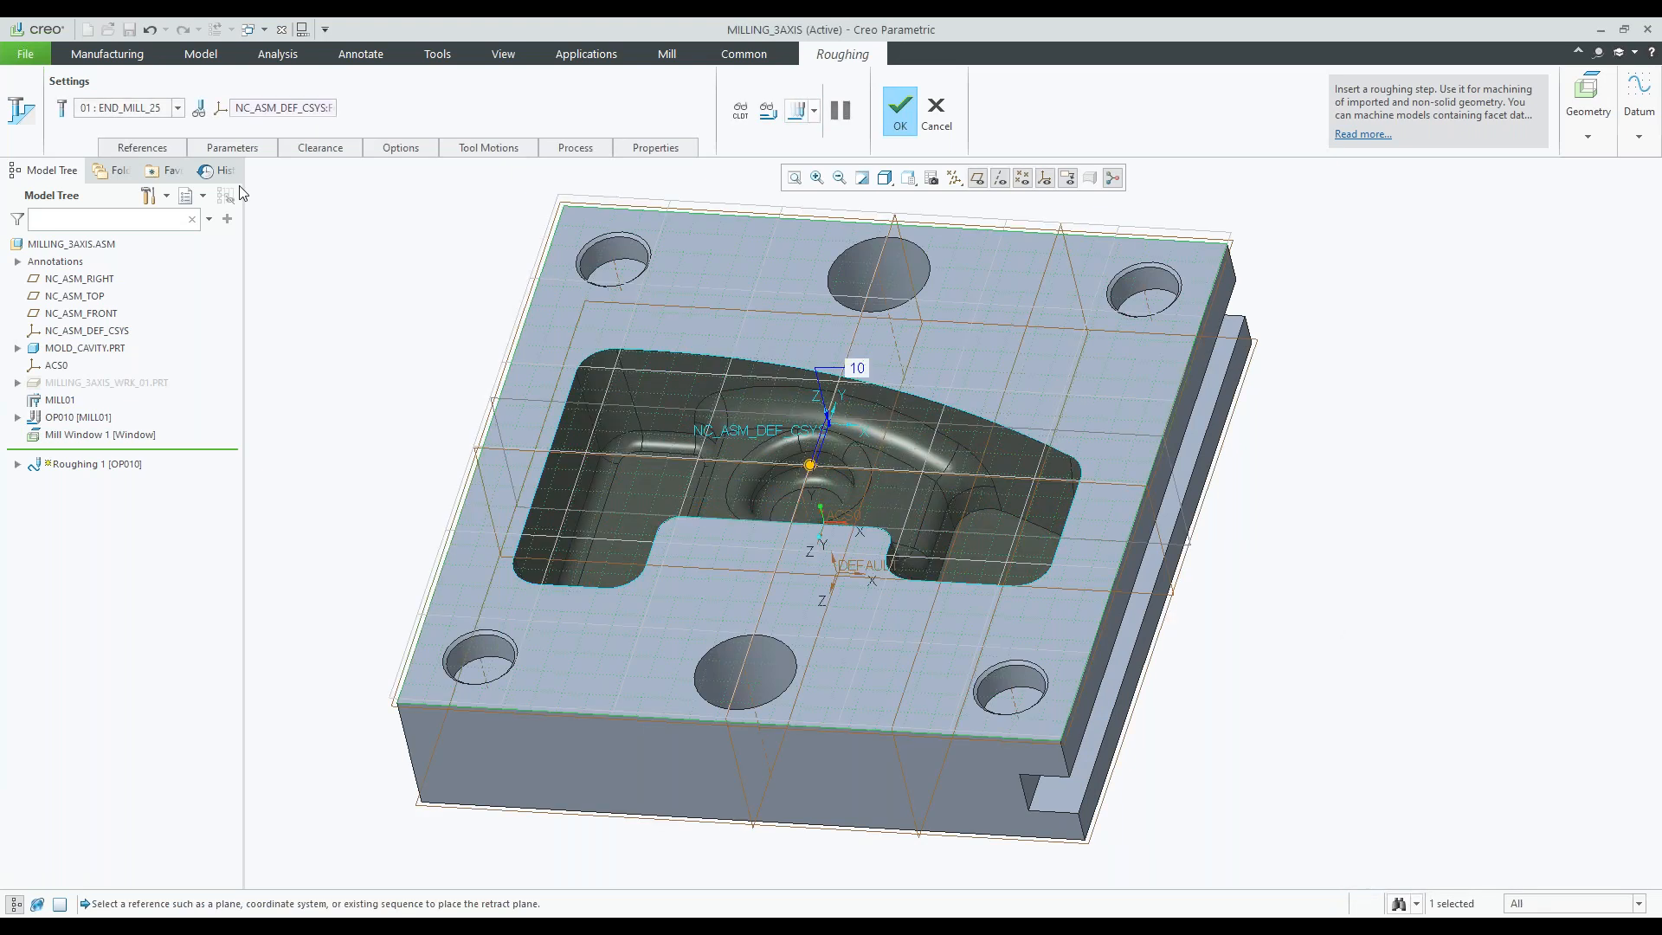
# - Turn on the dynamic tool path preview for Roughing and set CLOSED_AREA_SCAN to CONSTANT_LOAD
pyautogui.click(232, 148)
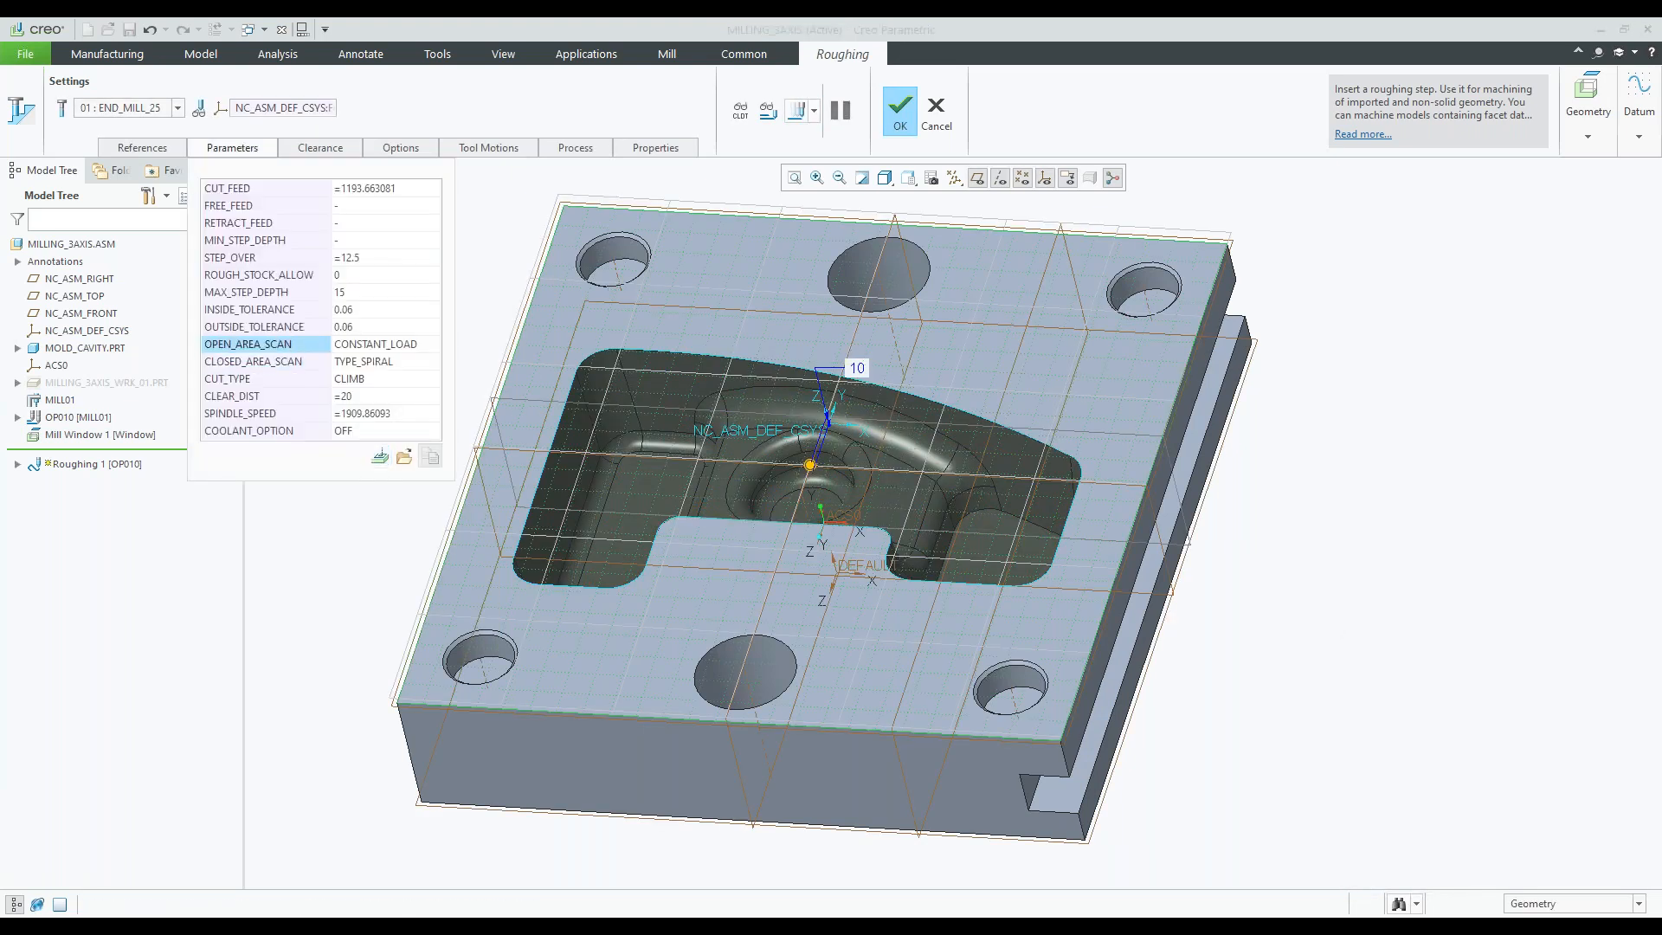
pyautogui.click(266, 345)
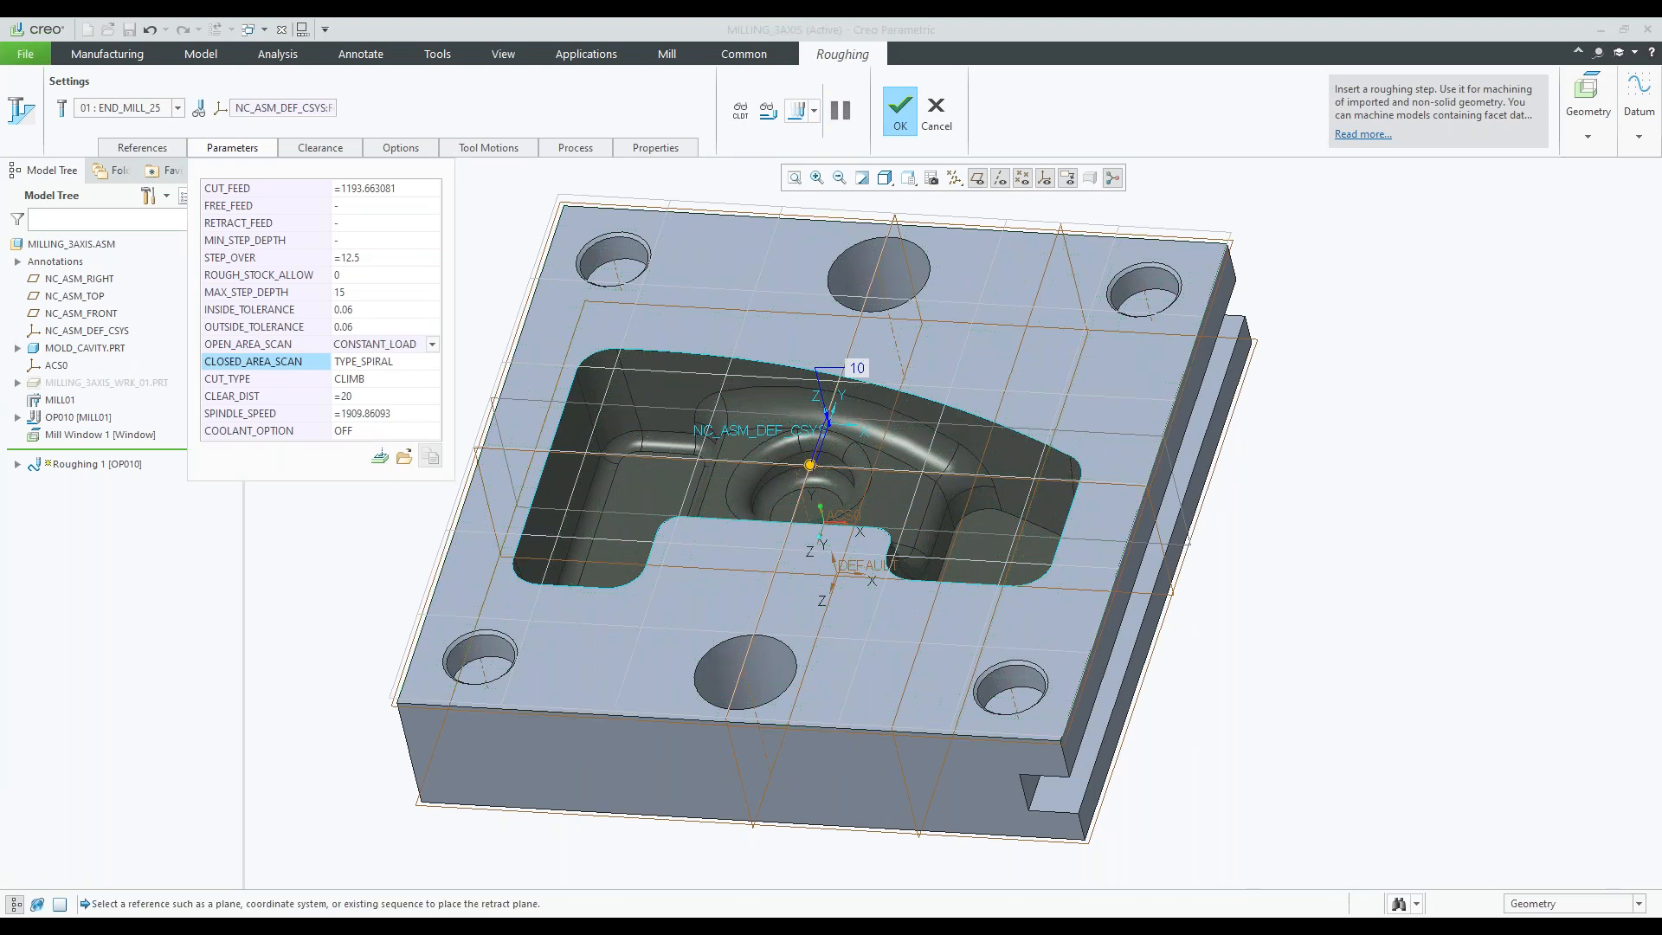
pyautogui.click(399, 363)
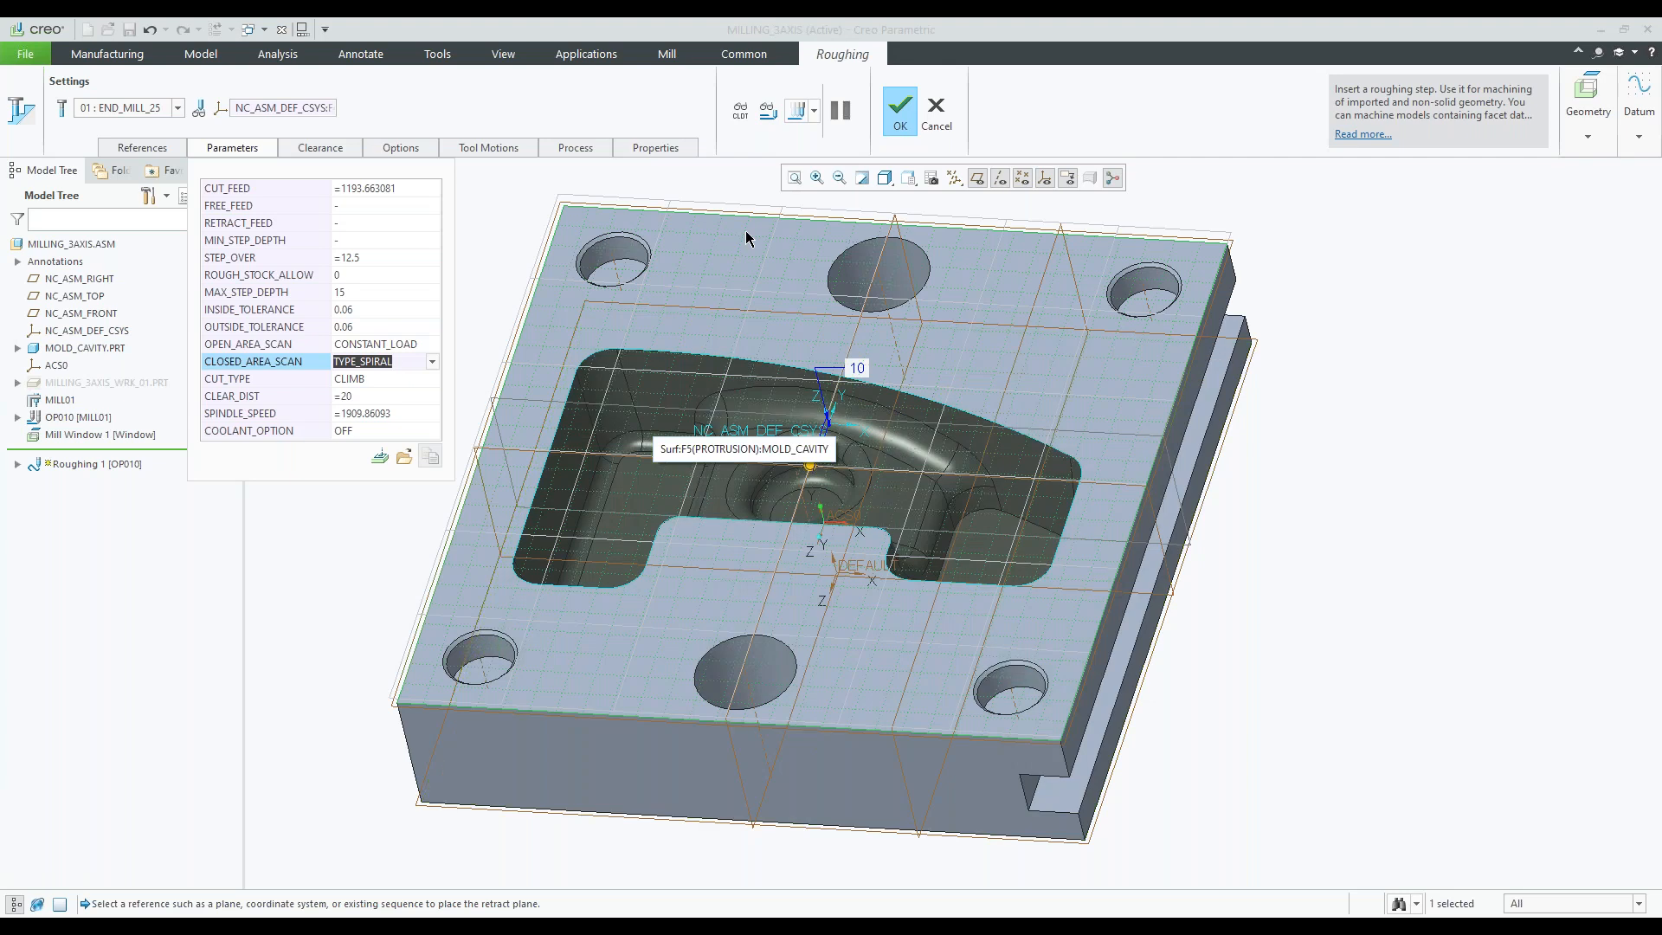
pyautogui.click(768, 111)
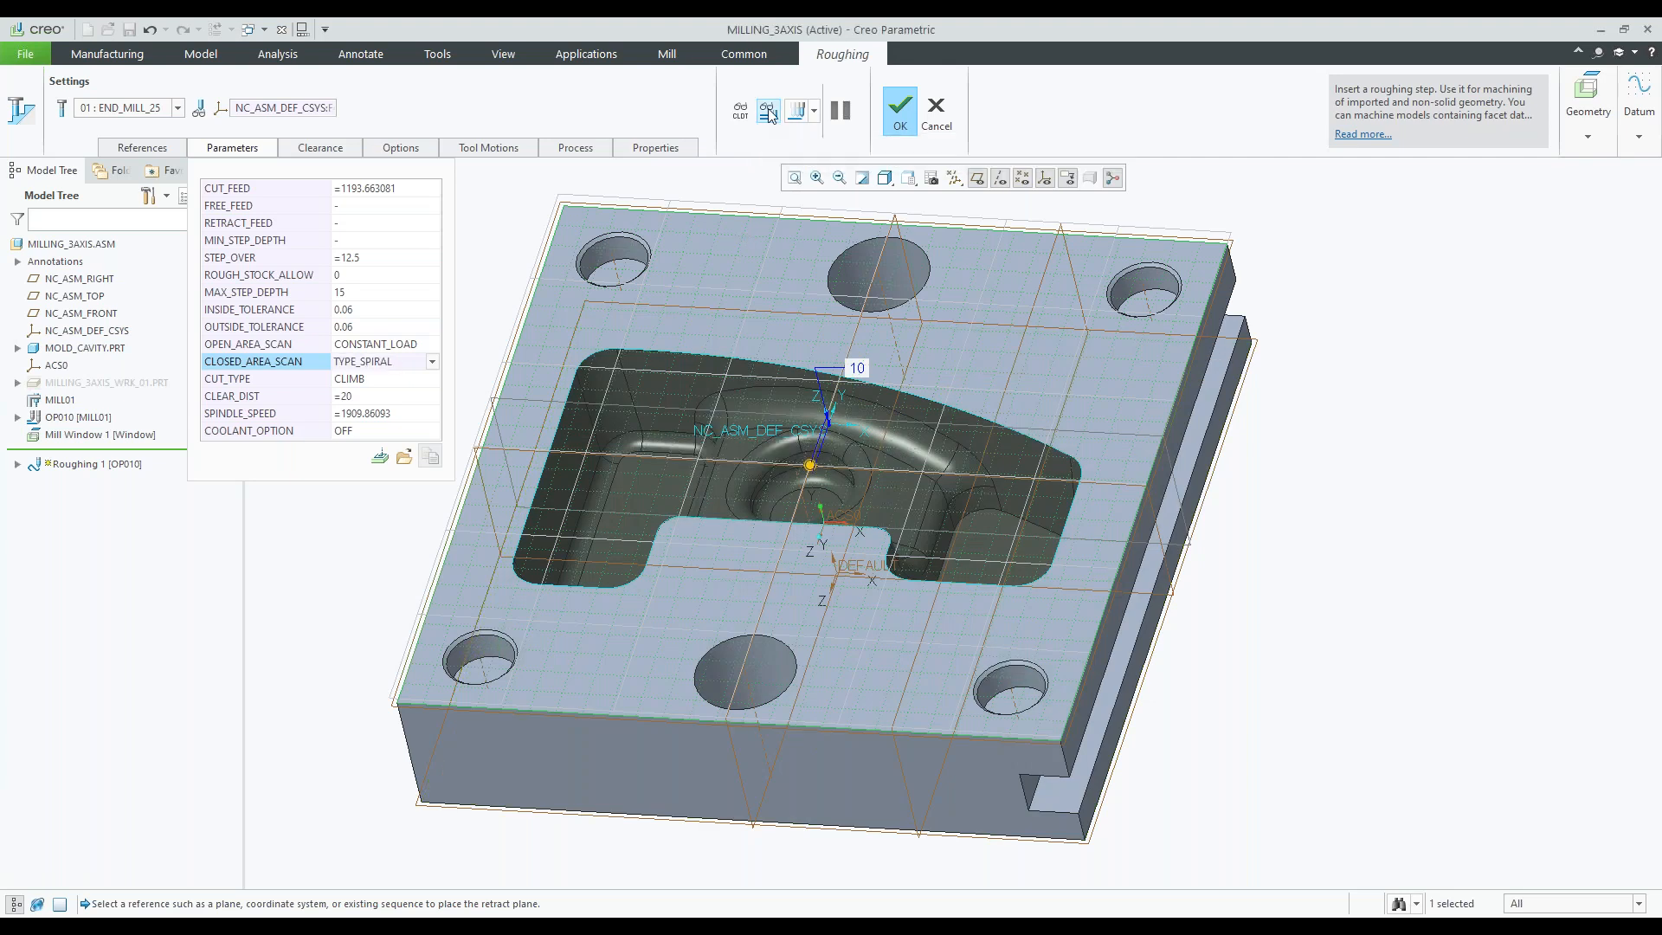
pyautogui.click(754, 500)
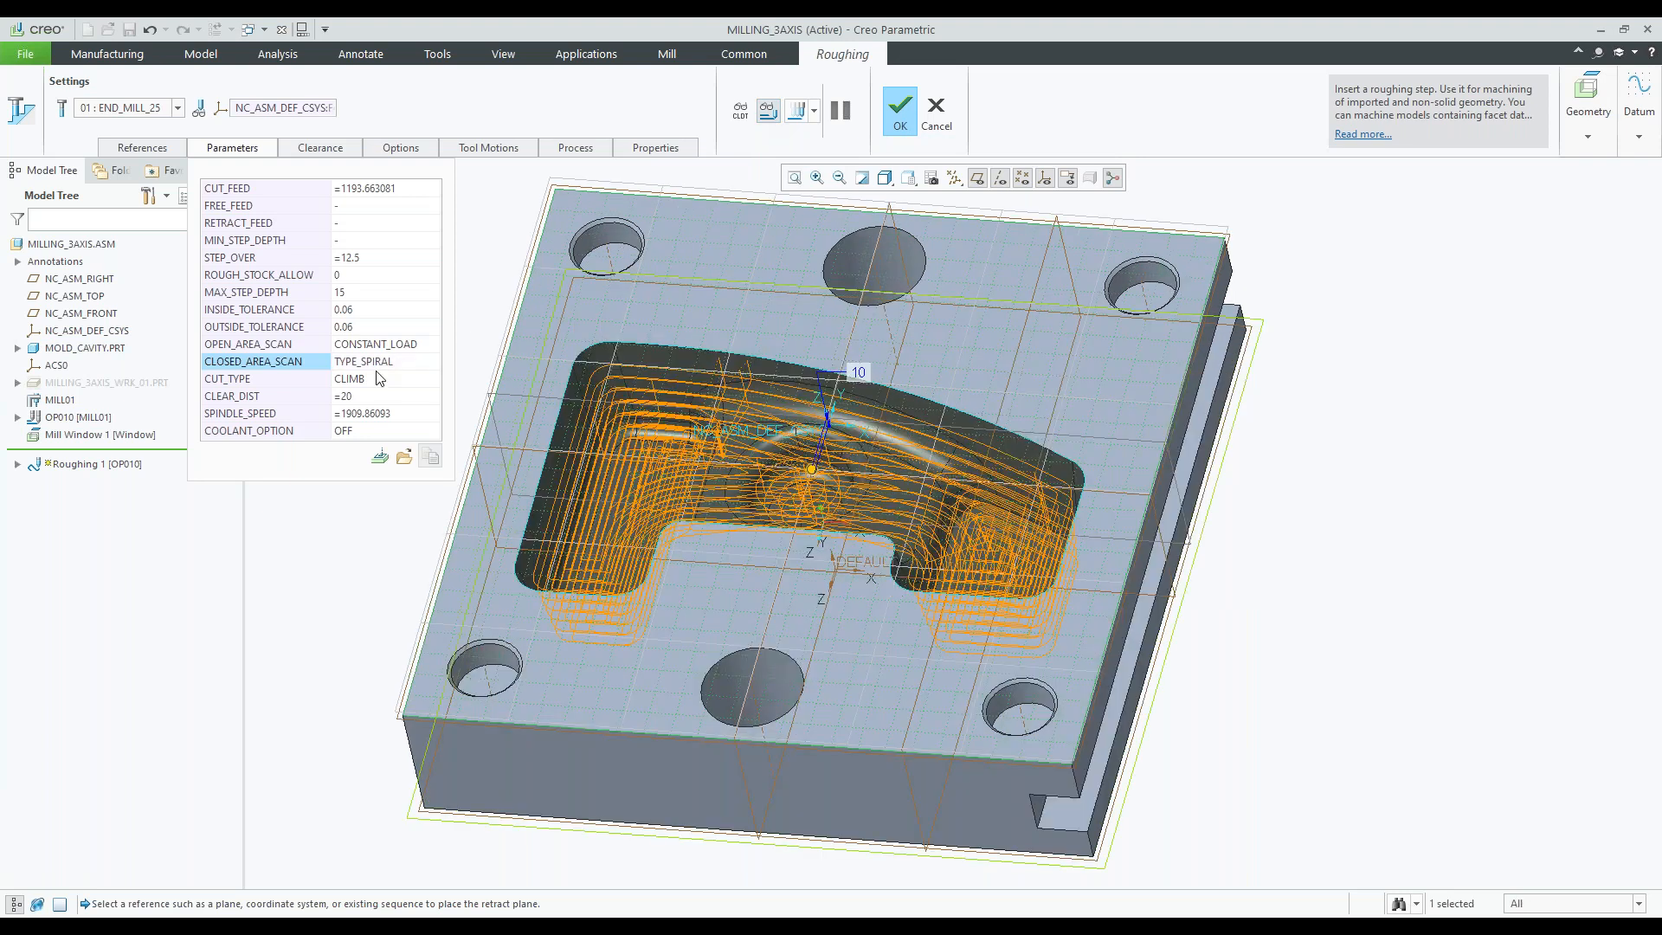
pyautogui.click(434, 364)
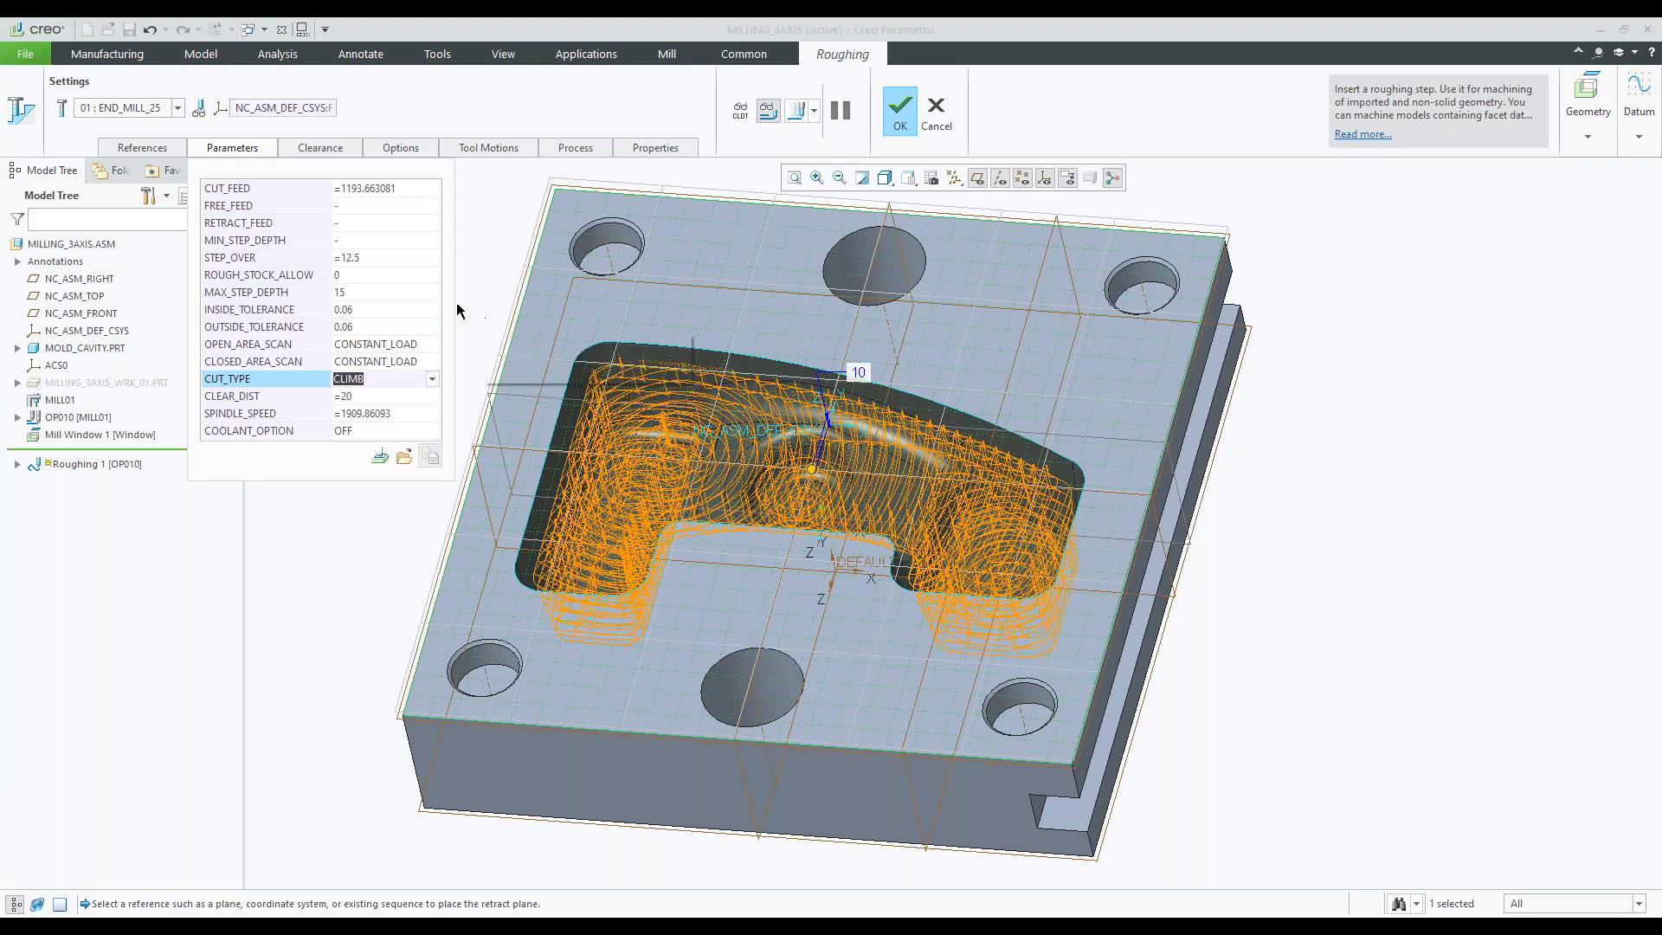
# - Check the tool adapter, tool motion and process time settings, and complete the Roughing sequence
pyautogui.click(412, 154)
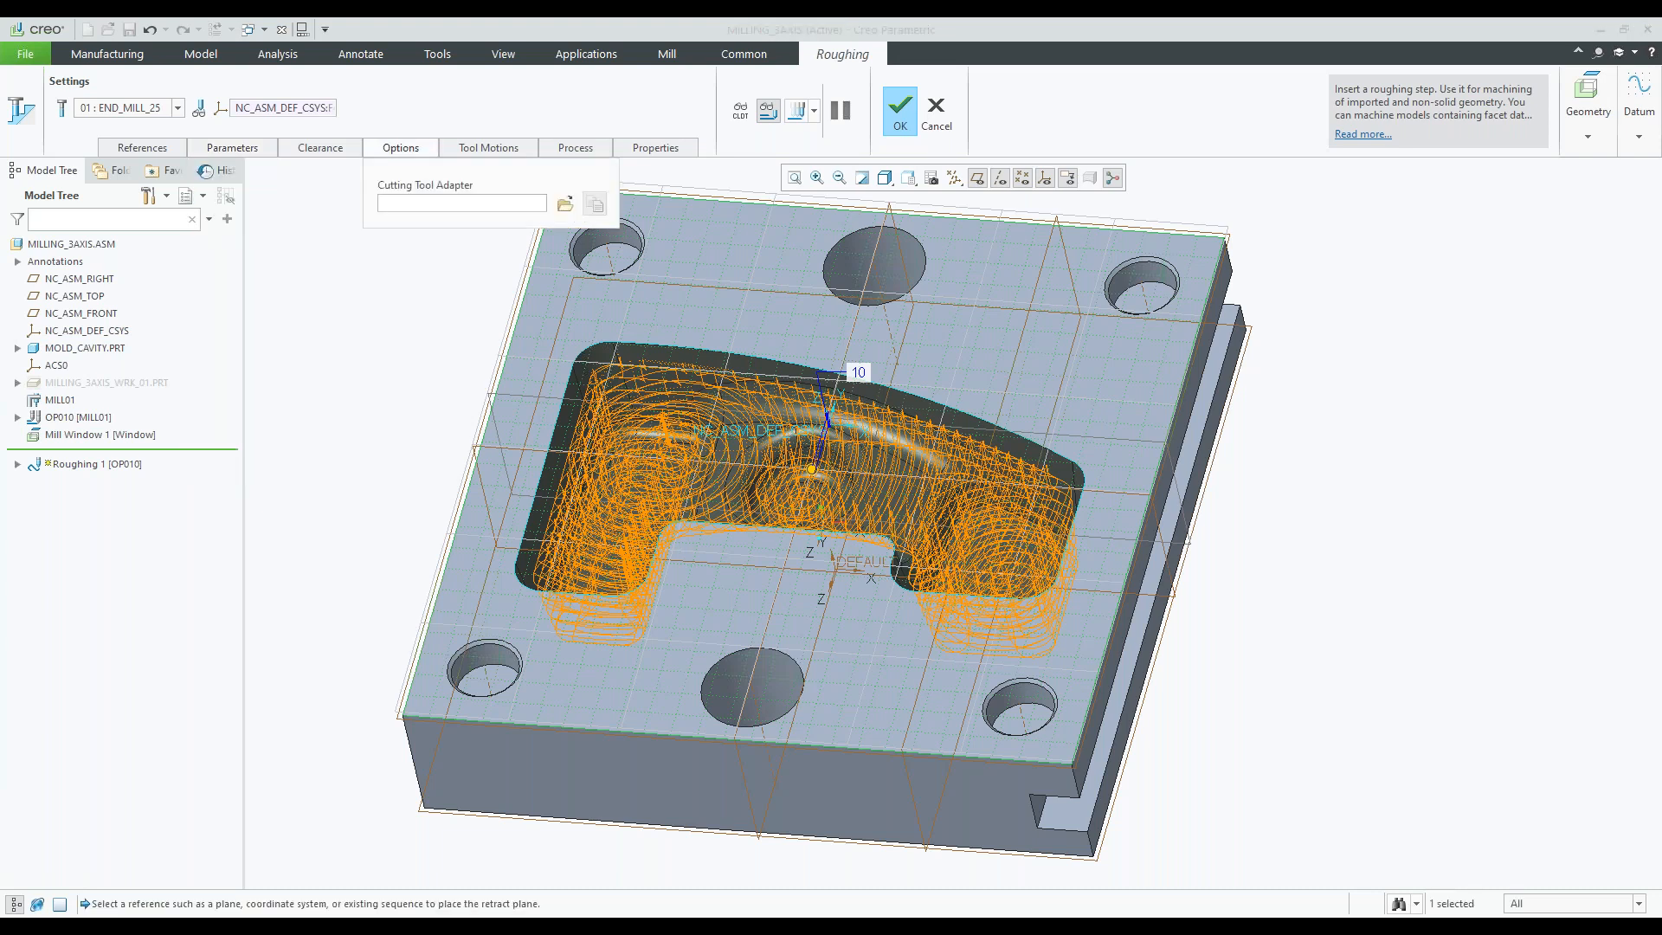
pyautogui.click(488, 149)
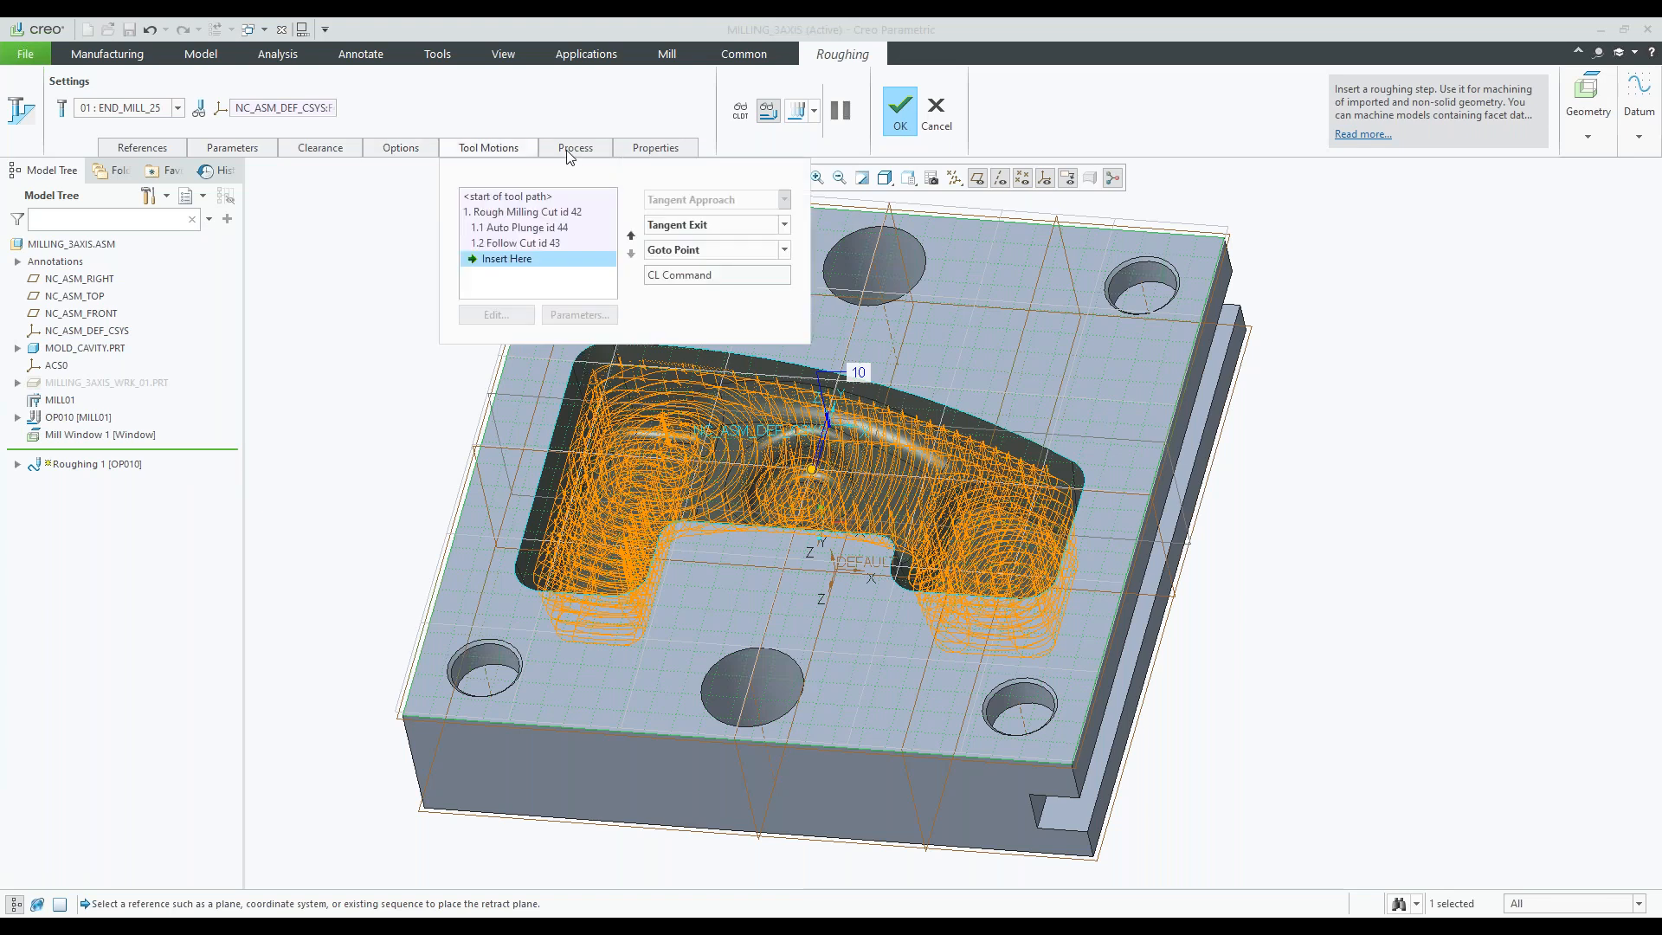
pyautogui.click(571, 151)
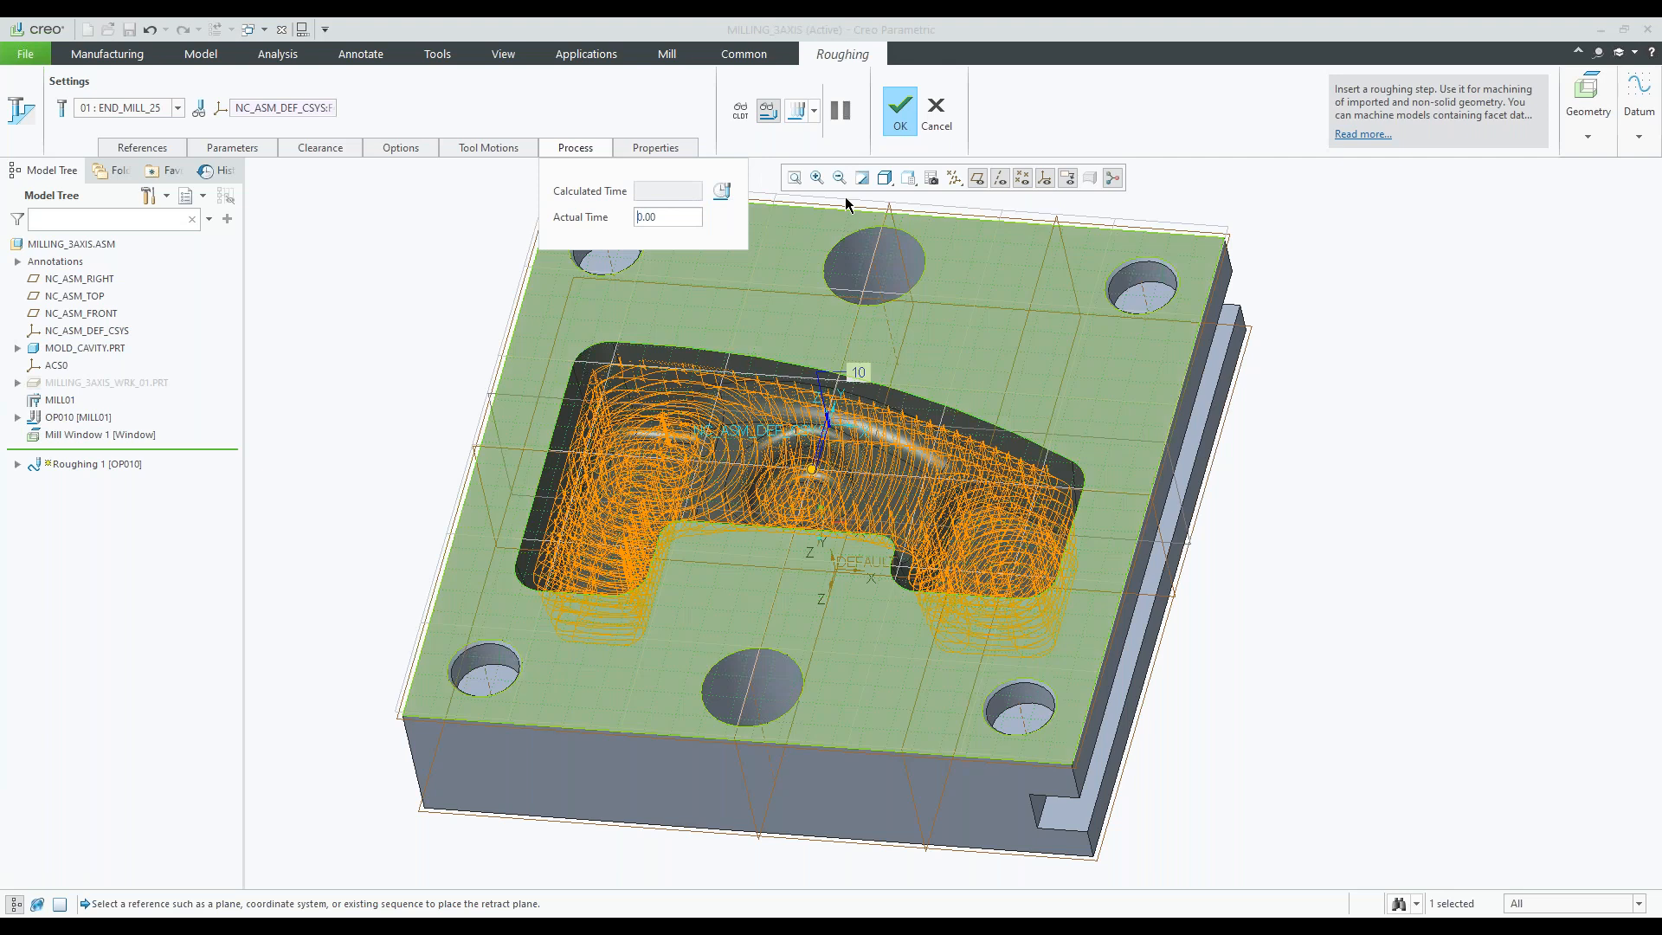
pyautogui.click(899, 120)
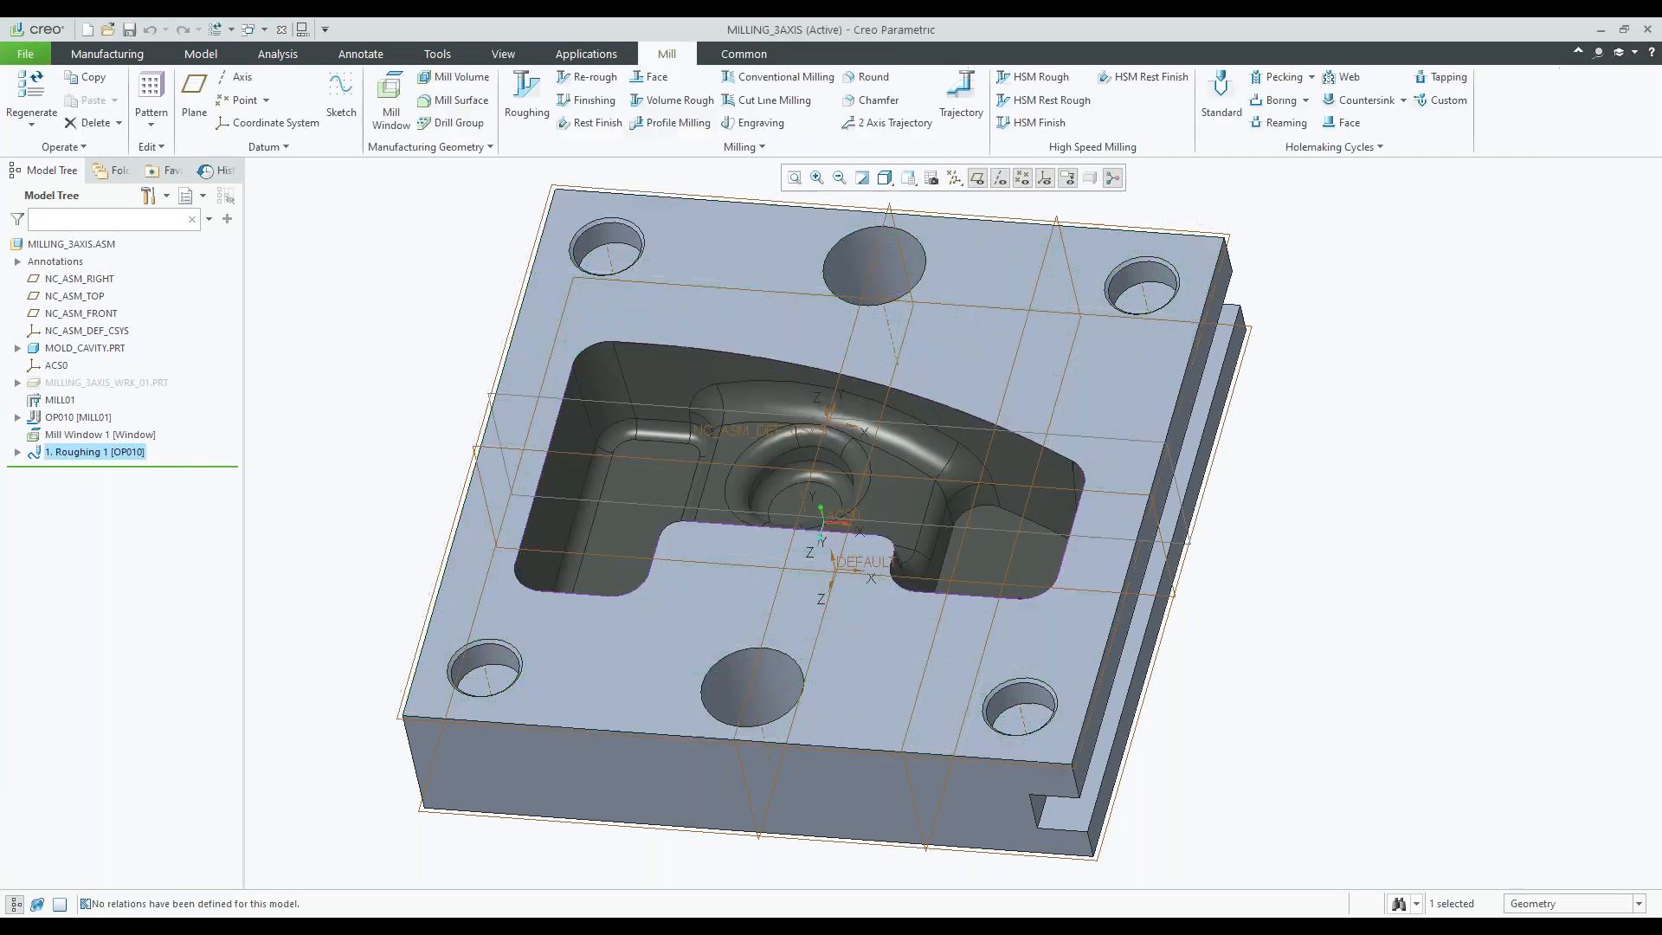
# - Start a Re-roughing sequence that follows Roughing 1 and open the tool setup for it
pyautogui.keyDown('shift'); pyautogui.moveTo(897, 421); pyautogui.dragTo(853, 467, button='middle'); pyautogui.keyUp('shift')
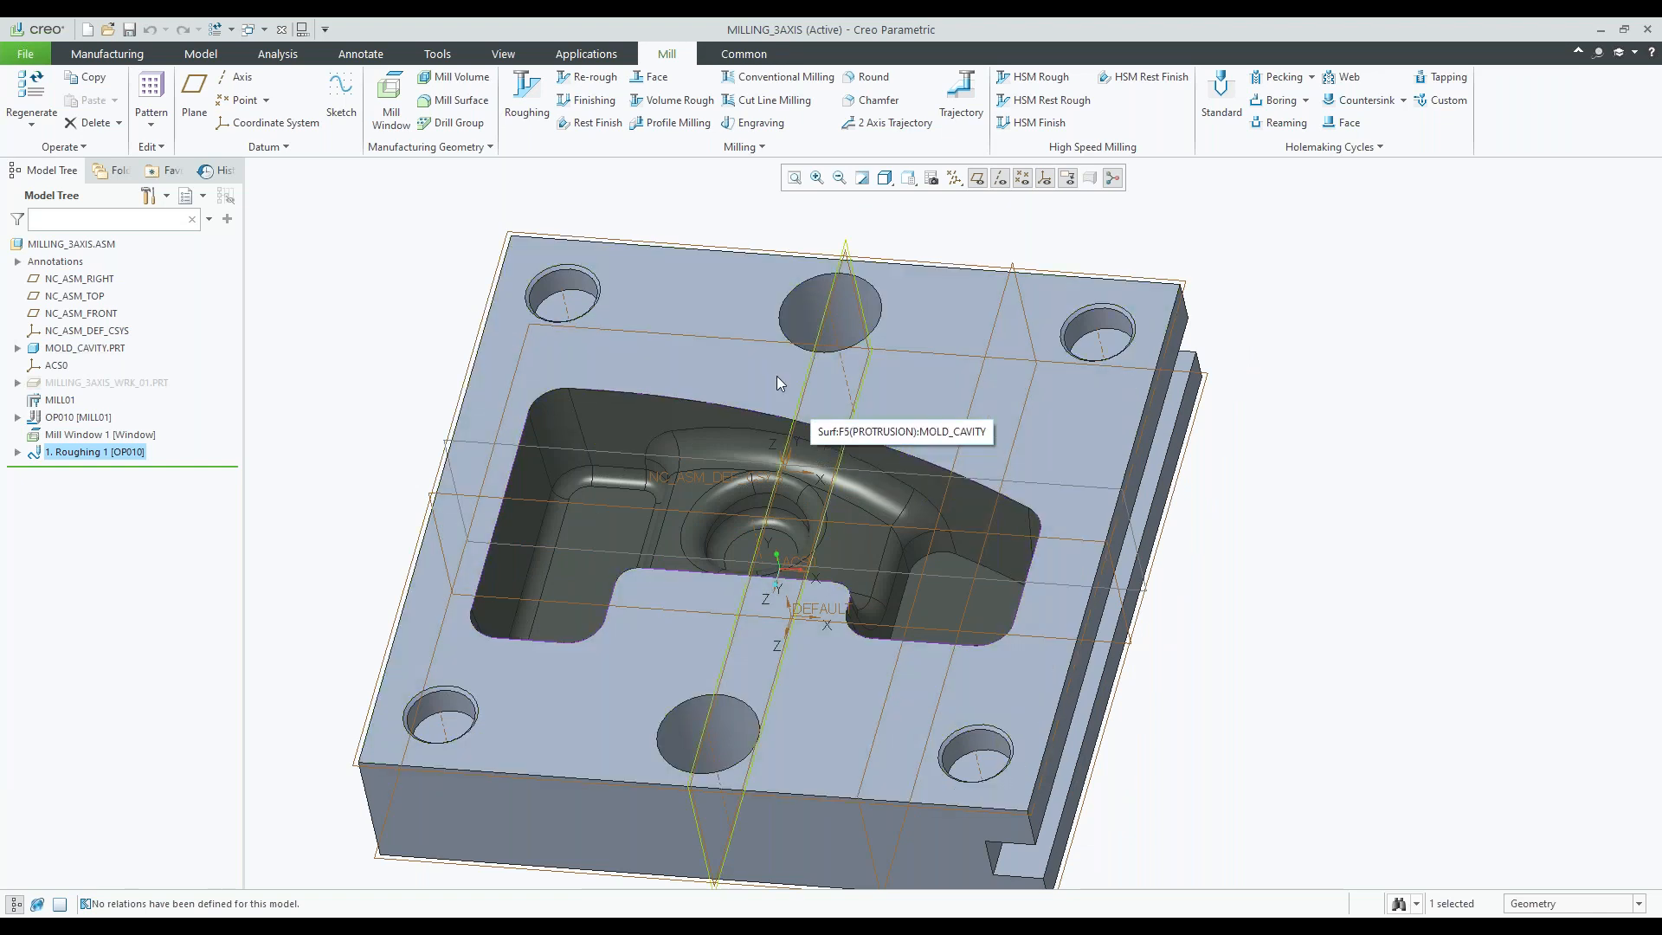
pyautogui.click(587, 77)
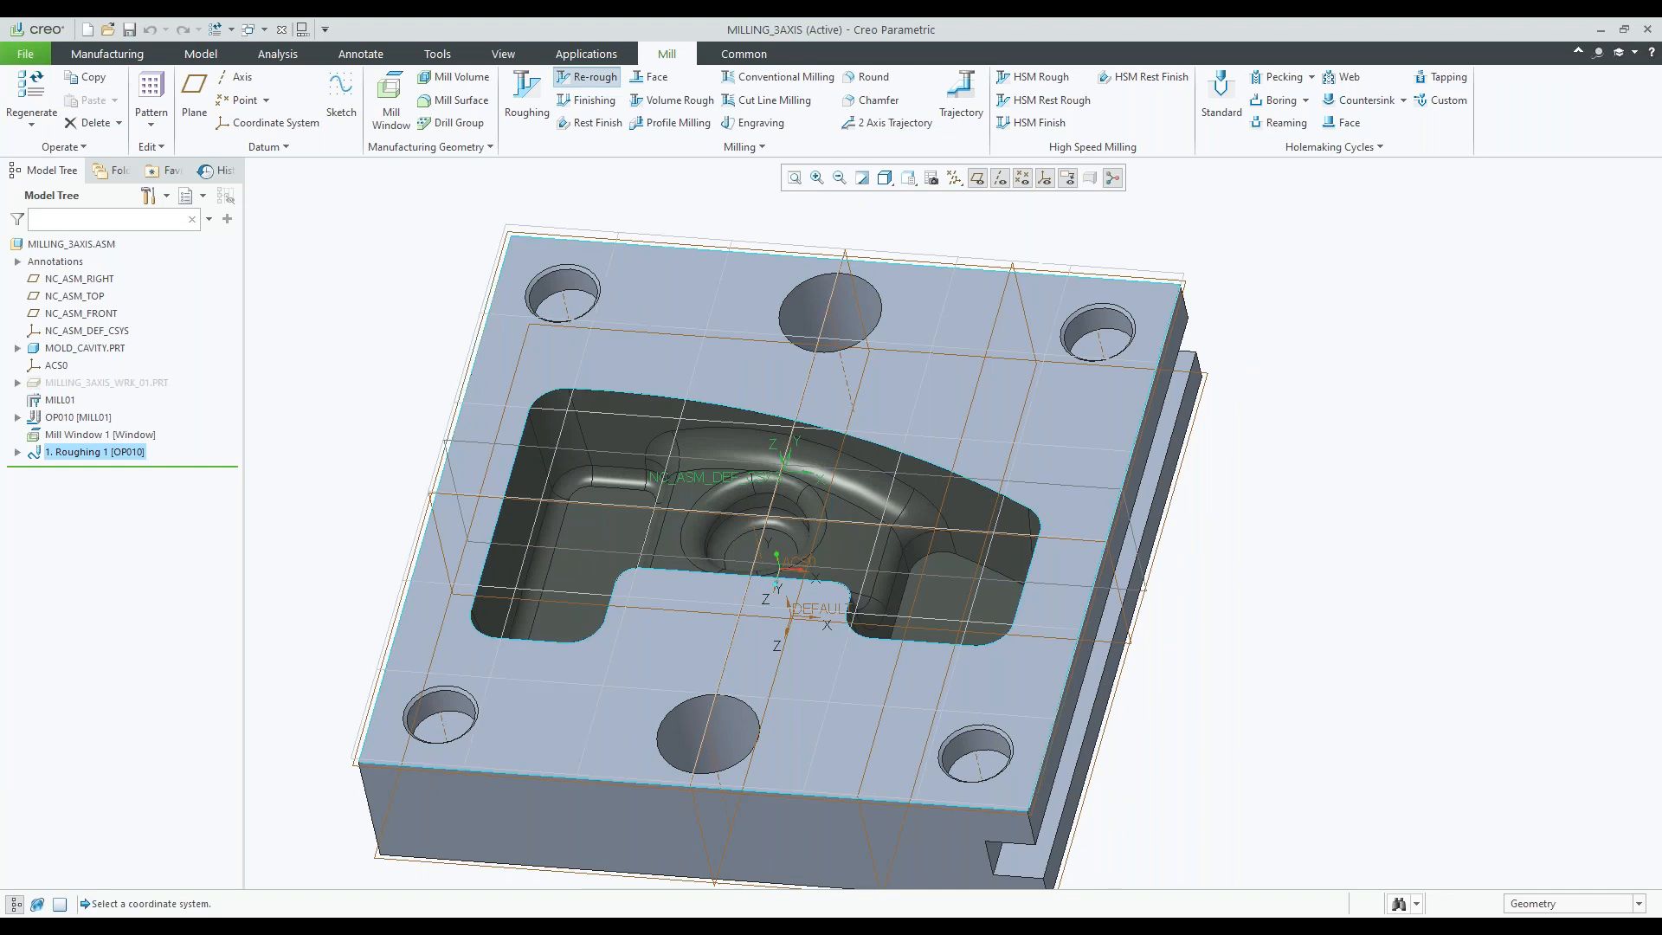
pyautogui.click(146, 108)
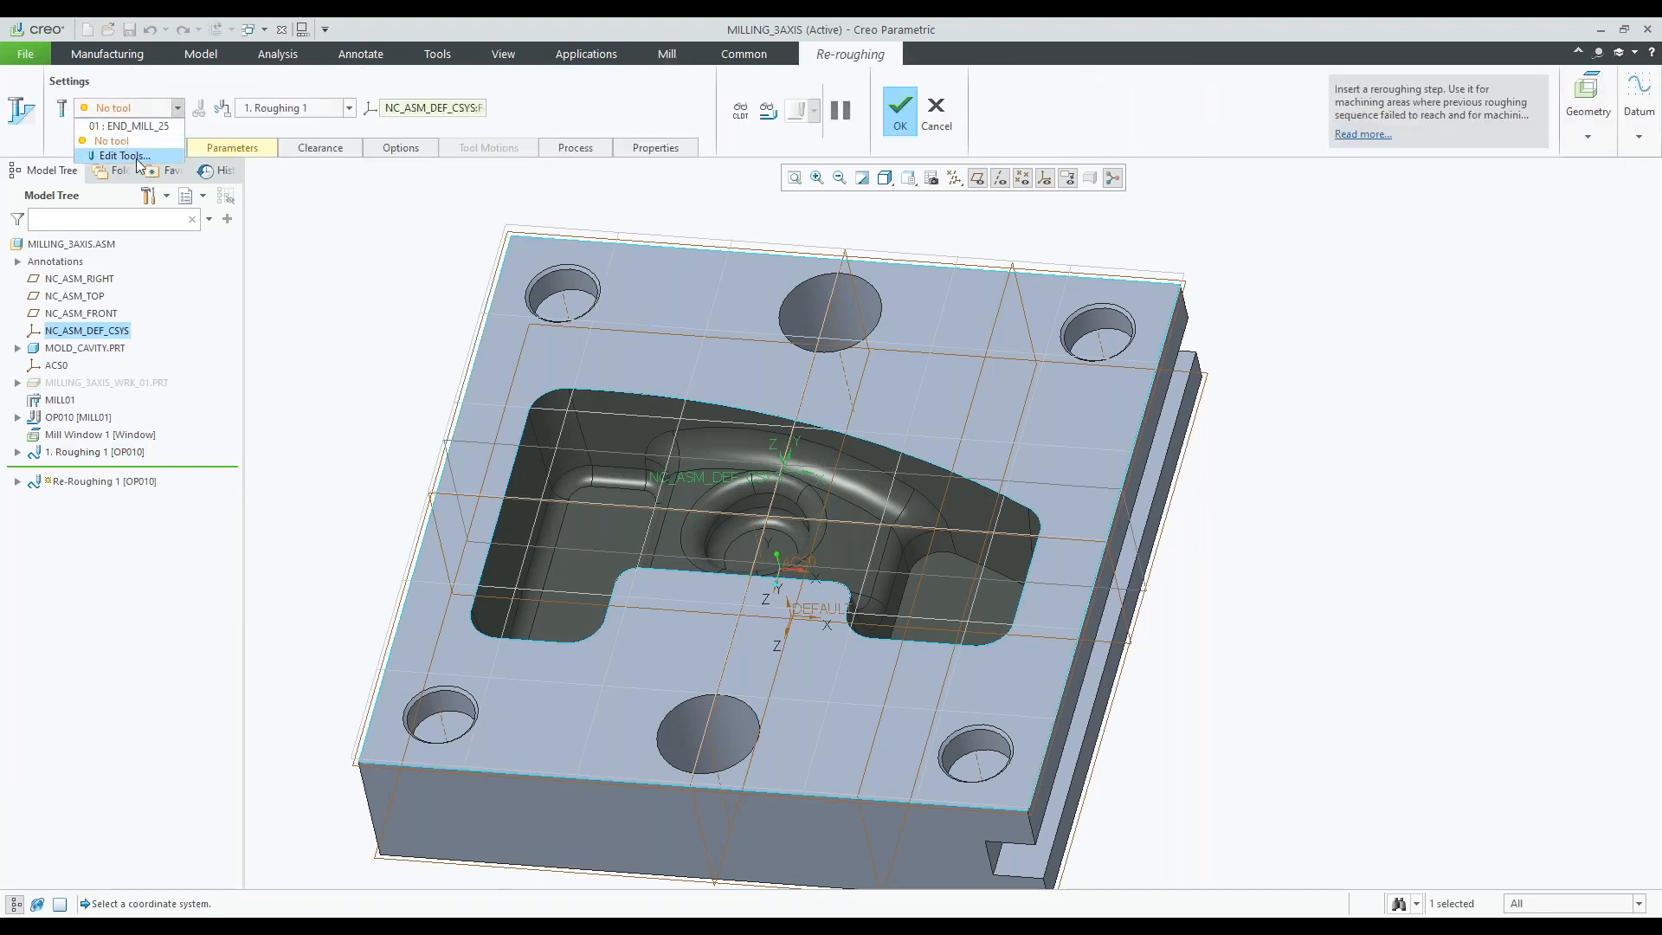
pyautogui.click(137, 158)
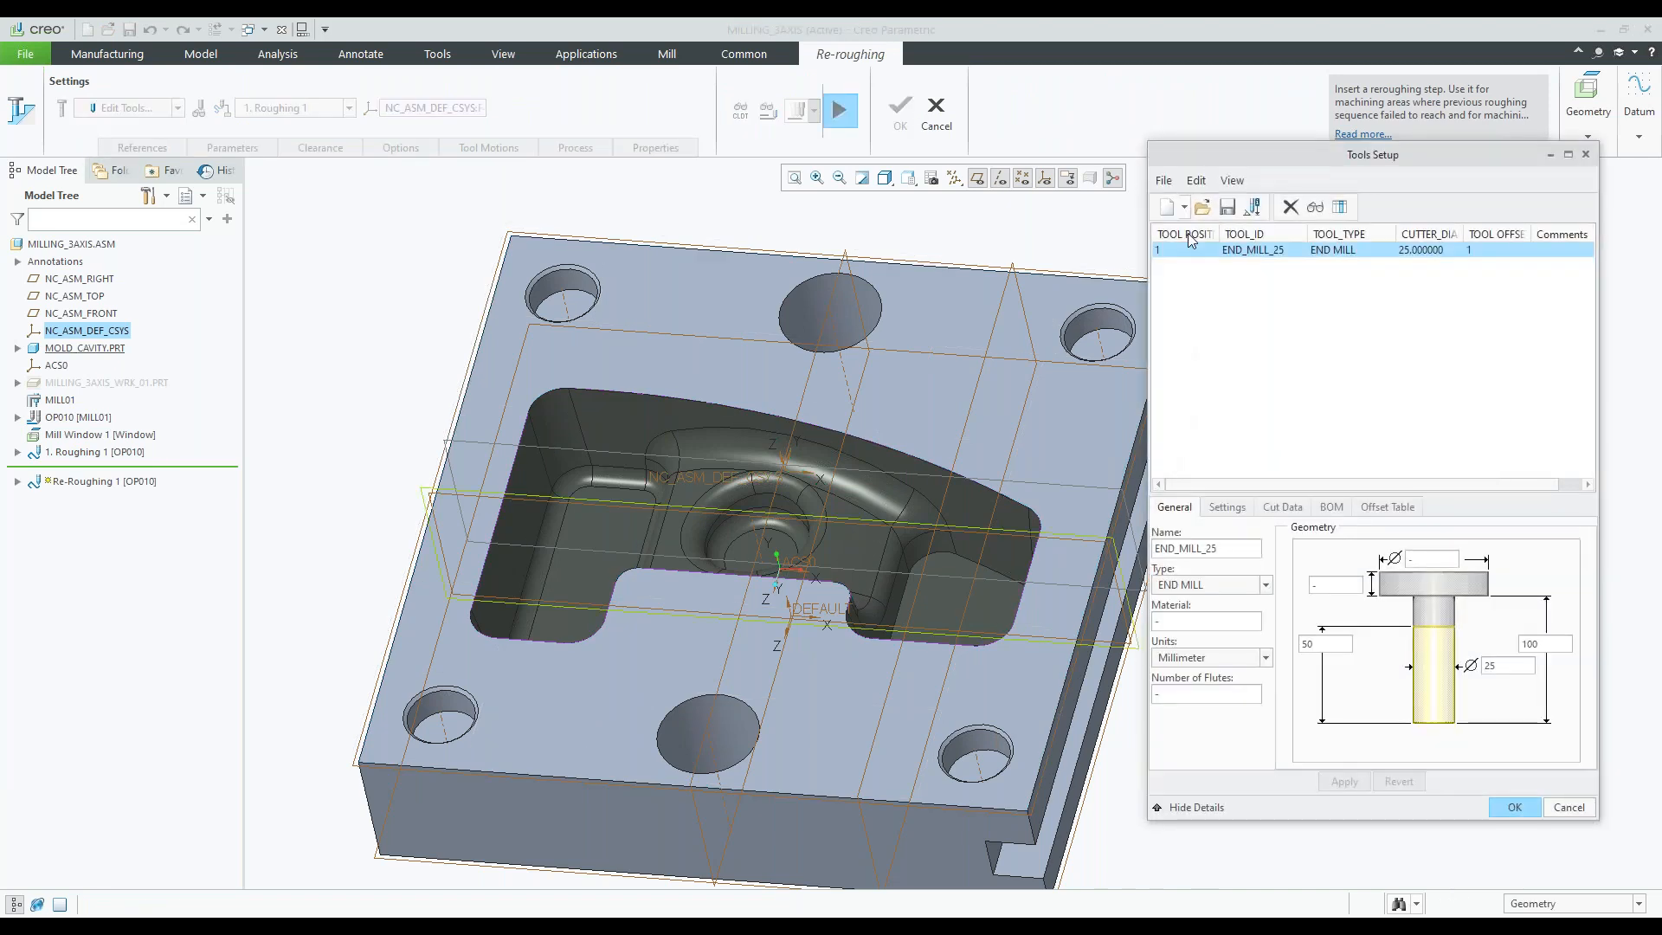
# - Create a new end mill with a 16 mm cutter diameter and try to apply it under the name 16mm)end_mill
pyautogui.click(1167, 208)
pyautogui.doubleClick(1167, 549)
pyautogui.write('16')
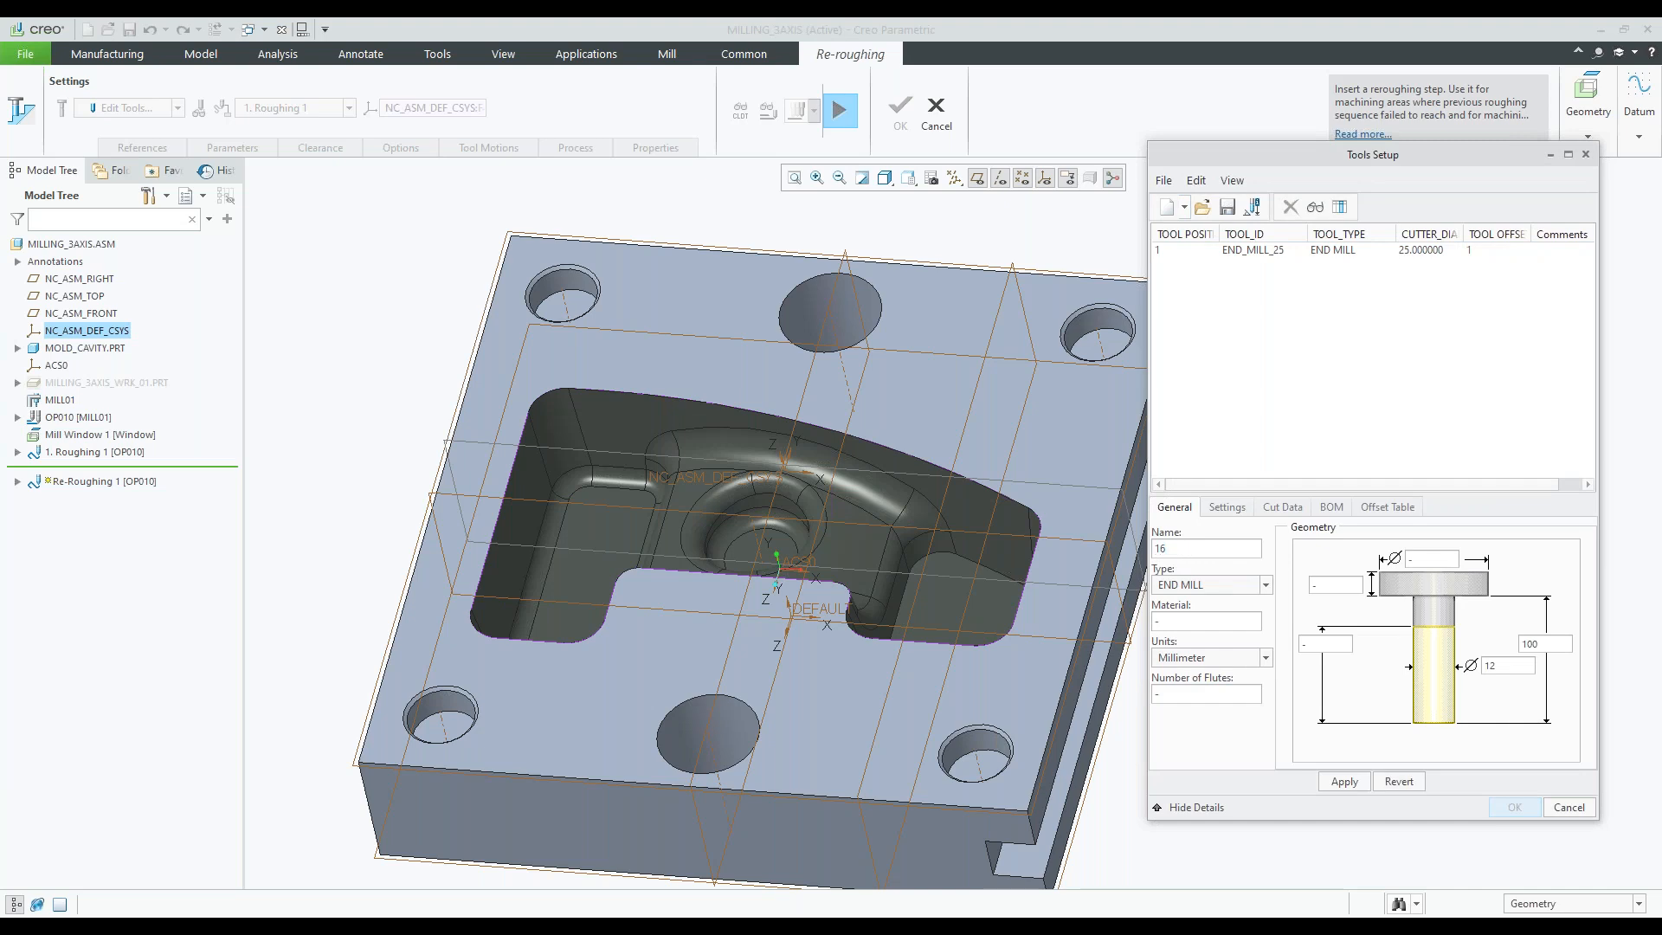
pyautogui.write('mm)end_mill')
pyautogui.doubleClick(1489, 665)
pyautogui.write('16')
pyautogui.click(1344, 782)
pyautogui.click(1367, 517)
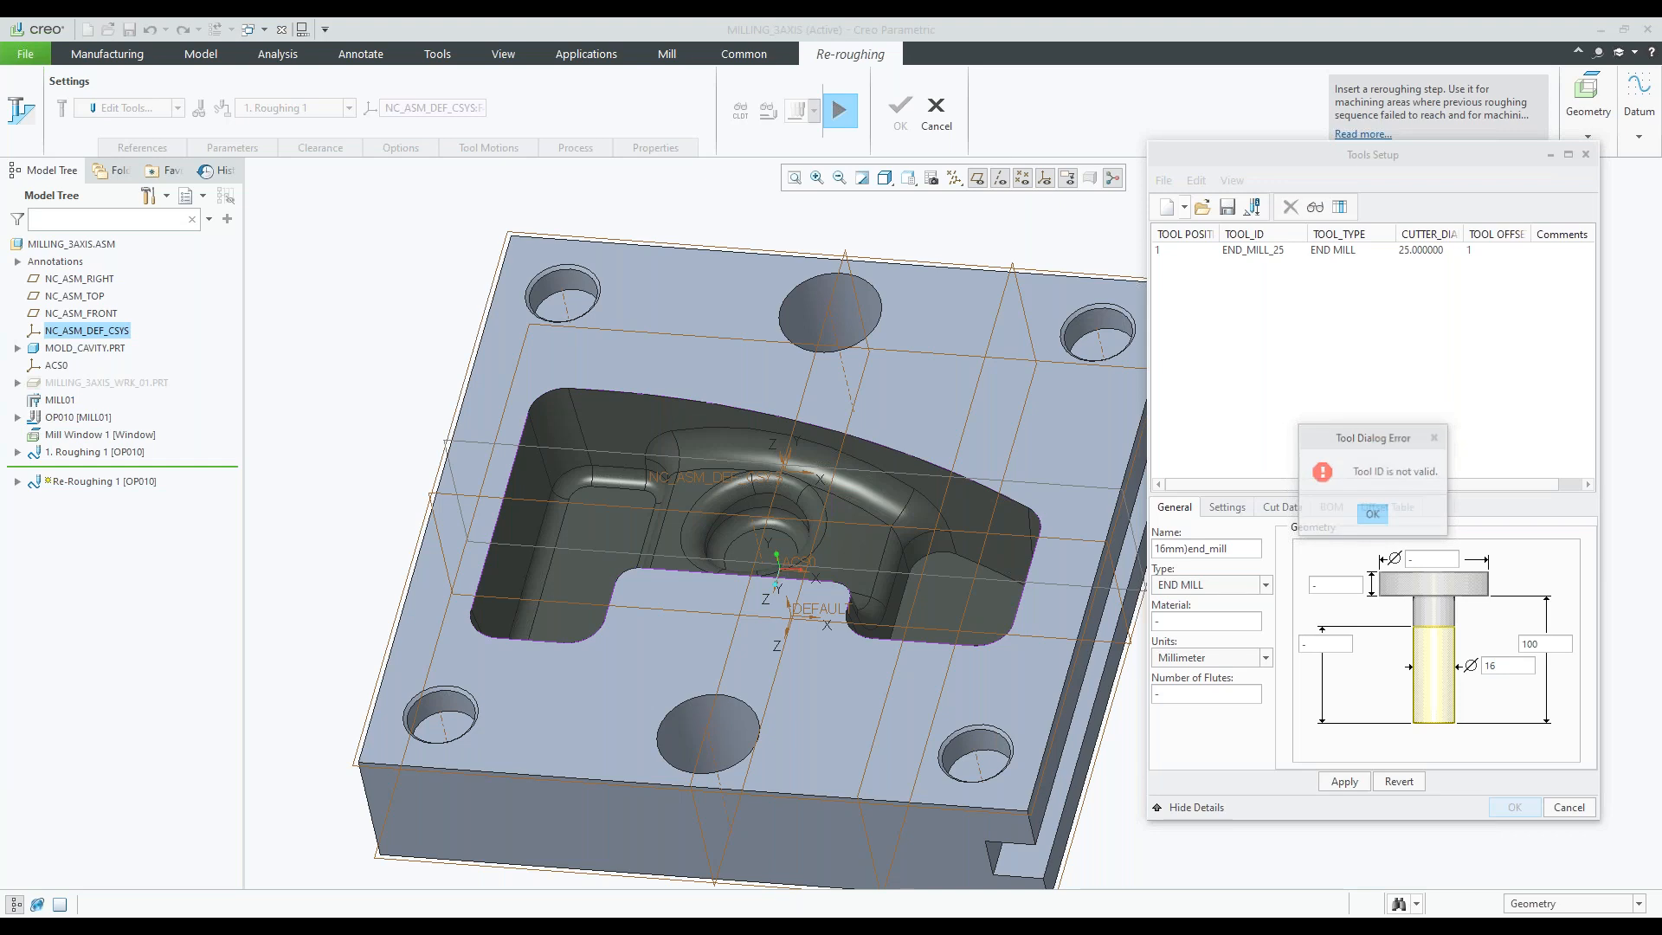
# - Rename the new end mill to 16mmEM, set its cutting length to 30 mm, and accept it as the re-roughing tool
pyautogui.click(1192, 552)
pyautogui.click(1367, 516)
pyautogui.press('BackSpace')
pyautogui.press('BackSpace')
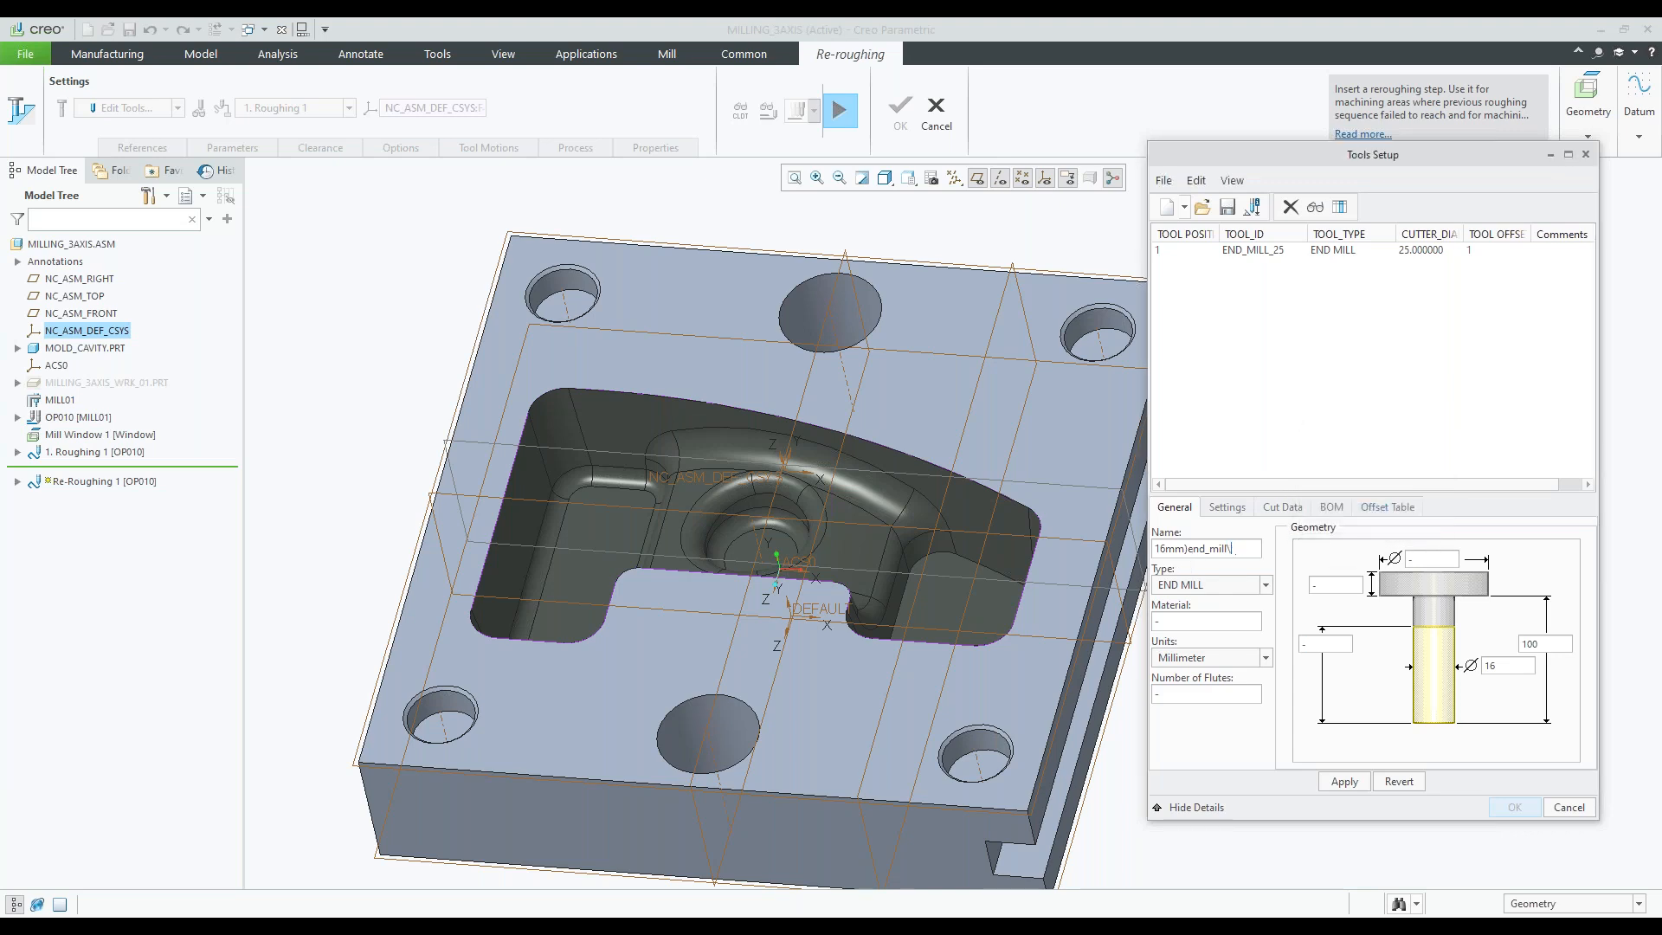
pyautogui.press('BackSpace')
pyautogui.press('BackSpace')
pyautogui.press('BackSpace')
pyautogui.press('BackSpace')
pyautogui.press('BackSpace')
pyautogui.press('BackSpace')
pyautogui.press('BackSpace')
pyautogui.write('EM')
pyautogui.write('30')
pyautogui.click(1344, 782)
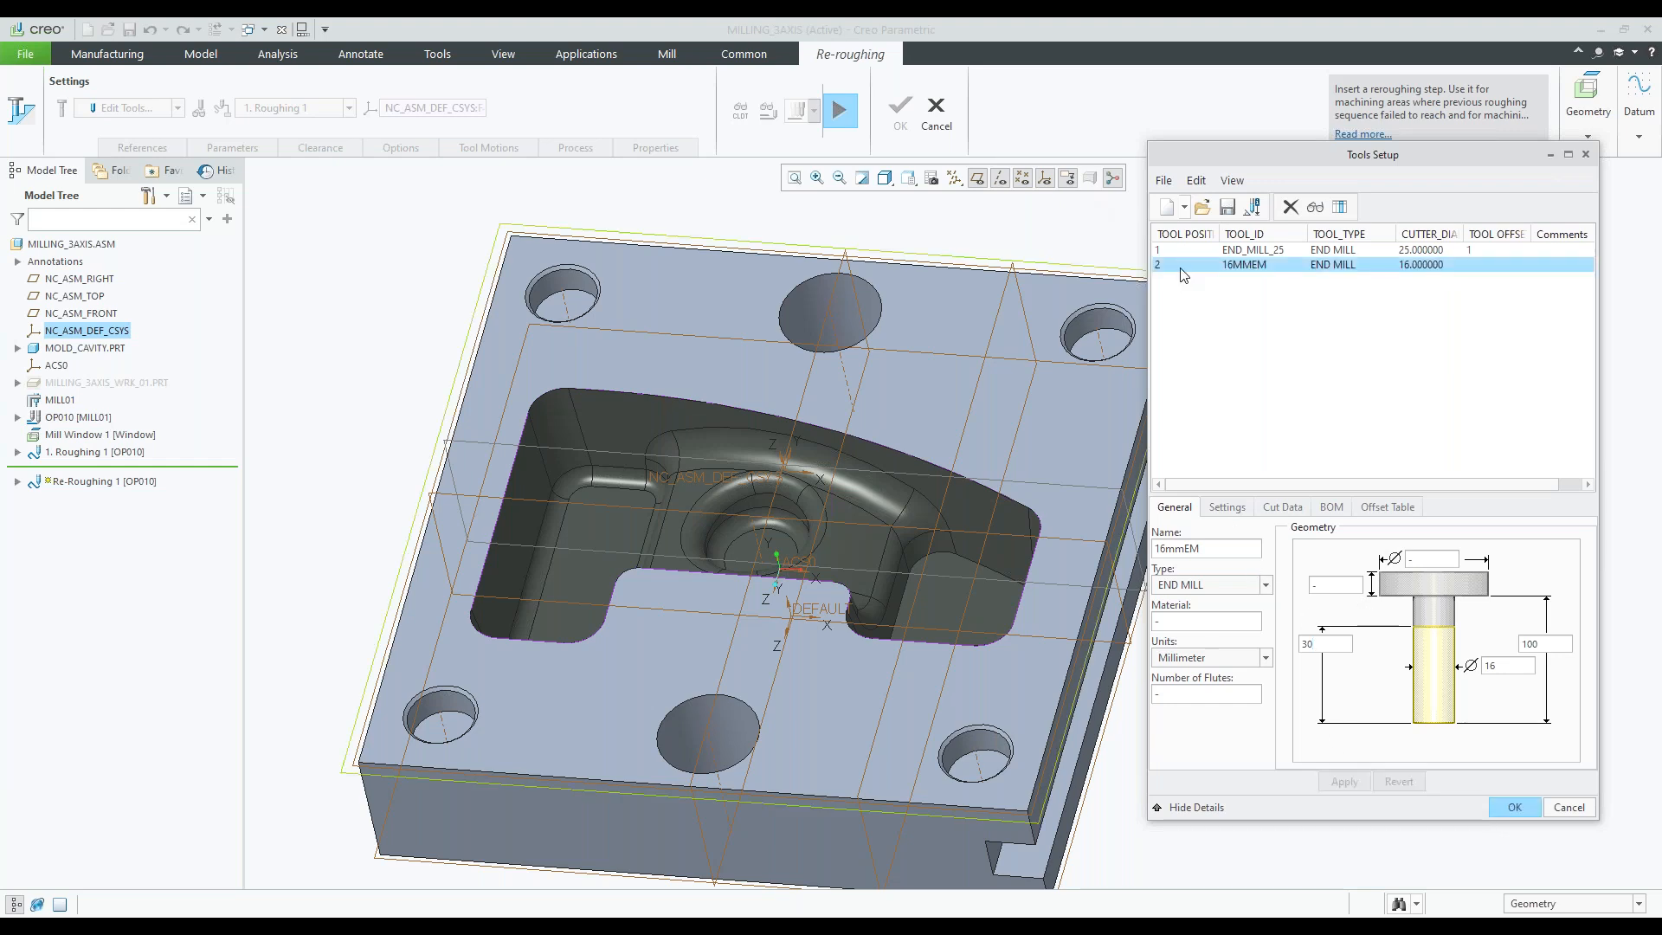
pyautogui.click(1513, 807)
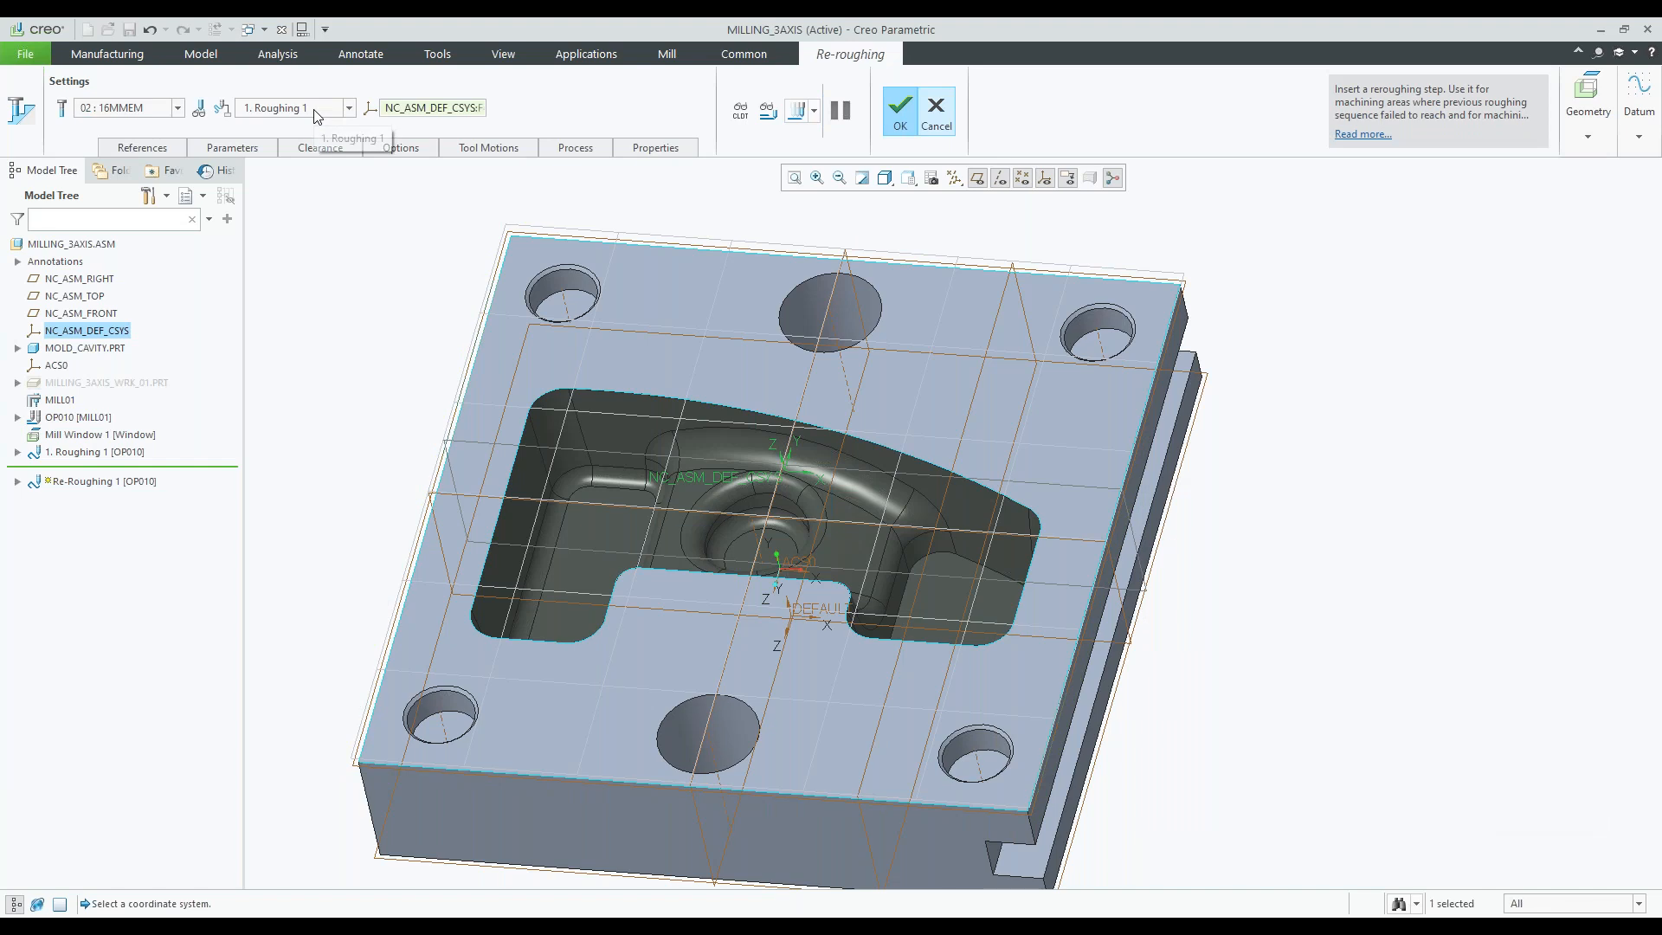
# - Copy the machining parameters from the Roughing 1 step into the Re-roughing sequence
pyautogui.click(225, 152)
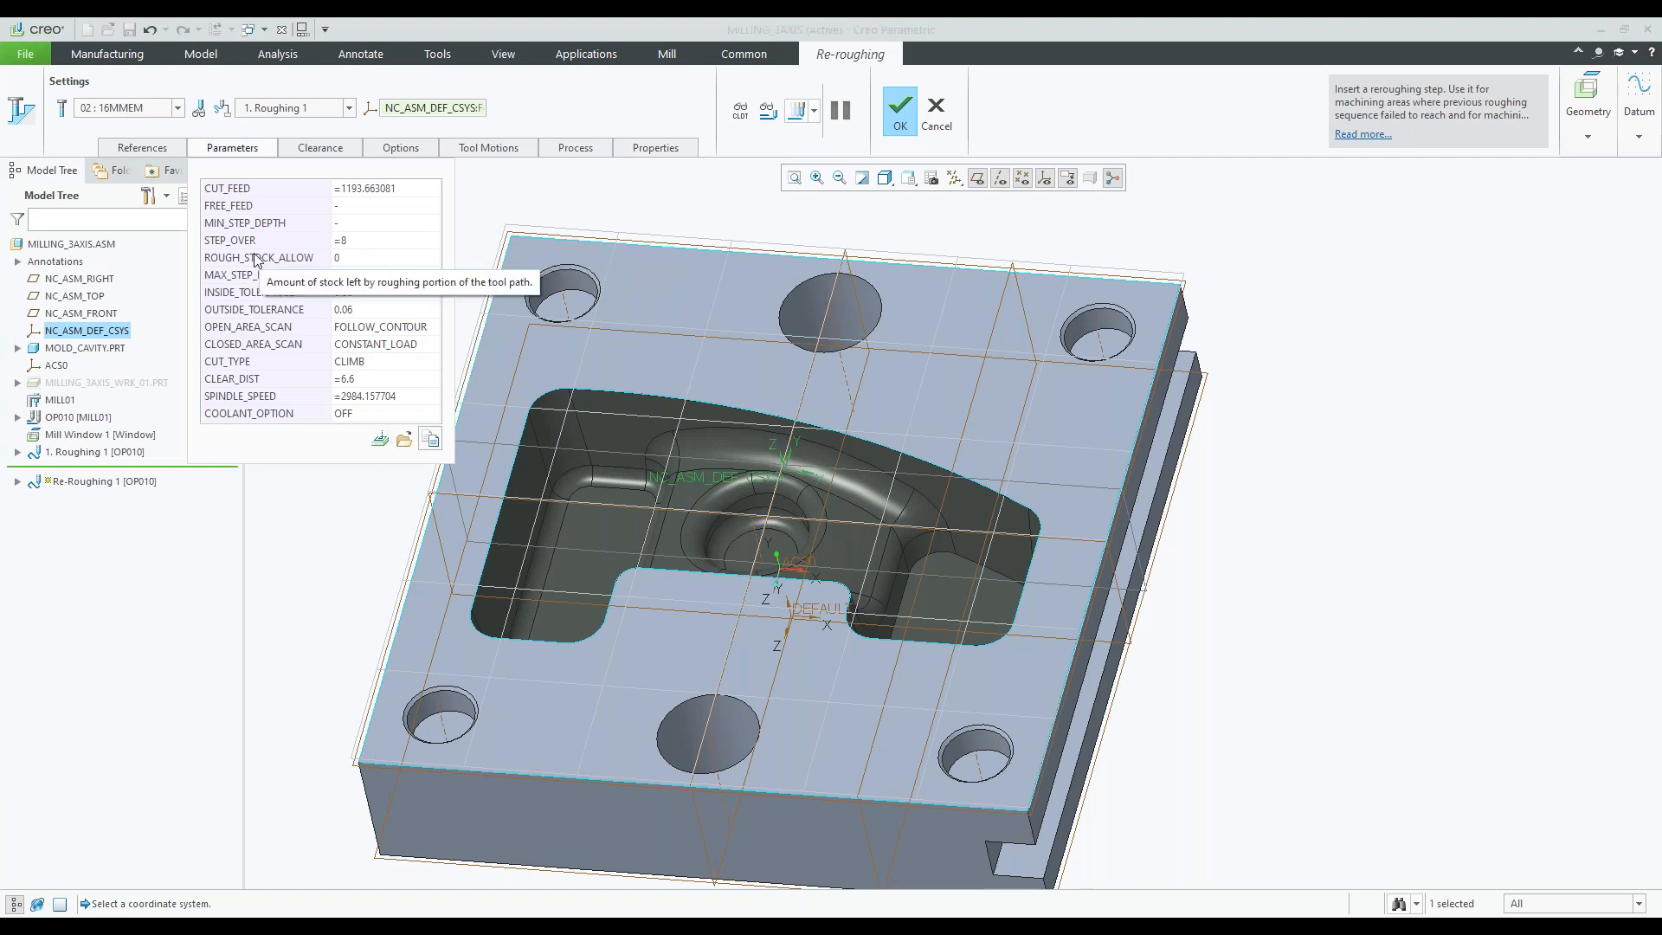
pyautogui.click(429, 440)
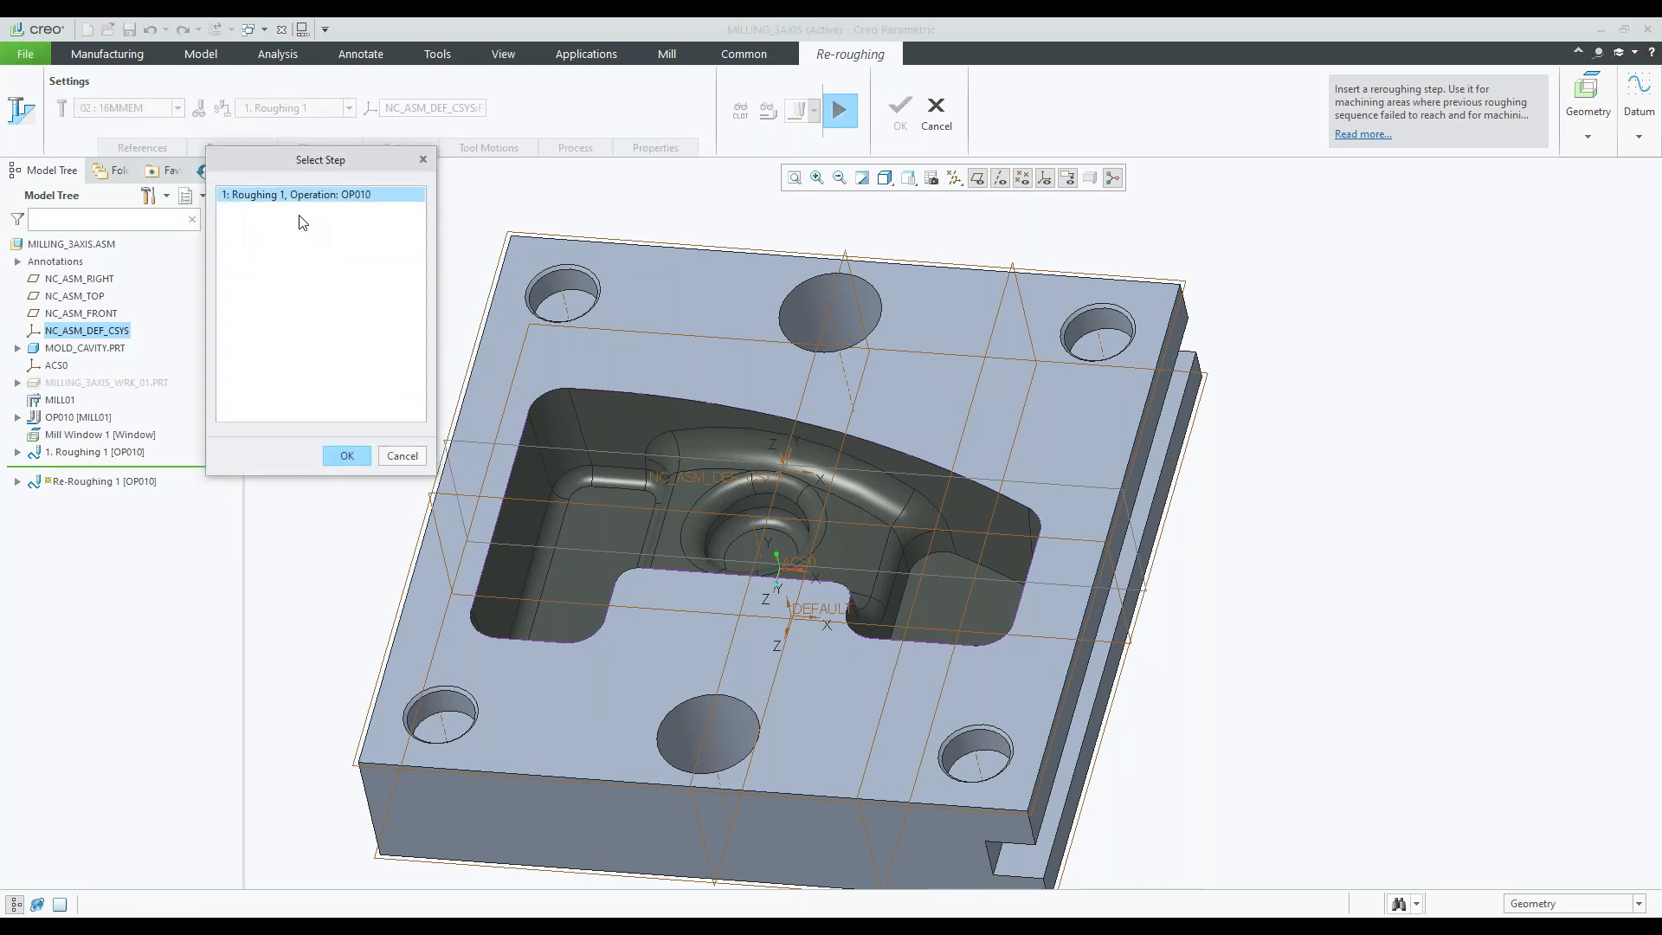
pyautogui.doubleClick(298, 196)
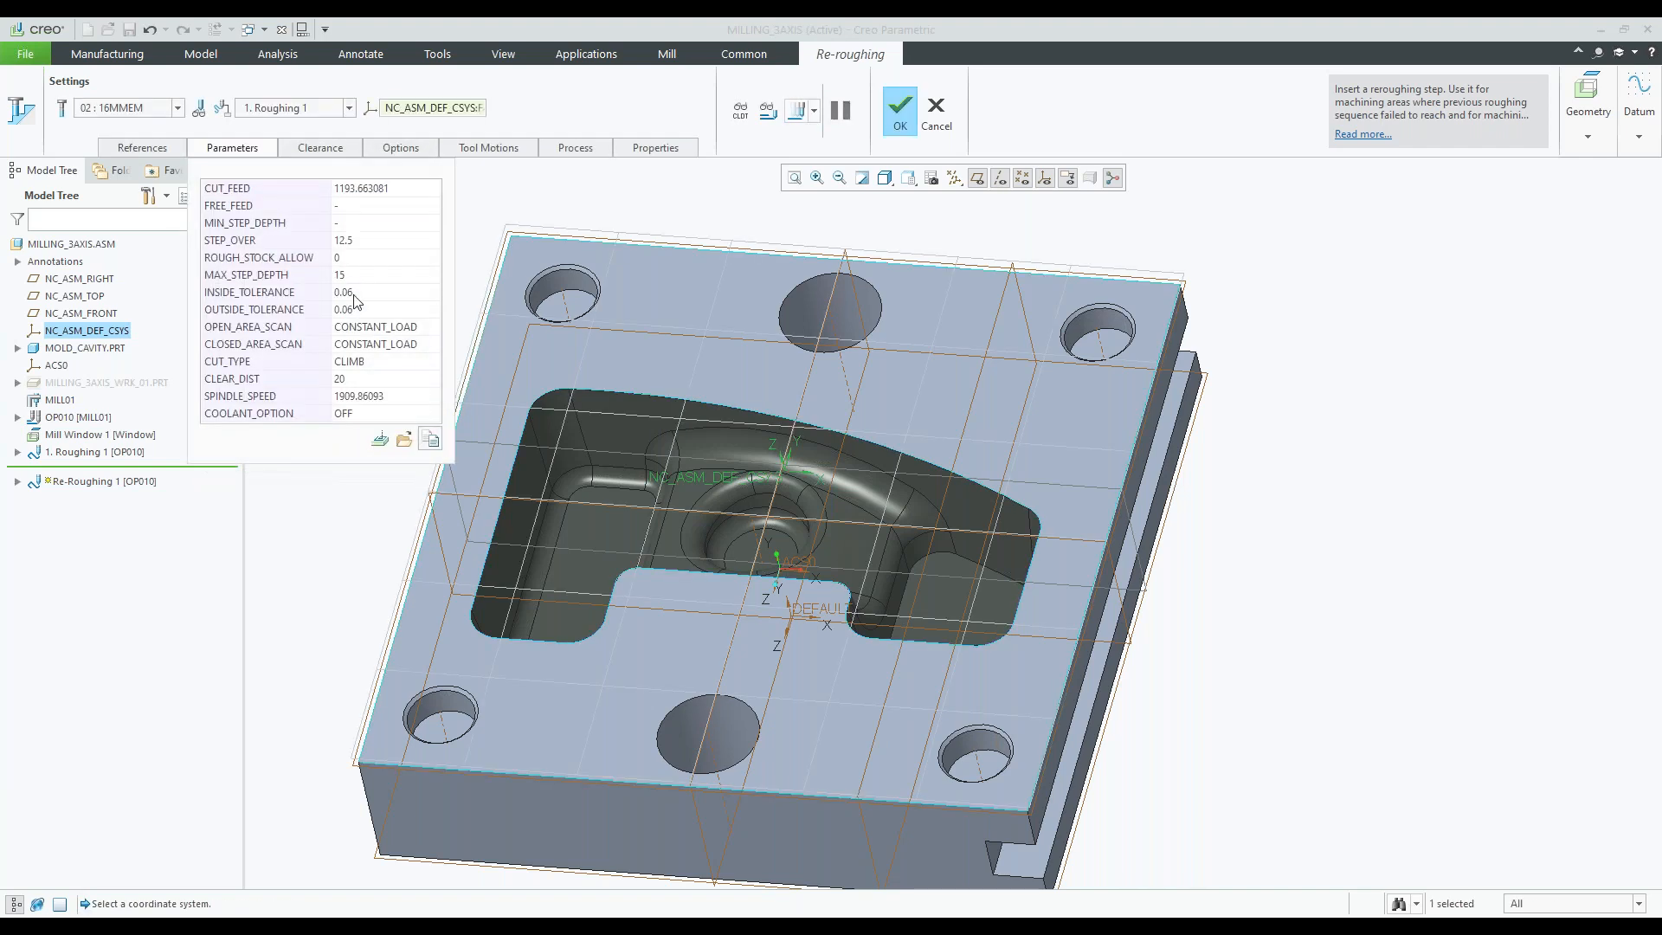
# - Set STEP_OVER to 5 and MAX_STEP_DEPTH to 8 for the Re-roughing sequence
pyautogui.click(354, 240)
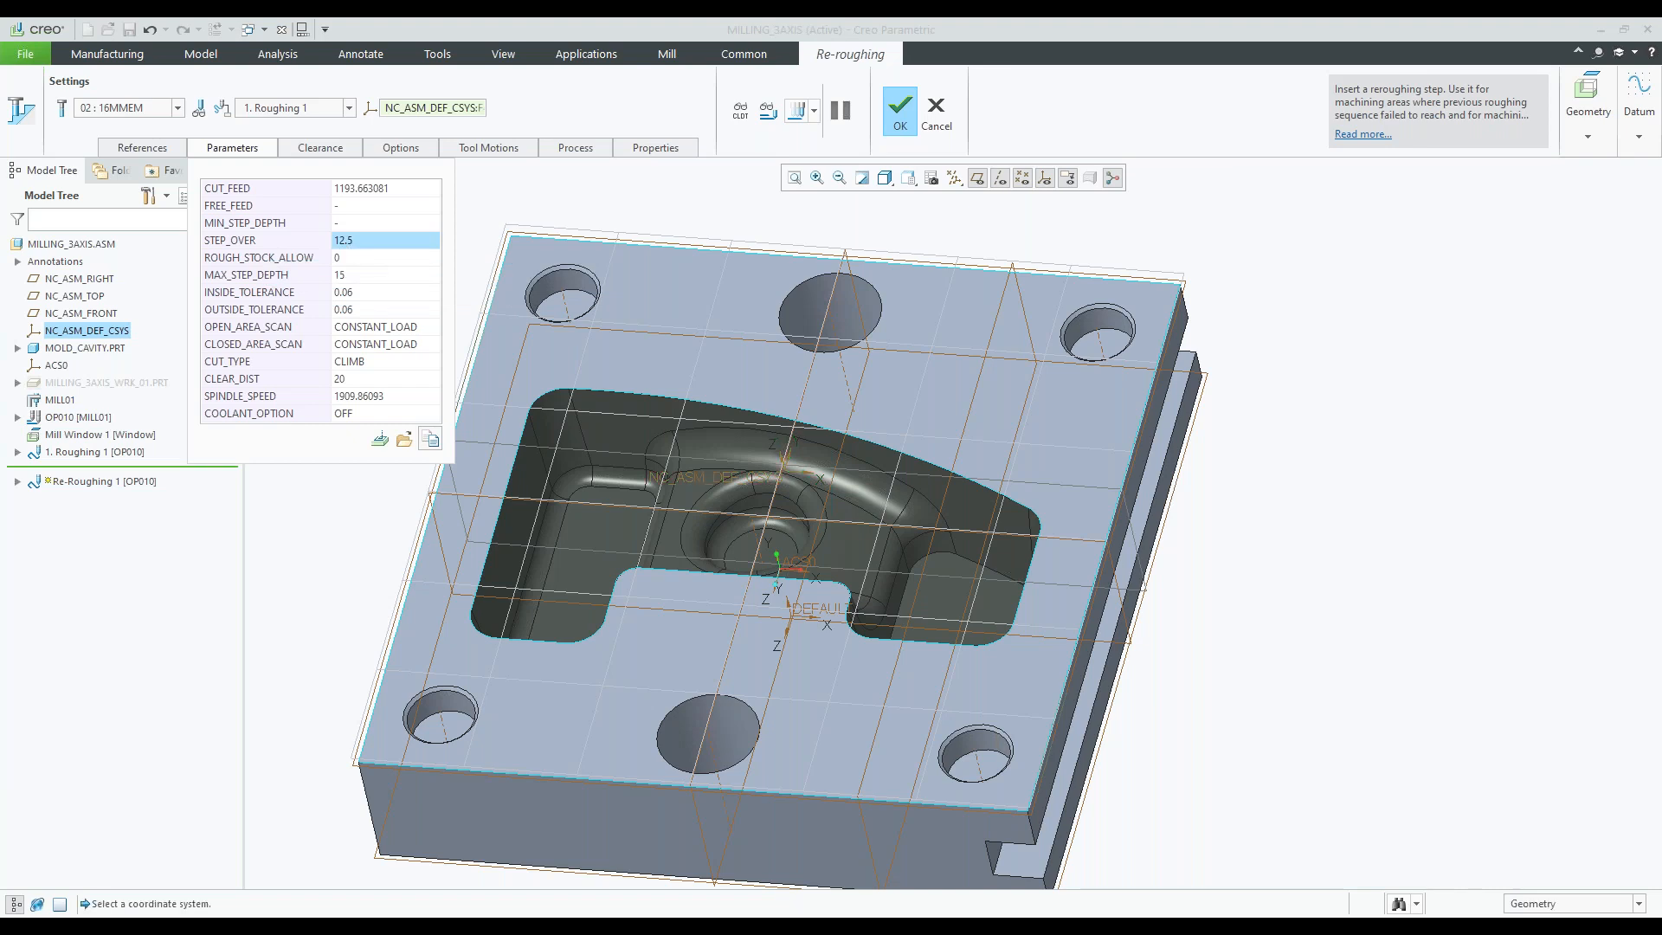
pyautogui.click(374, 241)
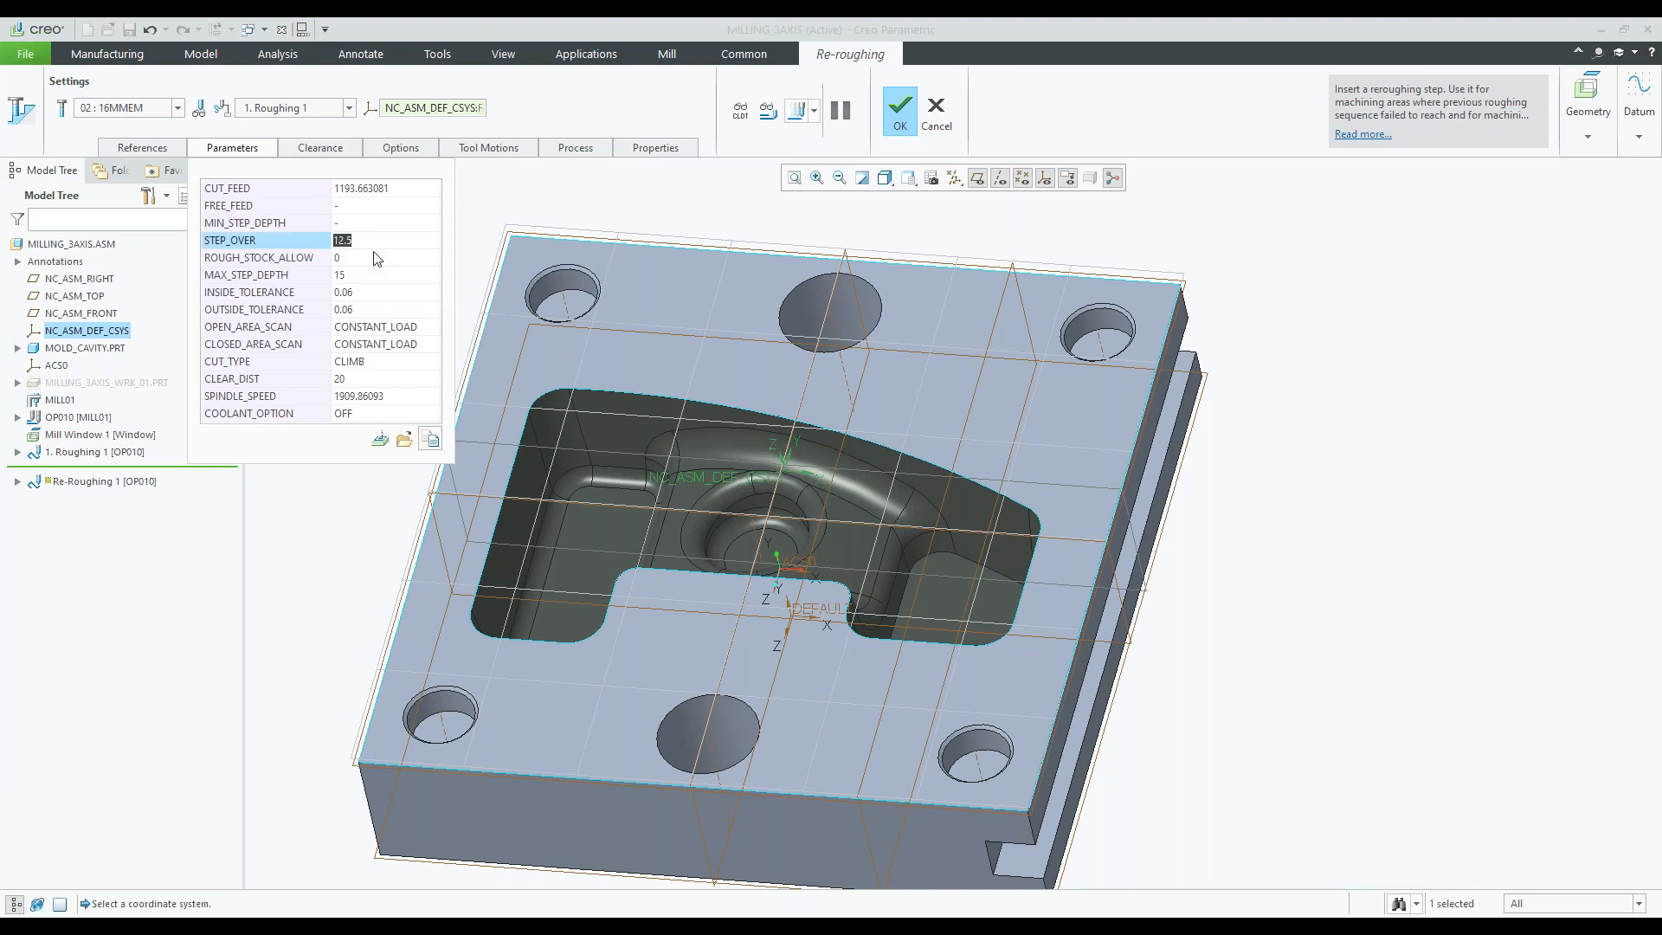
pyautogui.write('5')
pyautogui.click(362, 275)
pyautogui.write('5')
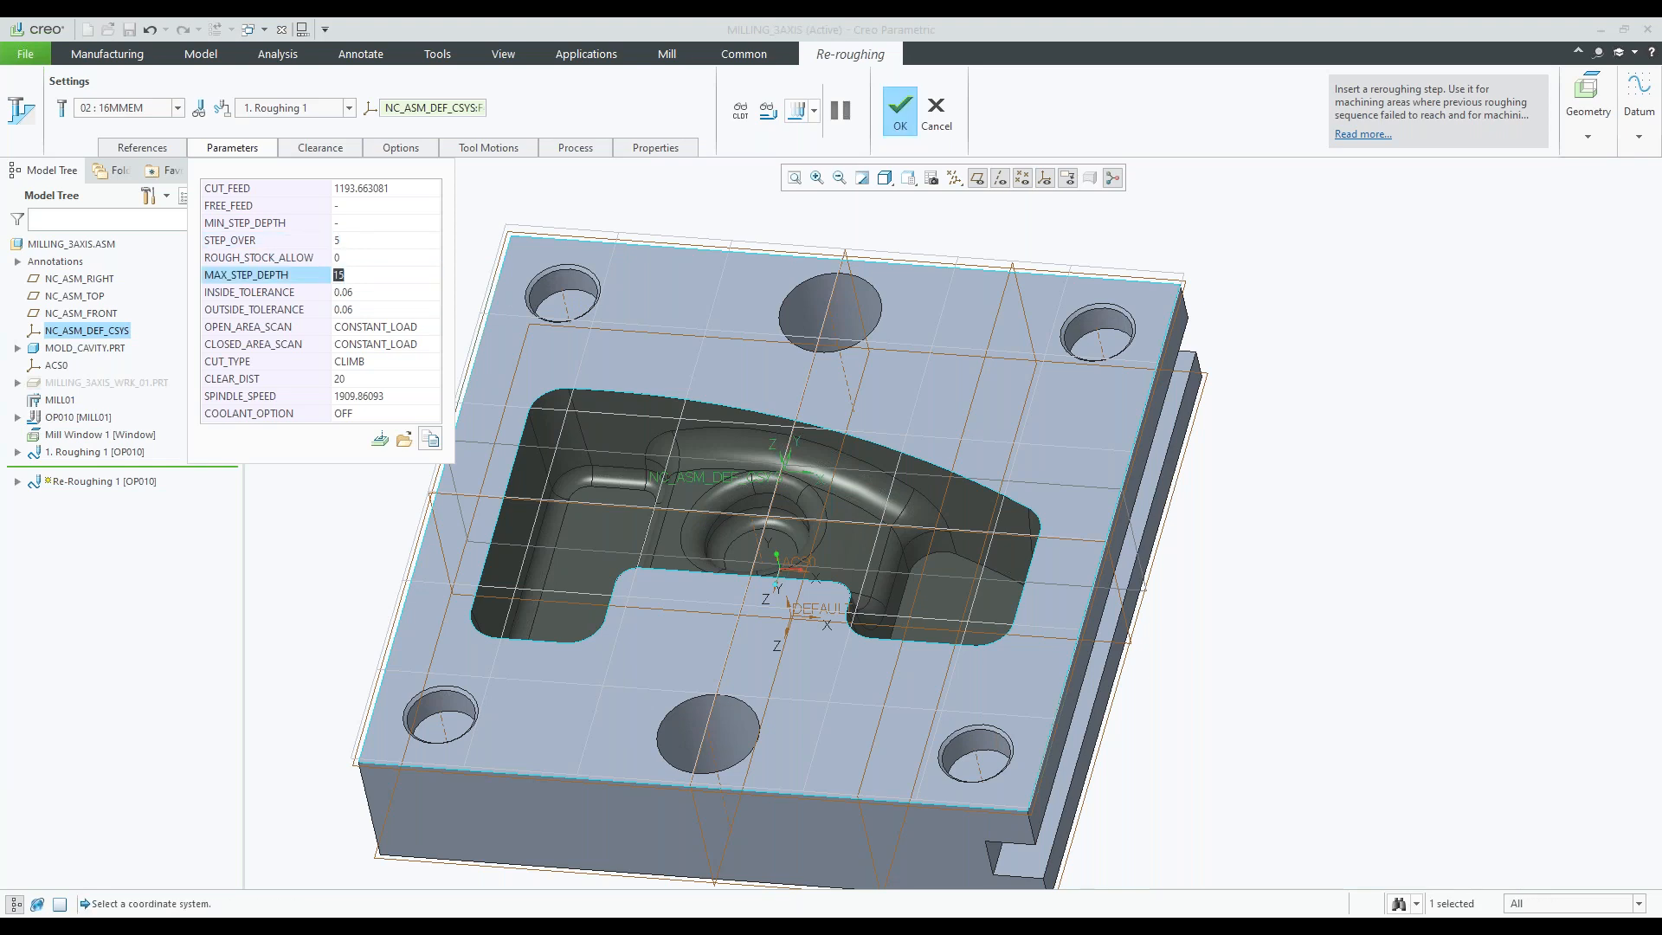
pyautogui.write('8')
pyautogui.press('Return')
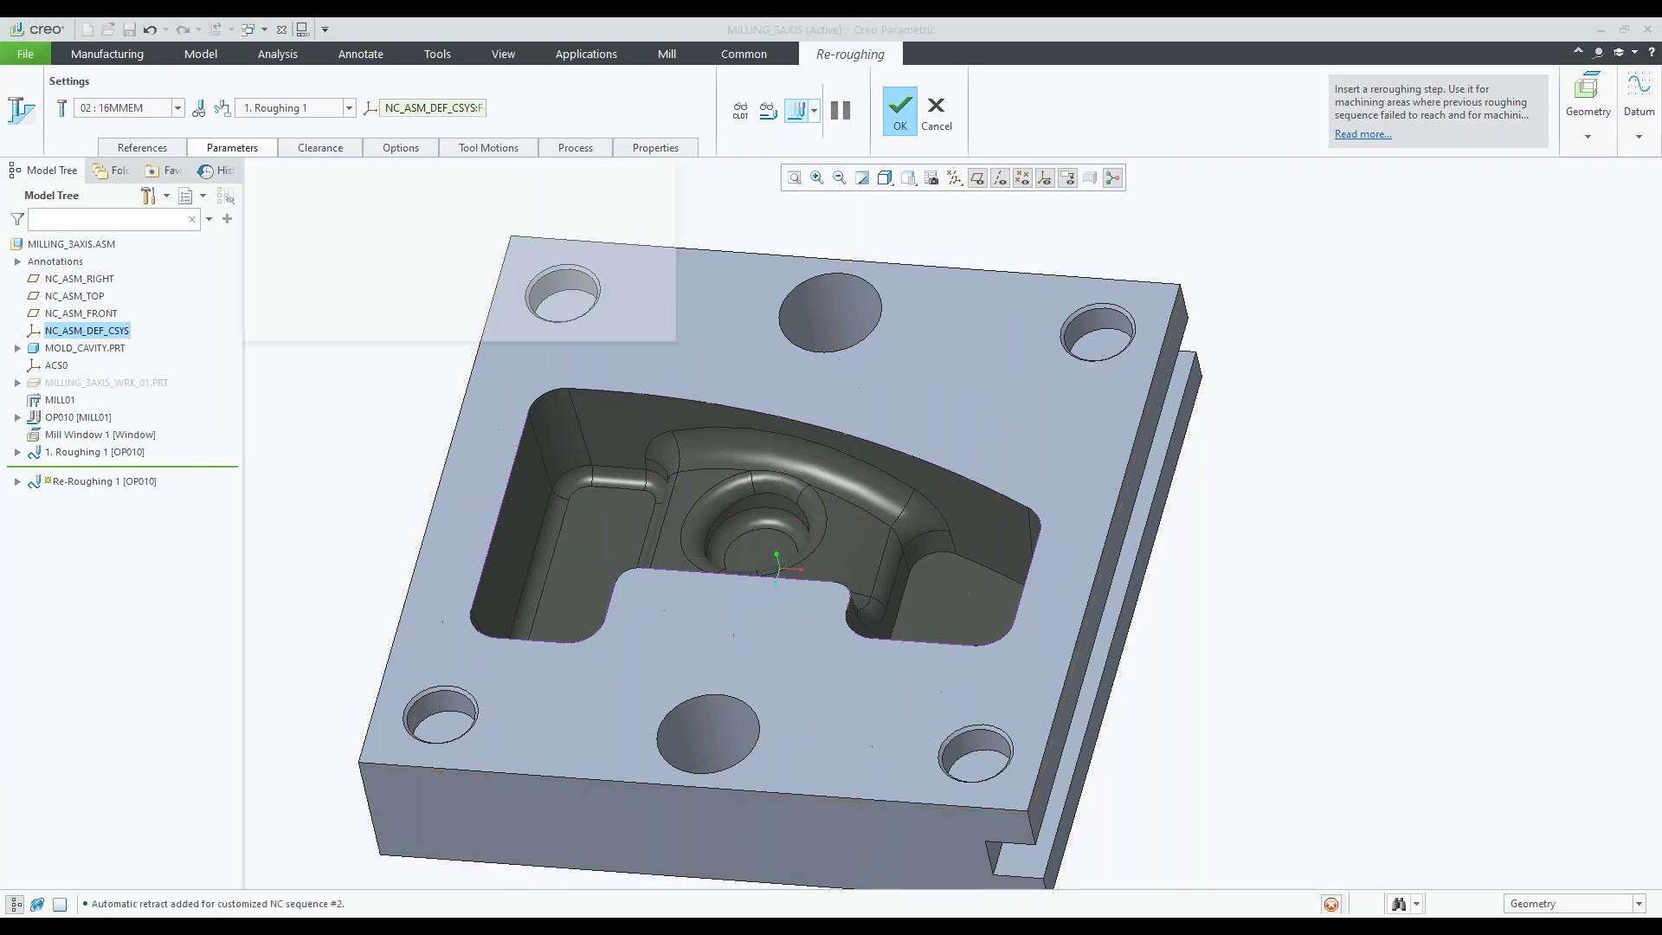
# - Play the Re-roughing tool path and examine its passes across the cavity
pyautogui.click(796, 110)
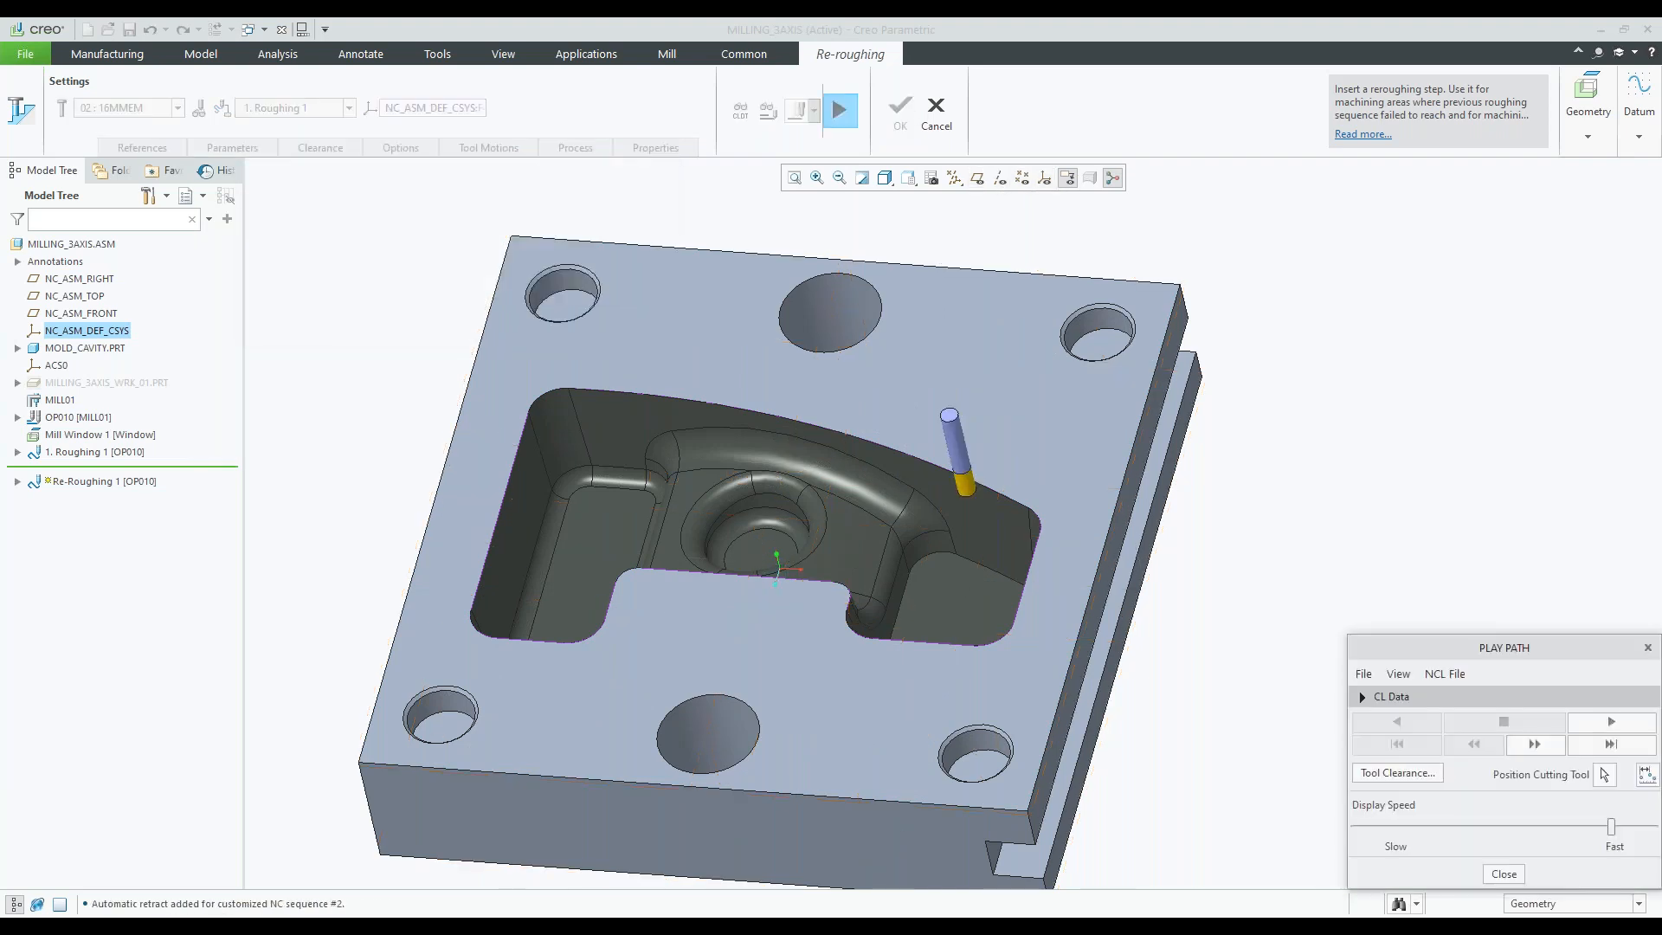
pyautogui.click(1622, 725)
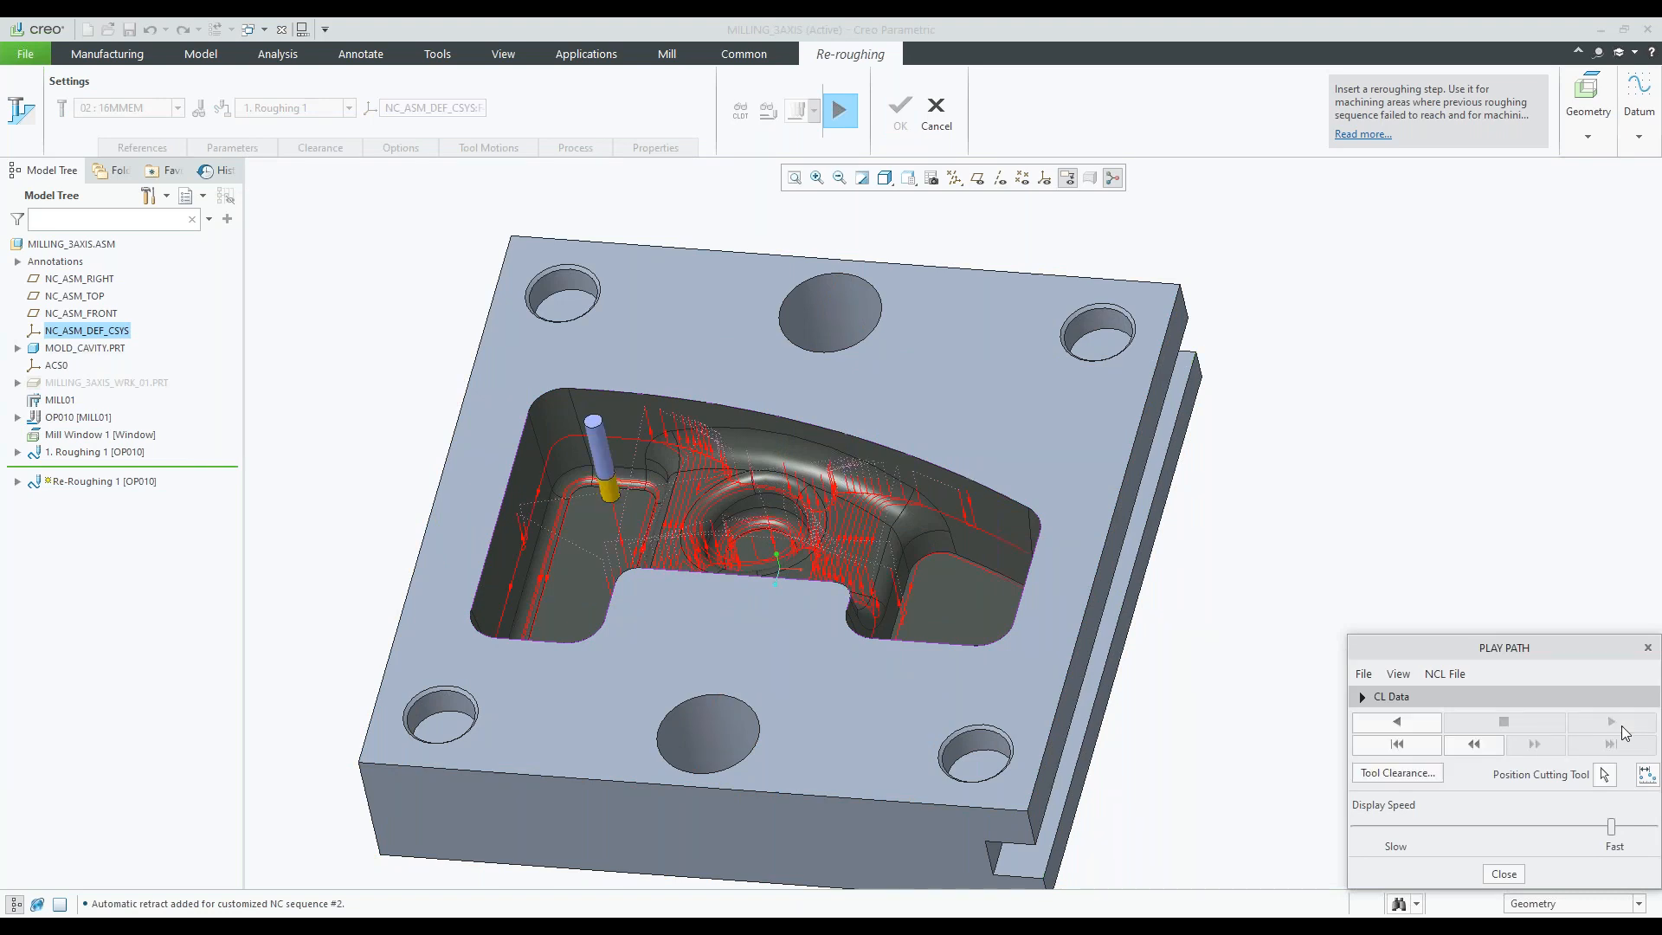
pyautogui.moveTo(874, 513); pyautogui.dragTo(759, 460, button='middle')
pyautogui.scroll(-2, 620, 464)
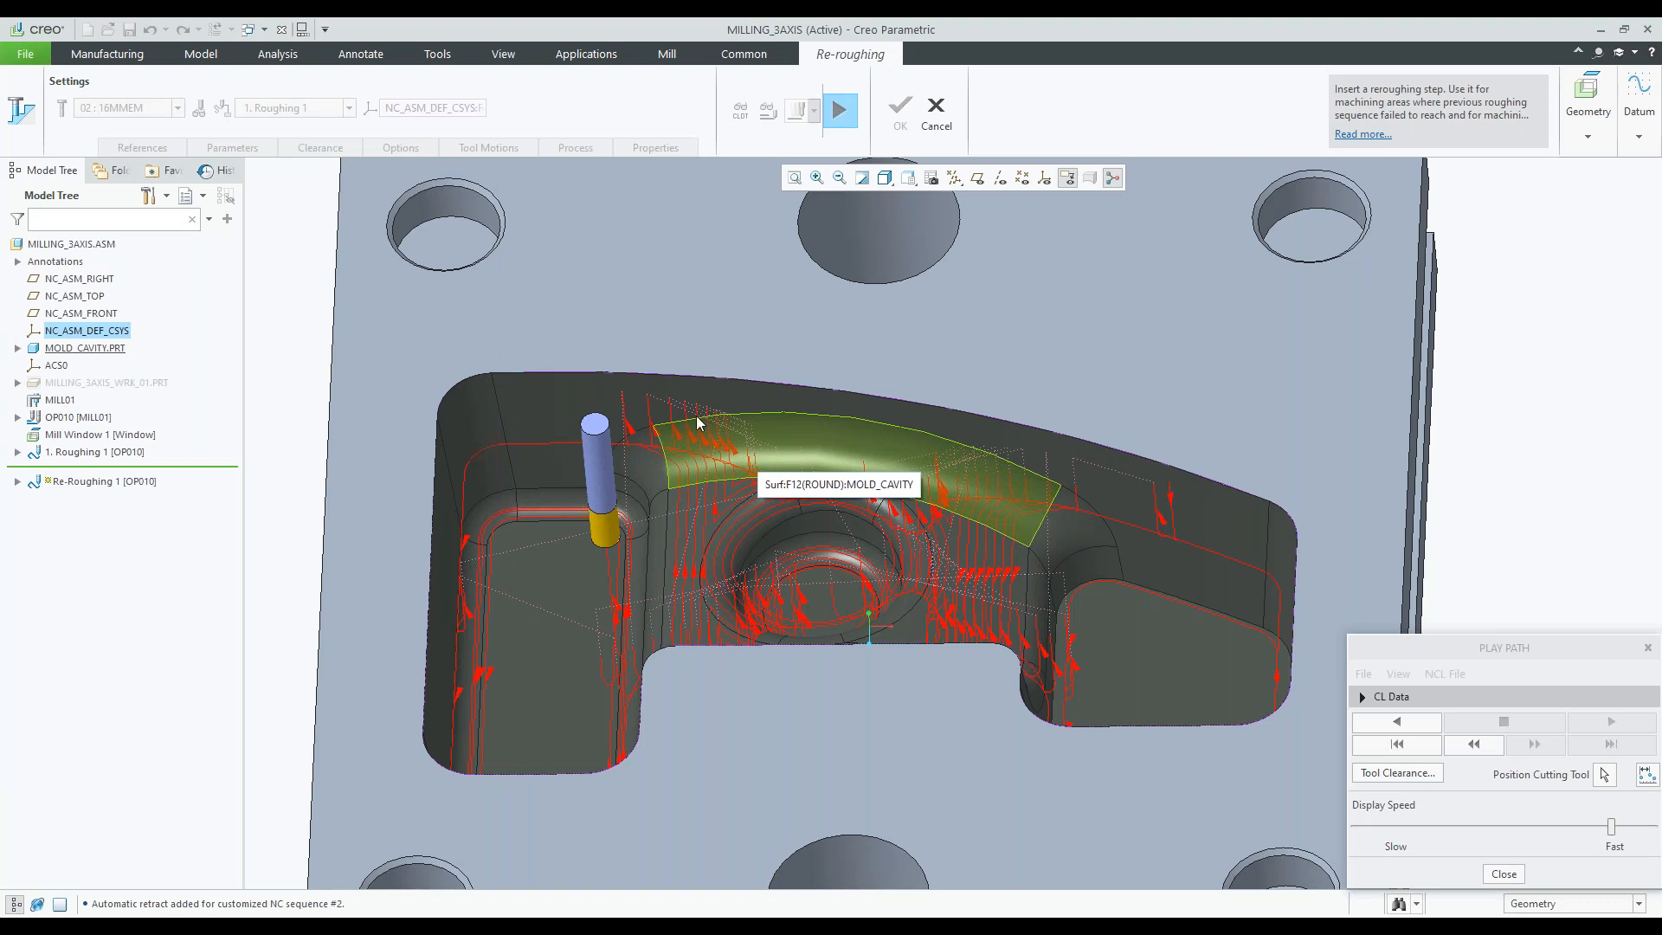
pyautogui.scroll(2, 696, 422)
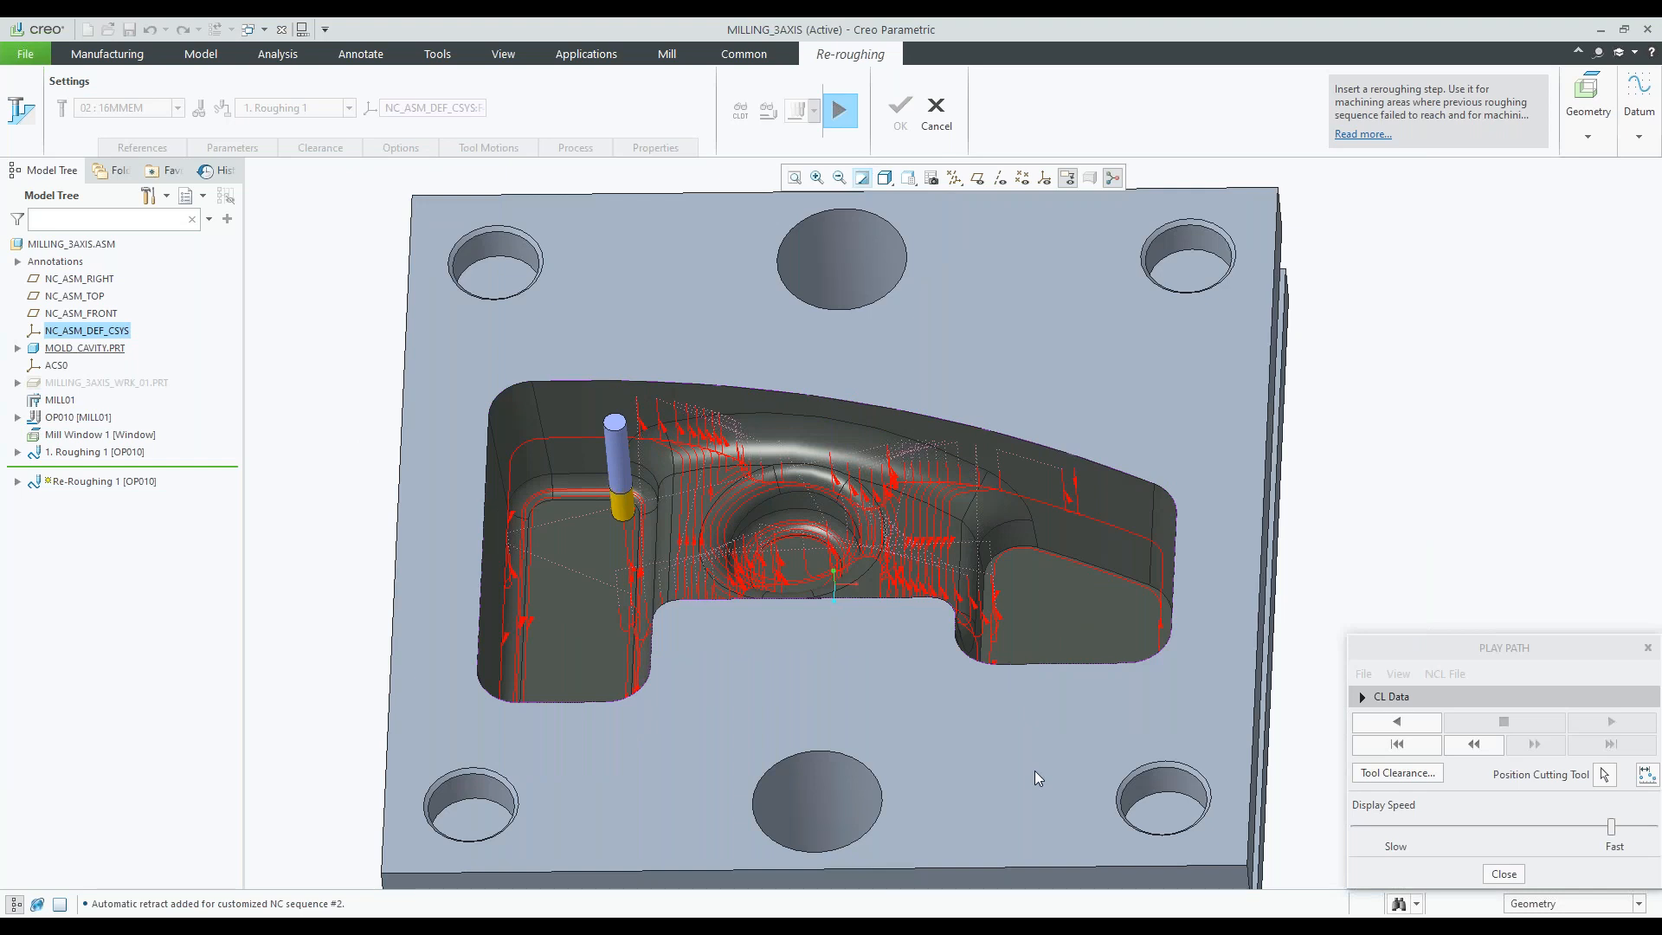
pyautogui.click(1504, 874)
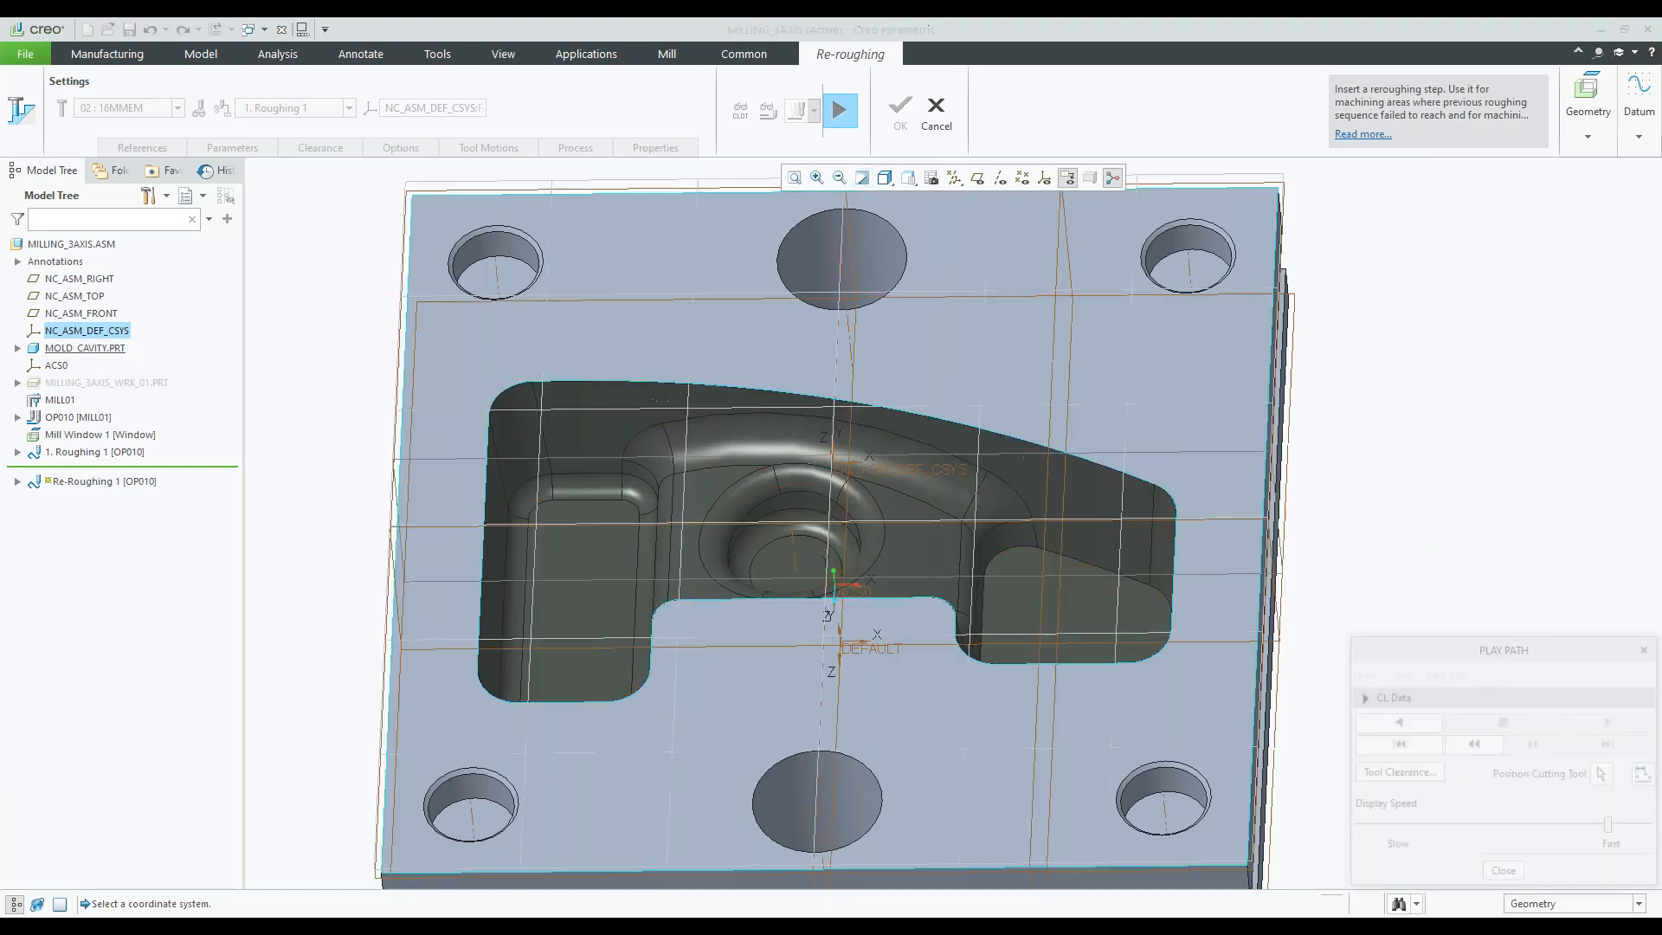
# - Check the Re-roughing parameters, clearance and tool adapter settings, and complete the sequence
pyautogui.click(232, 147)
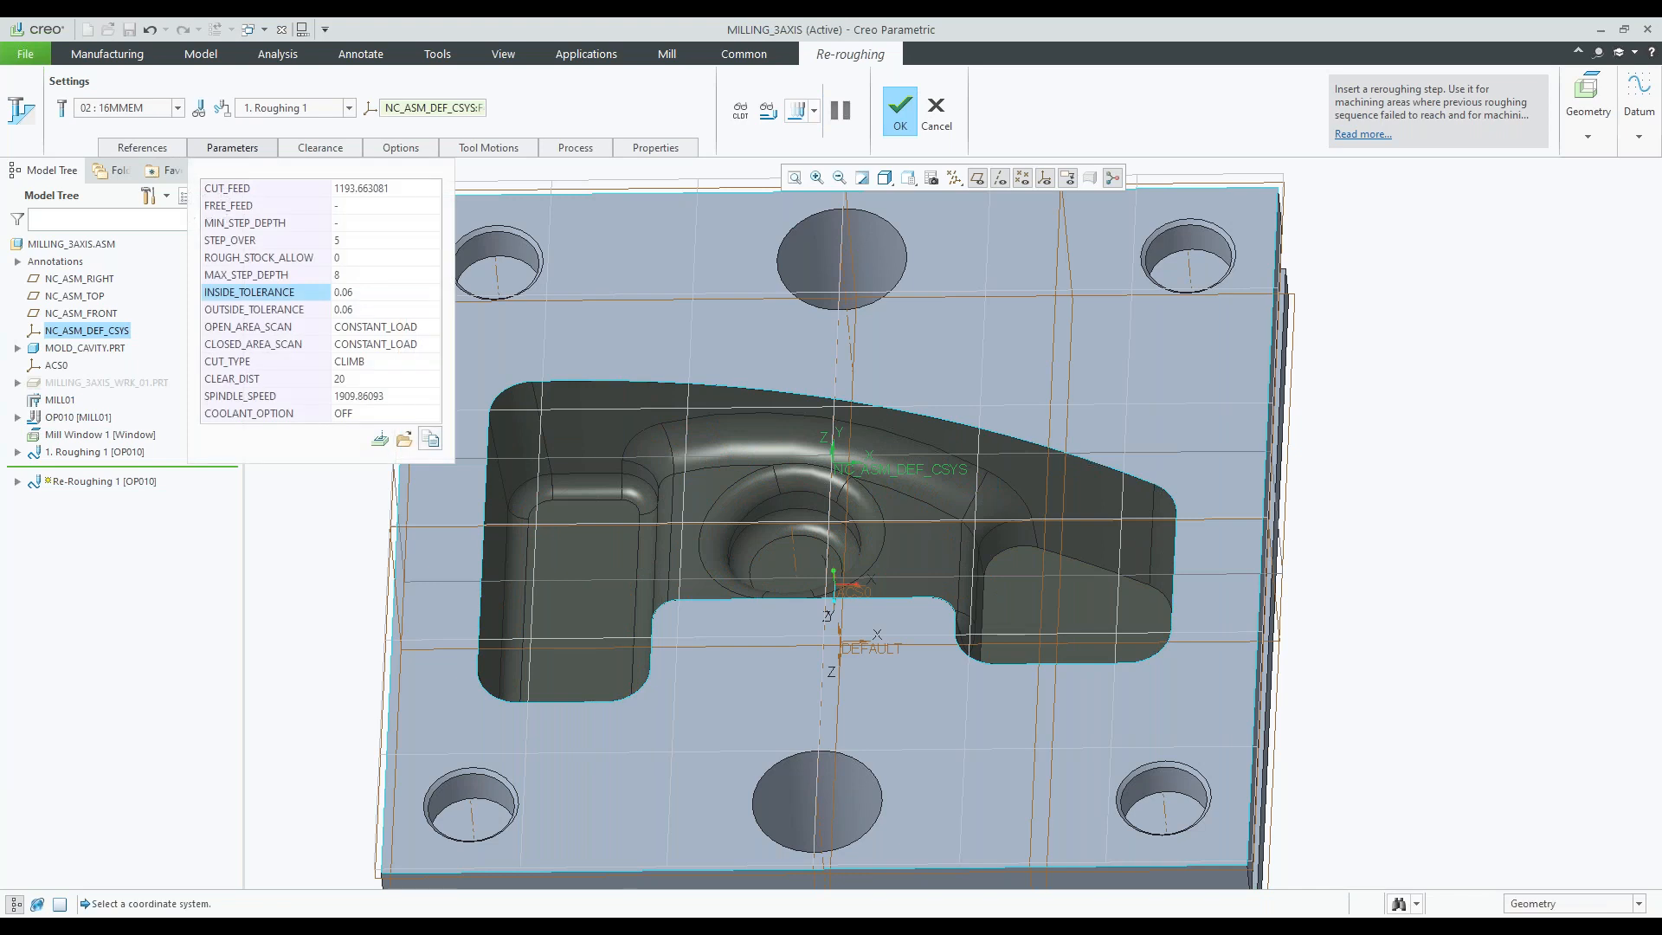
pyautogui.click(321, 147)
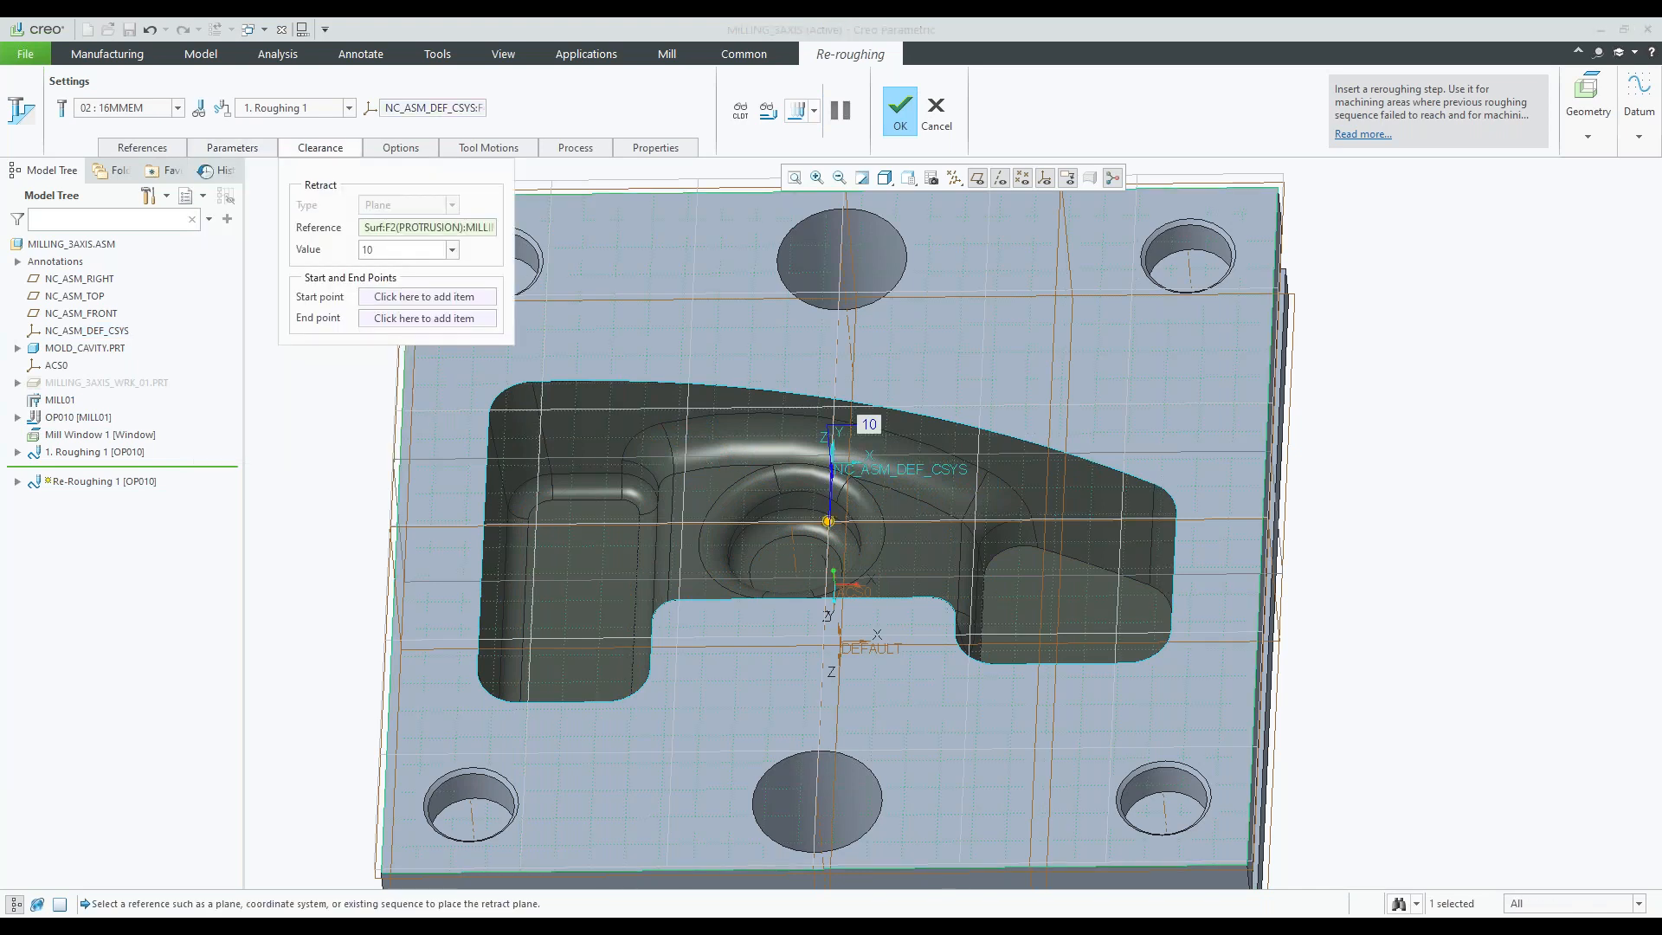
pyautogui.click(401, 147)
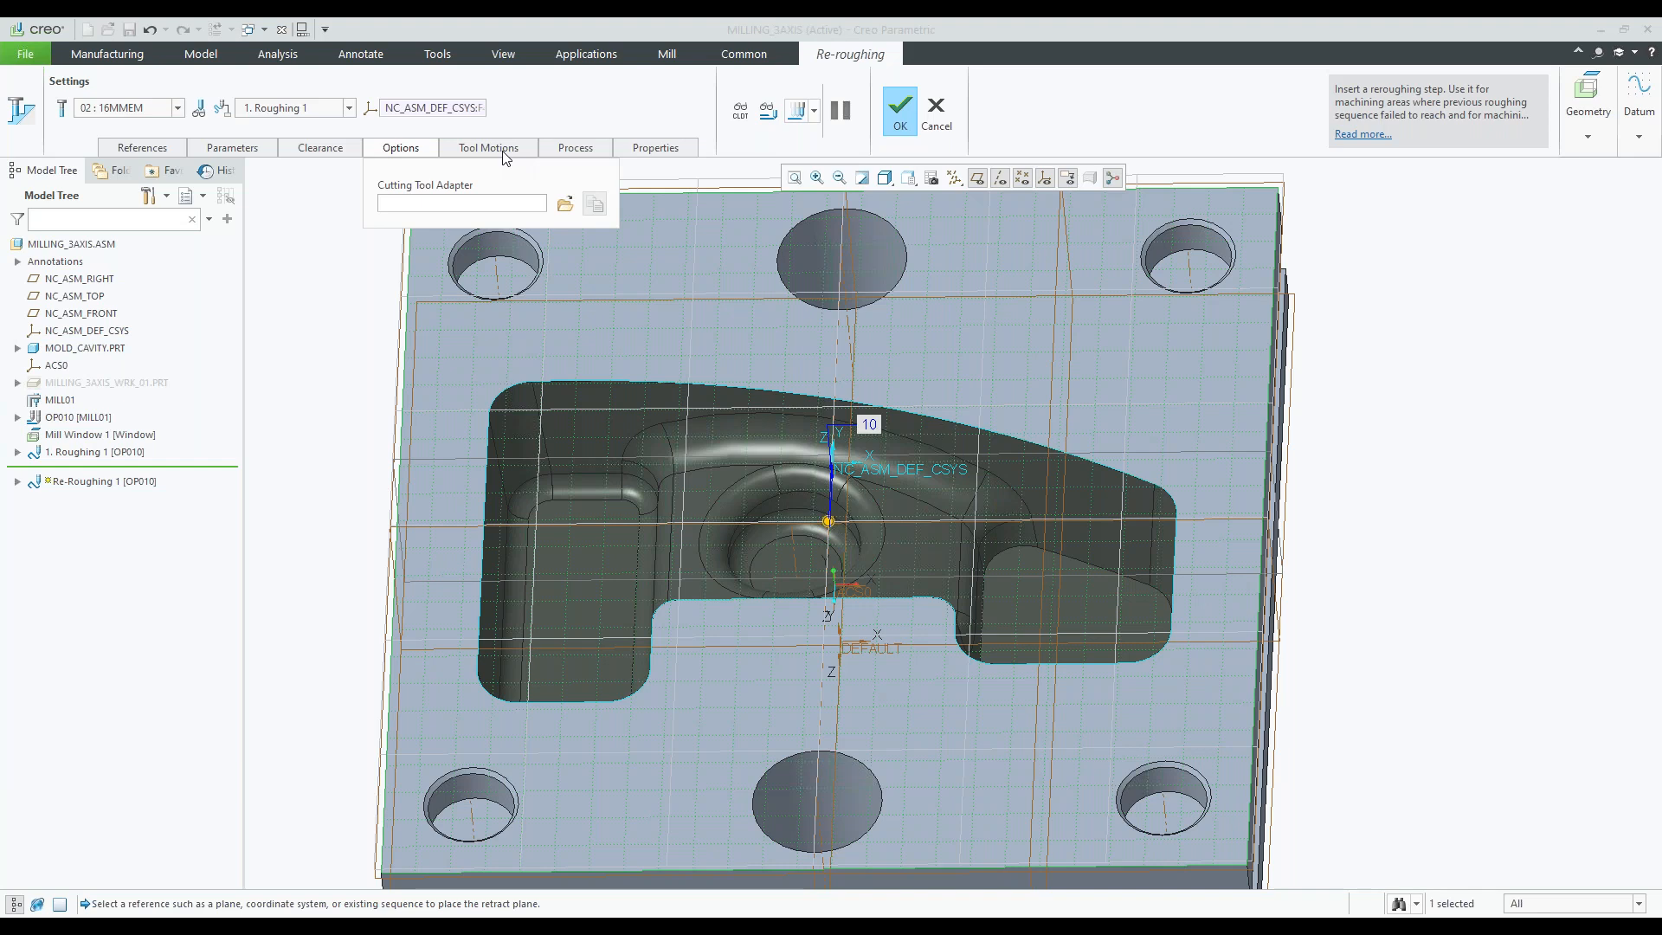
pyautogui.click(849, 246)
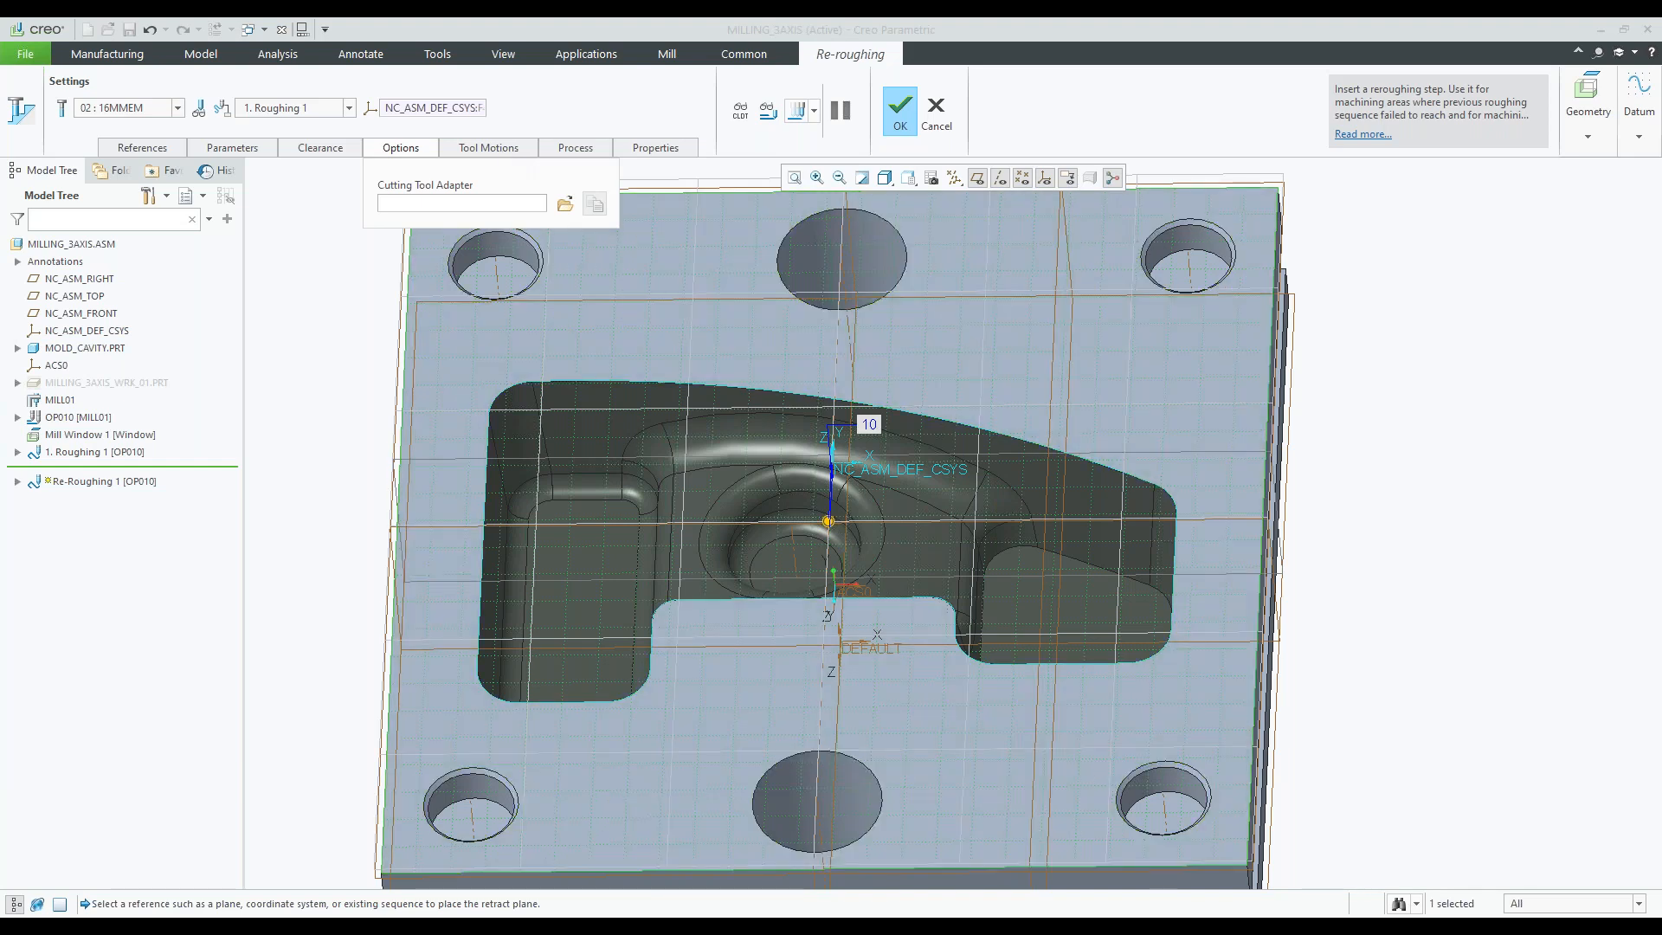
pyautogui.click(900, 122)
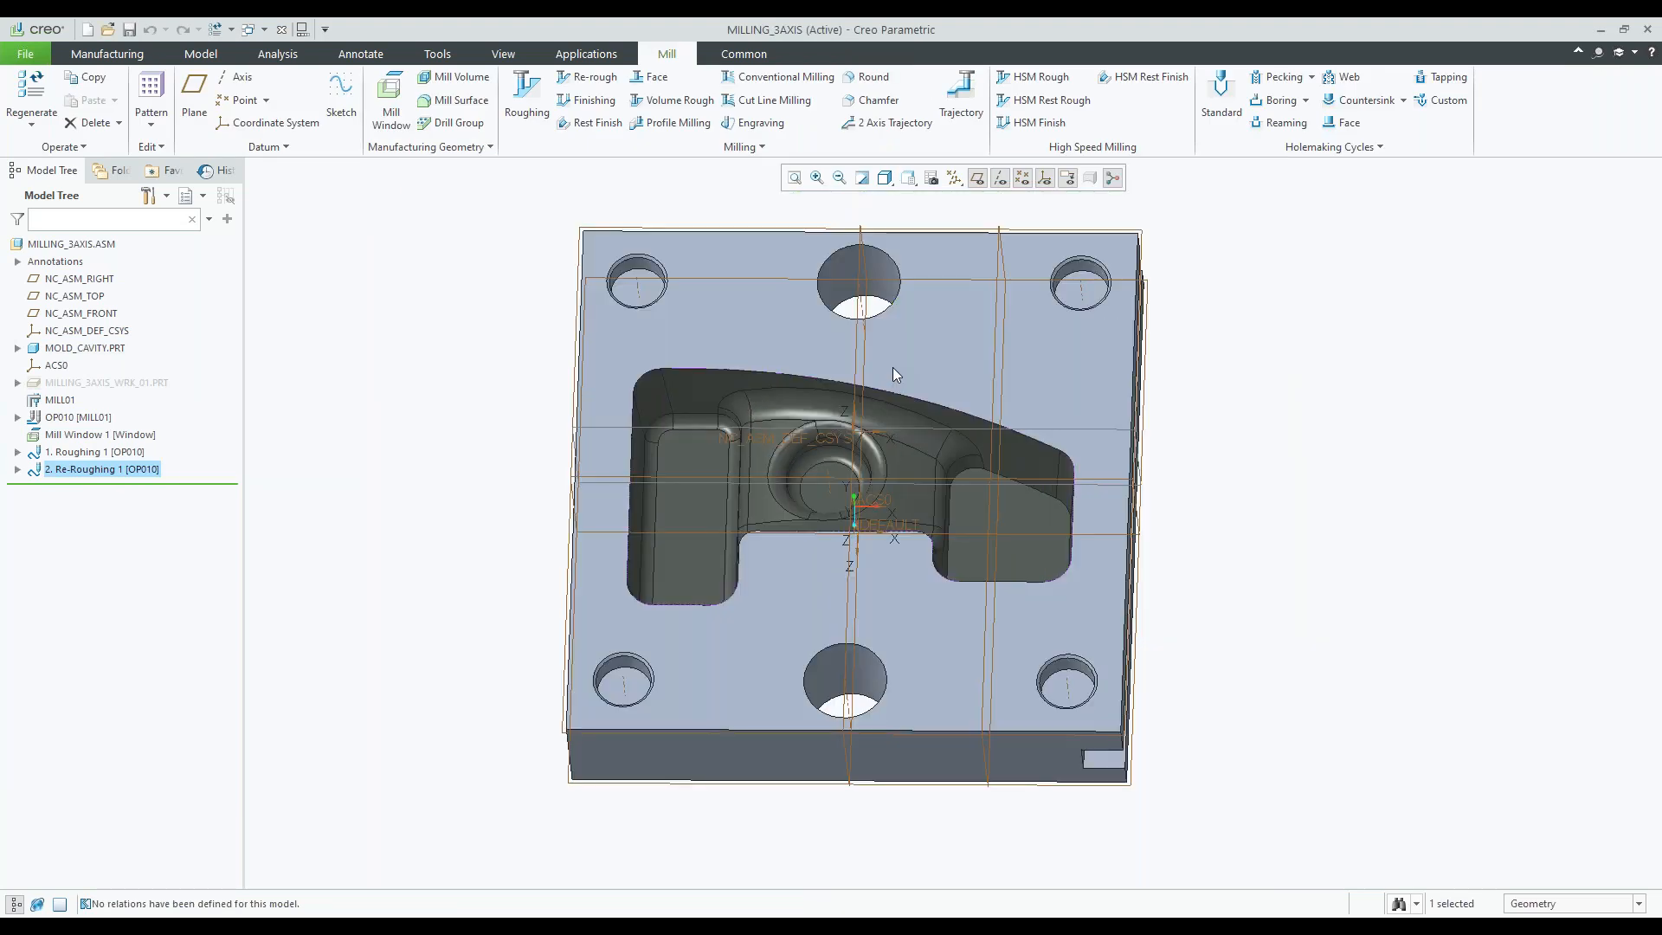
# - Start a Trajectory milling sequence with the 16MMEM tool, check its parameters, and open its tool motions
pyautogui.moveTo(892, 367); pyautogui.dragTo(796, 433, button='middle')
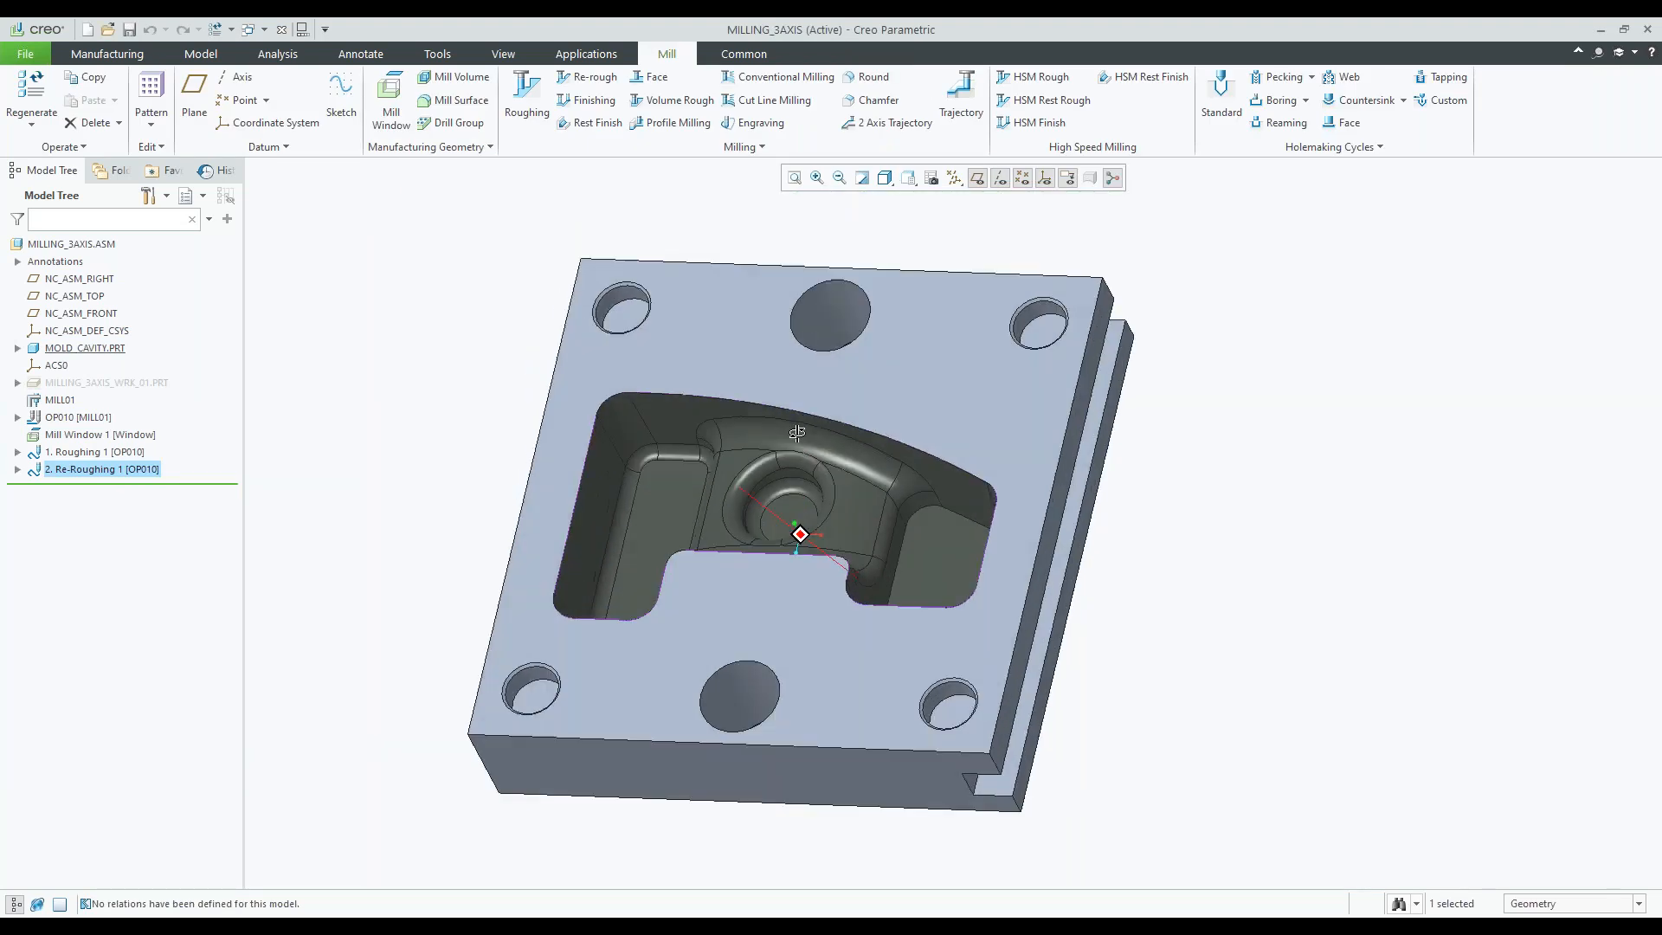
pyautogui.click(962, 93)
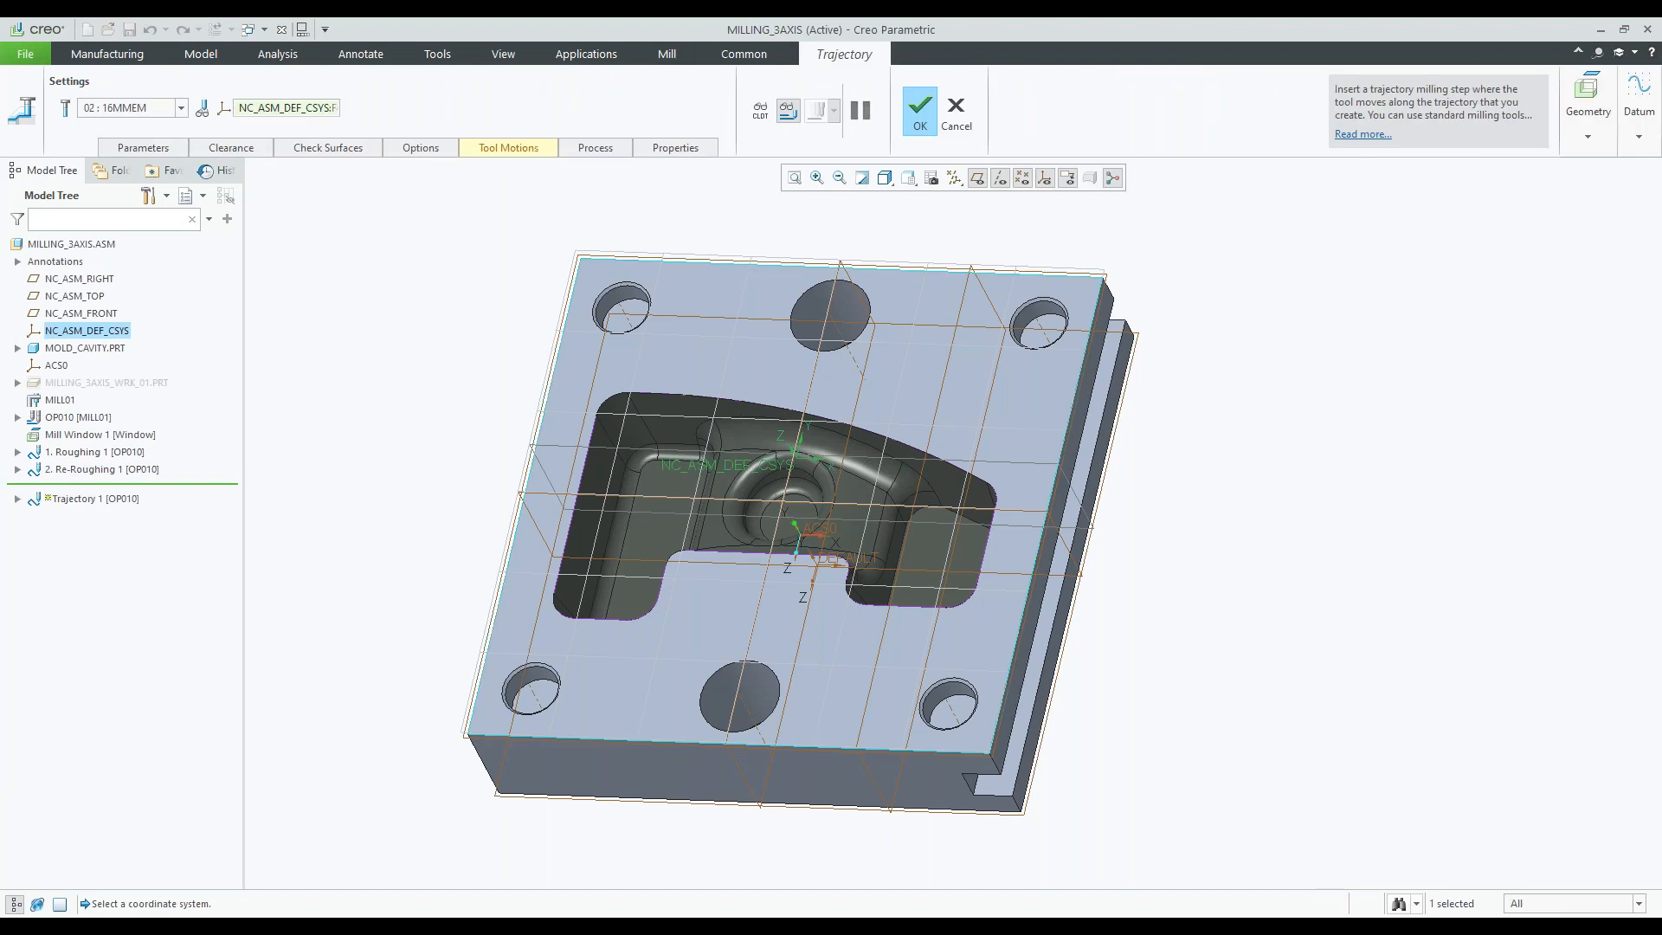
pyautogui.click(143, 148)
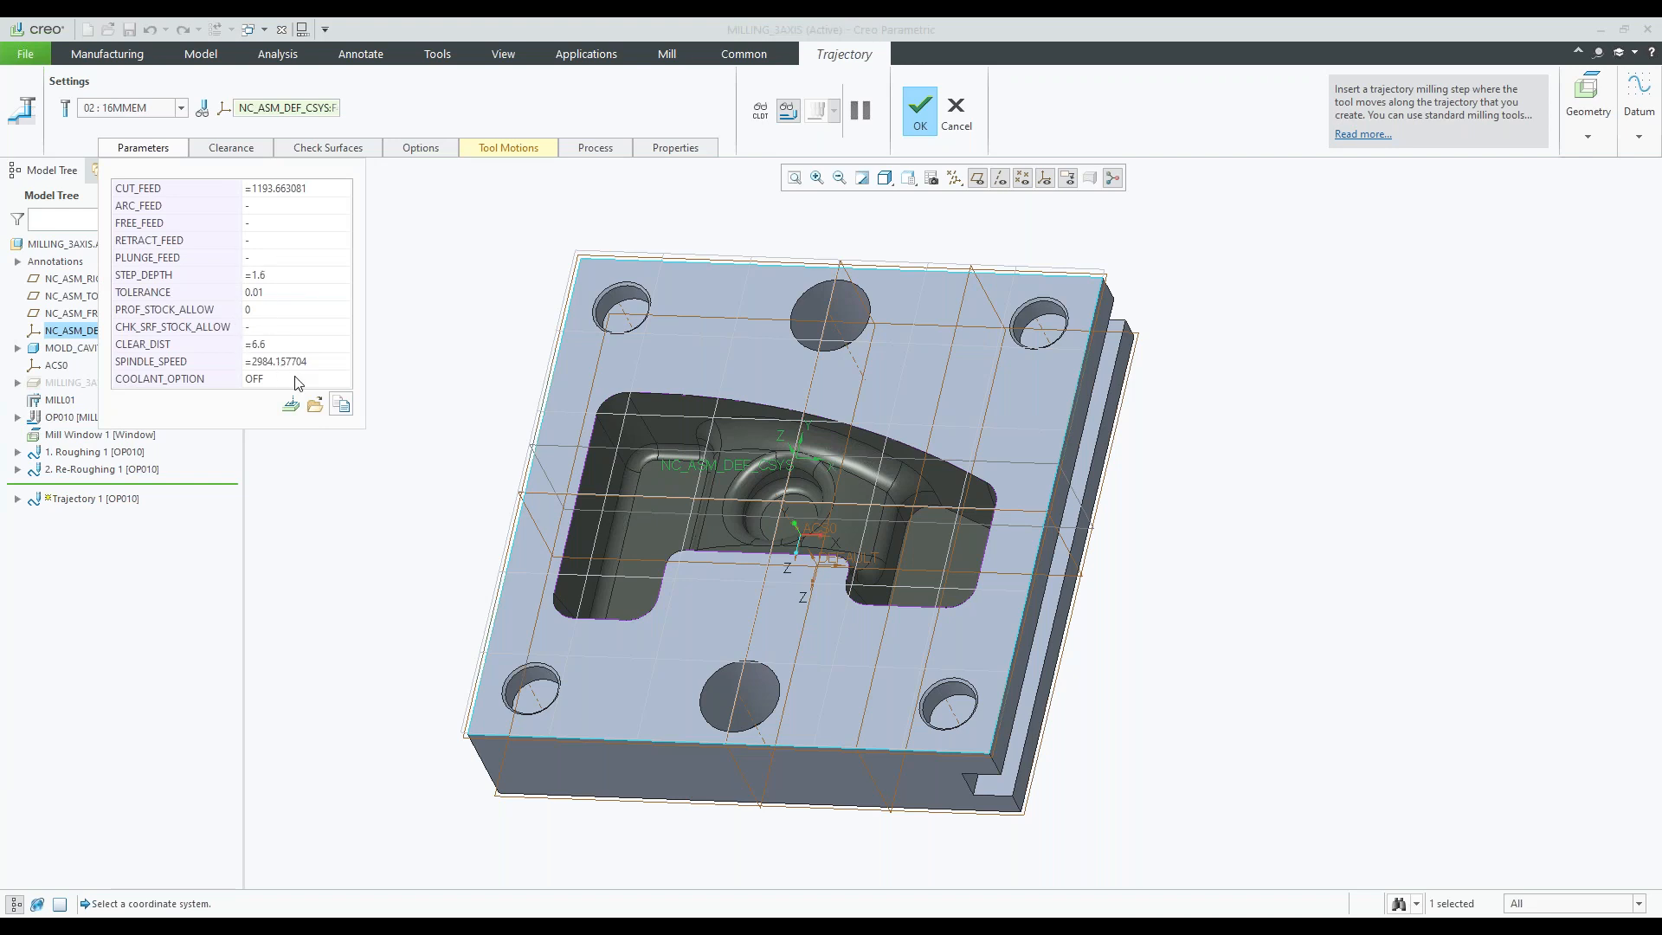
pyautogui.click(496, 149)
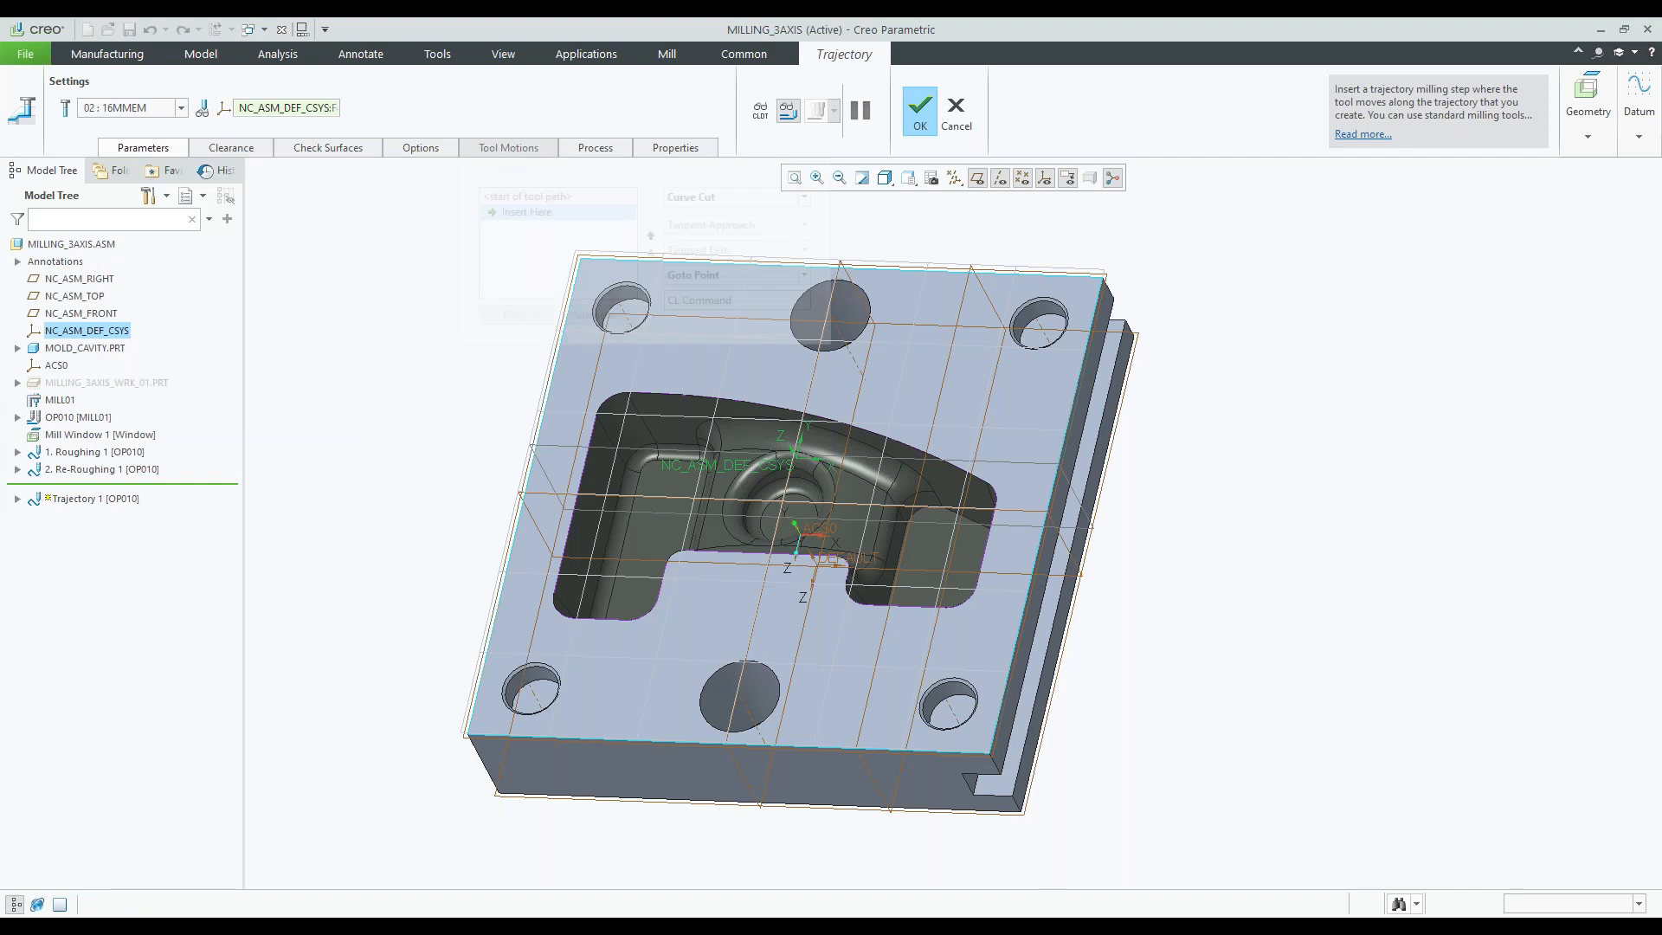
# - Add a Curve Cut motion that follows the full circular rim of the large through hole behind the cavity, with Offset Cut on
pyautogui.keyDown('shift'); pyautogui.moveTo(944, 379); pyautogui.dragTo(991, 516, button='middle'); pyautogui.keyUp('shift')
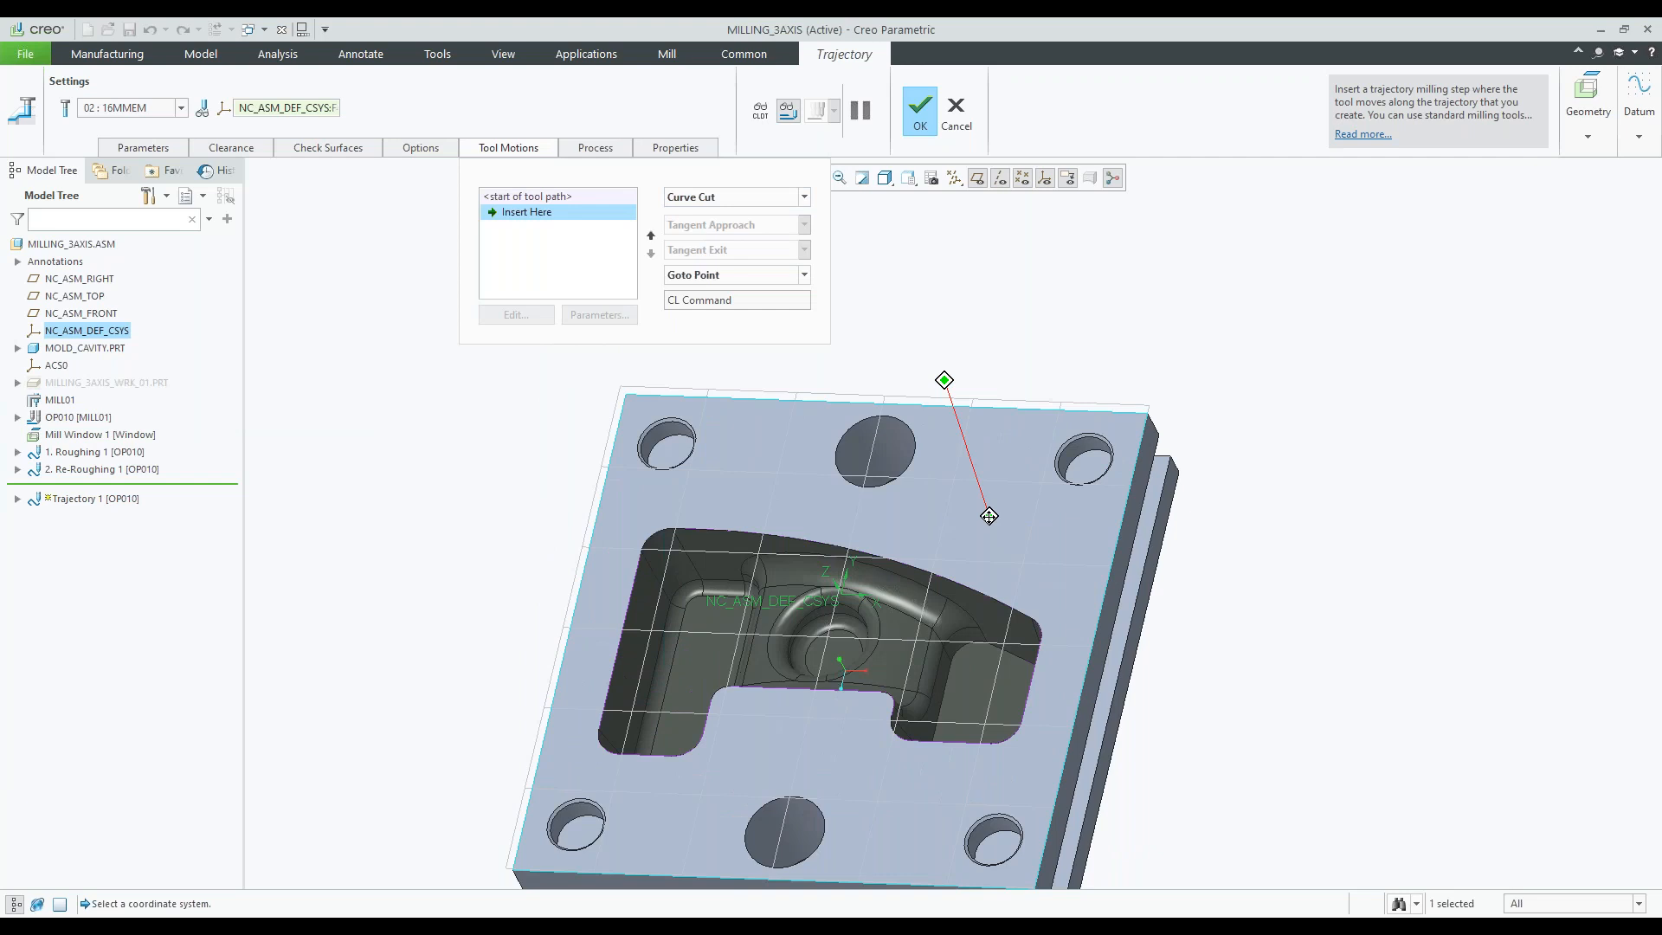
pyautogui.scroll(-2, 896, 475)
pyautogui.click(726, 201)
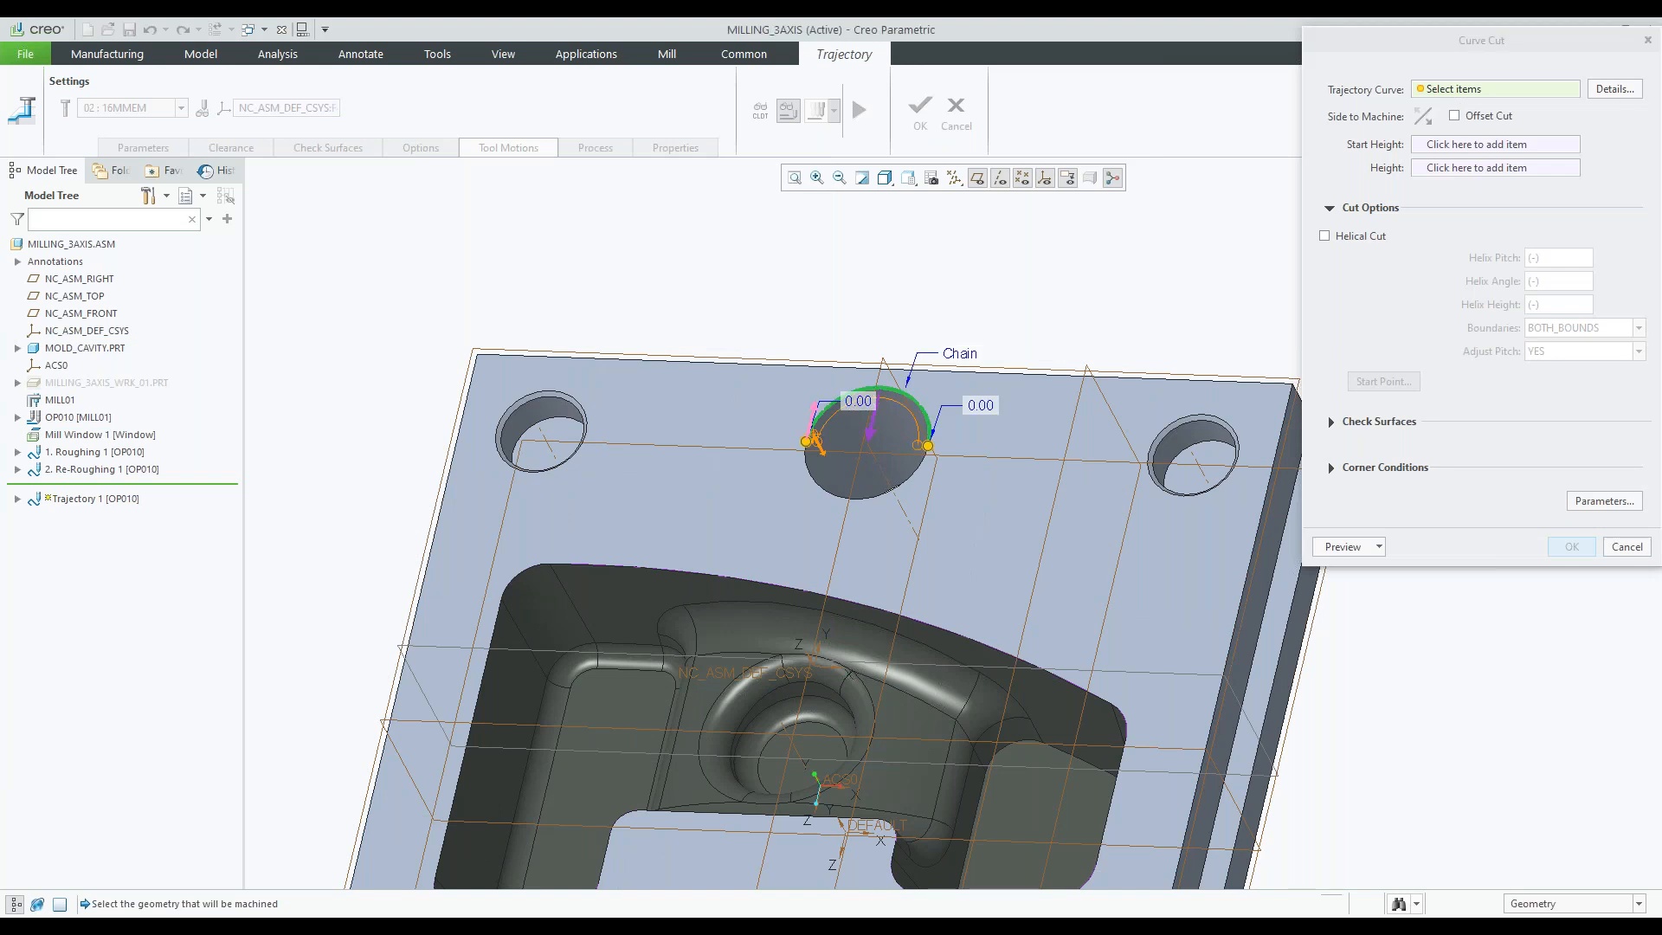
pyautogui.scroll(4, 946, 476)
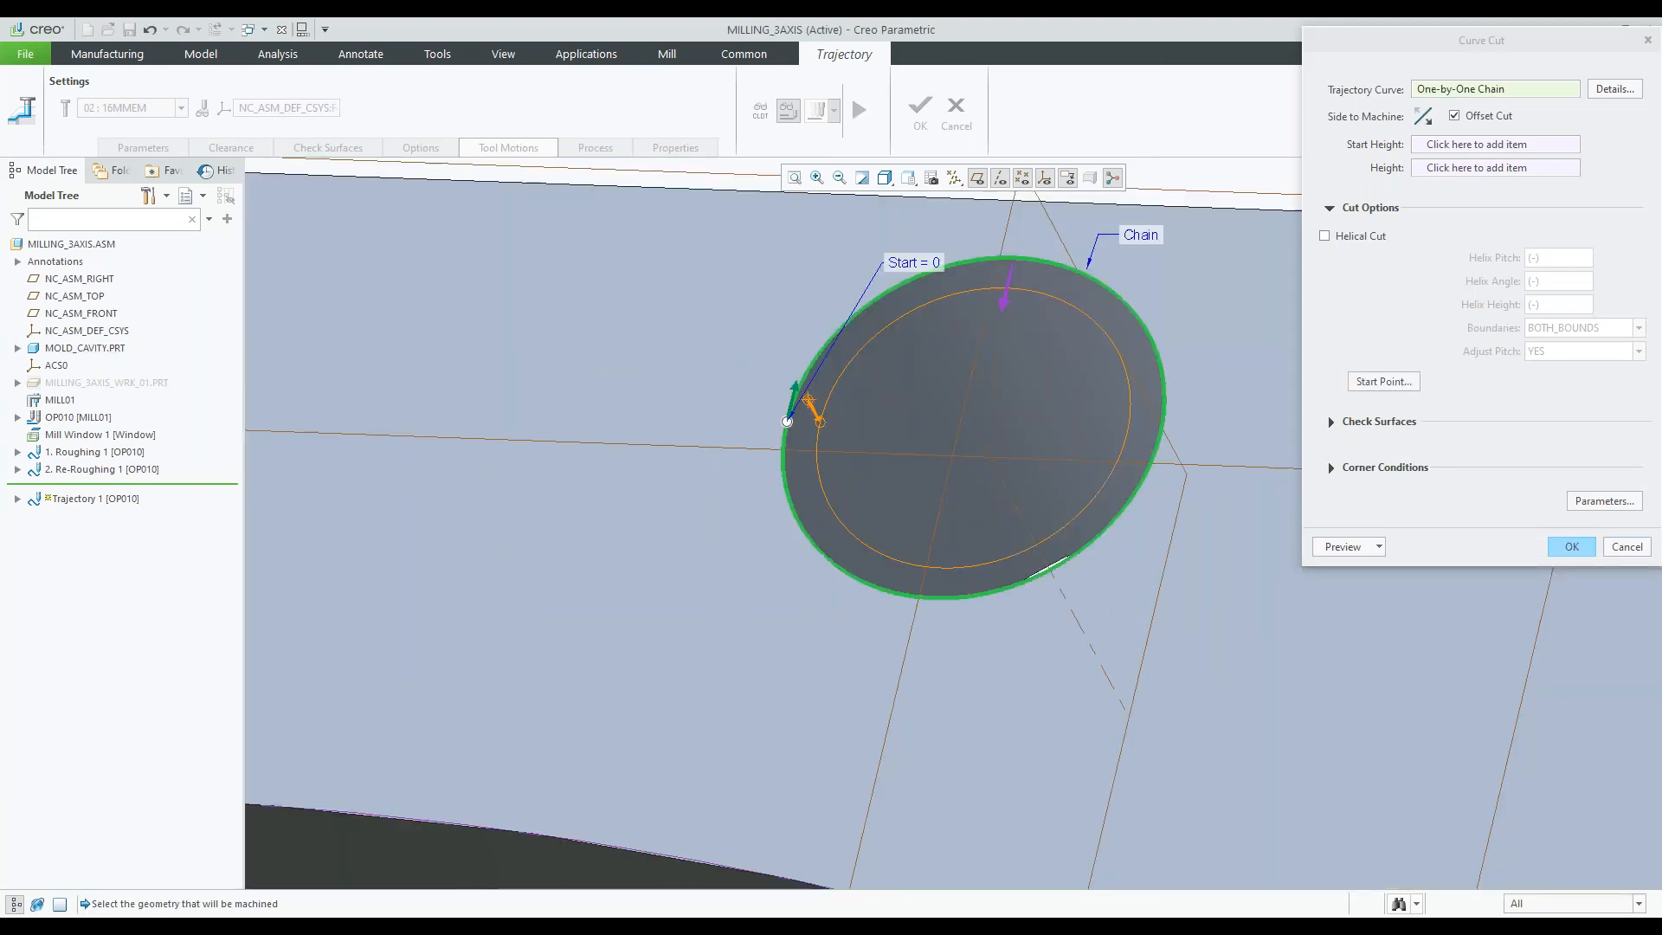
pyautogui.moveTo(805, 452); pyautogui.dragTo(650, 437, button='middle')
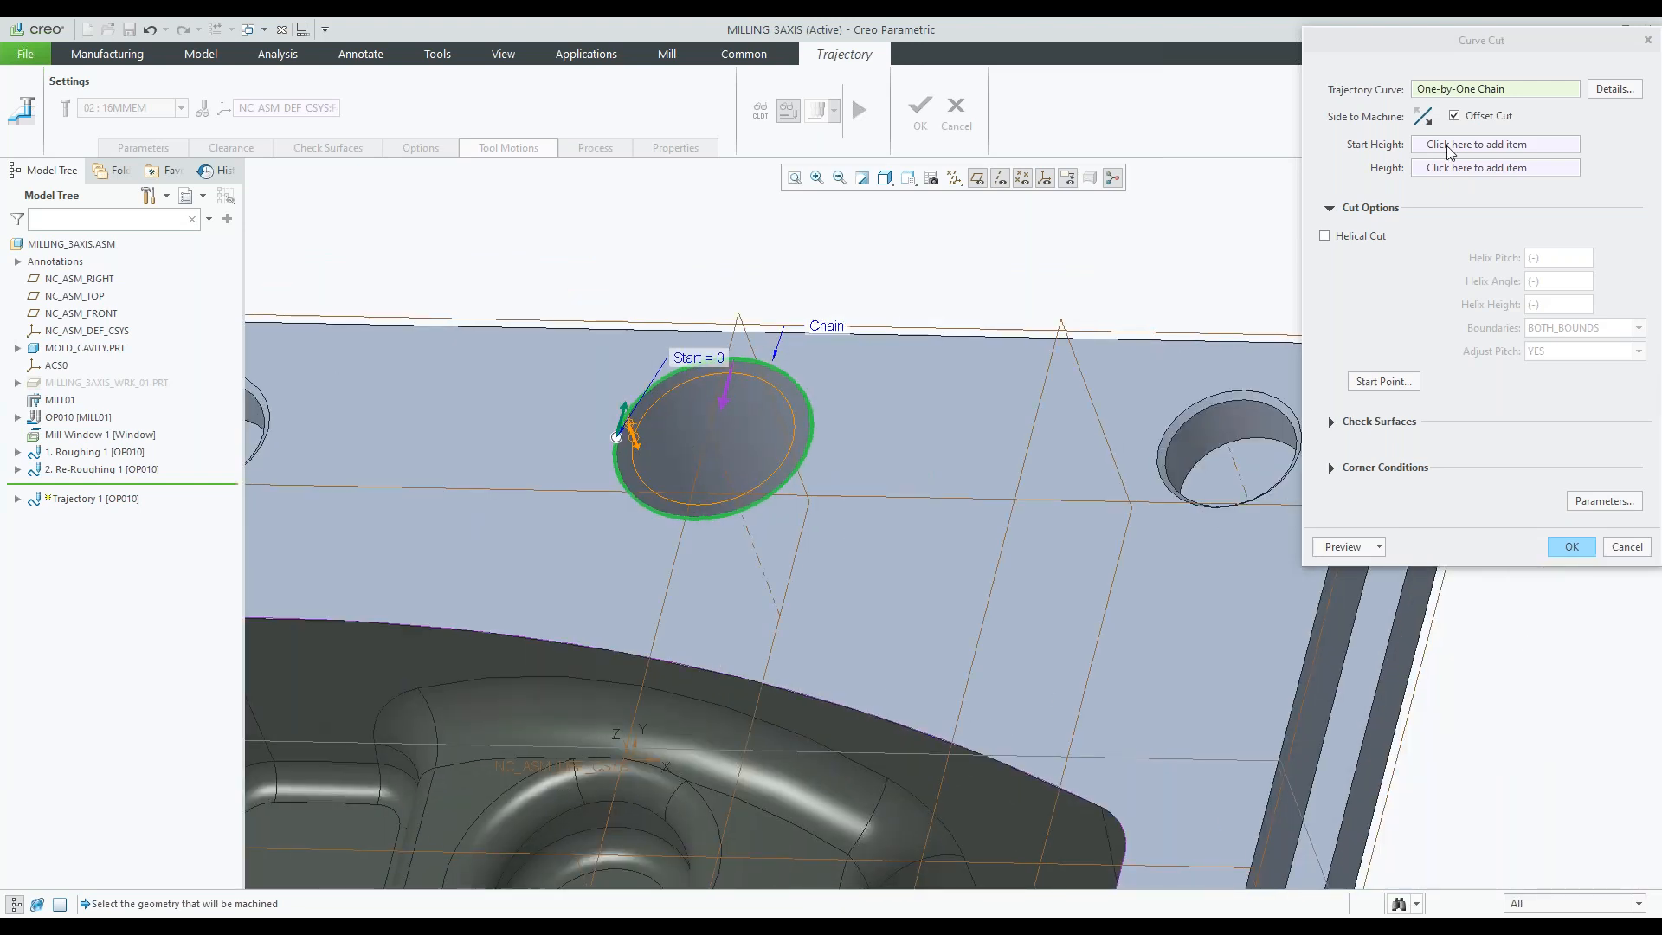
# - Set the Curve Cut's start height to the plate's top face and its end height to the bottom face
pyautogui.click(1450, 145)
pyautogui.click(978, 424)
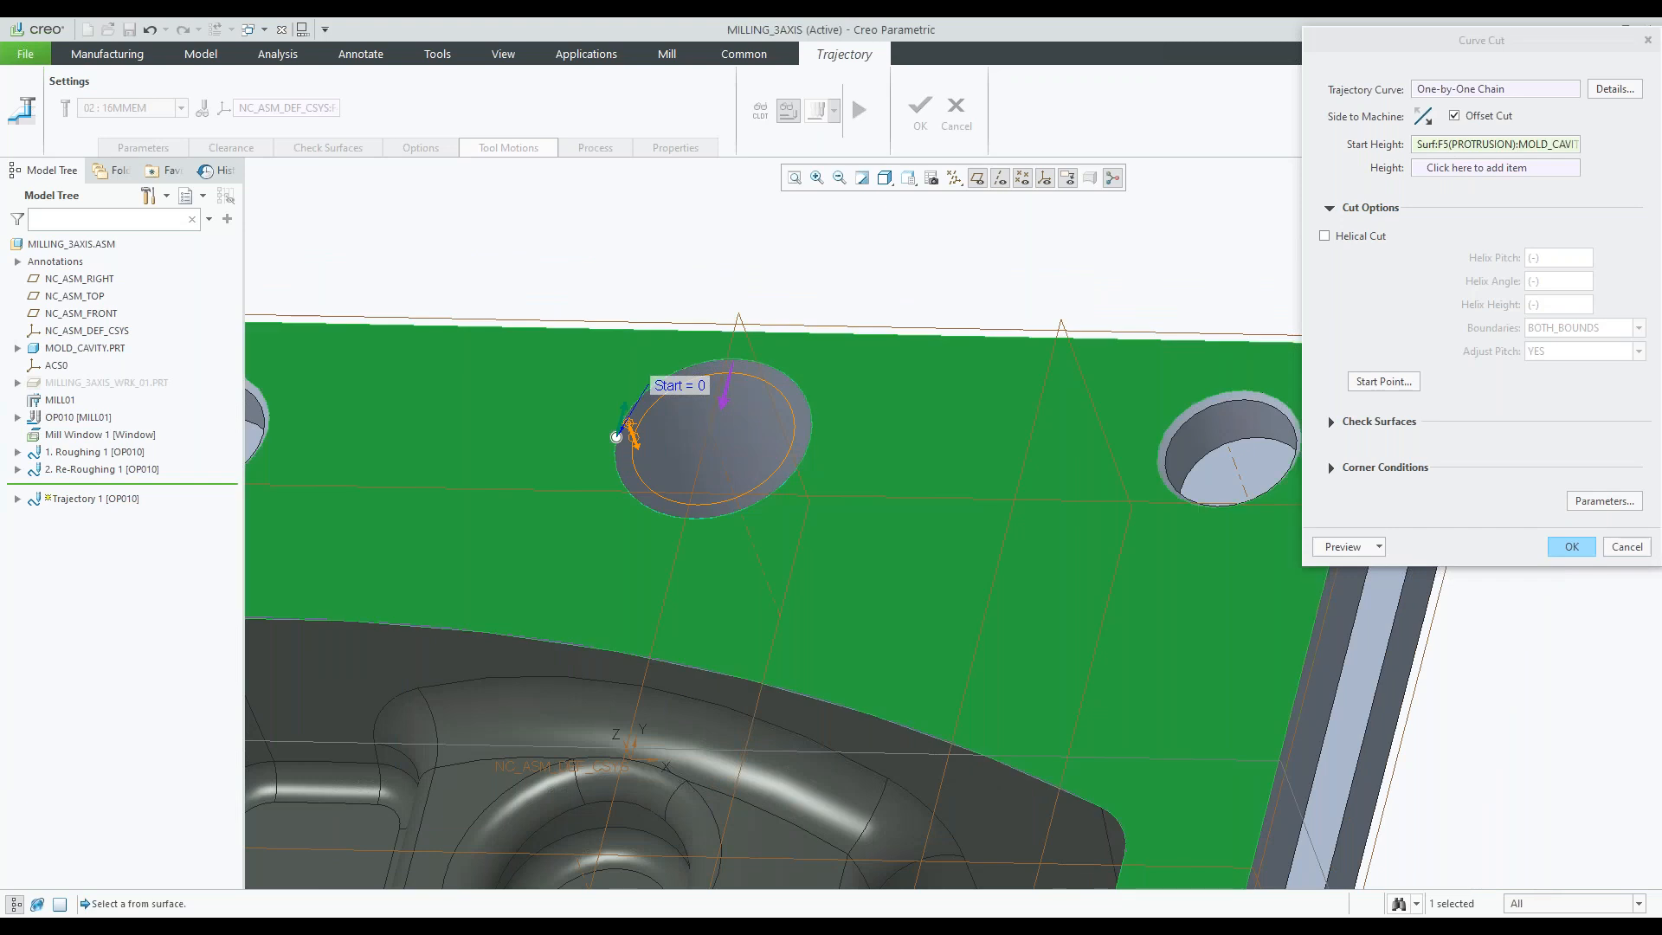
pyautogui.click(1495, 167)
pyautogui.moveTo(616, 438); pyautogui.dragTo(433, 464, button='middle')
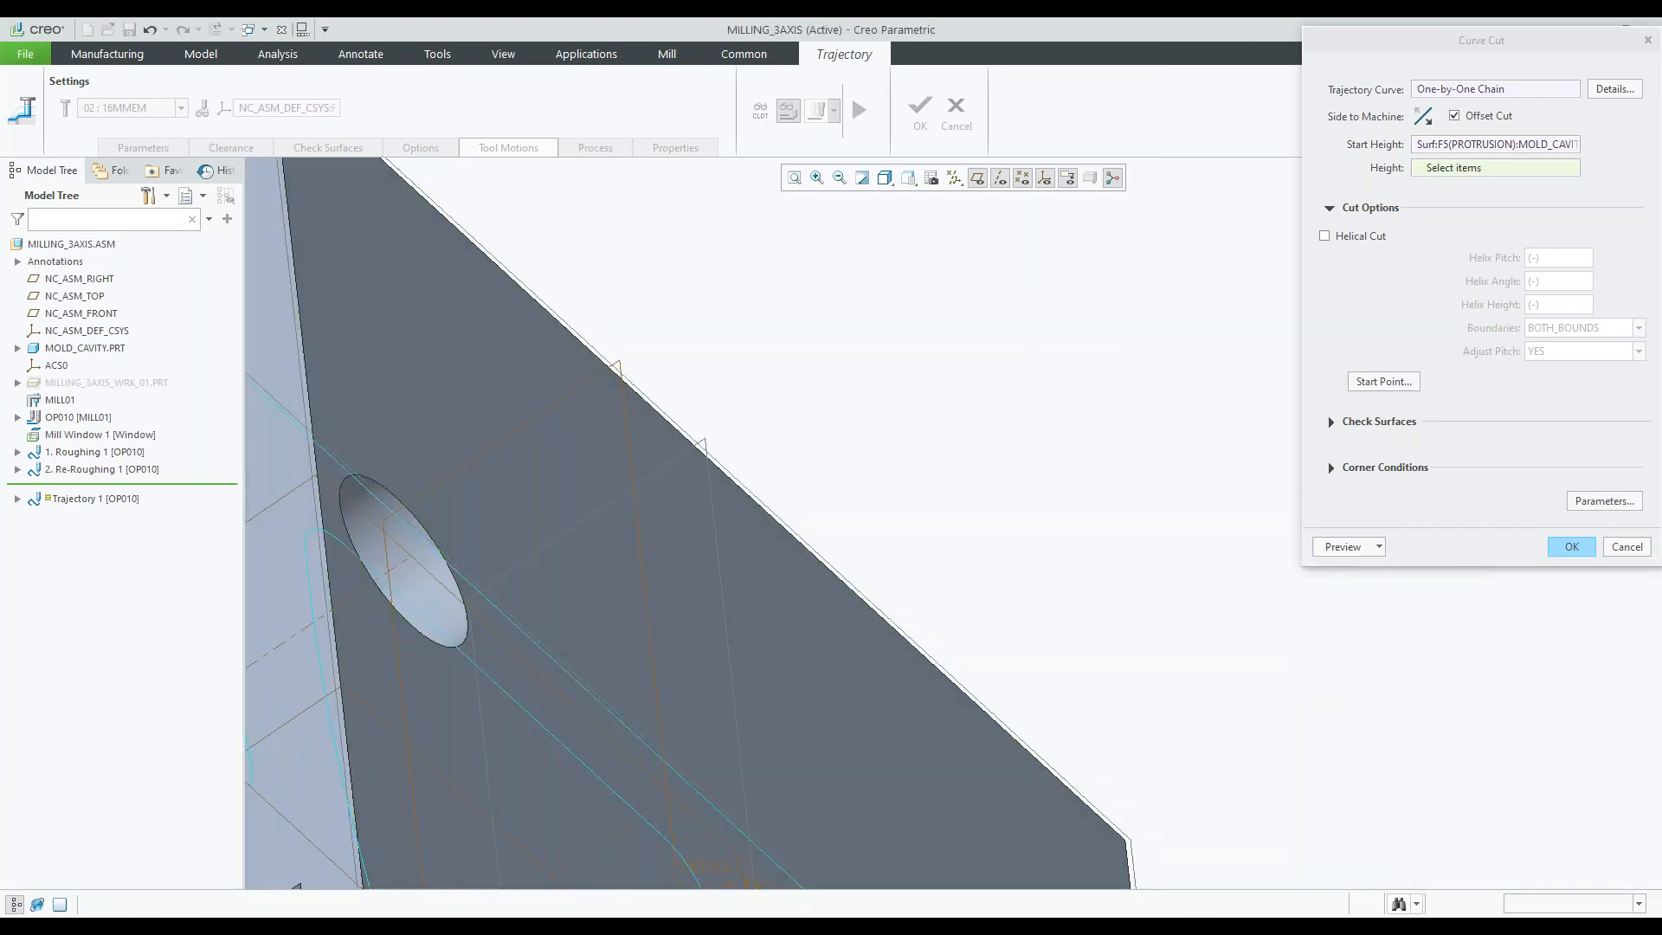
pyautogui.click(563, 466)
# - Examine the Curve Cut's layered passes and entry point inside the through hole from several angles
pyautogui.scroll(5, 563, 465)
pyautogui.moveTo(562, 468); pyautogui.dragTo(710, 504, button='middle')
pyautogui.scroll(-4, 699, 472)
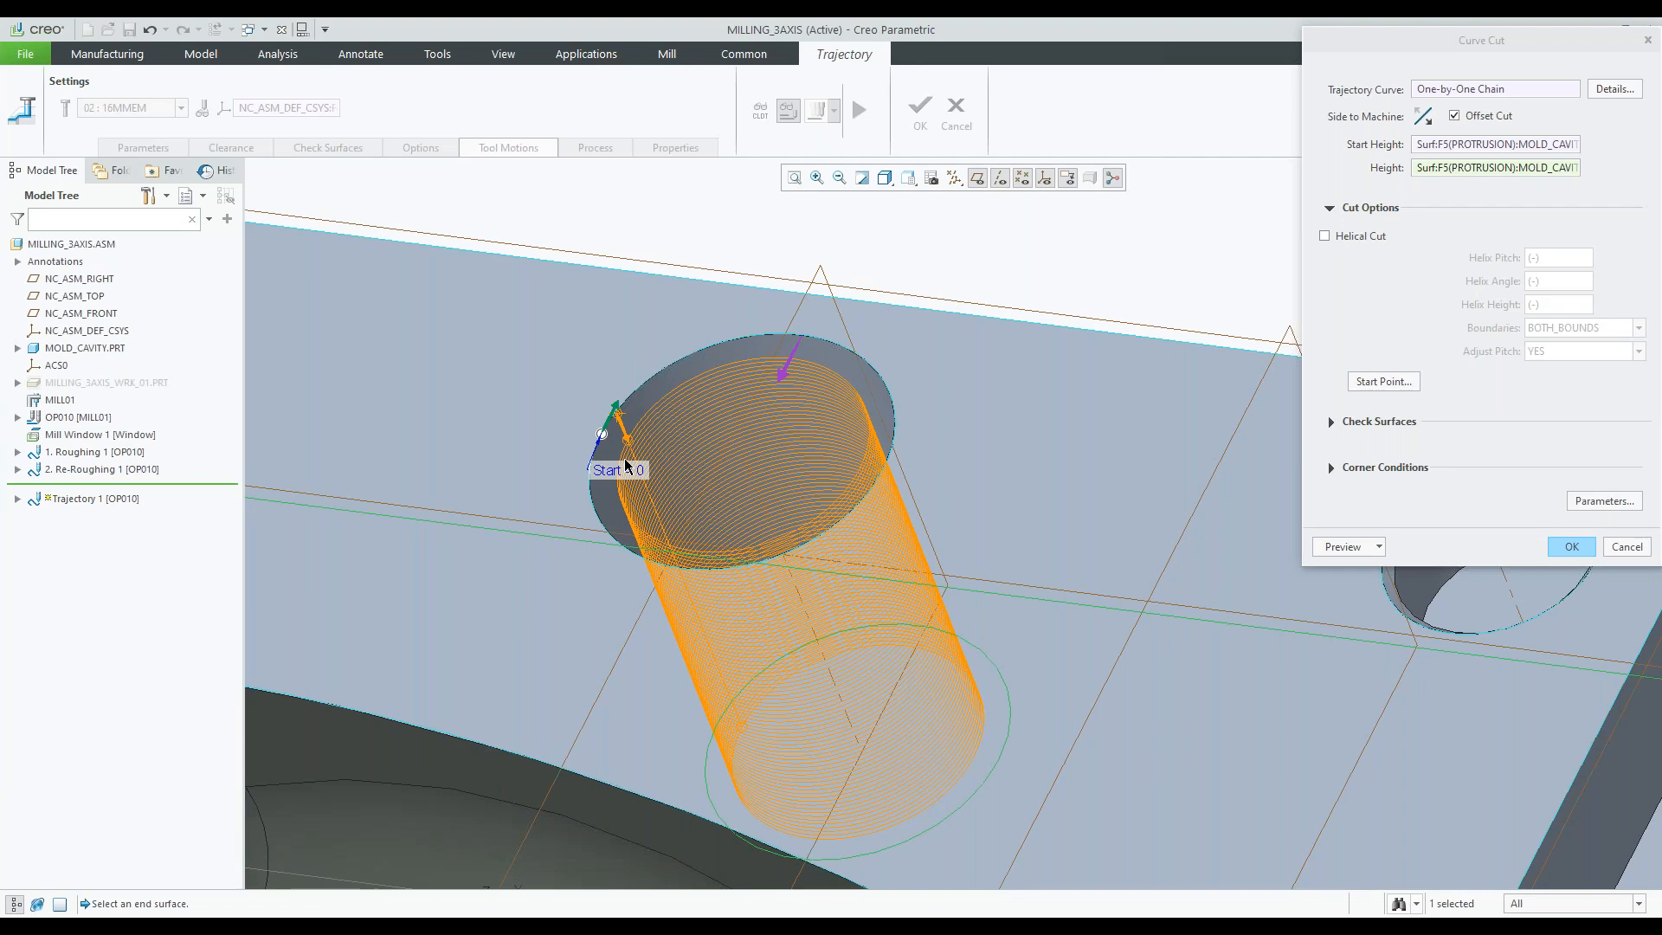
pyautogui.scroll(-5, 627, 465)
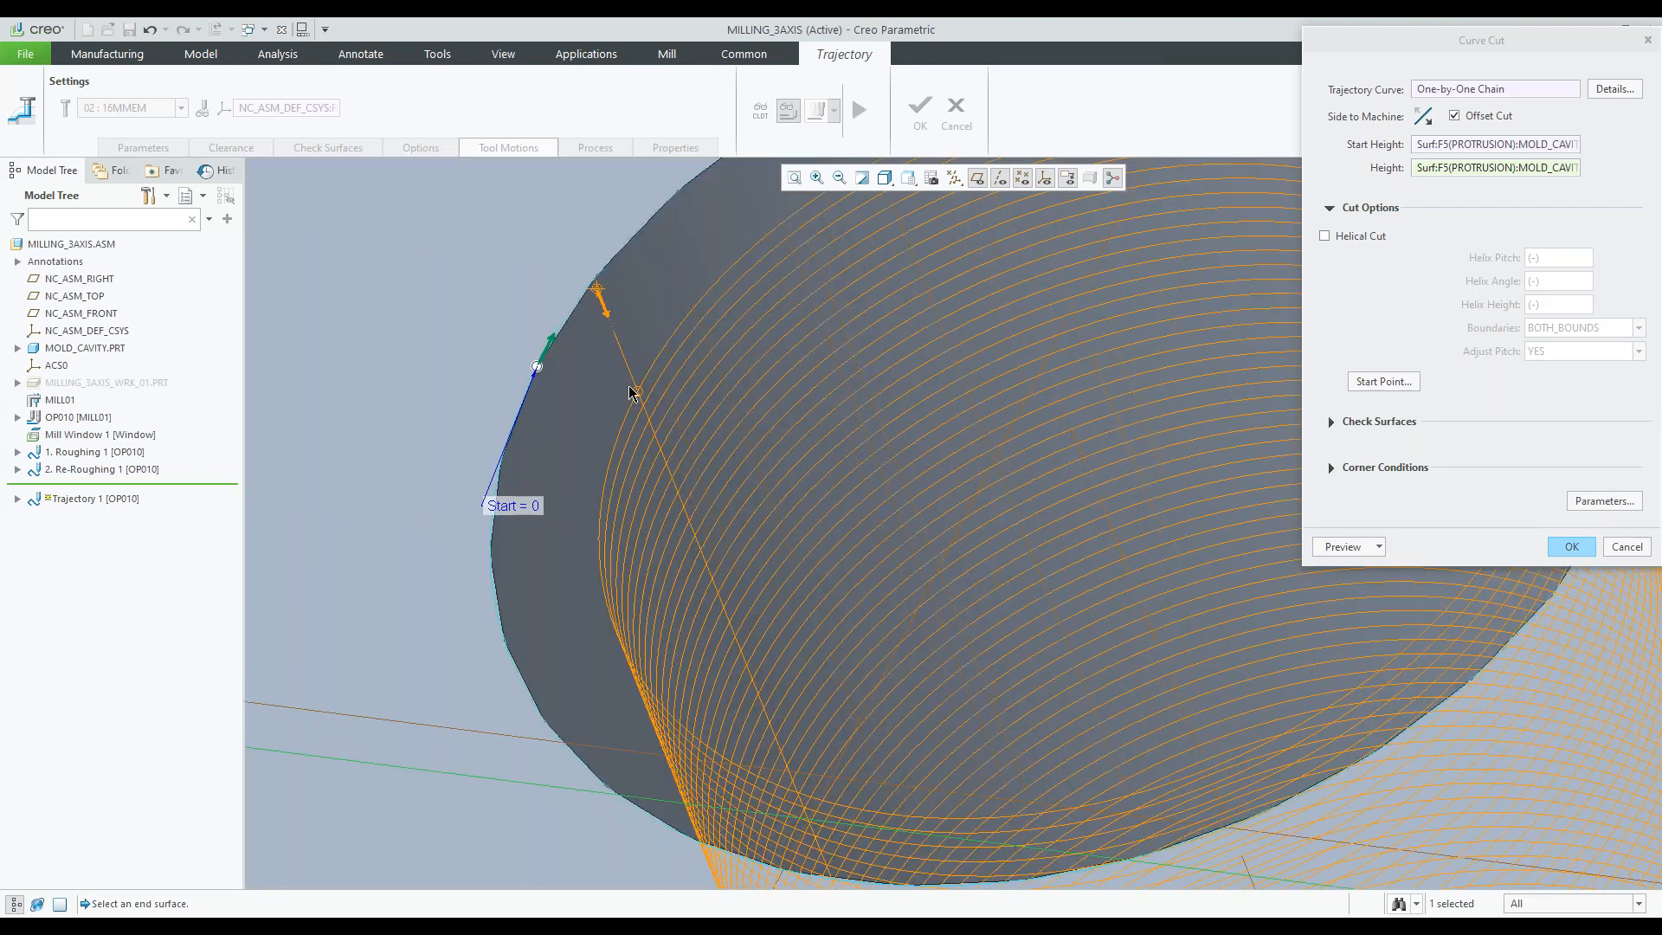
pyautogui.scroll(5, 698, 496)
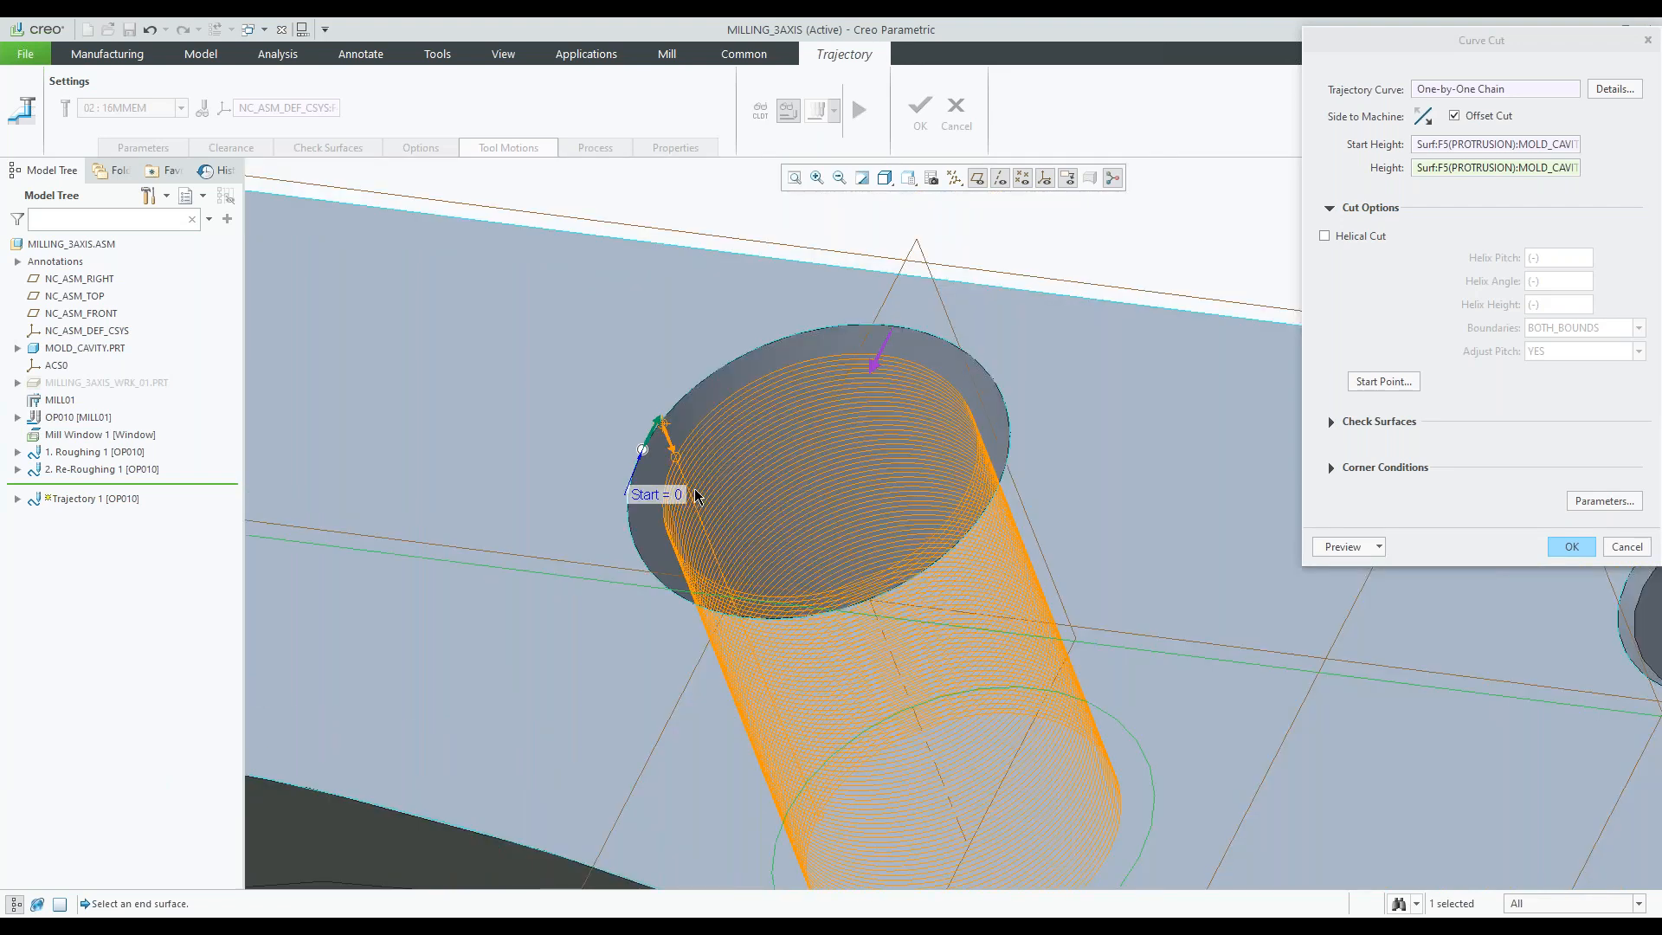
pyautogui.scroll(2, 697, 496)
pyautogui.moveTo(756, 439); pyautogui.dragTo(672, 355, button='middle')
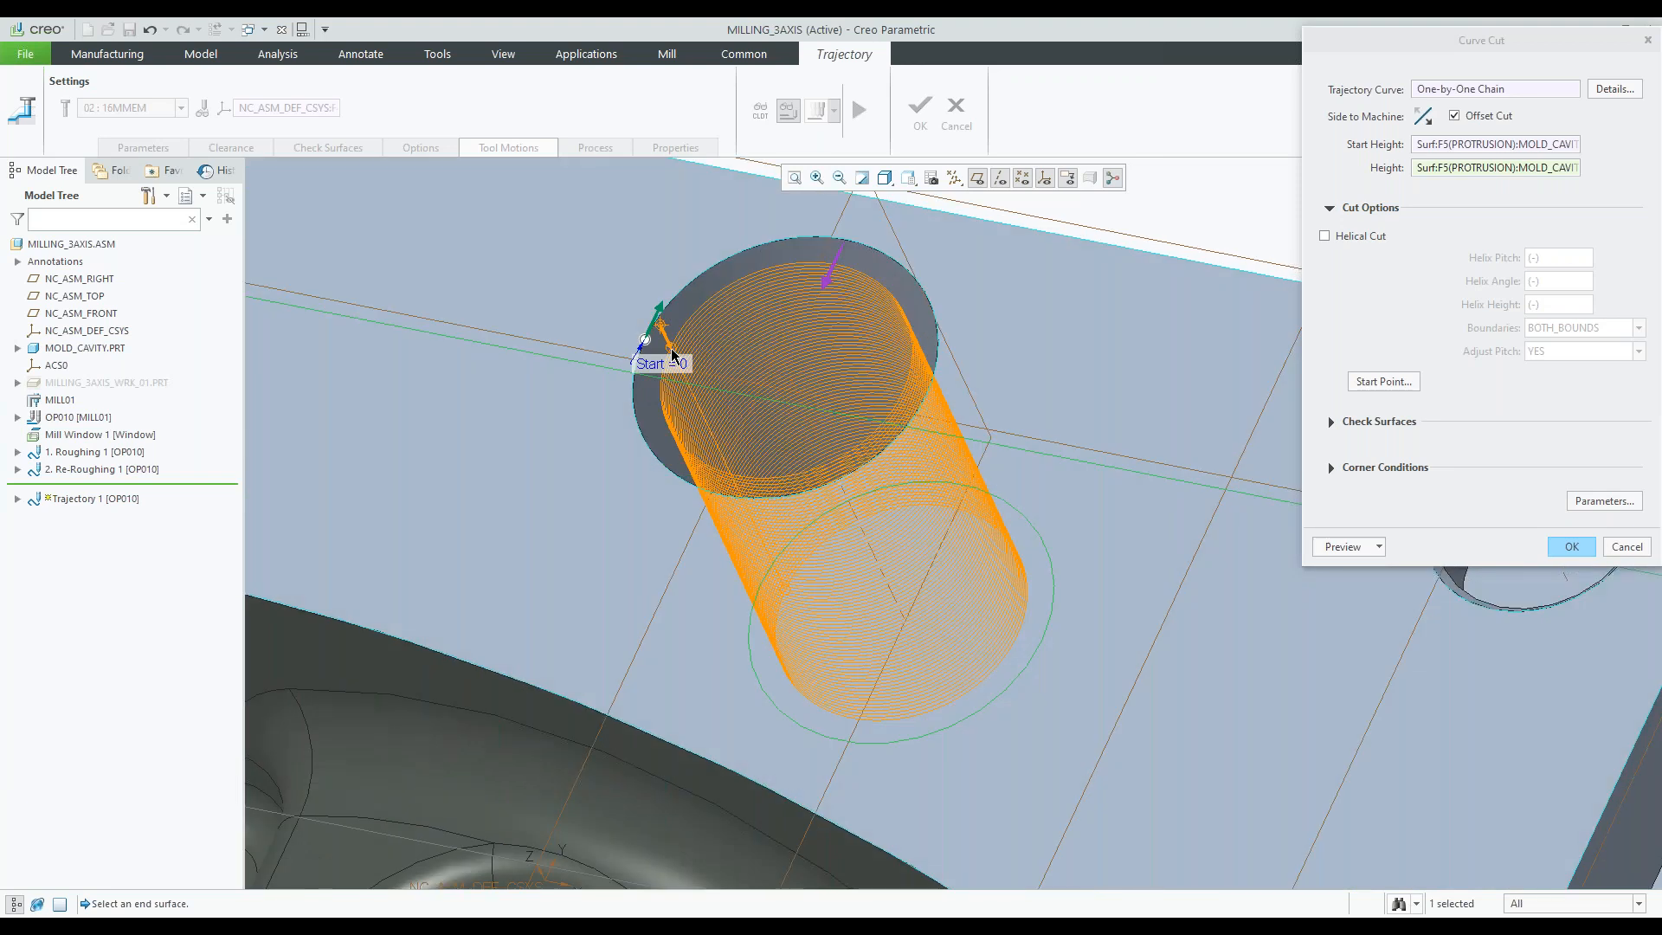
# - Make the hole's curve cut helical with a helix pitch of 10
pyautogui.scroll(-3, 671, 355)
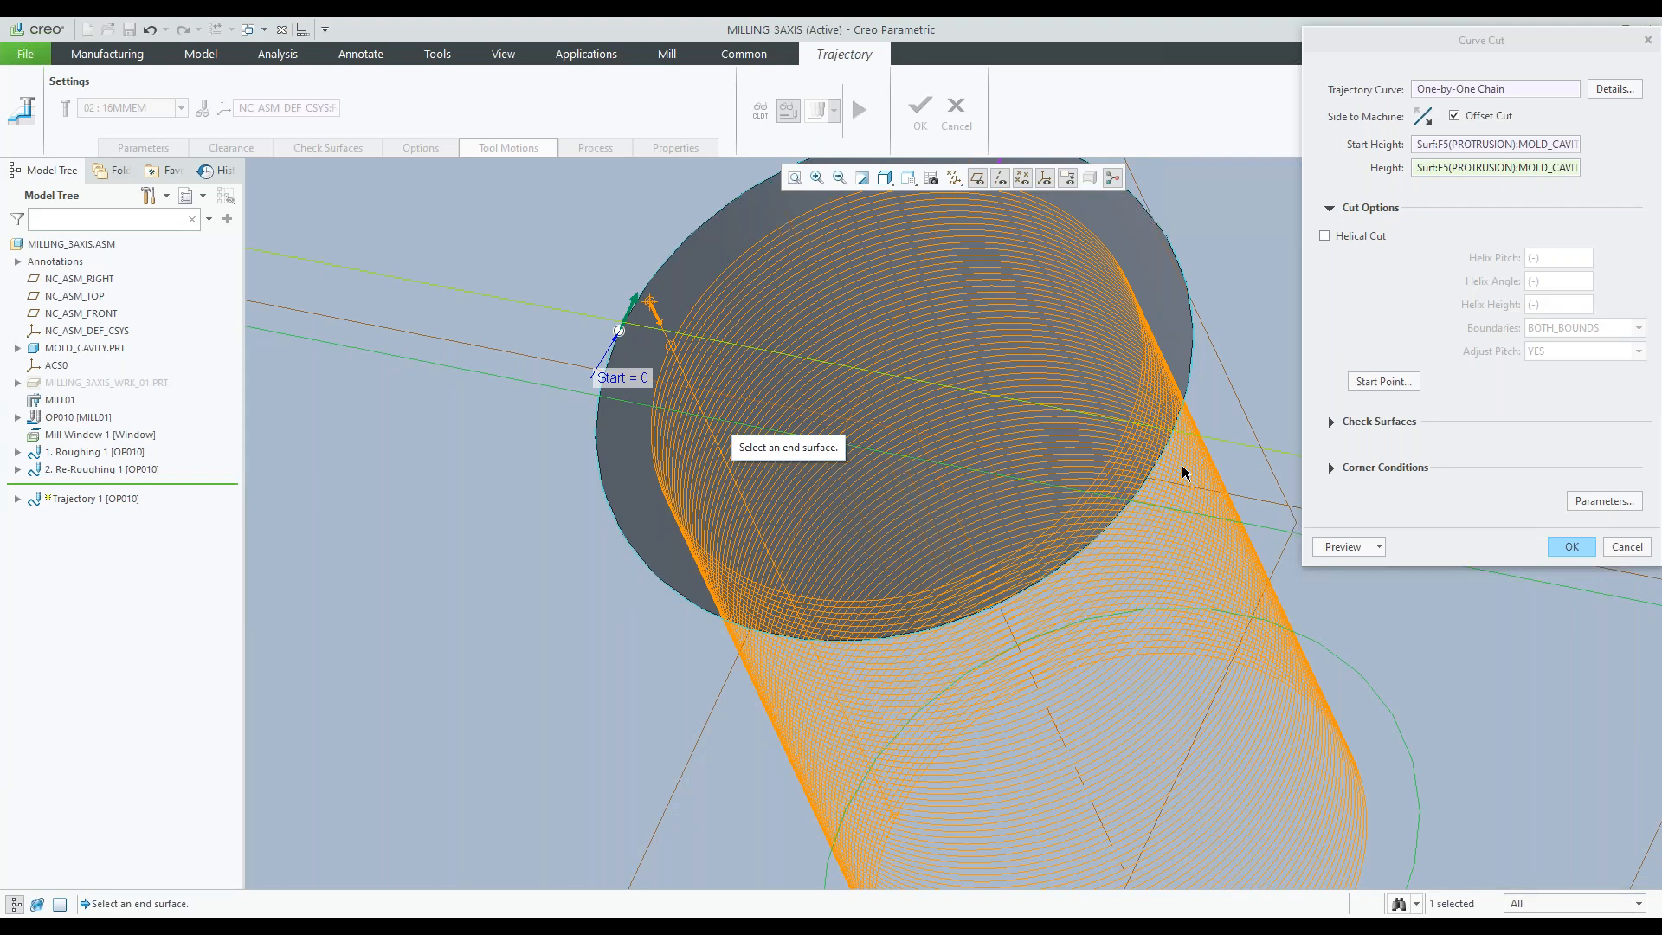
pyautogui.click(1324, 237)
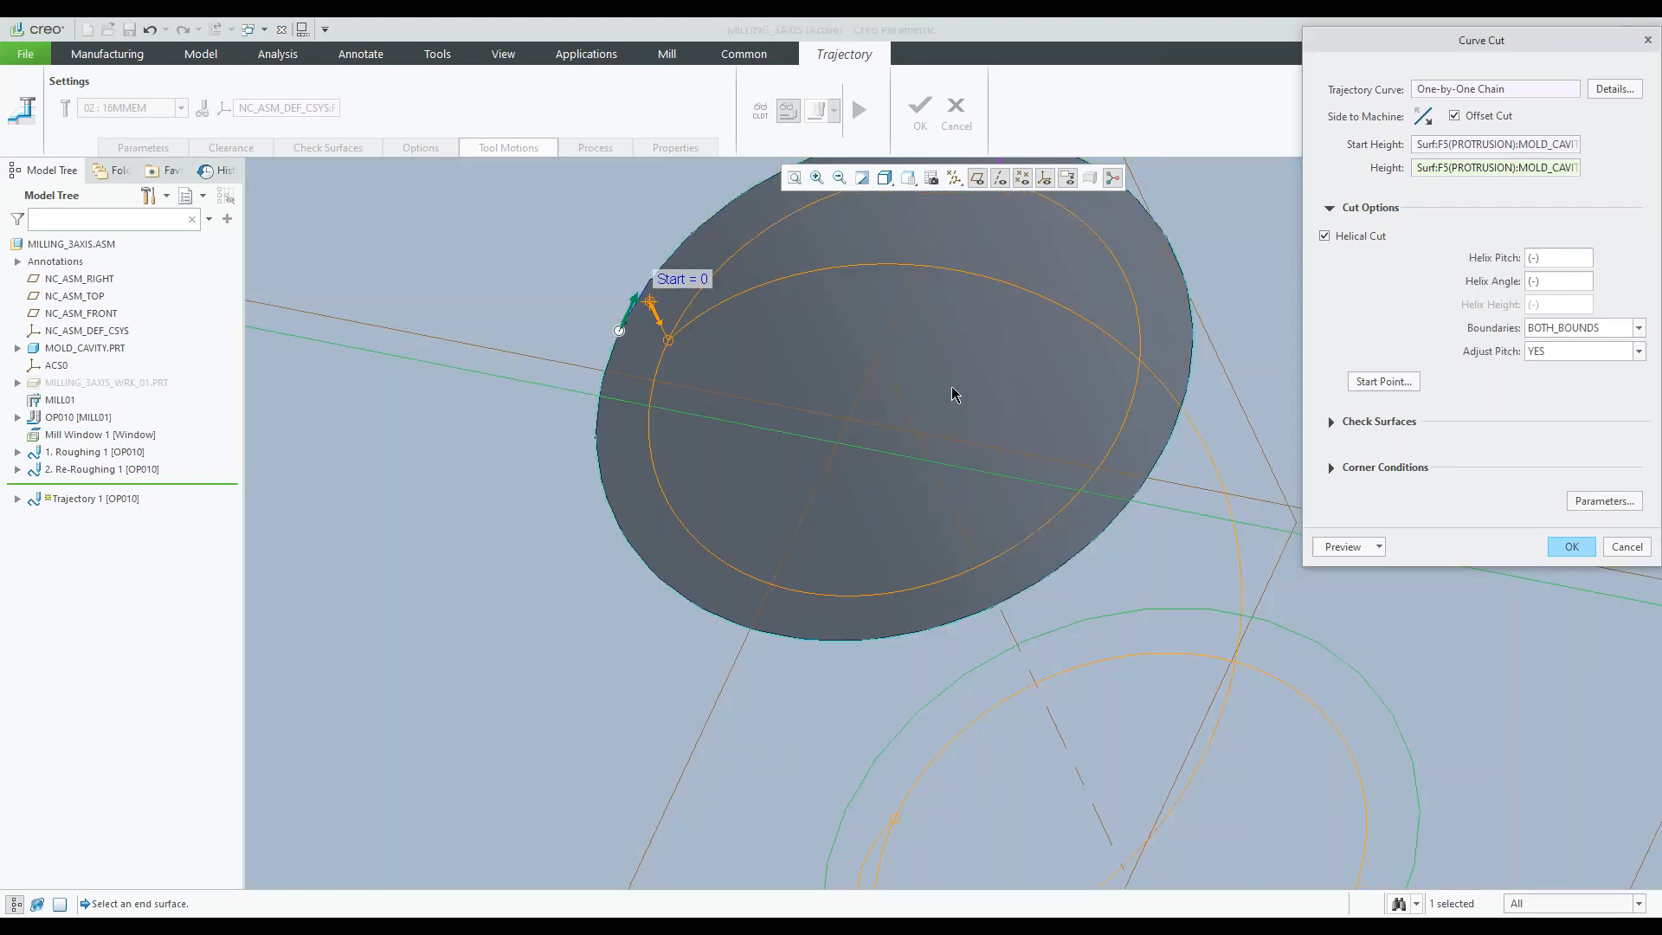
pyautogui.scroll(-5, 952, 395)
pyautogui.moveTo(875, 456); pyautogui.dragTo(832, 490, button='middle')
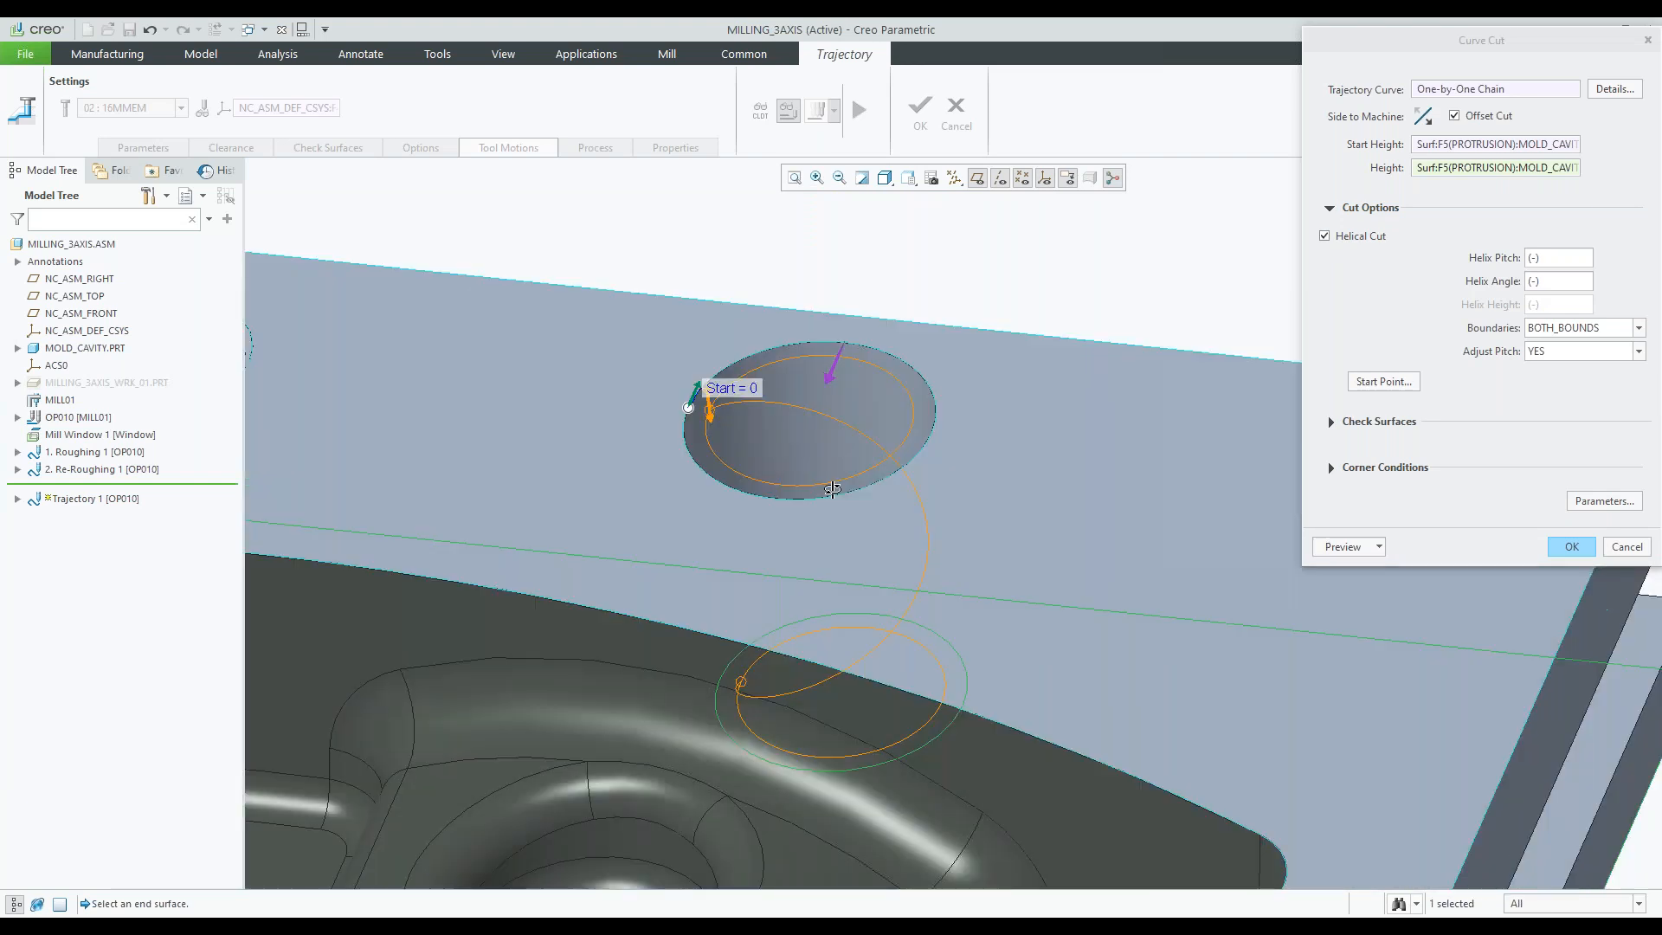
pyautogui.click(1533, 257)
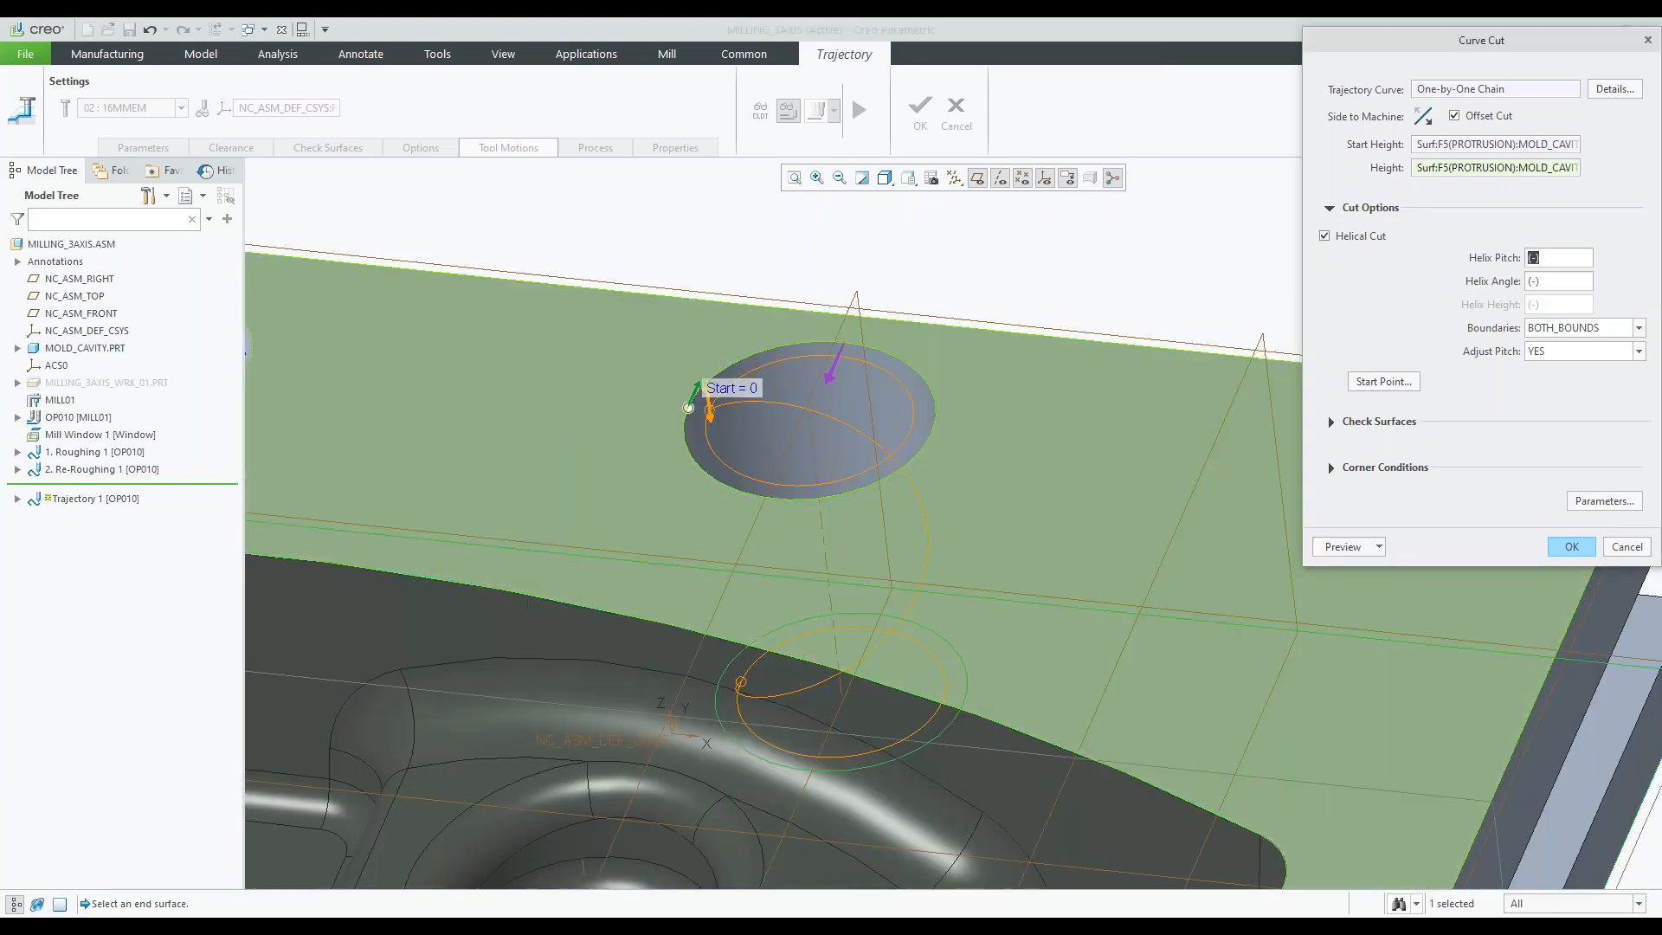
pyautogui.write('10')
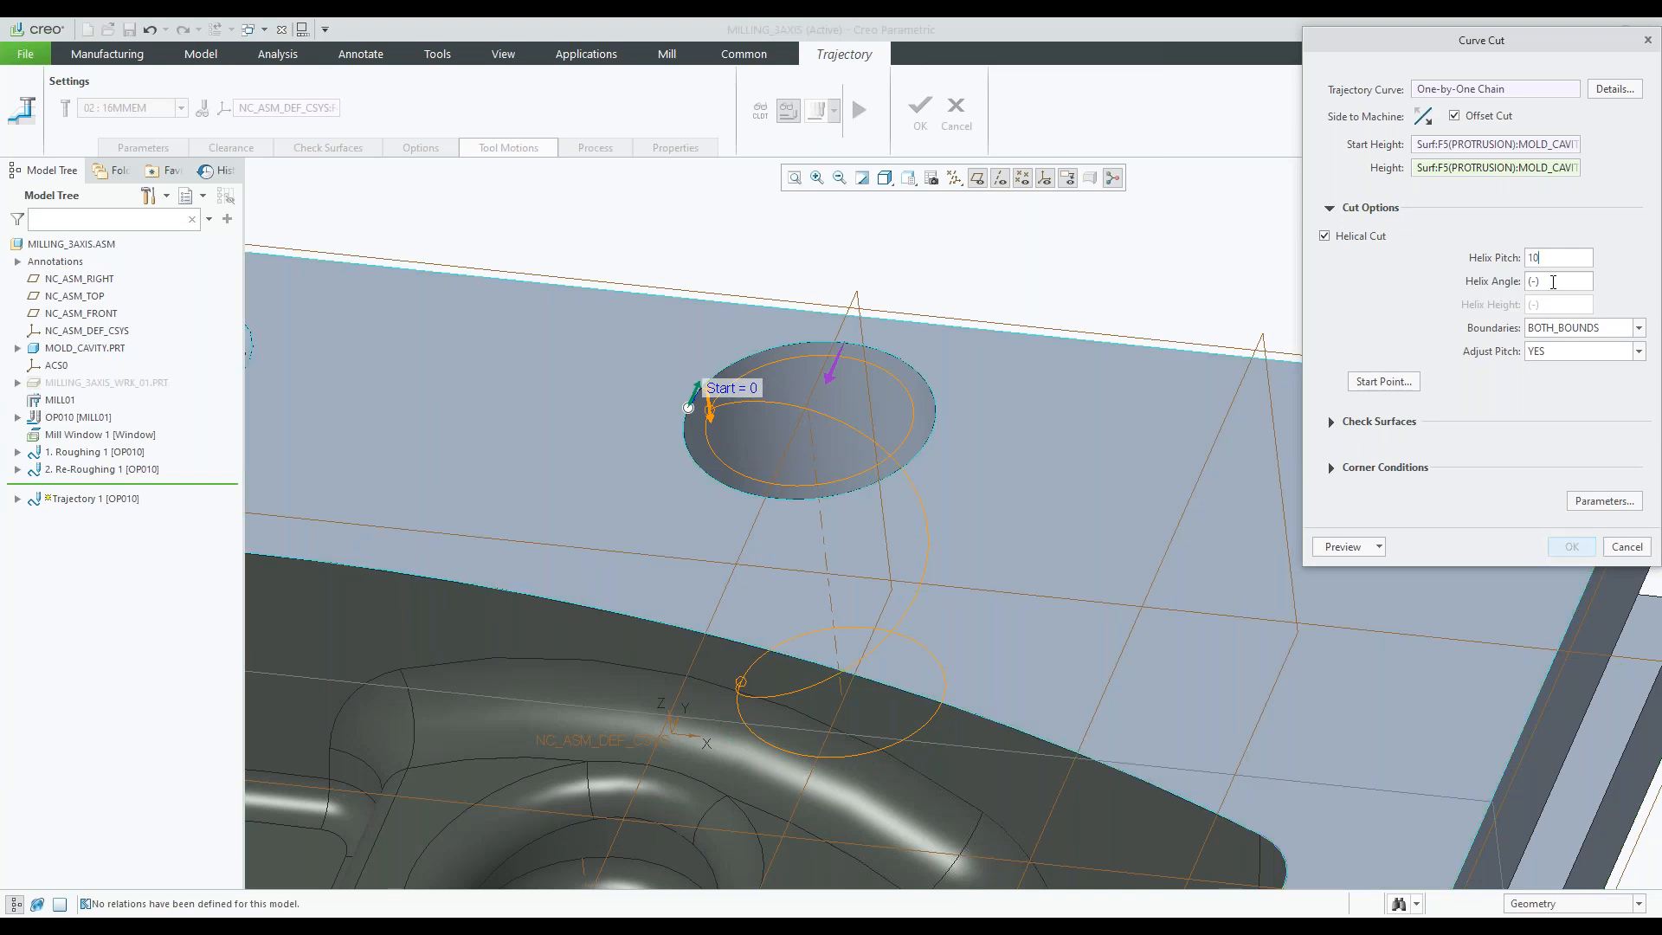
pyautogui.click(1553, 282)
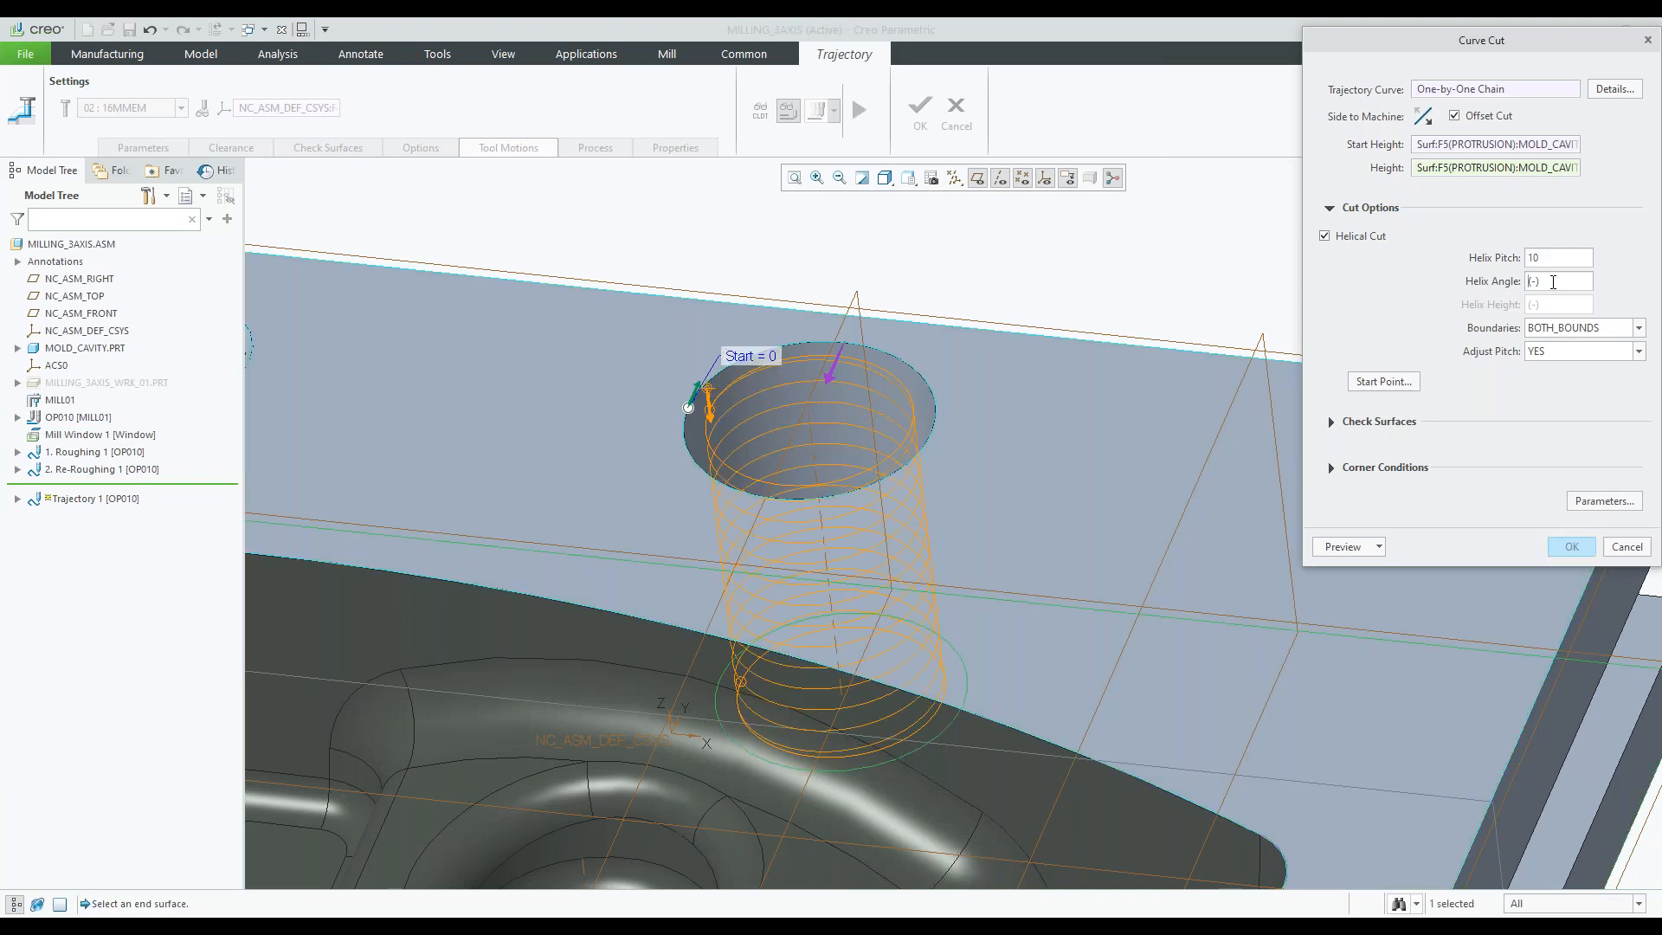
pyautogui.click(992, 352)
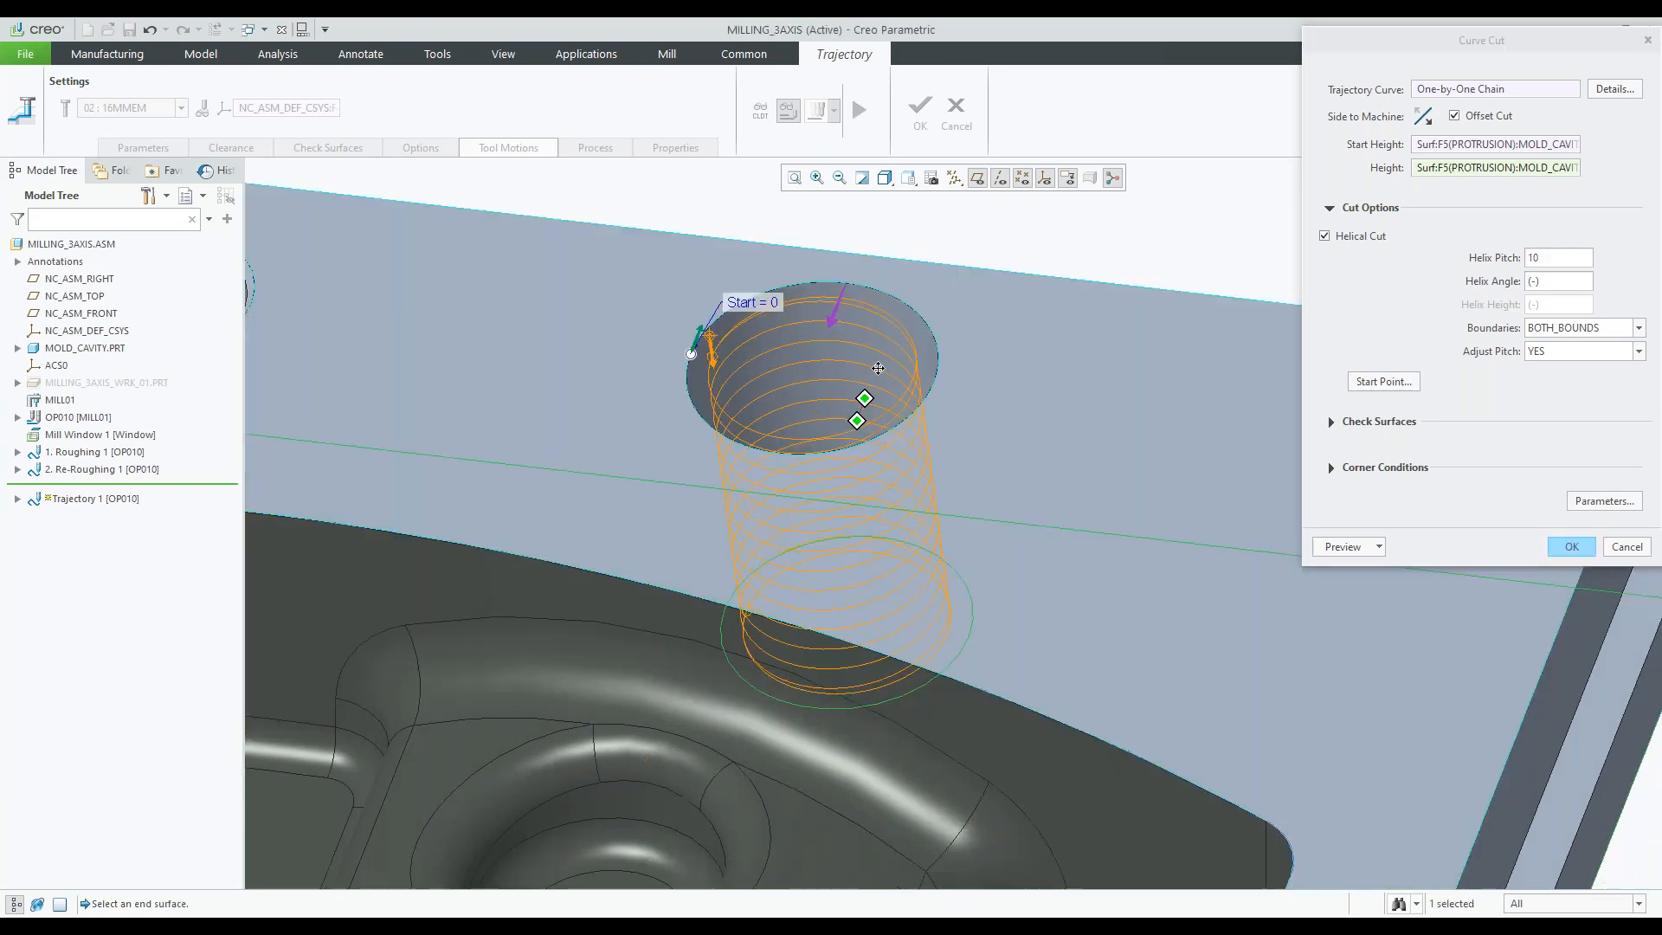
pyautogui.moveTo(878, 368); pyautogui.dragTo(895, 356, button='middle')
# - Try a helix pitch of 15 for the hole's cut and settle on a pitch of 8
pyautogui.doubleClick(1545, 256)
pyautogui.write('15')
pyautogui.press('Return')
pyautogui.write('8')
pyautogui.press('Return')
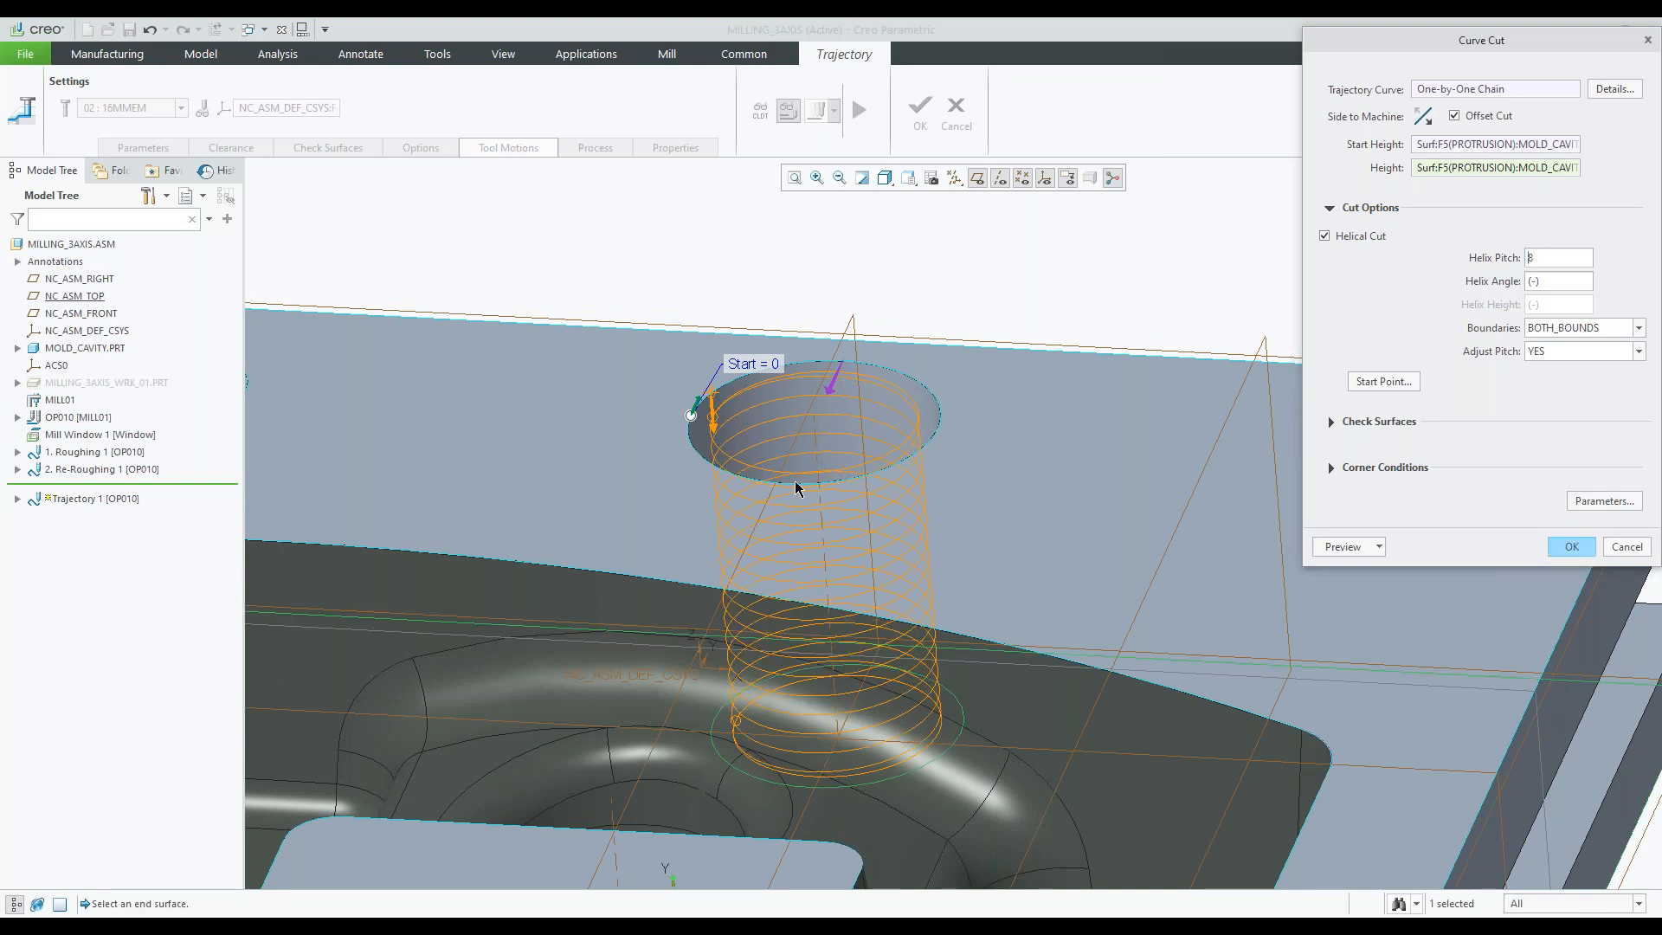
# - Accept the helical curve cut and complete the trajectory milling step for the hole
pyautogui.keyDown('shift'); pyautogui.moveTo(796, 483); pyautogui.dragTo(805, 367, button='middle'); pyautogui.keyUp('shift')
pyautogui.scroll(5, 699, 293)
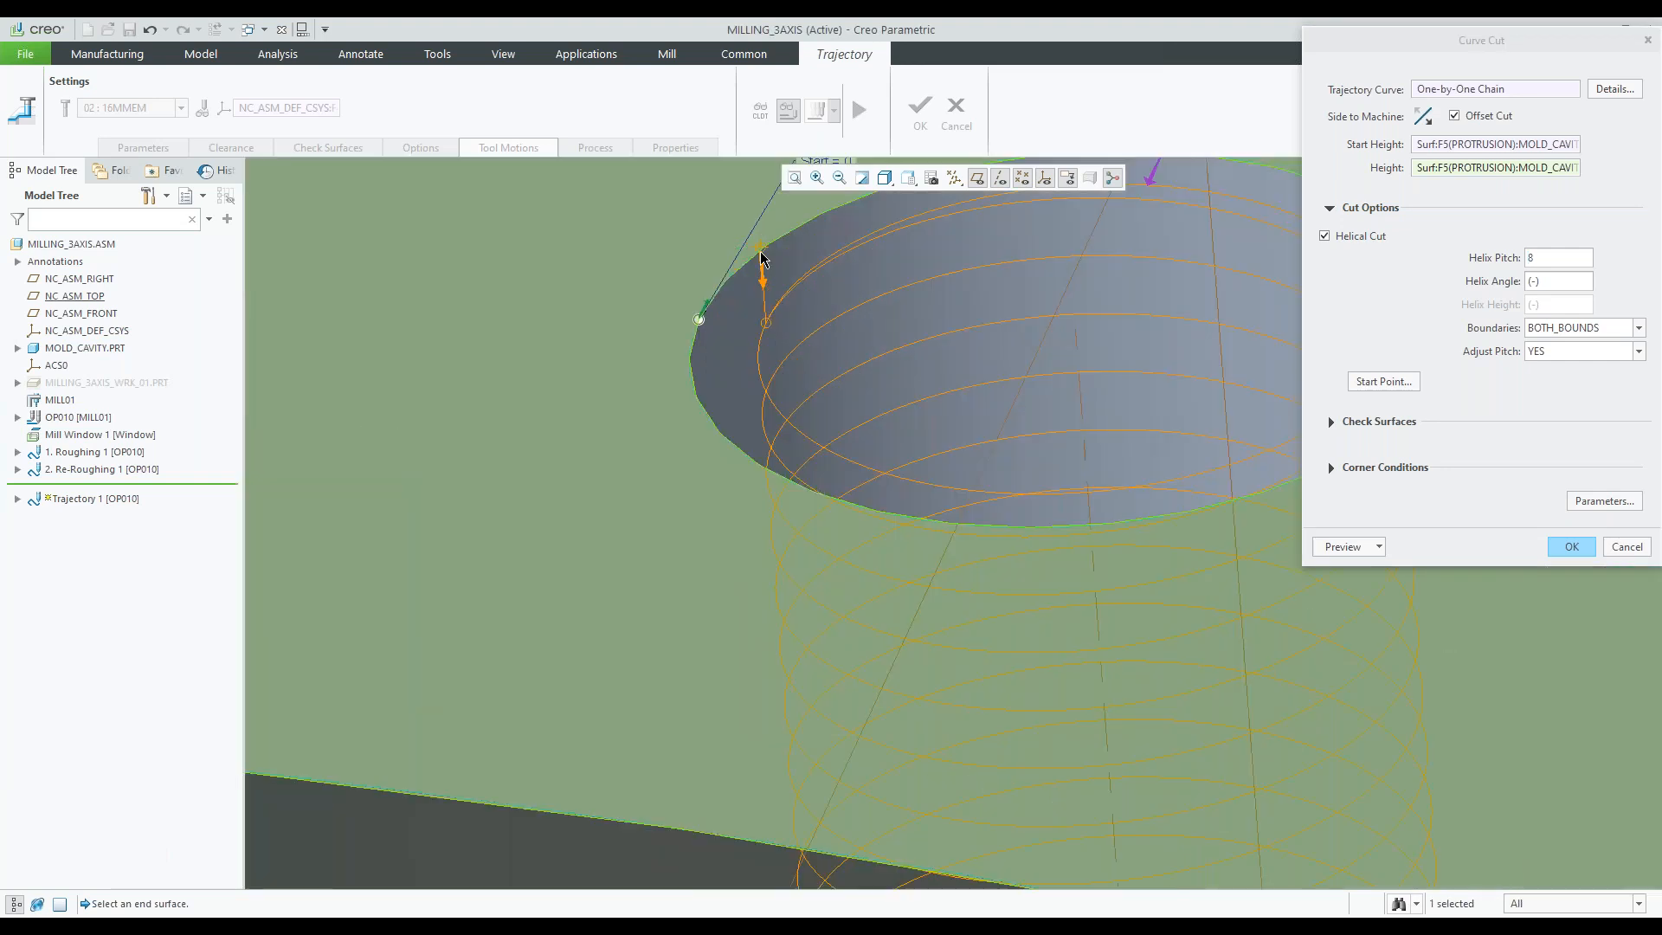
pyautogui.scroll(-3, 760, 258)
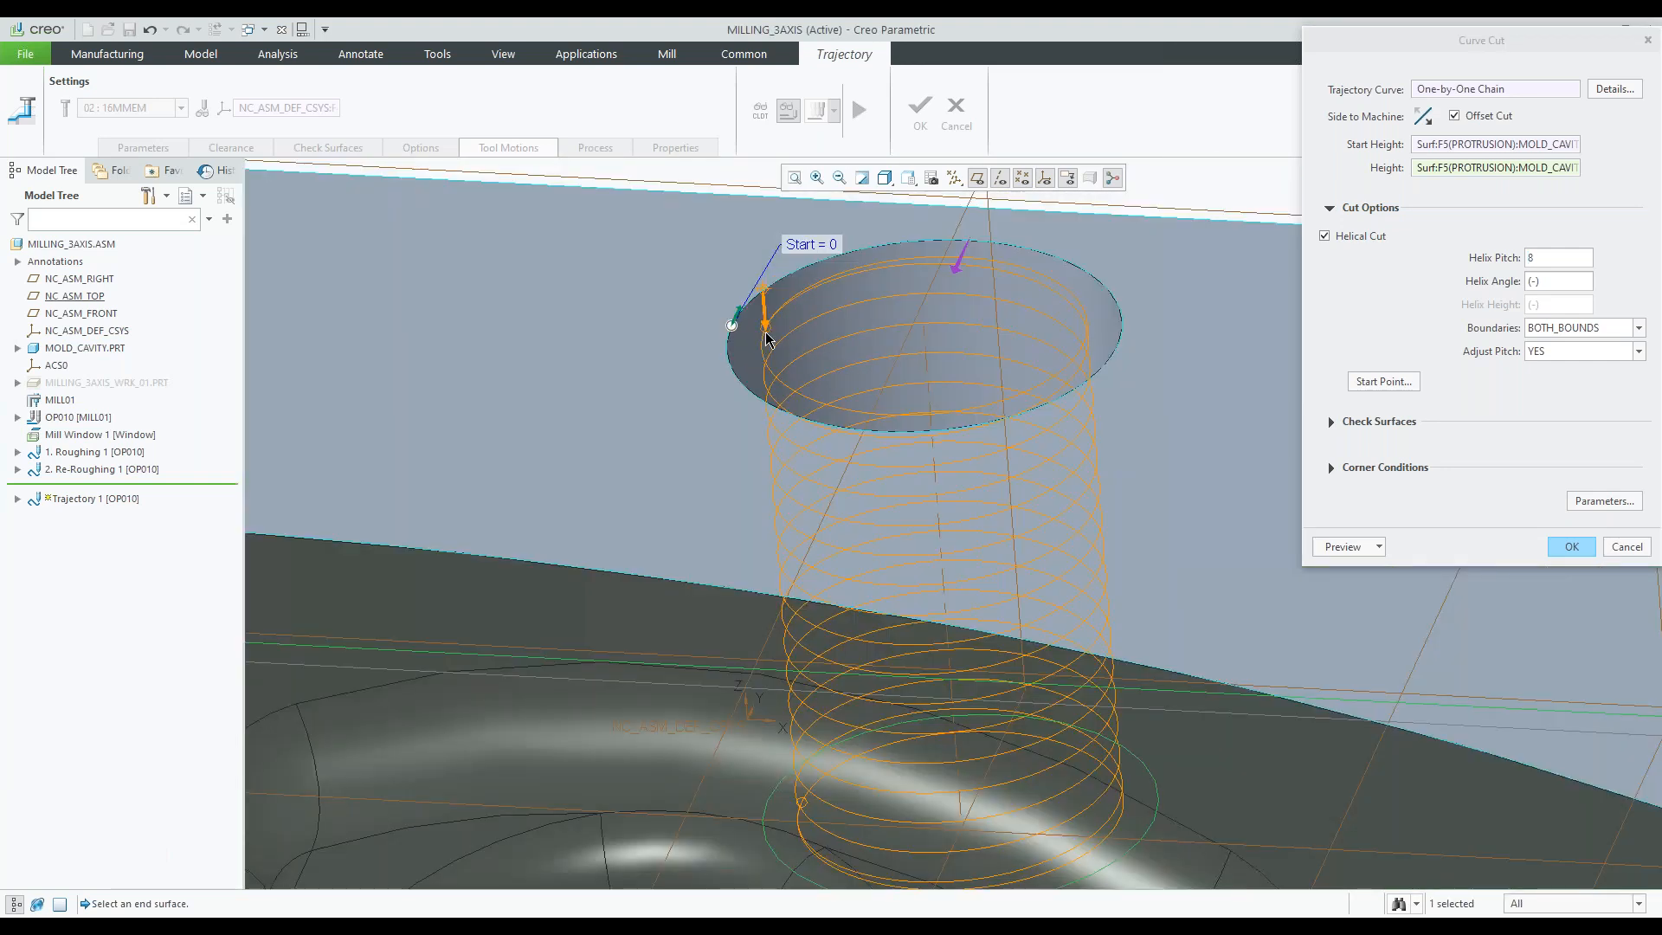
pyautogui.scroll(-3, 913, 701)
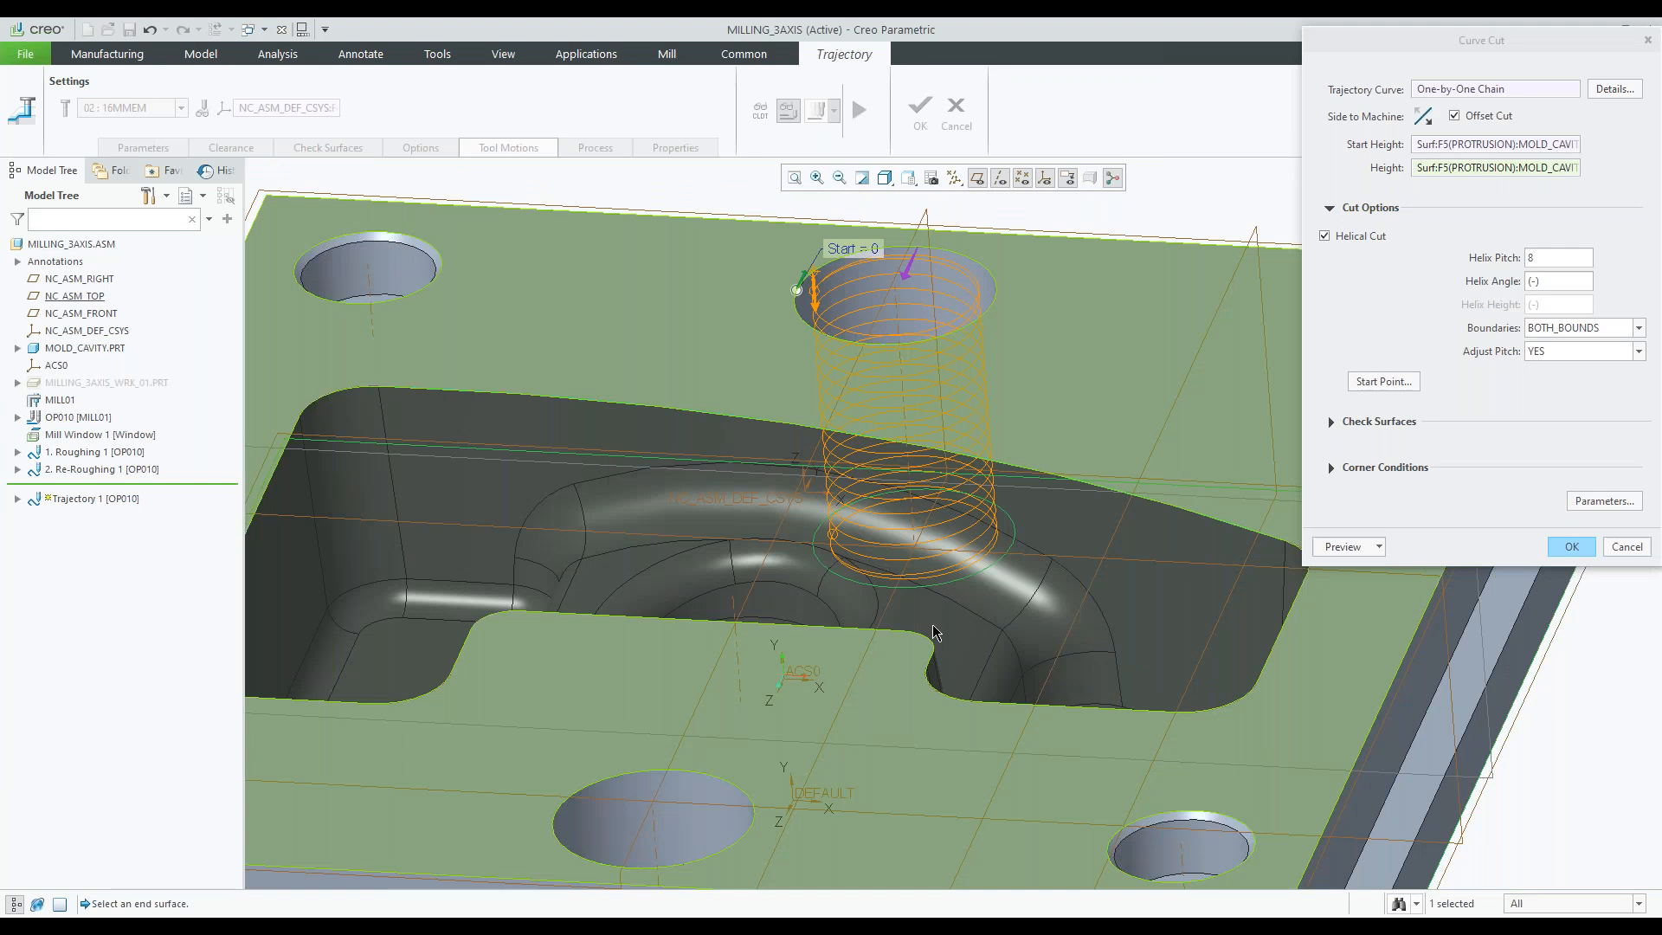
pyautogui.scroll(-2, 896, 525)
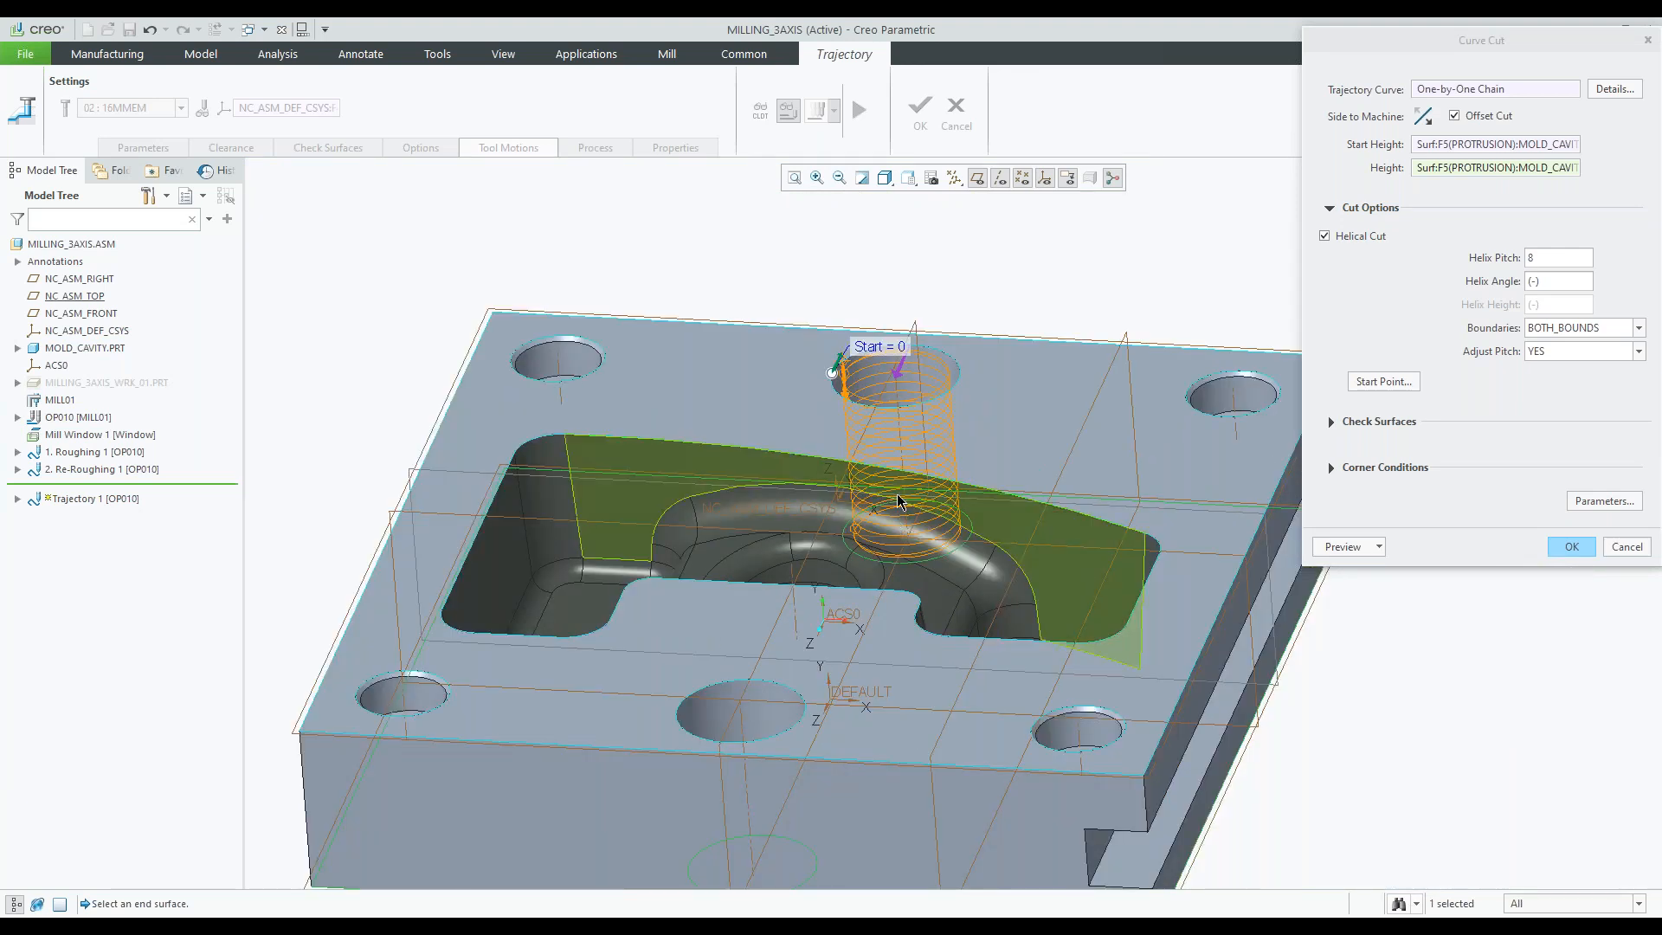
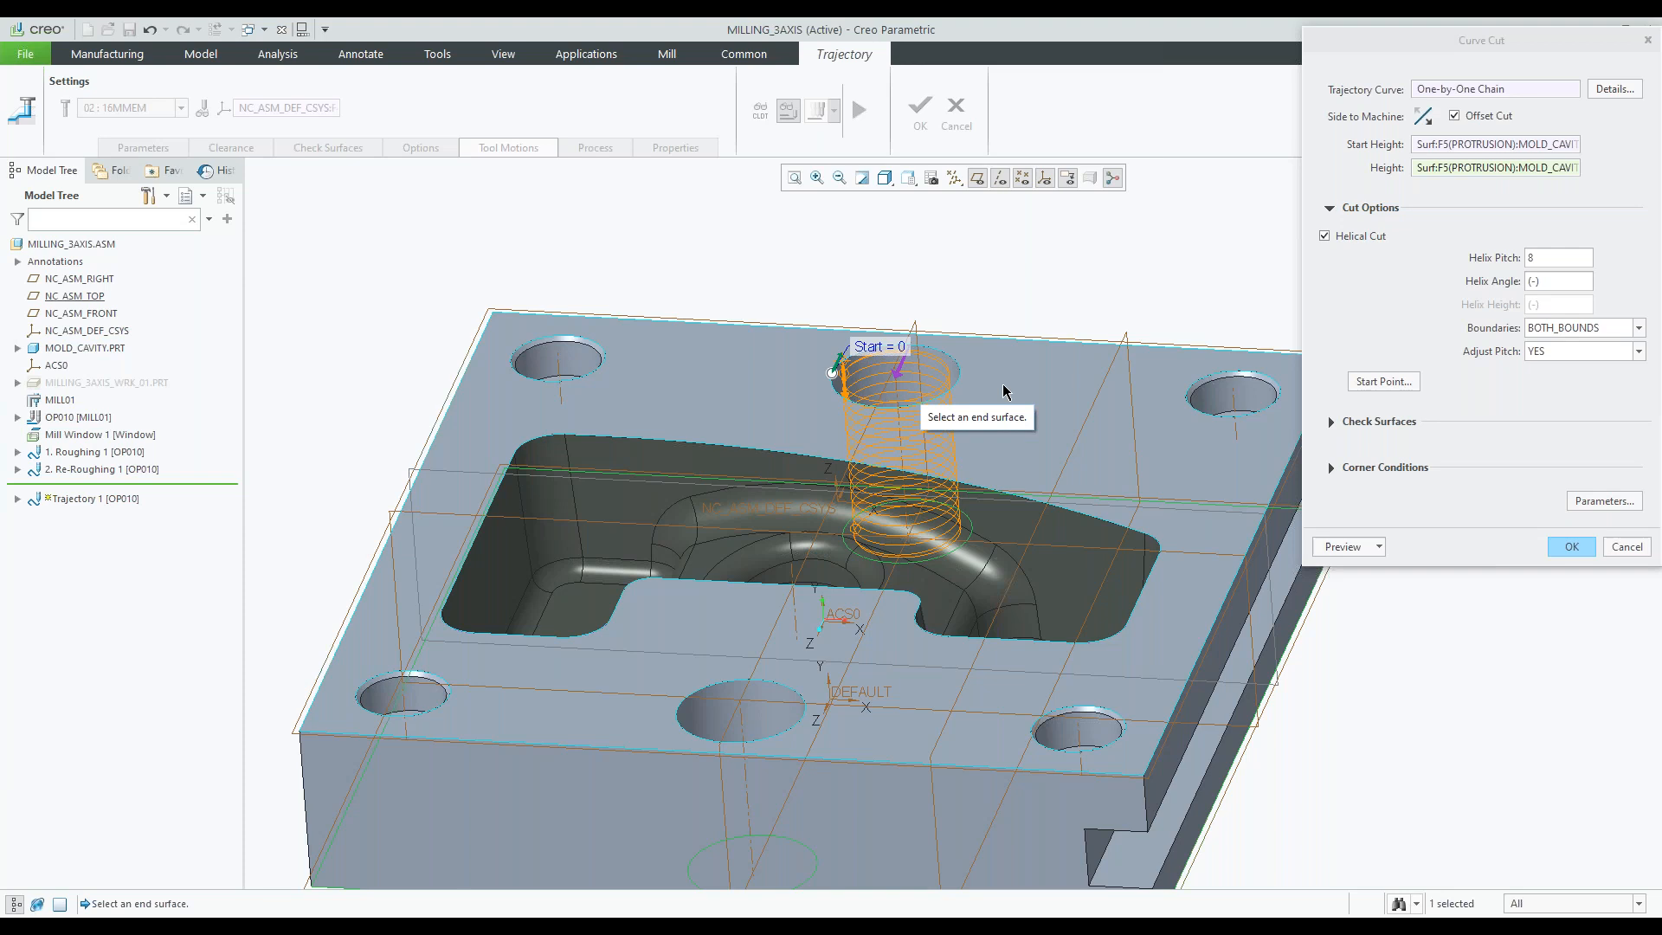
pyautogui.click(1570, 549)
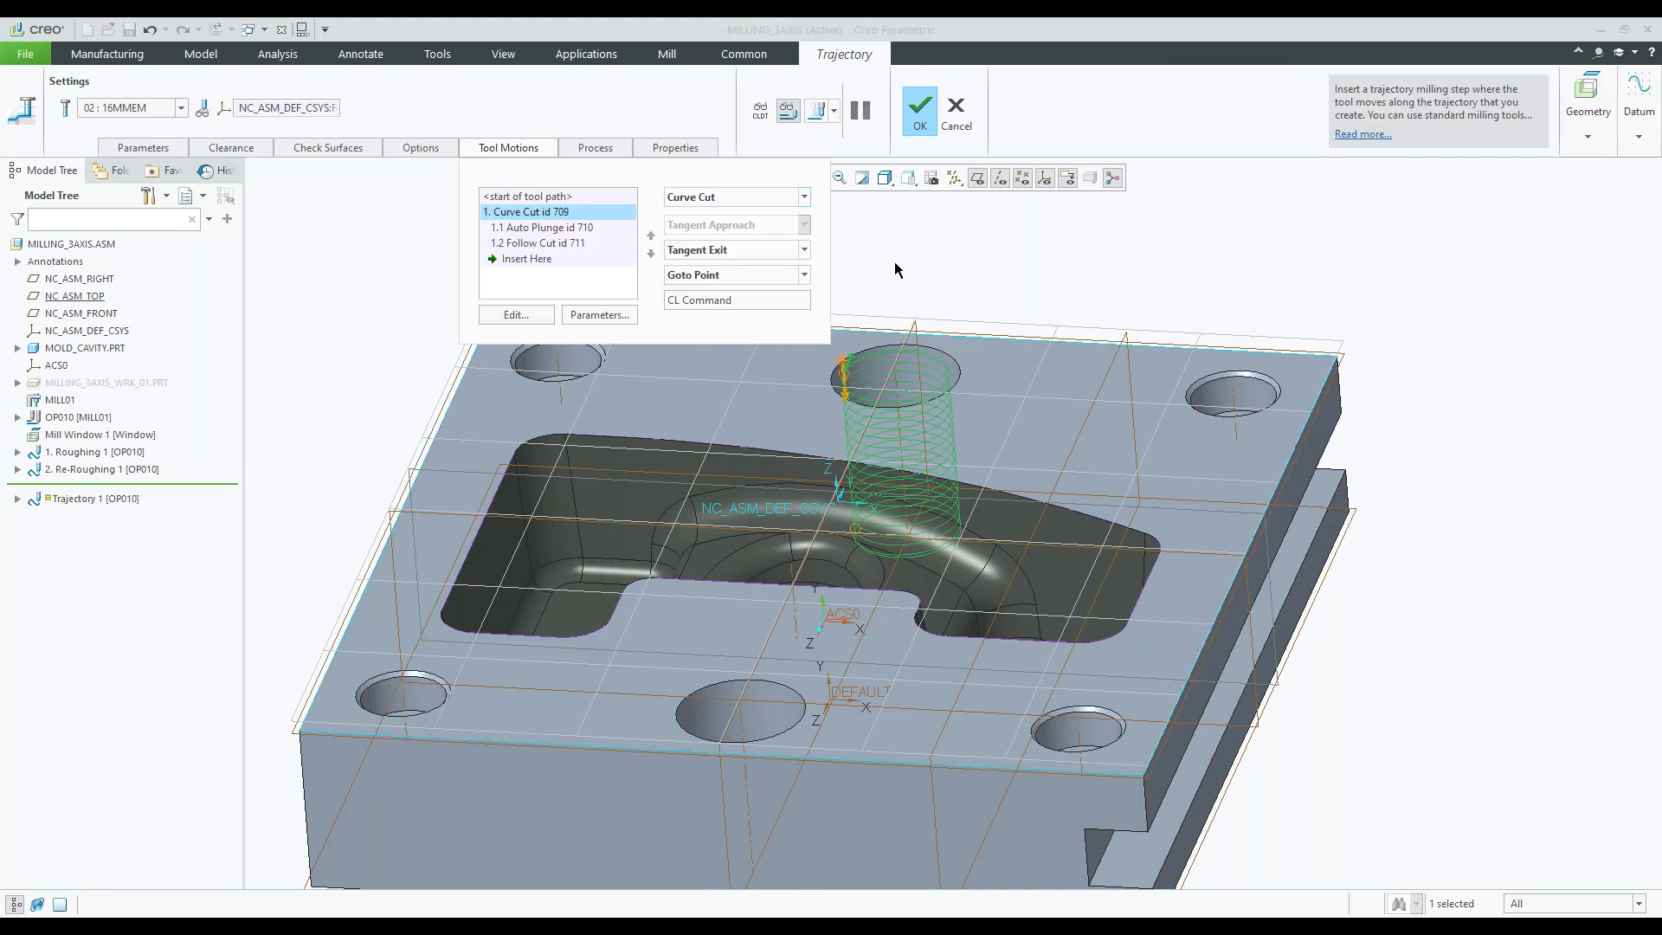
pyautogui.keyDown('shift'); pyautogui.moveTo(895, 263); pyautogui.dragTo(839, 327, button='middle'); pyautogui.keyUp('shift')
pyautogui.click(920, 111)
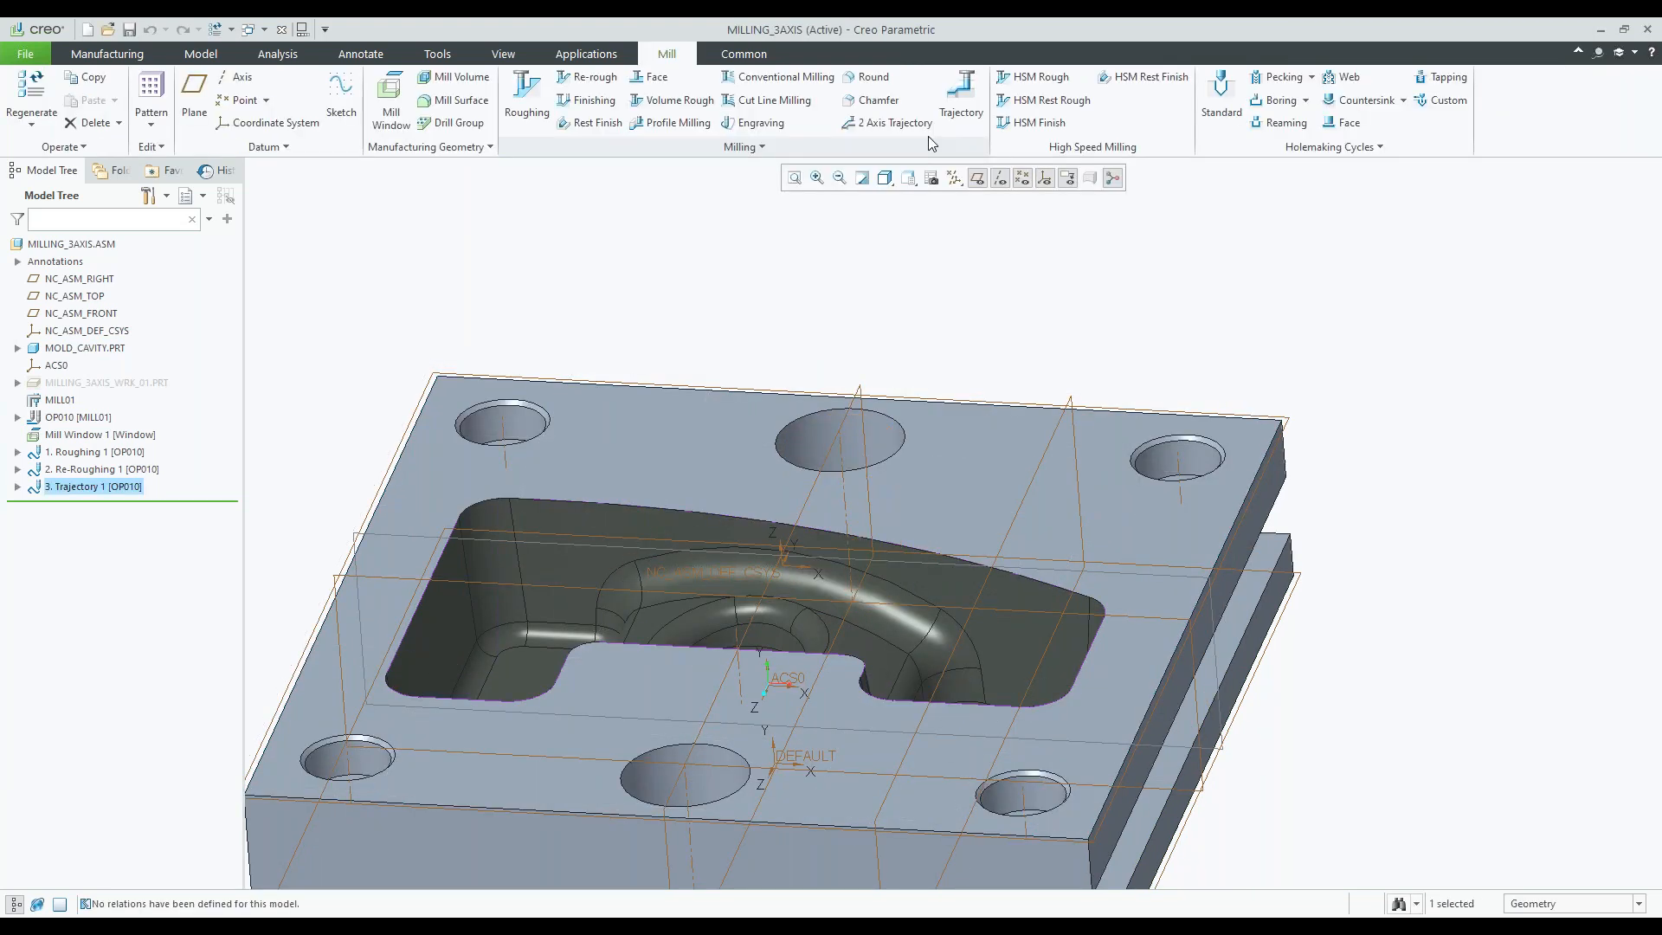
# - Start a second trajectory step with an offset curve cut along the plate's far top edge, extending the chain past the corner on the slotted side
pyautogui.click(960, 94)
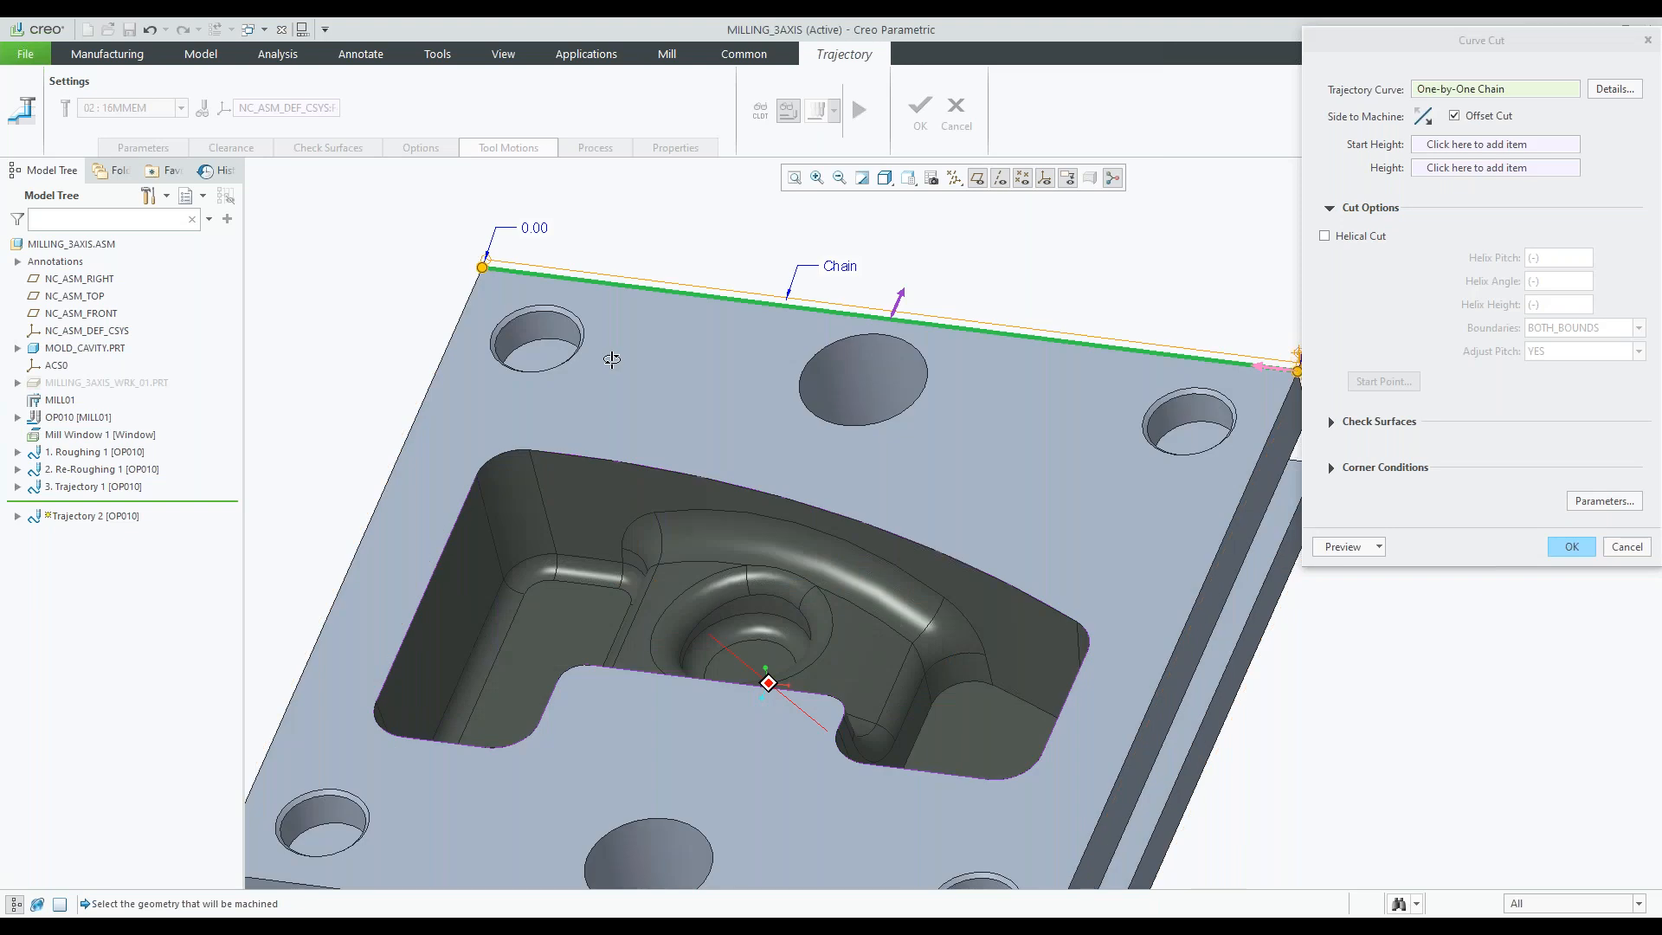
pyautogui.moveTo(612, 360); pyautogui.dragTo(620, 366, button='middle')
pyautogui.scroll(3, 620, 366)
pyautogui.scroll(-5, 926, 387)
pyautogui.moveTo(979, 378); pyautogui.dragTo(1002, 385)
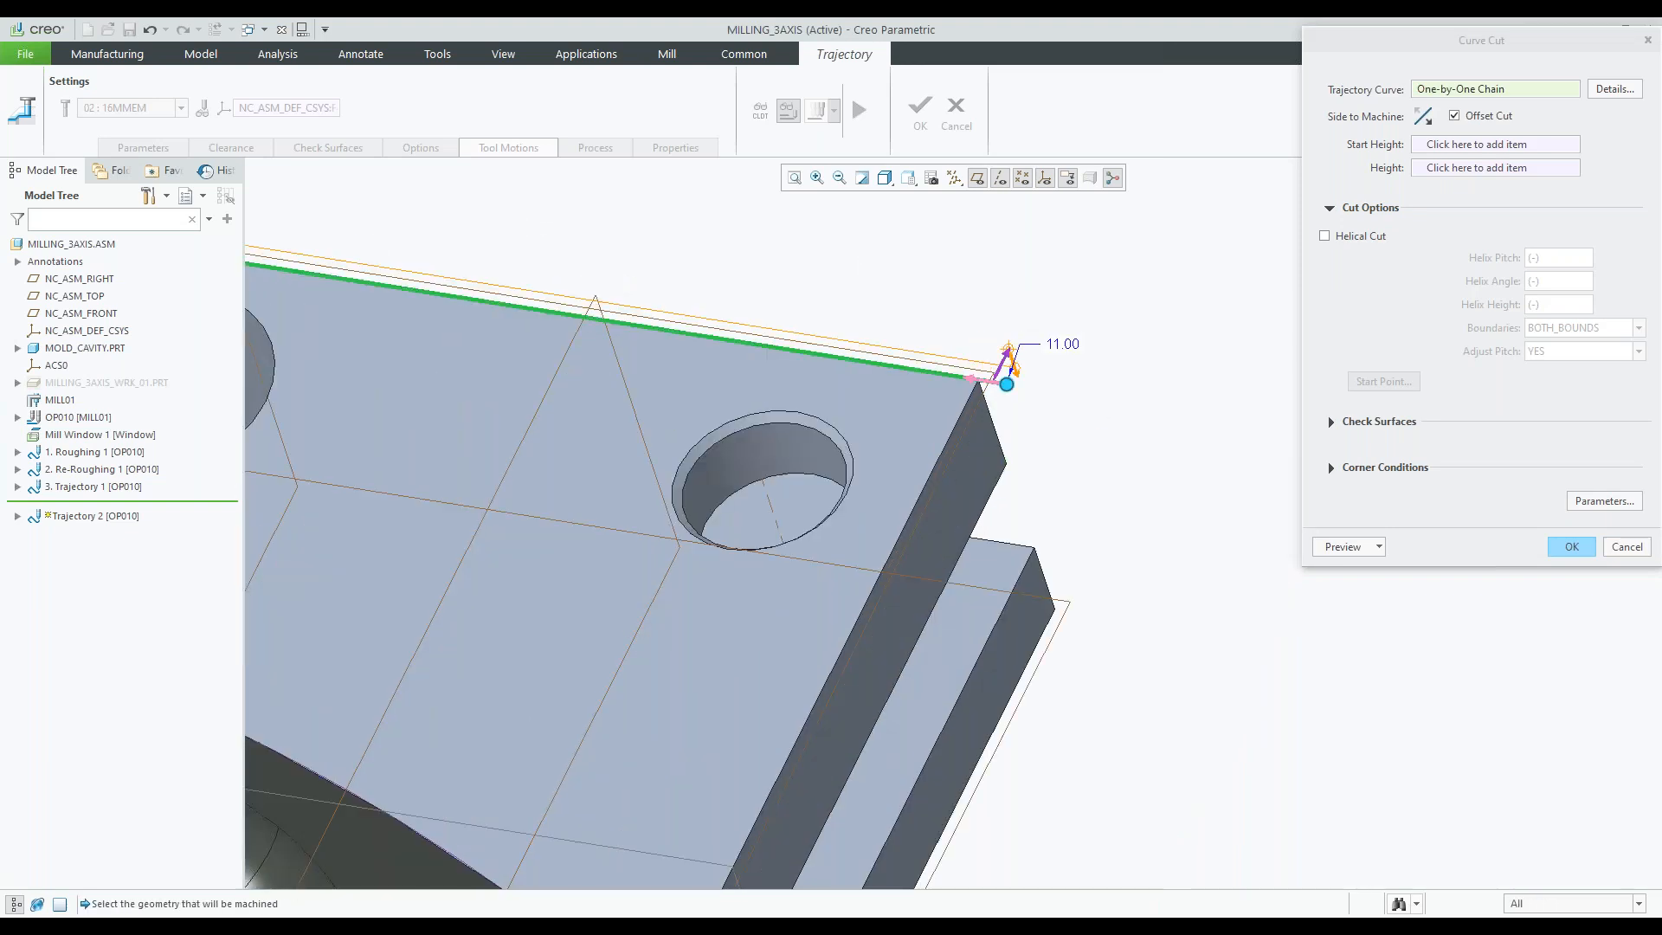
pyautogui.scroll(-5, 1000, 370)
pyautogui.moveTo(987, 391); pyautogui.dragTo(1073, 426)
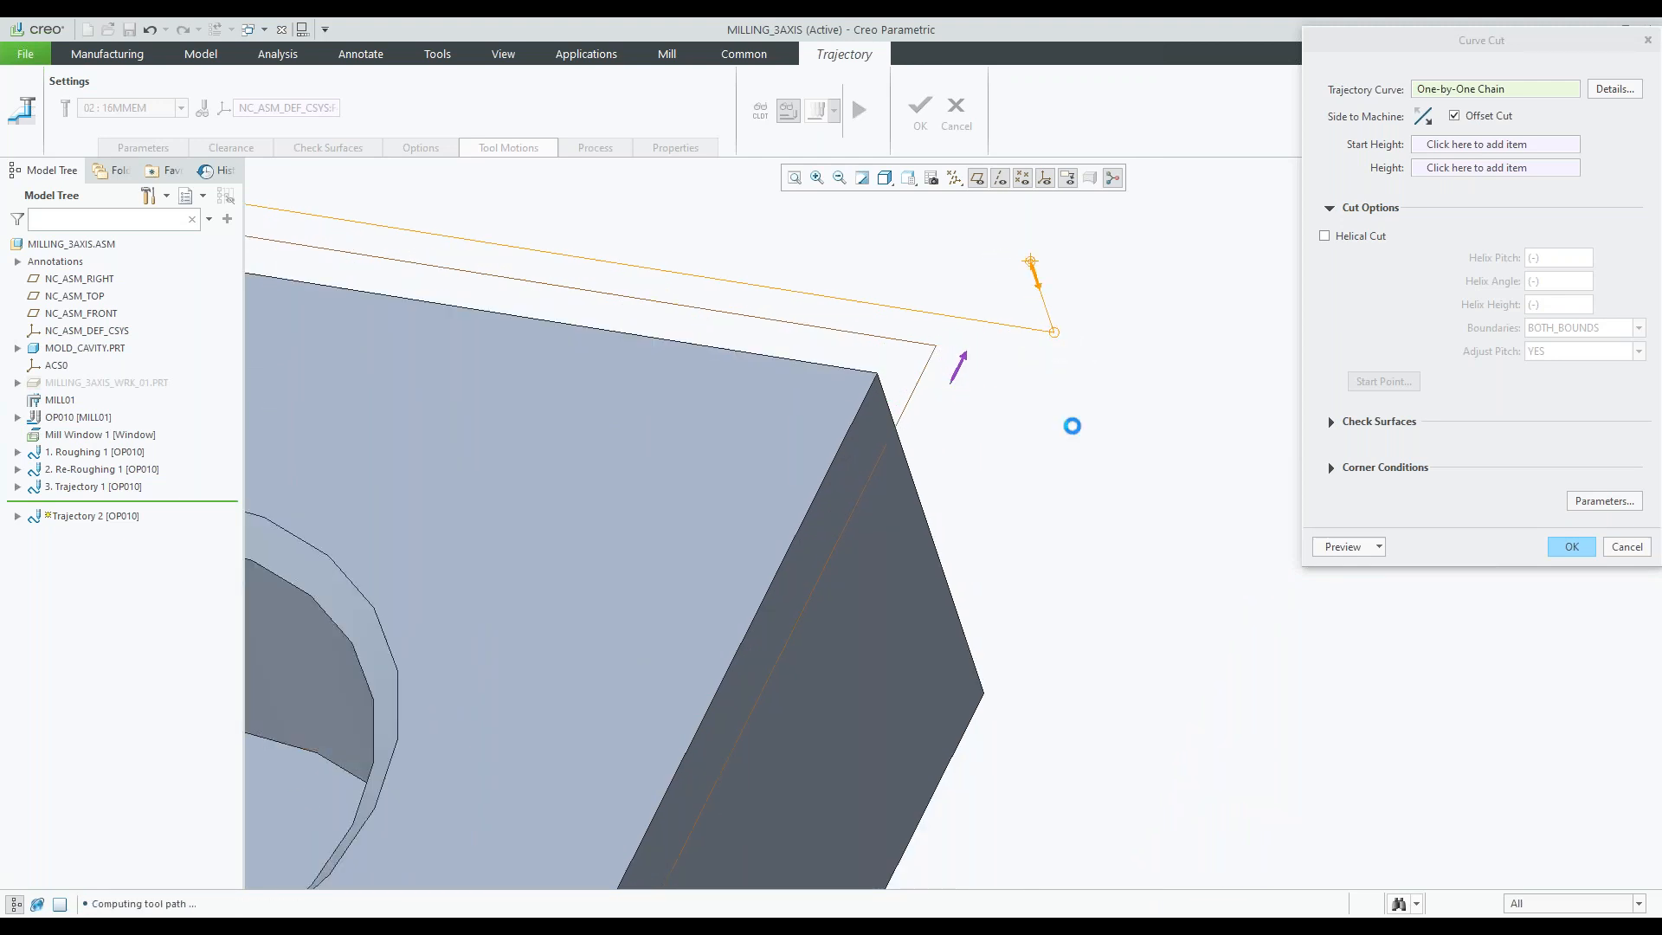
# - Extend the opposite end of the edge chain past its corner and set that extension to 16
pyautogui.scroll(5, 1073, 426)
pyautogui.keyDown('shift'); pyautogui.moveTo(513, 405); pyautogui.dragTo(1185, 569, button='middle'); pyautogui.keyUp('shift')
pyautogui.scroll(-5, 739, 429)
pyautogui.moveTo(737, 404); pyautogui.dragTo(688, 392)
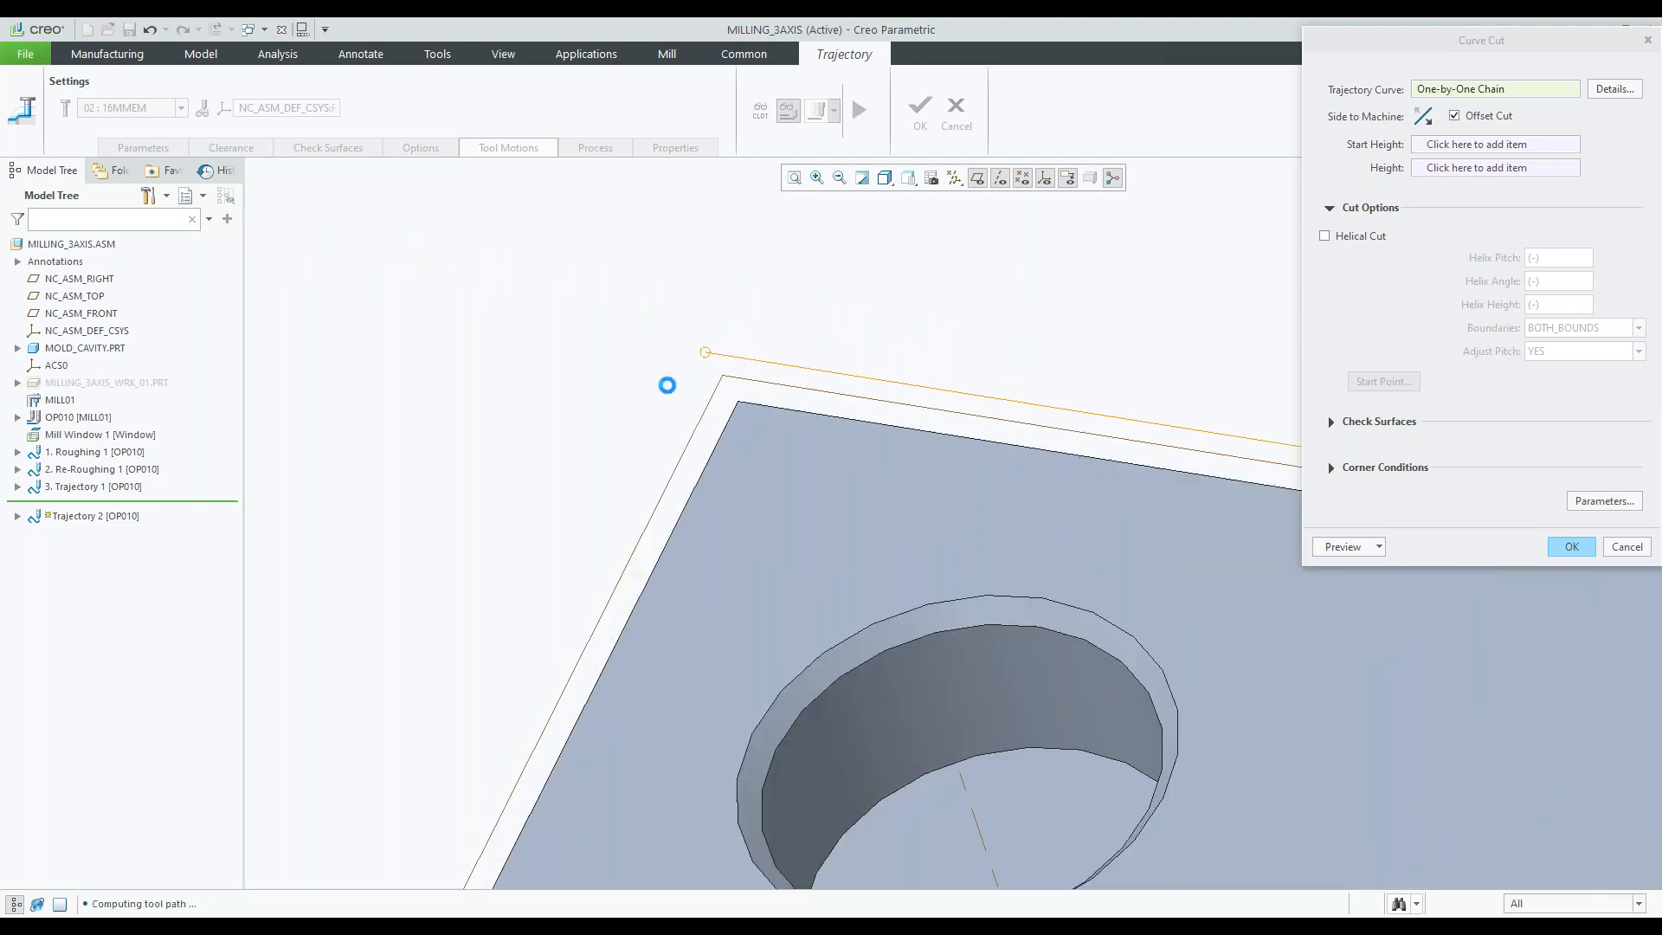
pyautogui.scroll(4, 530, 343)
pyautogui.write('16')
pyautogui.press('Return')
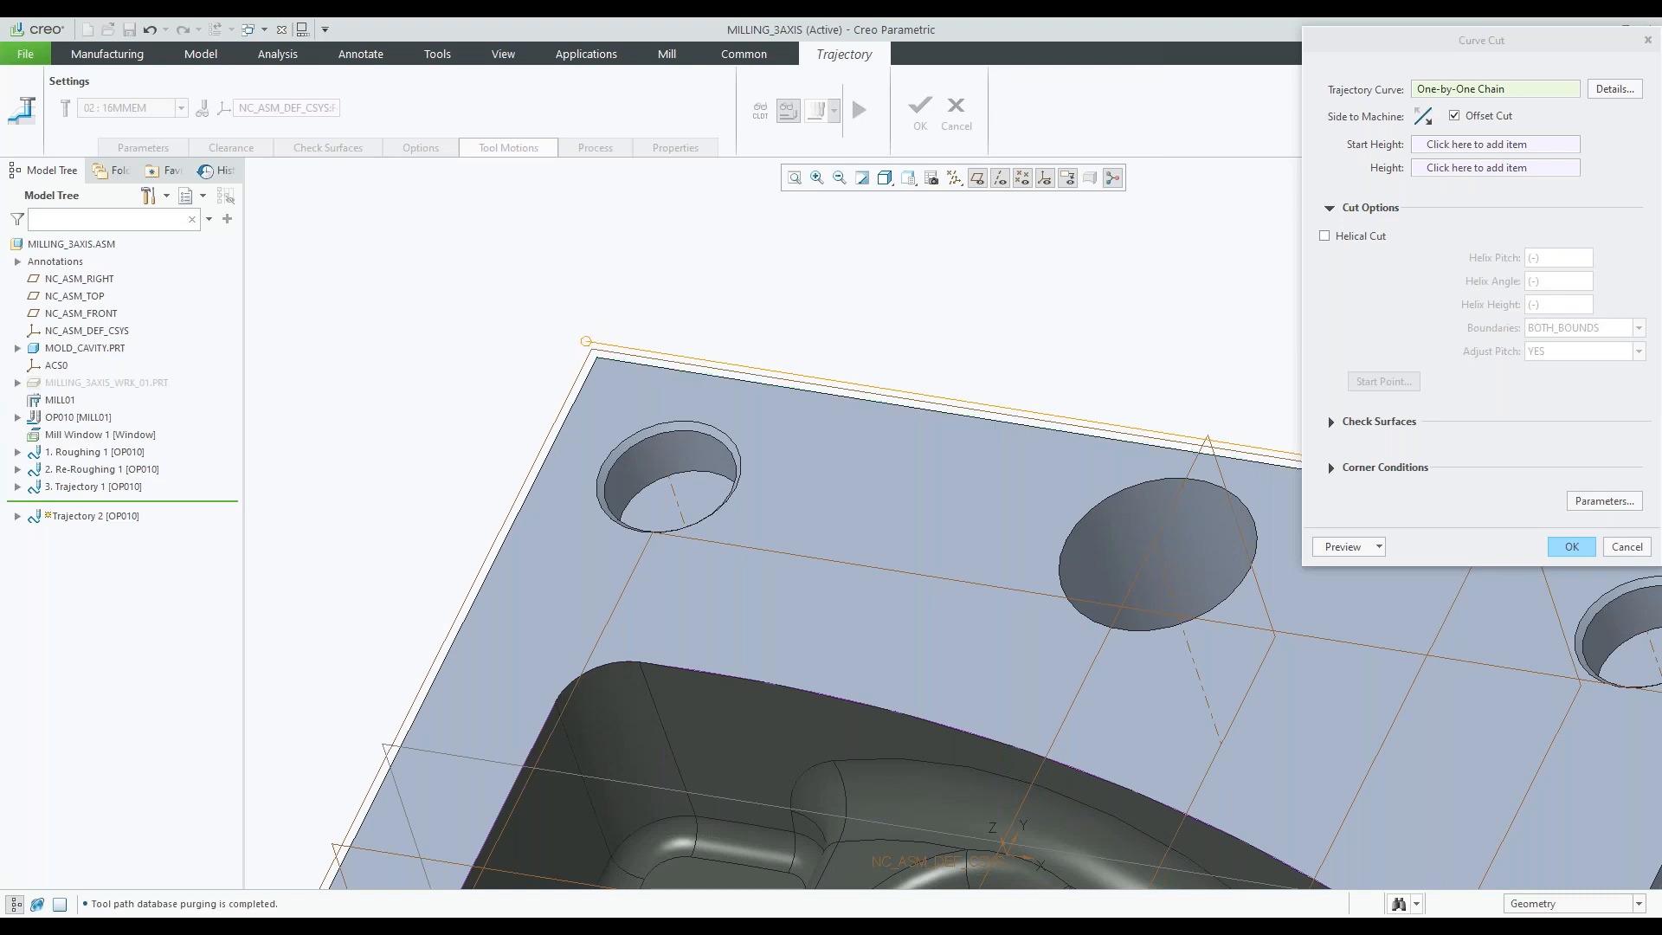
# - Set the chain's extension at the slotted-side corner to 16
pyautogui.scroll(4, 617, 328)
pyautogui.scroll(-1, 1049, 362)
pyautogui.doubleClick(1051, 362)
pyautogui.write('16')
pyautogui.press('Return')
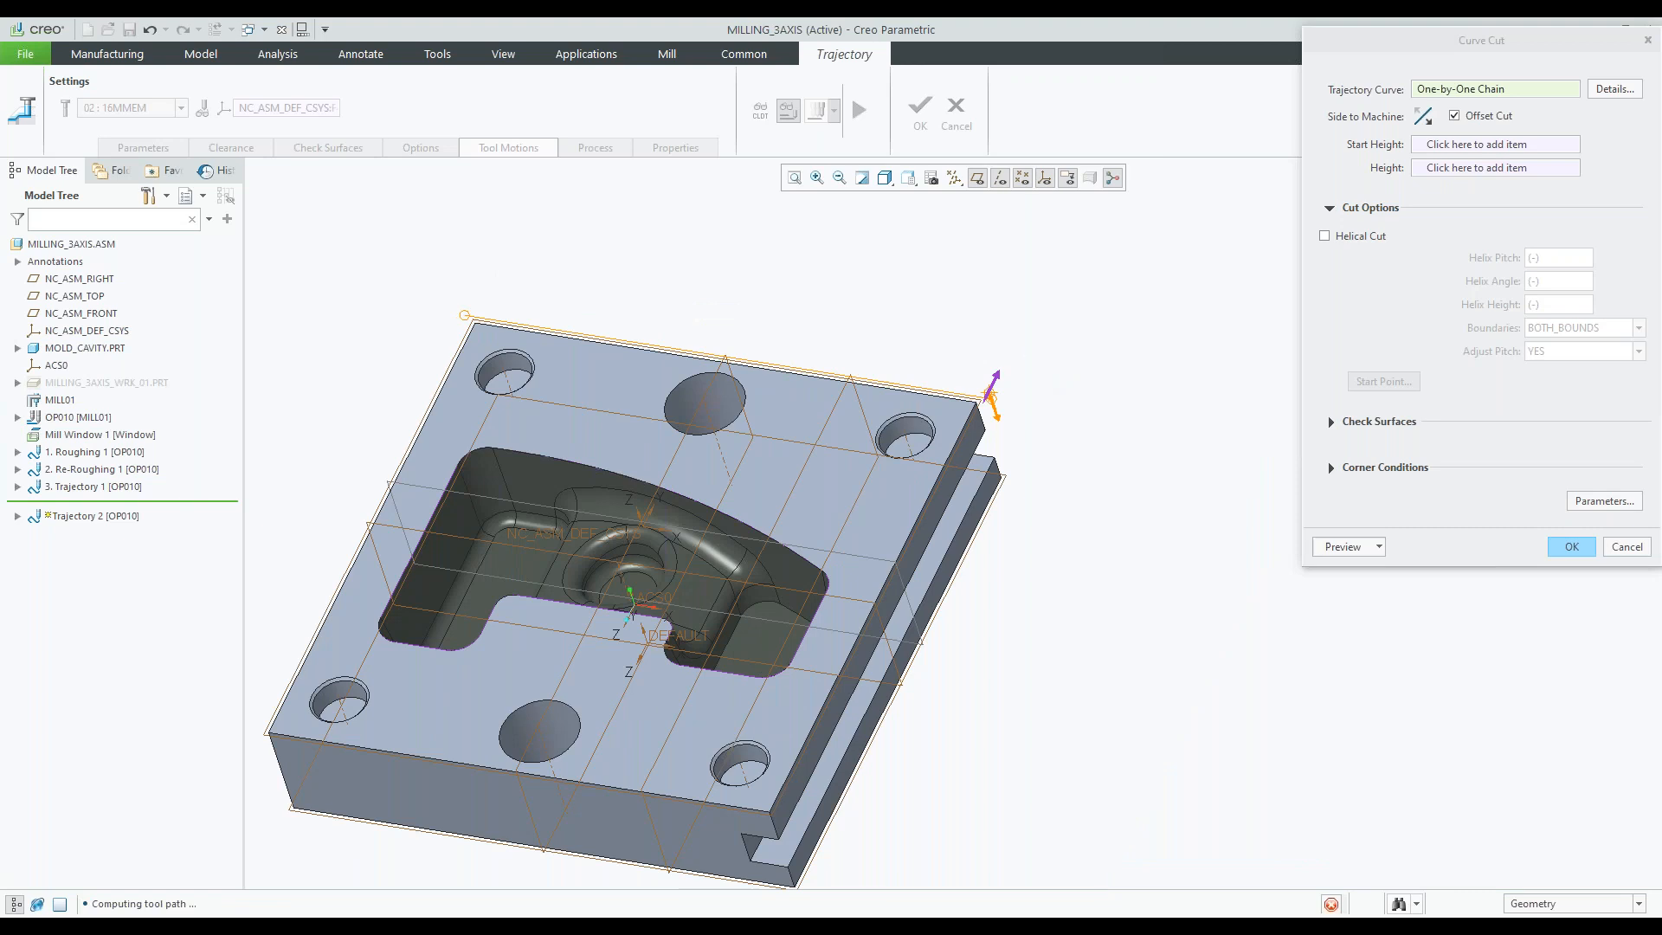
# - Check the chain extensions and accept the offset curve cut along the far top edge
pyautogui.scroll(-2, 992, 419)
pyautogui.scroll(-2, 992, 420)
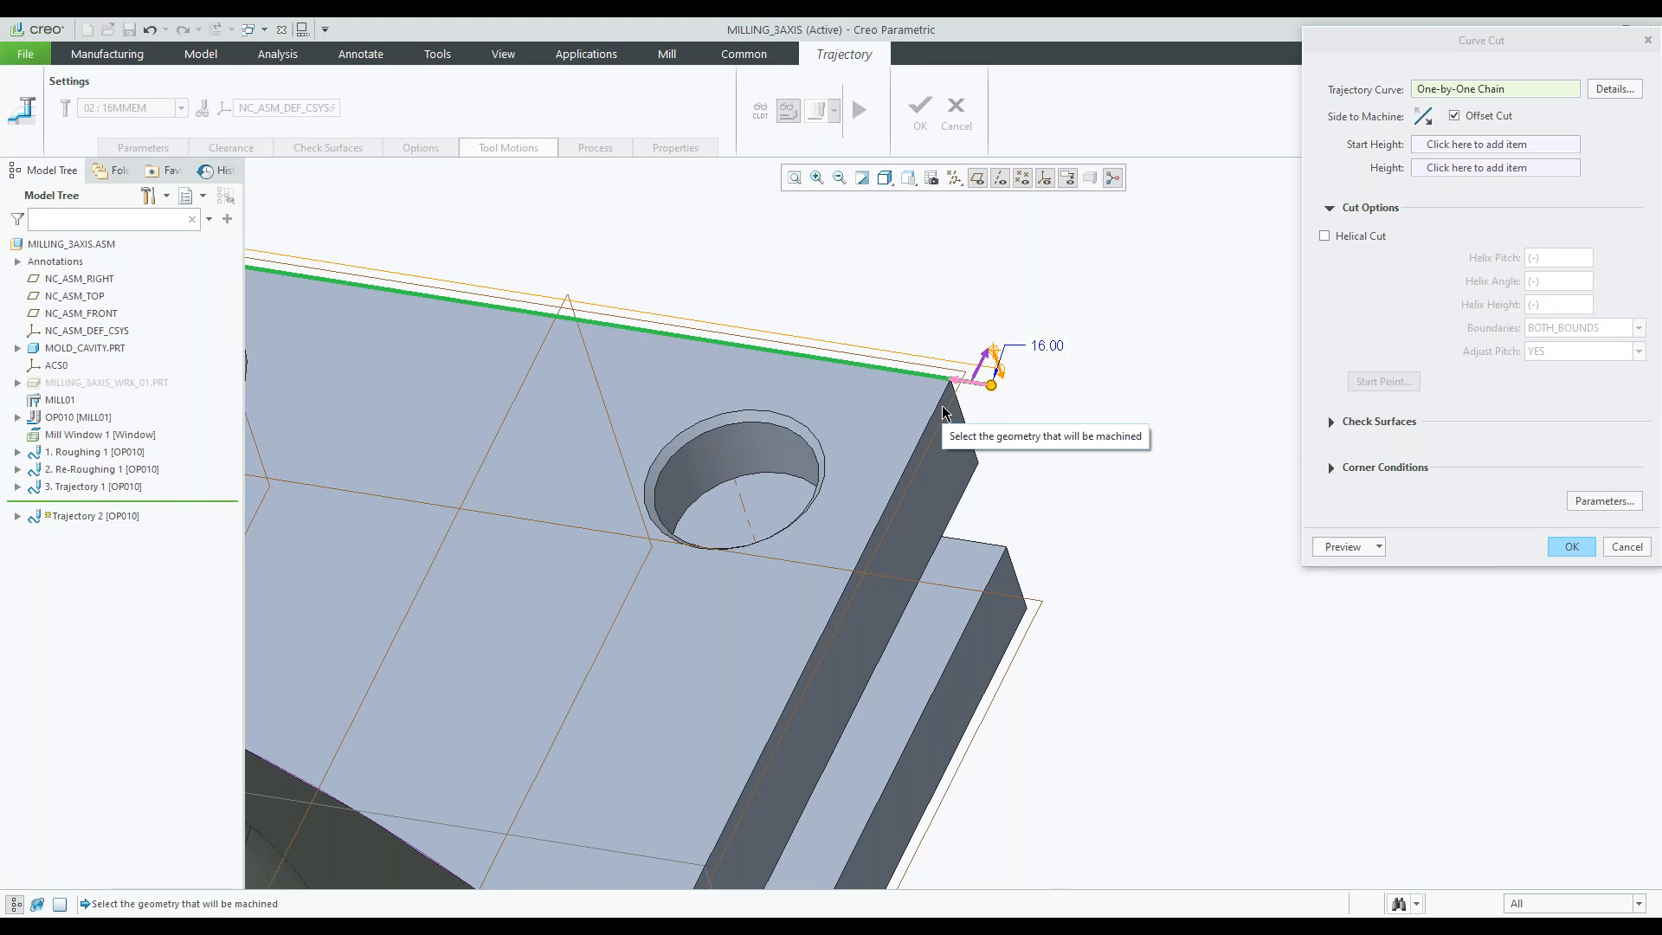
pyautogui.scroll(-1, 852, 353)
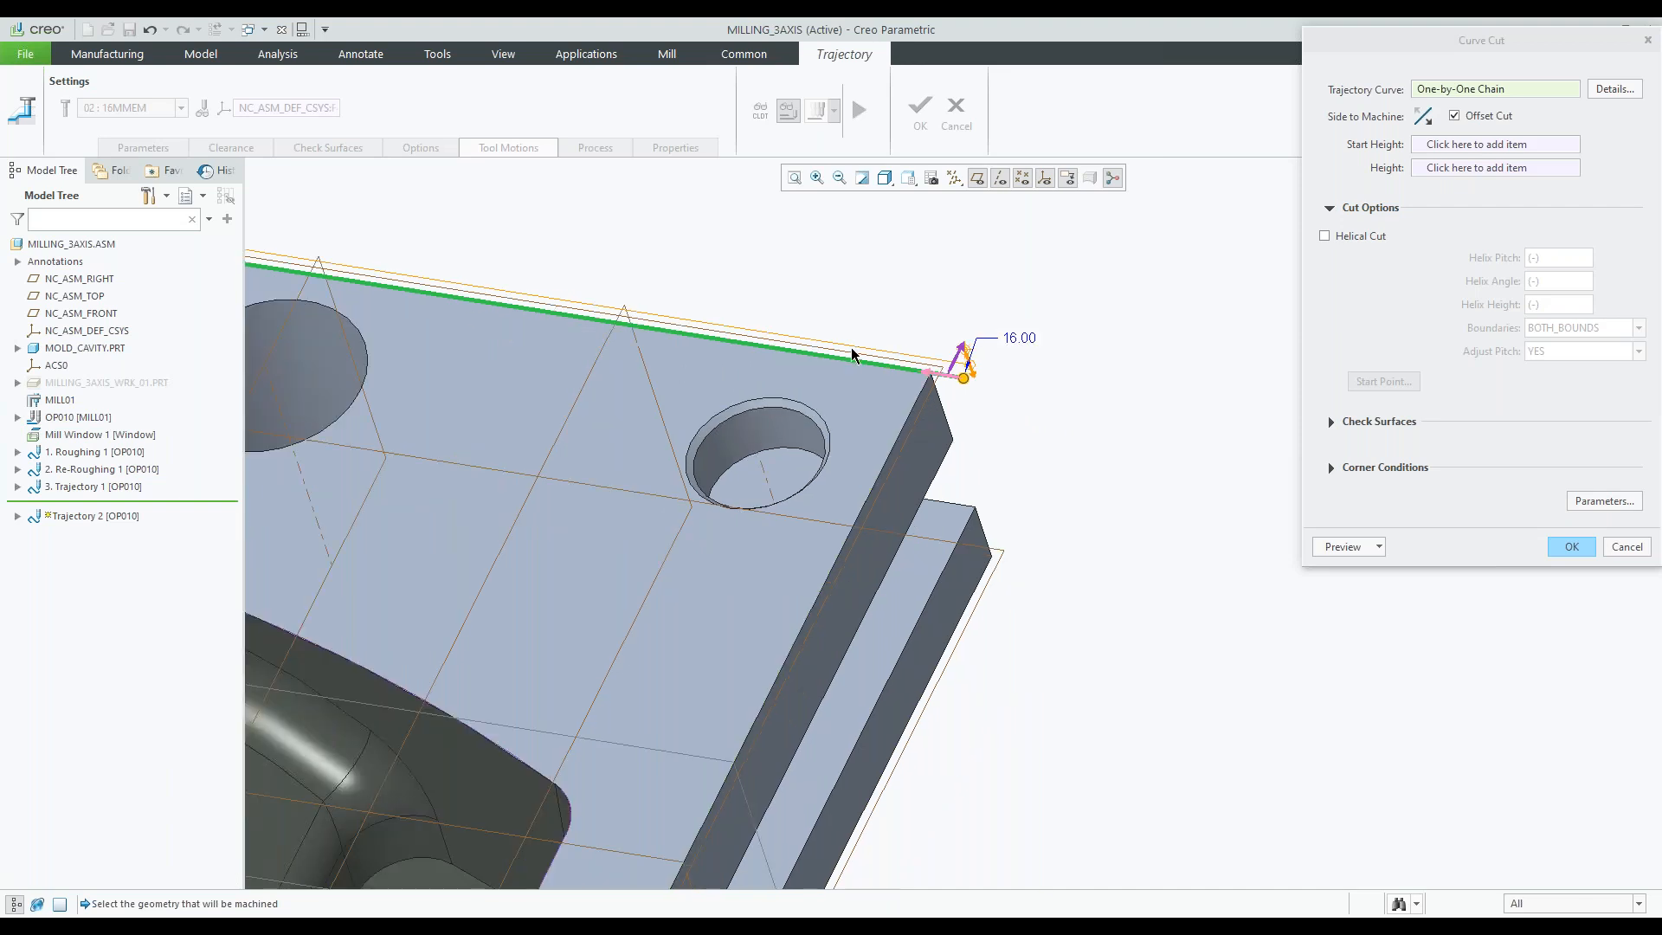
pyautogui.scroll(-3, 851, 350)
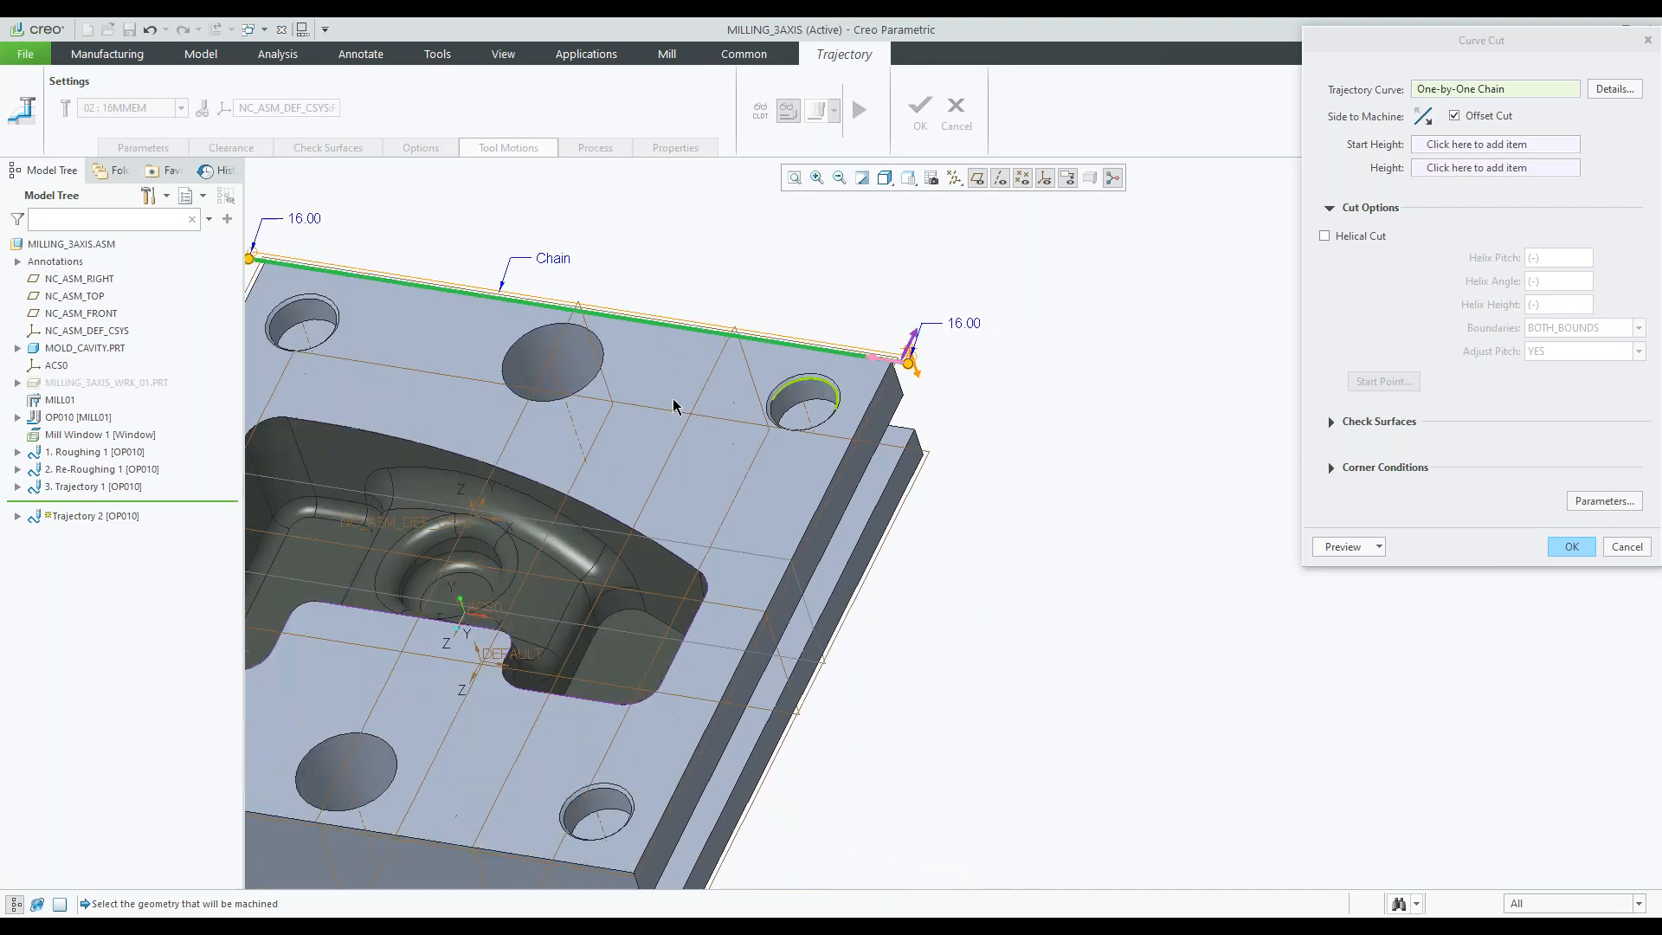
pyautogui.scroll(-3, 674, 406)
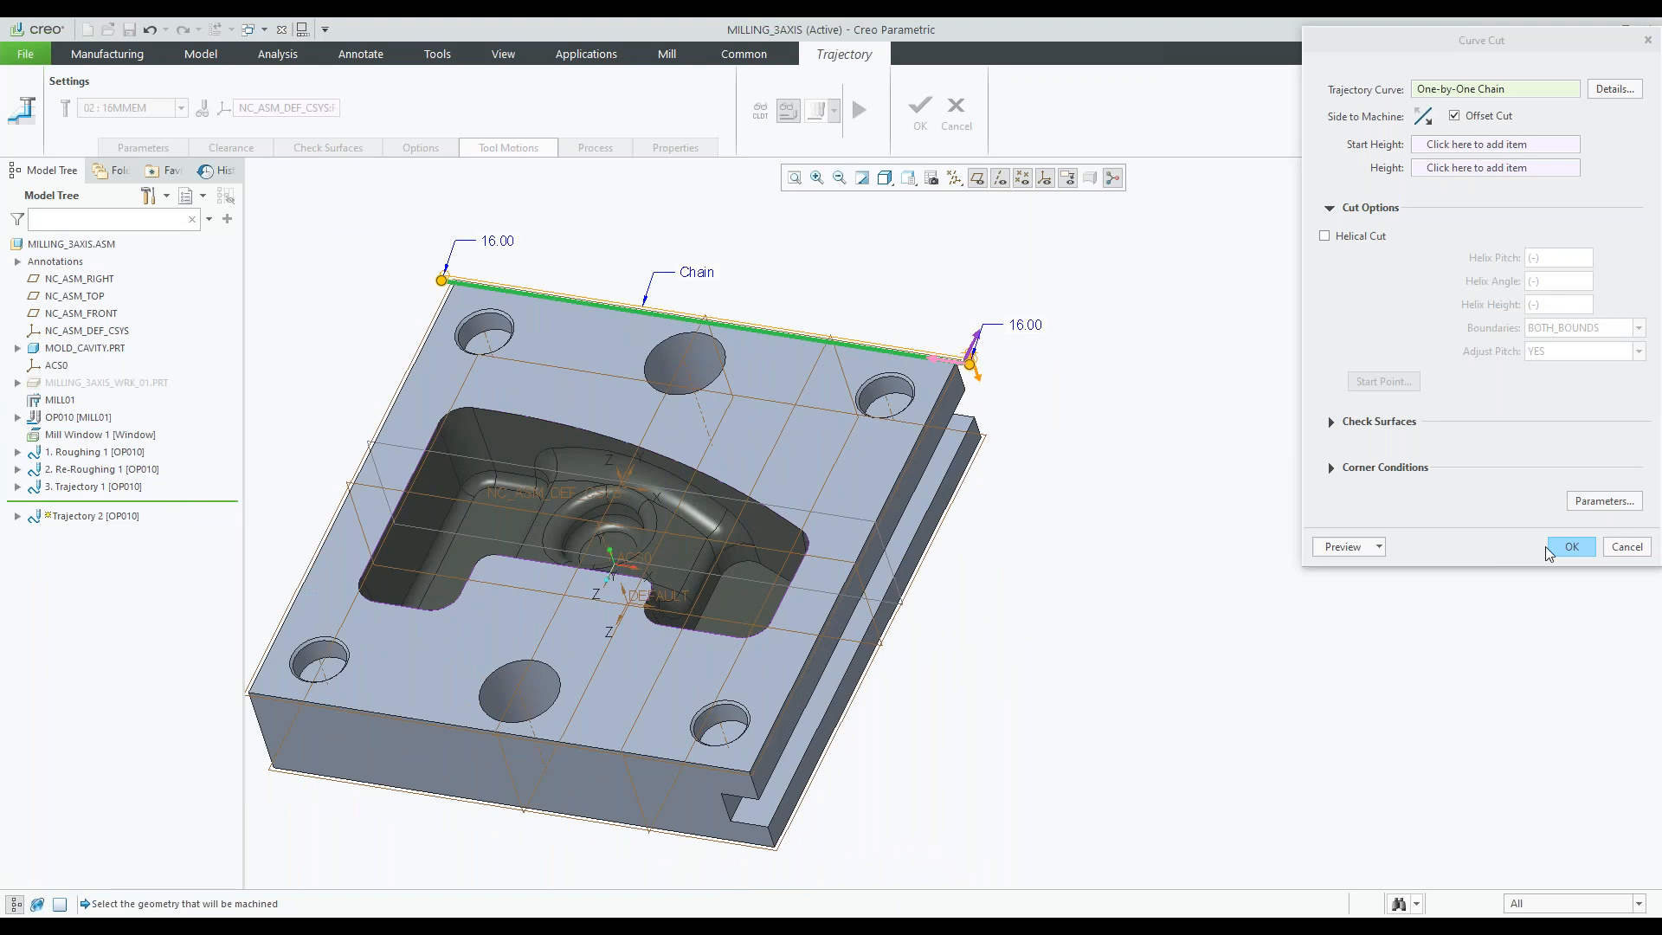
pyautogui.click(1547, 547)
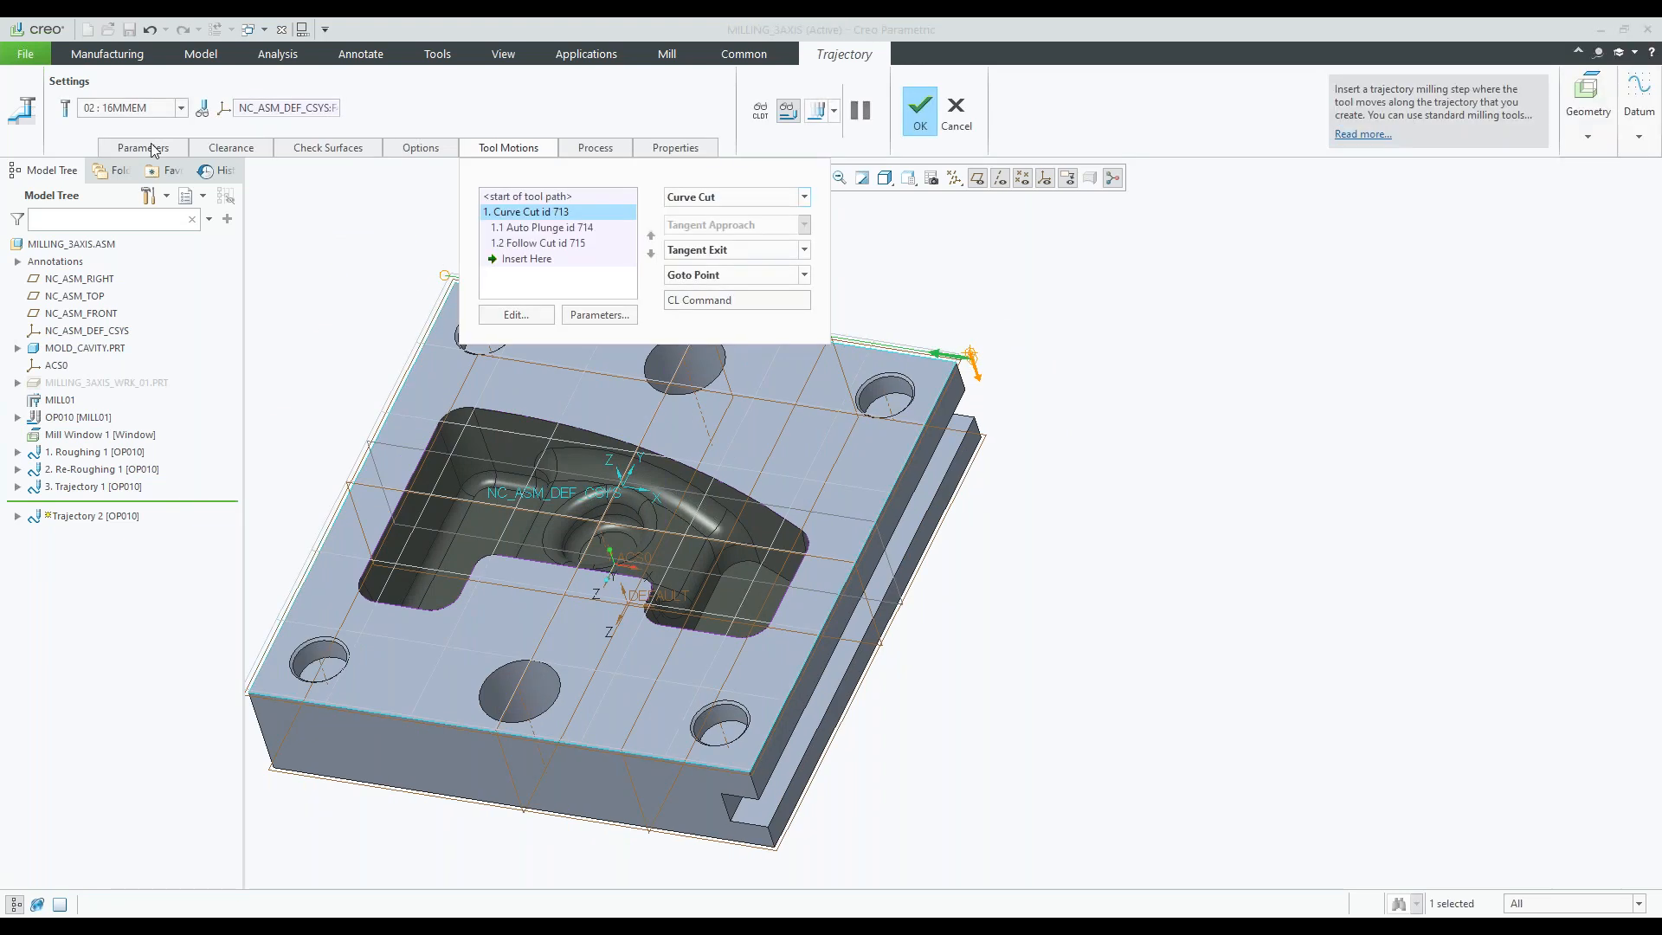
# - Open the PROF_STOCK_ALLOW parameter for editing and complete the edge trajectory milling step
pyautogui.click(154, 149)
pyautogui.click(294, 309)
pyautogui.click(294, 309)
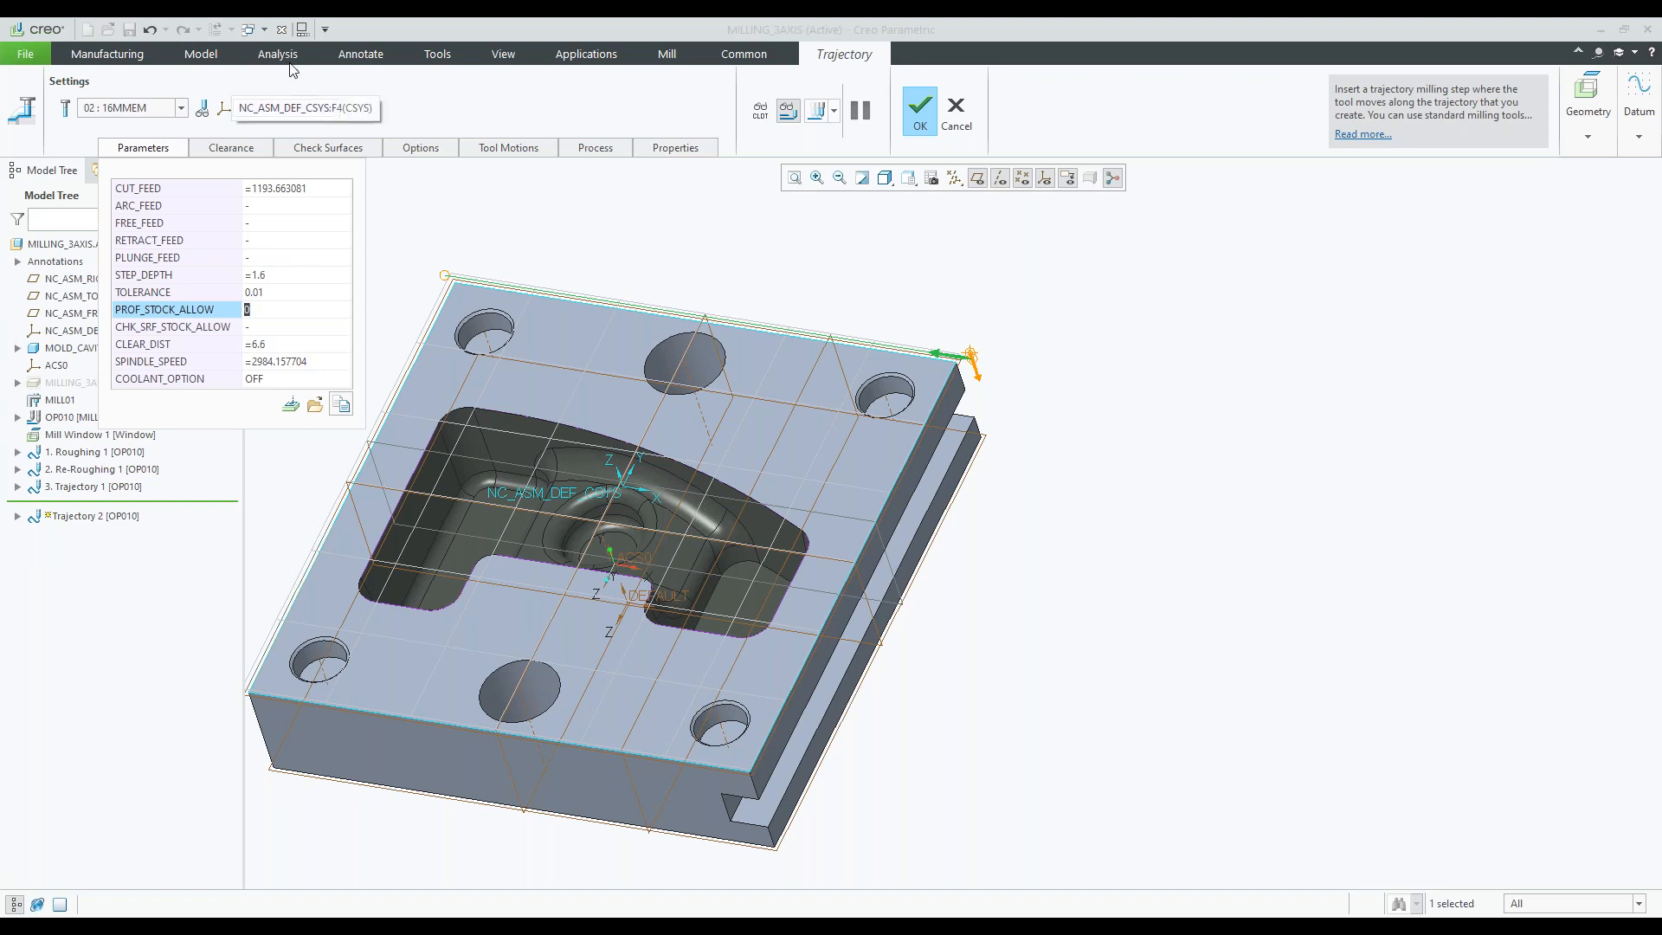
pyautogui.click(919, 121)
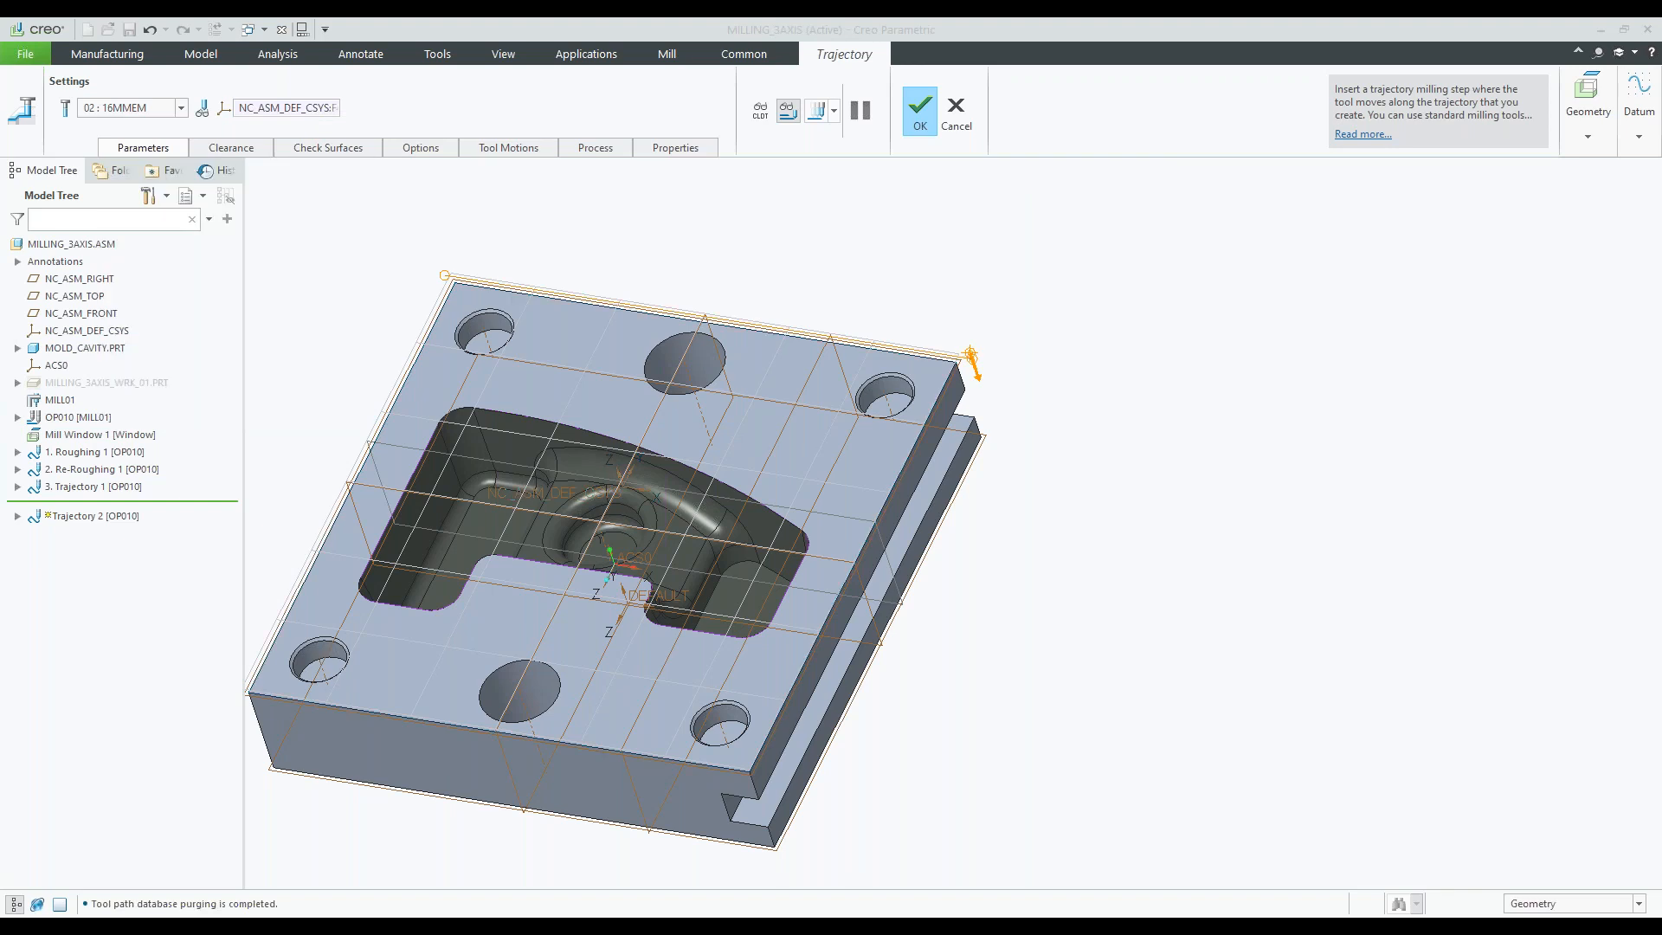
pyautogui.scroll(1, 731, 404)
pyautogui.keyDown('shift'); pyautogui.moveTo(757, 417); pyautogui.dragTo(805, 395, button='middle'); pyautogui.keyUp('shift')
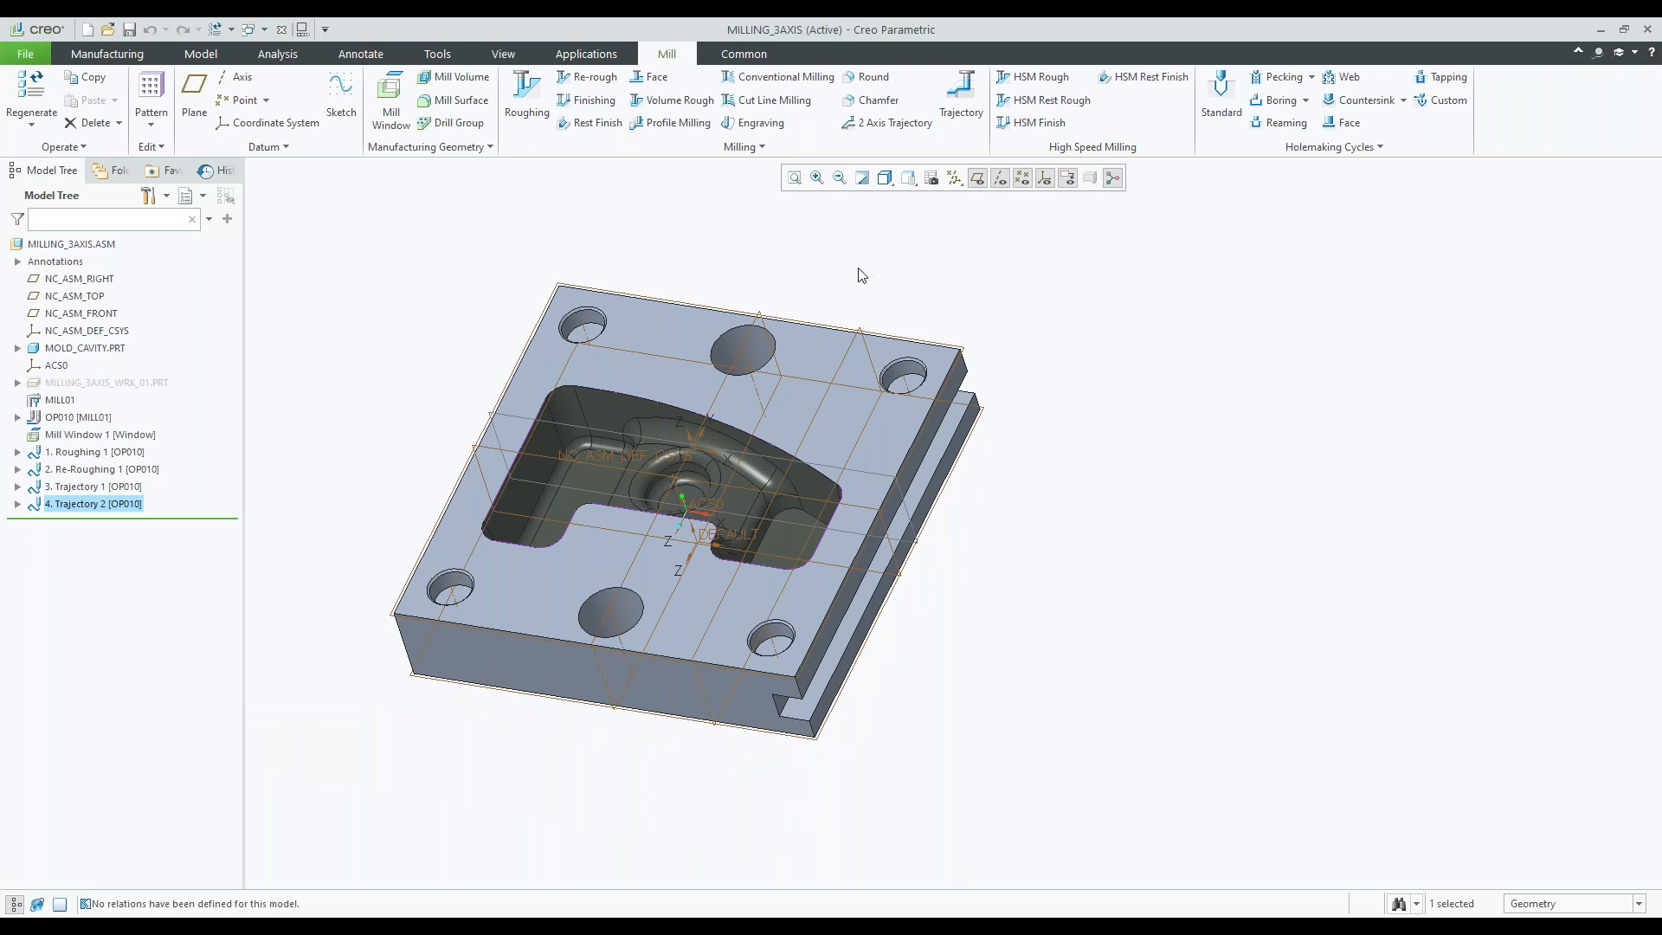
# - Unhide the workpiece MILLING_3AXIS_WRK_01.PRT and open the material removal simulation for operation OP010
pyautogui.click(64, 419)
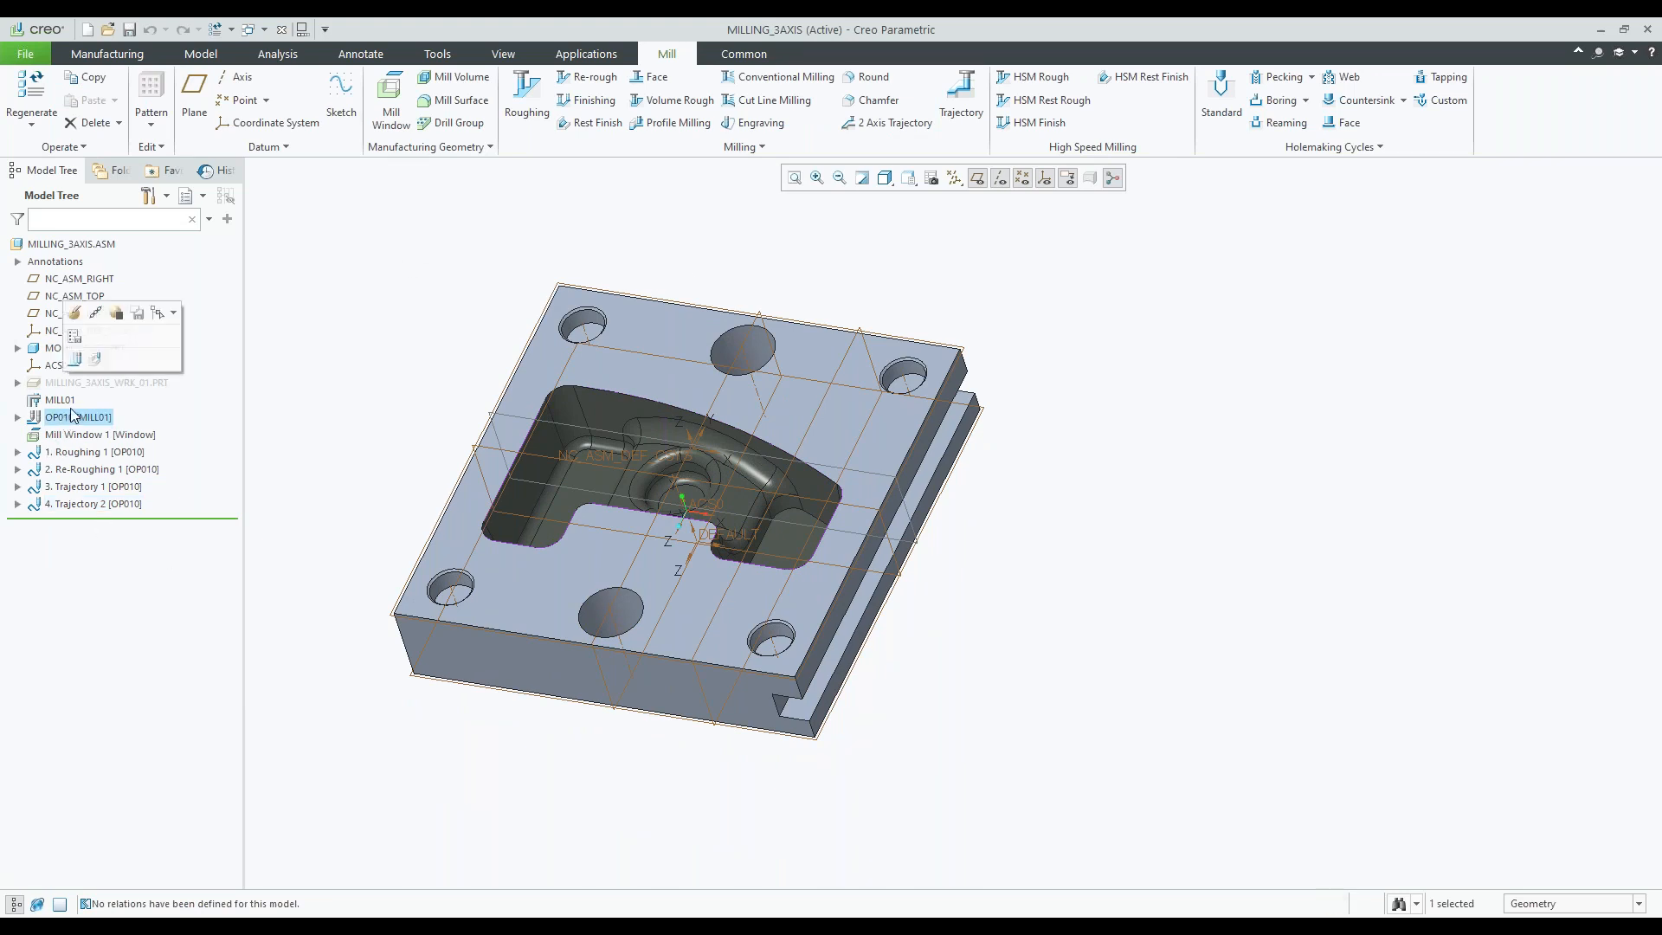
pyautogui.click(96, 360)
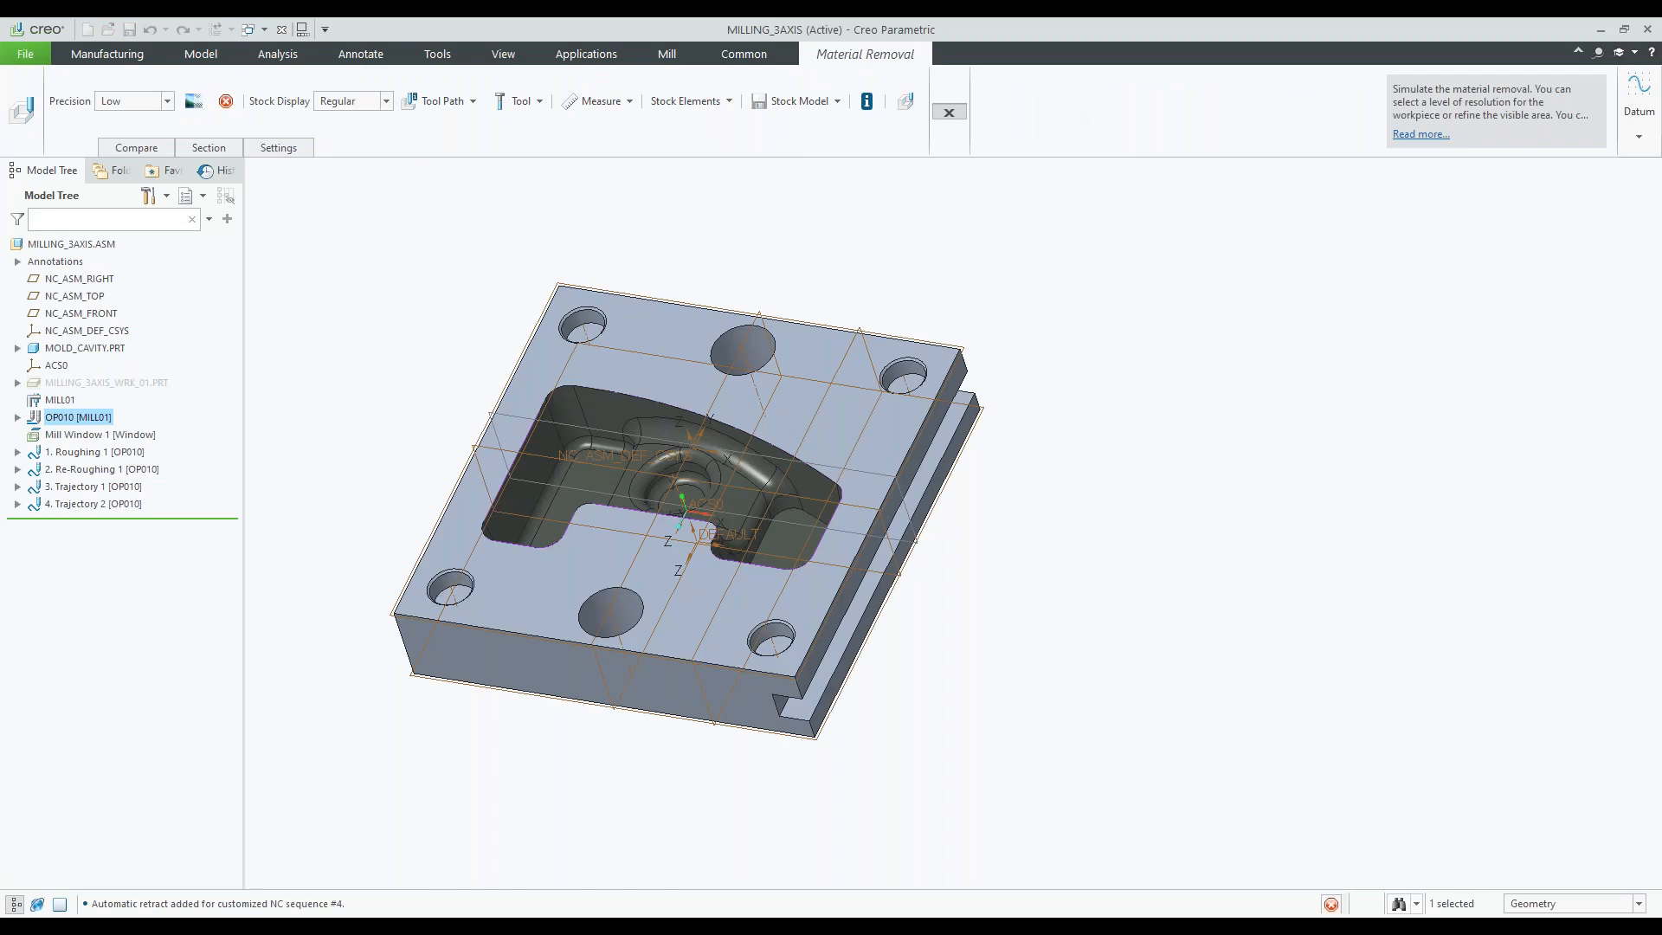
pyautogui.rightClick(93, 388)
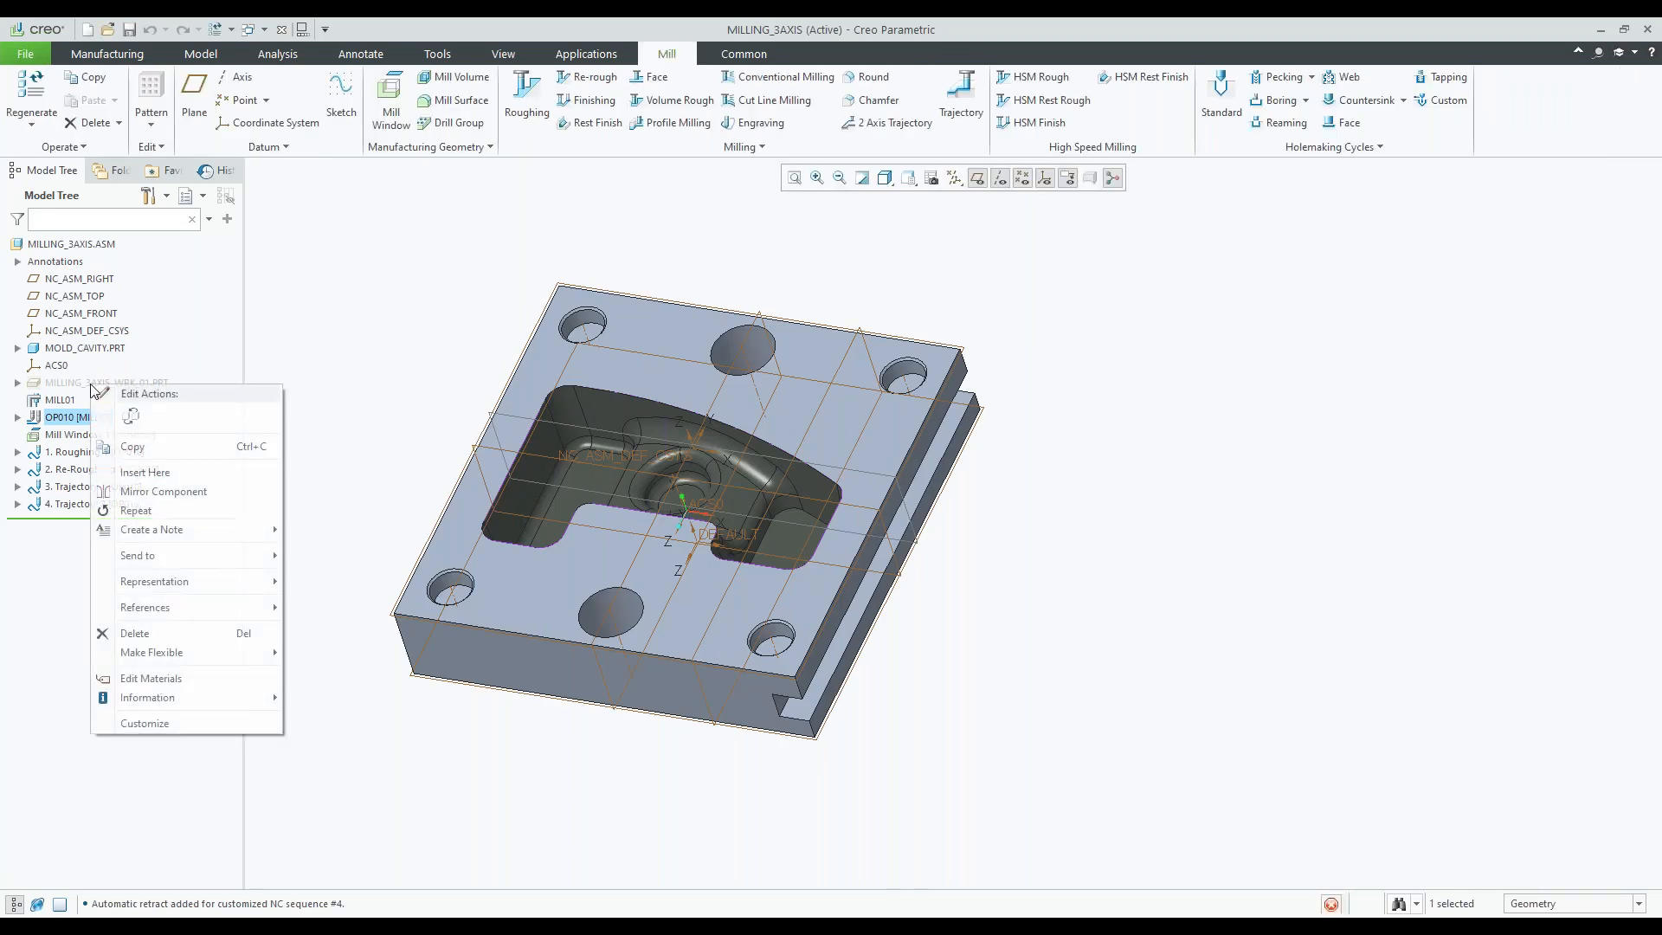
pyautogui.click(124, 353)
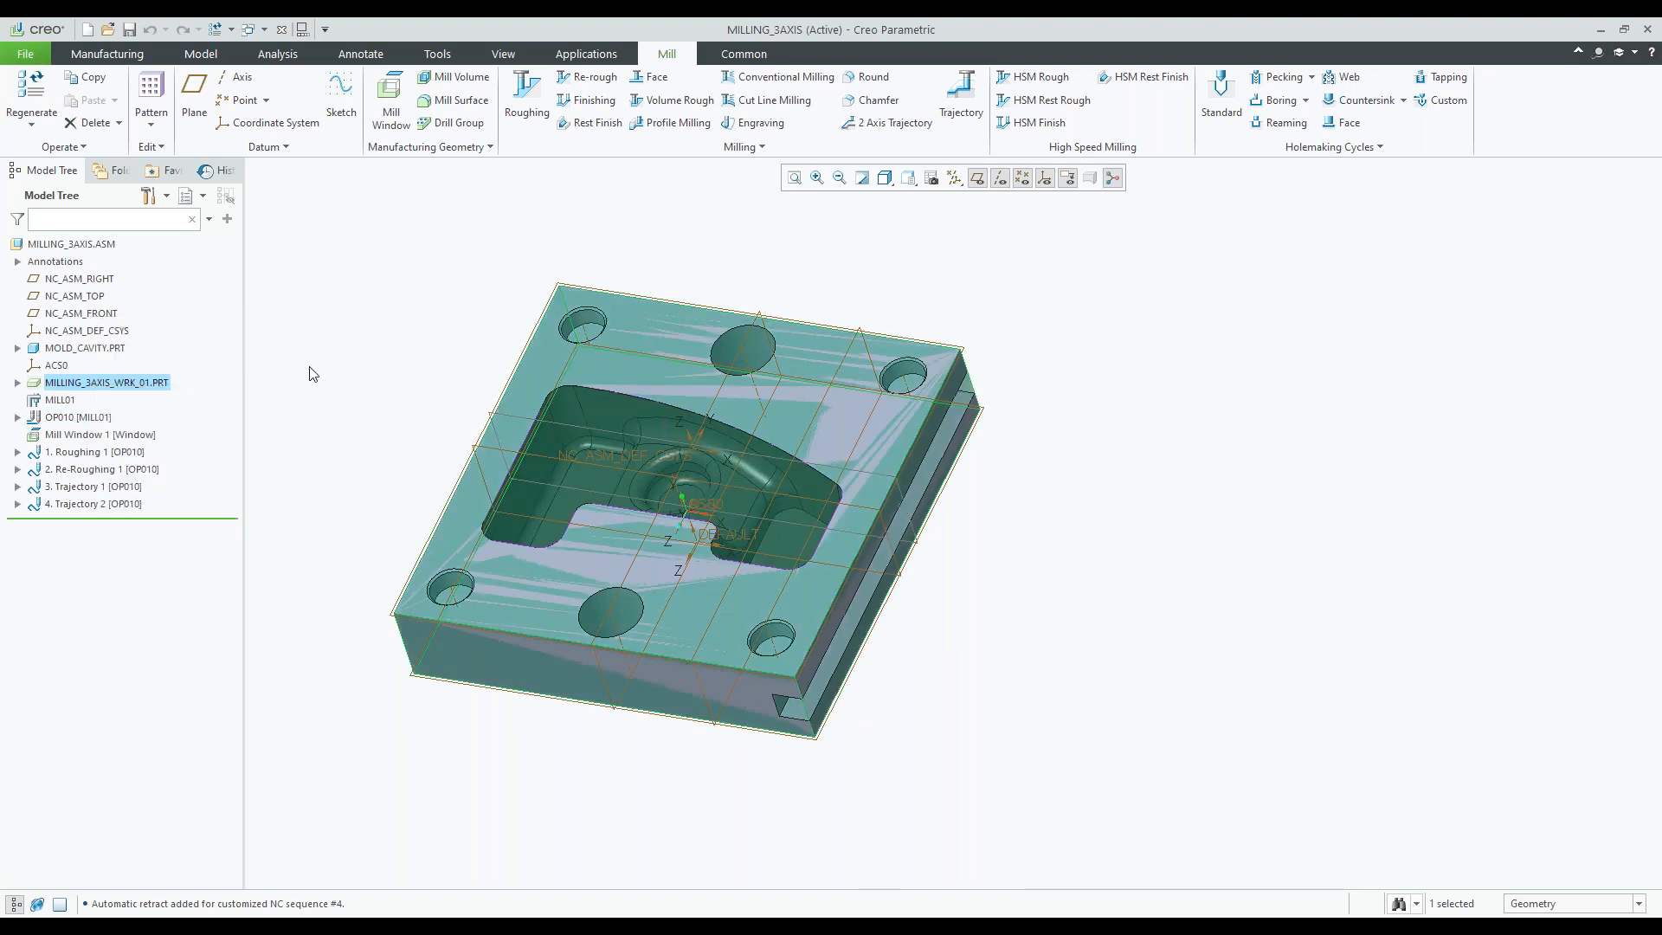
pyautogui.rightClick(95, 422)
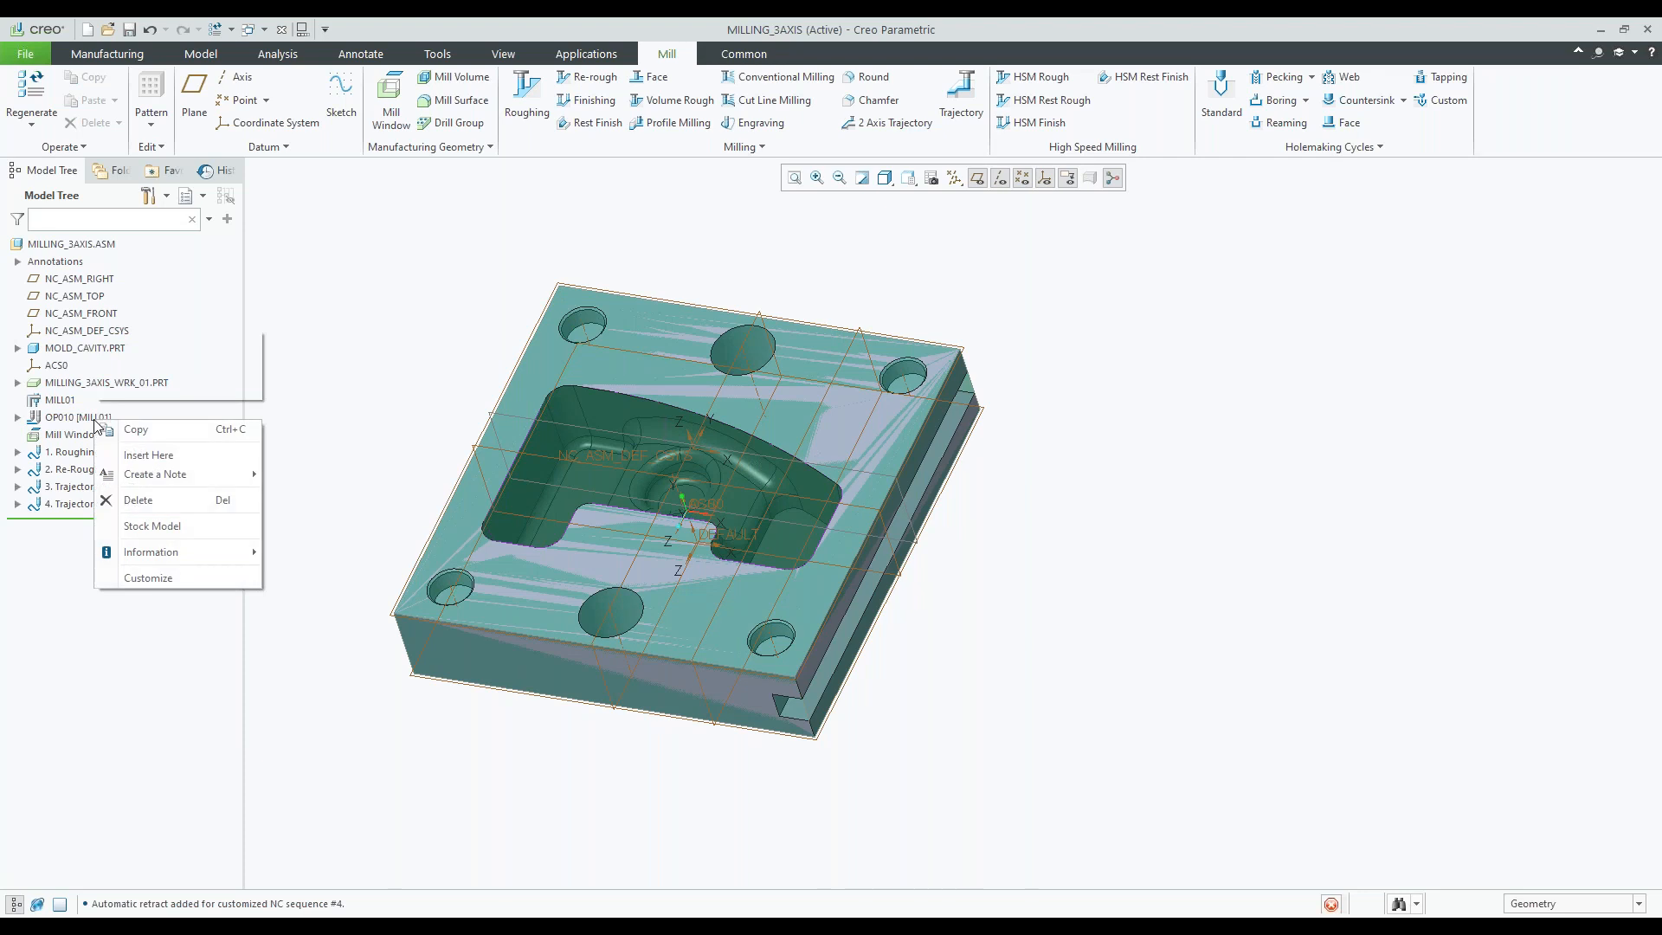
pyautogui.click(126, 386)
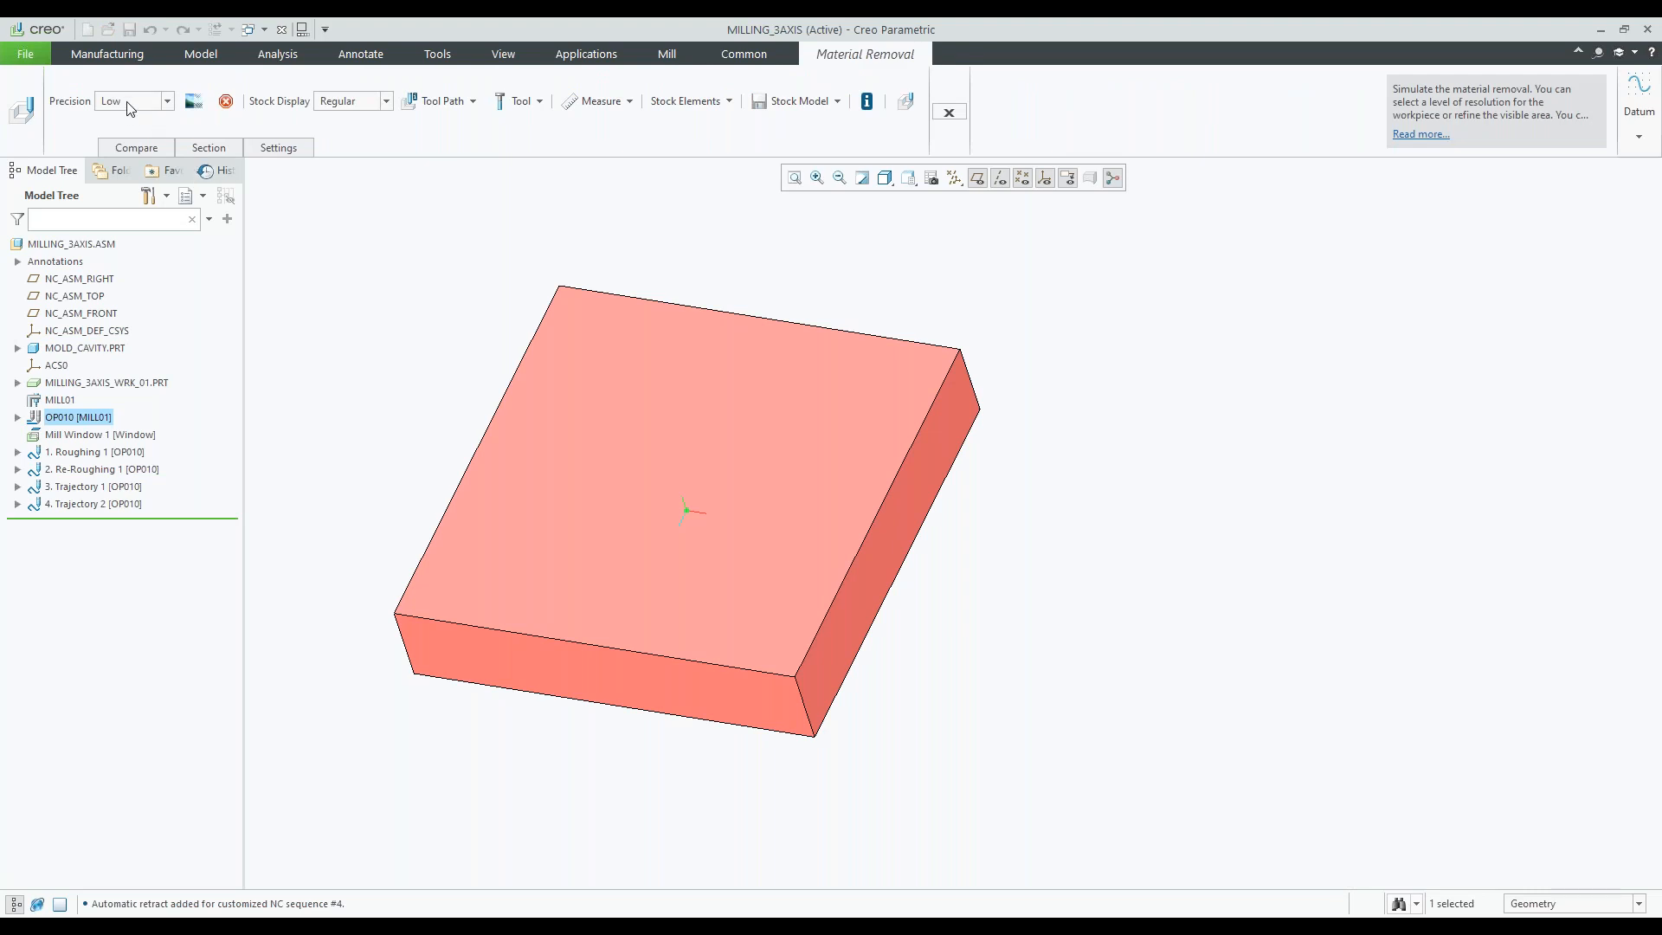
# - Play the material removal simulation of operation OP010 at a faster display speed and look through its view options
pyautogui.click(907, 103)
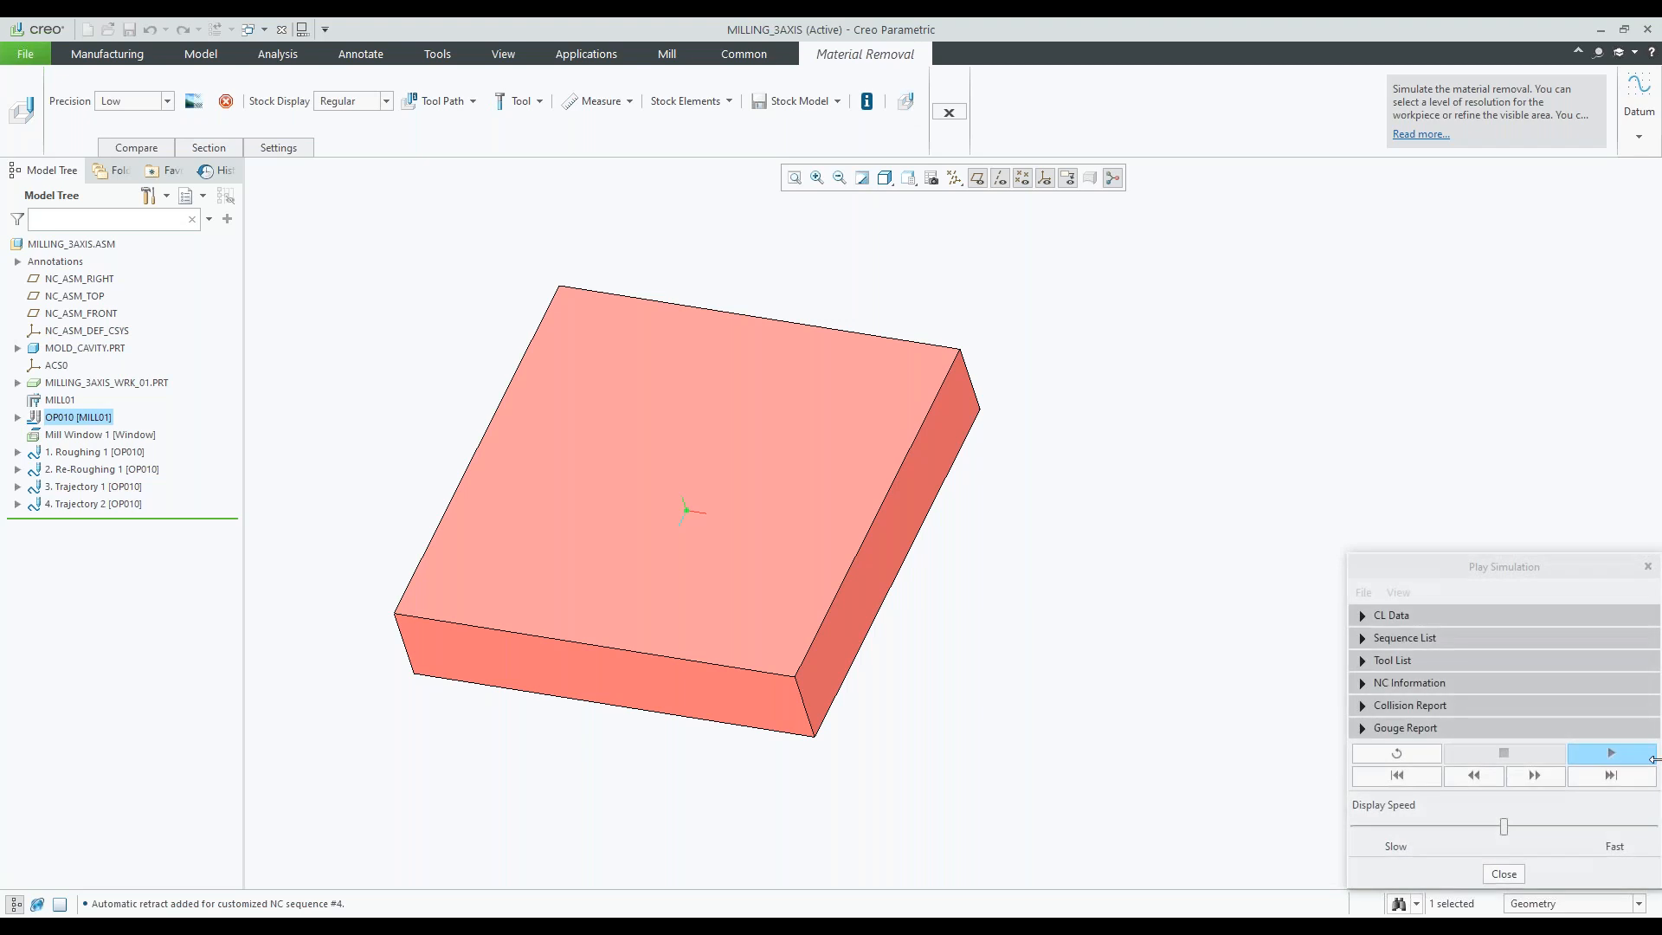
pyautogui.click(1594, 747)
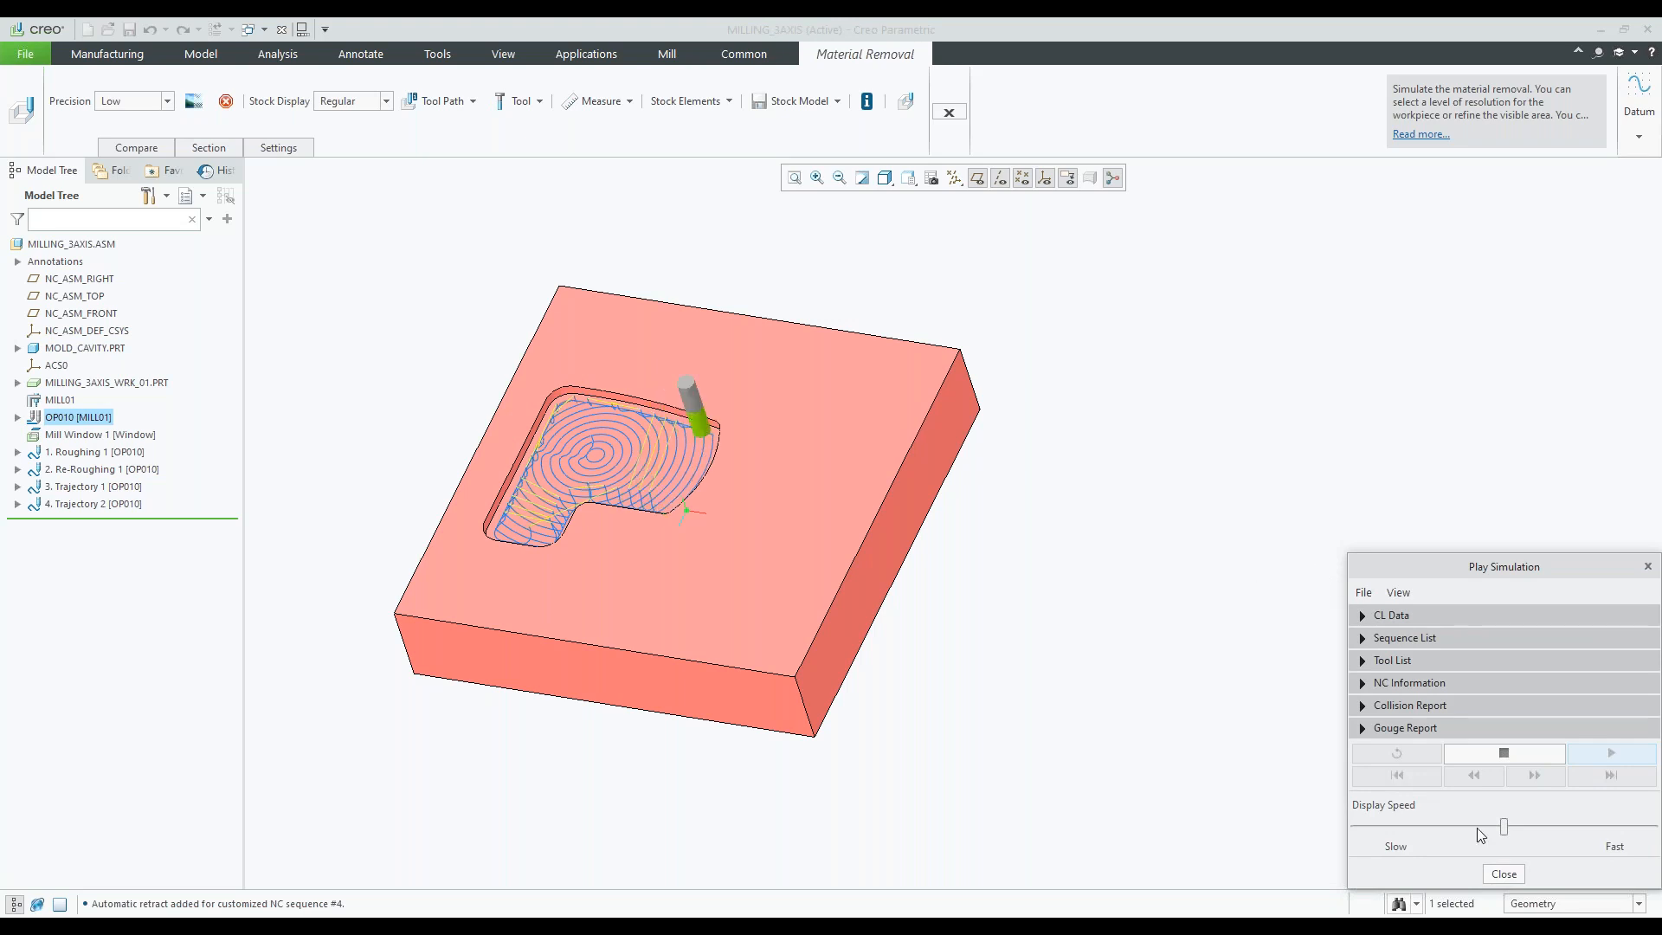
pyautogui.moveTo(1510, 827); pyautogui.dragTo(1601, 823)
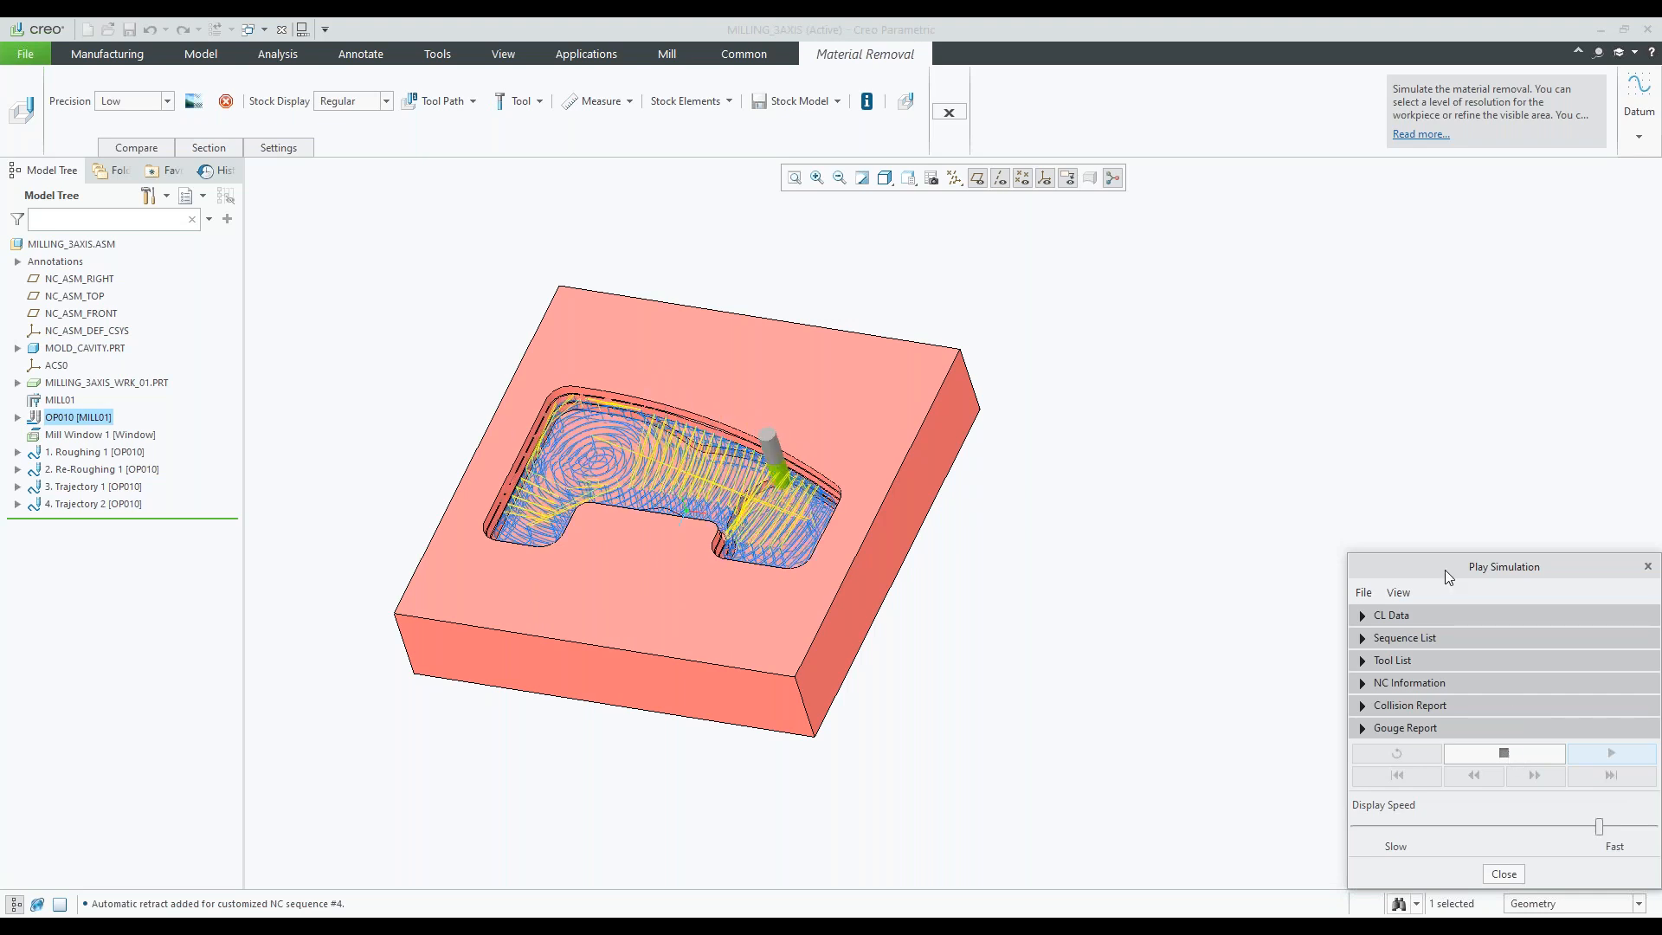
pyautogui.click(1399, 595)
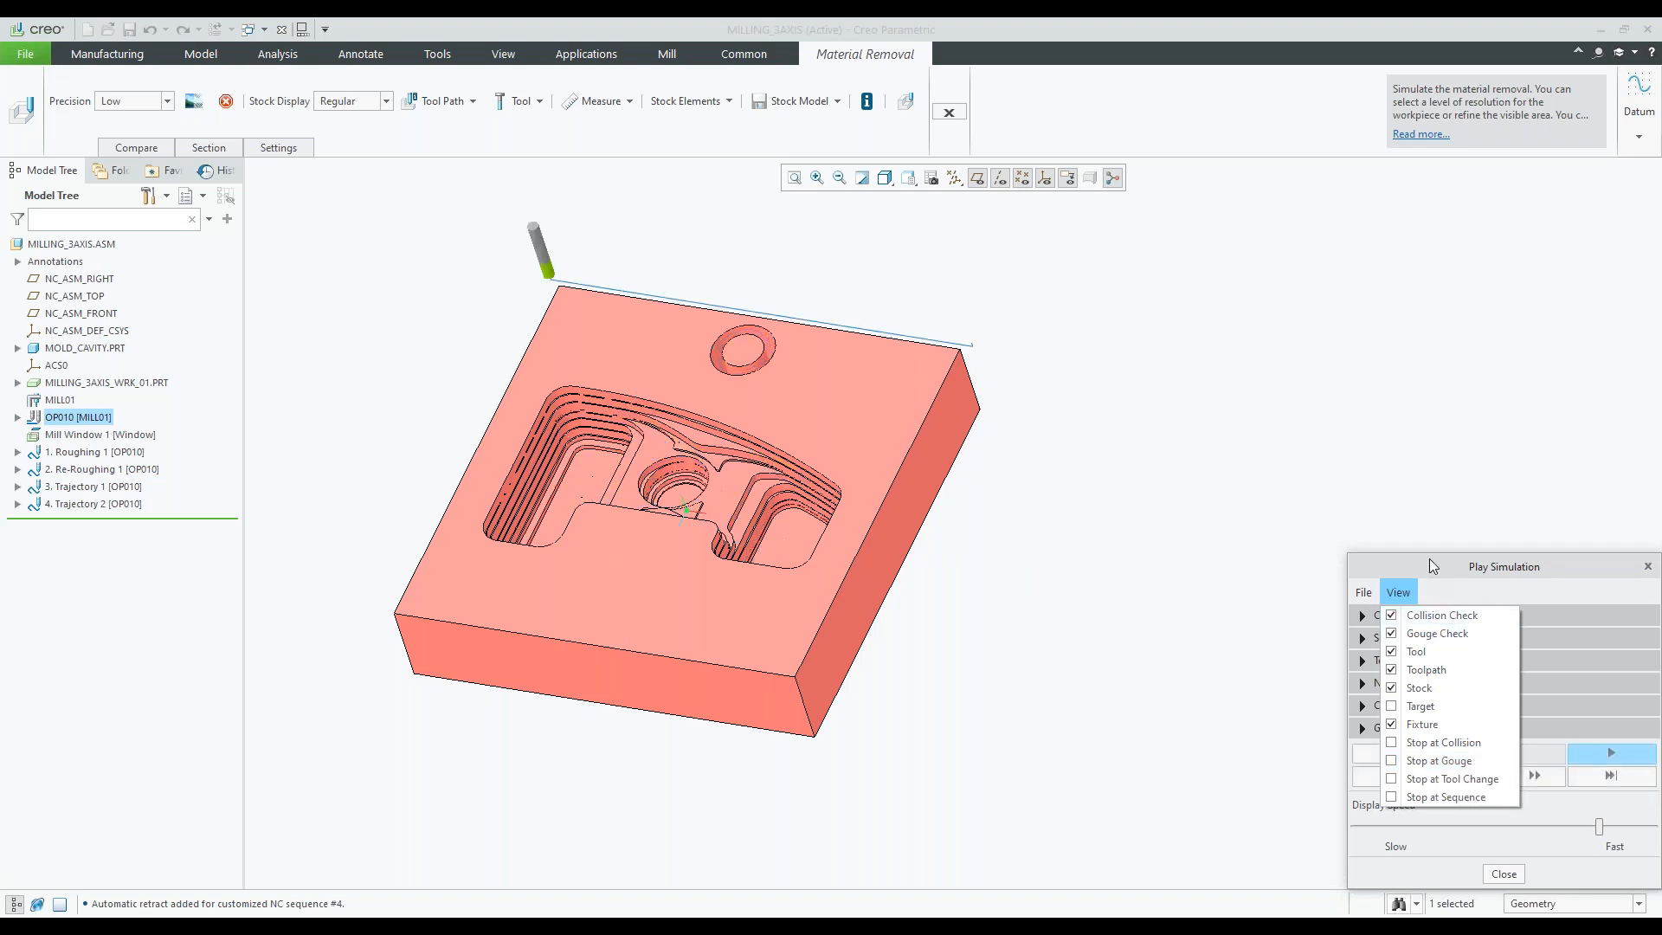
pyautogui.click(773, 398)
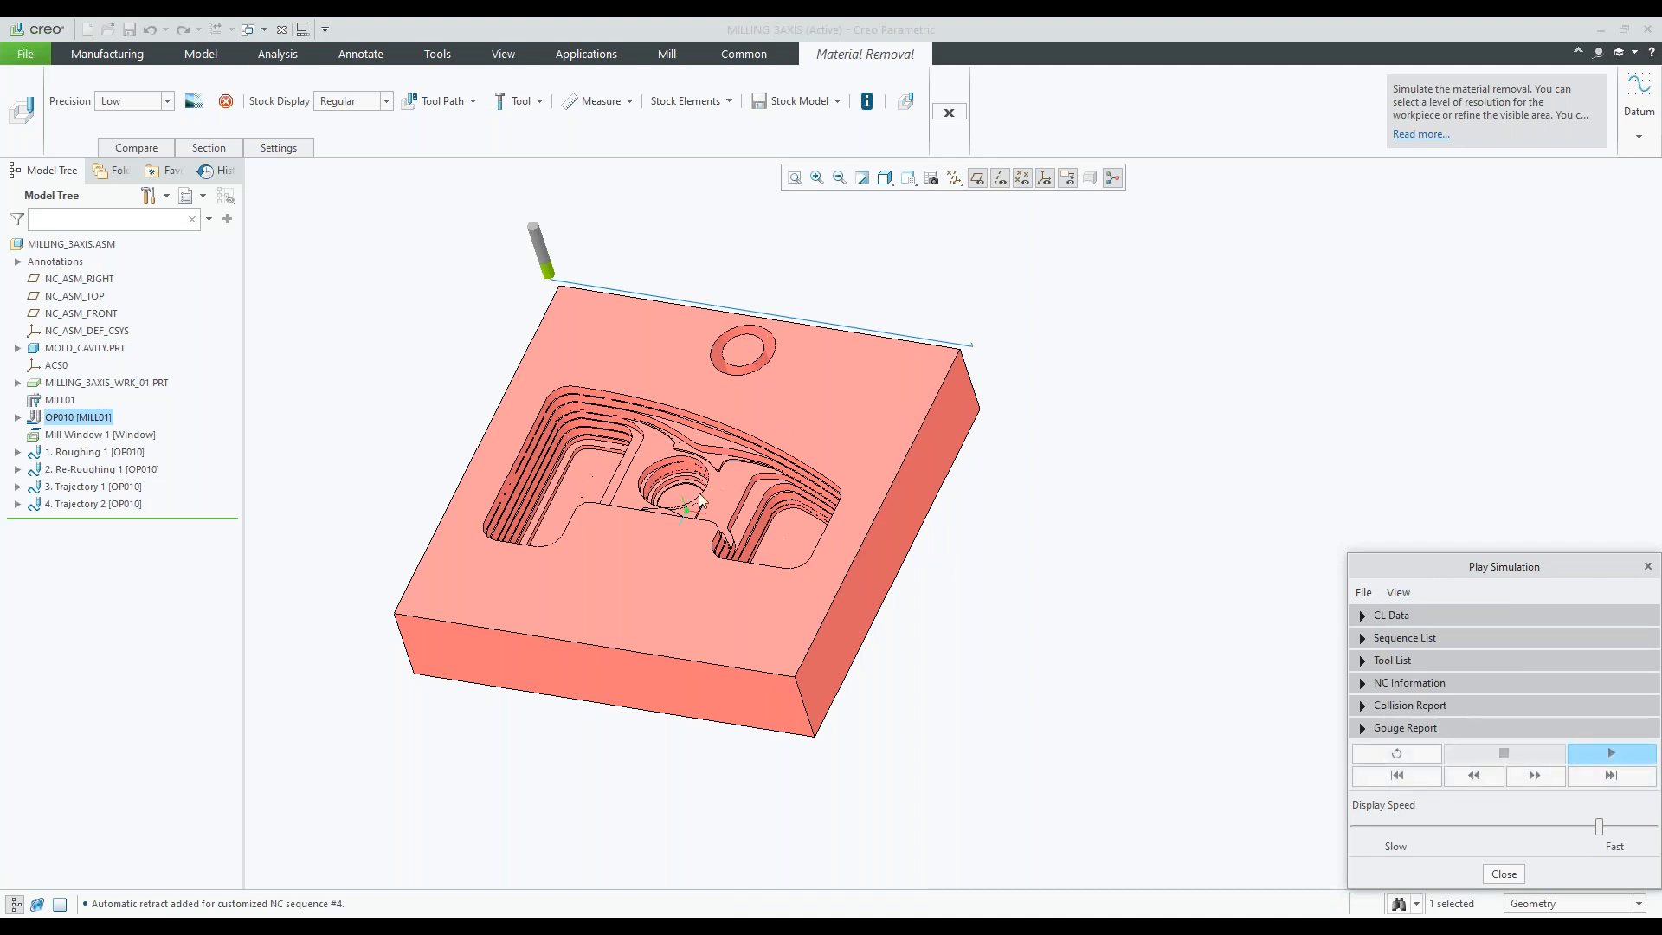
# - Examine the simulated stock's cavity, milled hole and far edge from several angles, and close the material removal simulation
pyautogui.scroll(4, 700, 499)
pyautogui.scroll(2, 700, 499)
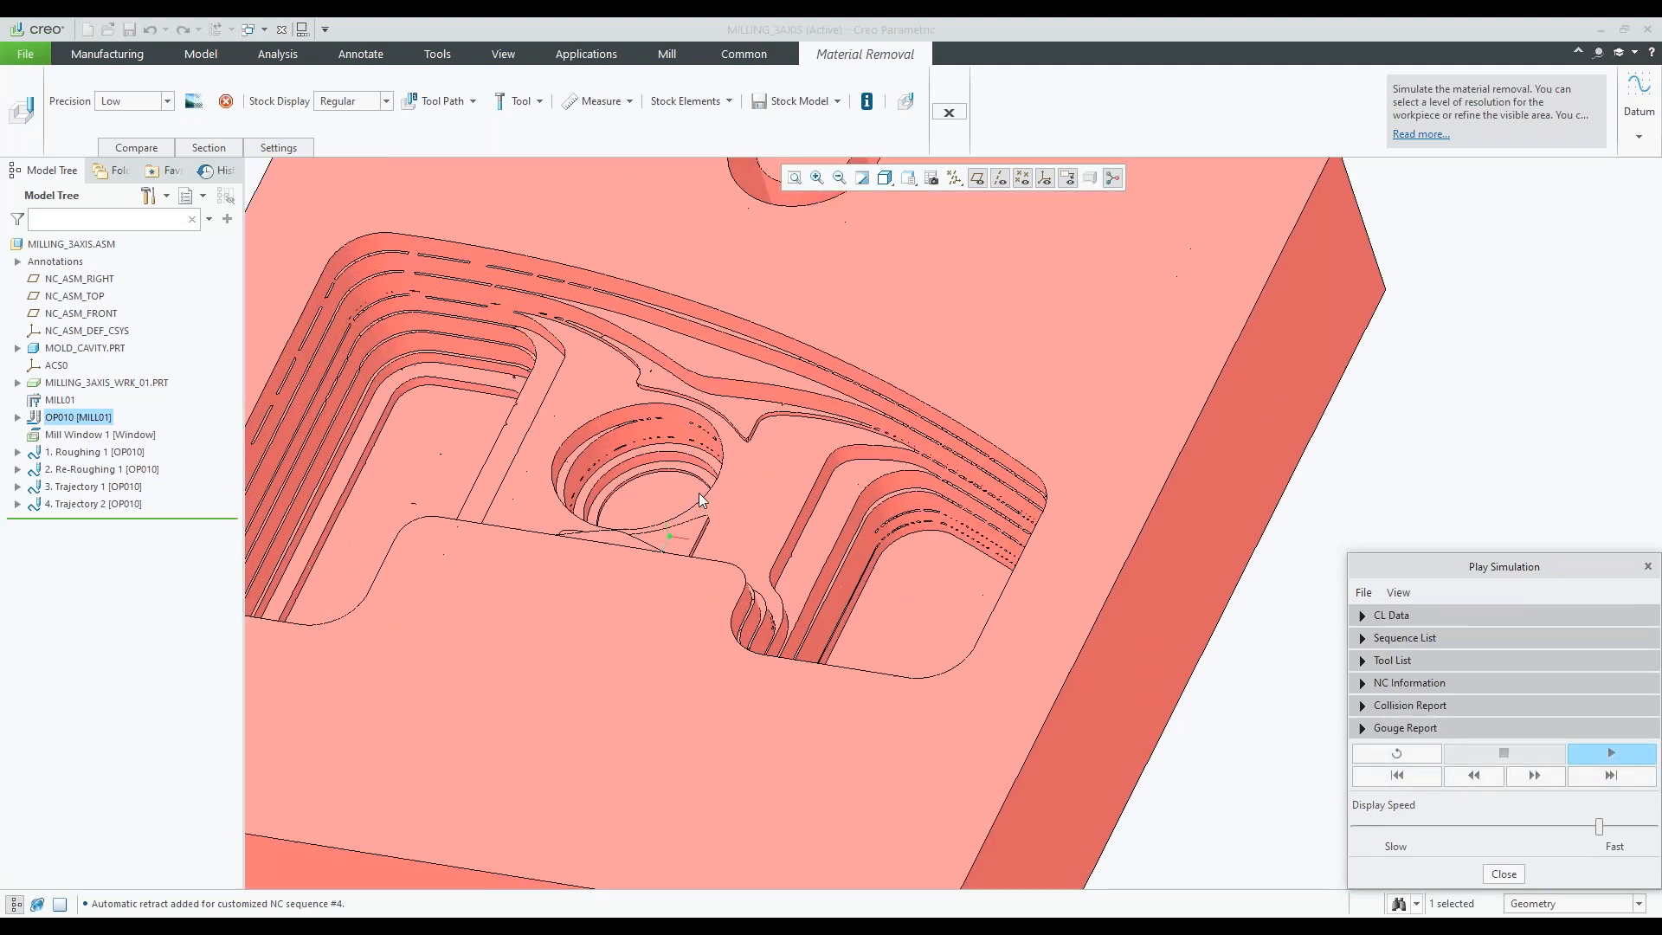
pyautogui.moveTo(699, 500); pyautogui.dragTo(754, 514, button='middle')
pyautogui.scroll(-5, 749, 506)
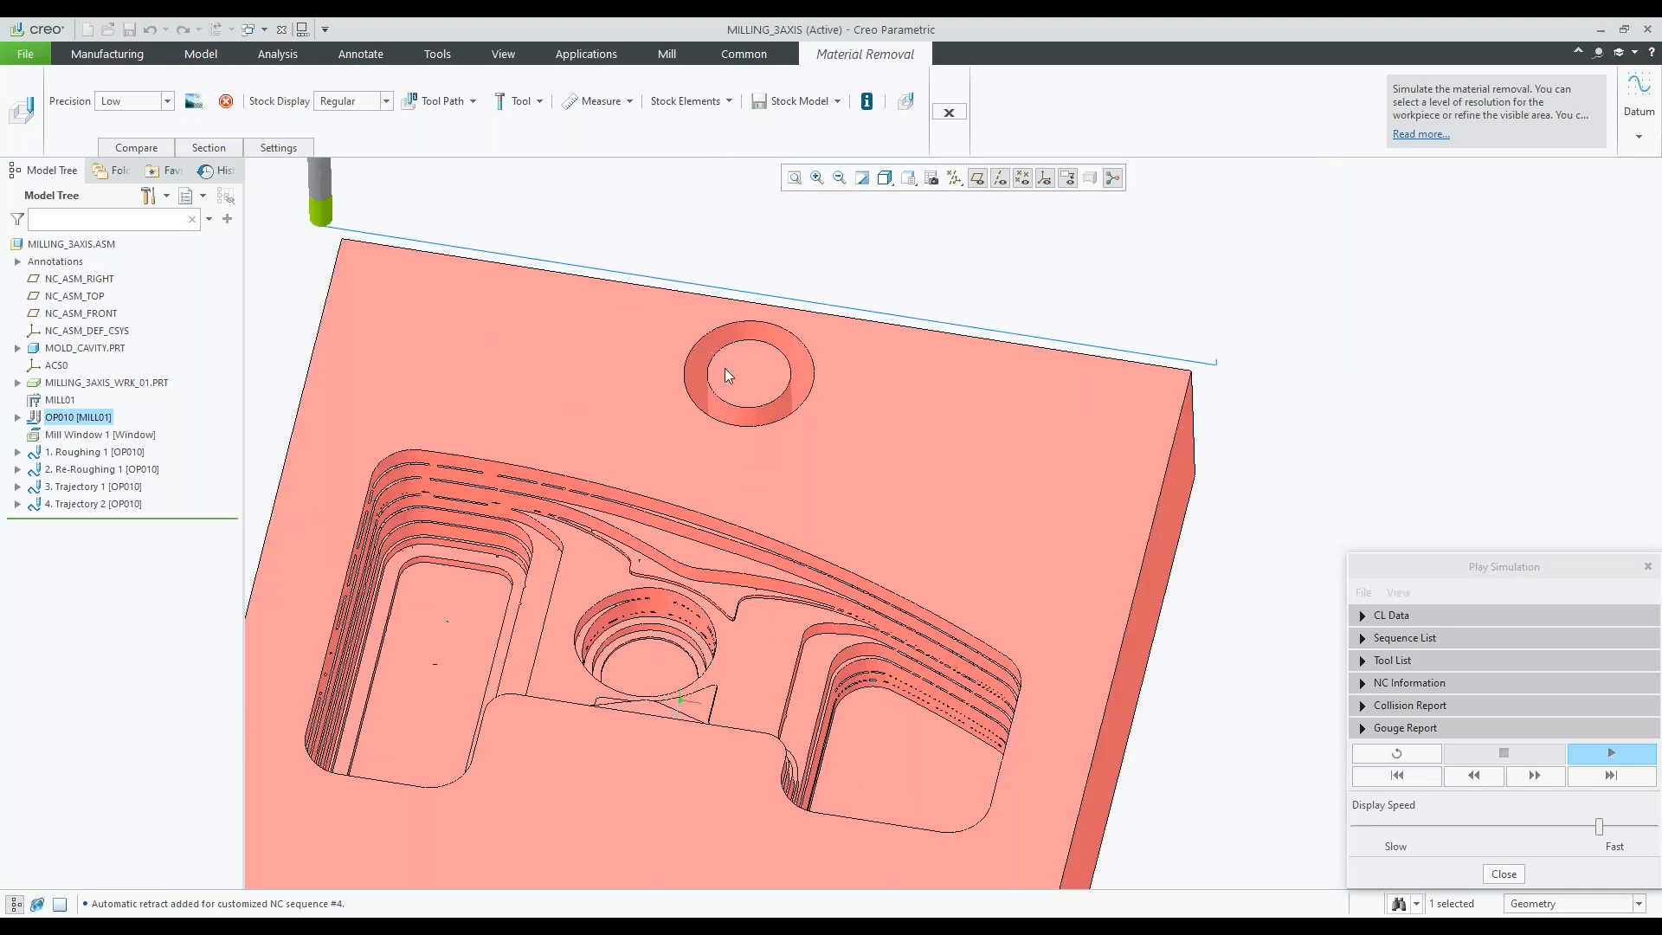
pyautogui.moveTo(729, 376); pyautogui.dragTo(723, 392, button='middle')
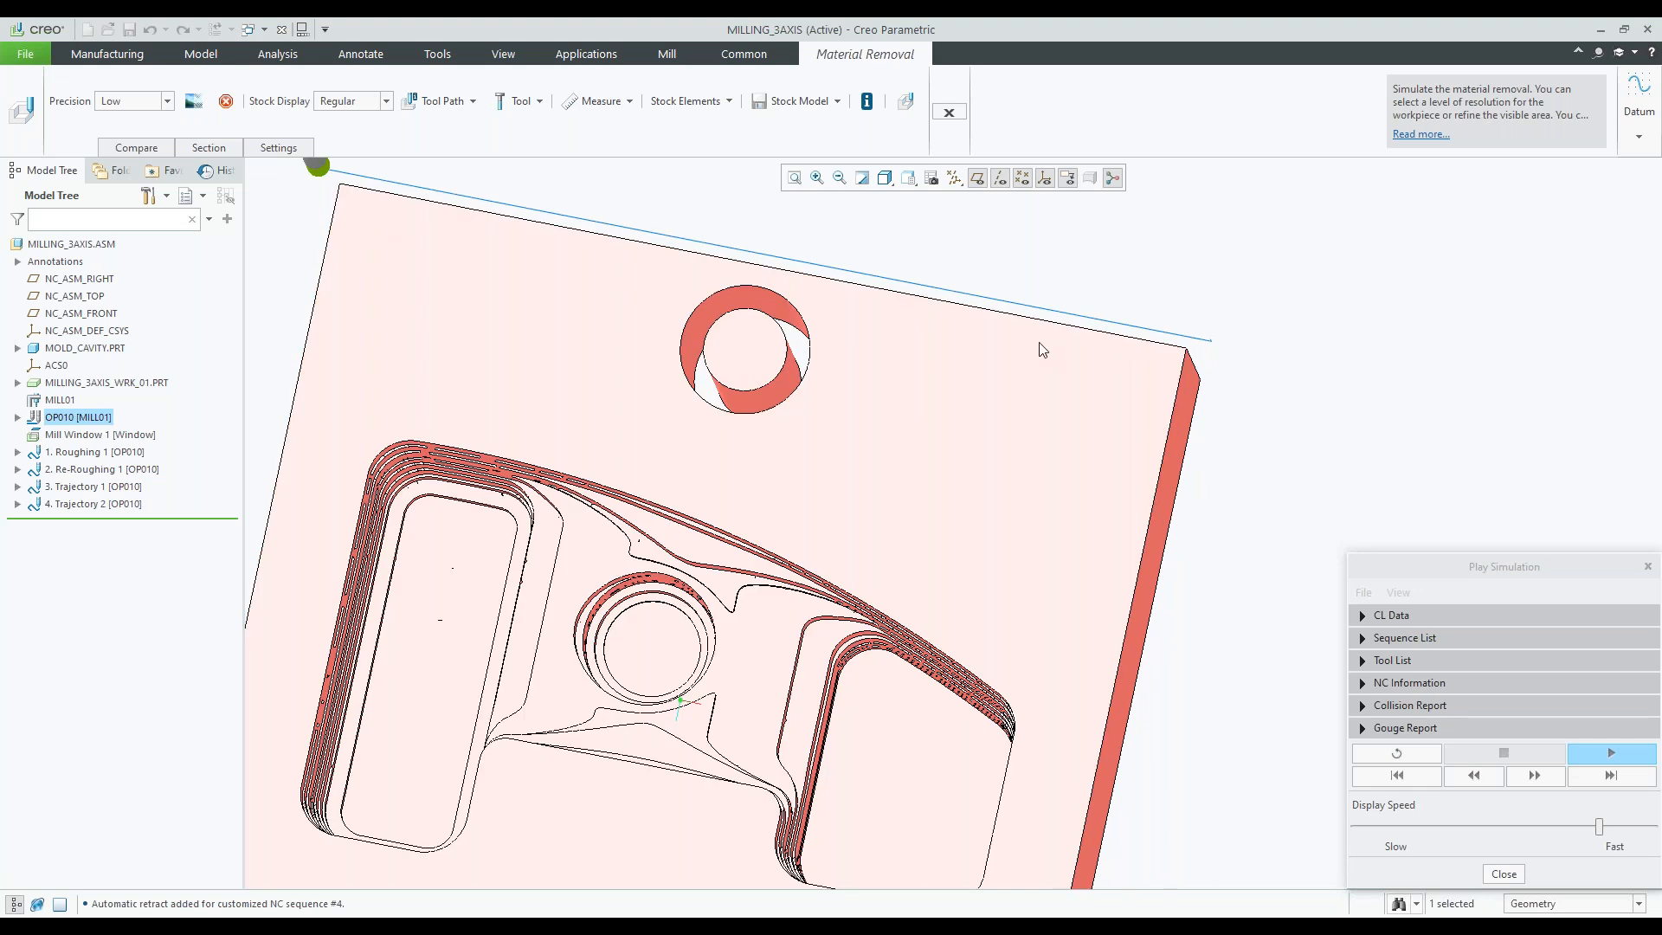
pyautogui.scroll(-3, 1043, 349)
pyautogui.moveTo(961, 412); pyautogui.dragTo(955, 362, button='middle')
pyautogui.scroll(3, 883, 452)
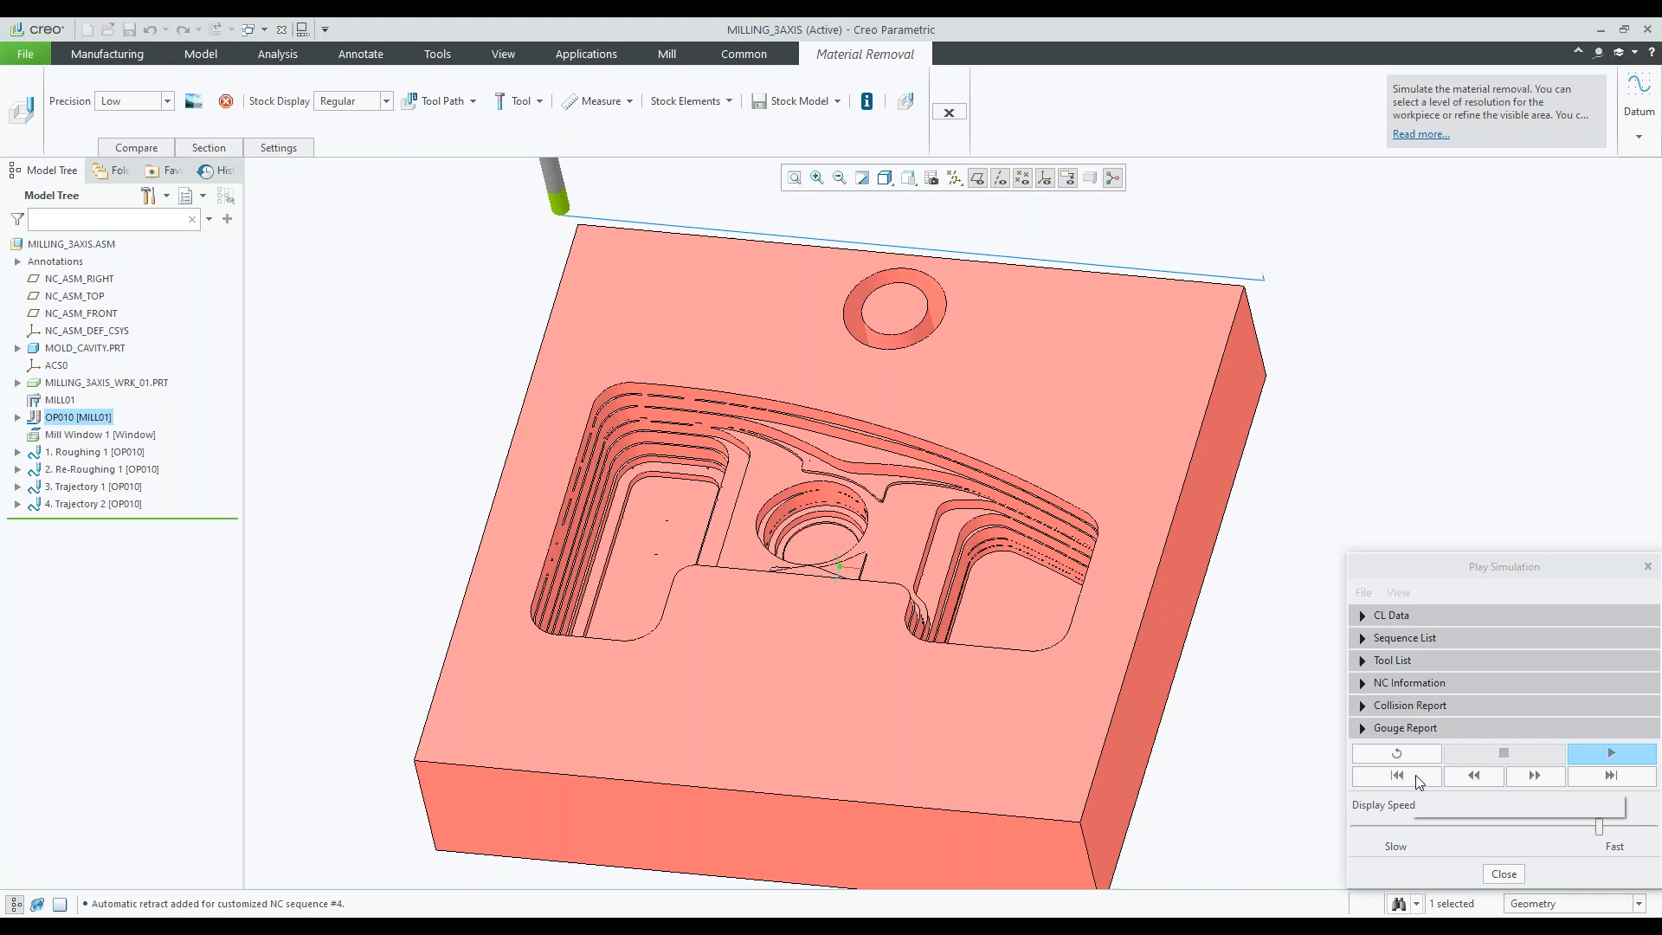
pyautogui.click(1503, 875)
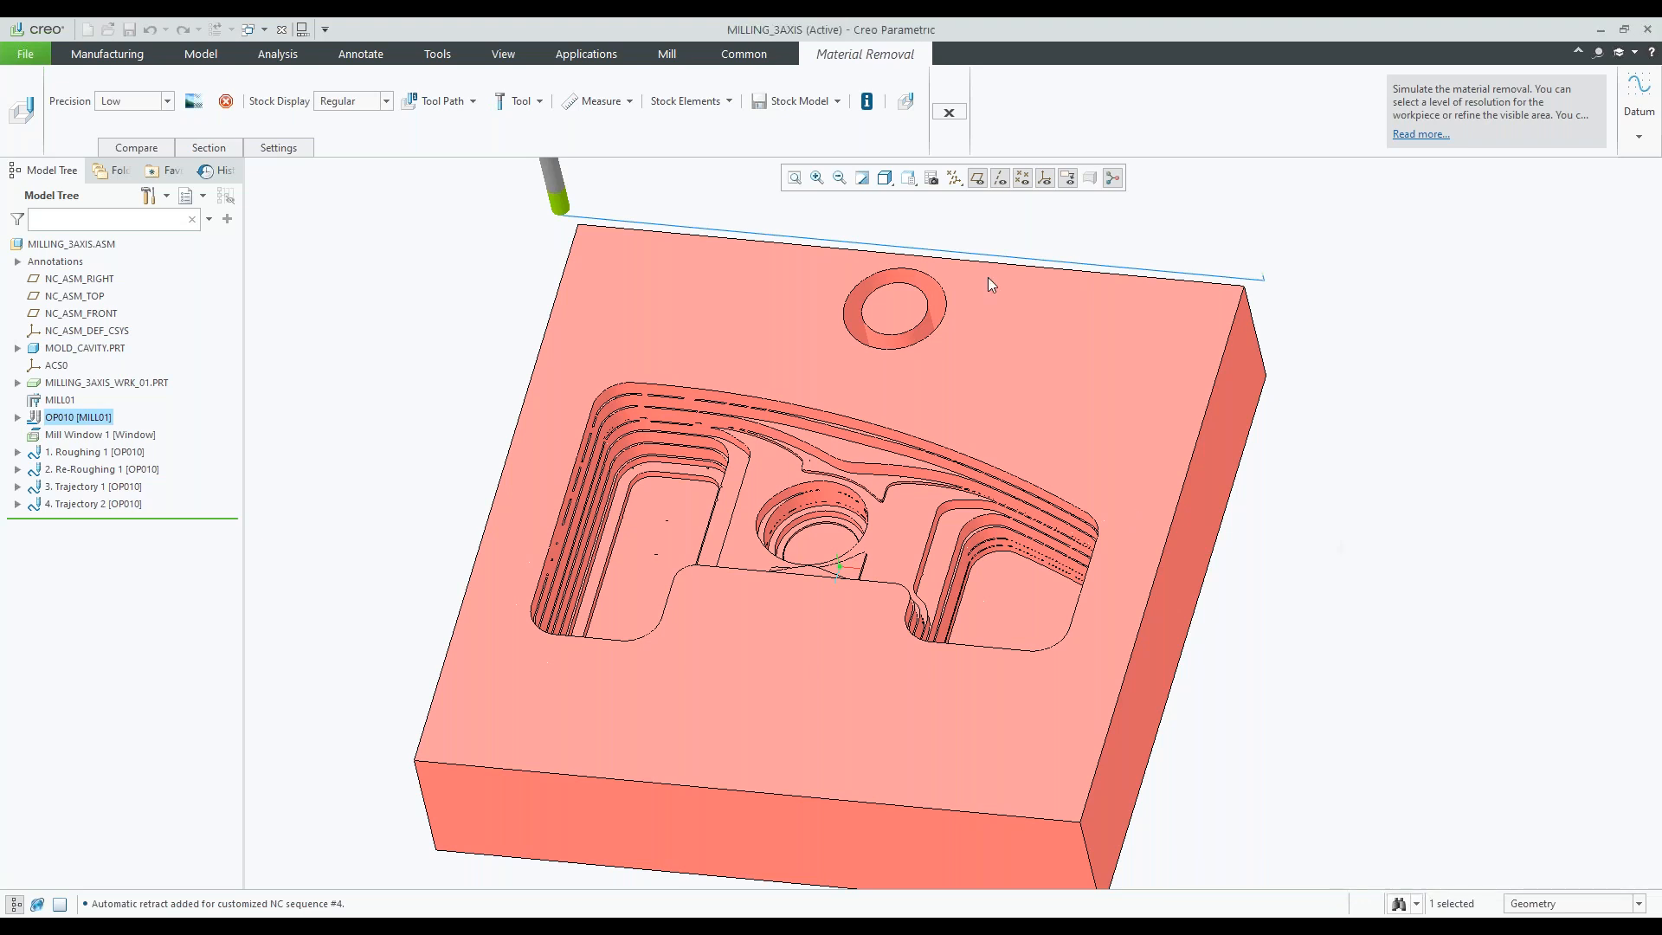
pyautogui.click(949, 111)
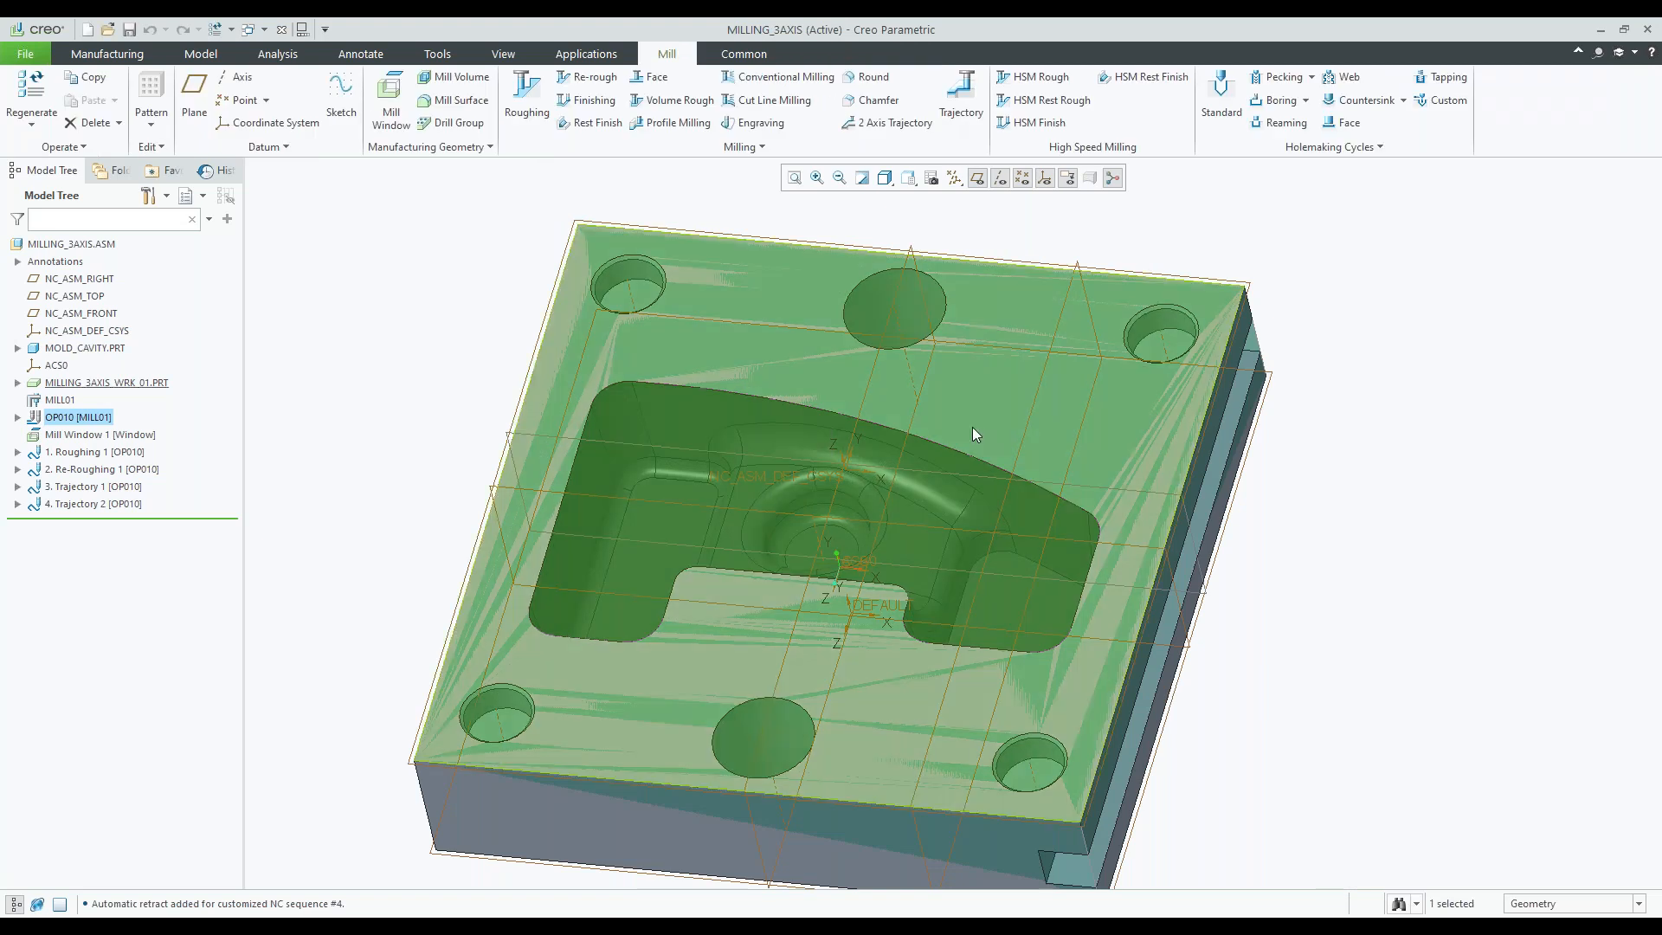
# - Switch from the milling assembly to the open manufacturing assembly TURN.ASM
pyautogui.moveTo(973, 428); pyautogui.dragTo(957, 413, button='middle')
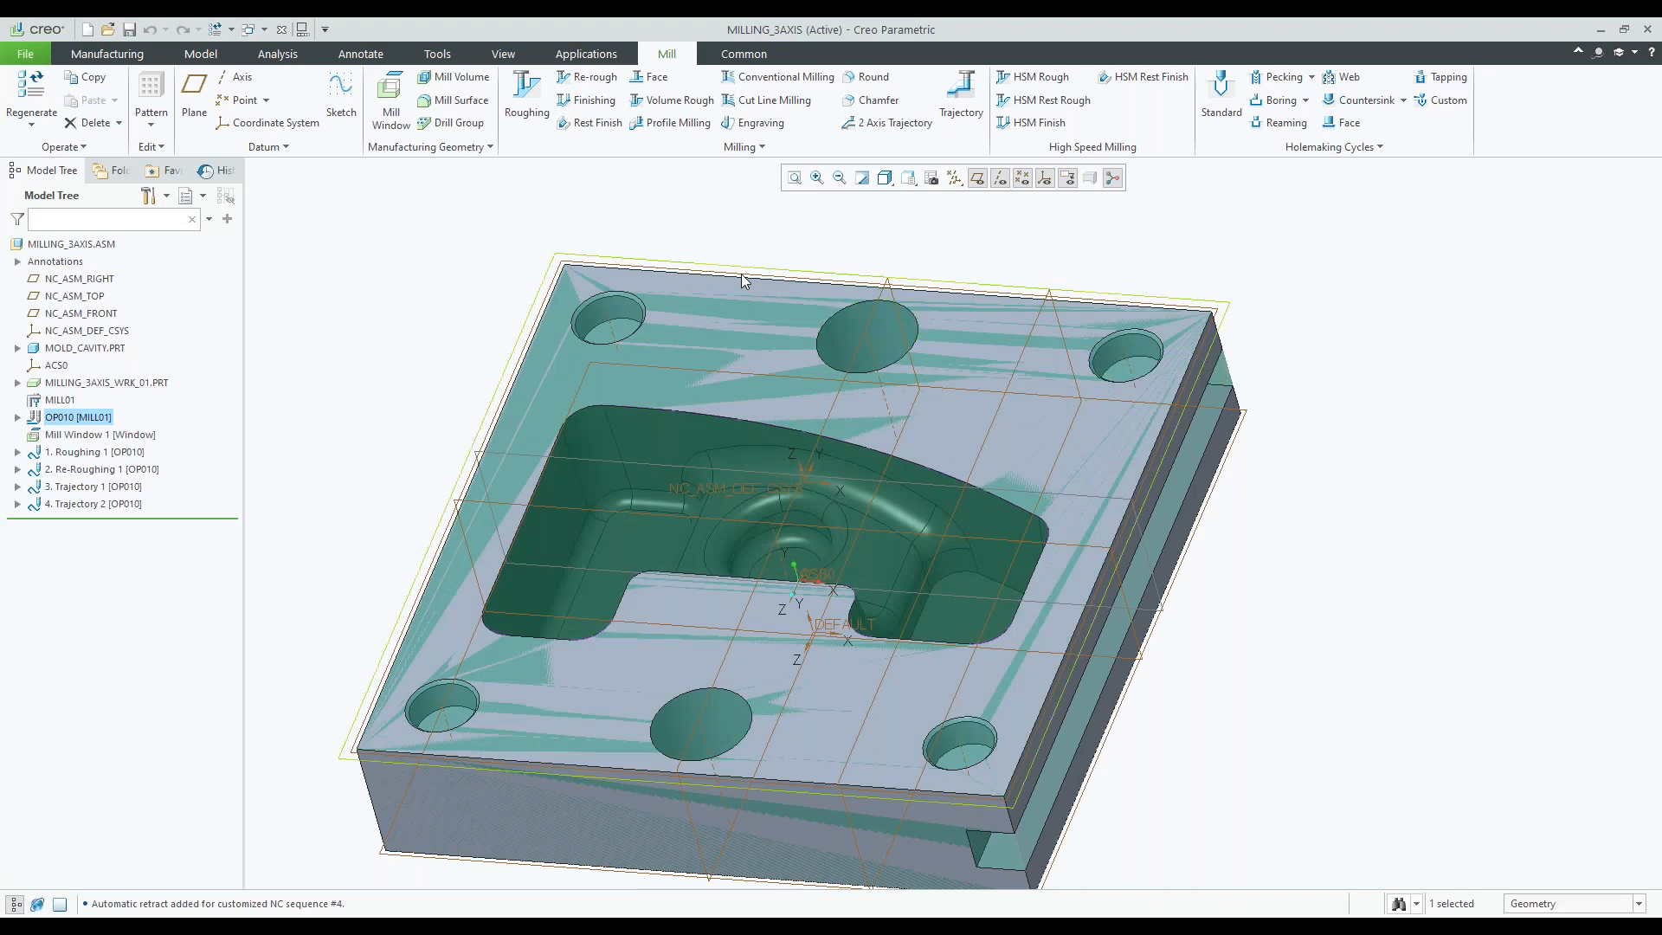
pyautogui.click(251, 29)
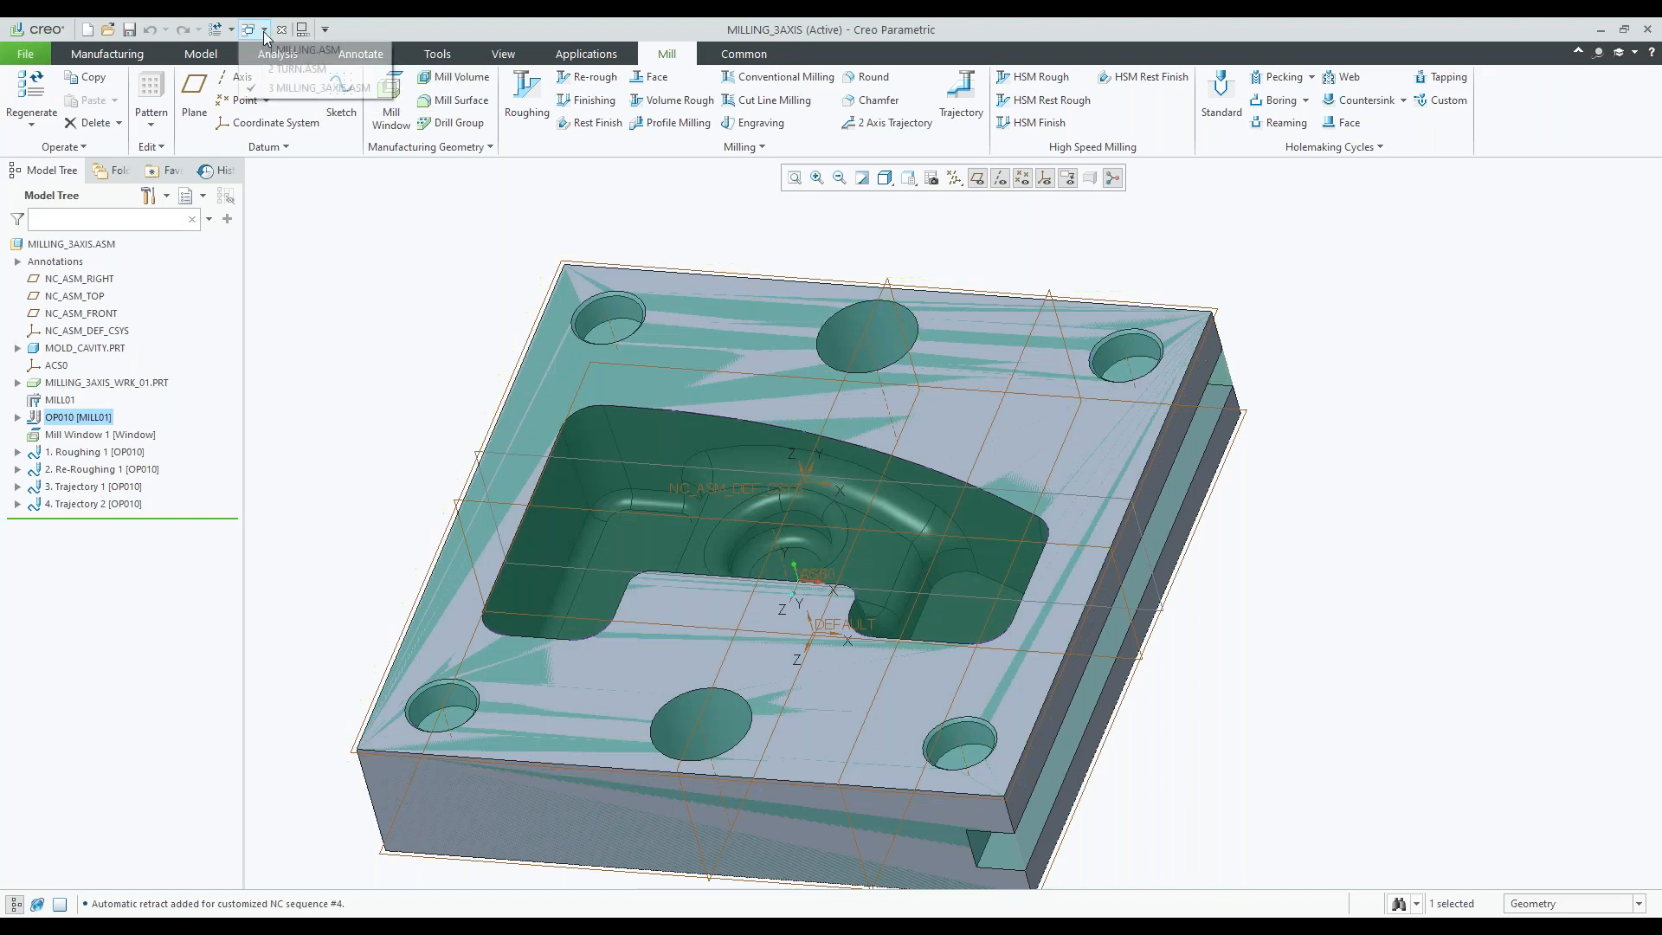
pyautogui.click(301, 71)
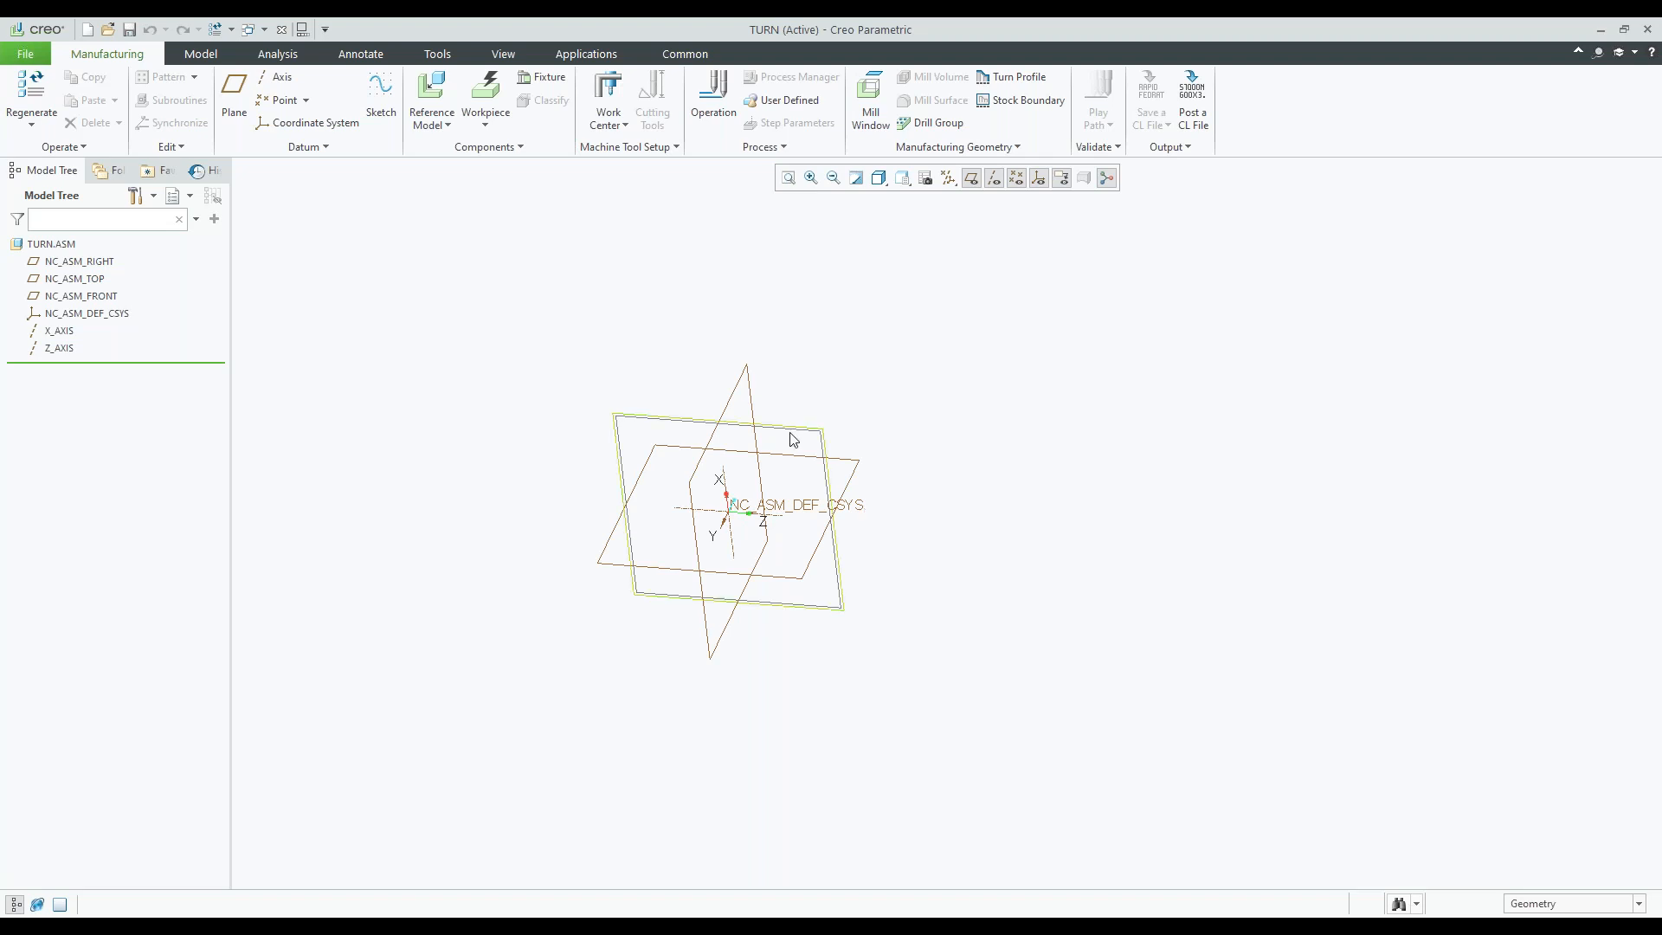
# - Insert turn-part.prt into the turning assembly as the reference model
pyautogui.click(444, 105)
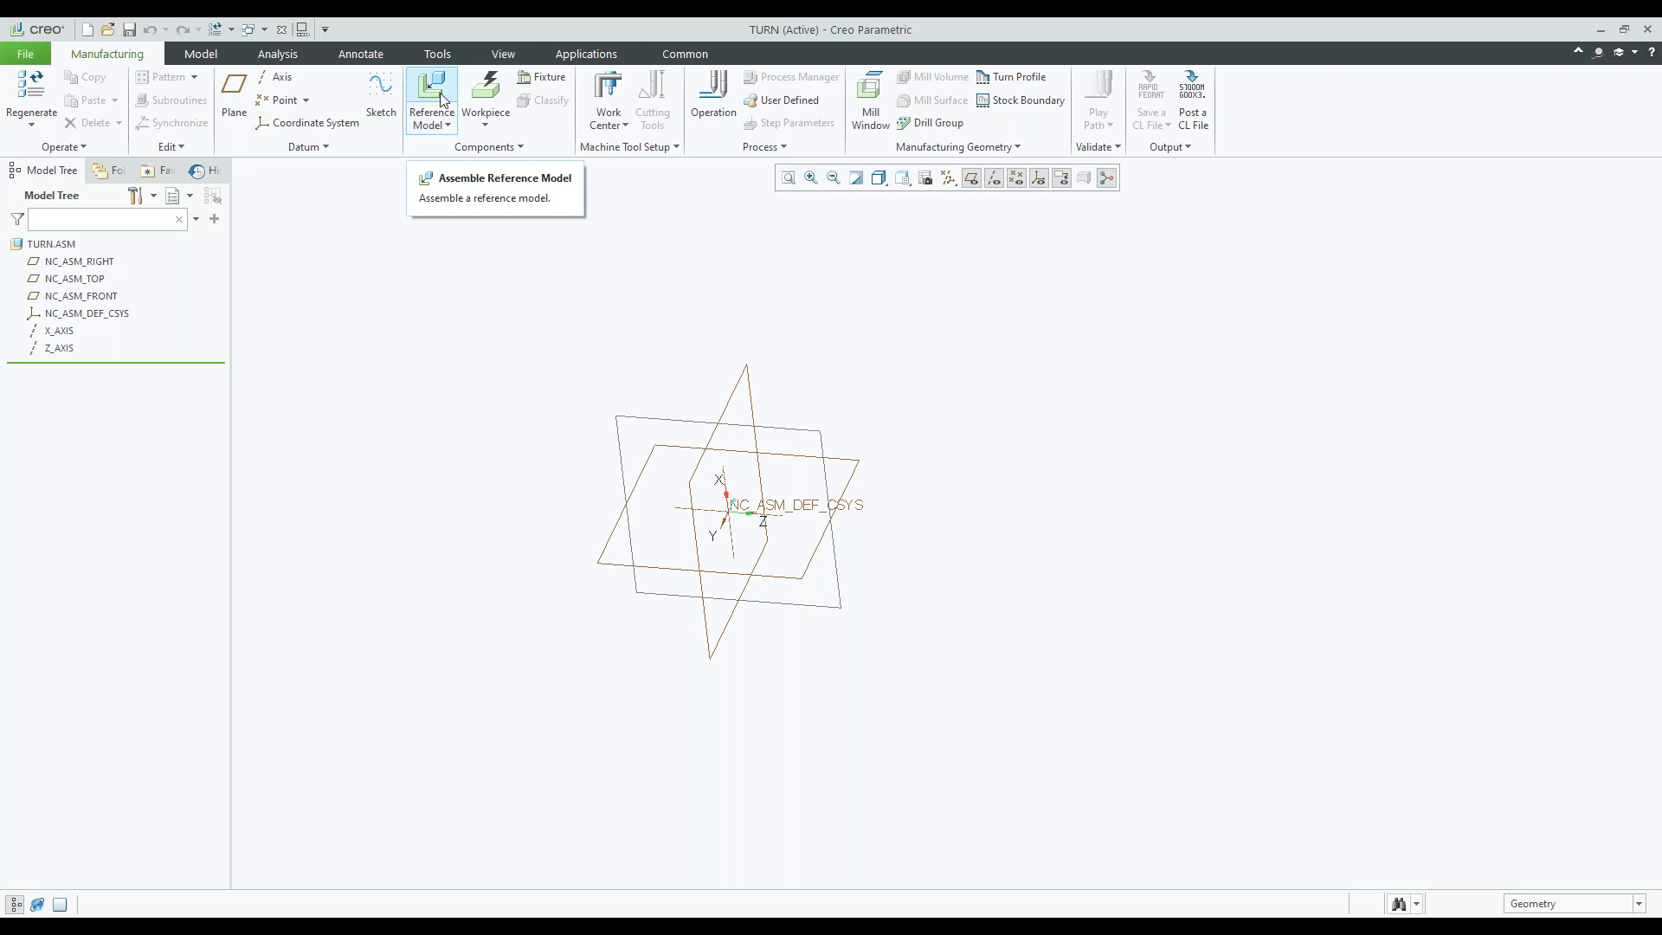
pyautogui.click(444, 106)
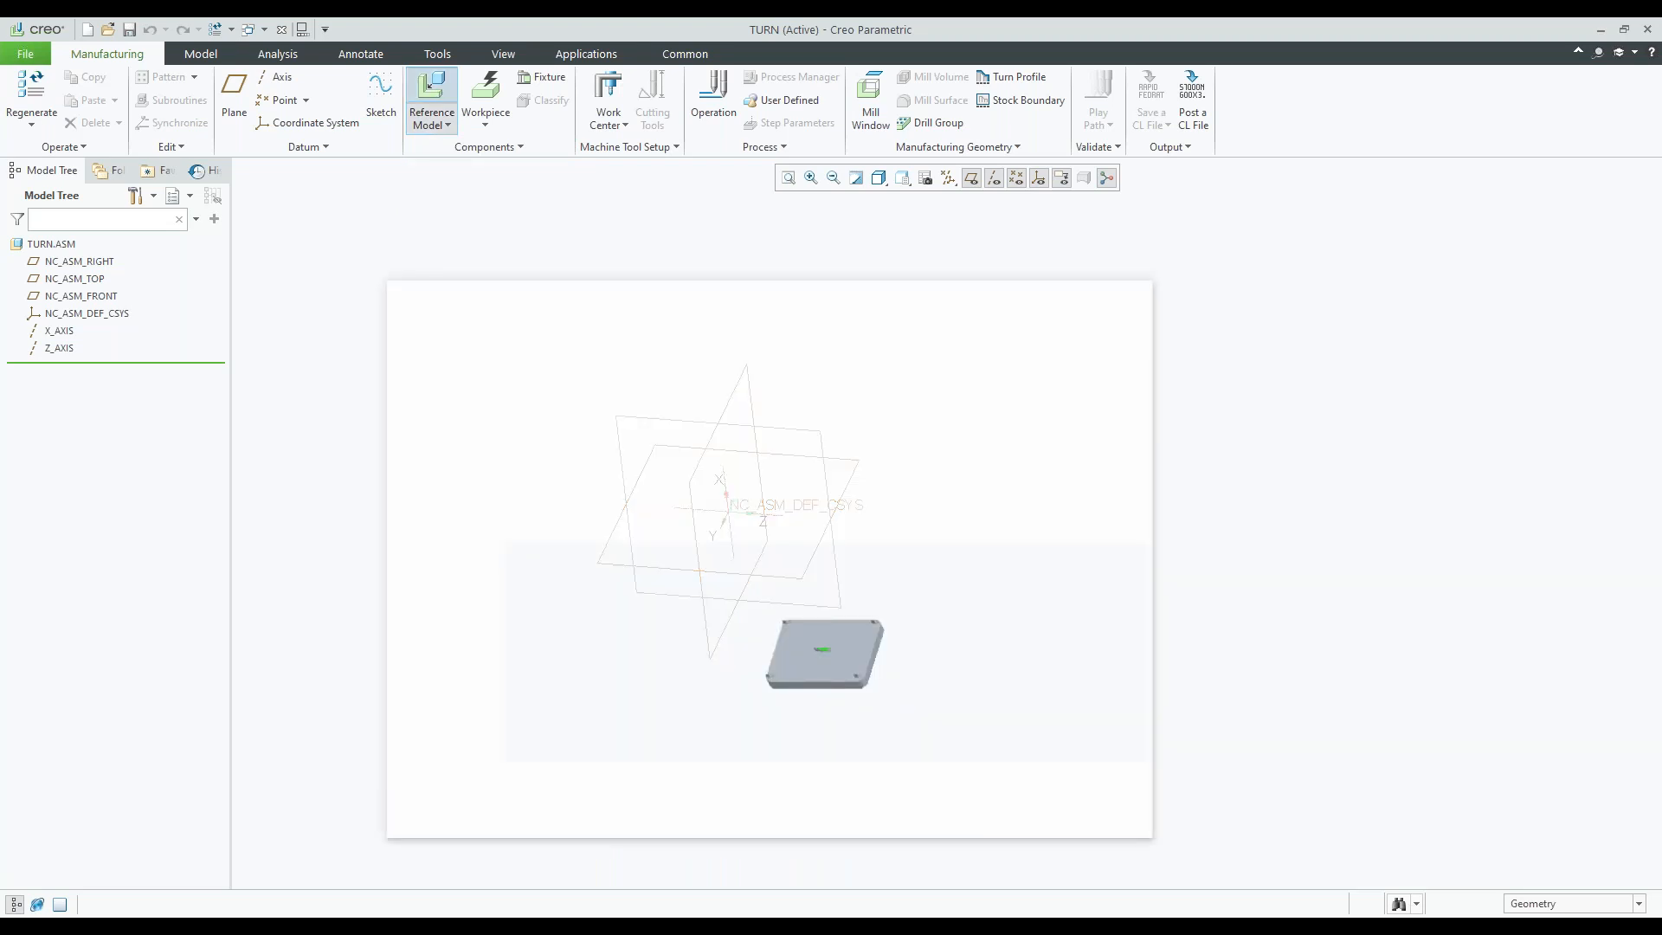
pyautogui.click(558, 431)
pyautogui.click(1011, 830)
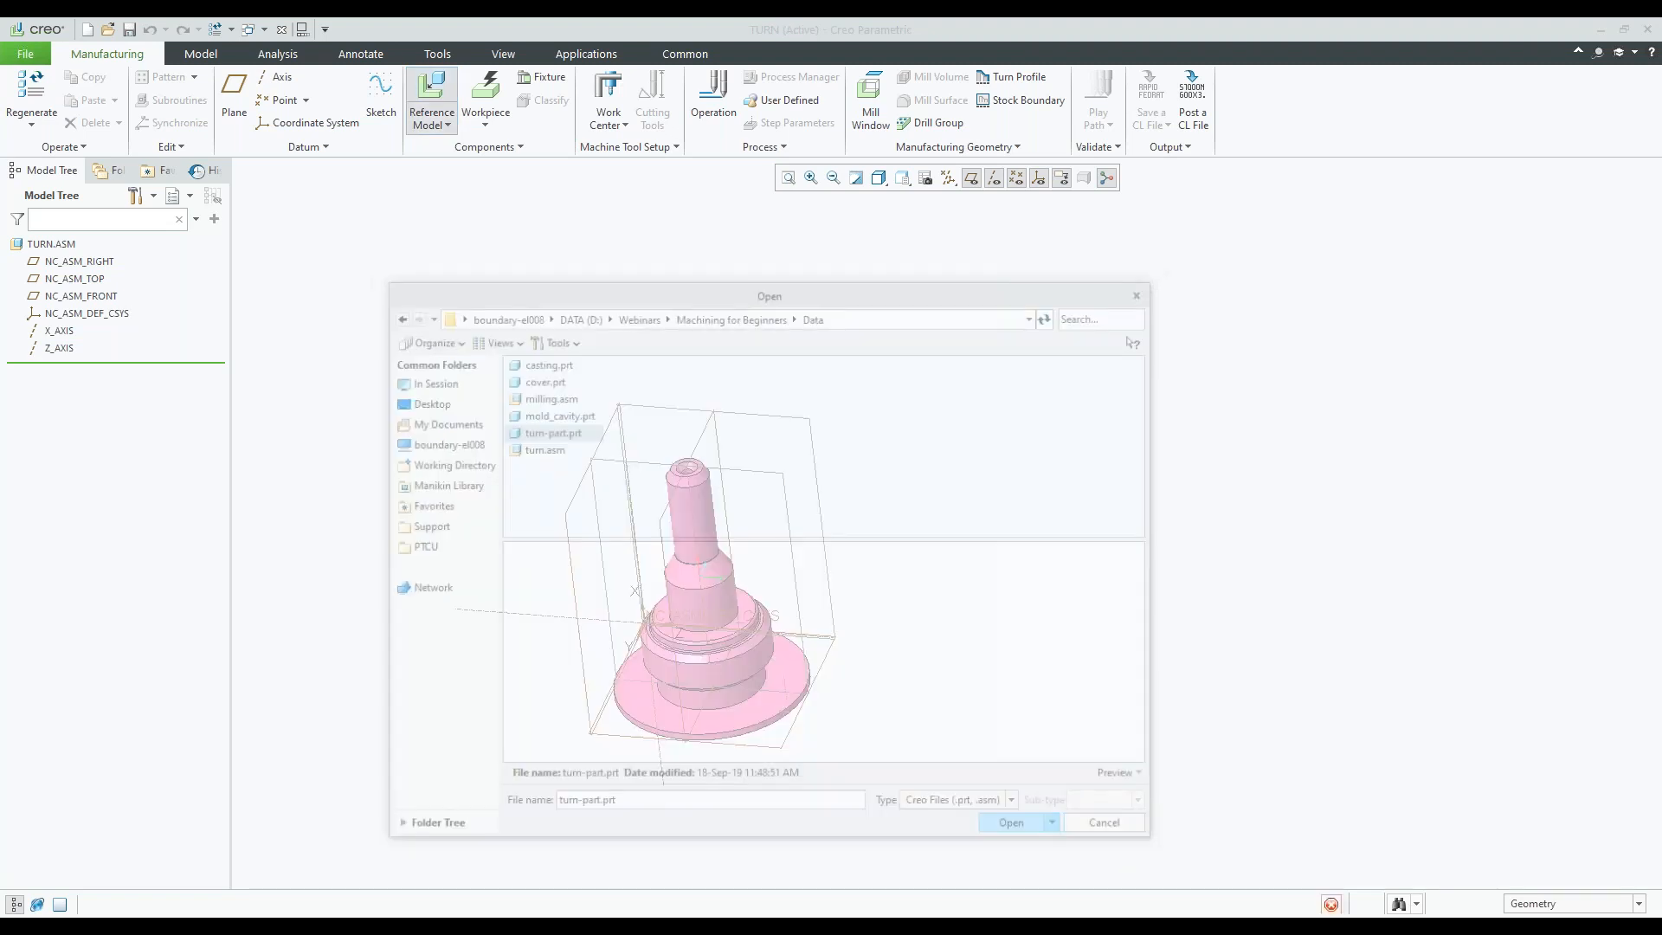
# - Move the turned part clear of the assembly datums and constrain its centre axis coincident with Z_AXIS
pyautogui.scroll(1, 734, 505)
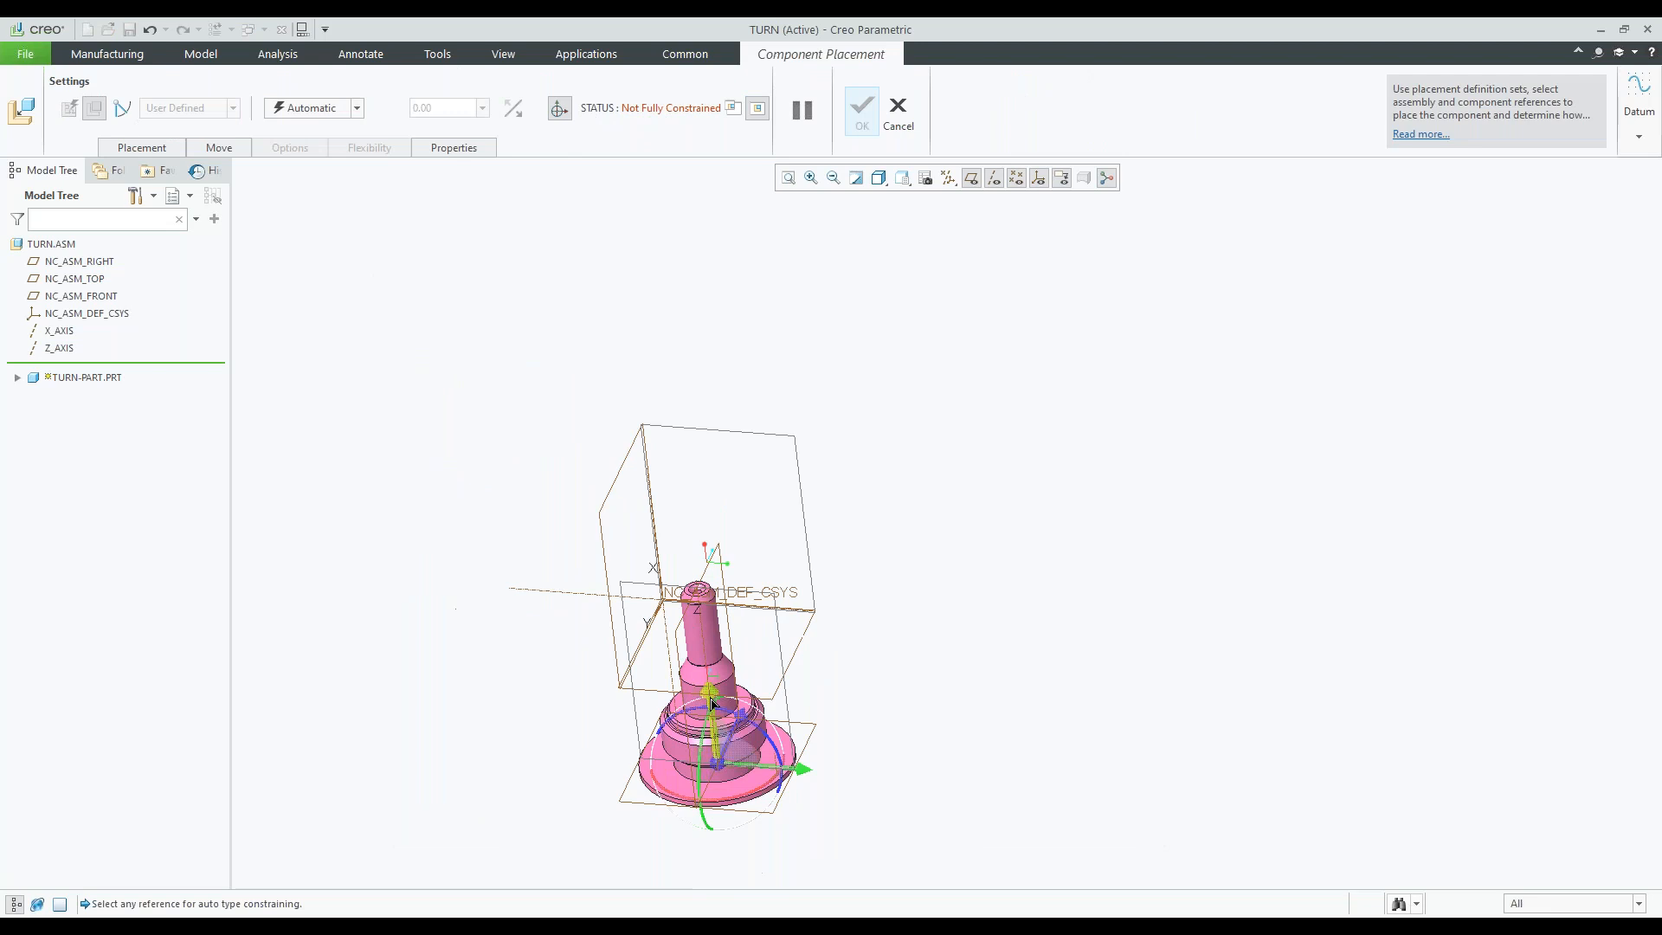
pyautogui.keyDown('ctrl'); pyautogui.keyDown('alt'); pyautogui.moveTo(714, 701); pyautogui.dragTo(543, 709, button='right'); pyautogui.keyUp('alt'); pyautogui.keyUp('ctrl')
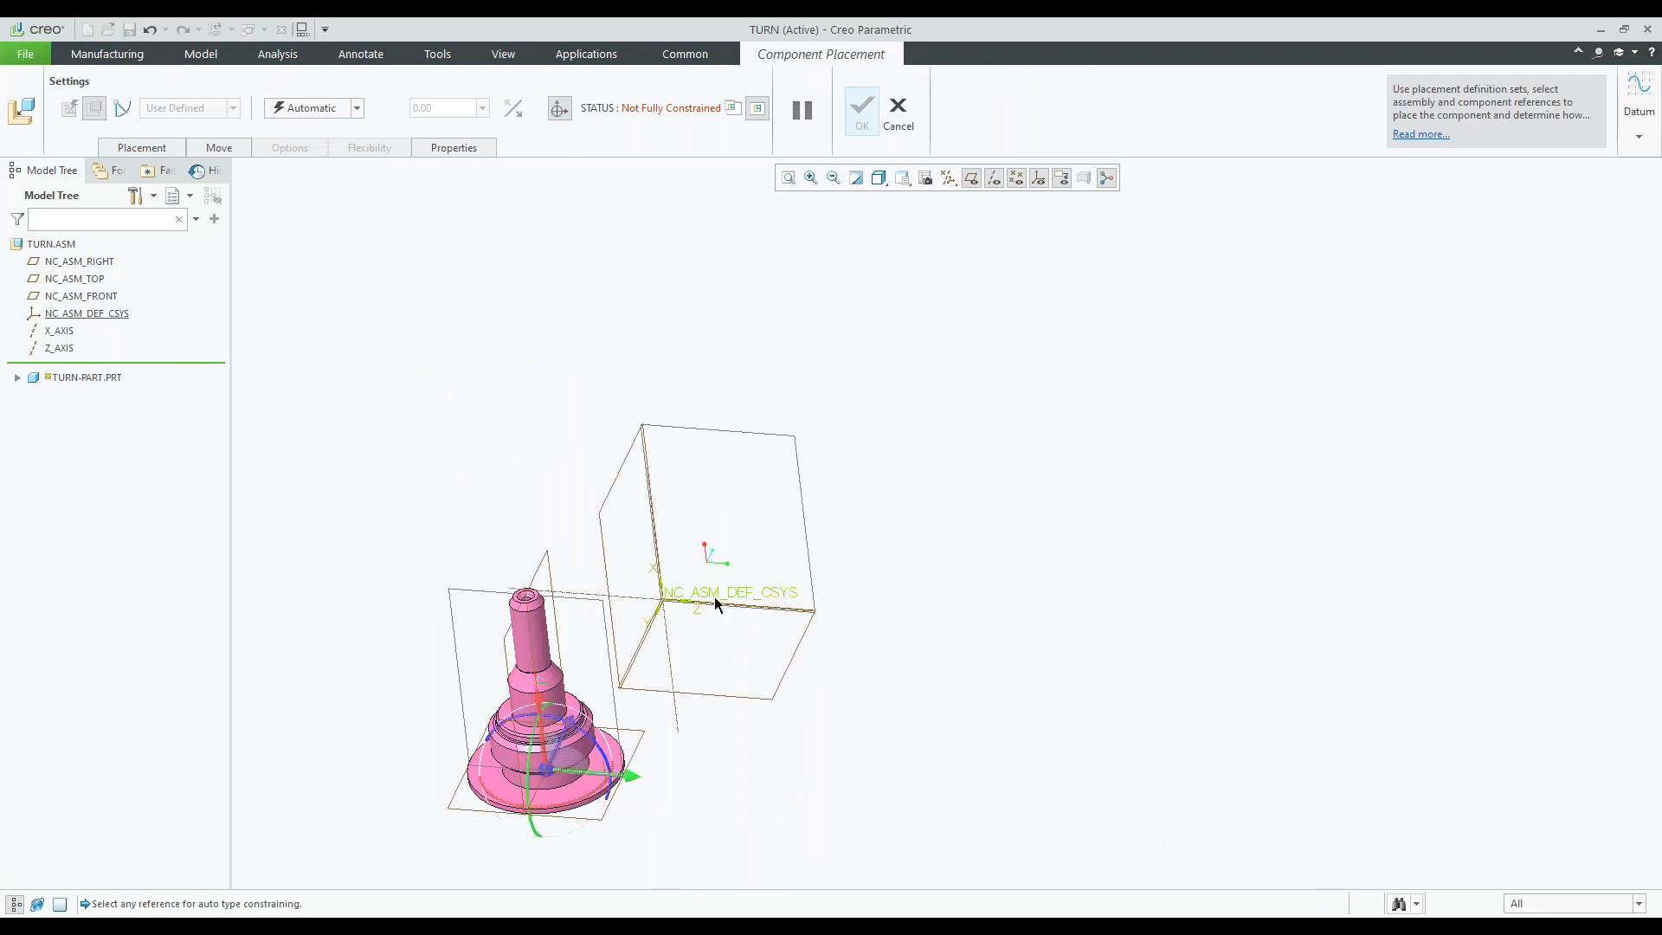
pyautogui.scroll(-1, 550, 640)
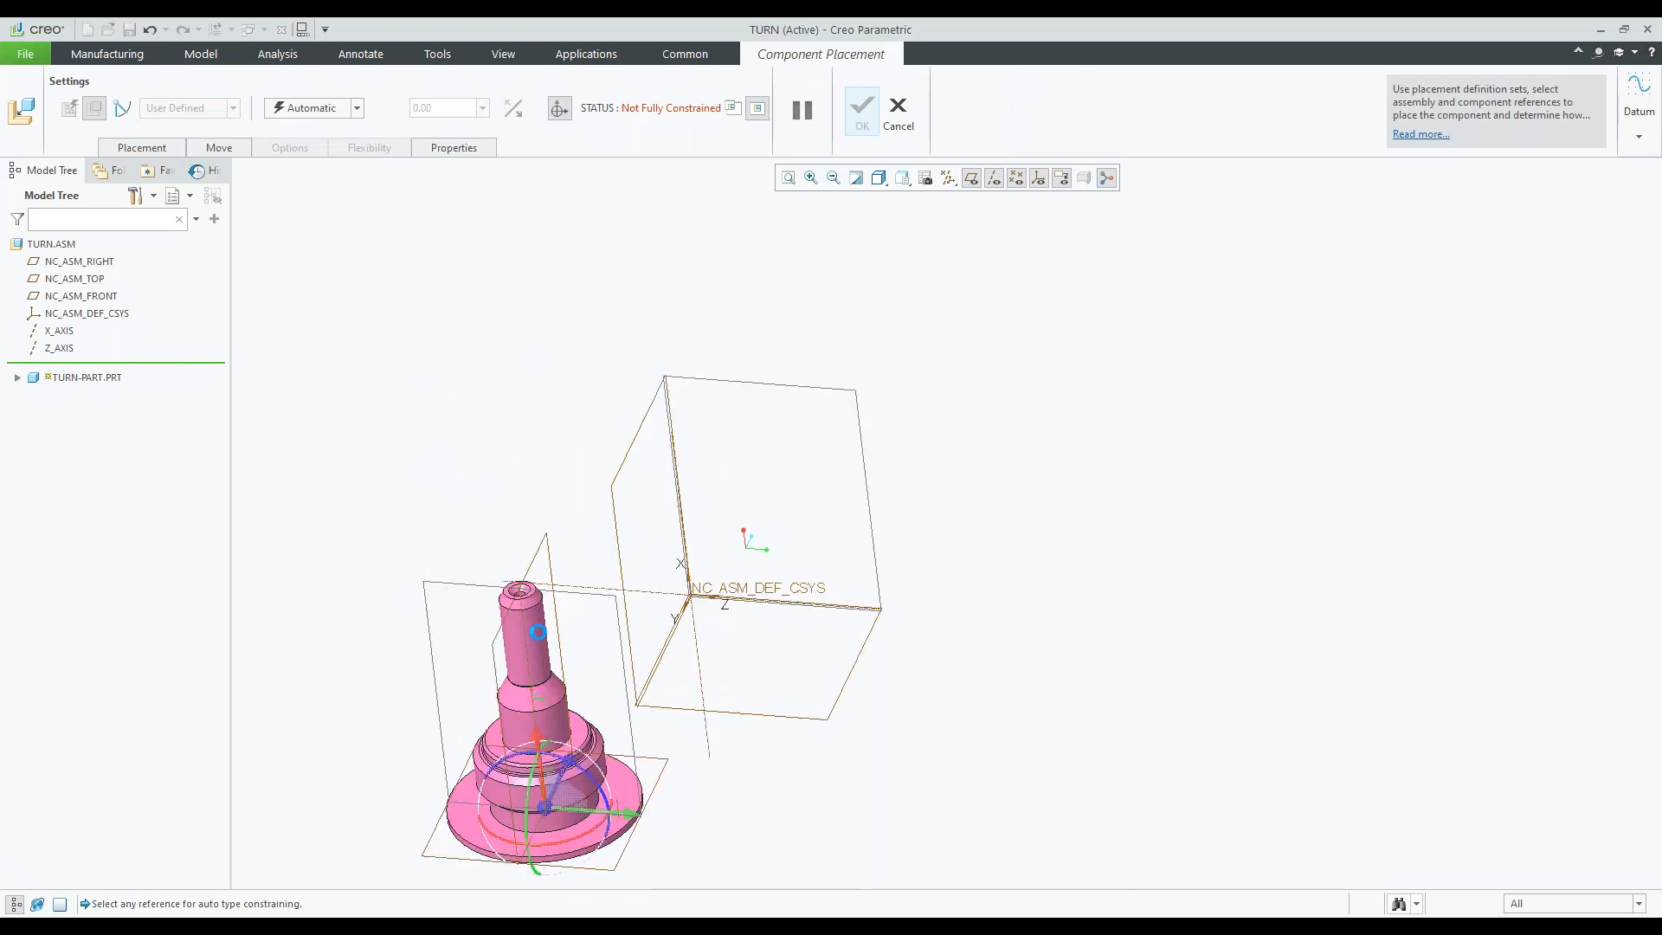
pyautogui.click(547, 651)
pyautogui.click(664, 591)
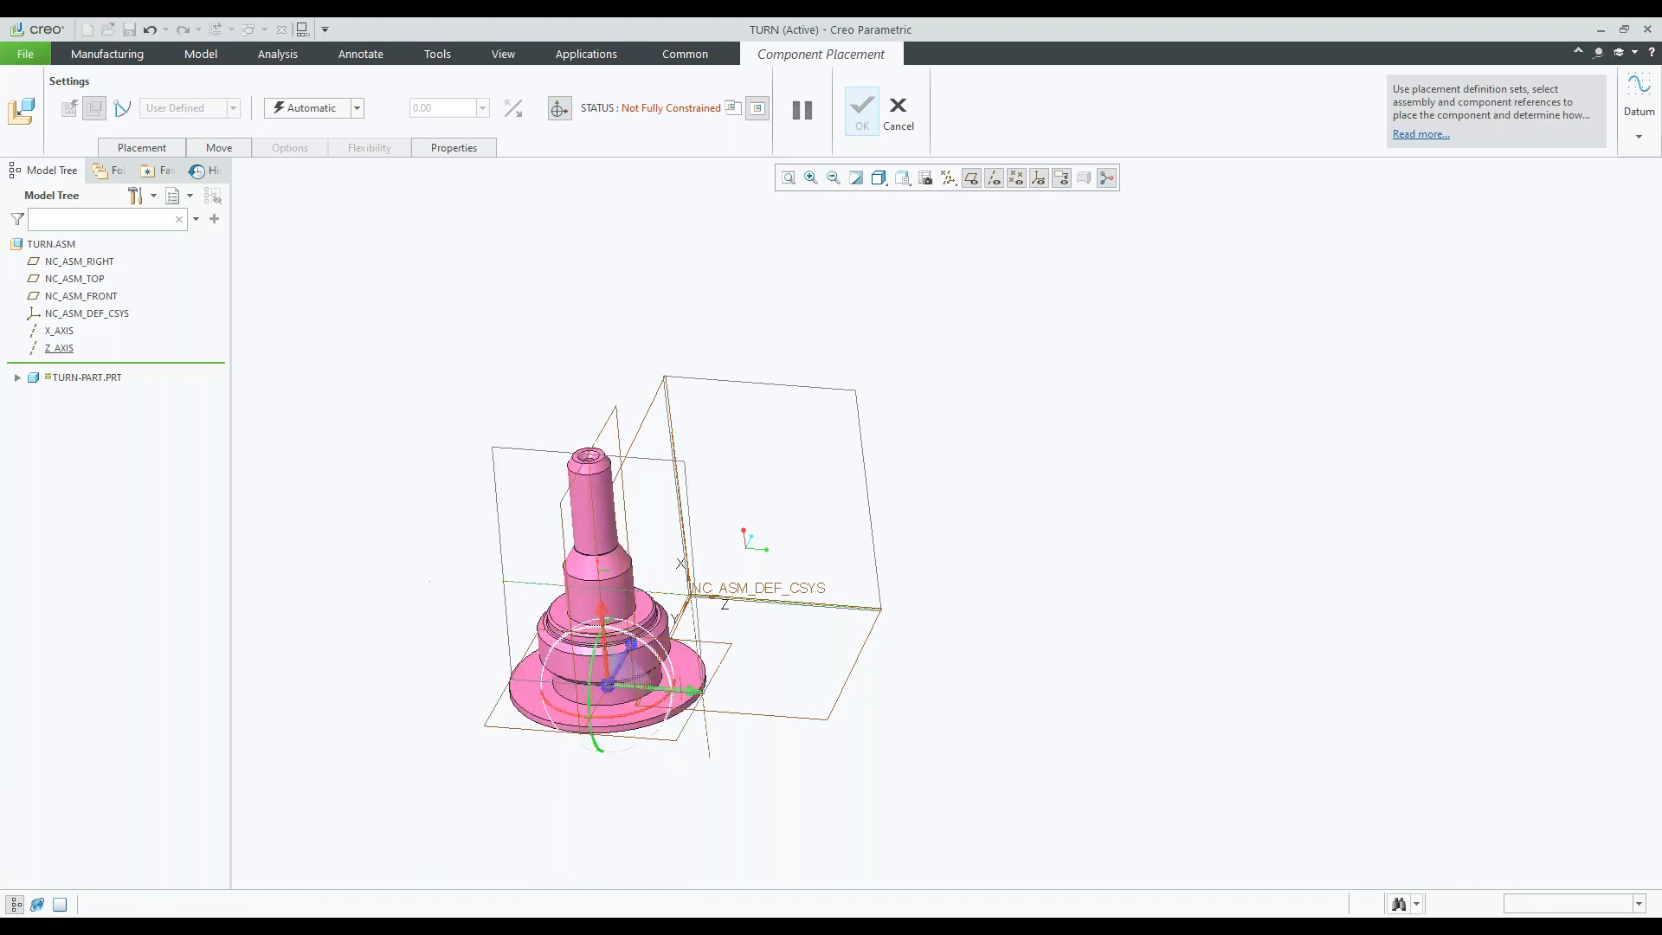
pyautogui.rightClick(660, 531)
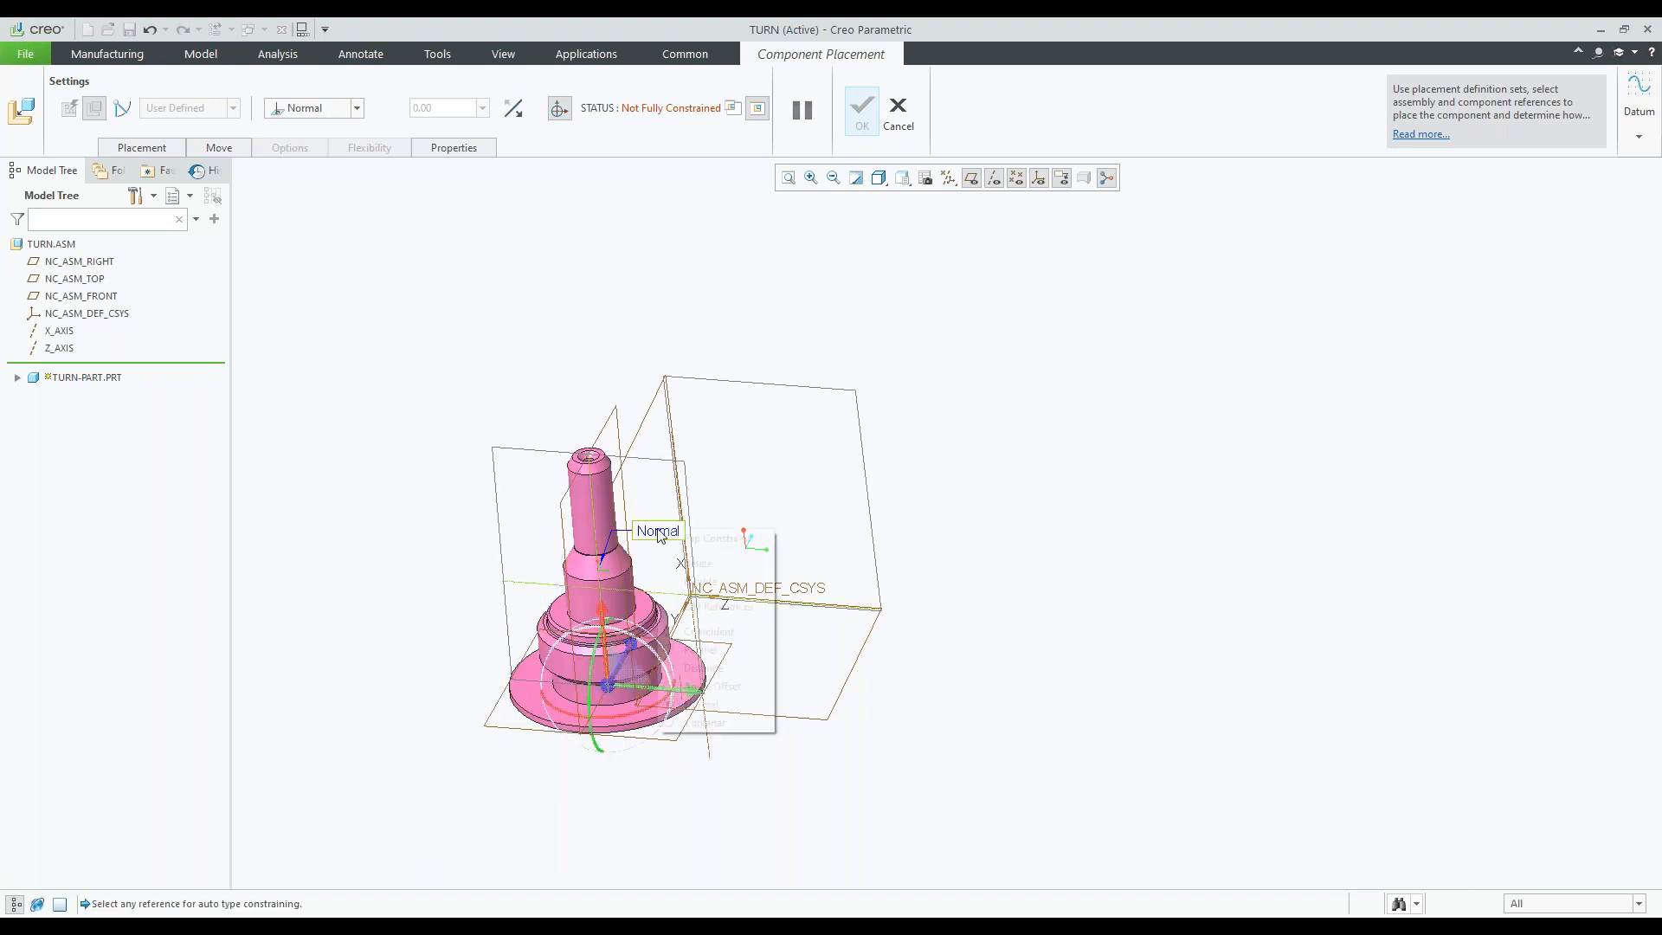
pyautogui.click(706, 631)
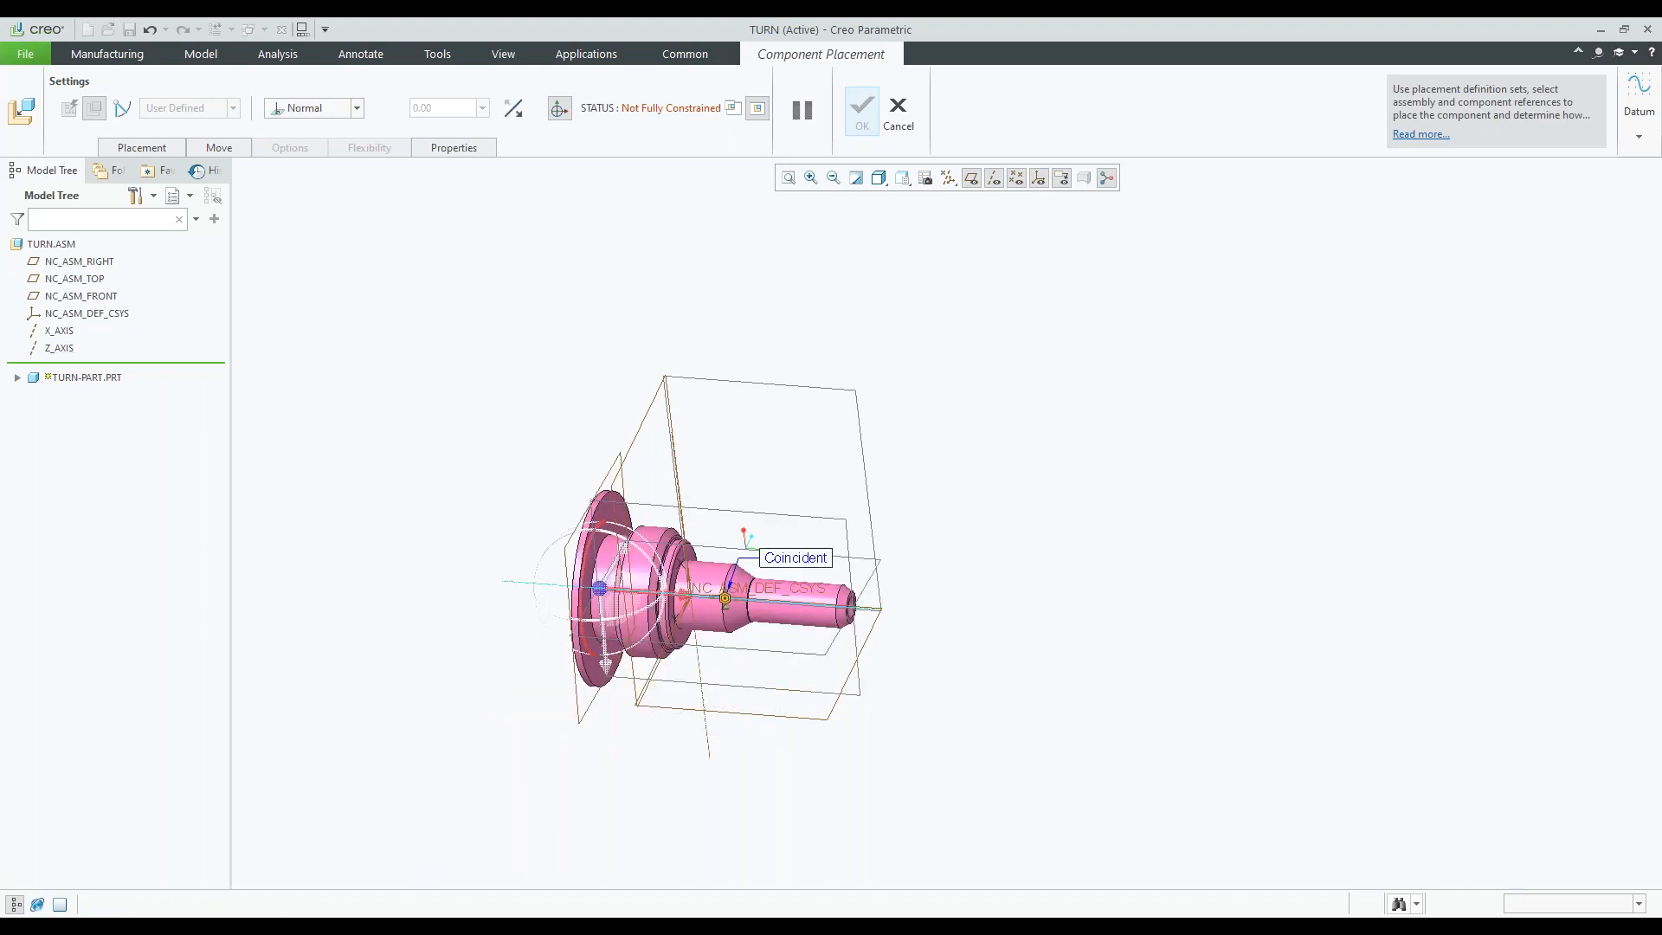
# - Constrain the part's small end face coincident with the assembly datum plane perpendicular to Z_AXIS, and accept the placement
pyautogui.keyDown('ctrl'); pyautogui.keyDown('alt'); pyautogui.moveTo(607, 625); pyautogui.dragTo(529, 610); pyautogui.keyUp('alt'); pyautogui.keyUp('ctrl')
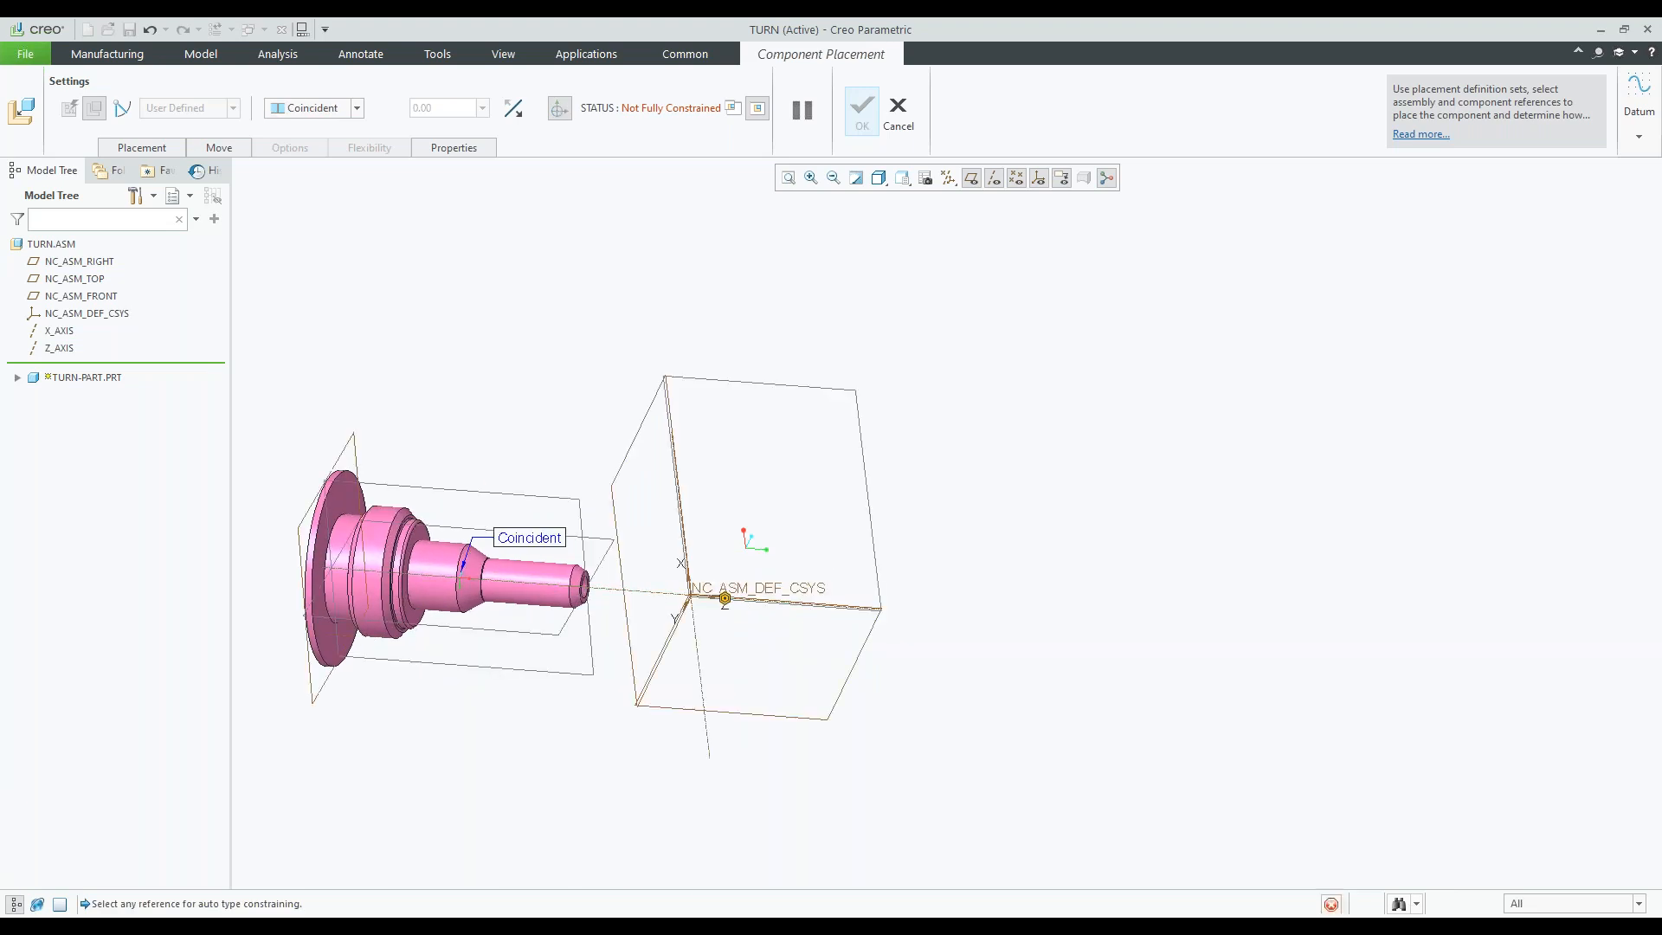
pyautogui.scroll(-3, 580, 610)
pyautogui.scroll(-2, 580, 608)
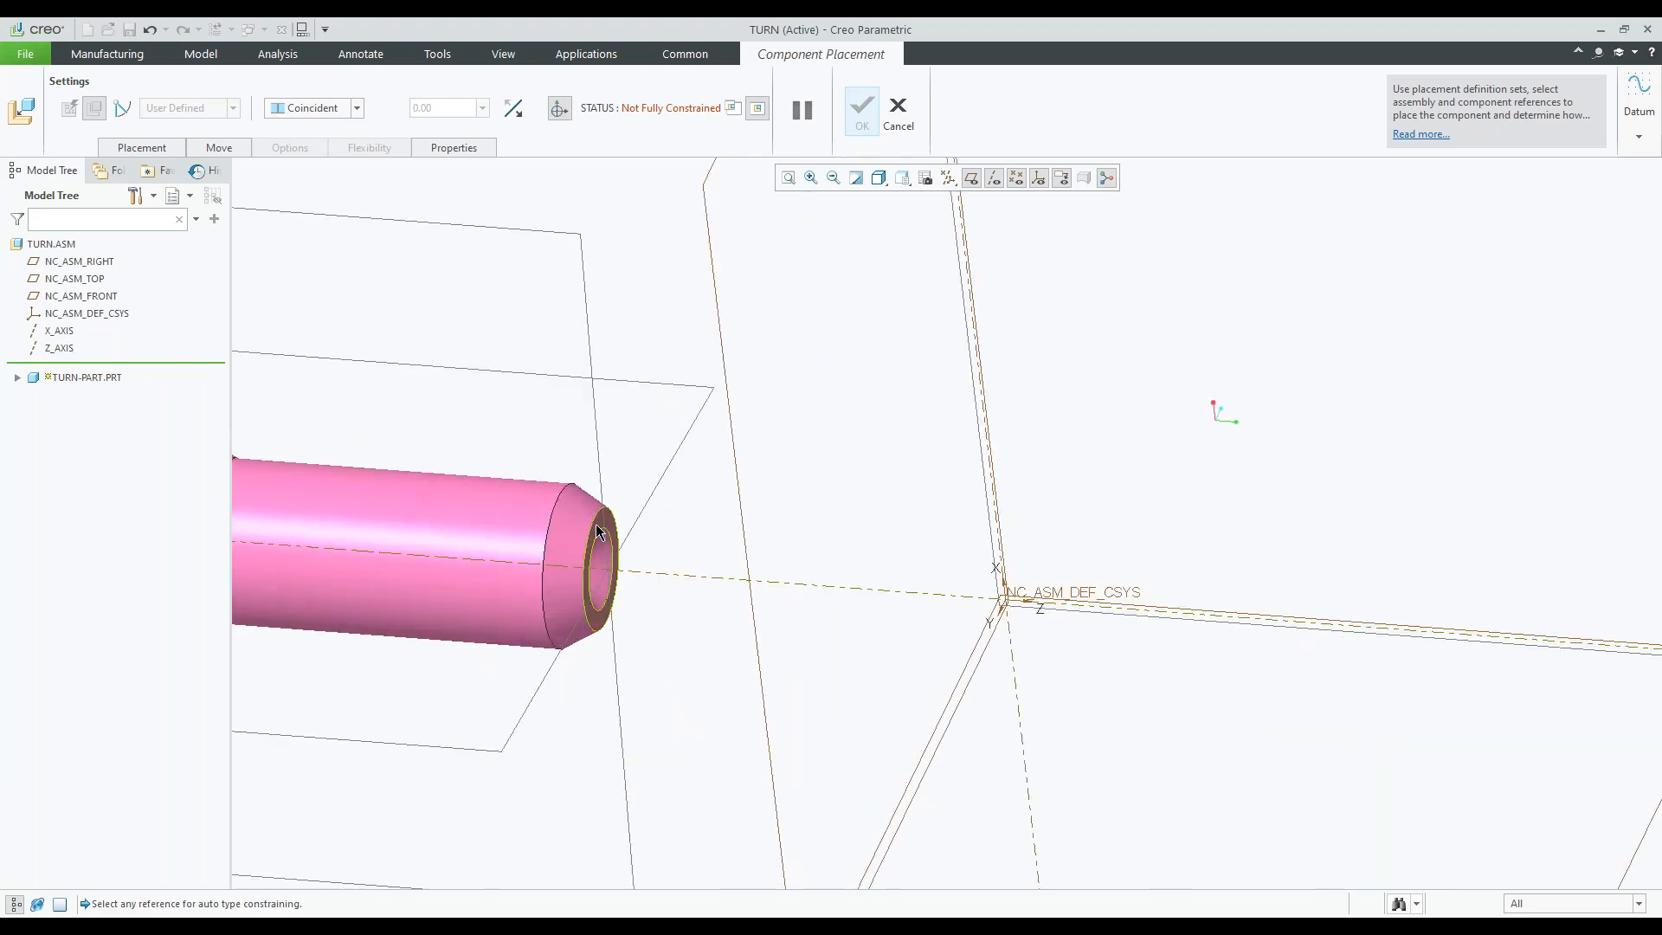
pyautogui.click(611, 562)
pyautogui.click(726, 399)
pyautogui.scroll(3, 900, 494)
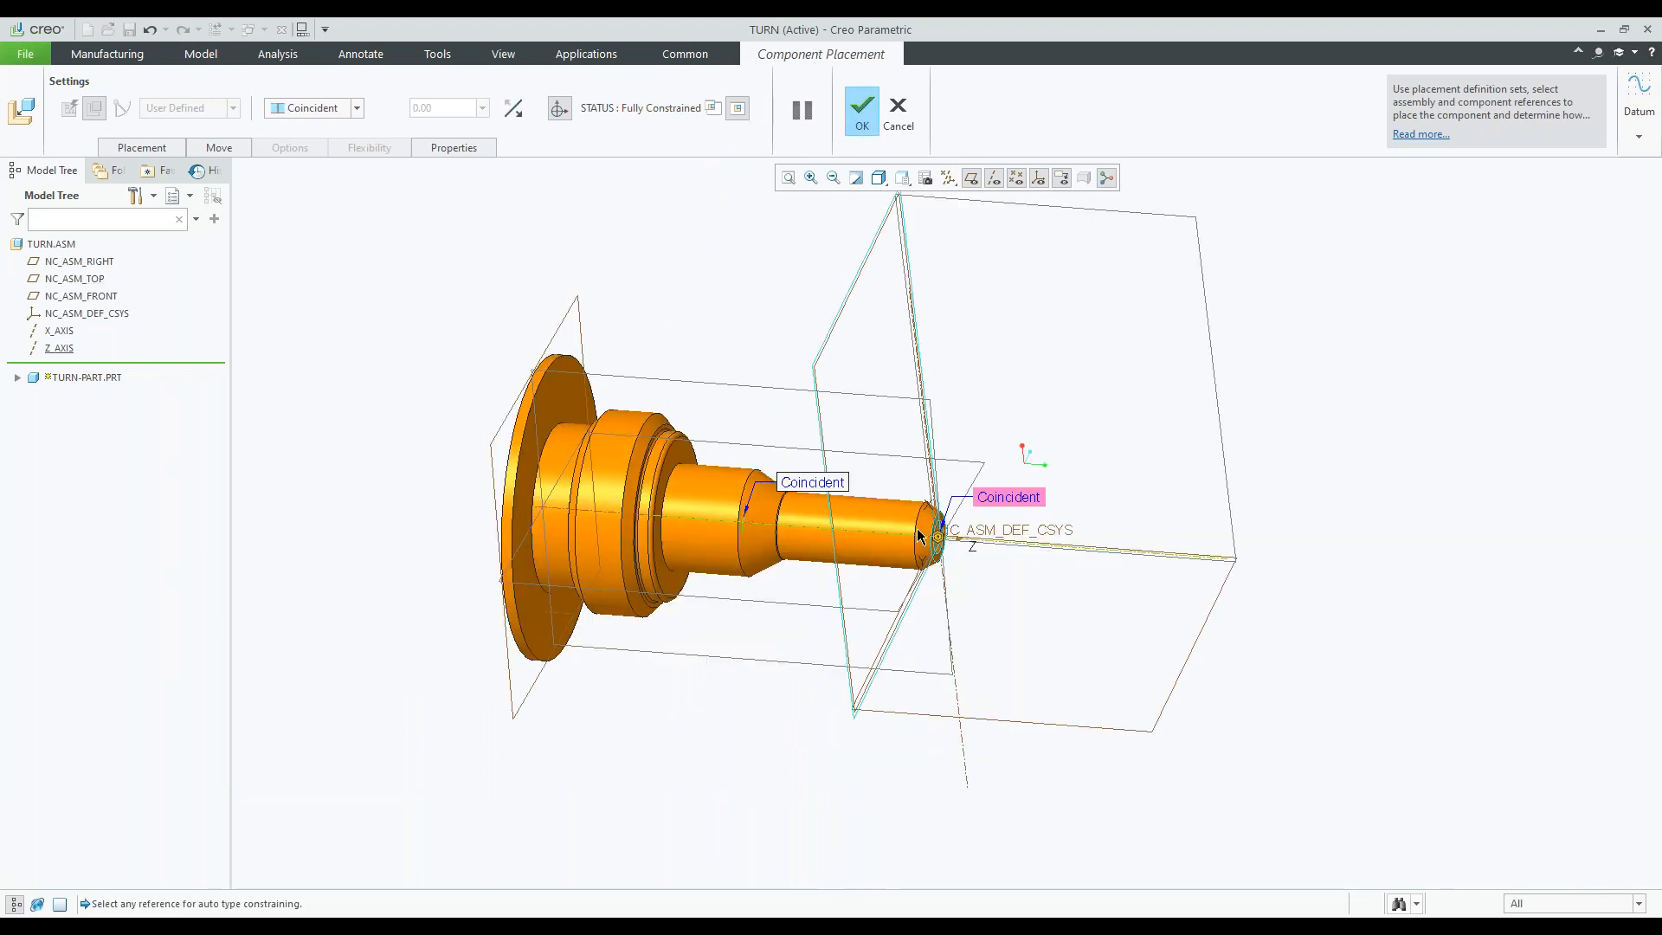
pyautogui.moveTo(924, 542); pyautogui.dragTo(923, 586, button='middle')
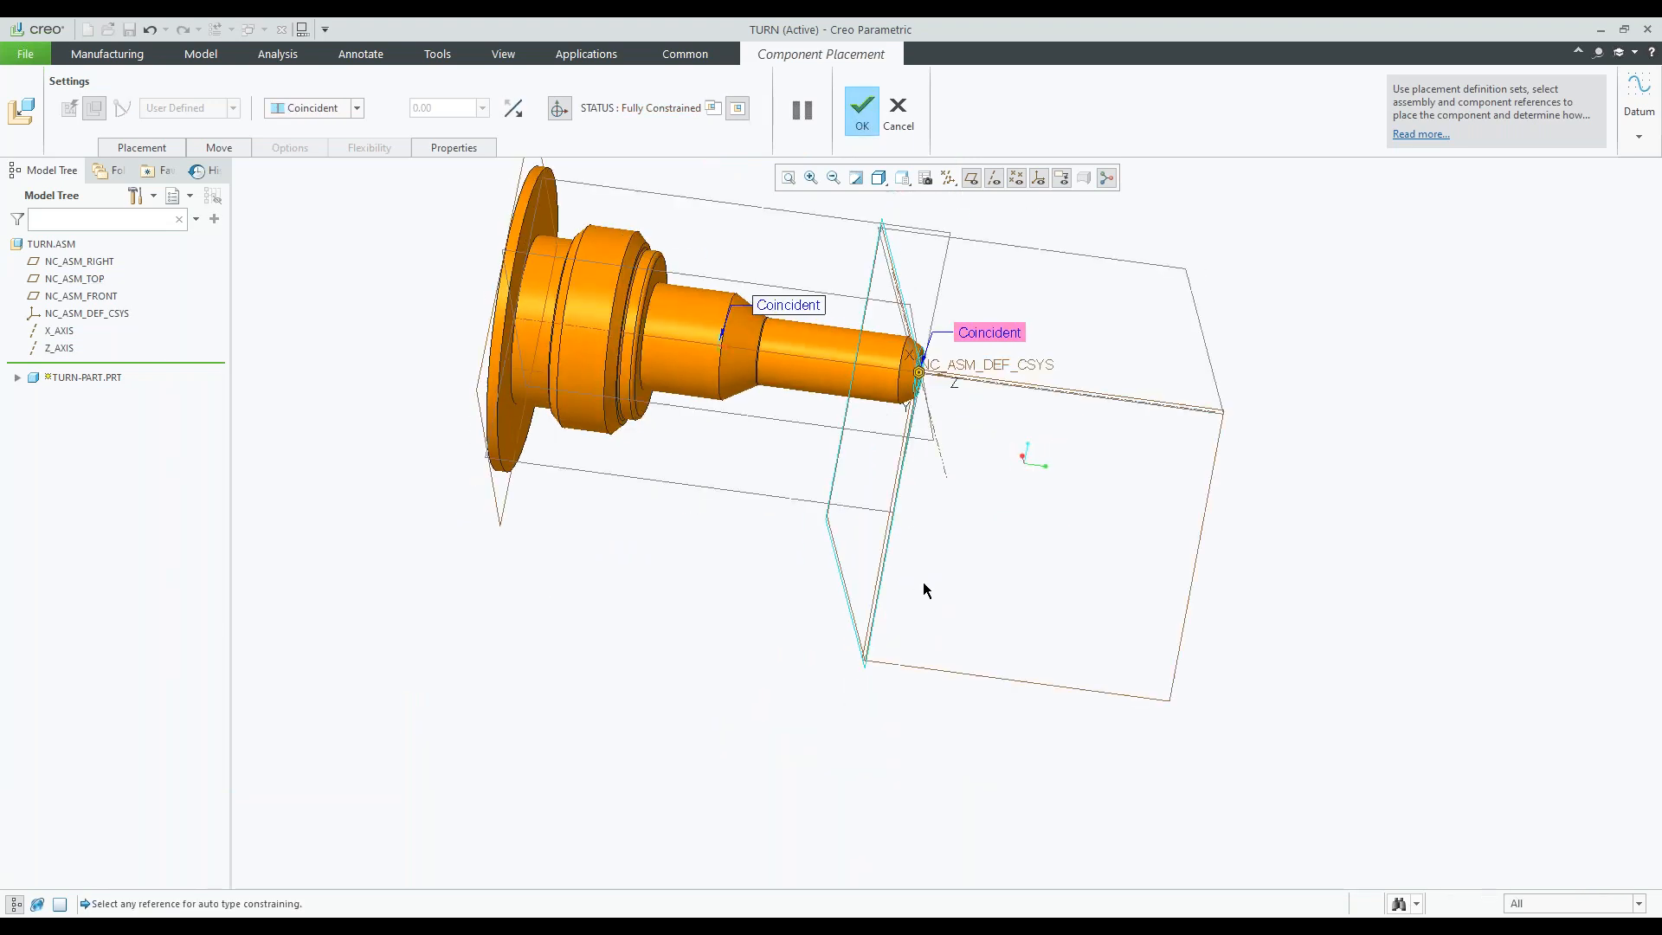
pyautogui.keyDown('shift'); pyautogui.moveTo(944, 379); pyautogui.dragTo(944, 494, button='middle'); pyautogui.keyUp('shift')
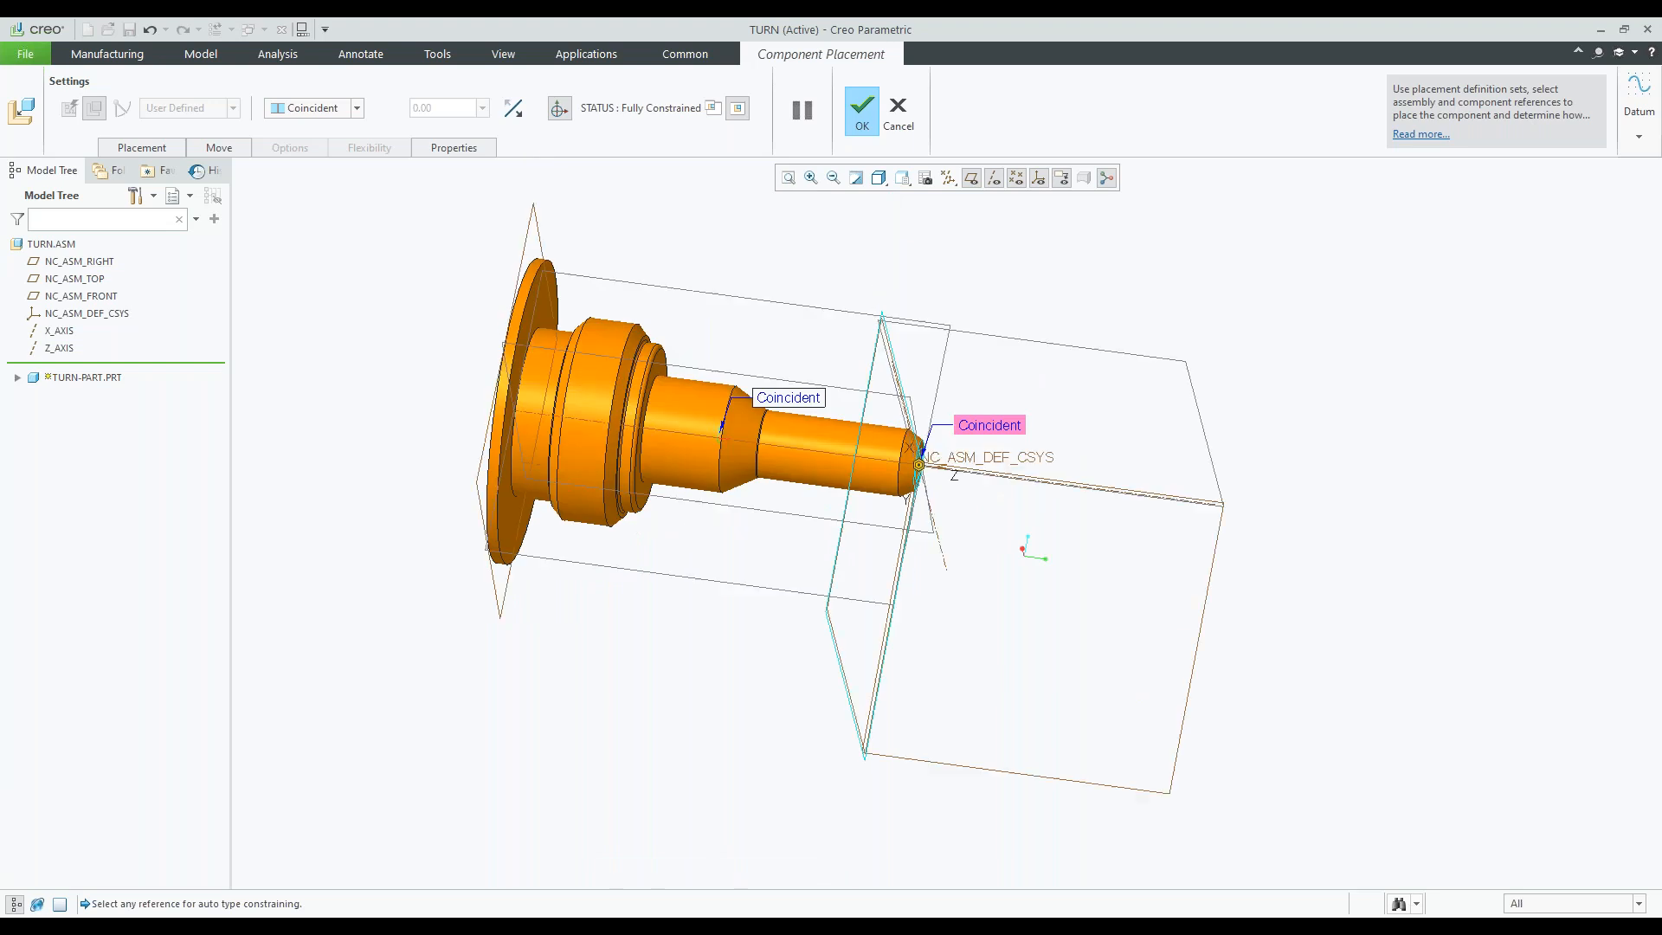
pyautogui.click(861, 105)
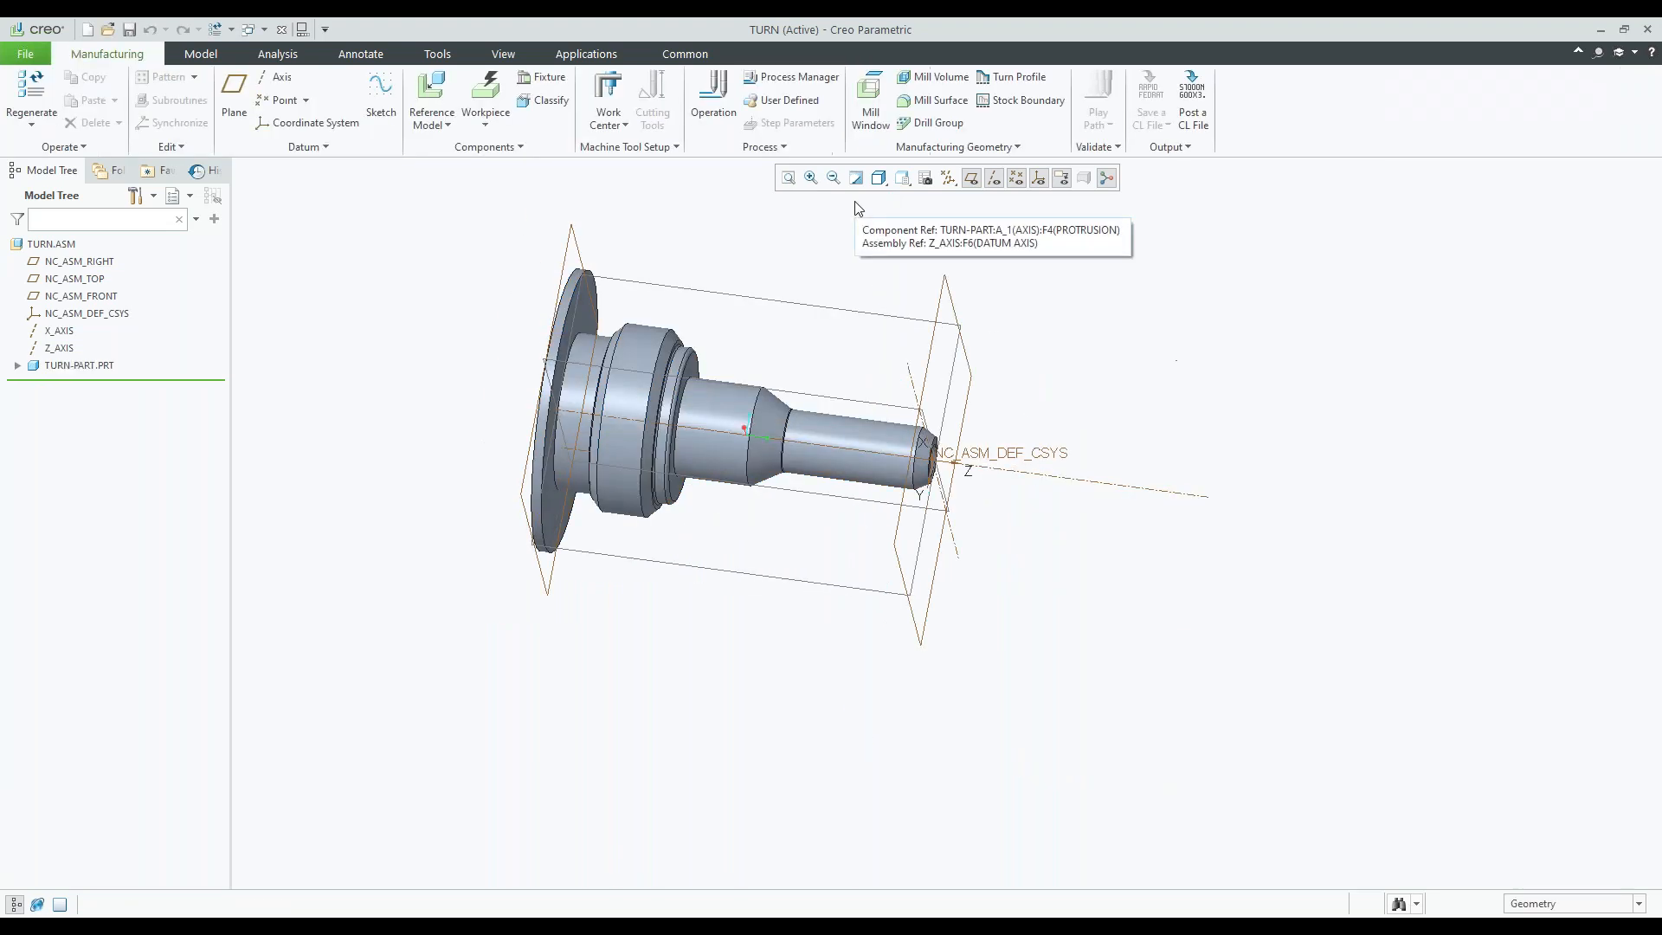
# - Create an automatic round workpiece around TURN-PART.PRT, placed on the coordinate system NC_ASM_DEF_CSYS
pyautogui.click(490, 95)
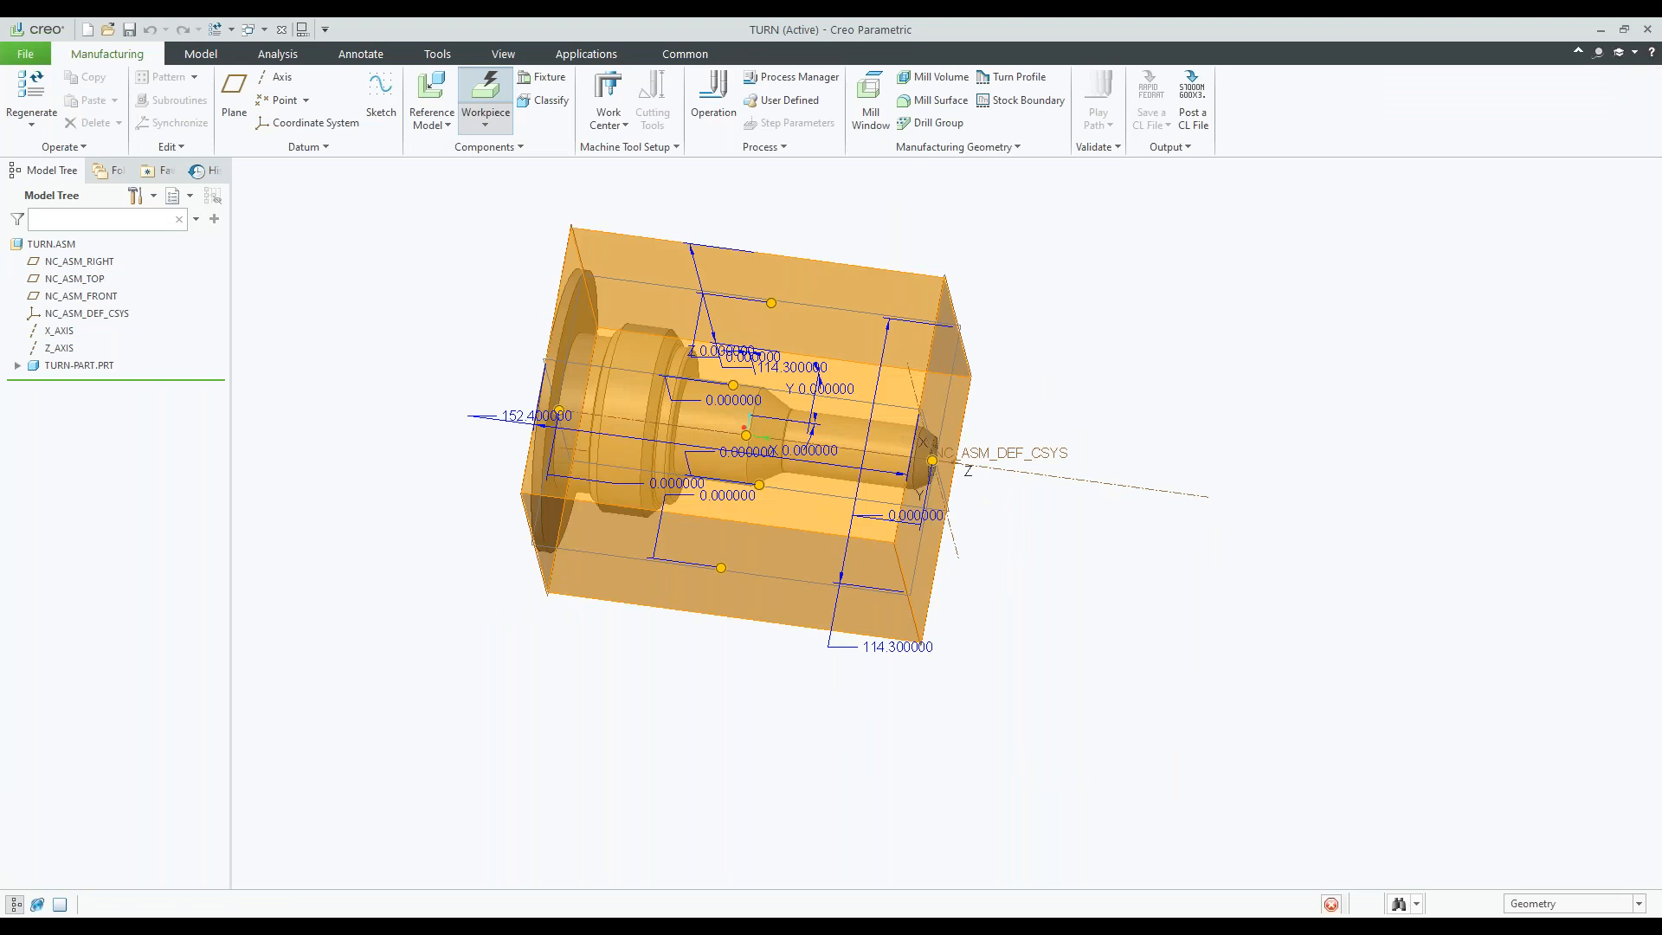
pyautogui.click(135, 148)
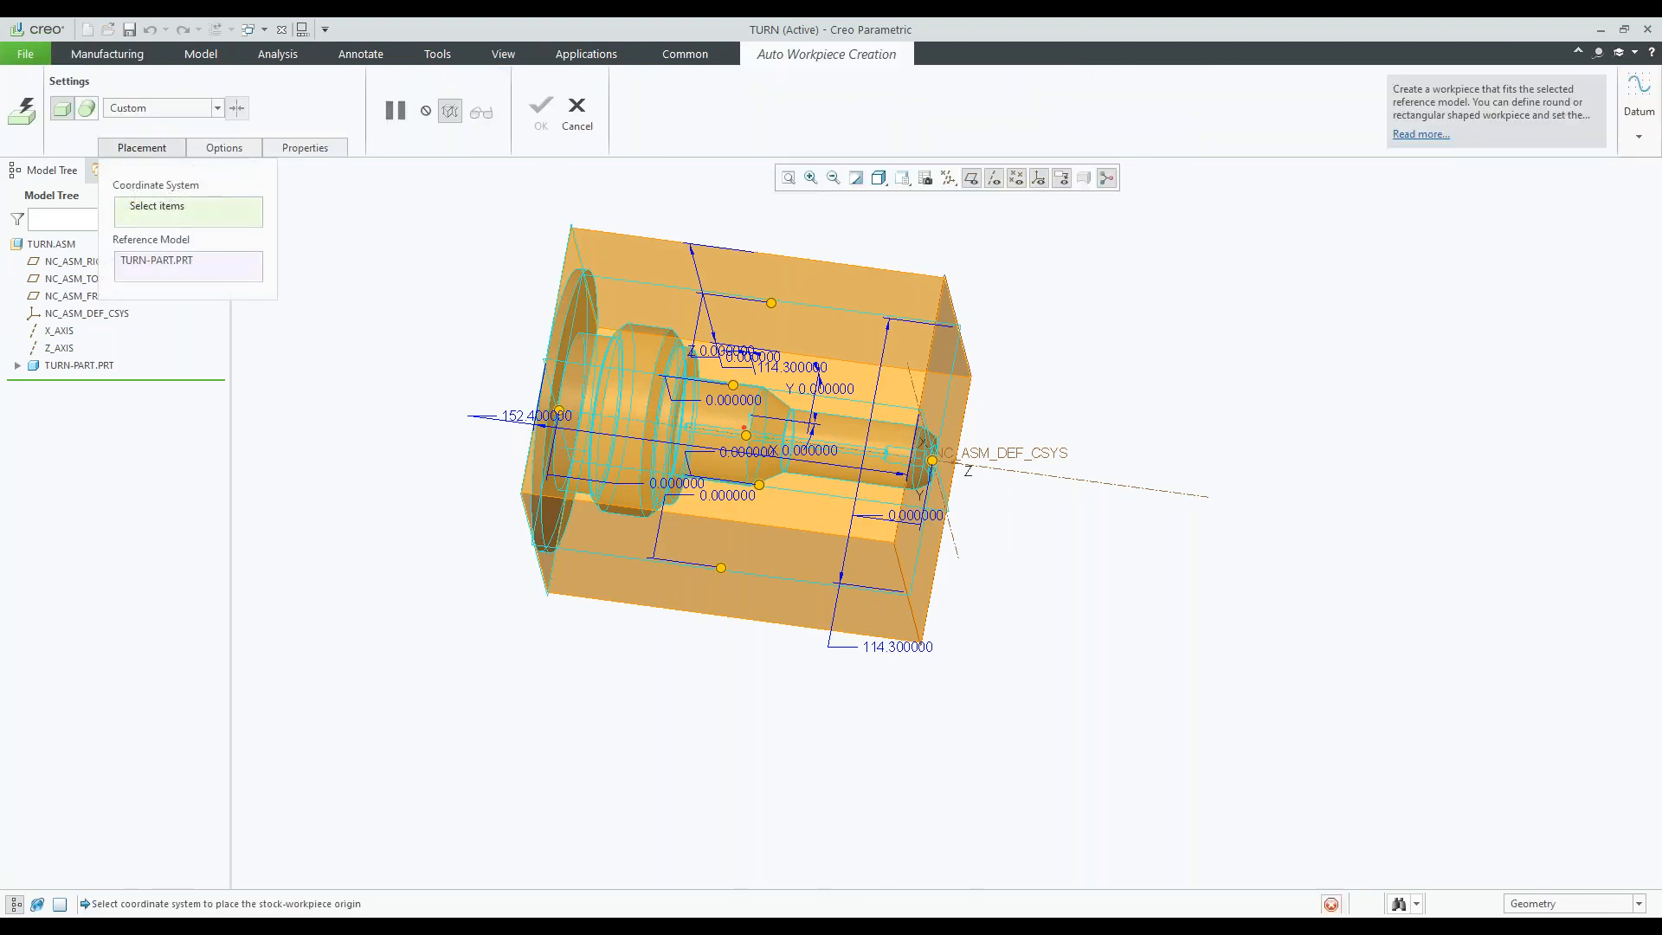
pyautogui.click(1009, 462)
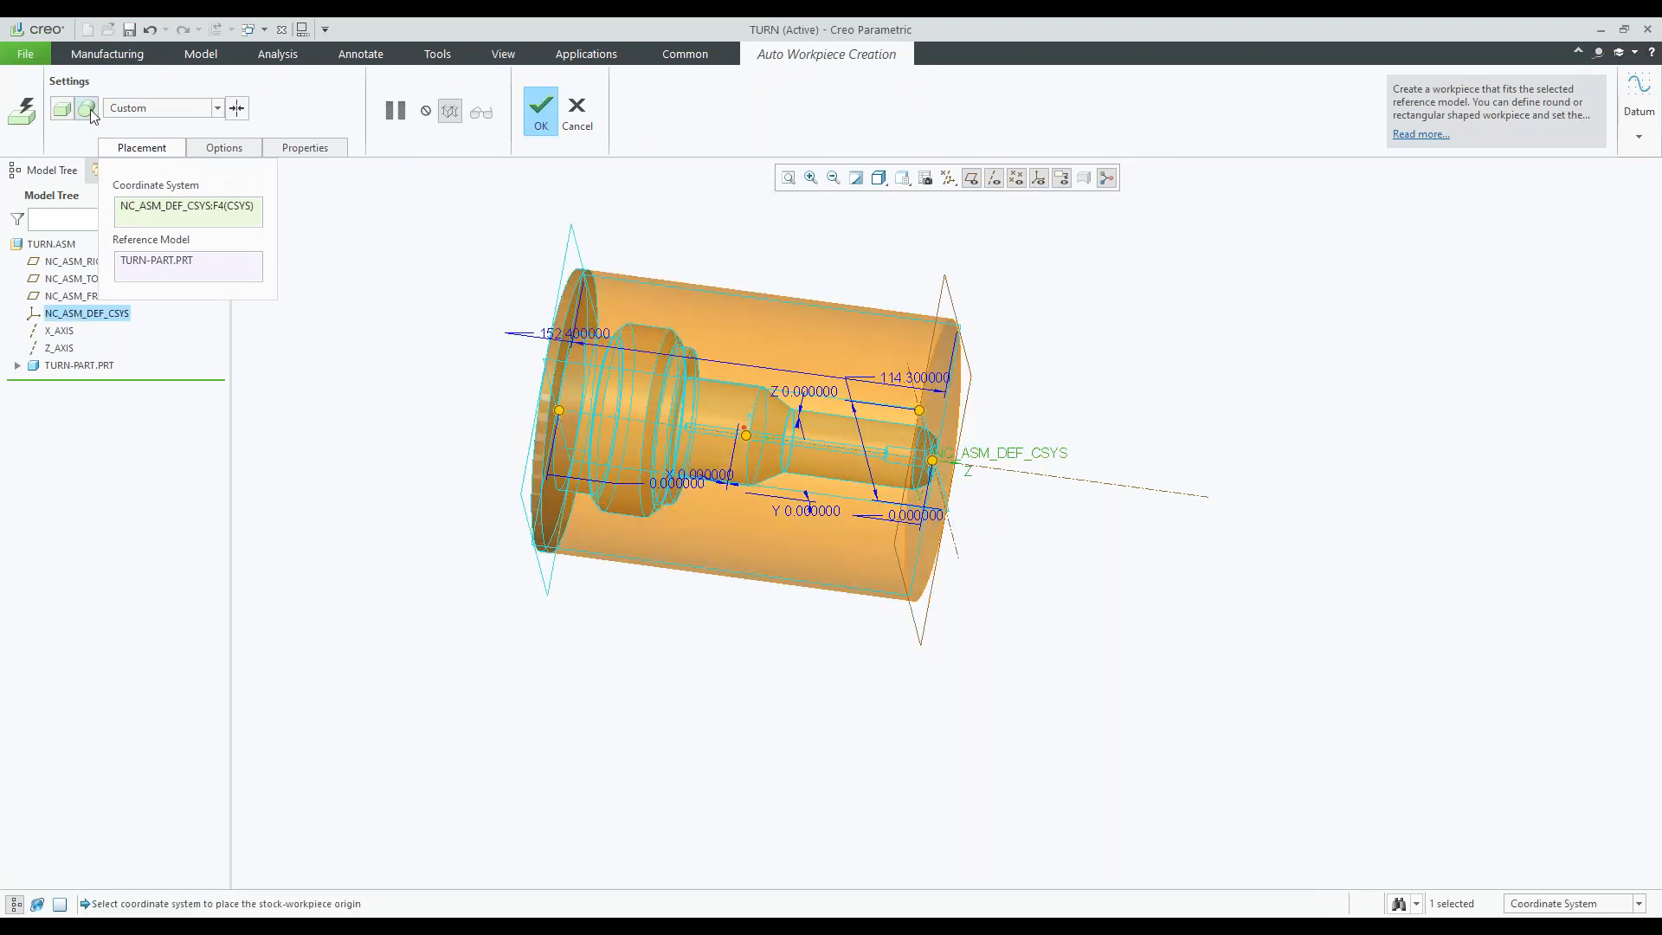
pyautogui.moveTo(882, 415); pyautogui.dragTo(658, 416, button='middle')
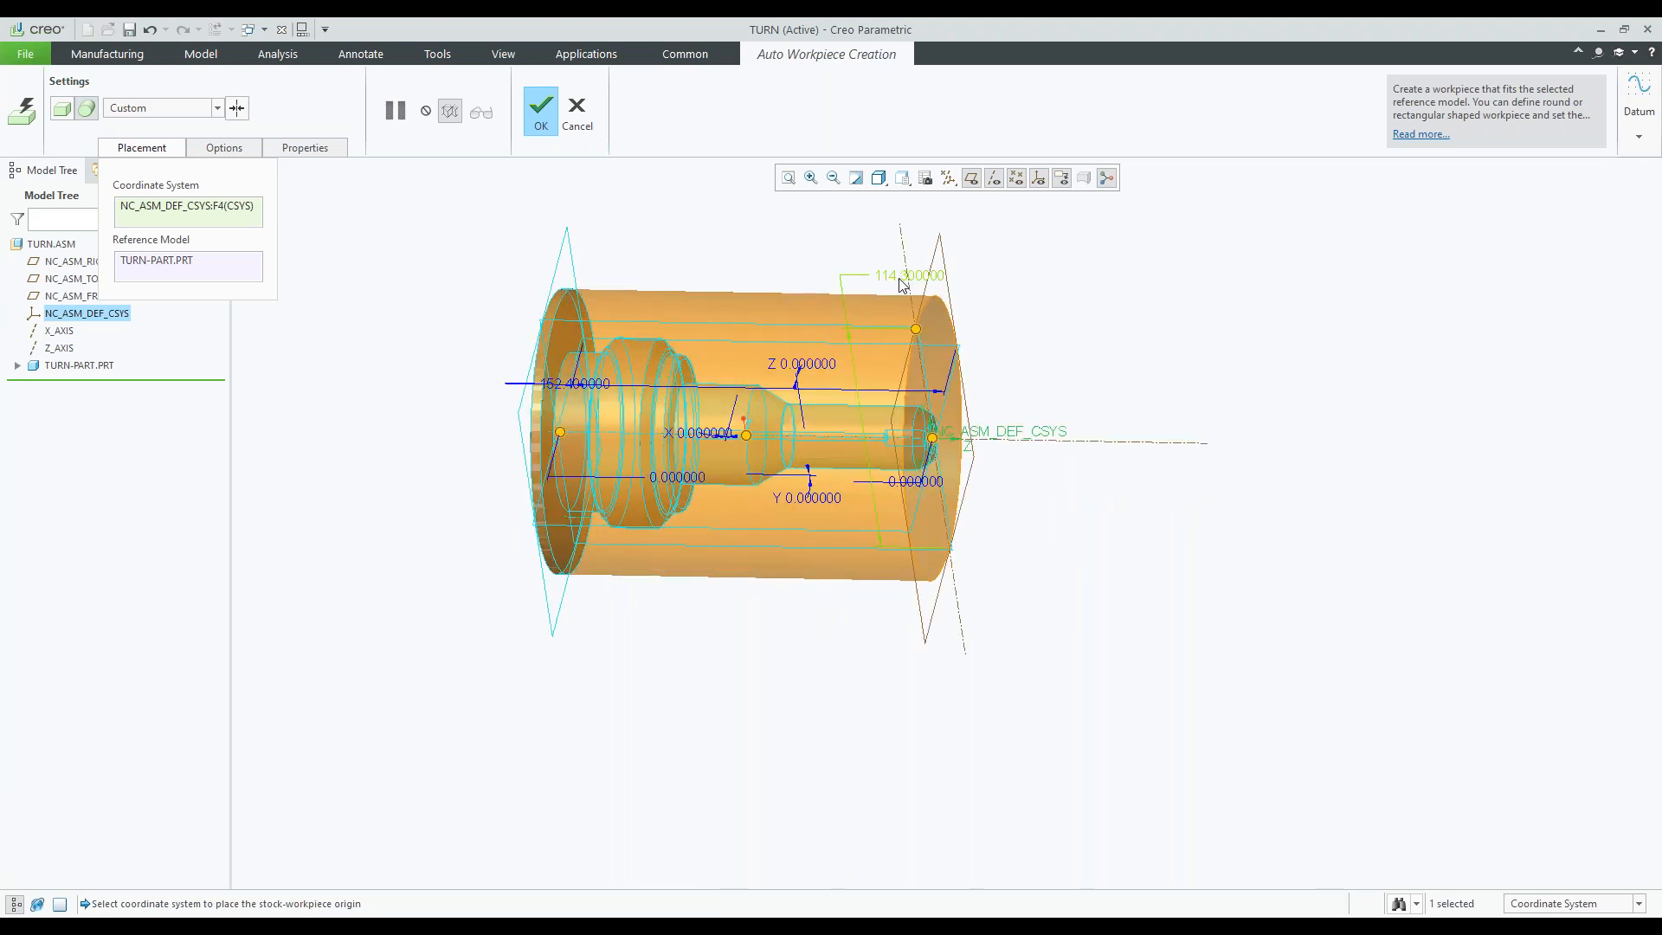
pyautogui.moveTo(915, 330); pyautogui.dragTo(931, 389)
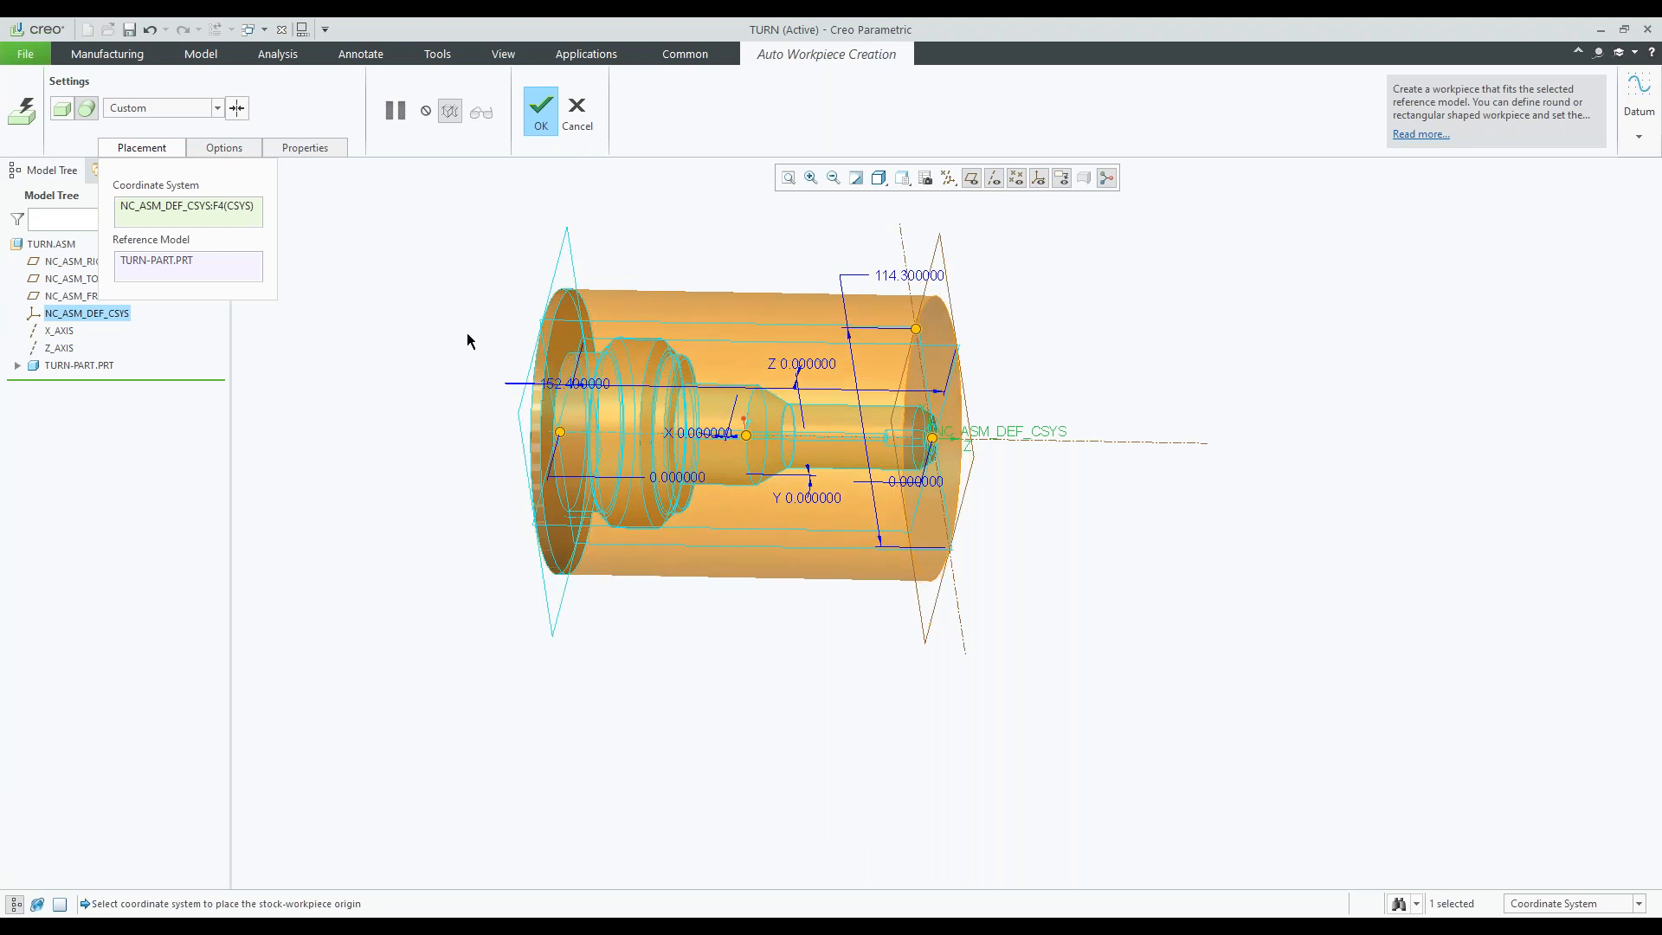
pyautogui.click(543, 117)
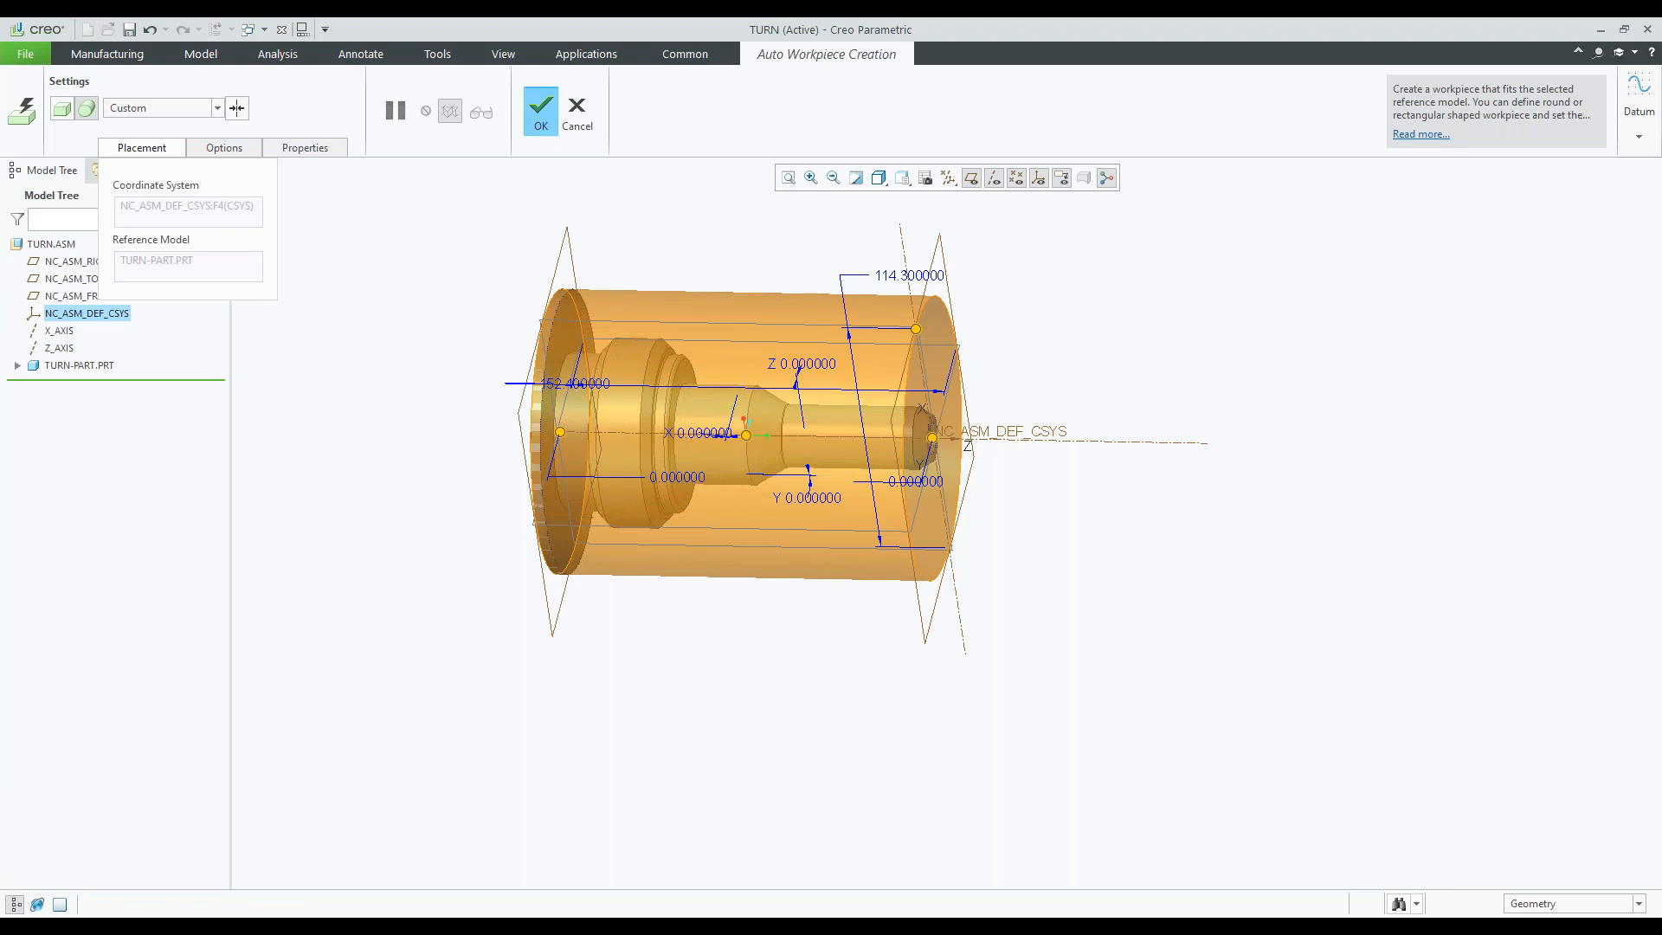
# - Define a lathe work center with one turret and one spindle, keeping the default settings
pyautogui.moveTo(639, 286); pyautogui.dragTo(673, 367, button='middle')
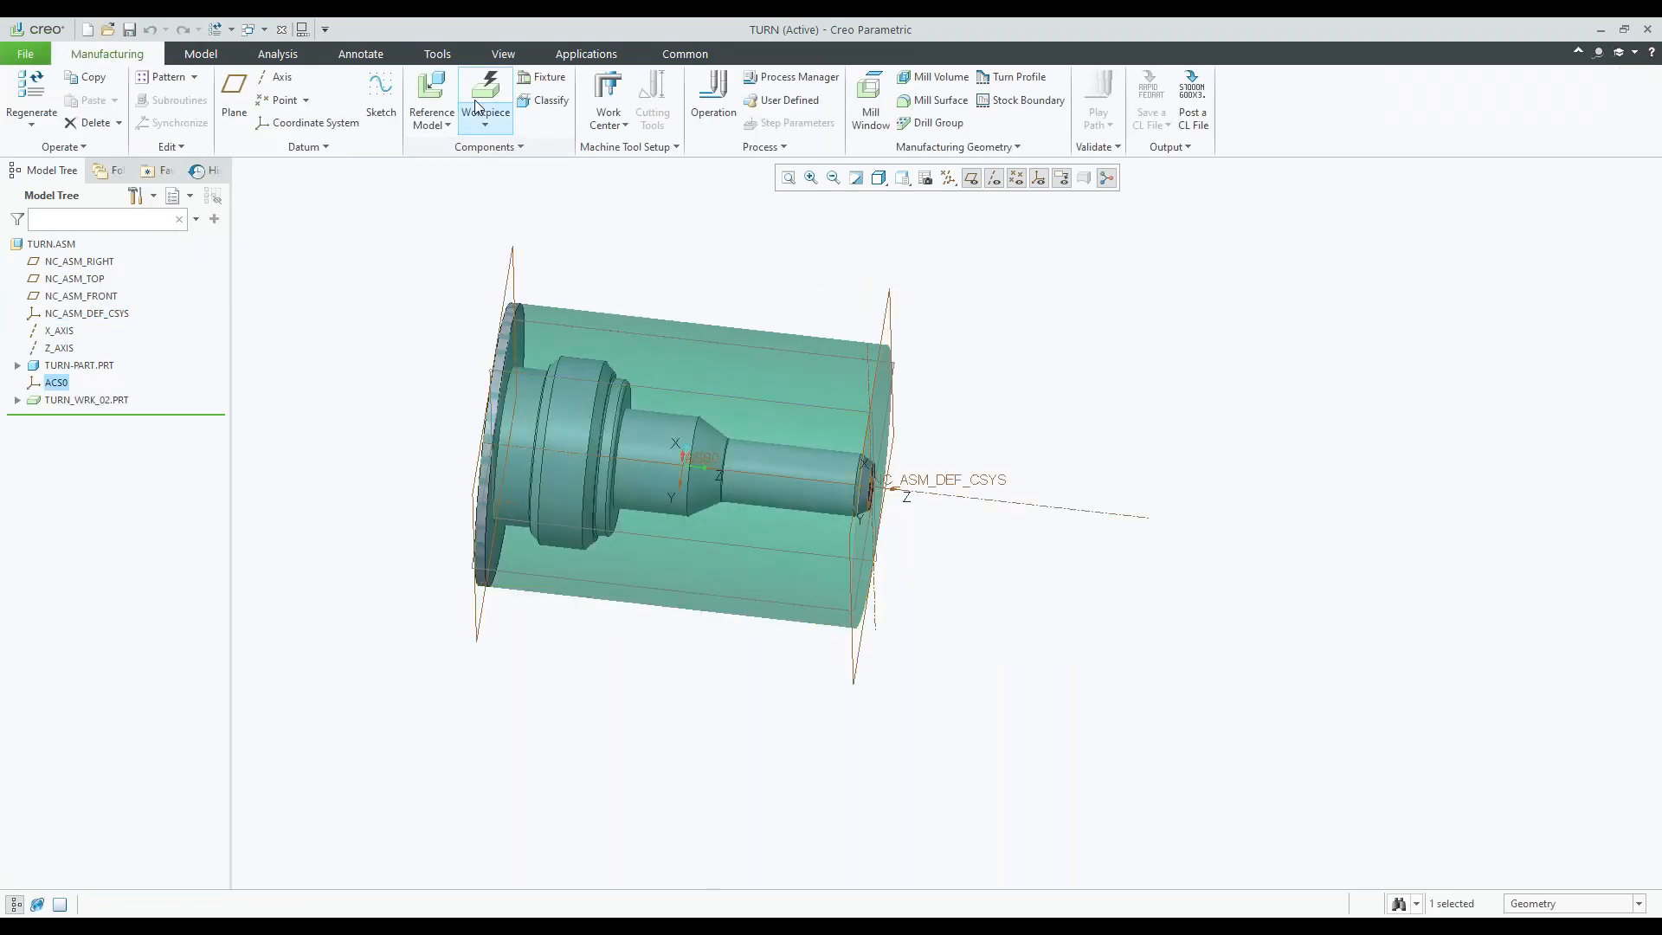
pyautogui.click(608, 128)
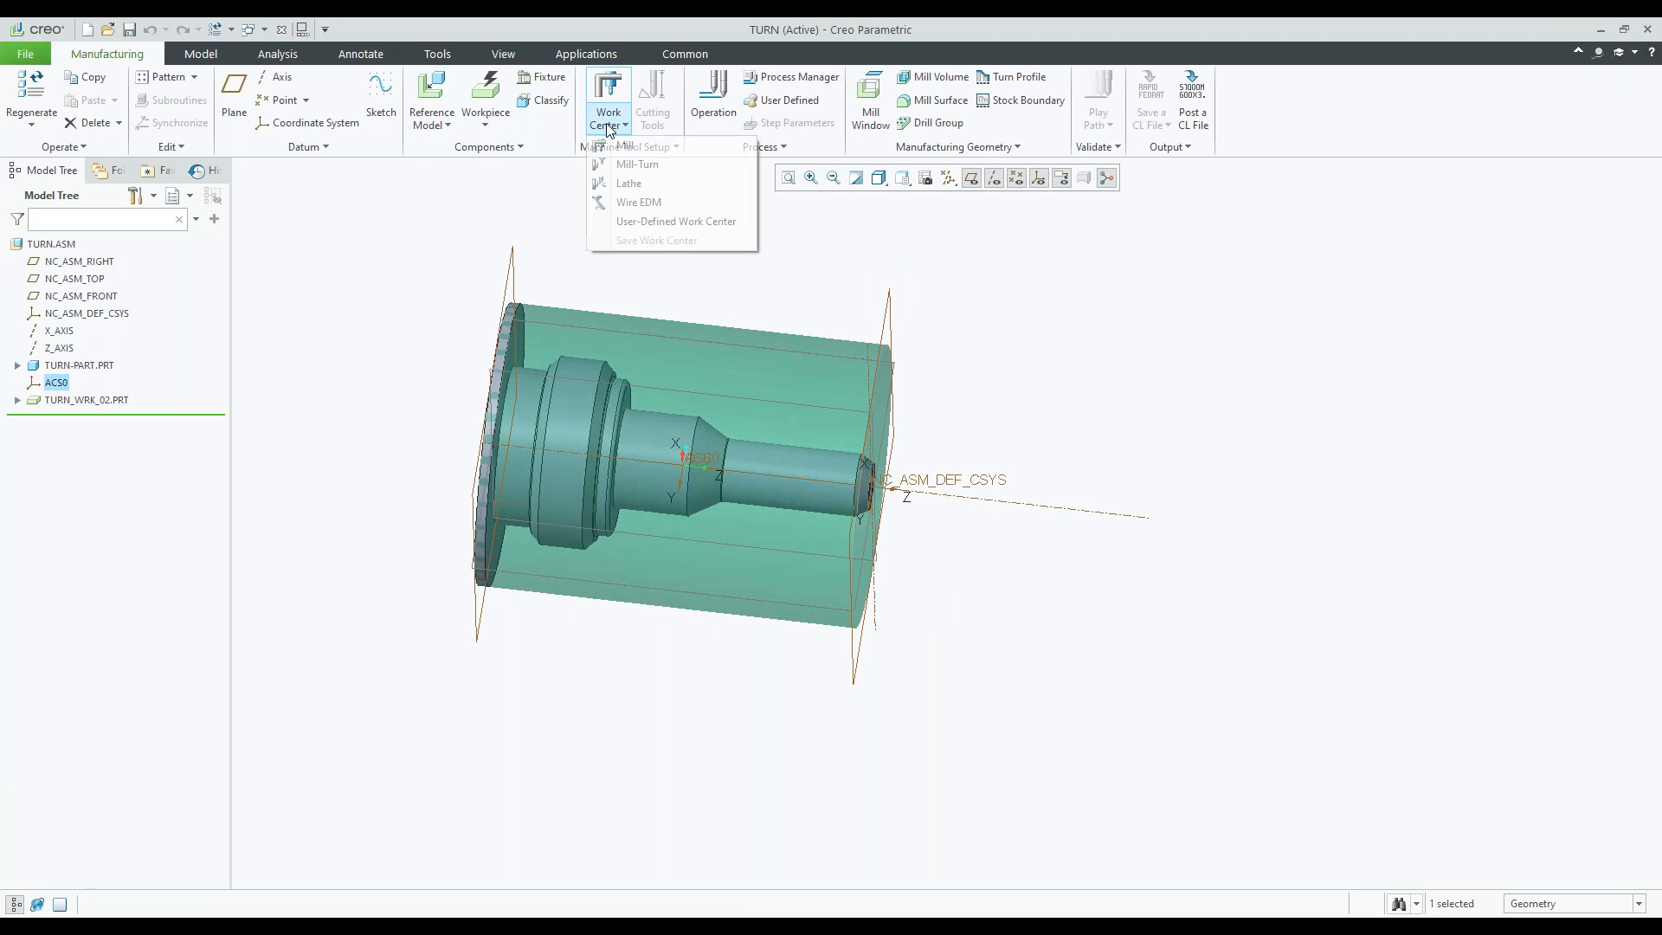
pyautogui.click(629, 184)
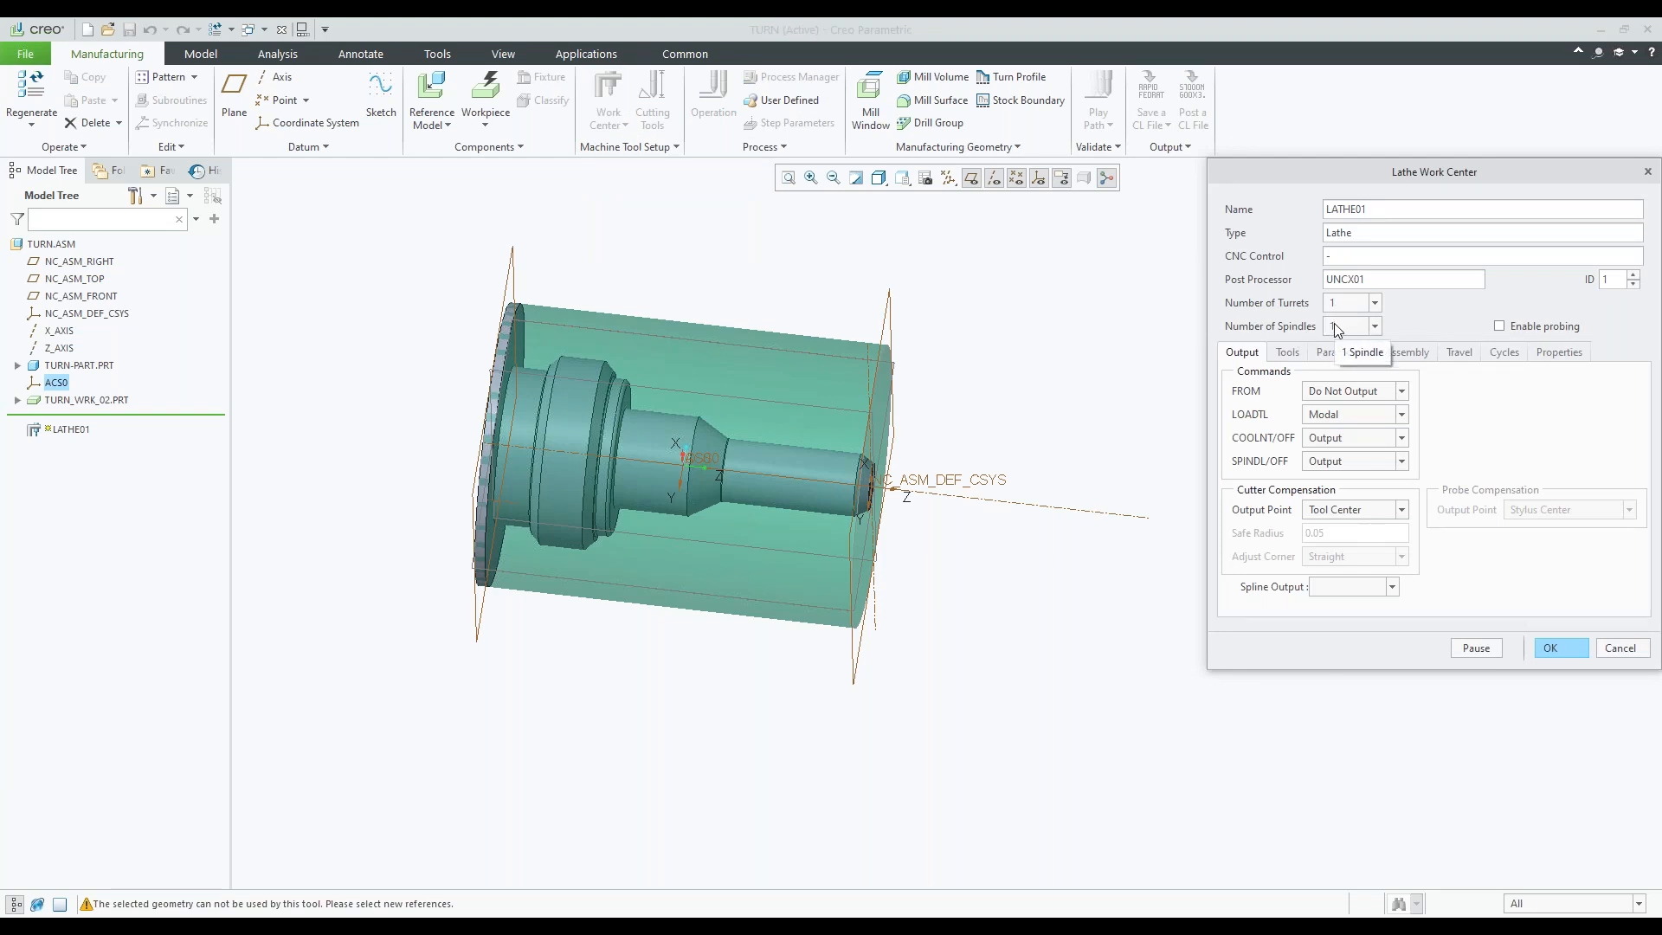
pyautogui.click(1556, 648)
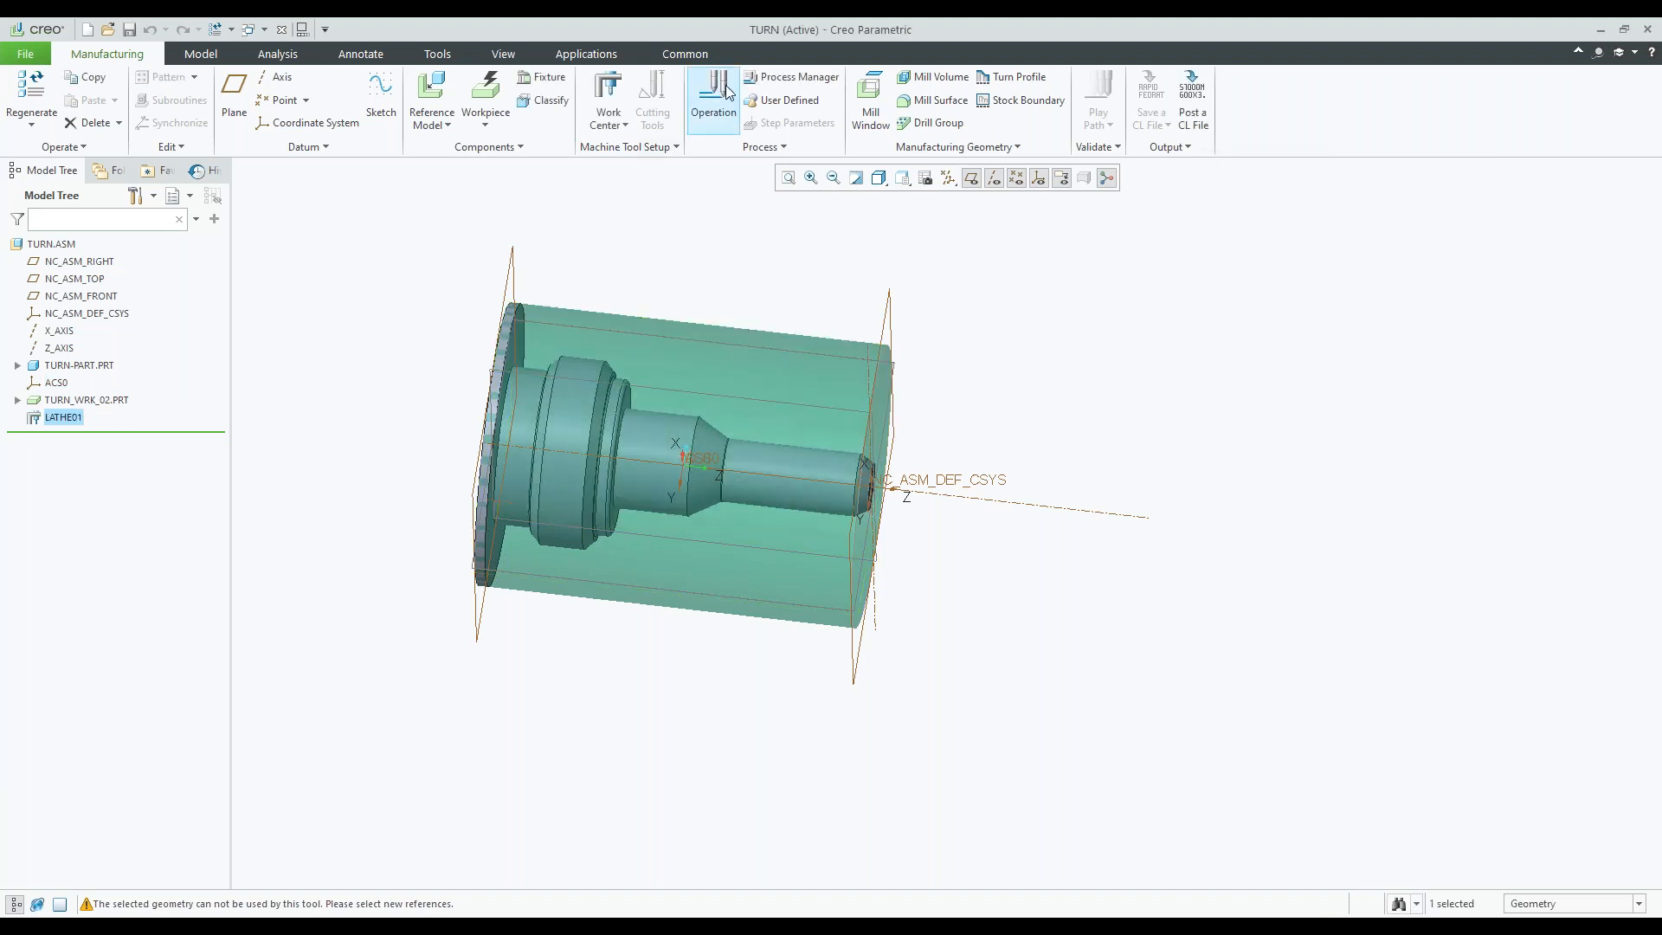
# - Create a machining operation on the LATHE01 work center with NC_ASM_DEF_CSYS as its program zero
pyautogui.click(718, 103)
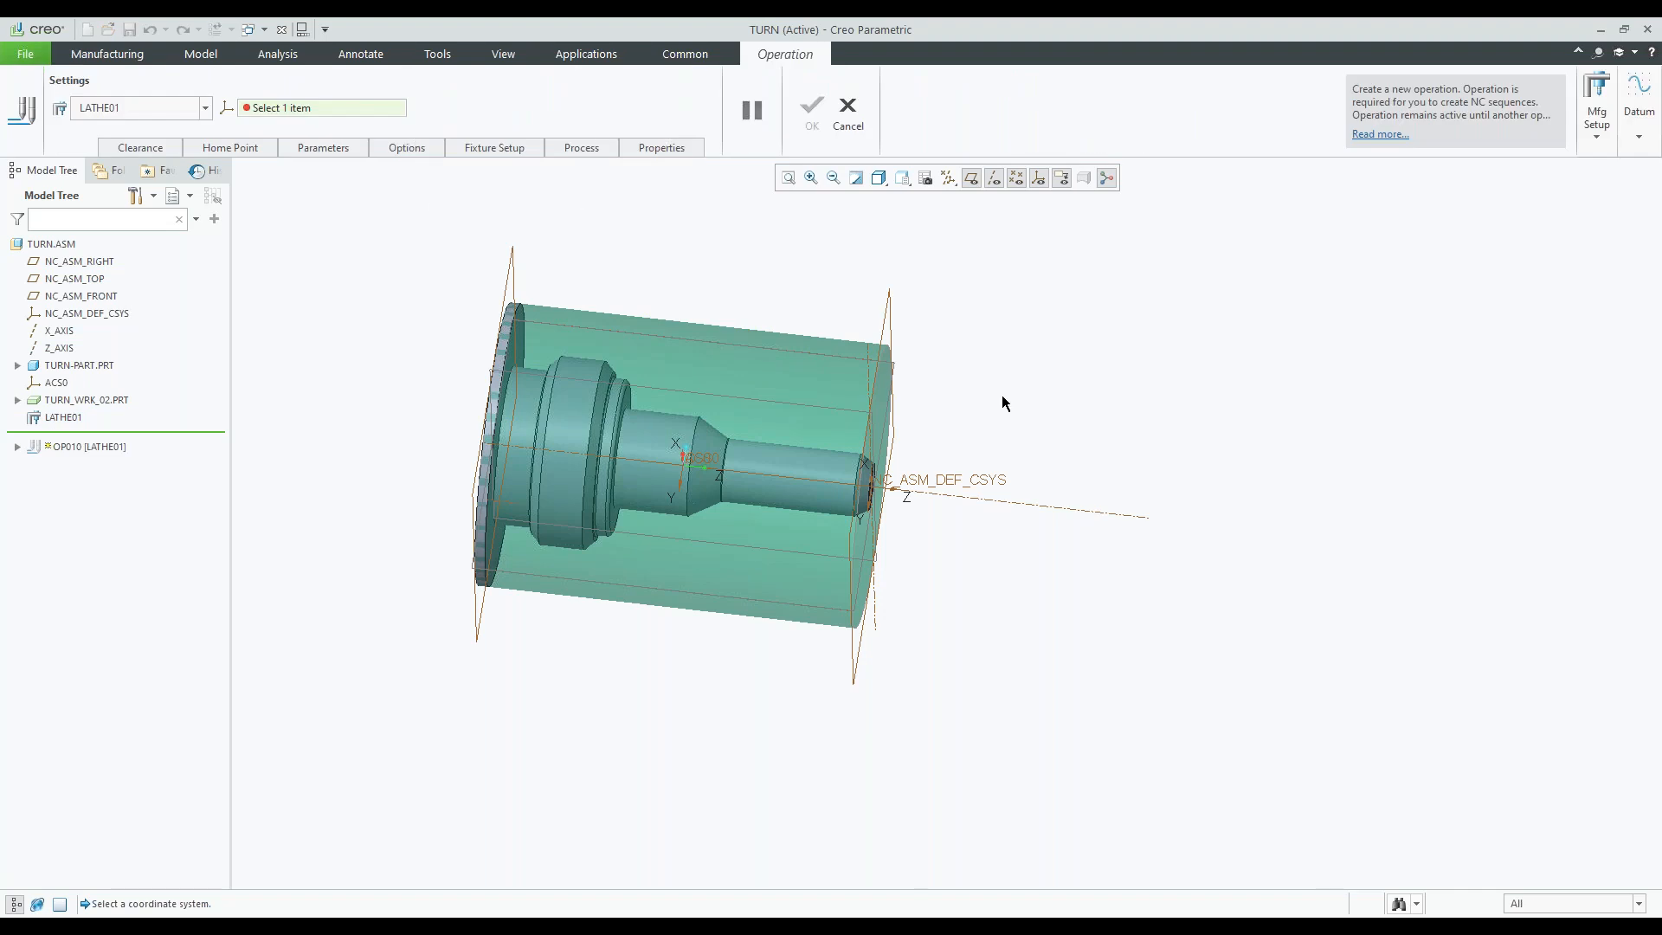
pyautogui.click(936, 485)
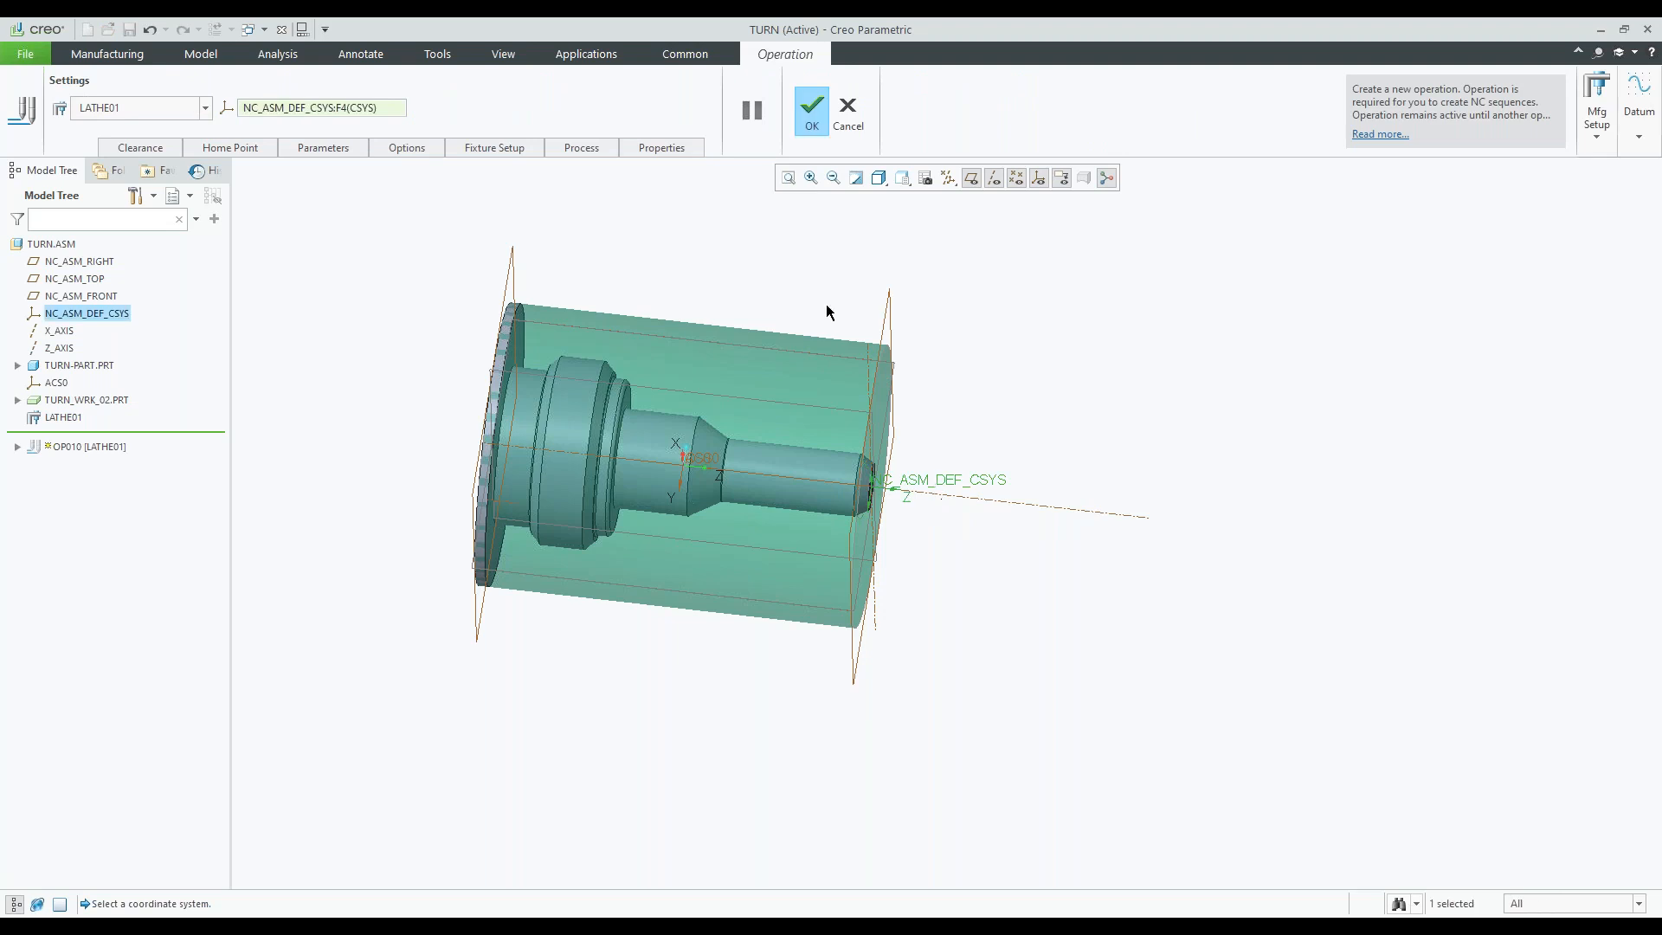
pyautogui.click(801, 117)
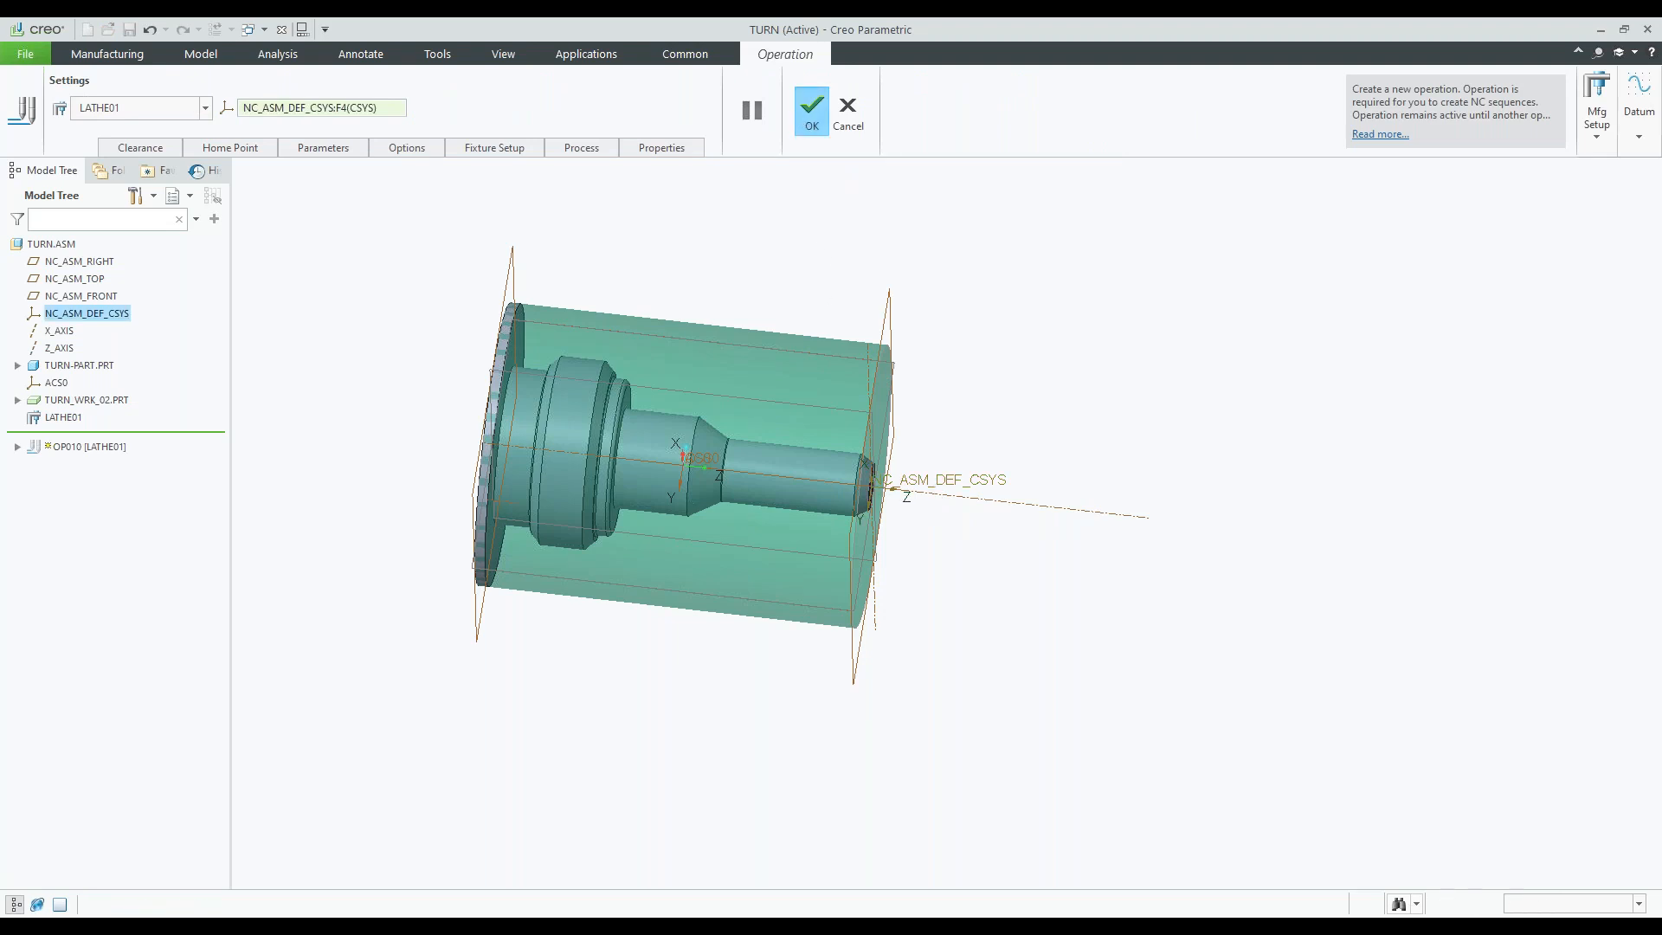
# - Add the turning tool T0004 with LEFT_HAND holder and default millimetre geometry to the lathe's cutting tools
pyautogui.moveTo(834, 424); pyautogui.dragTo(847, 418, button='middle')
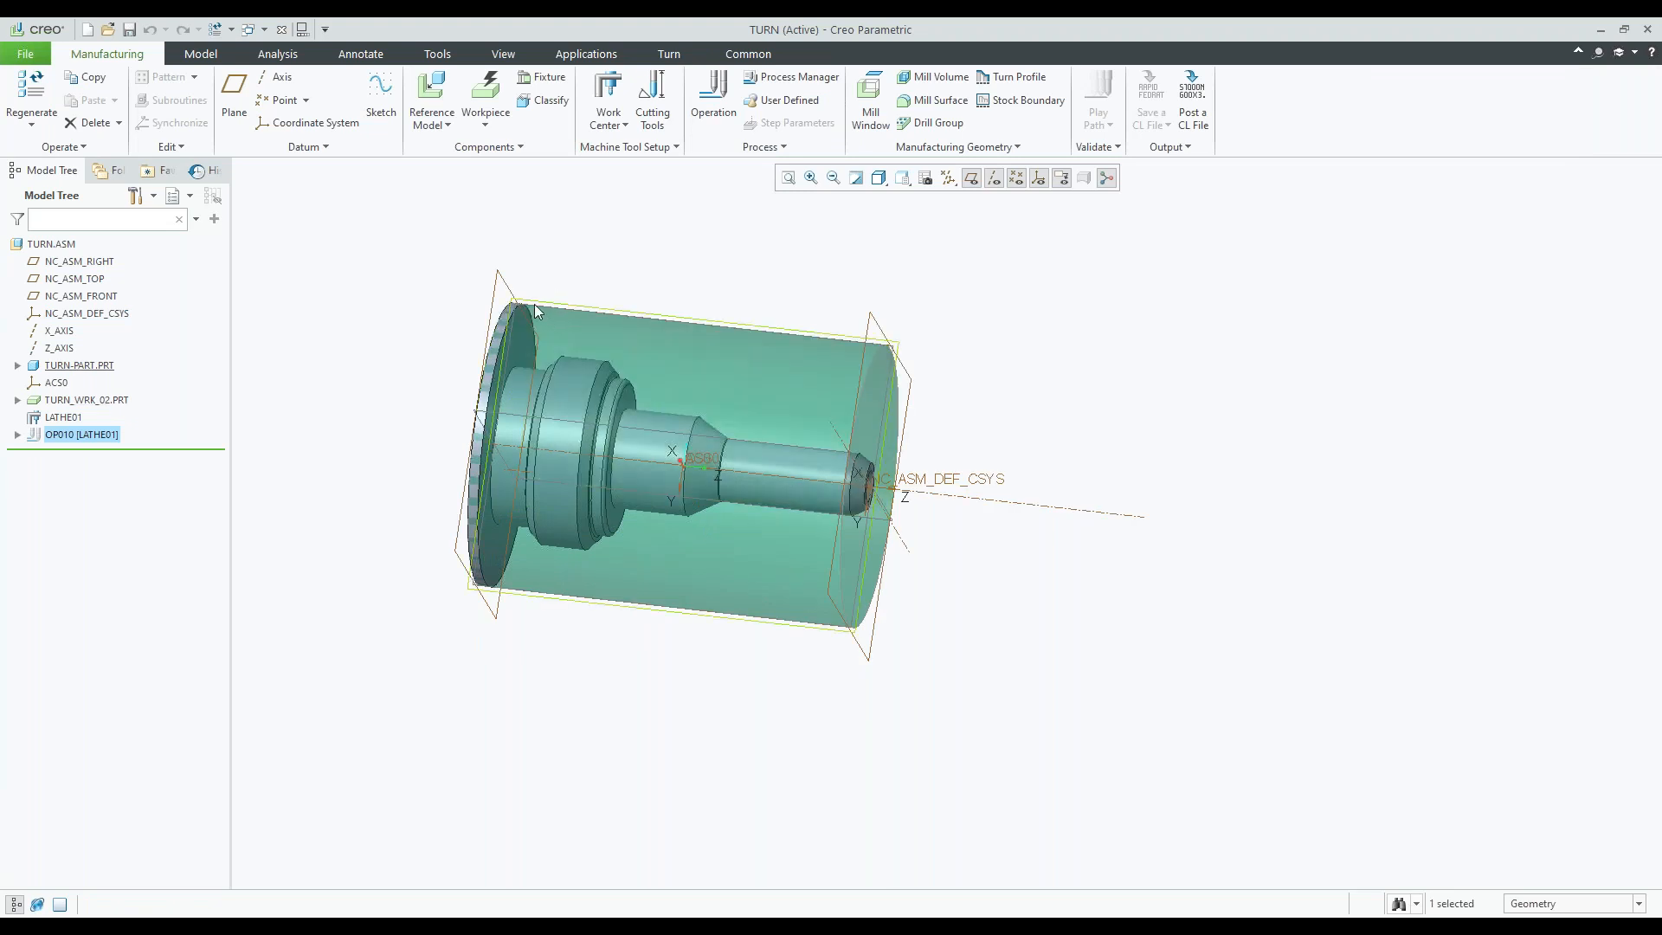
pyautogui.moveTo(594, 304); pyautogui.dragTo(776, 404, button='middle')
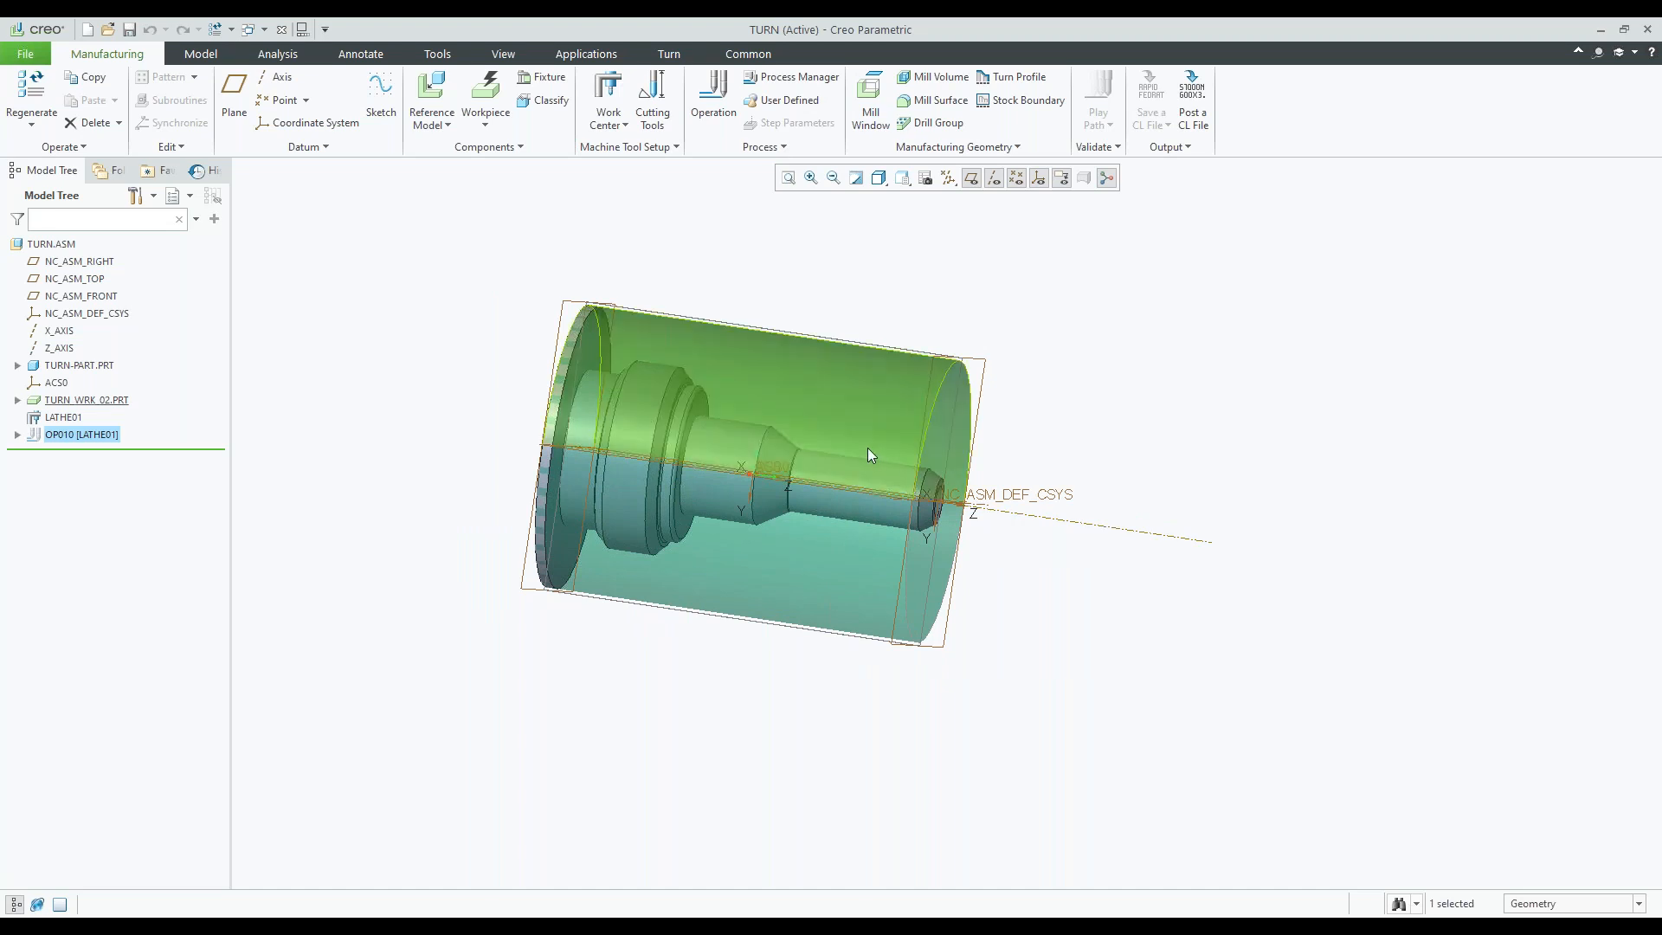
pyautogui.click(647, 108)
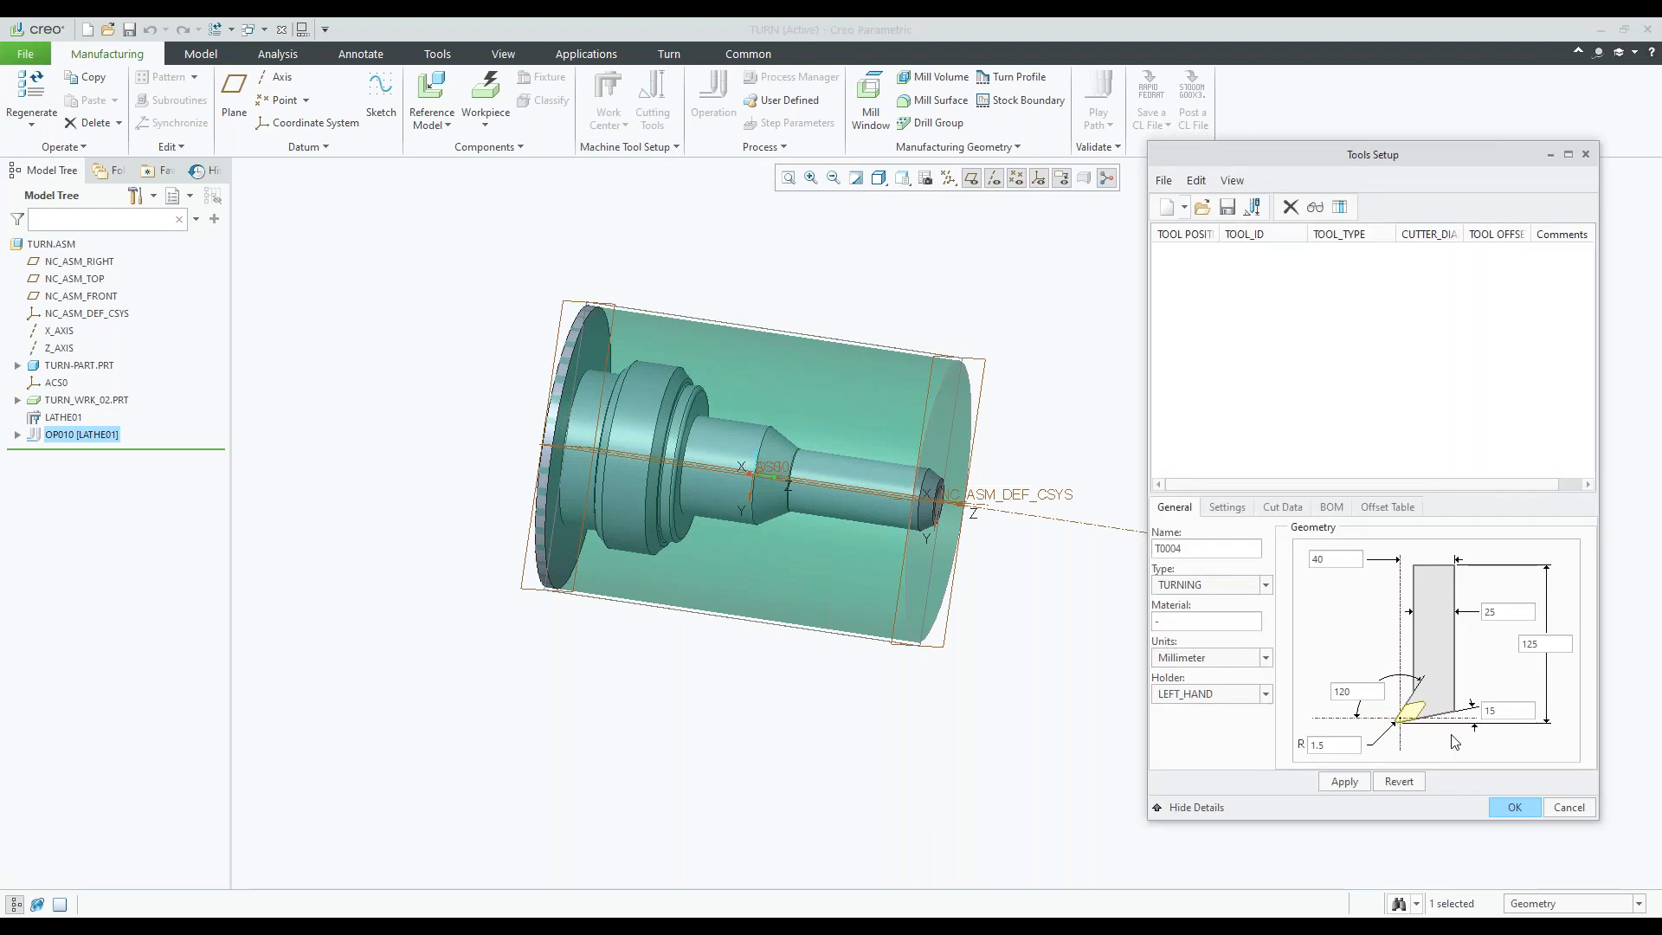
pyautogui.click(1344, 782)
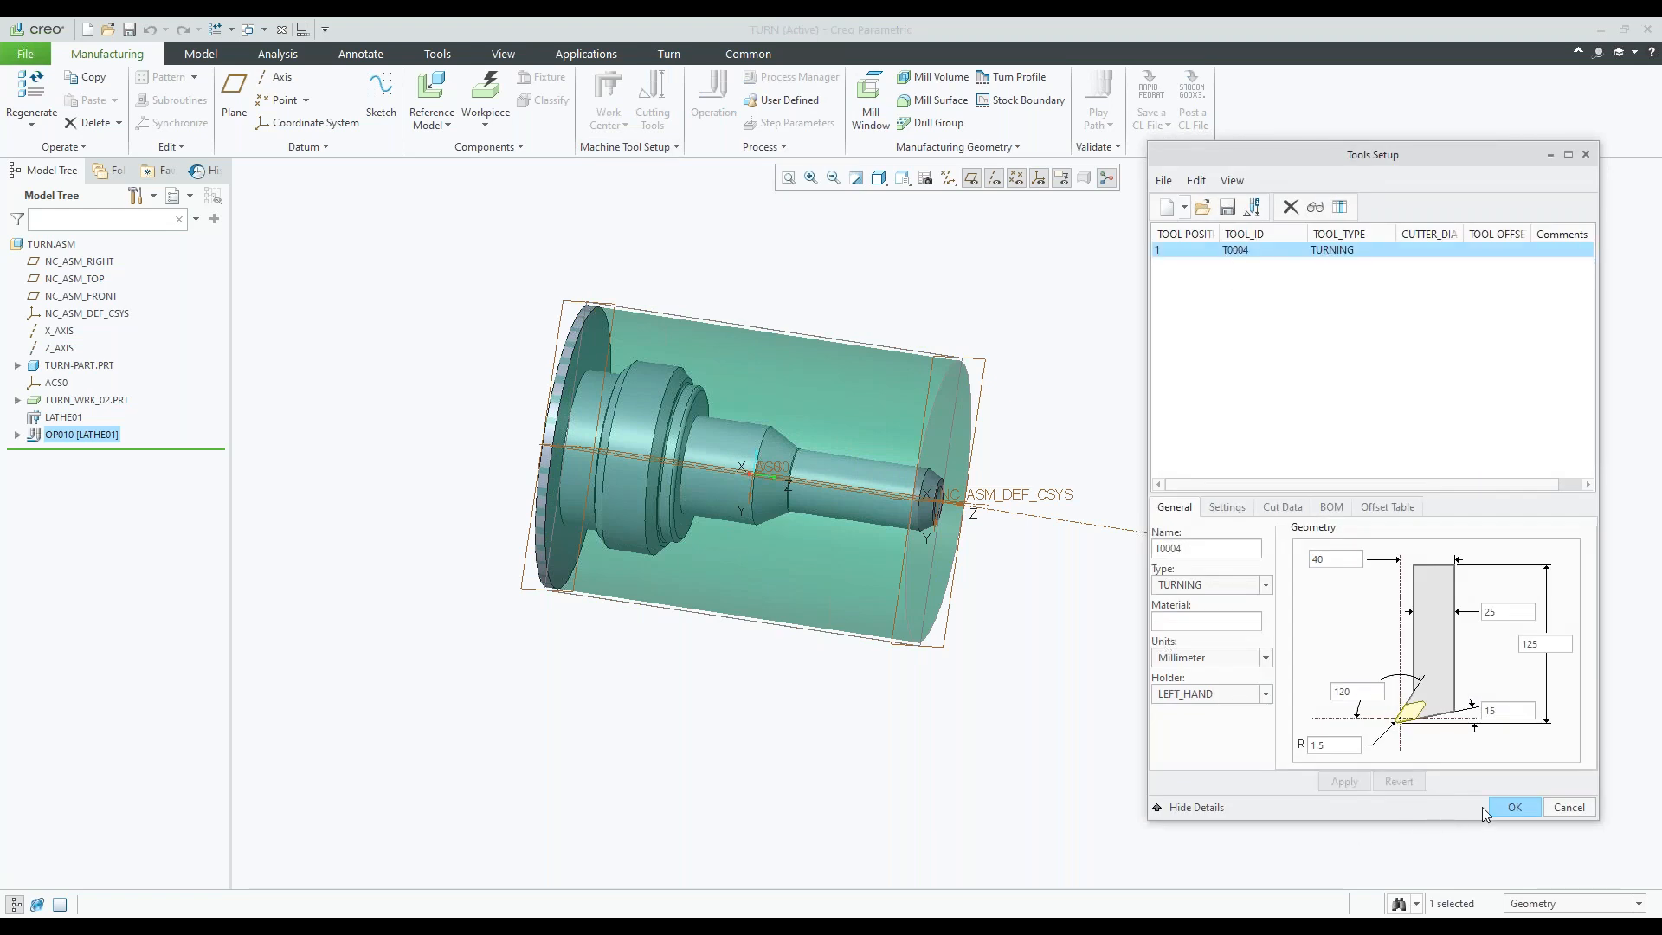
pyautogui.click(1514, 807)
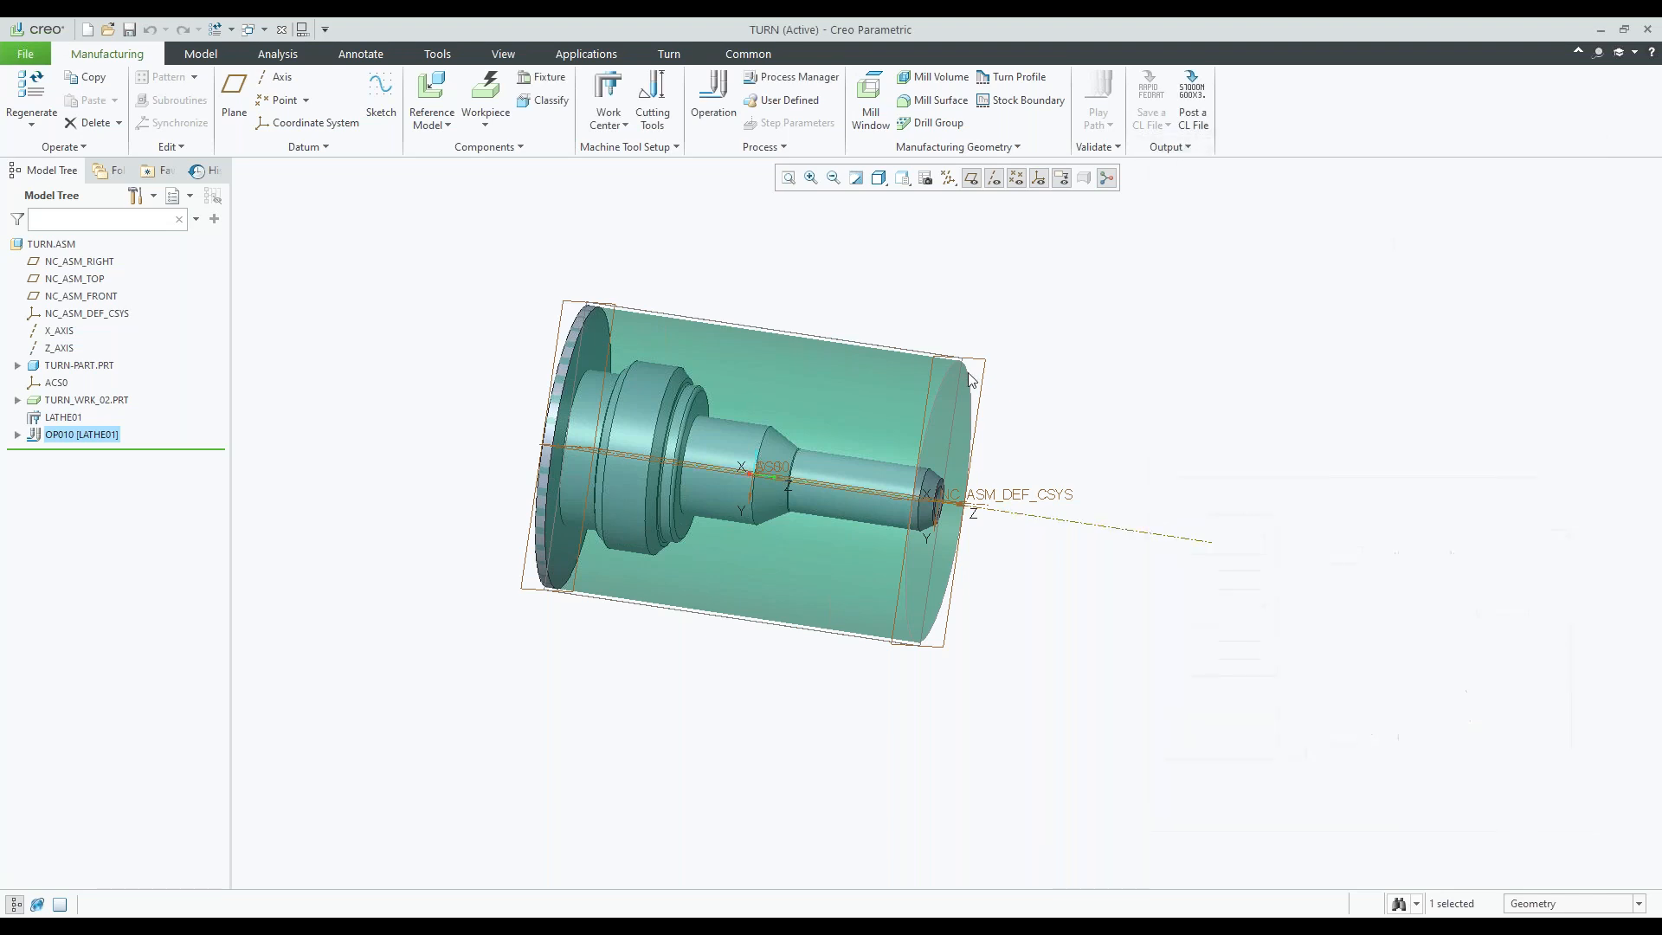
# - Create a turn profile from the outer contour of TURN-PART.PRT, placed on NC_ASM_DEF_CSYS, with the default start and end points
pyautogui.click(670, 54)
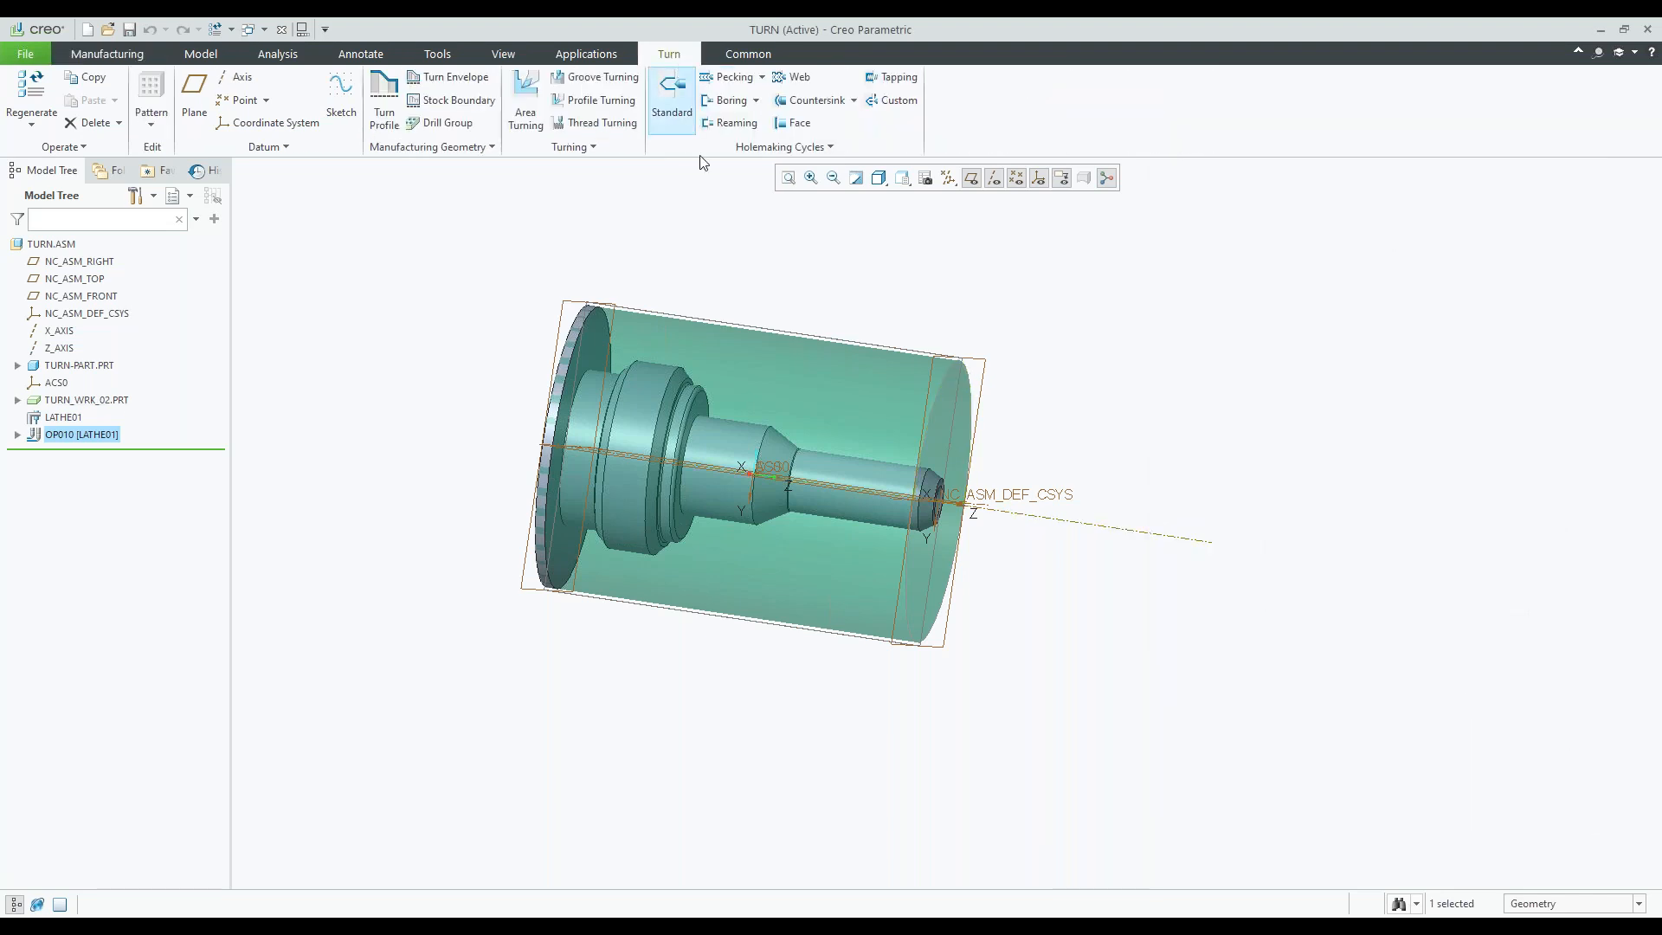
pyautogui.moveTo(745, 278); pyautogui.dragTo(745, 278, button='middle')
pyautogui.moveTo(743, 282); pyautogui.dragTo(729, 293, button='middle')
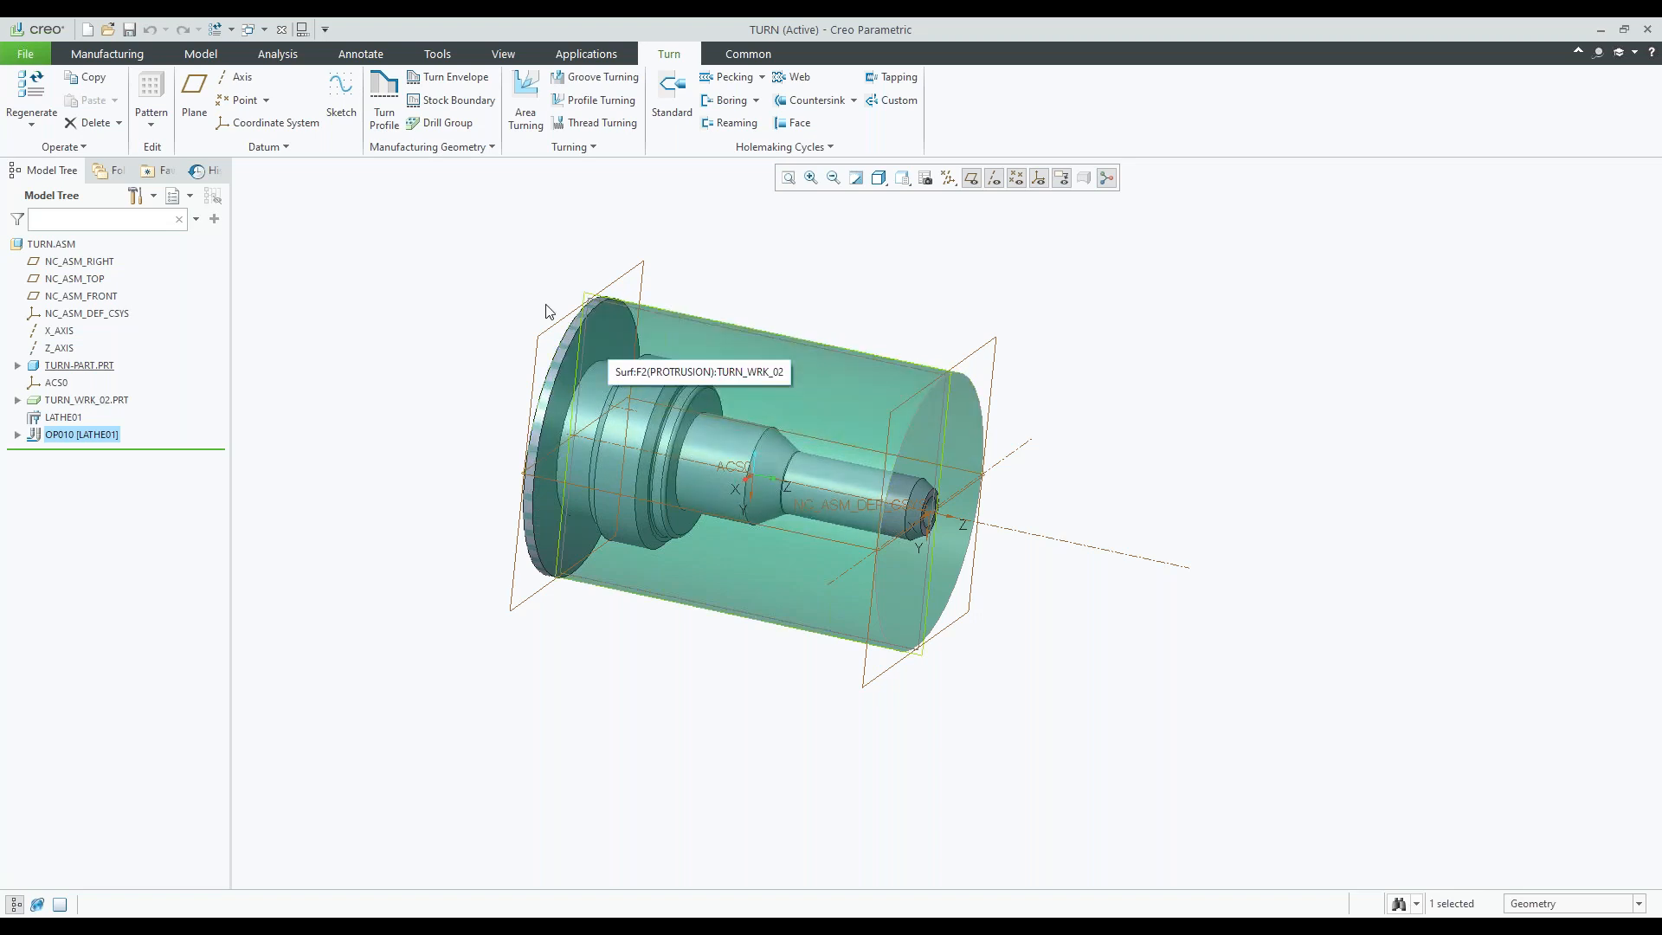
pyautogui.click(385, 102)
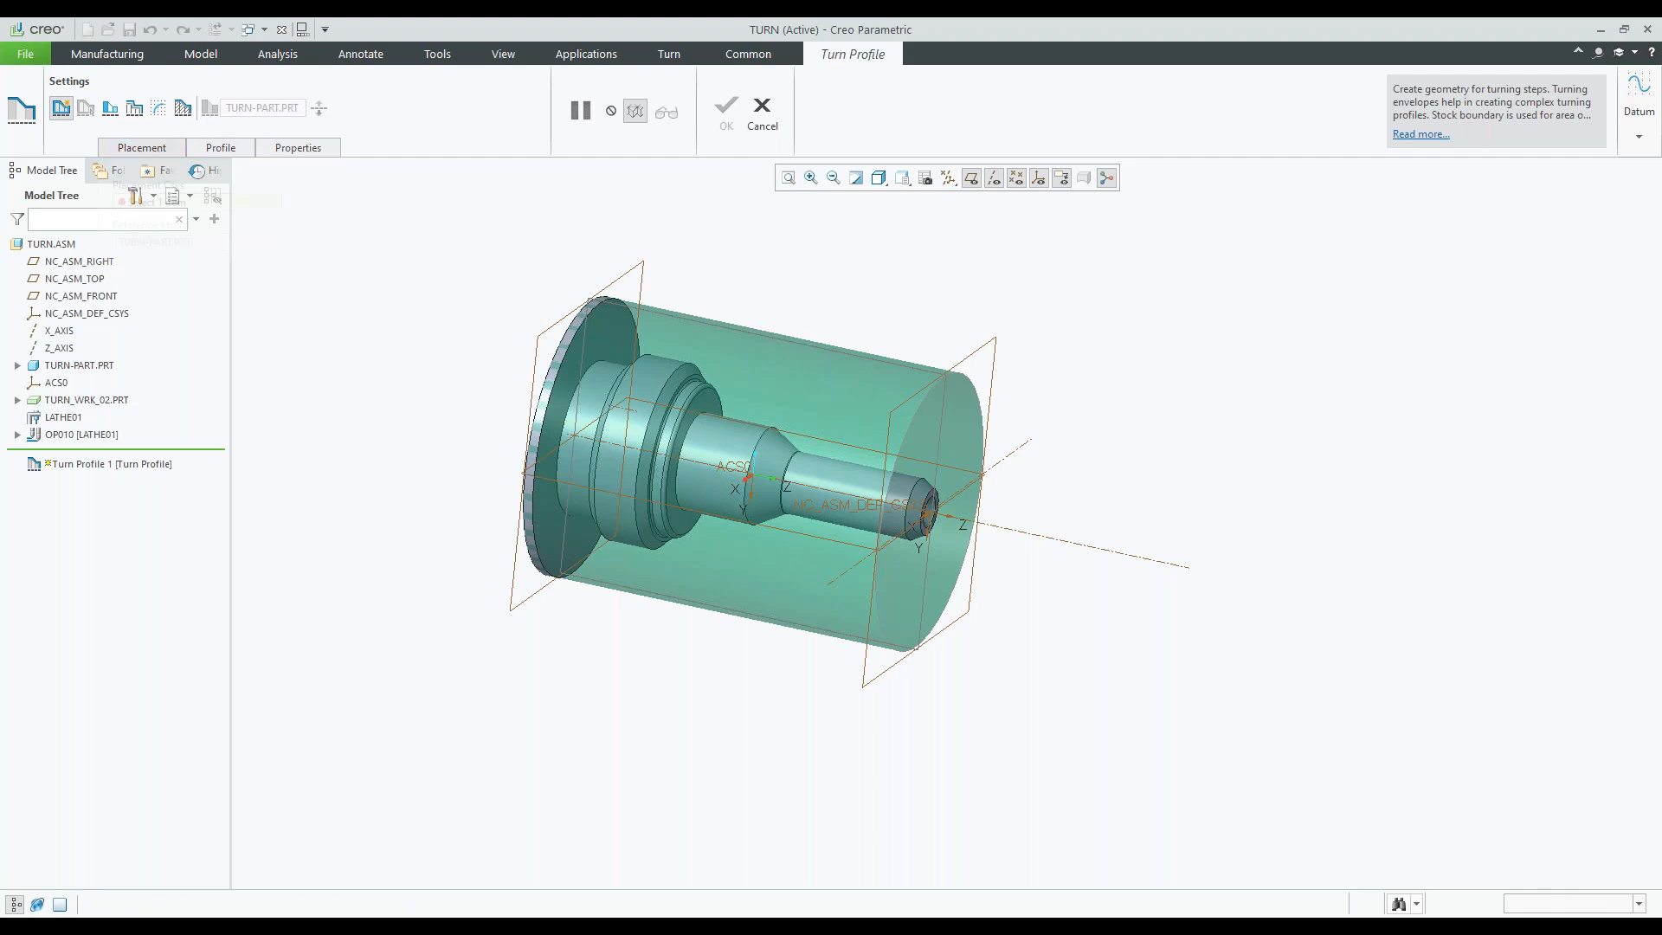
pyautogui.click(154, 149)
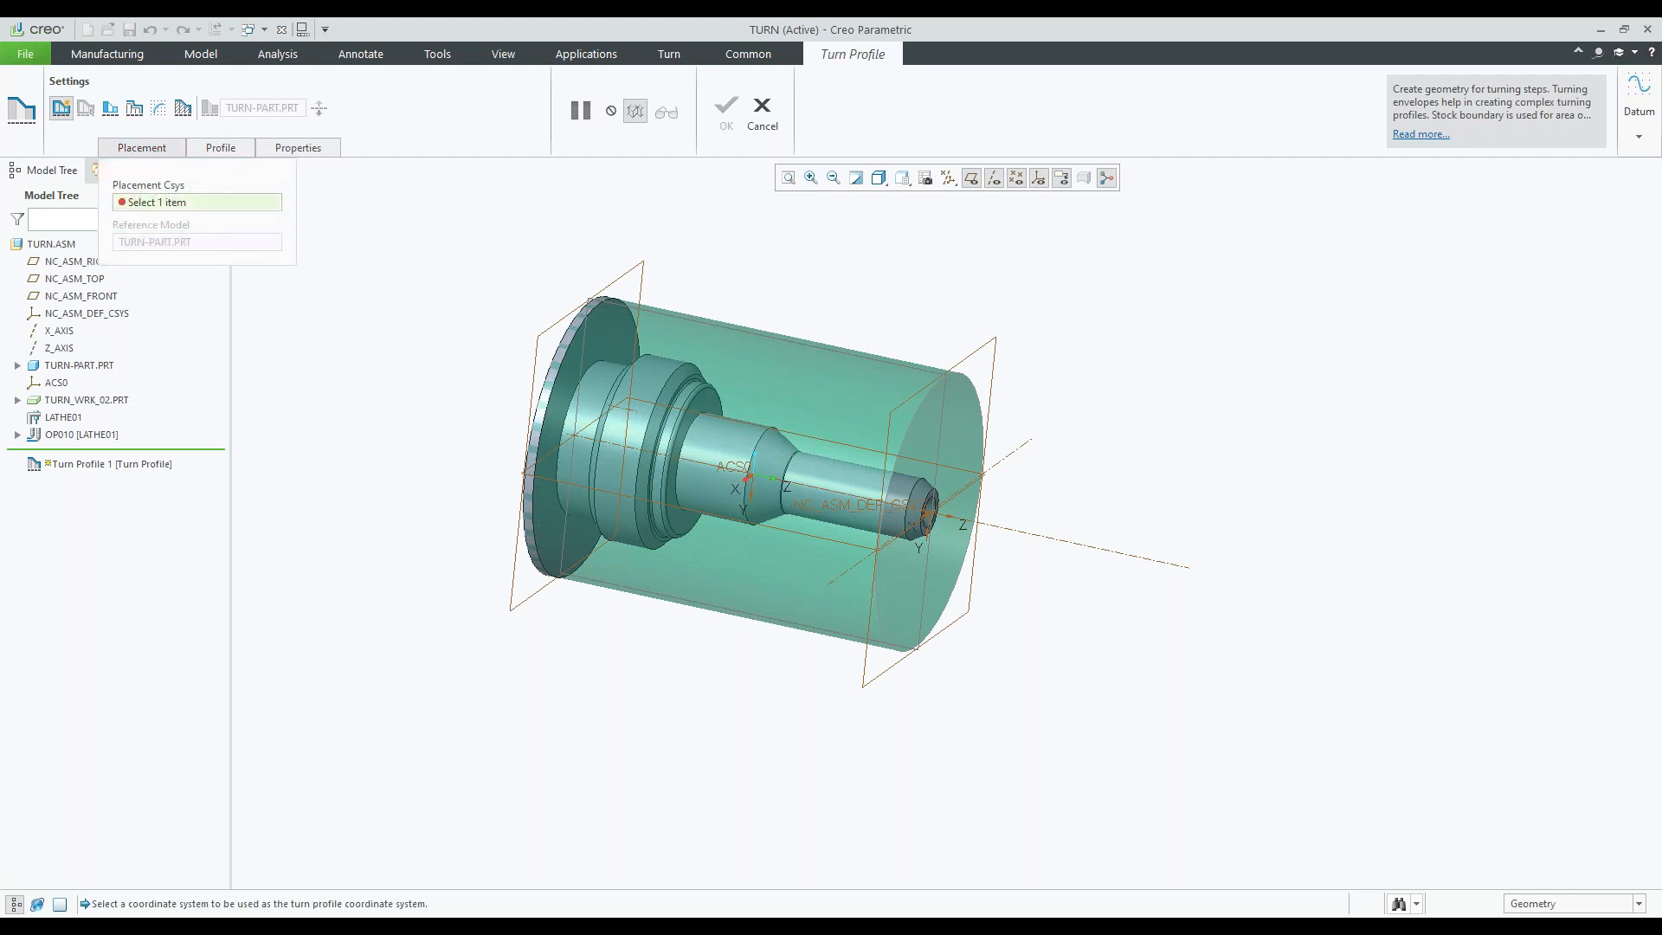
pyautogui.click(86, 313)
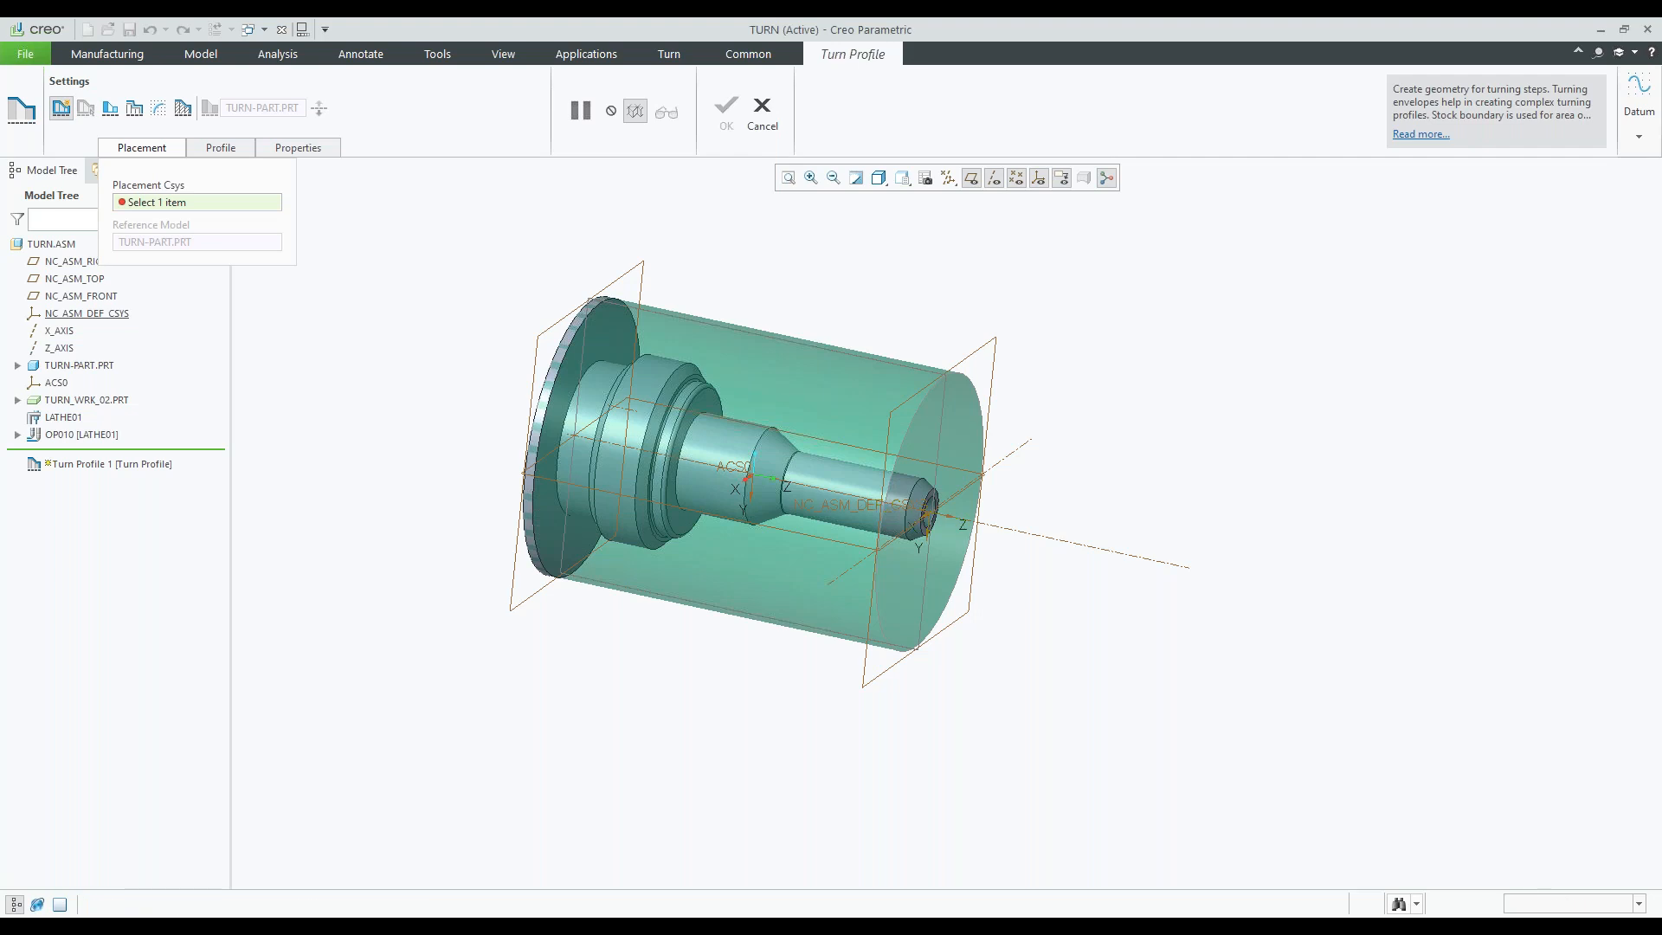
pyautogui.moveTo(704, 542); pyautogui.dragTo(692, 417, button='middle')
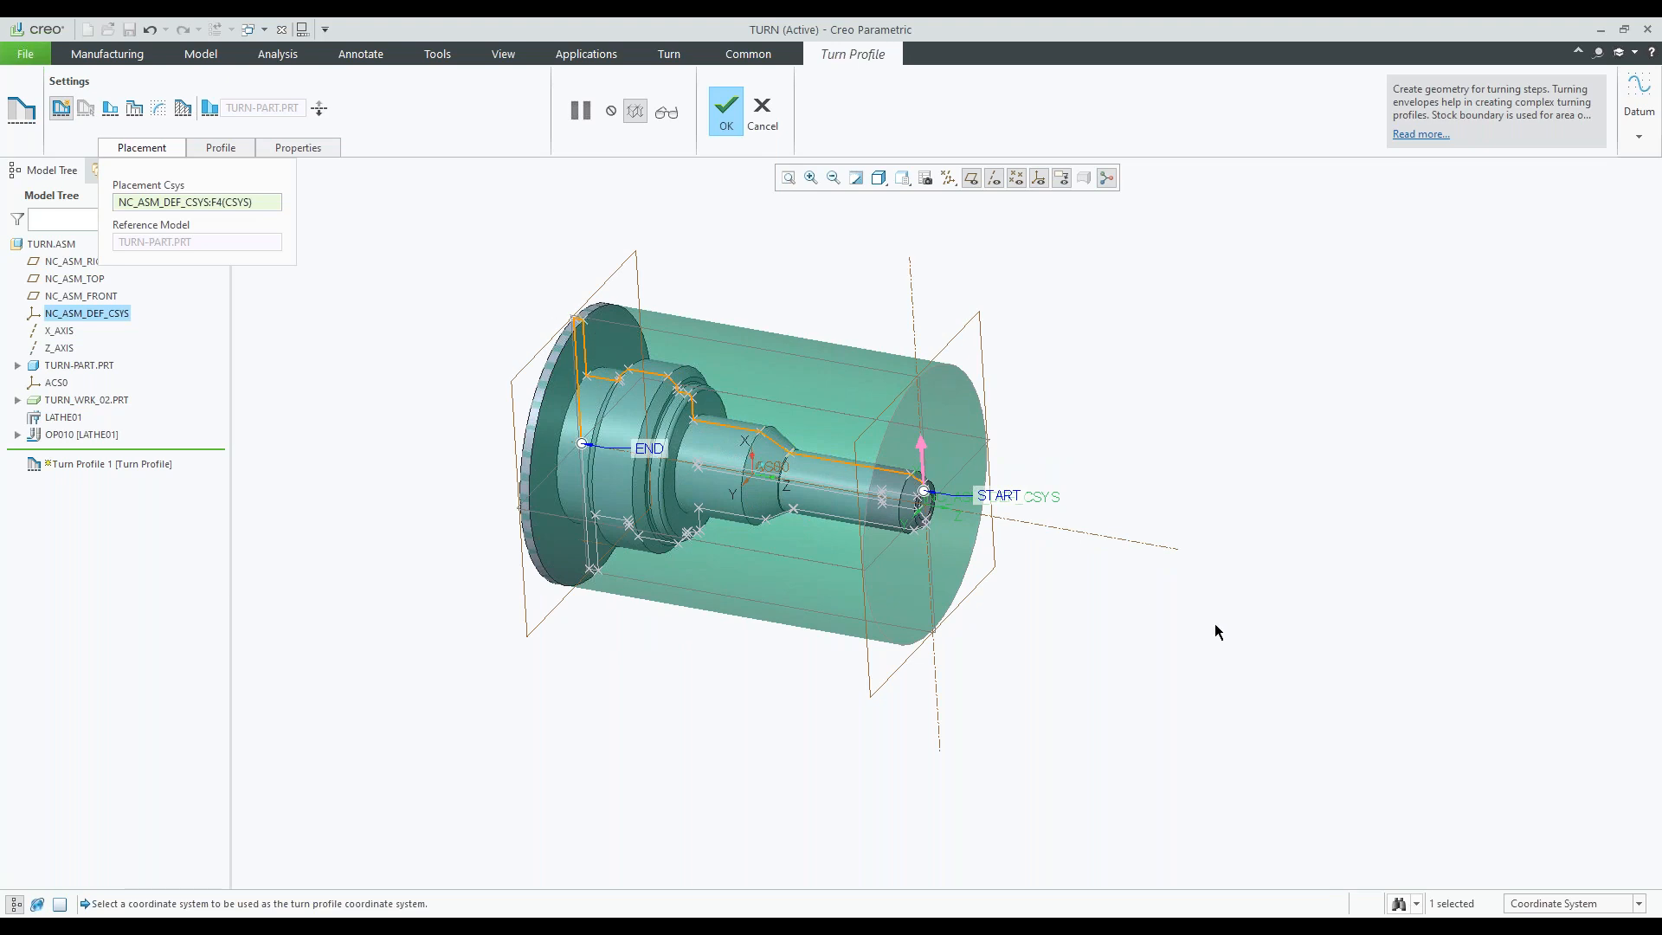
pyautogui.moveTo(554, 459)
pyautogui.mouseDown(button='middle')
pyautogui.moveTo(576, 439)
pyautogui.moveTo(551, 446)
pyautogui.mouseUp(button='middle')
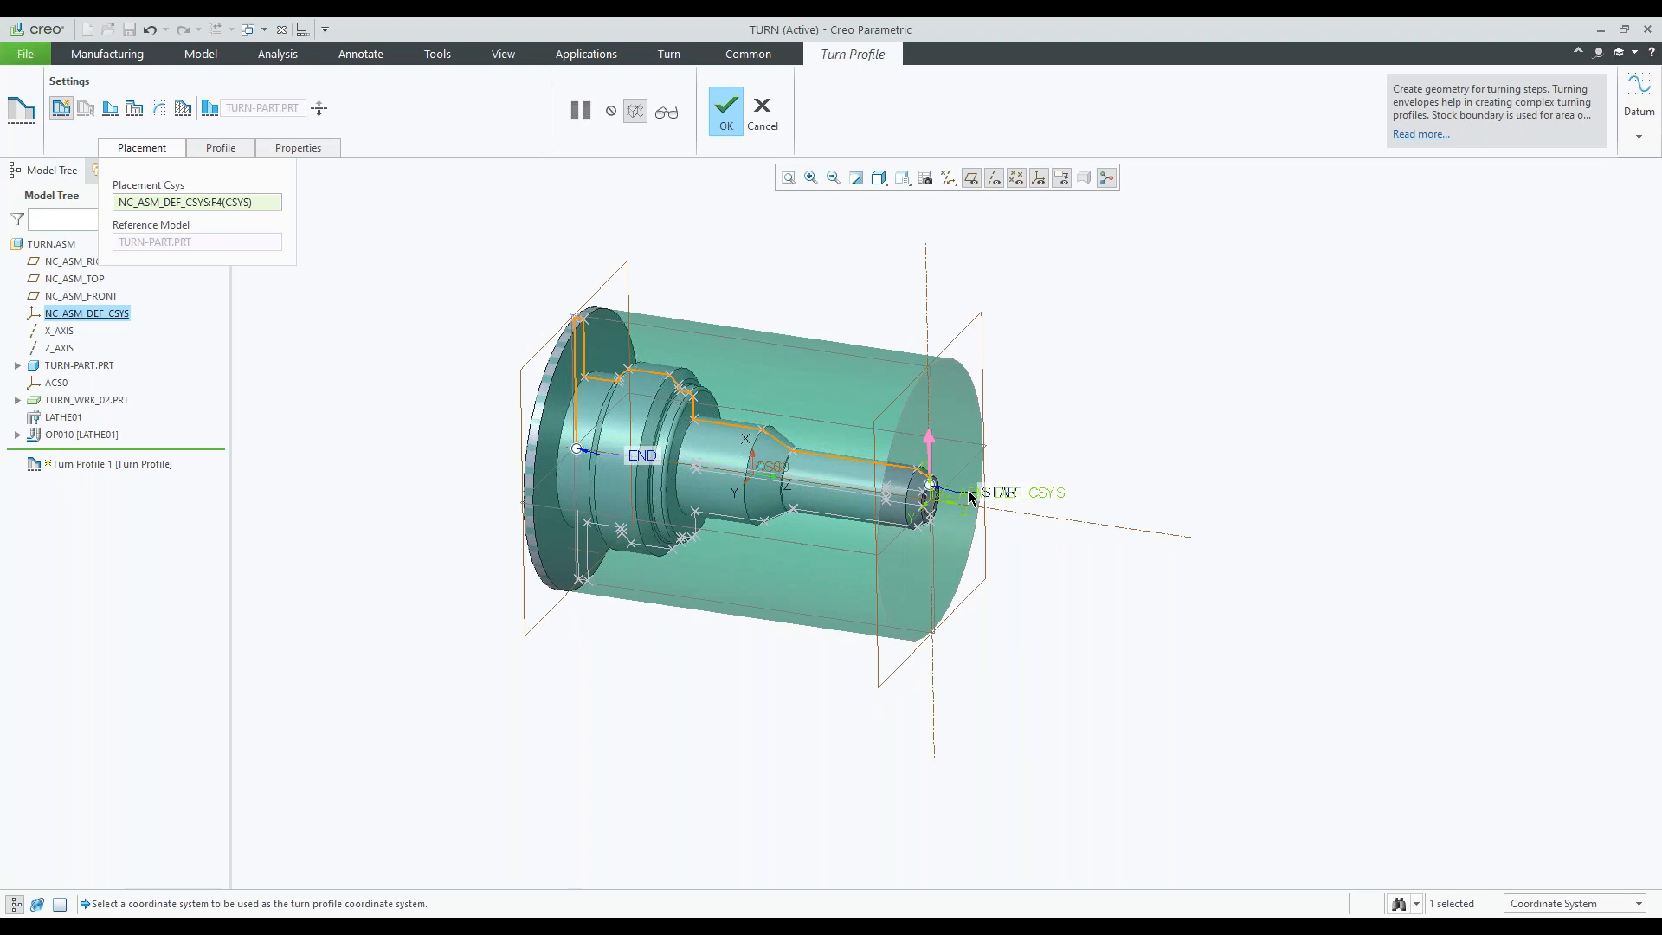
pyautogui.scroll(2, 933, 498)
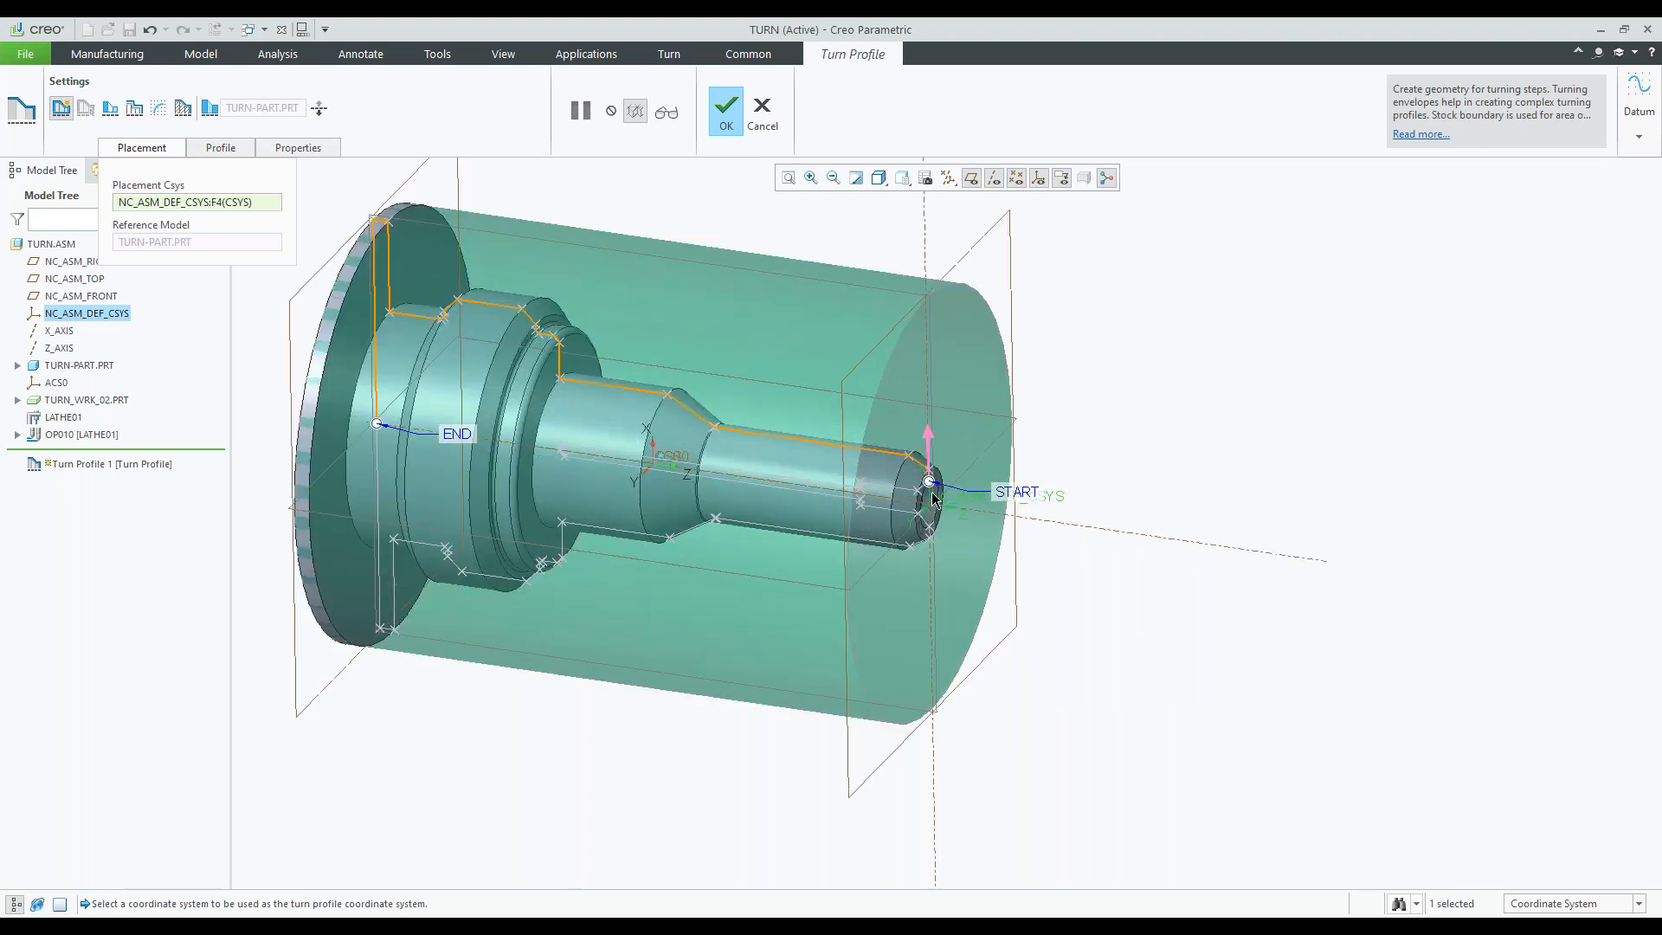
pyautogui.scroll(4, 933, 498)
pyautogui.scroll(-3, 931, 485)
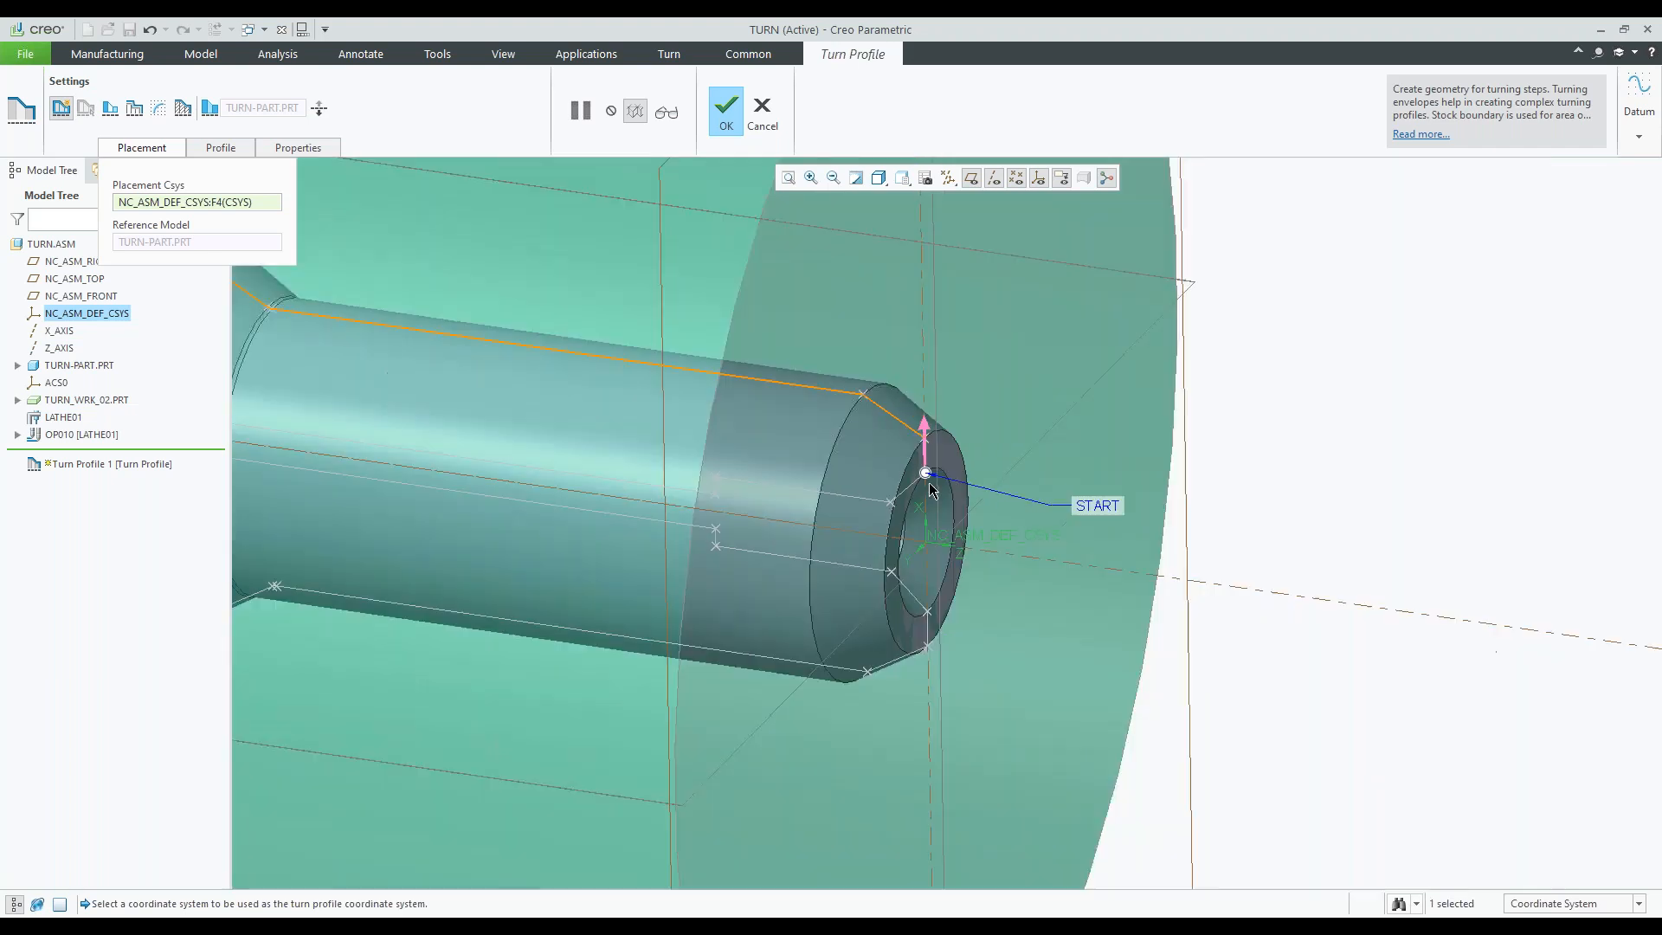
pyautogui.scroll(-3, 931, 489)
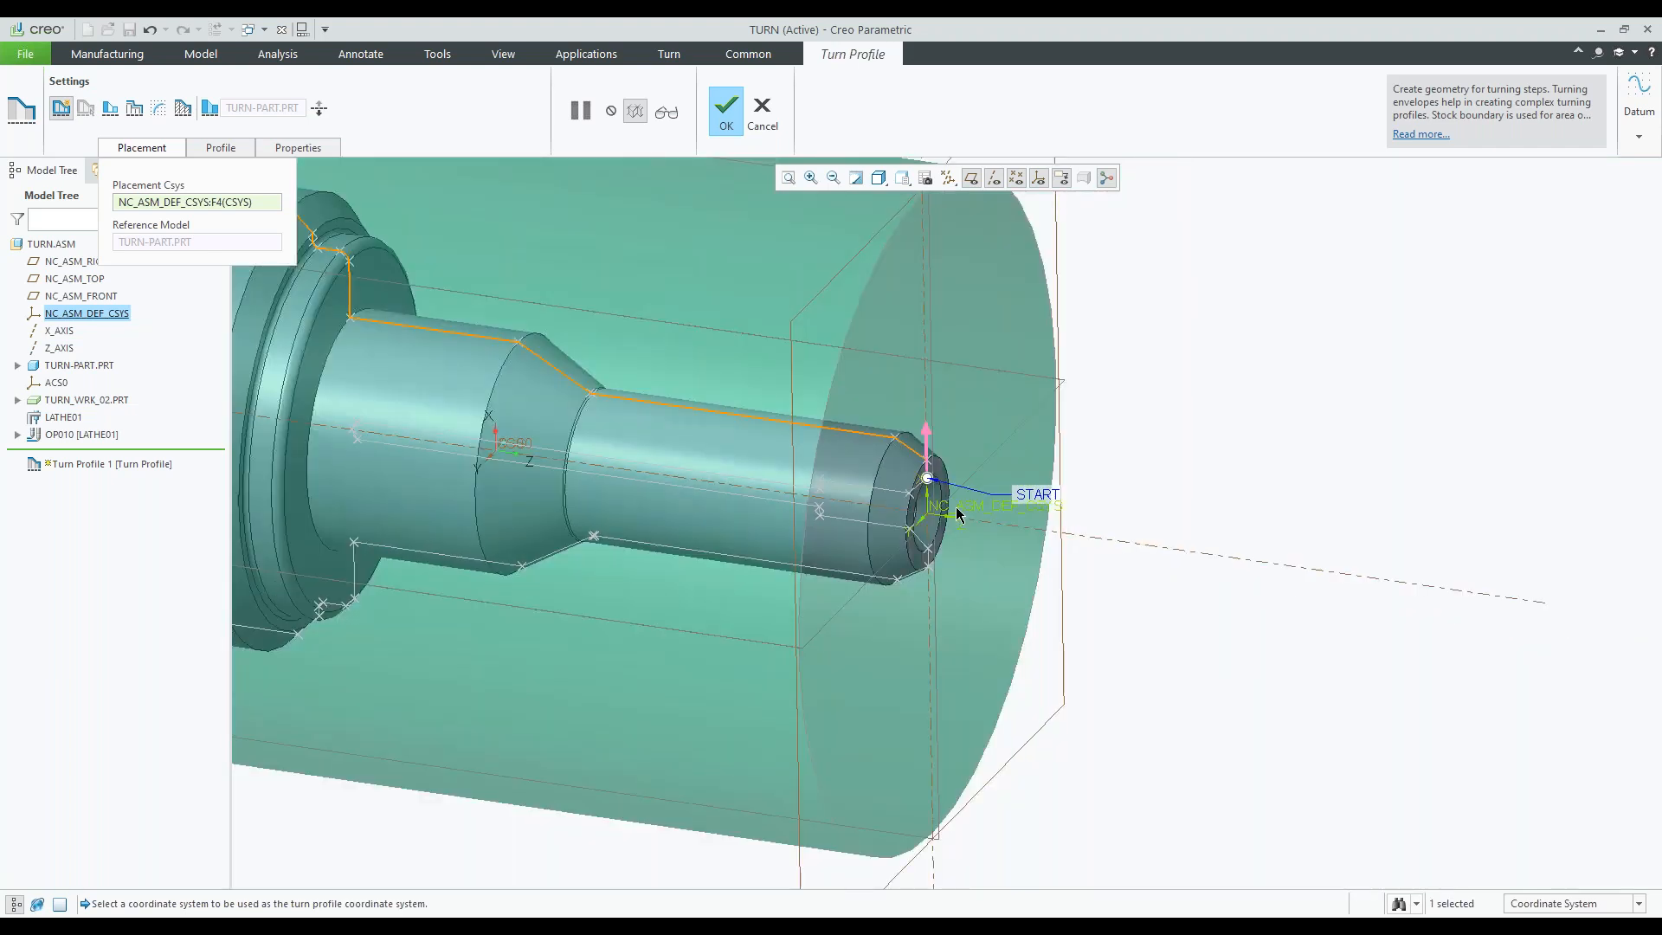
pyautogui.scroll(-3, 865, 485)
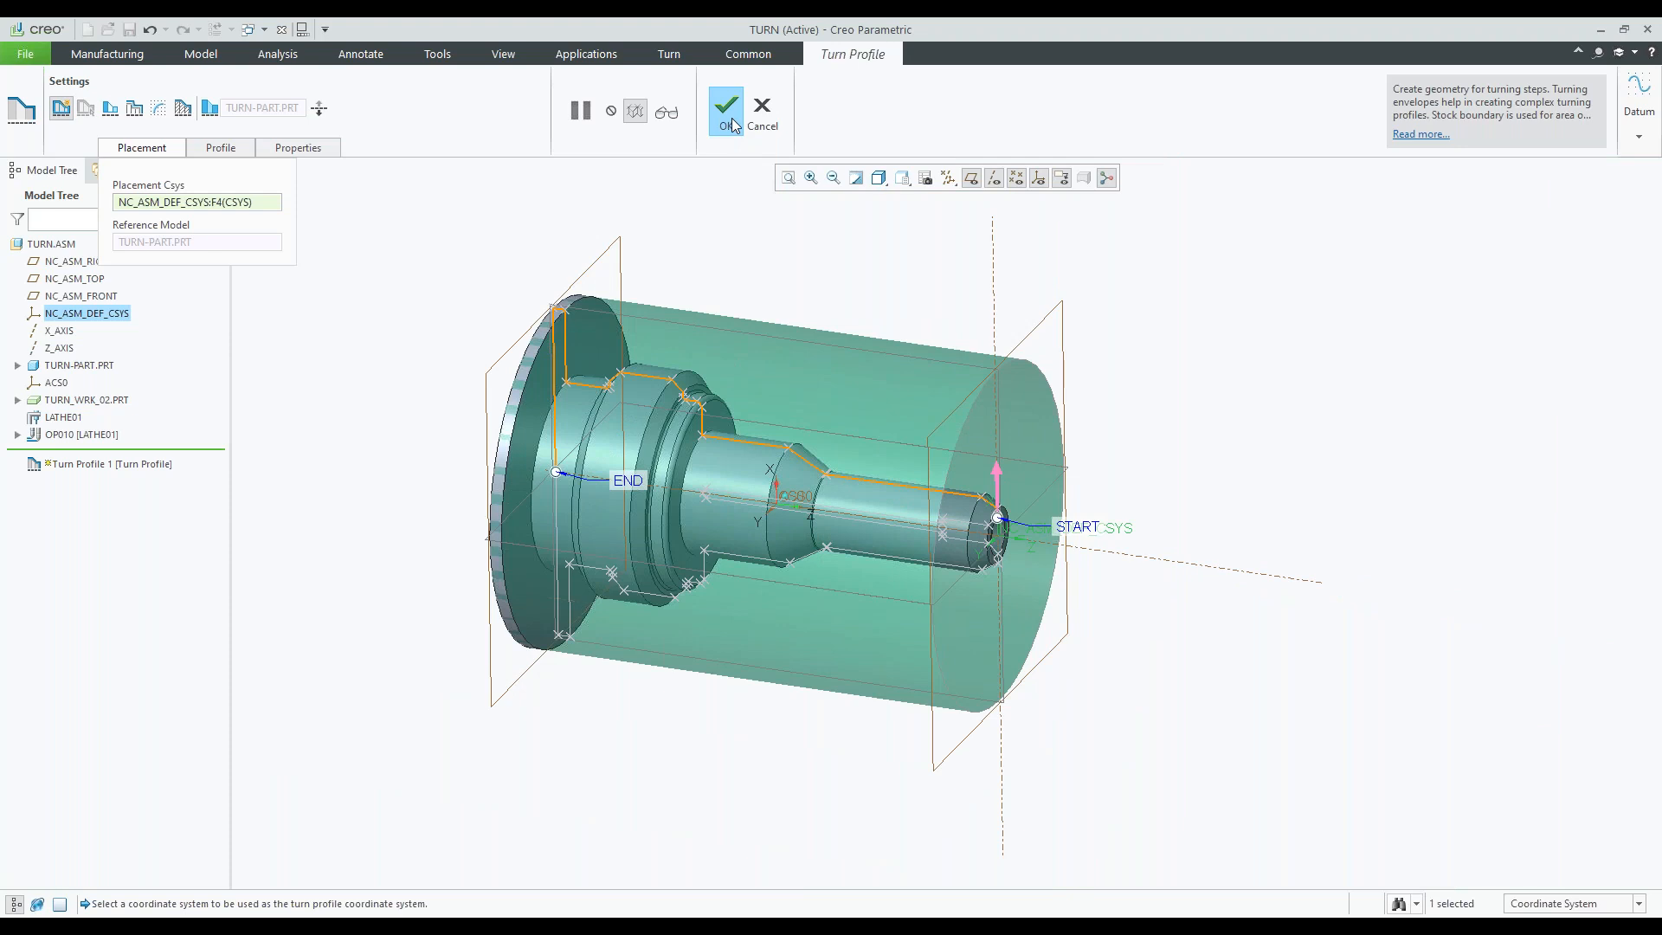
pyautogui.click(732, 123)
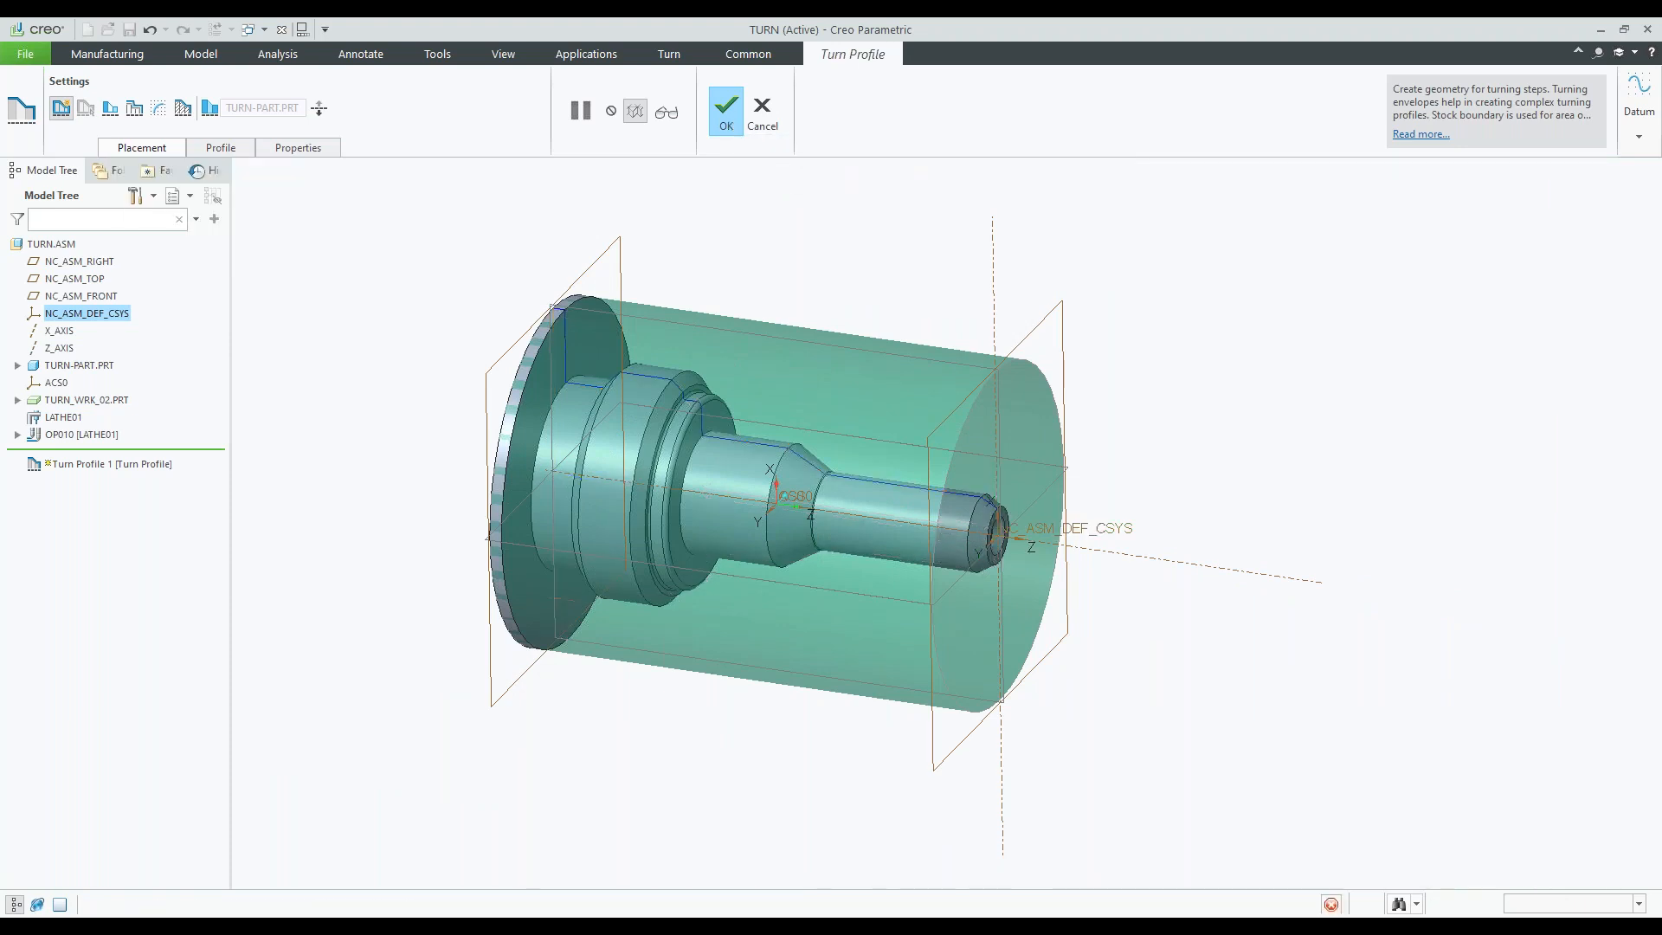
pyautogui.click(738, 233)
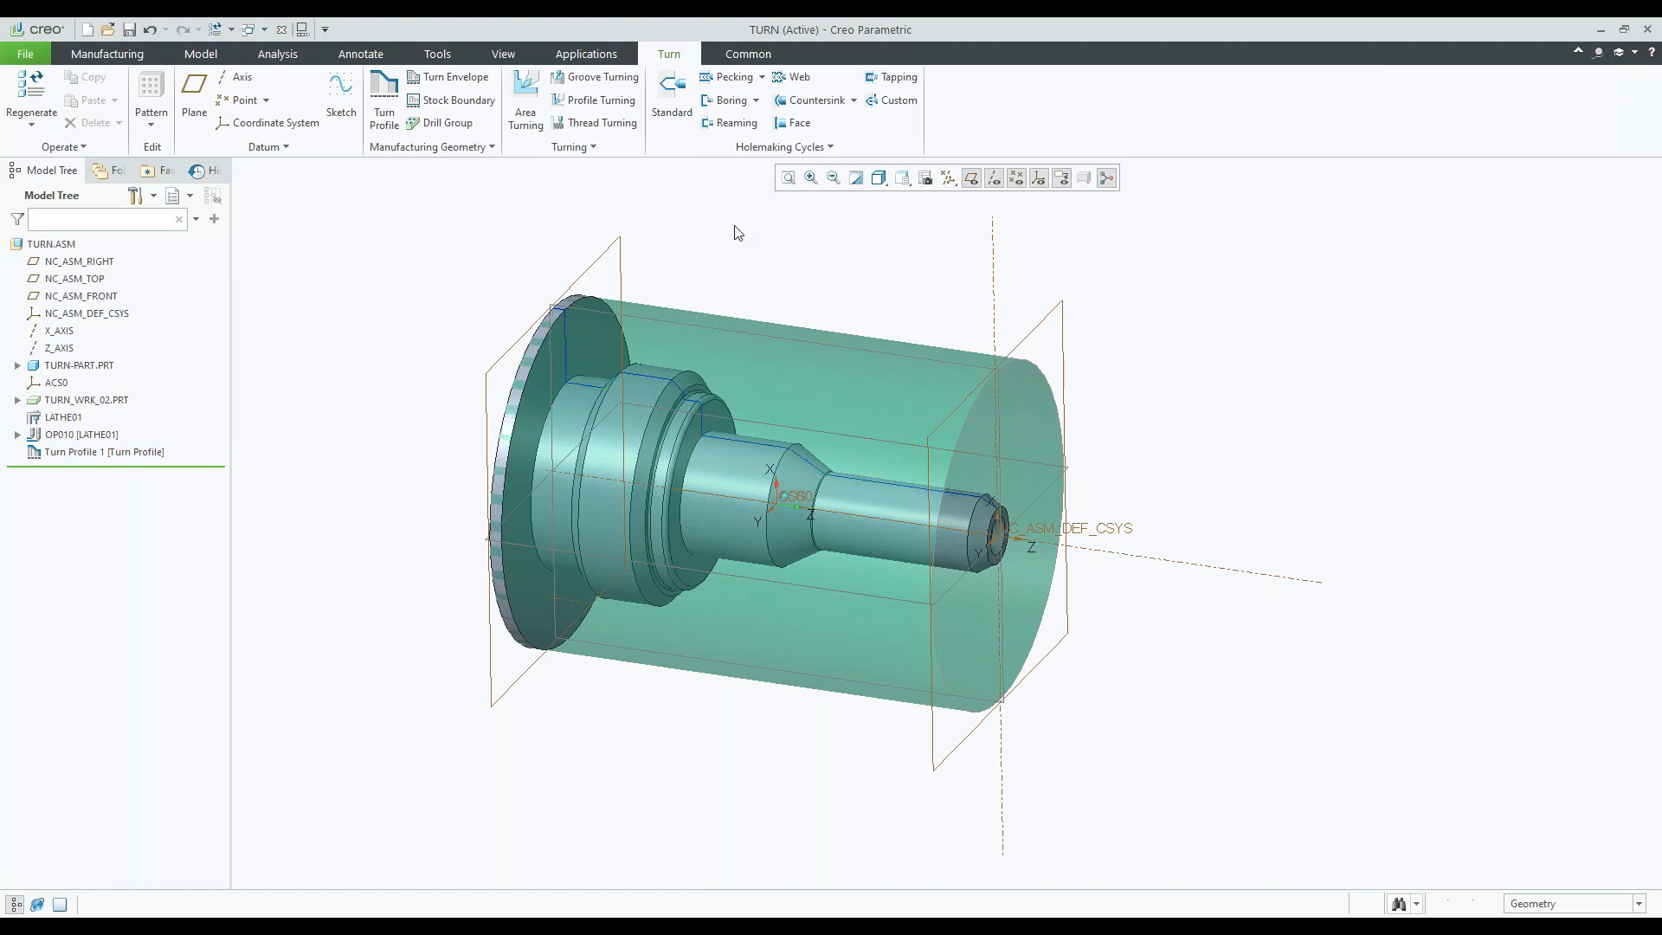
pyautogui.click(384, 100)
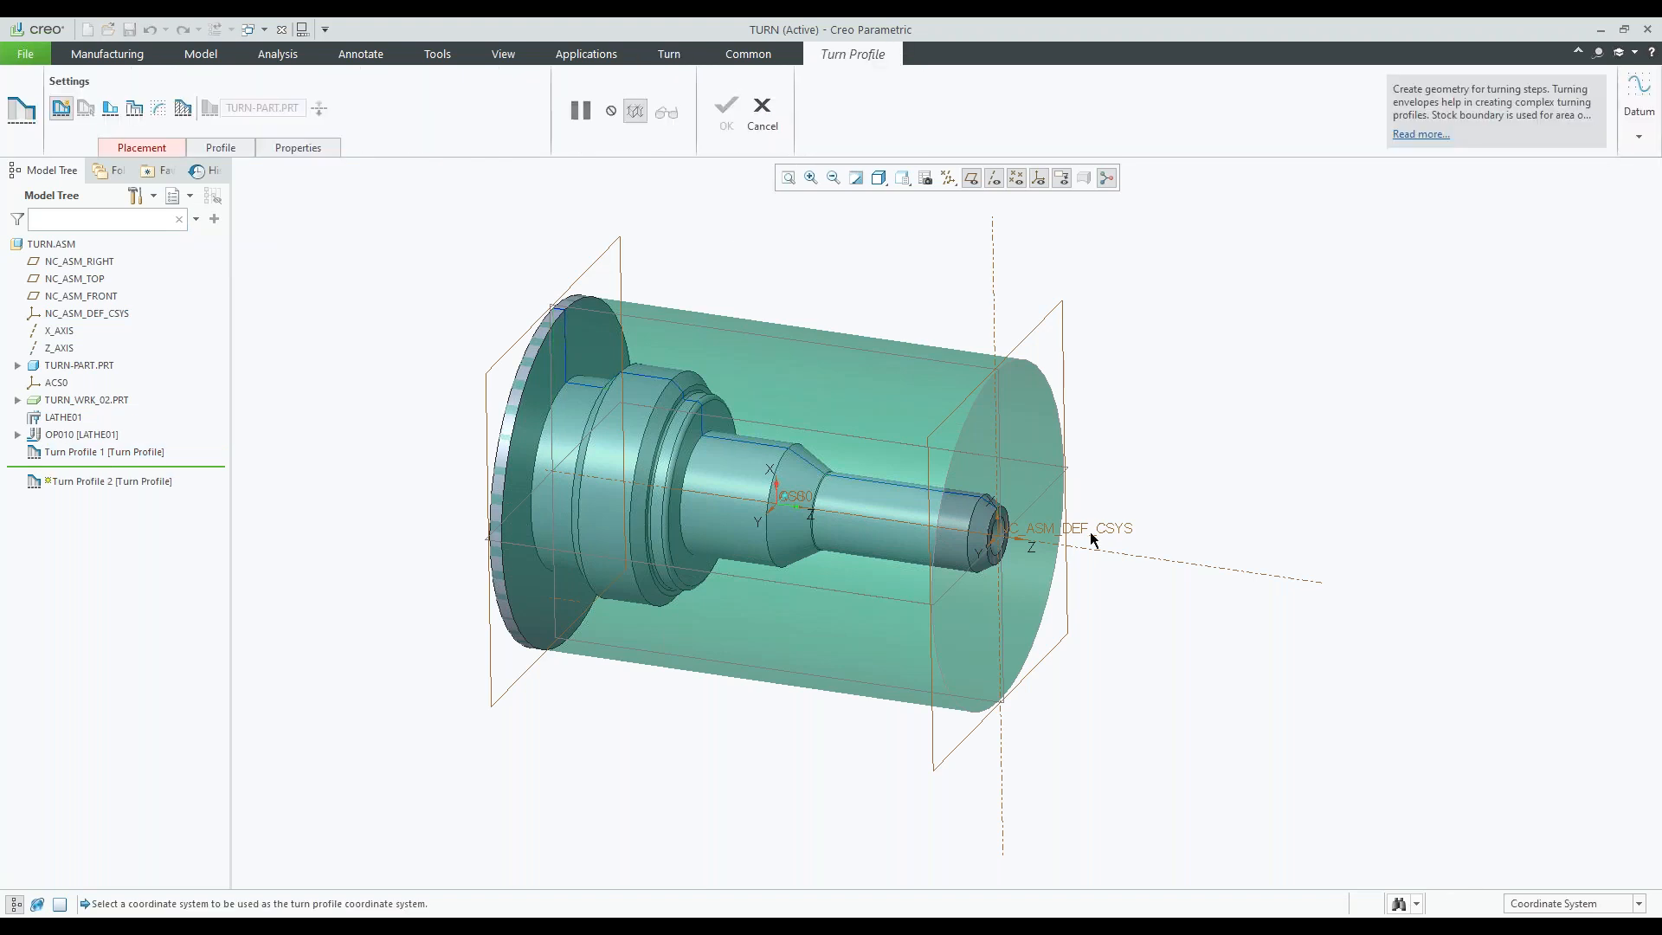
pyautogui.click(1090, 532)
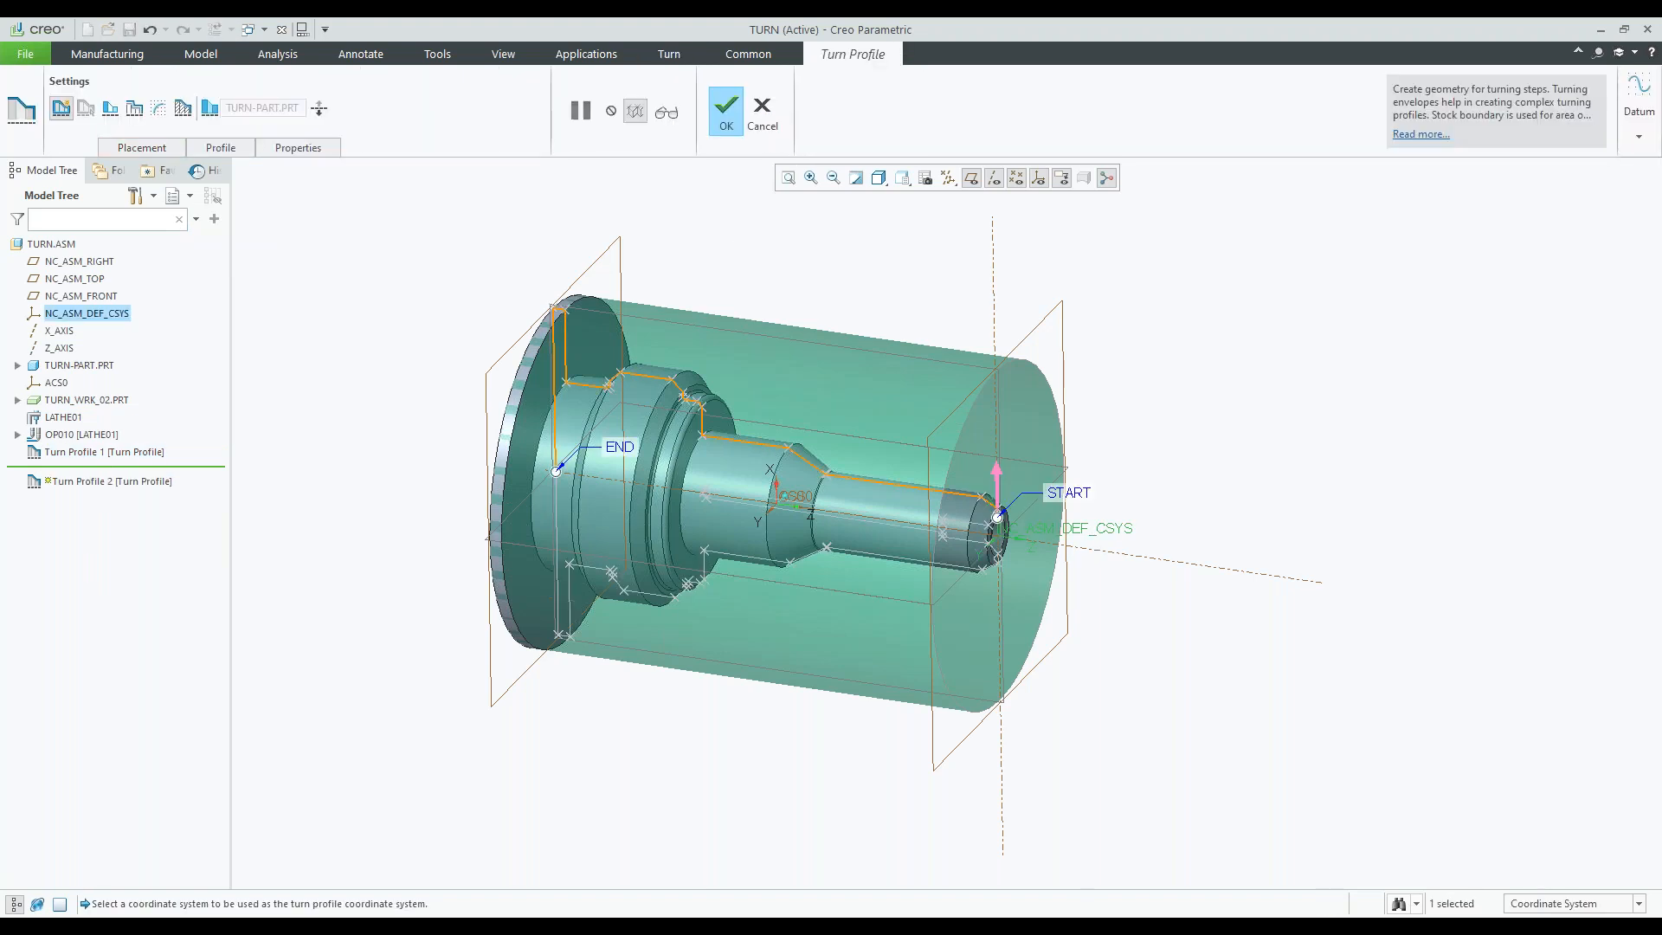
pyautogui.scroll(-3, 1087, 530)
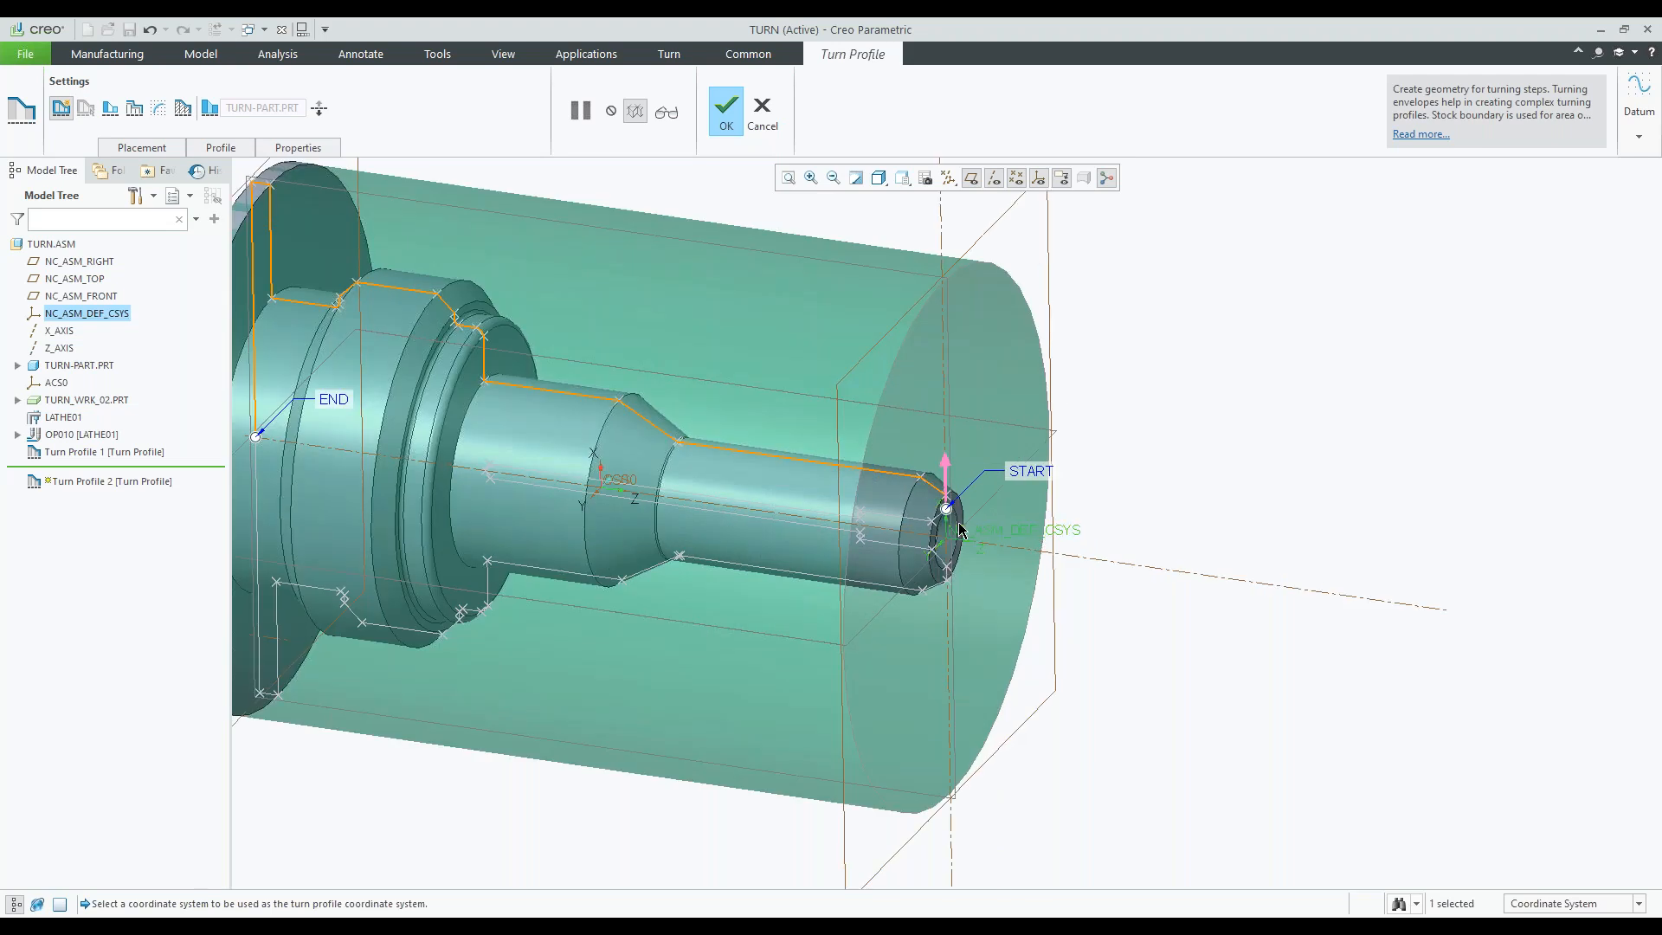
pyautogui.scroll(3, 1034, 533)
pyautogui.moveTo(537, 470); pyautogui.dragTo(975, 535)
pyautogui.scroll(-2, 976, 536)
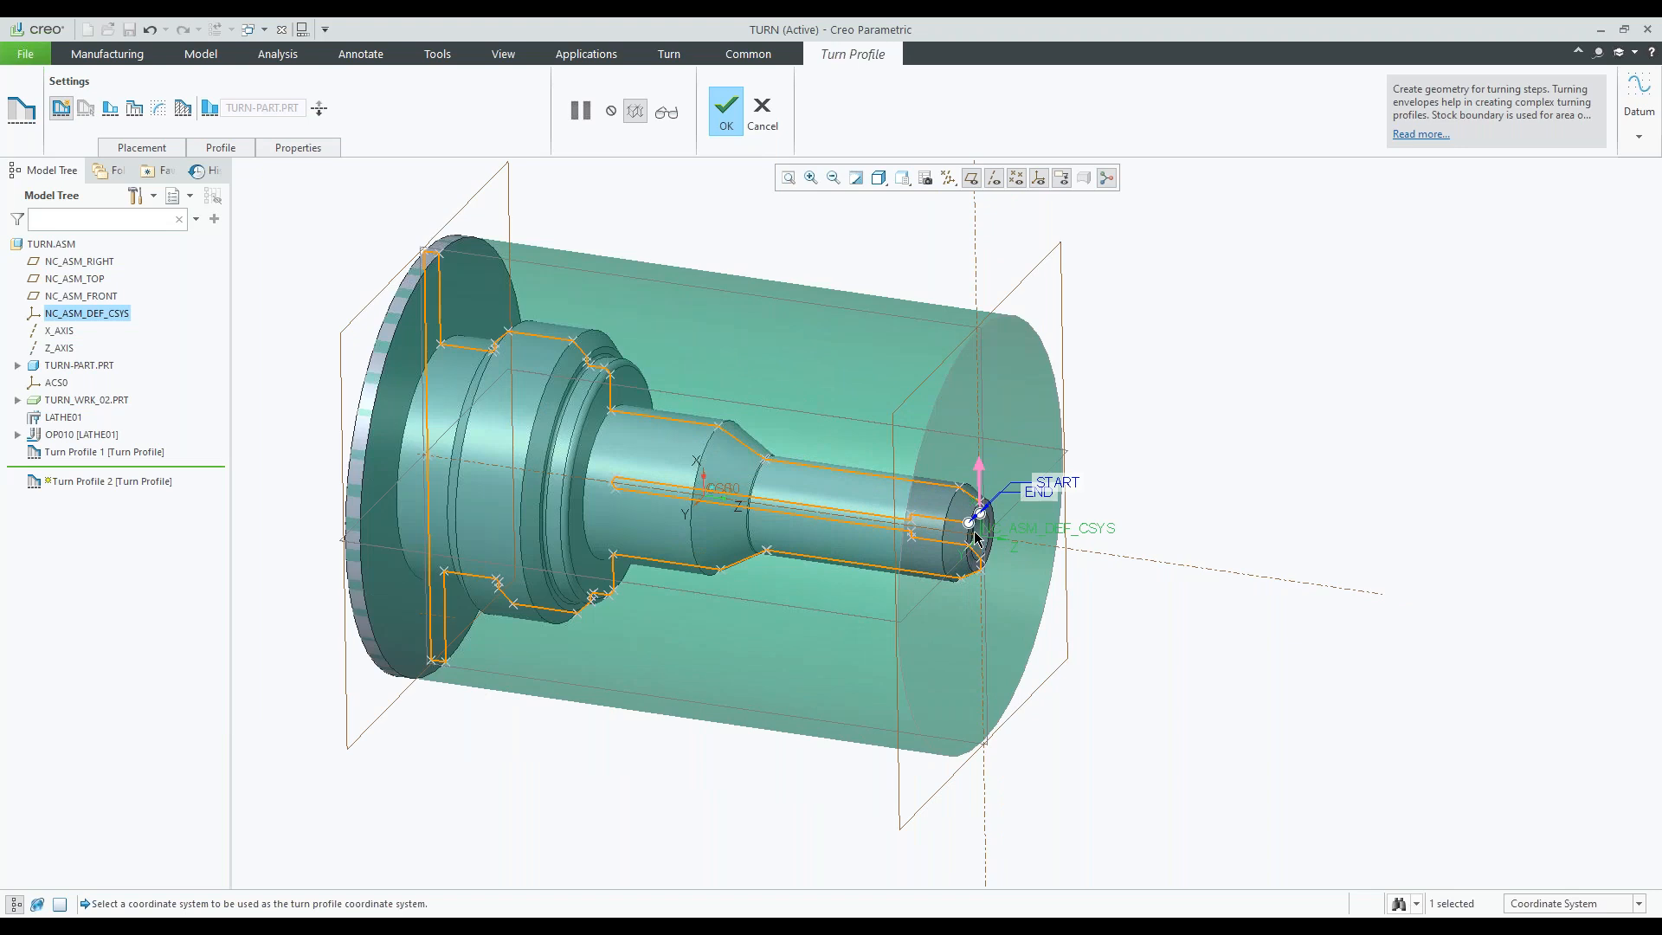
pyautogui.scroll(-3, 976, 537)
pyautogui.scroll(-3, 976, 536)
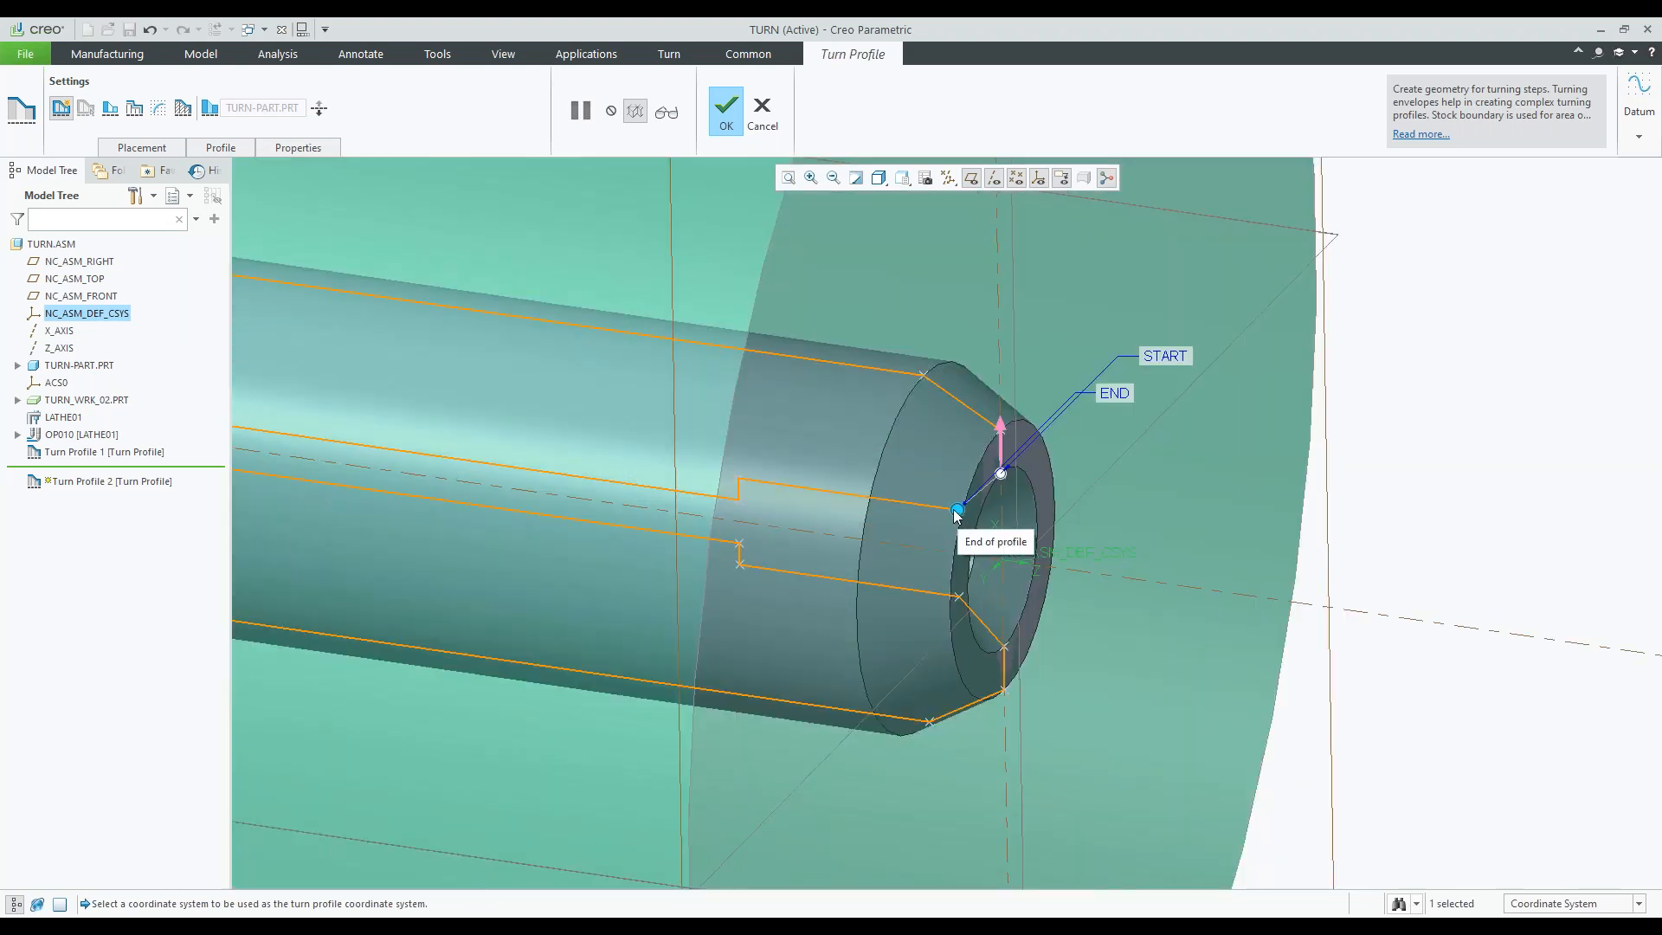
pyautogui.click(762, 111)
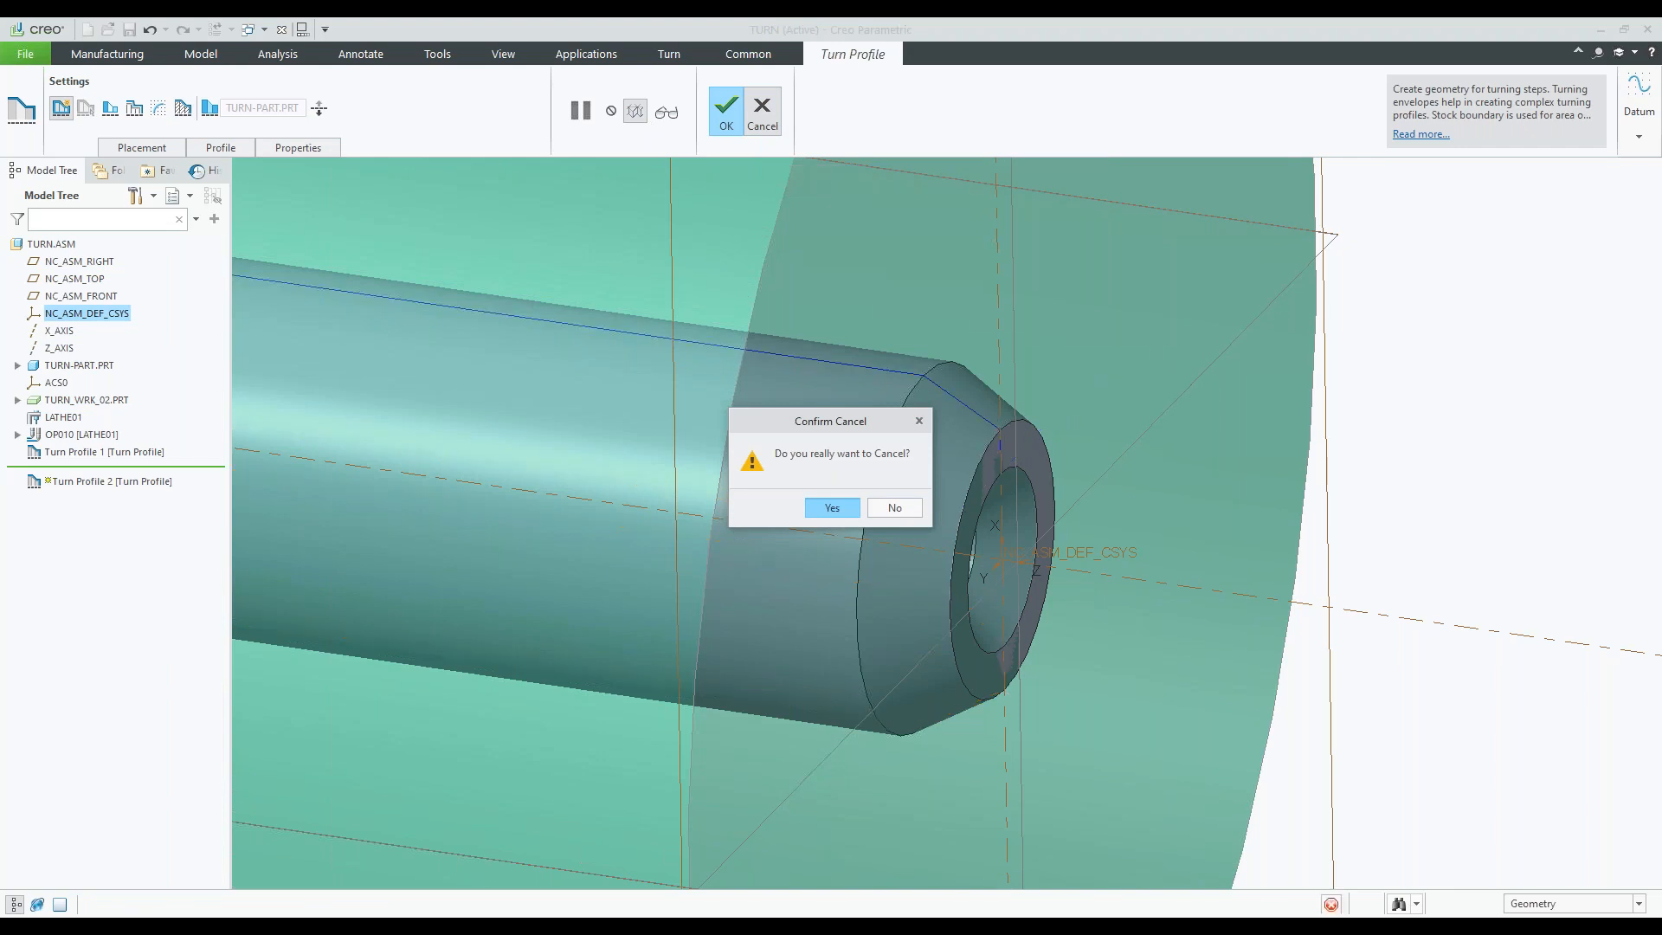
pyautogui.click(832, 508)
# - Start an area turning sequence in the lathe operation and assign tool T0004 to it
pyautogui.hotkey('ctrl', 'd')
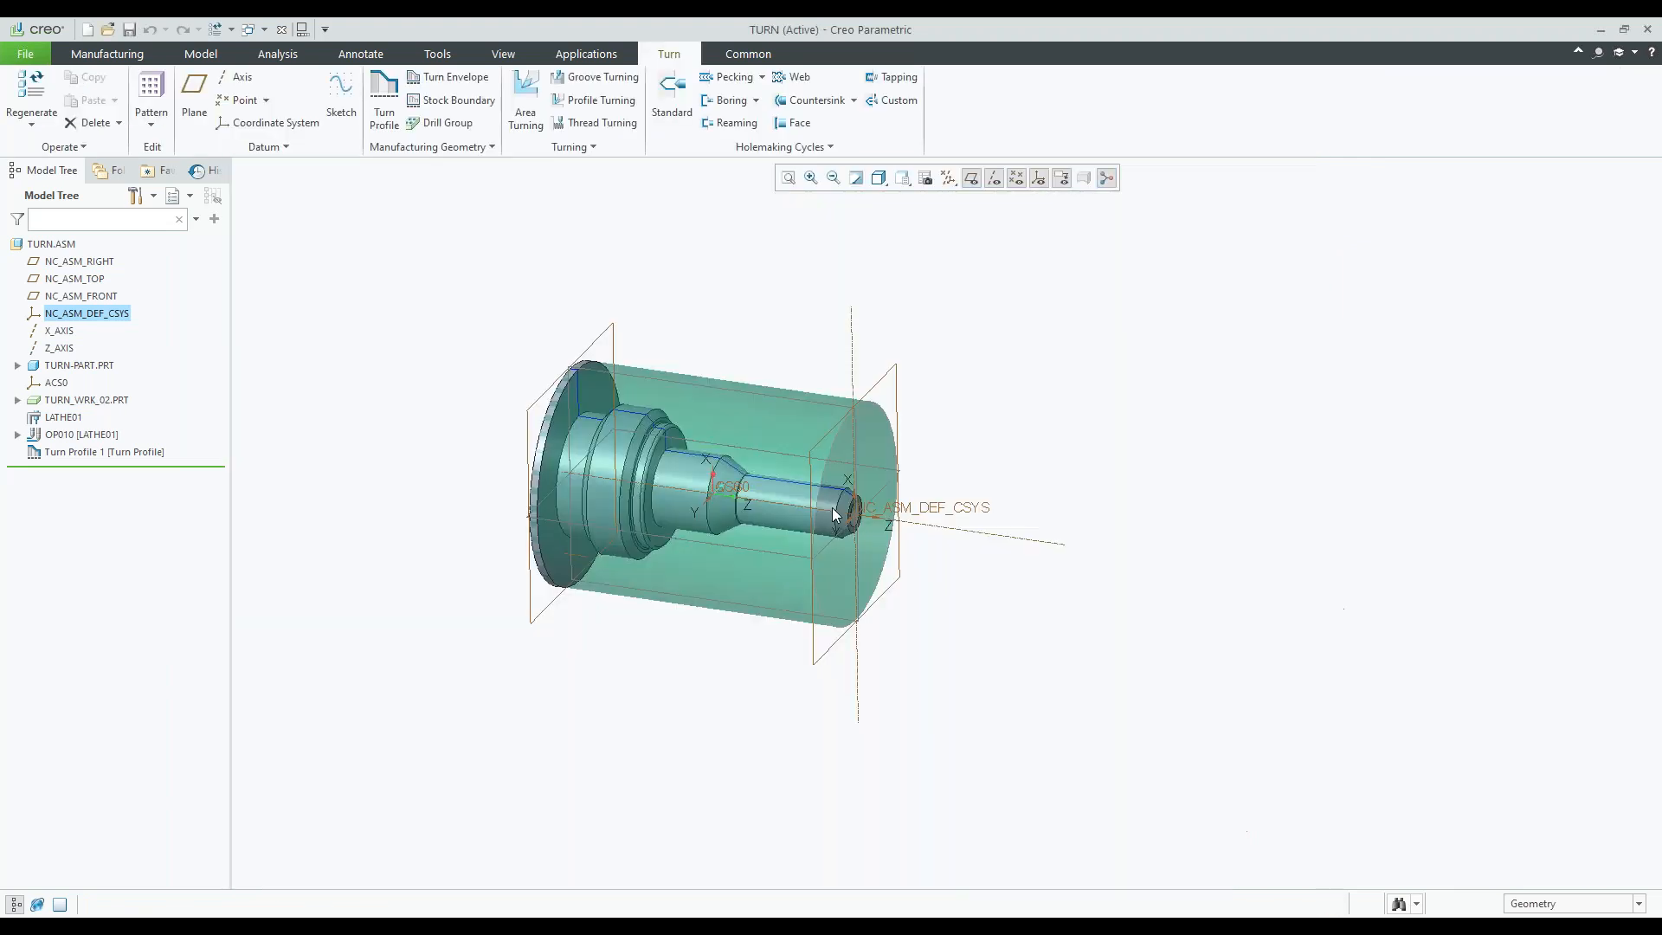
pyautogui.click(526, 91)
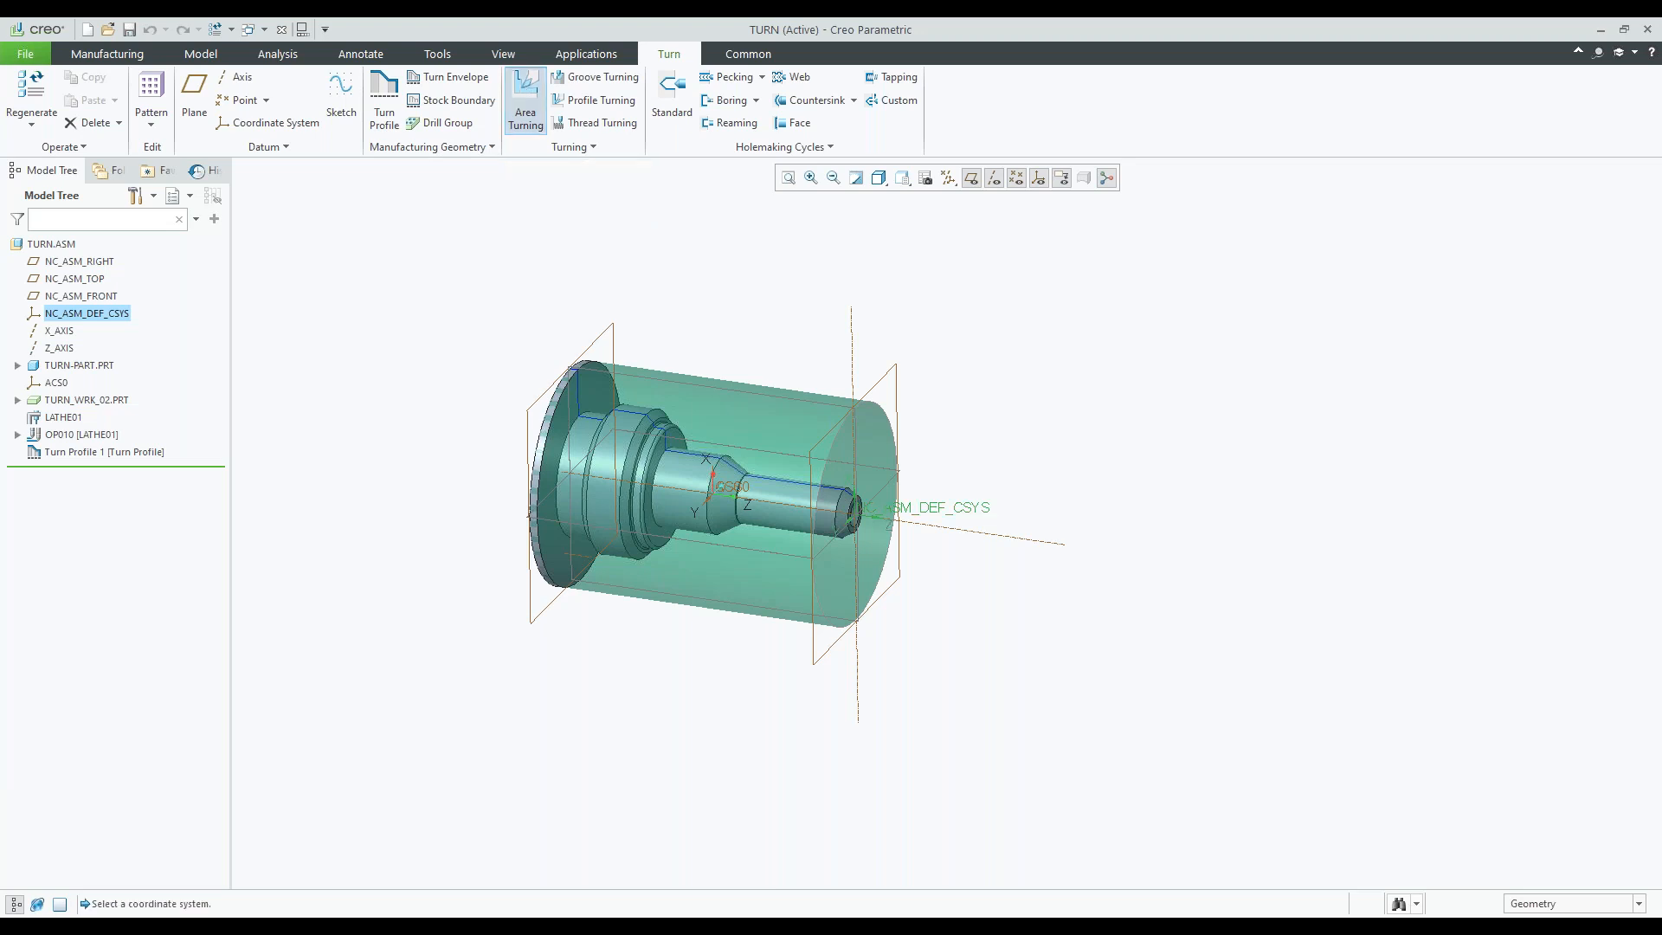
pyautogui.click(117, 108)
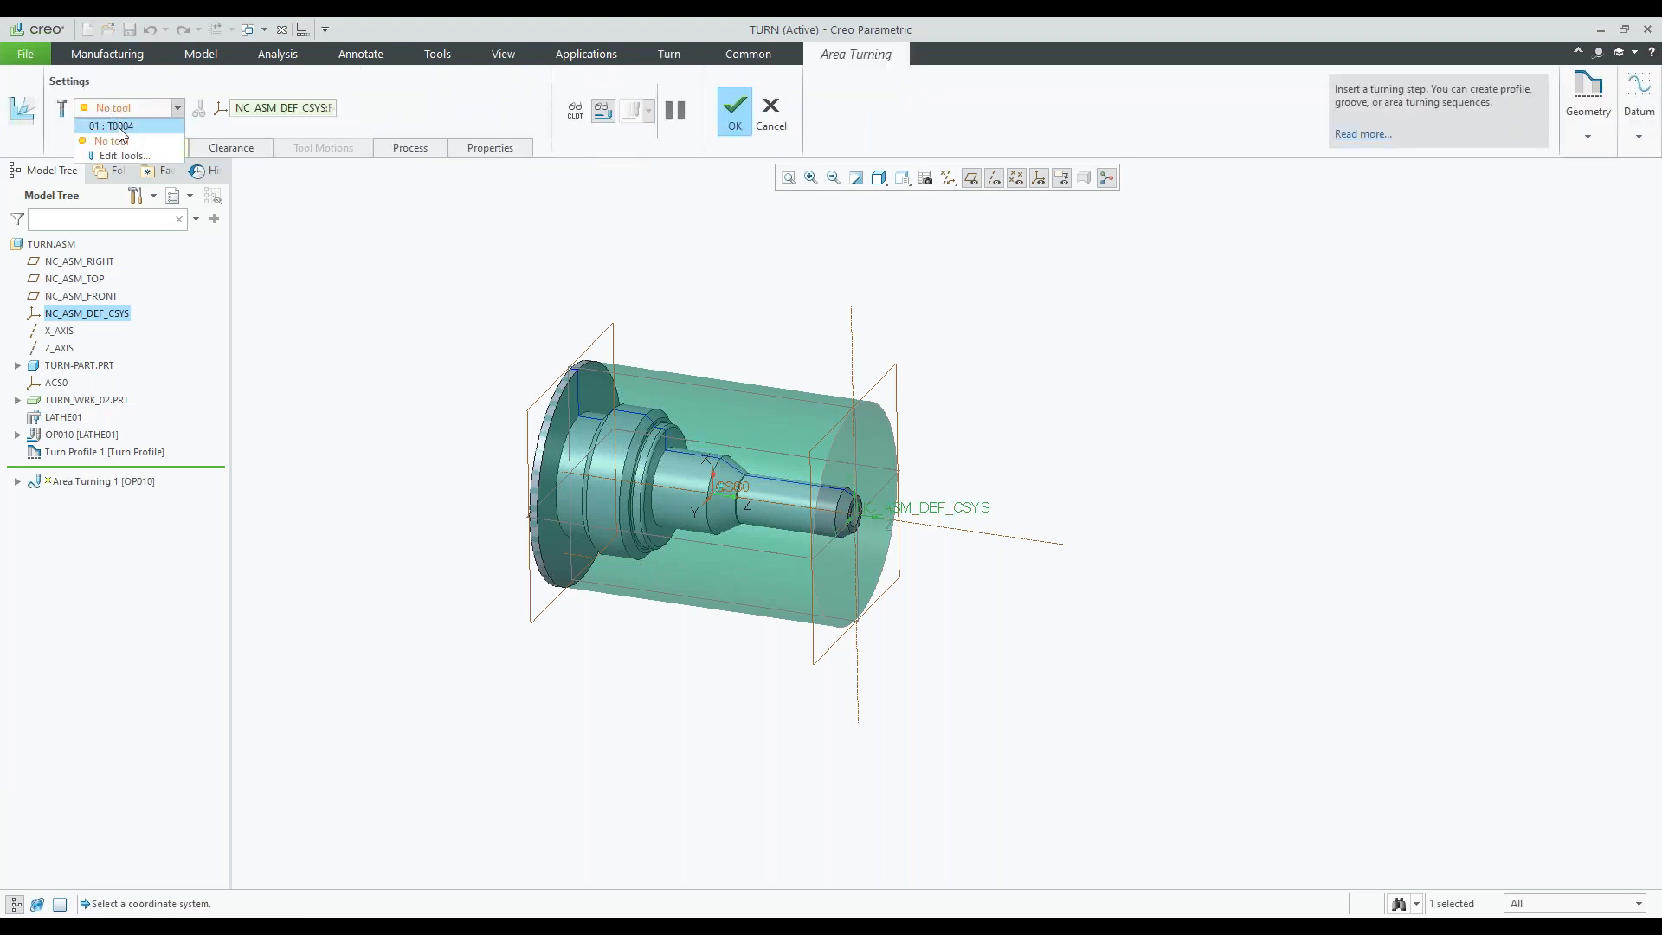
pyautogui.click(116, 126)
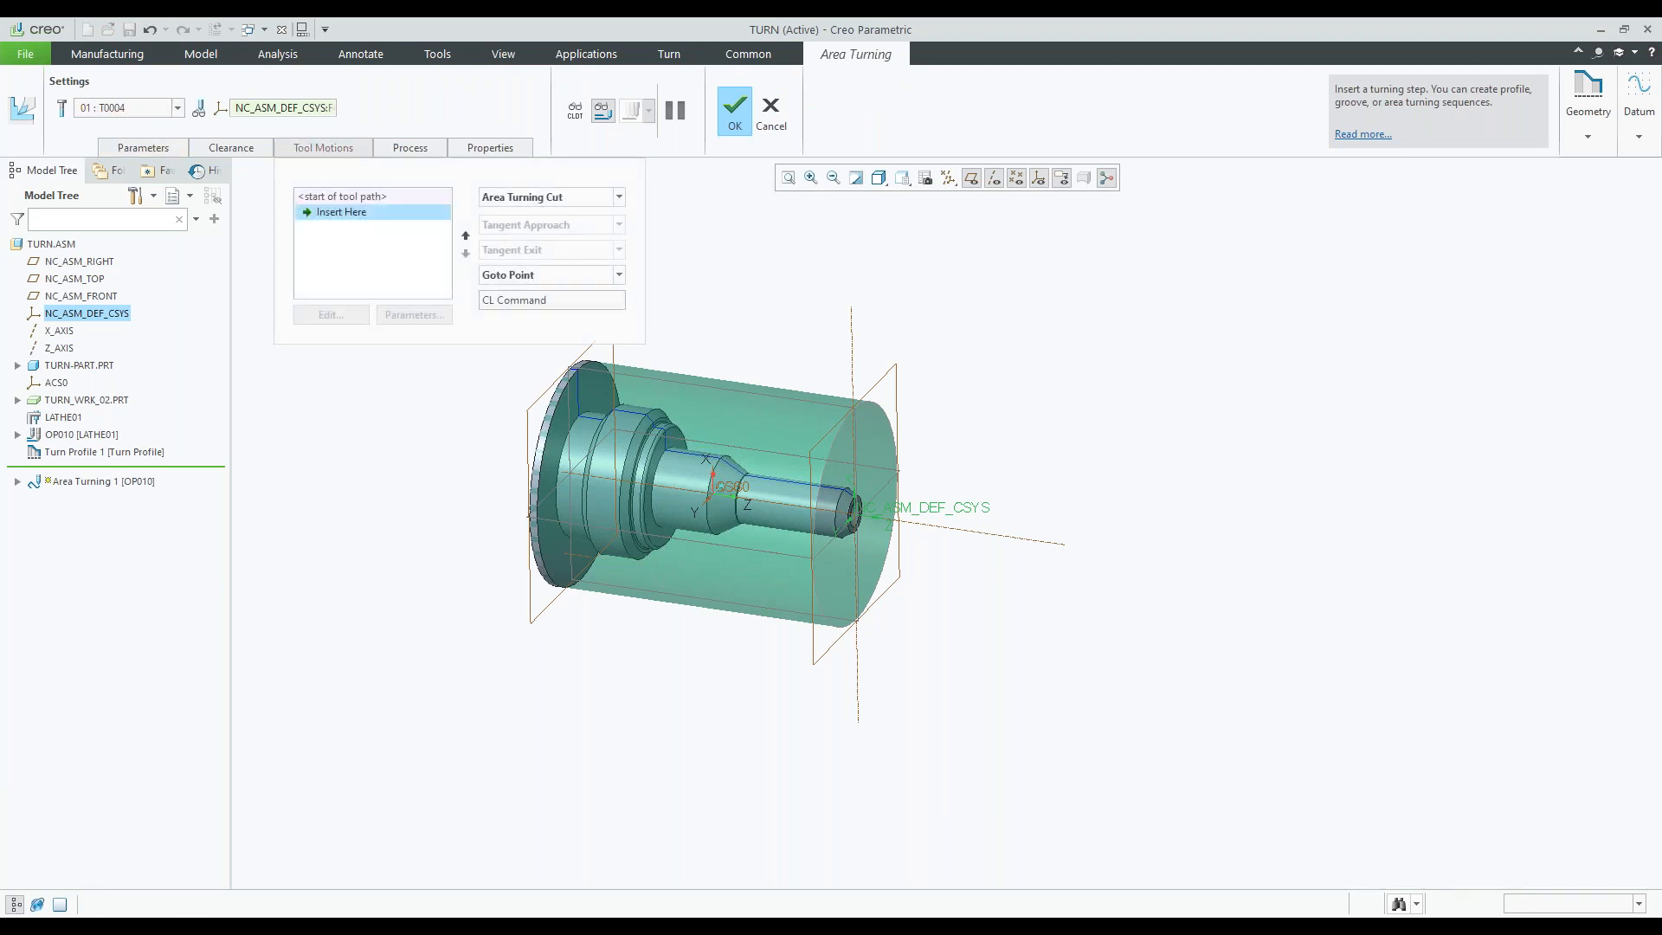
# - Insert an area turning cut into the tool motions, using Turn Profile 1 as its turn profile
pyautogui.keyDown('shift'); pyautogui.moveTo(751, 358); pyautogui.dragTo(773, 367, button='middle'); pyautogui.keyUp('shift')
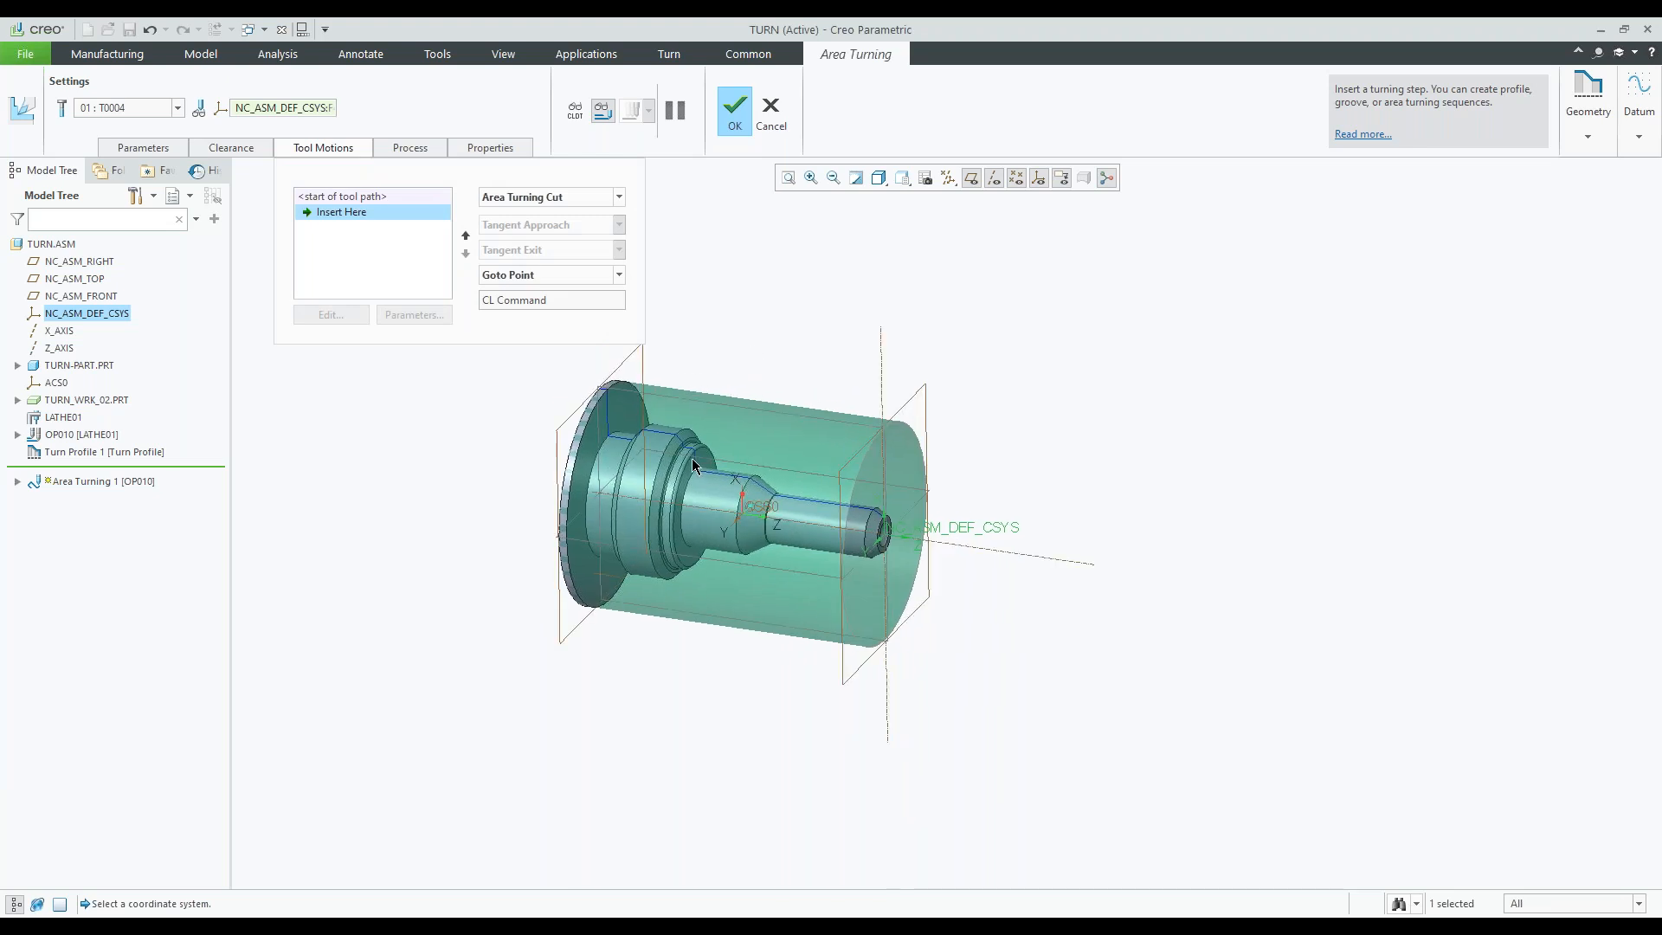
pyautogui.scroll(4, 693, 459)
pyautogui.click(538, 201)
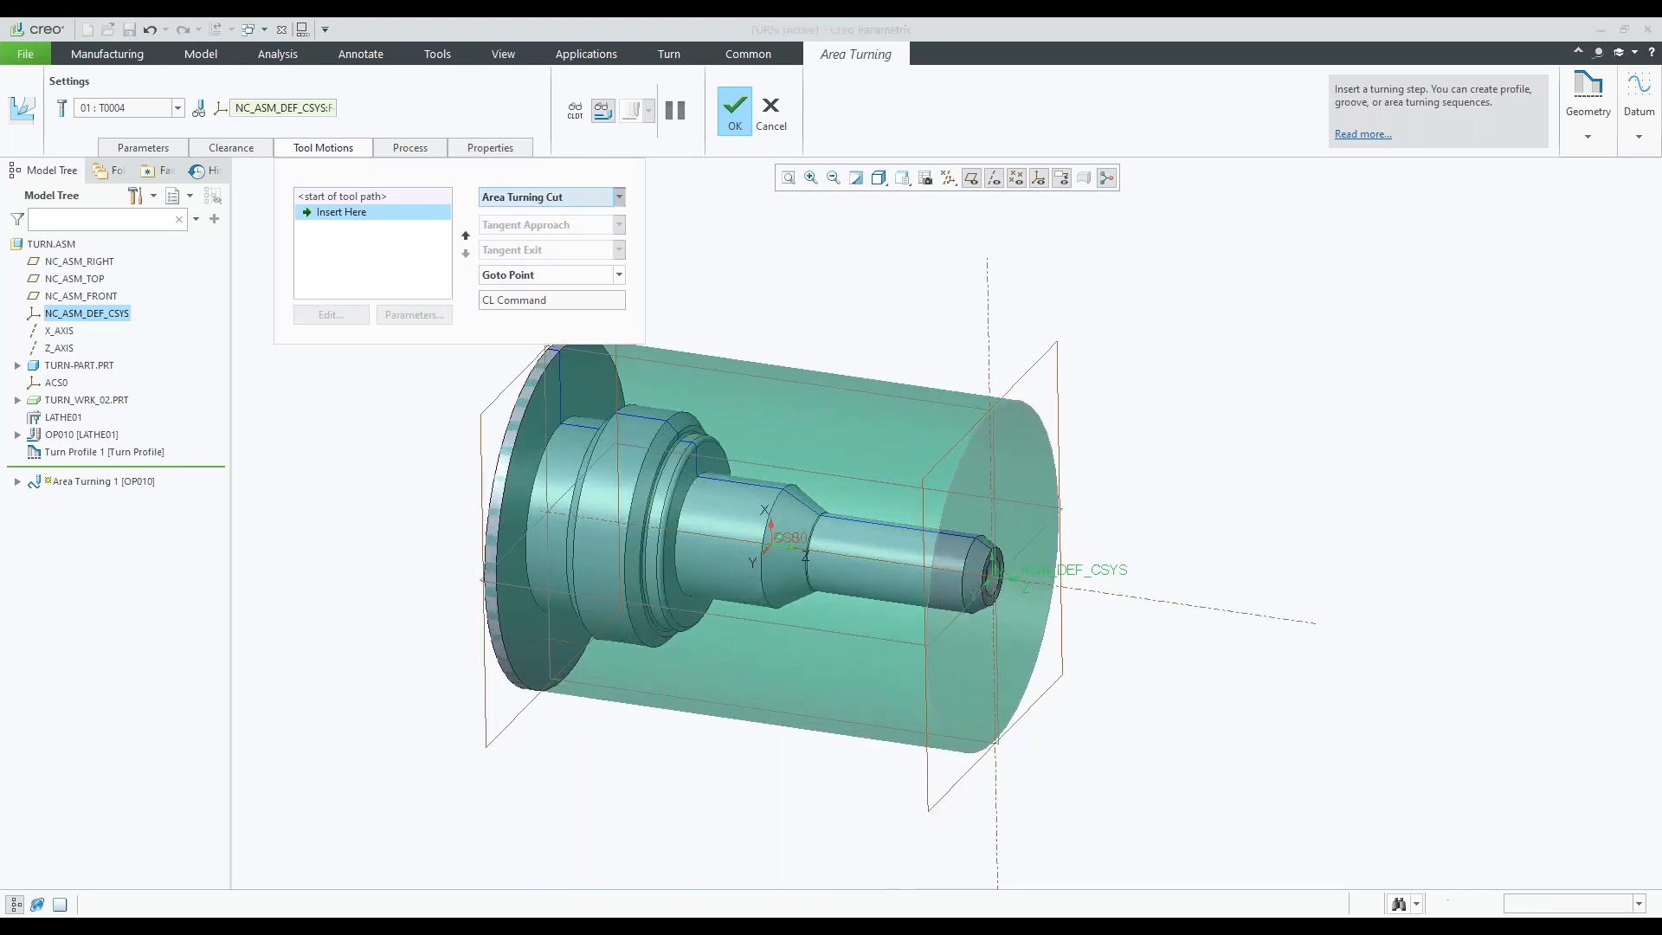
pyautogui.click(702, 438)
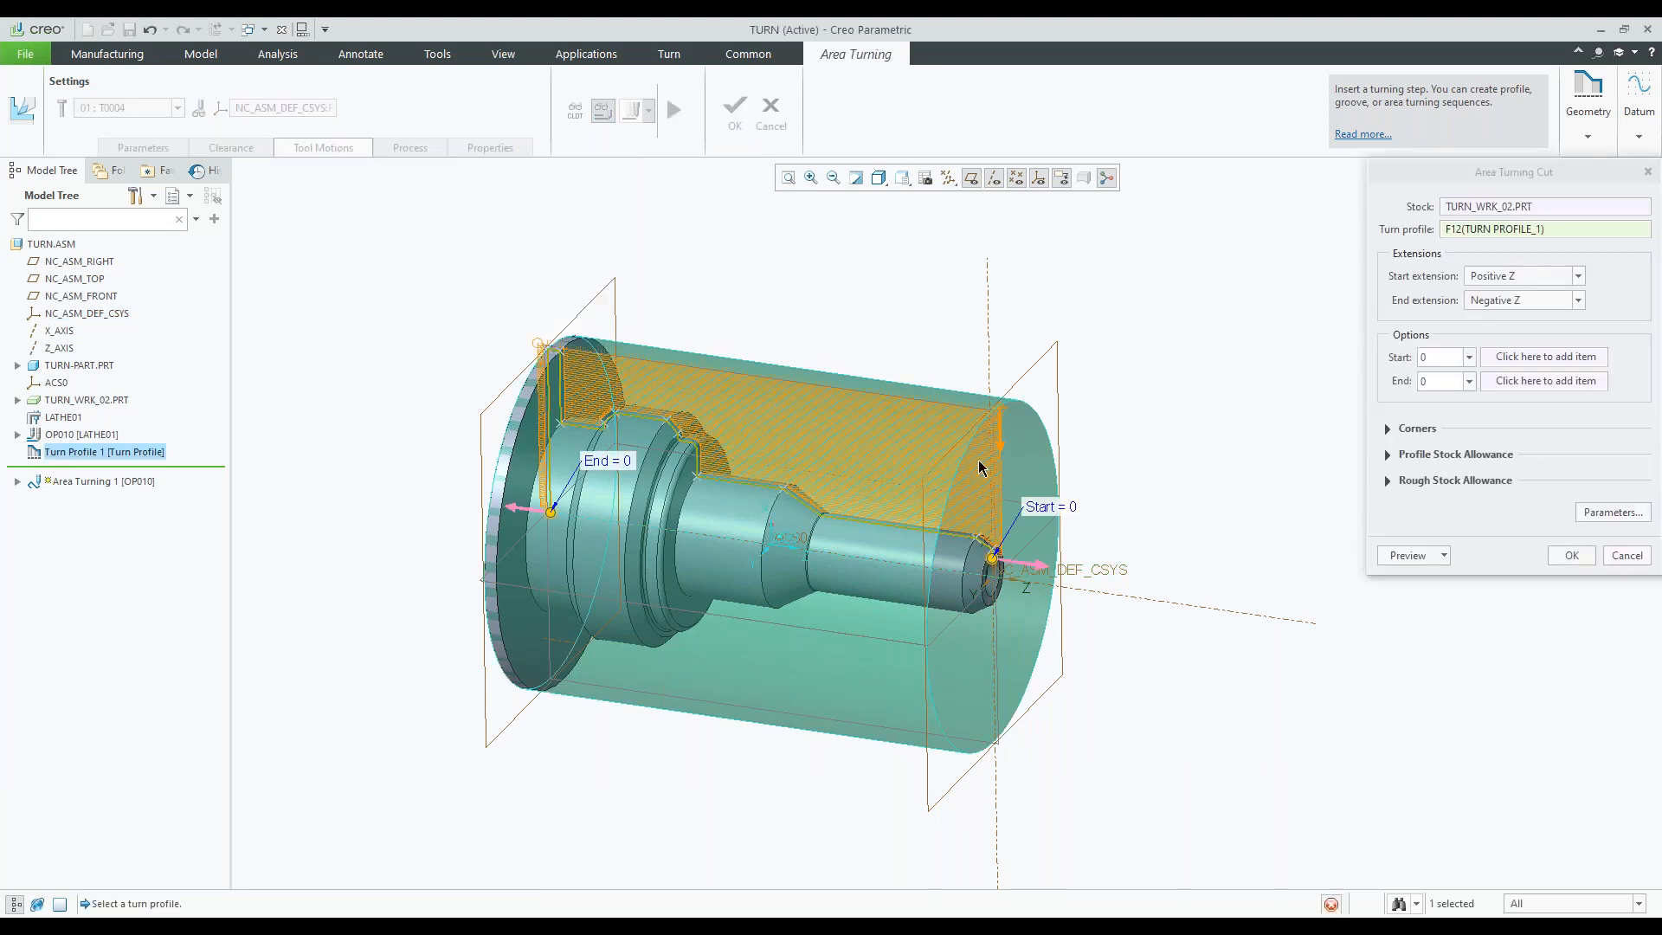
# - Examine the previewed cut passes at the shaft's free end and around the large flange
pyautogui.scroll(2, 981, 468)
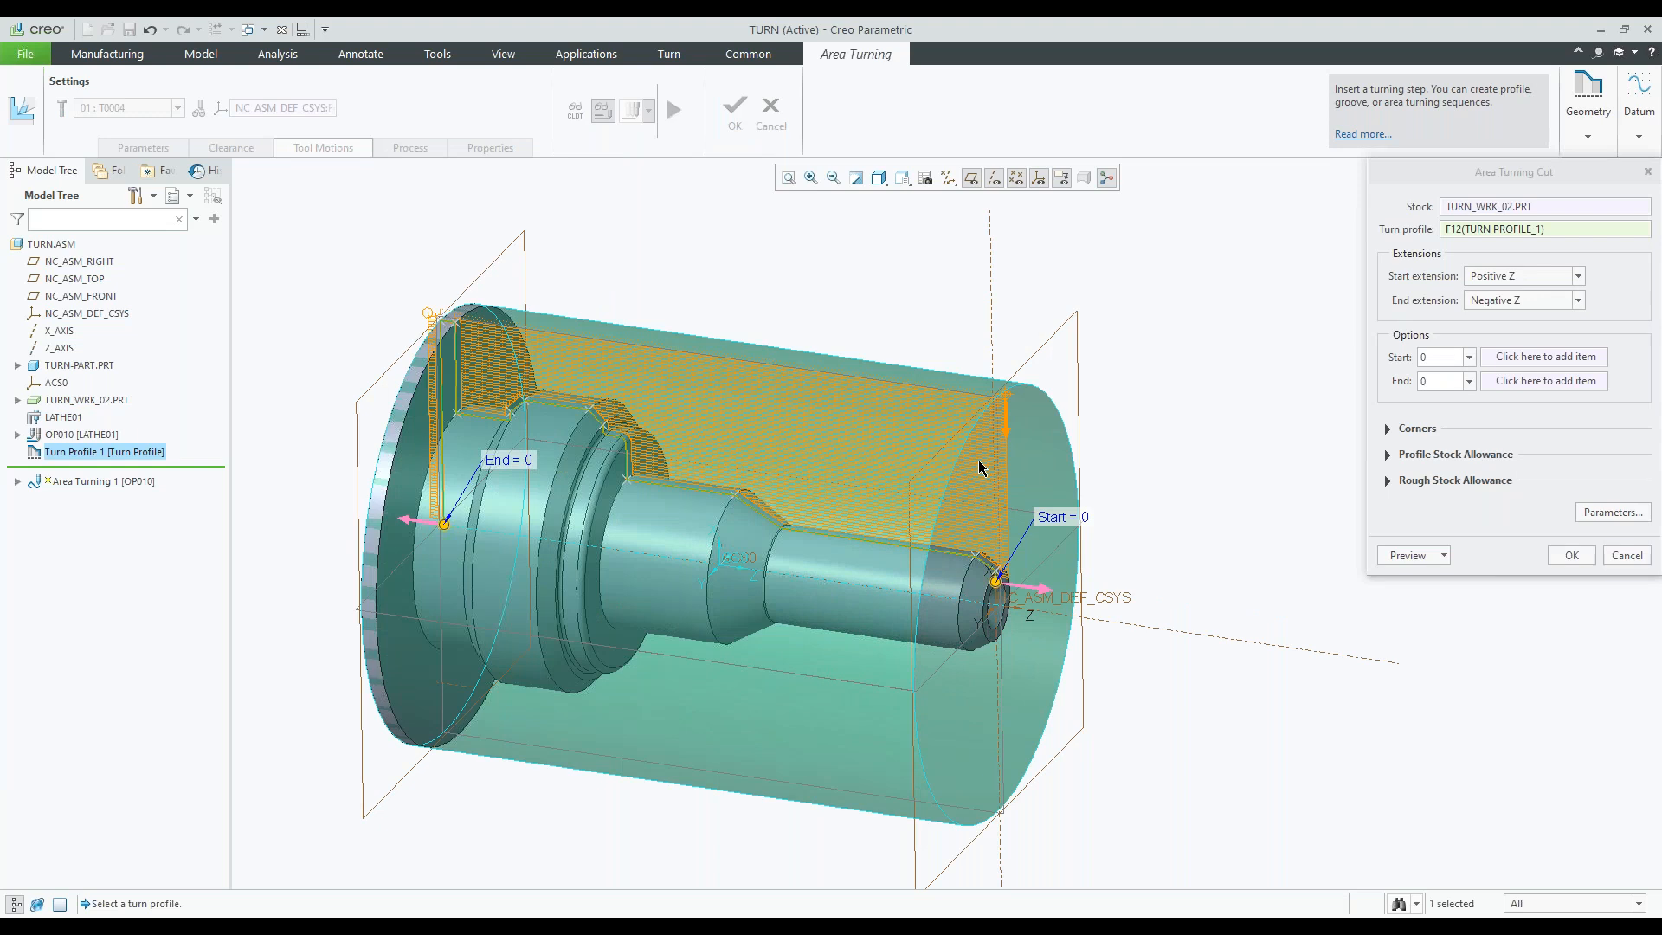
pyautogui.scroll(3, 981, 468)
pyautogui.moveTo(981, 468)
pyautogui.mouseDown(button='middle')
pyautogui.moveTo(1062, 310)
pyautogui.moveTo(1044, 322)
pyautogui.mouseUp(button='middle')
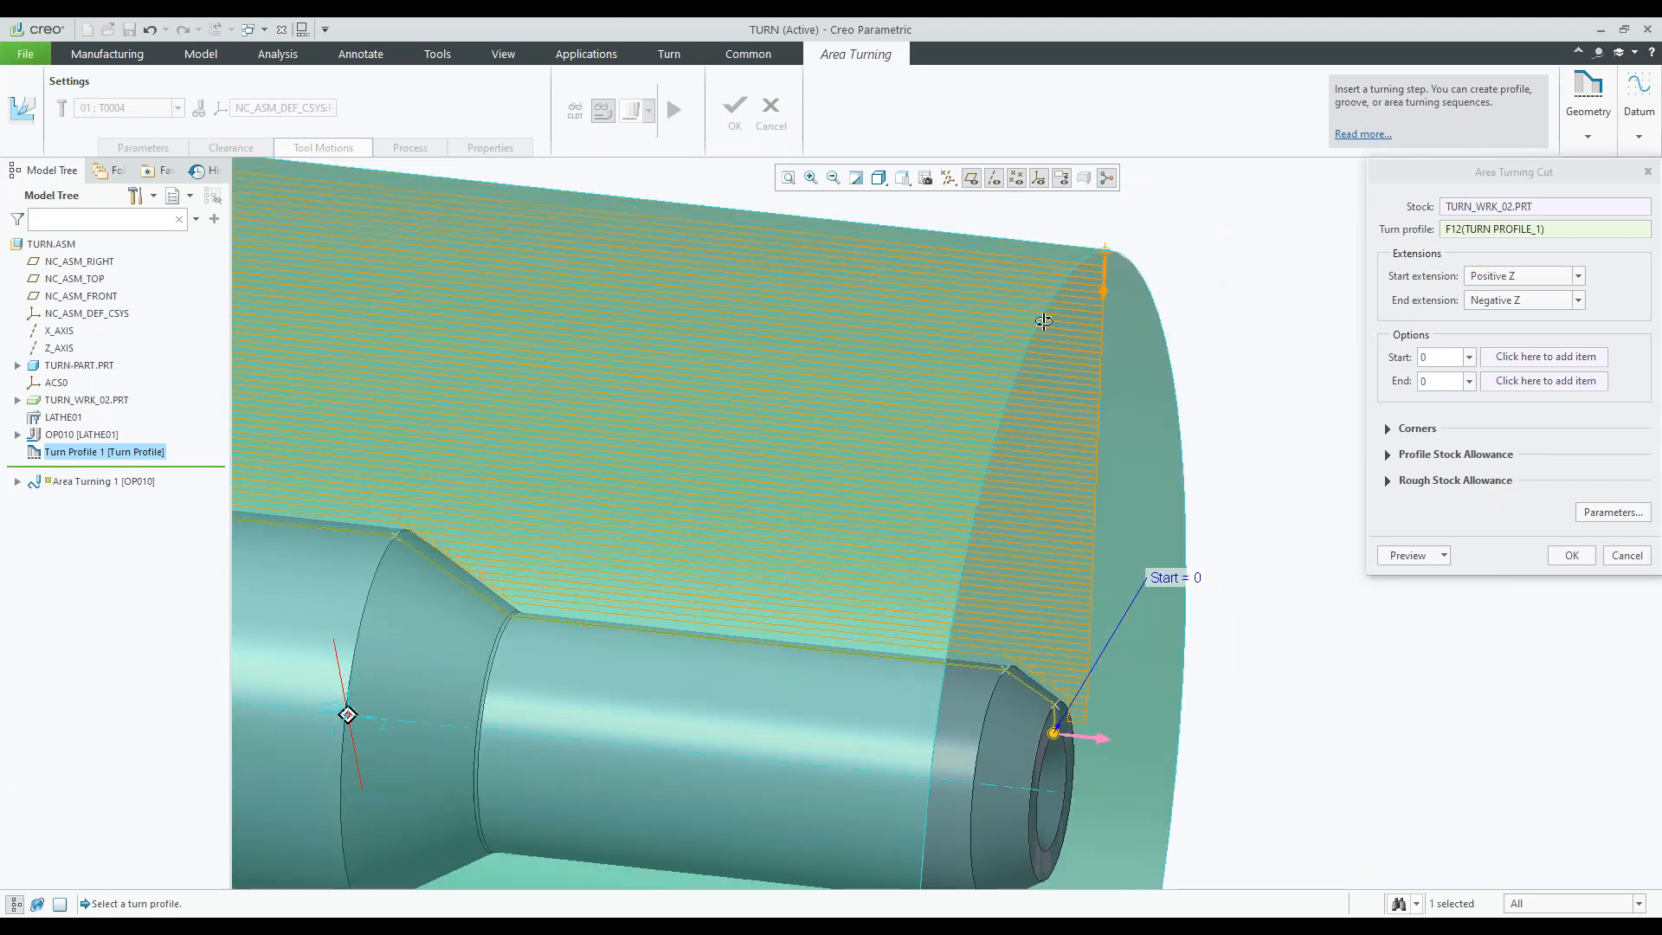
pyautogui.hotkey('ctrl', 'd')
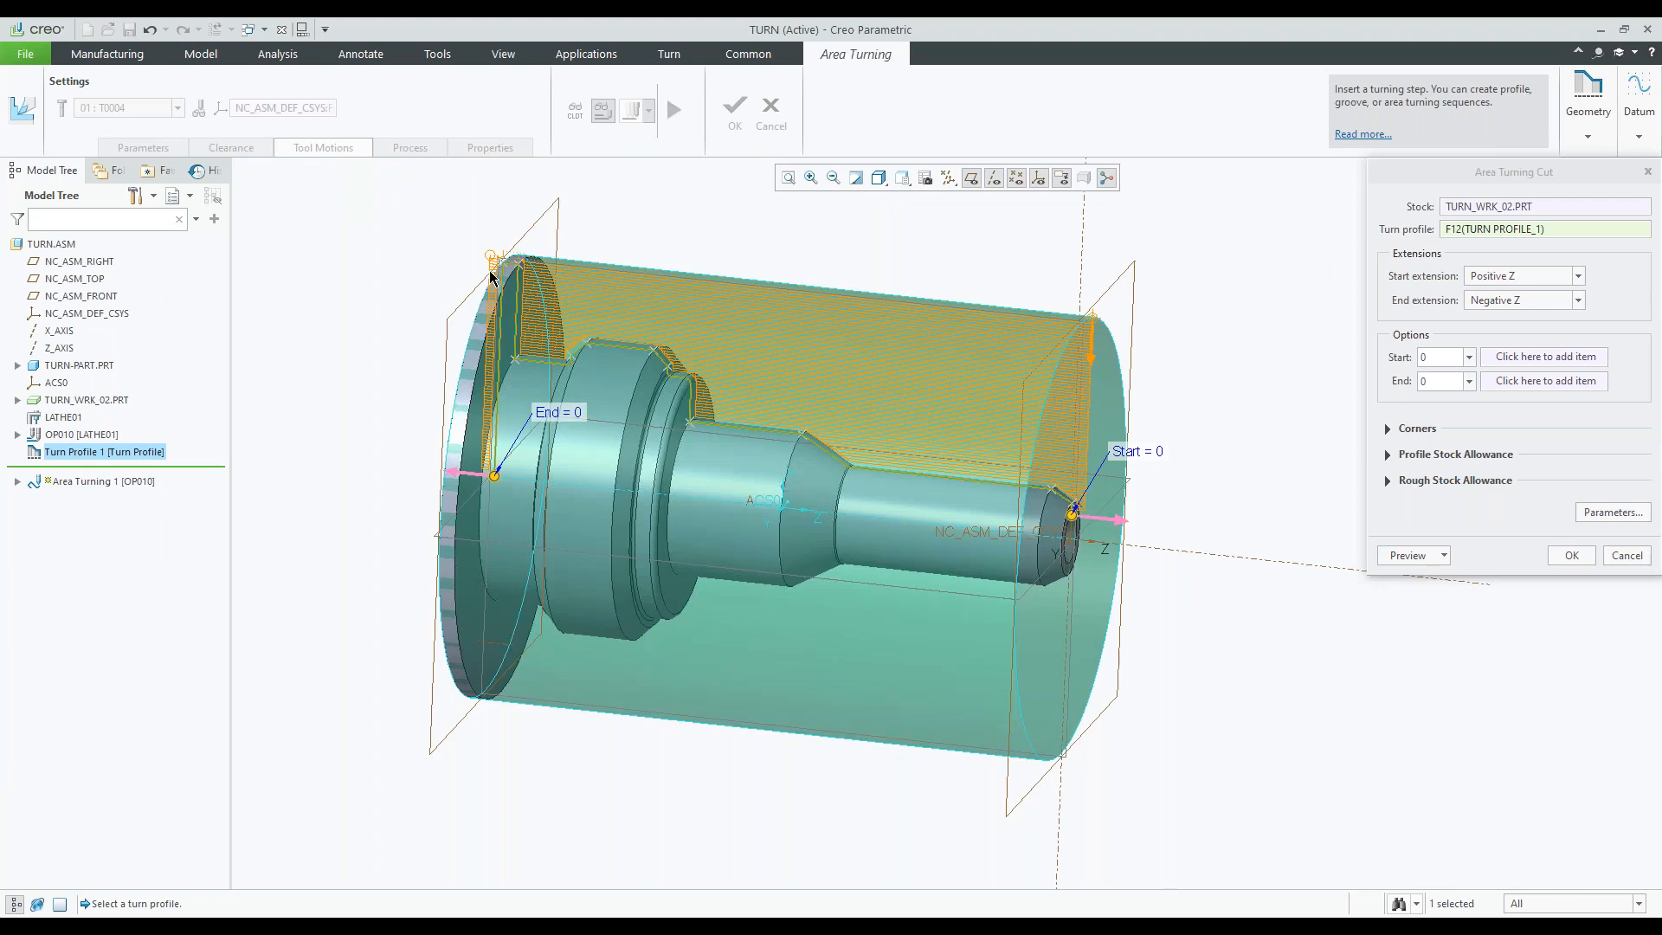
pyautogui.scroll(3, 489, 276)
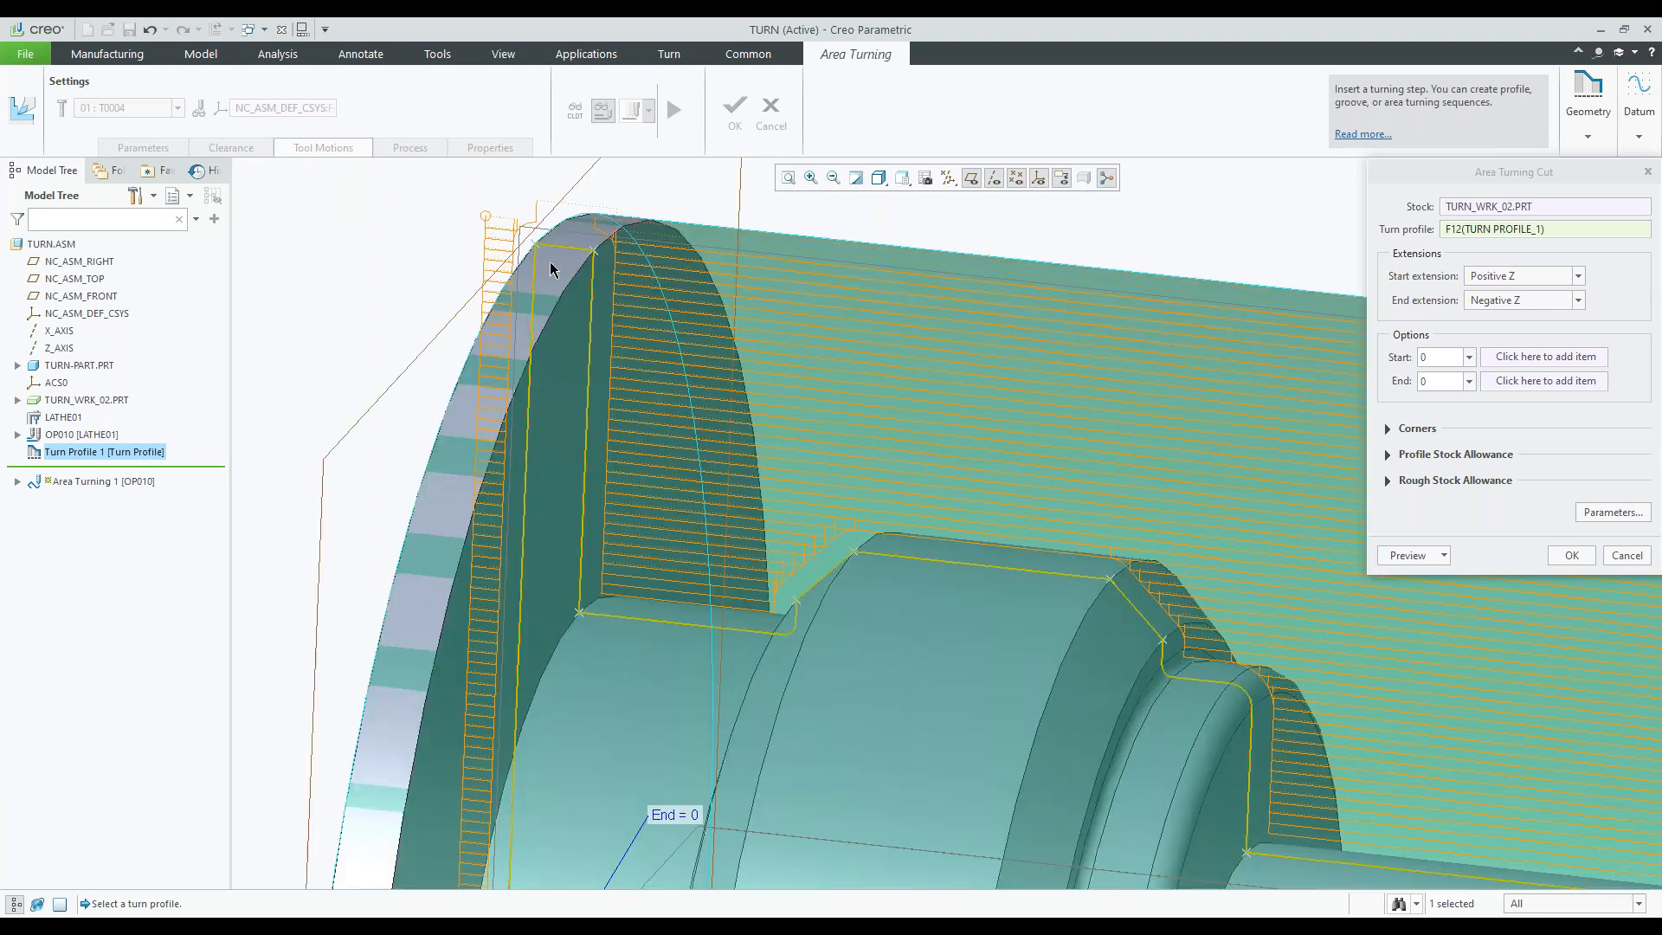
pyautogui.scroll(-1, 548, 261)
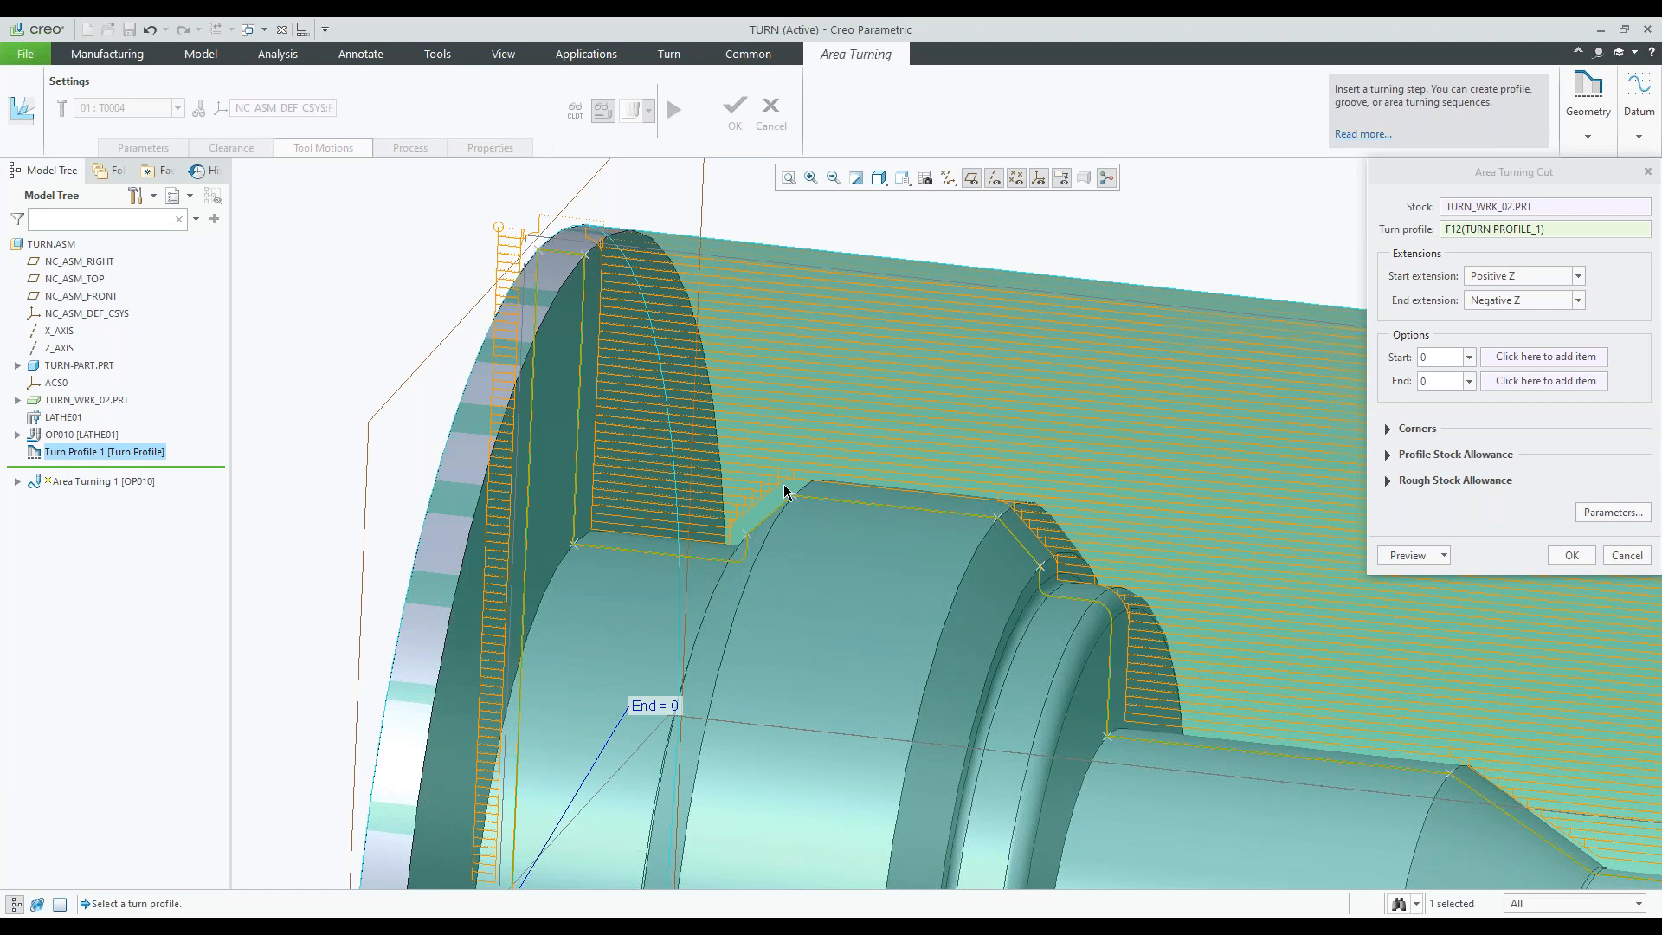
pyautogui.scroll(-3, 580, 431)
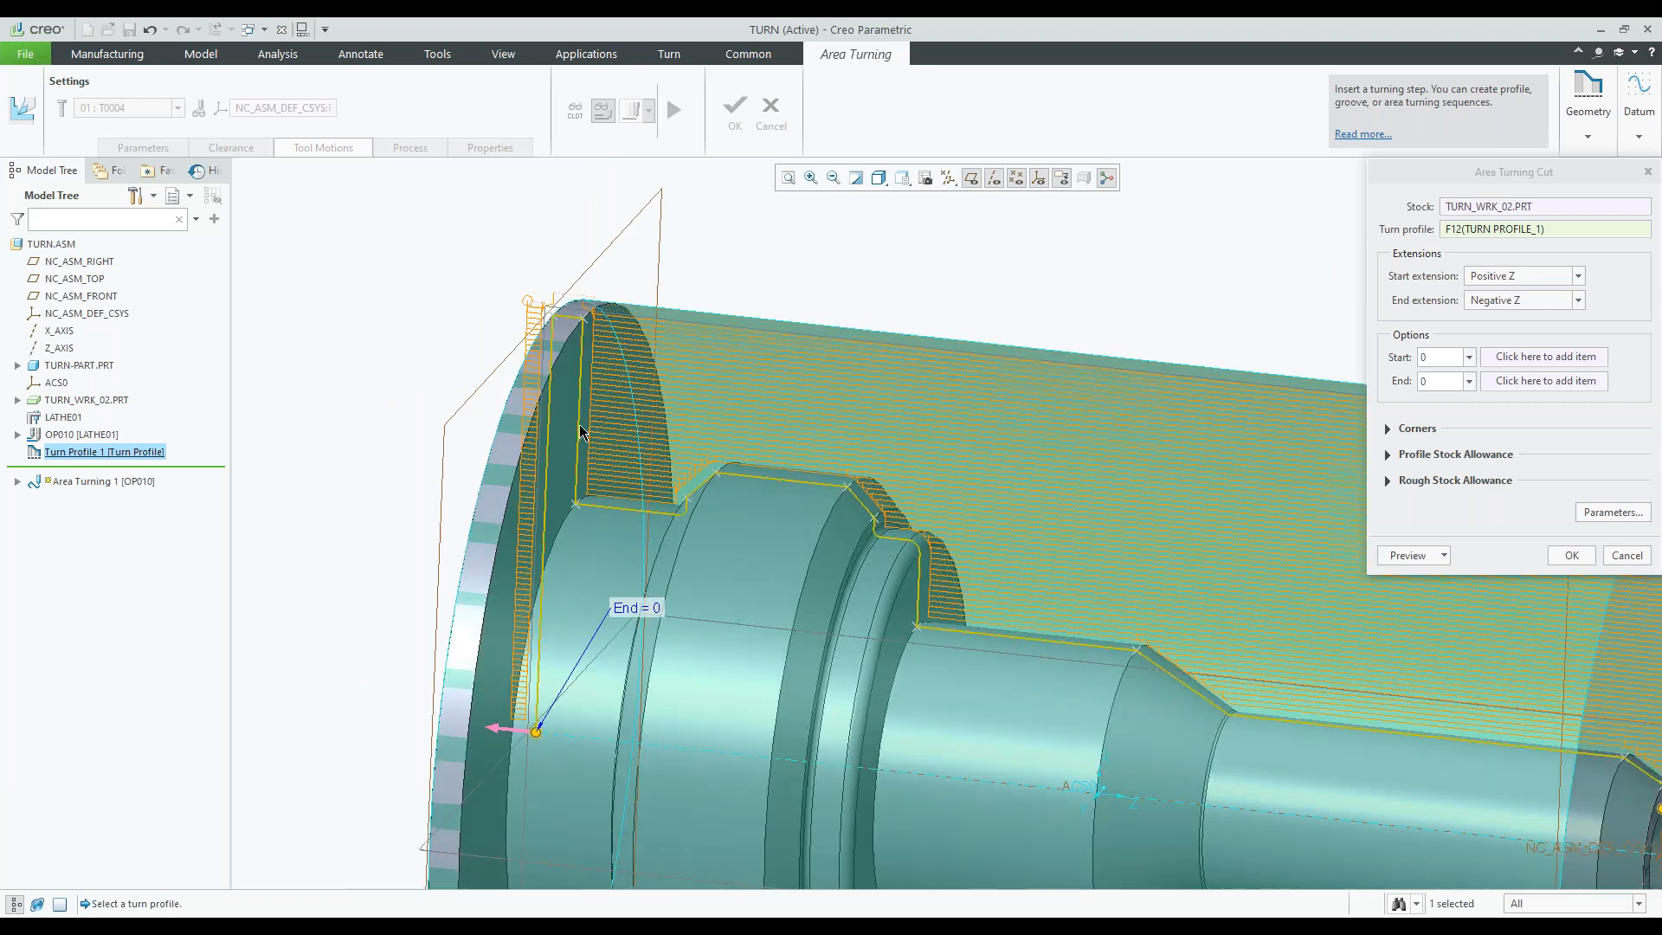
pyautogui.scroll(-2, 580, 431)
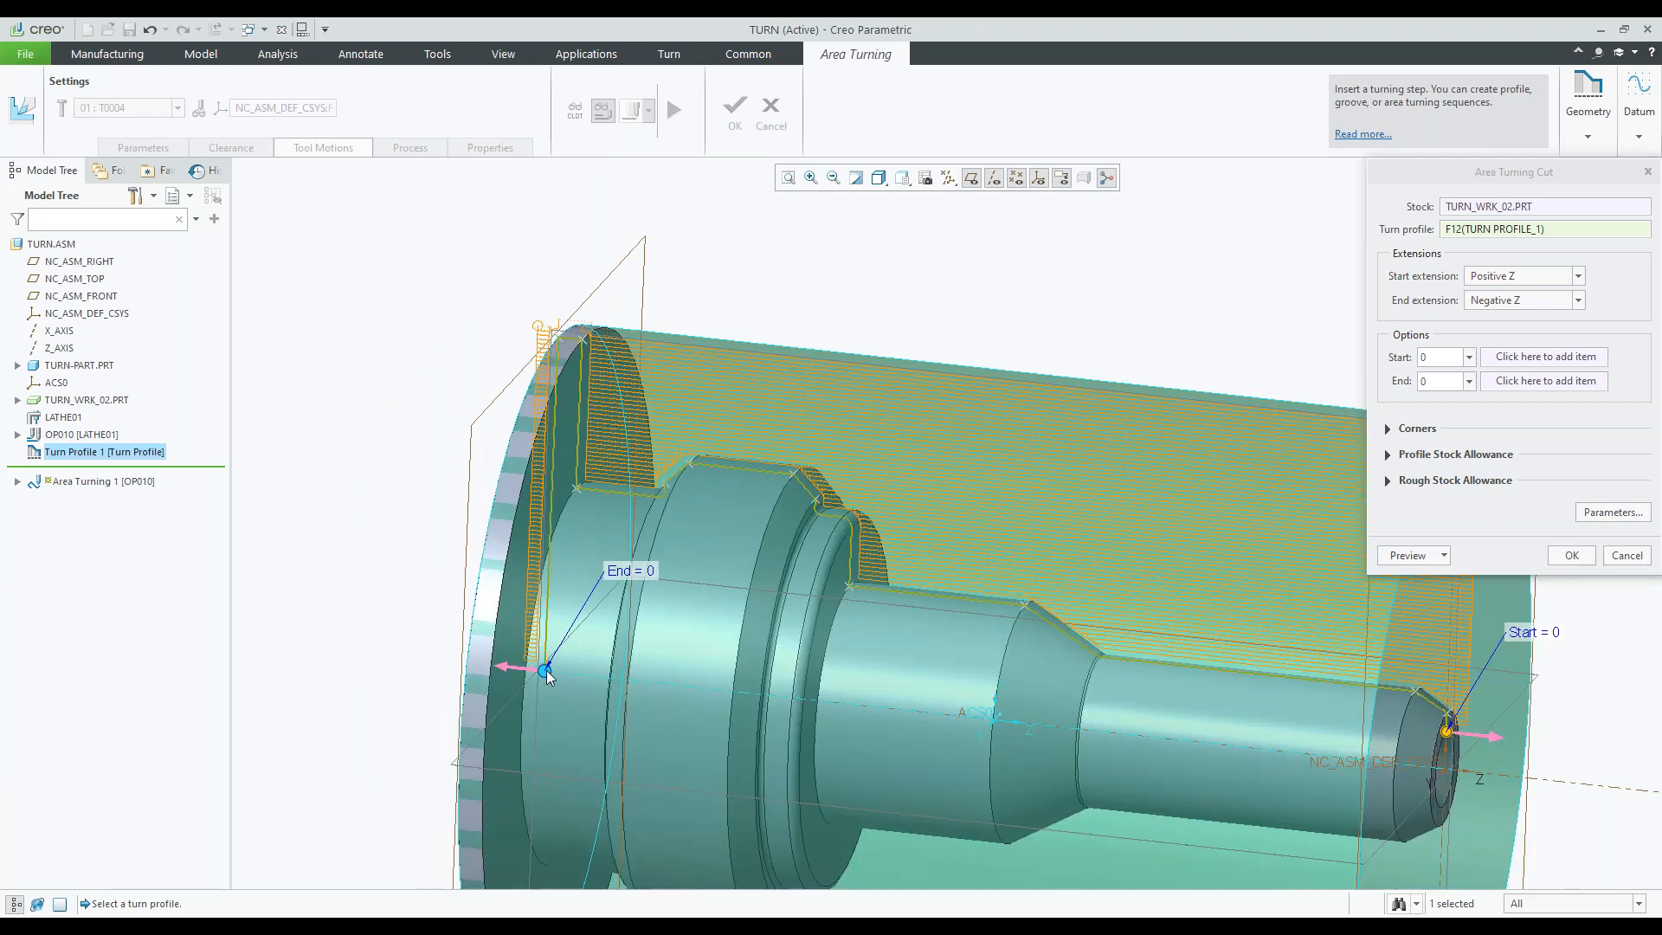
# - Move the cut's end point up to the flange's outer edge at 61.214 and set the end extension to Positive X
pyautogui.moveTo(545, 670); pyautogui.dragTo(649, 345)
pyautogui.scroll(3, 559, 342)
pyautogui.scroll(2, 558, 337)
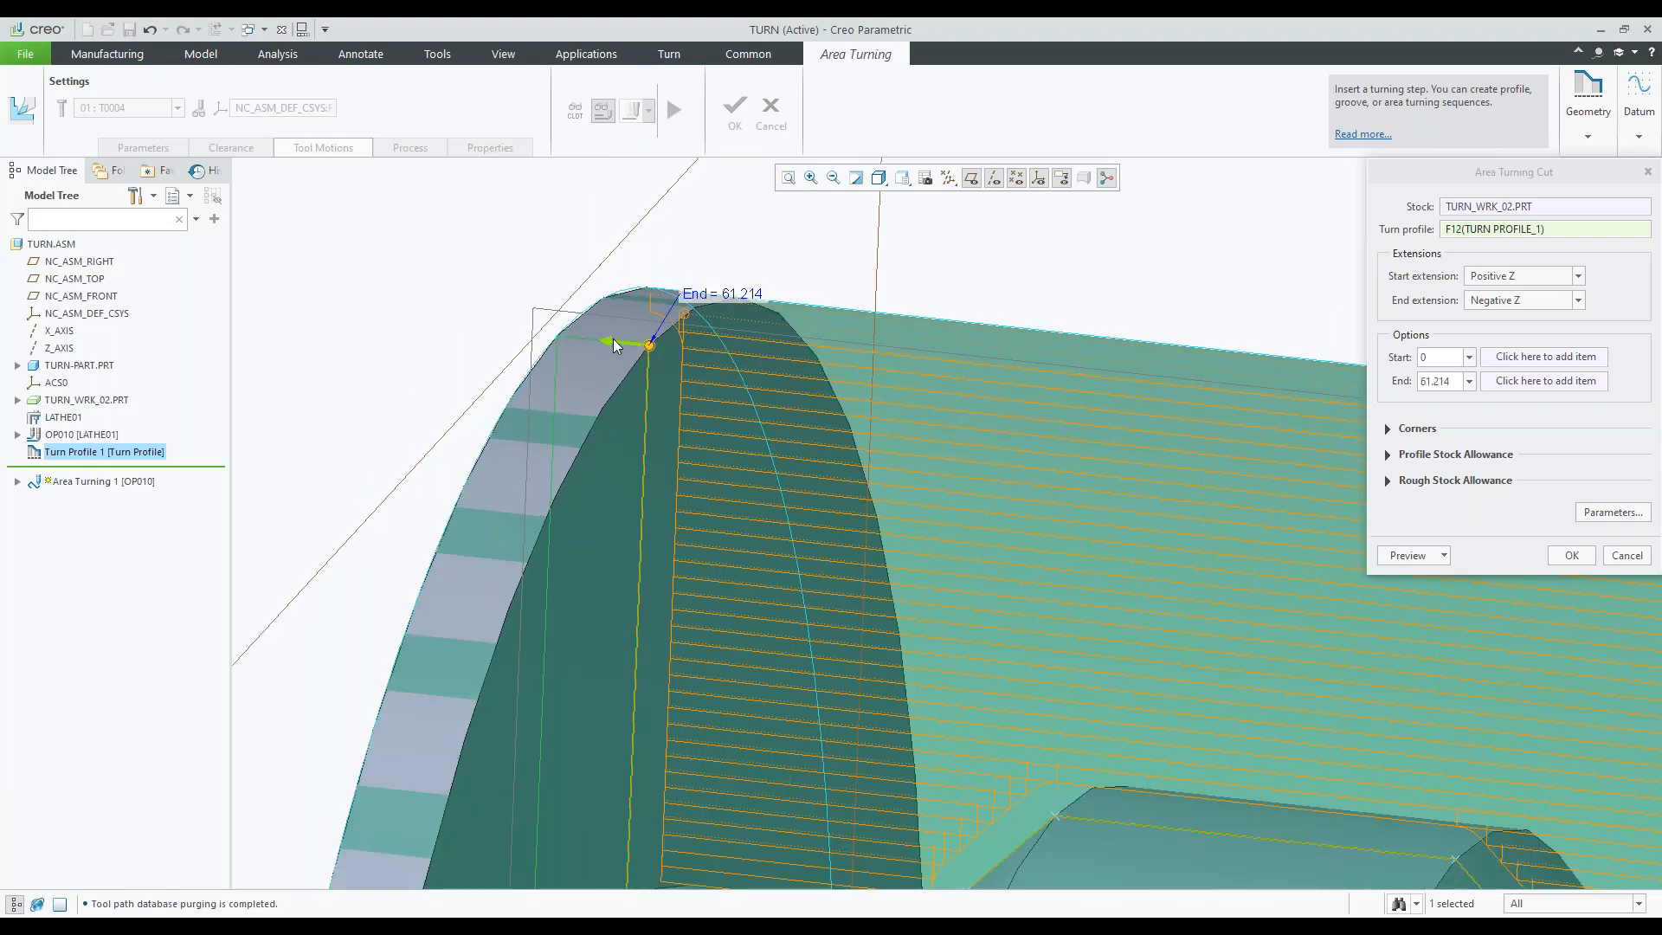
pyautogui.click(613, 340)
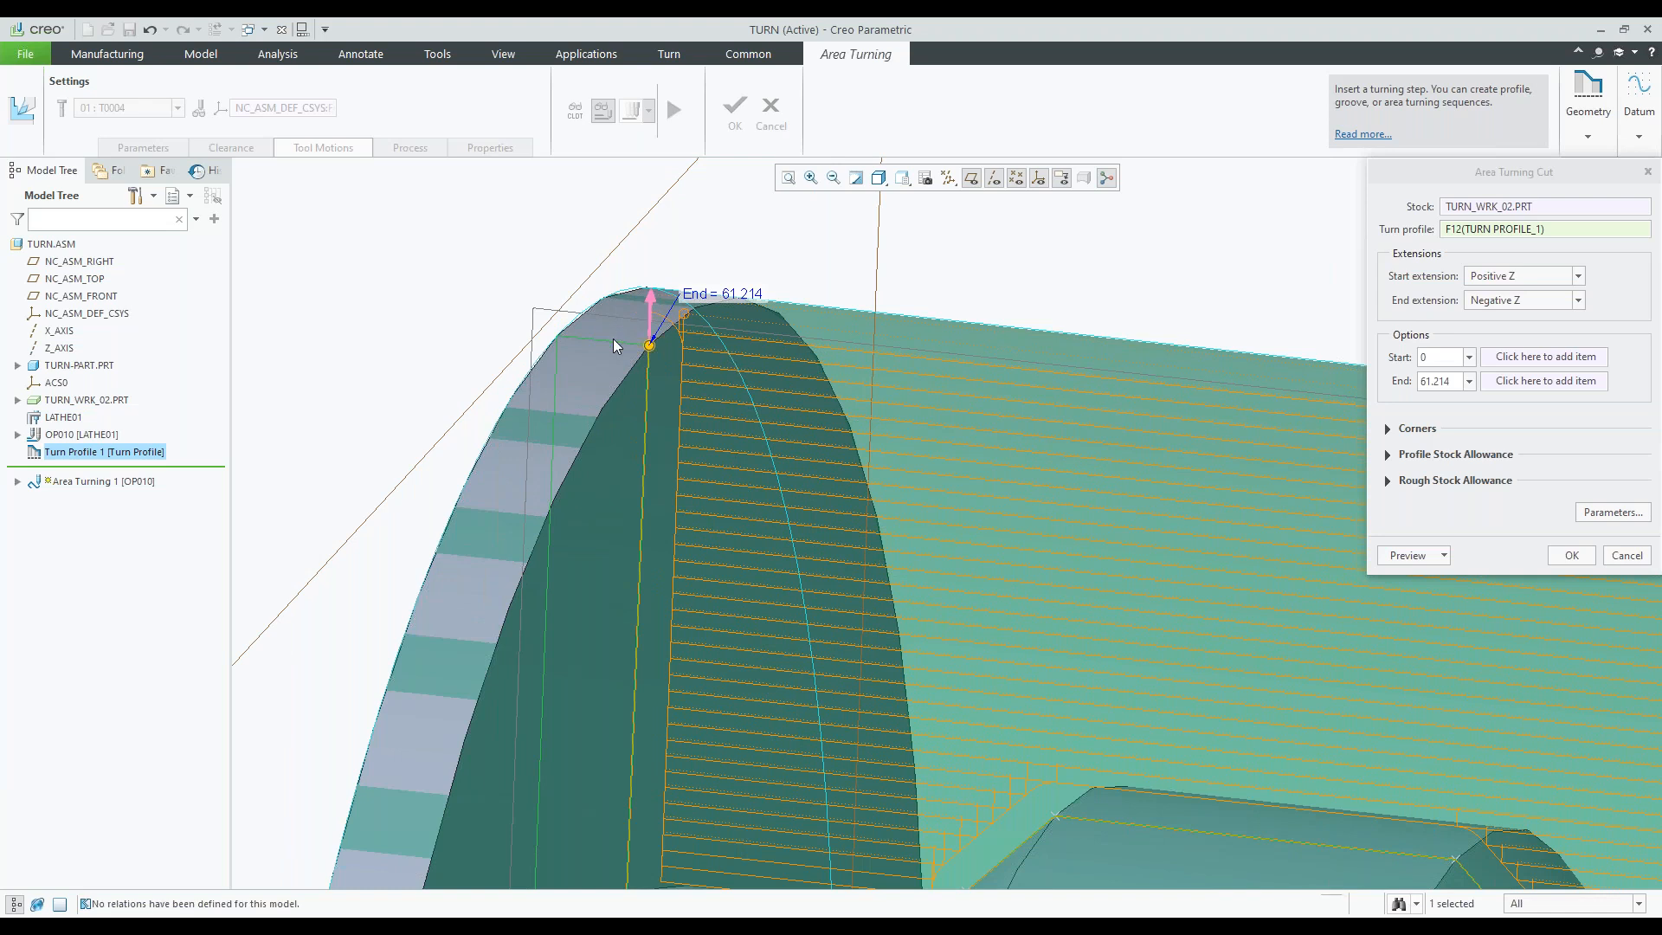
pyautogui.scroll(2, 611, 338)
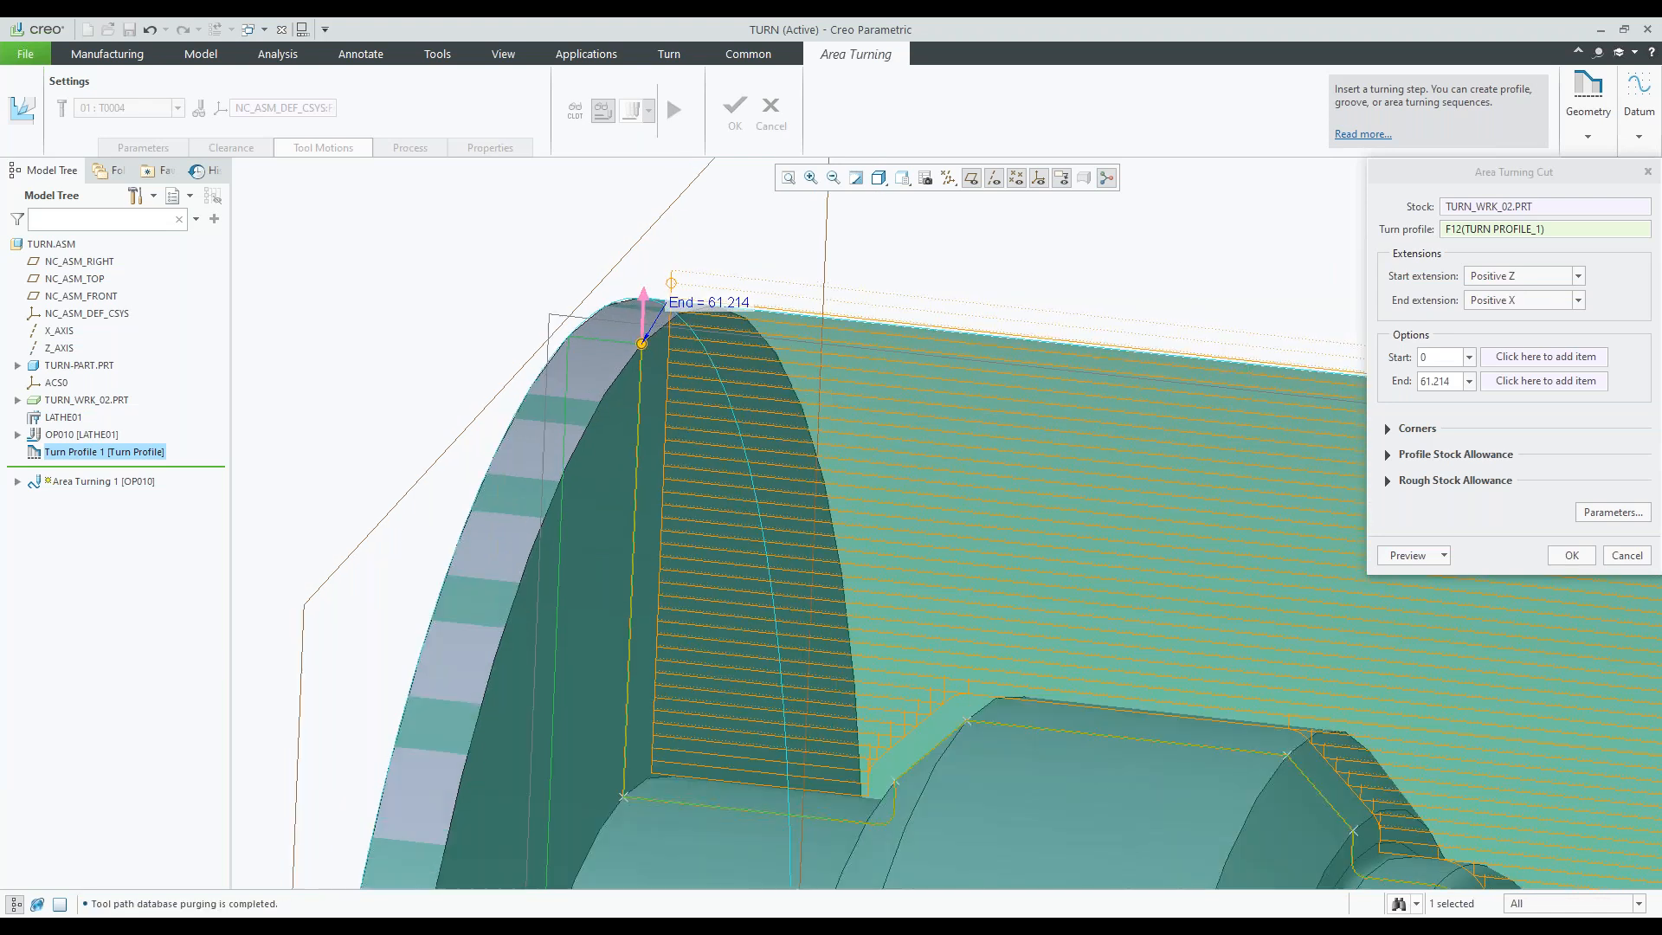
pyautogui.scroll(4, 623, 340)
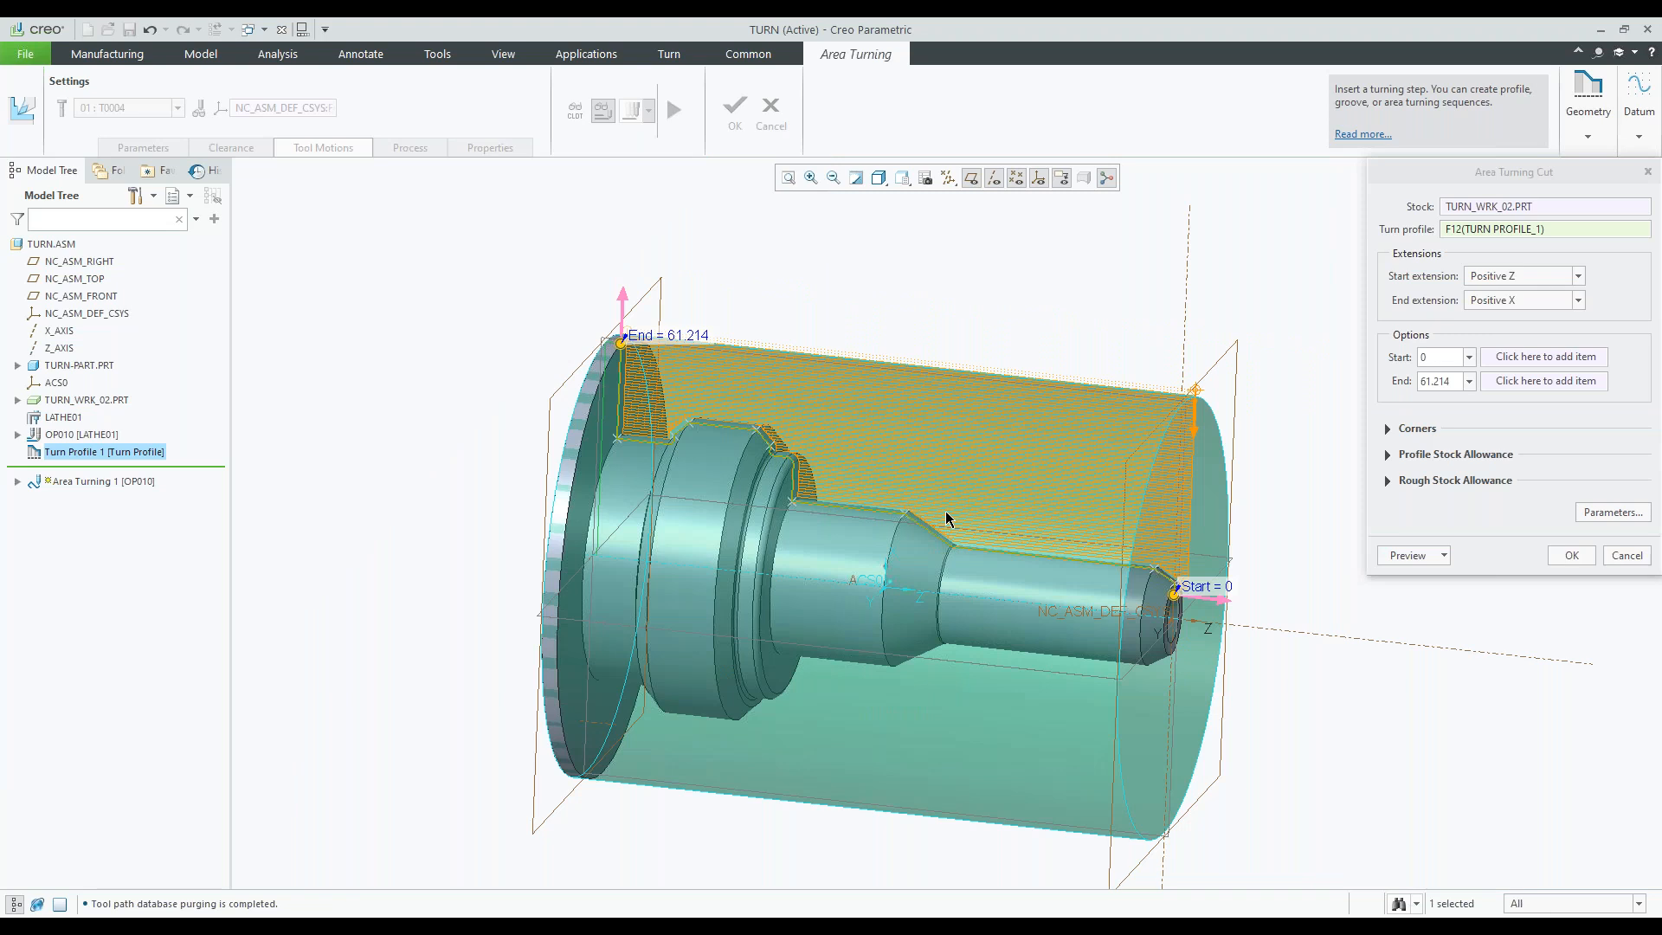
# - Try Negative X, Negative Z and Positive X as the cut's start extension, returning to Positive Z
pyautogui.scroll(-4, 1351, 649)
pyautogui.scroll(-2, 924, 502)
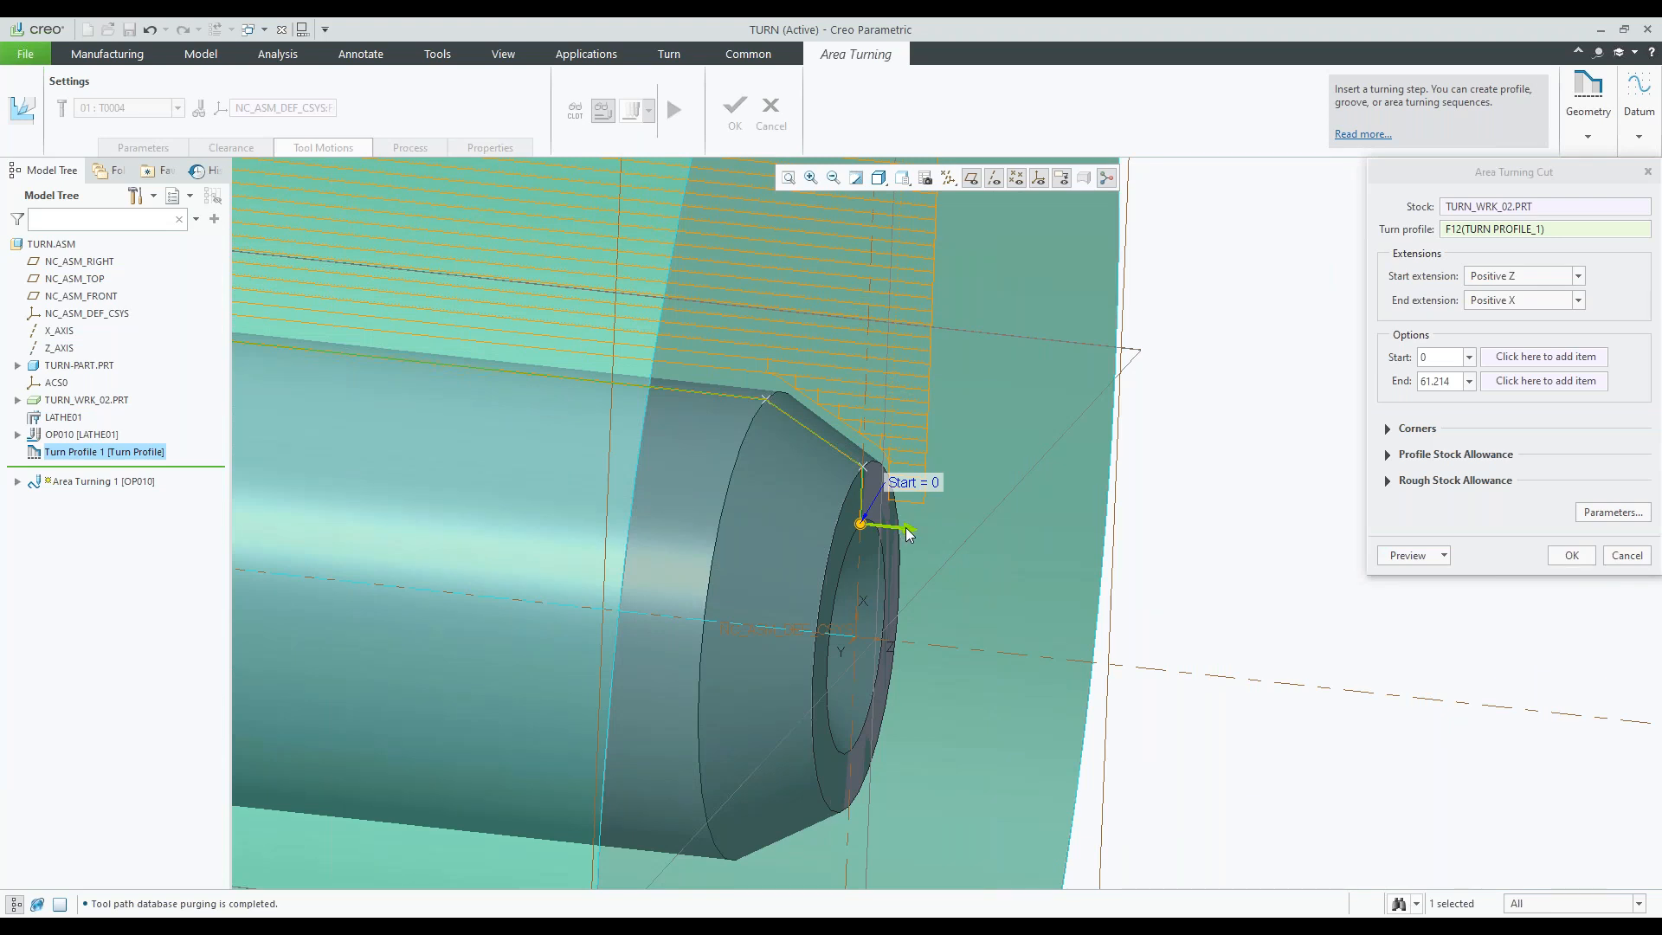
pyautogui.click(908, 530)
pyautogui.click(860, 563)
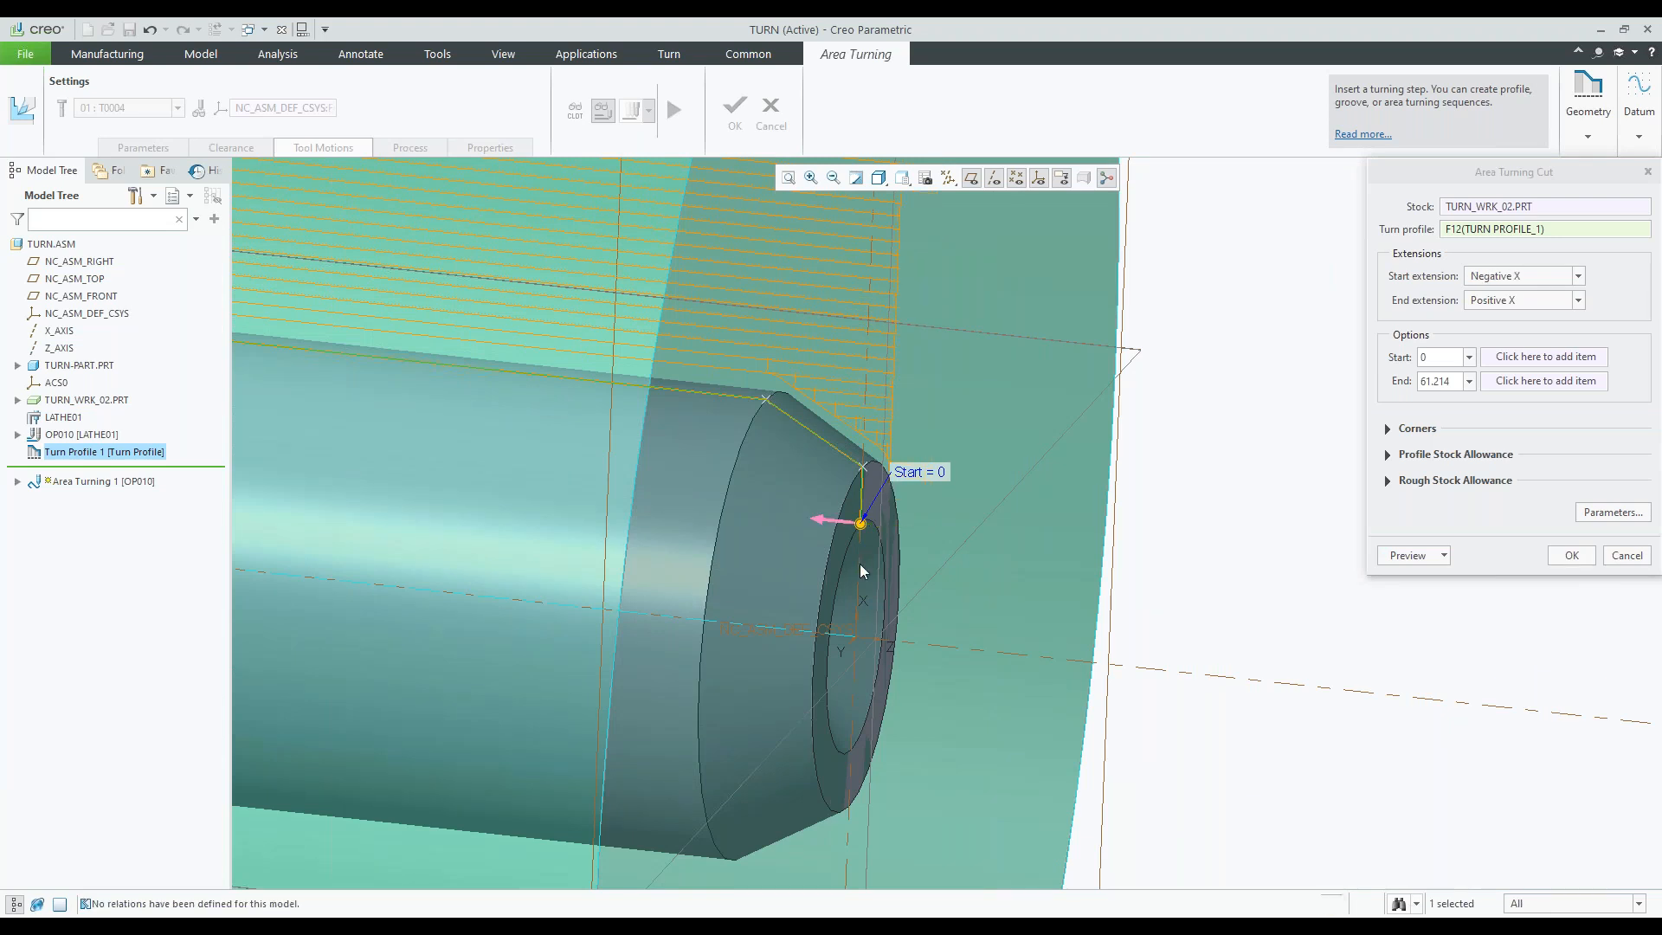
pyautogui.click(838, 535)
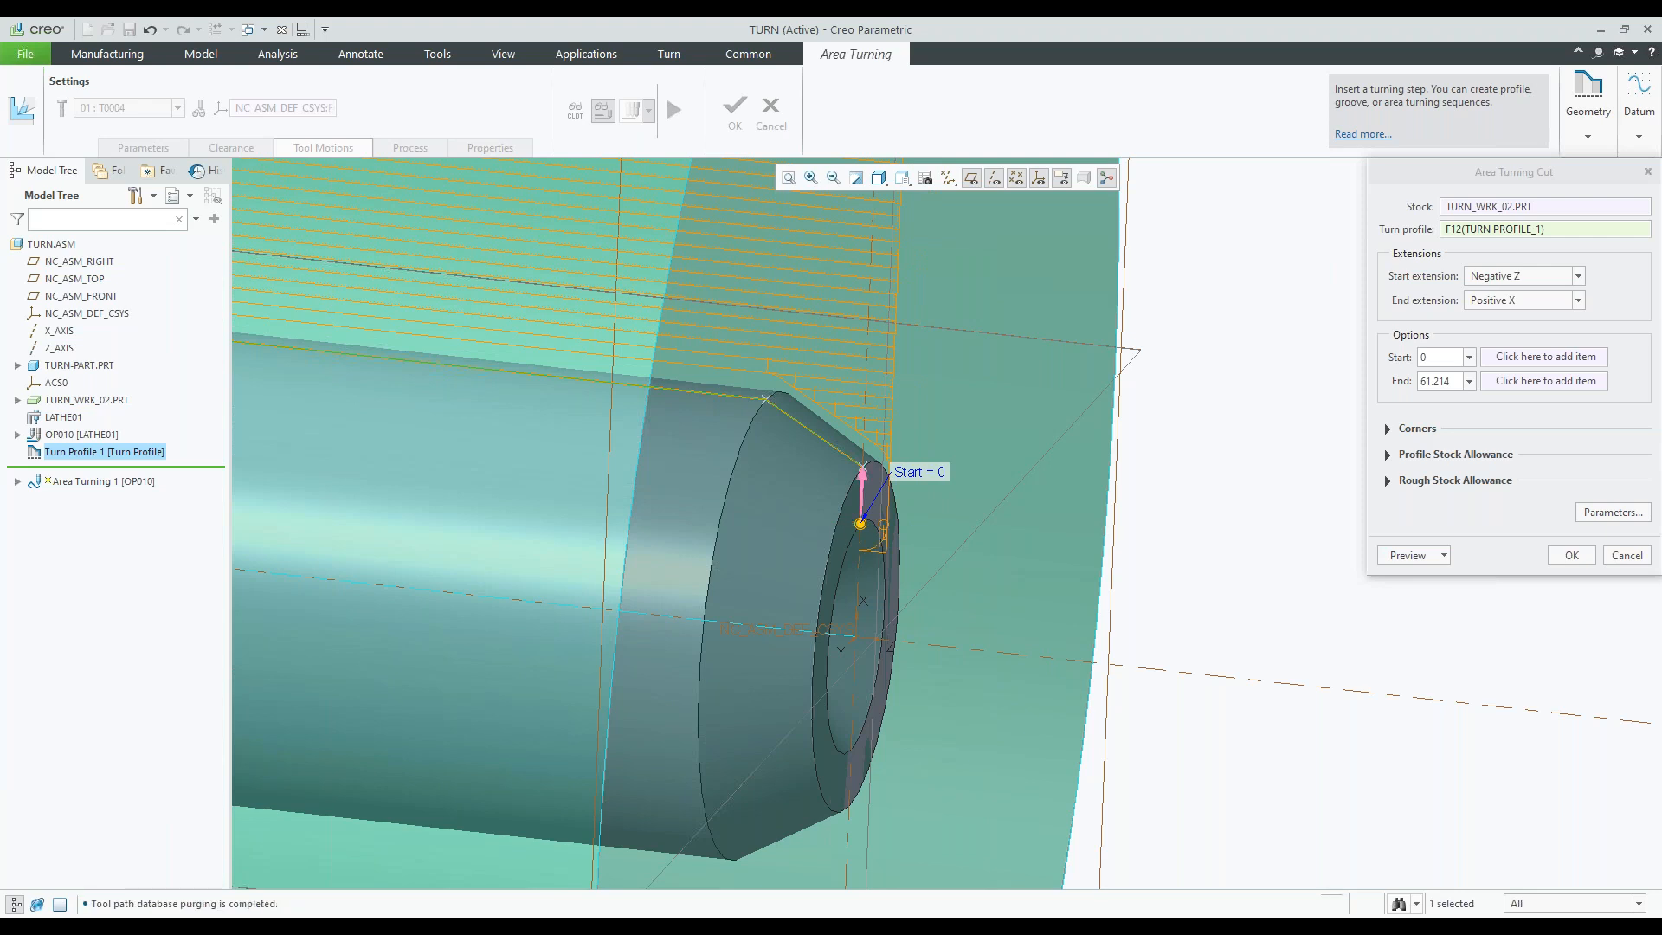
pyautogui.click(886, 538)
pyautogui.scroll(-2, 884, 538)
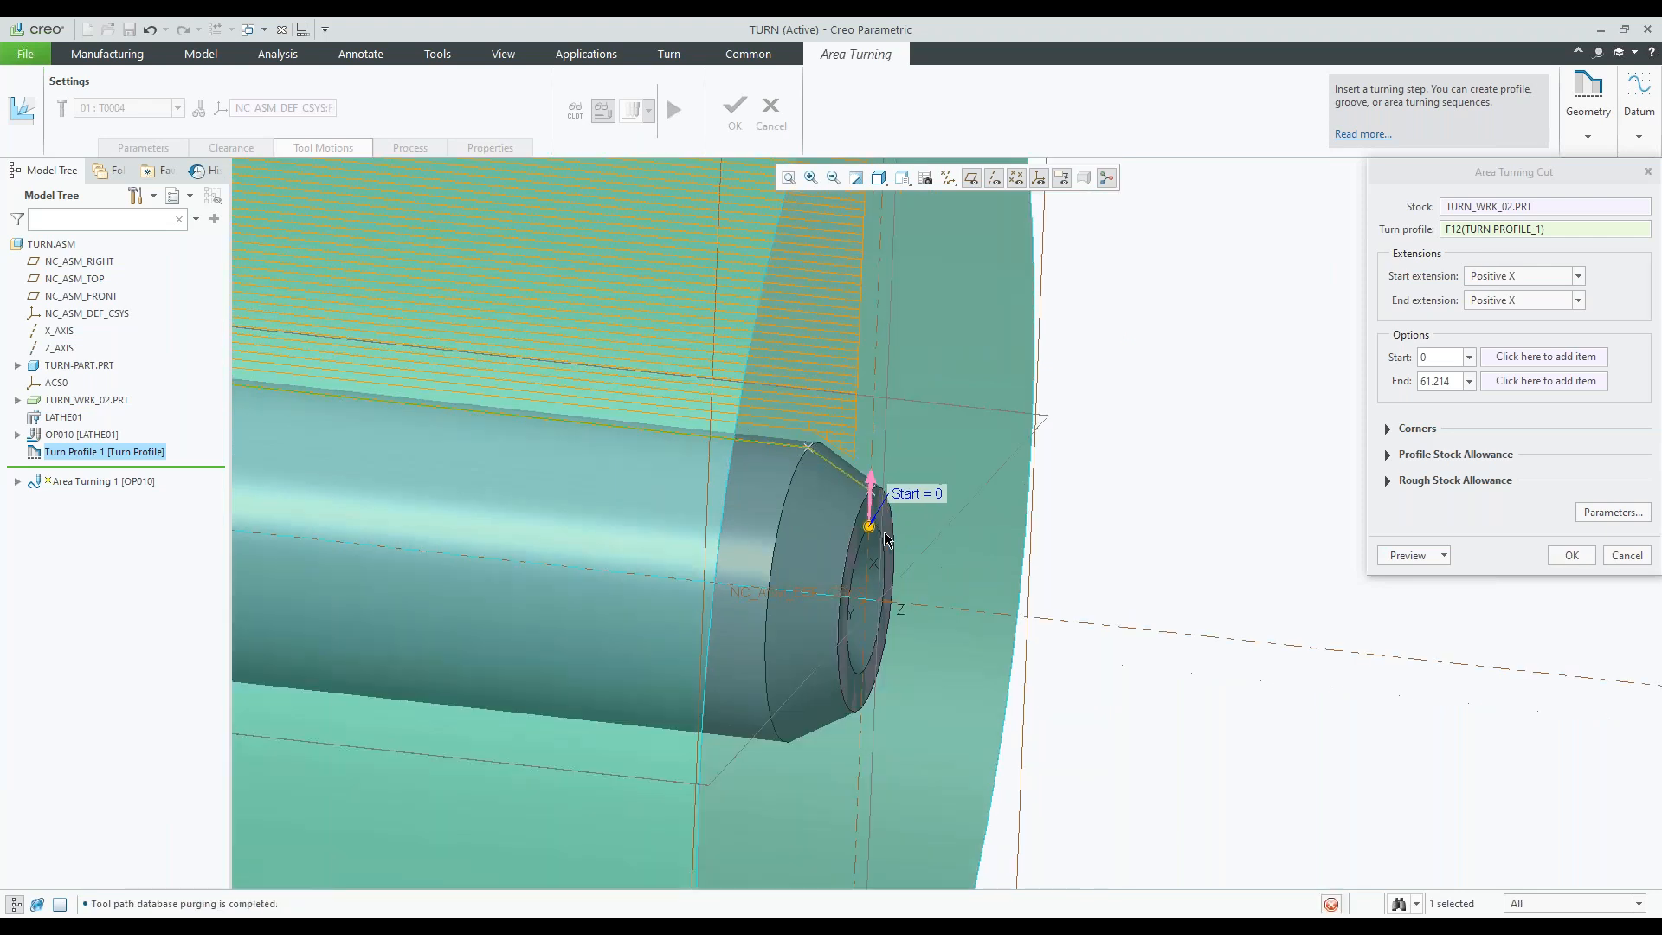
pyautogui.scroll(-3, 885, 538)
pyautogui.moveTo(901, 526); pyautogui.dragTo(928, 524, button='middle')
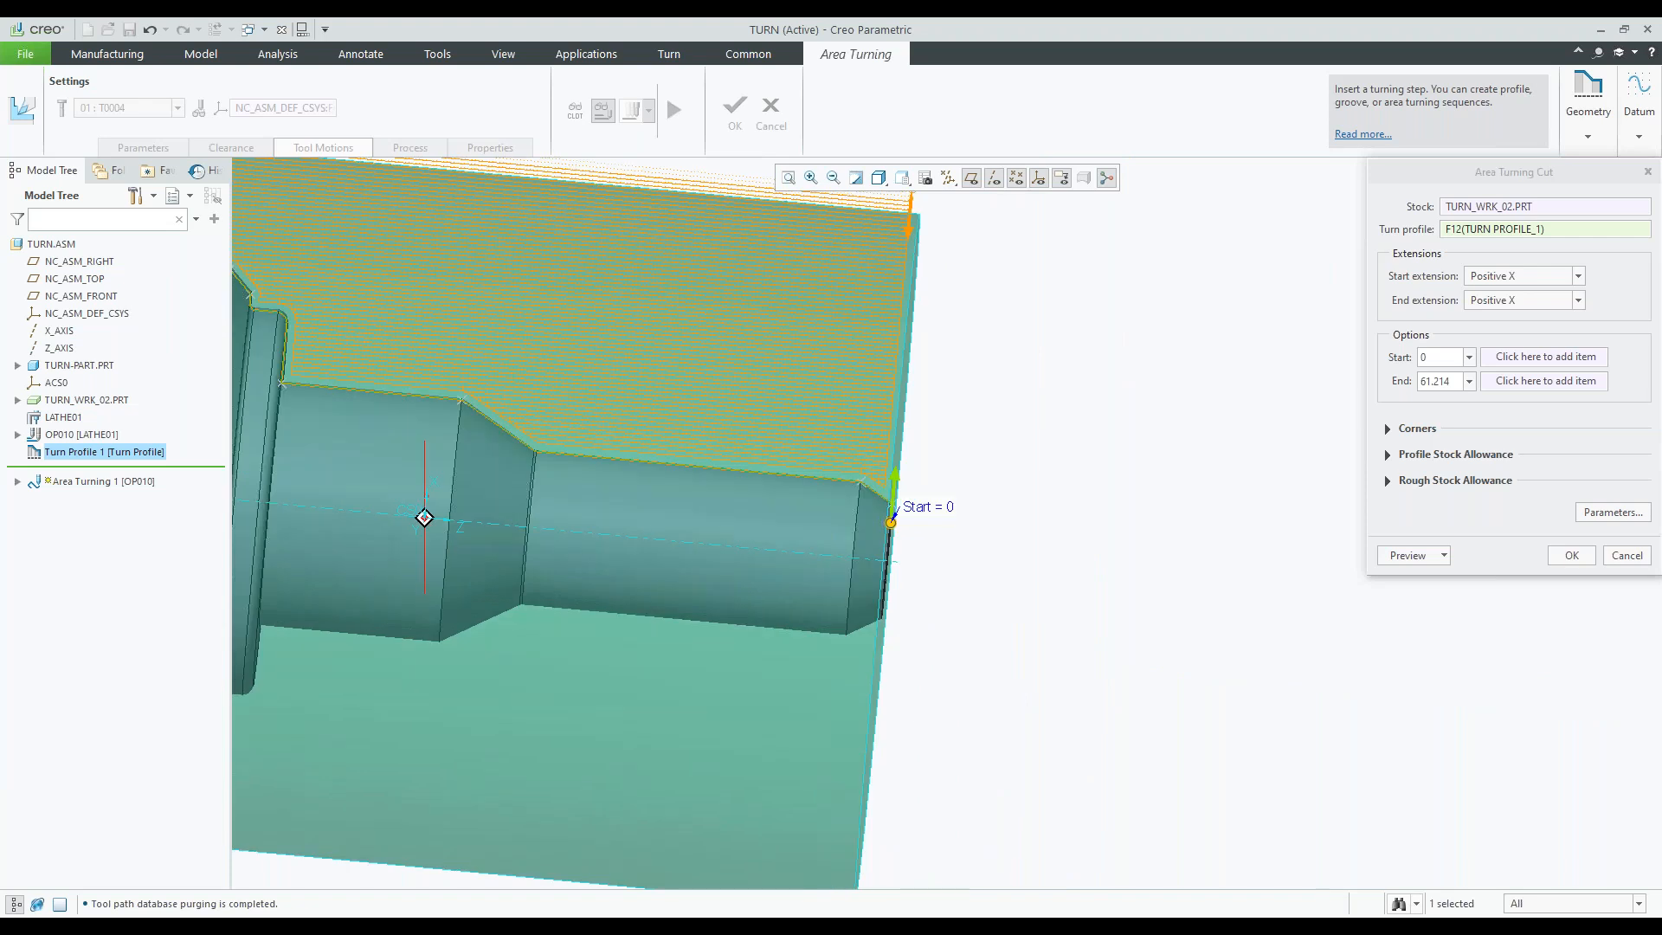
pyautogui.scroll(3, 888, 530)
pyautogui.moveTo(883, 509); pyautogui.dragTo(956, 544)
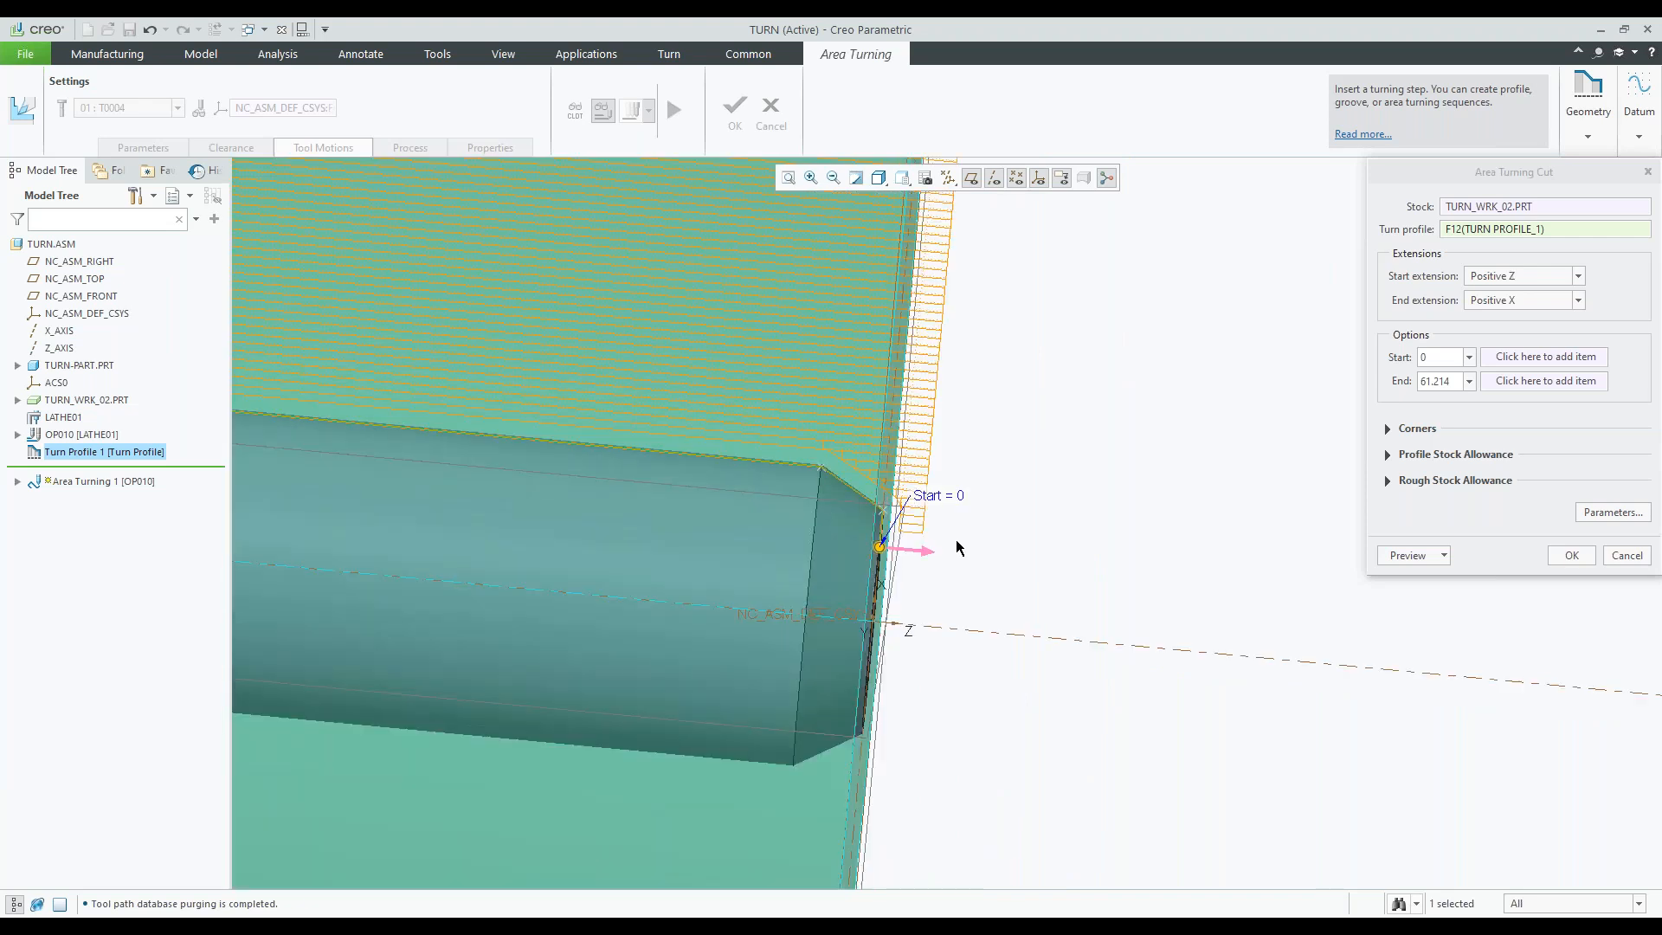
pyautogui.scroll(-1, 956, 542)
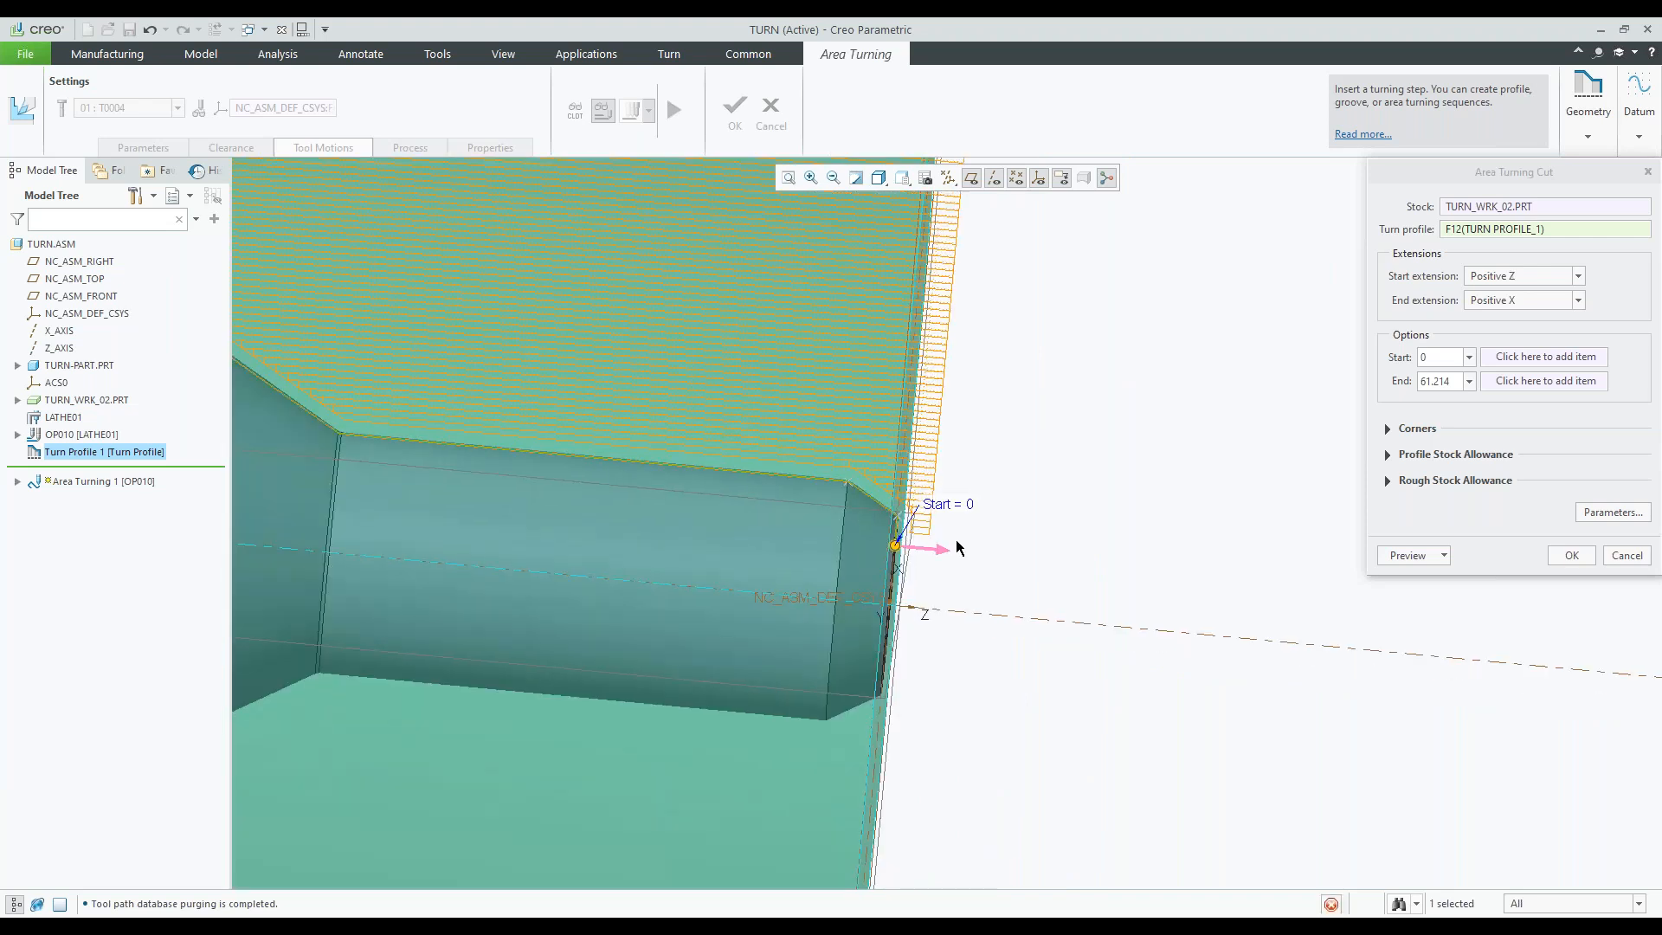
pyautogui.scroll(-2, 956, 545)
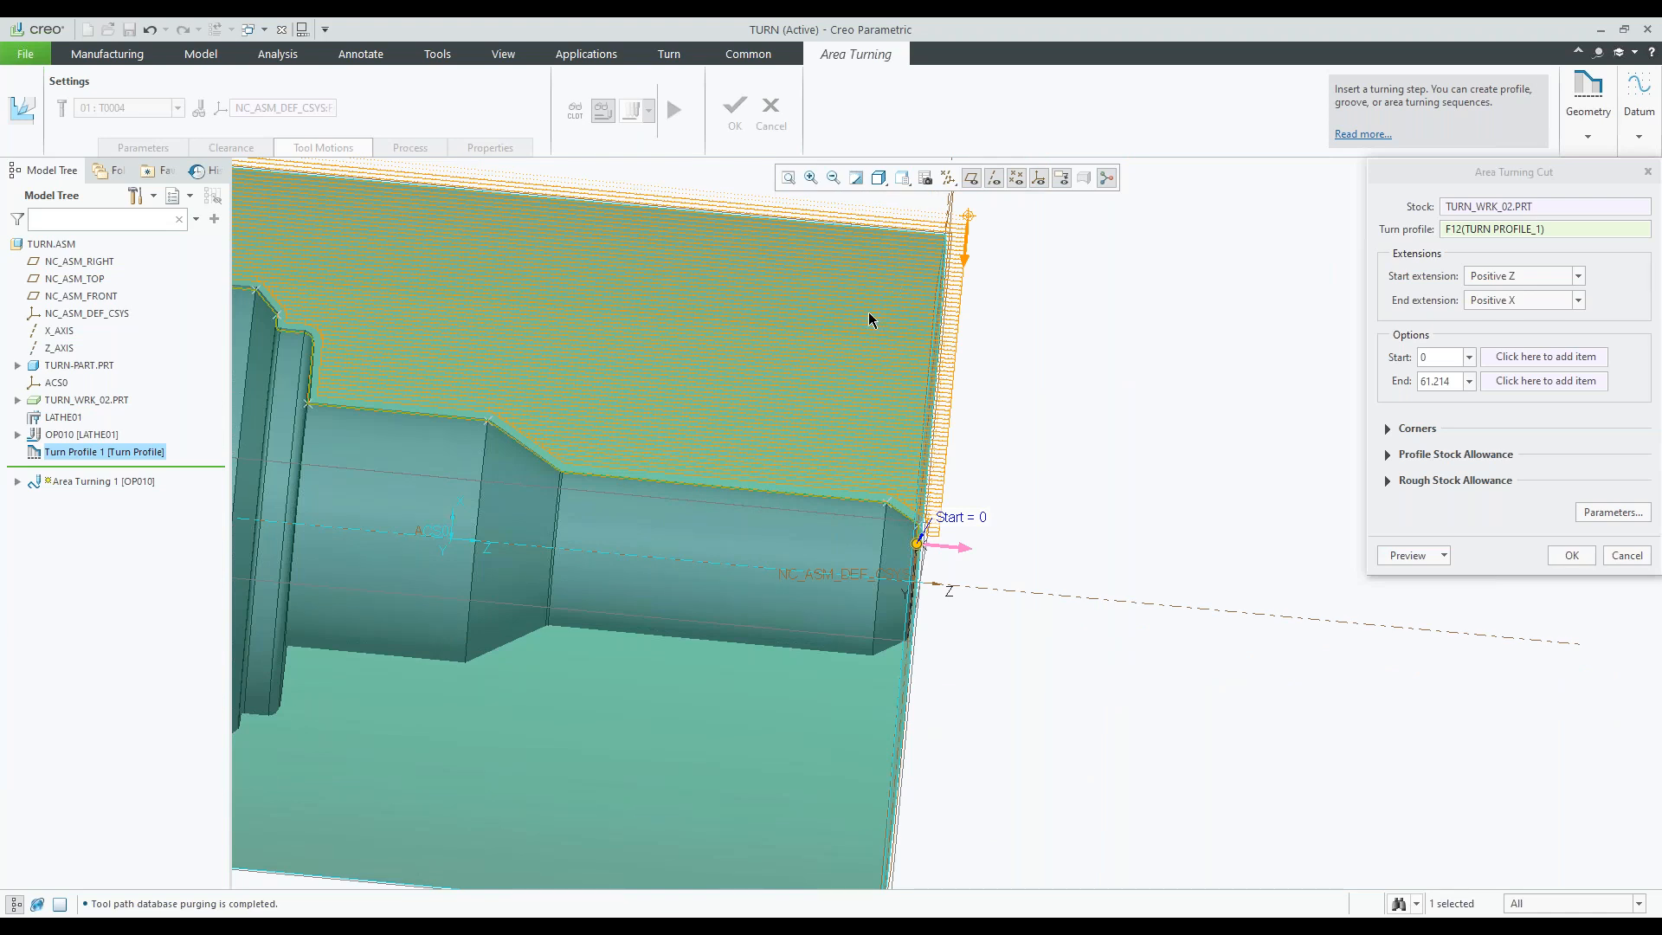
# - Accept the area turning cut definition with Positive Z start and Positive X end extensions
pyautogui.scroll(-1, 870, 319)
pyautogui.scroll(-1, 869, 319)
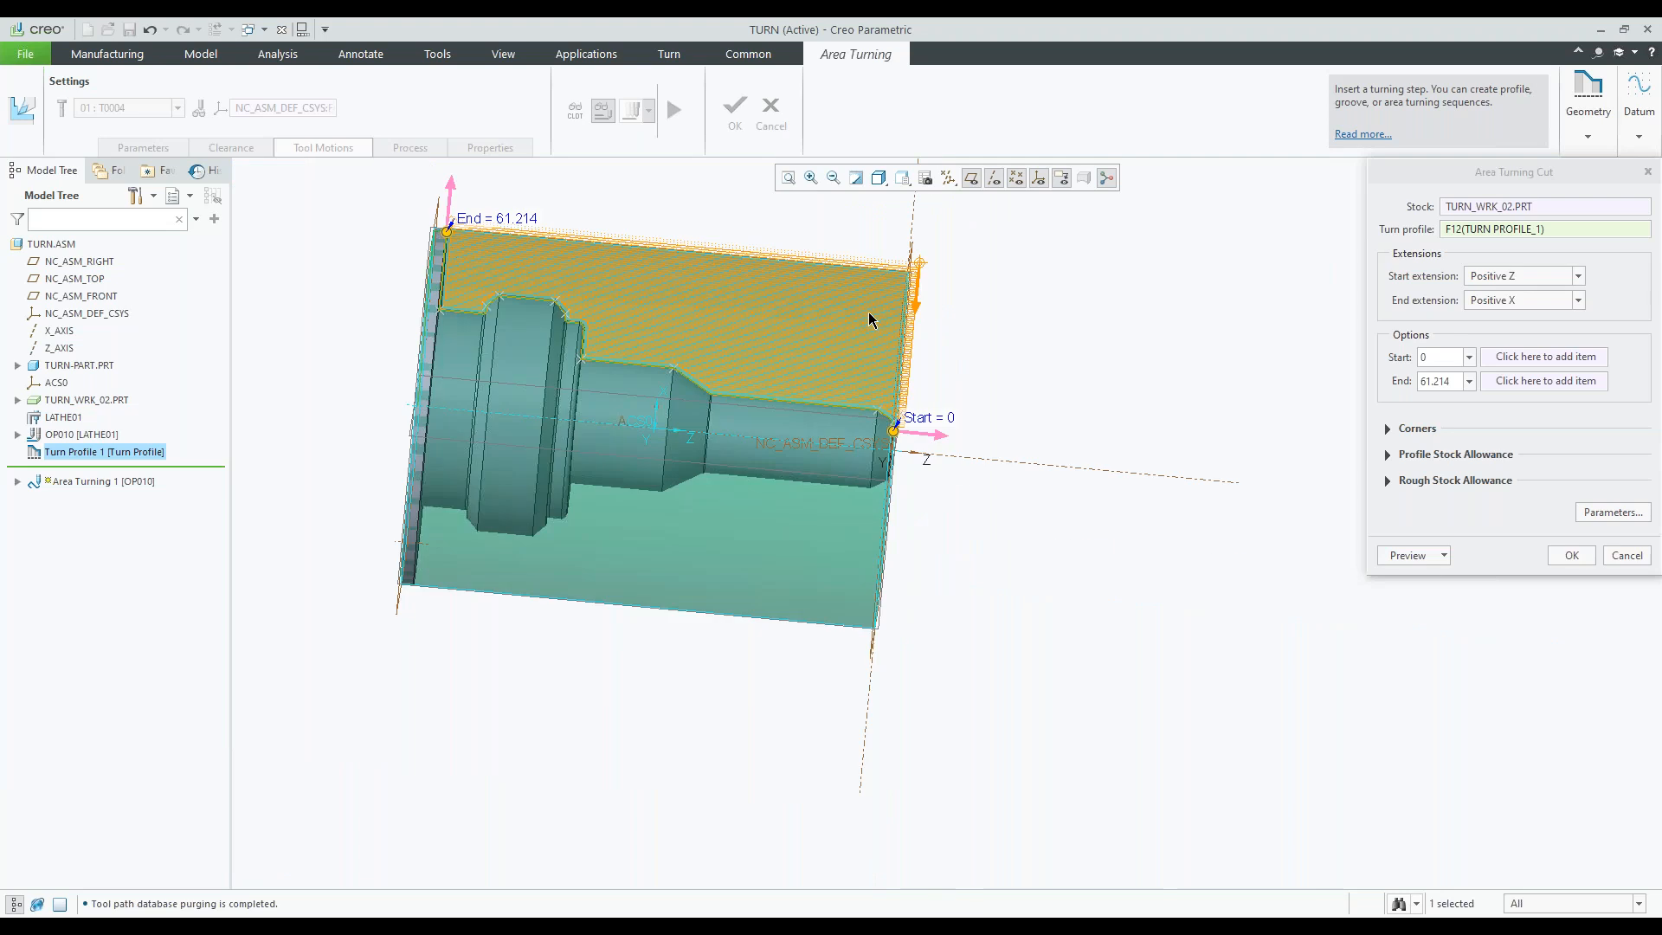
pyautogui.moveTo(873, 331); pyautogui.dragTo(853, 350, button='middle')
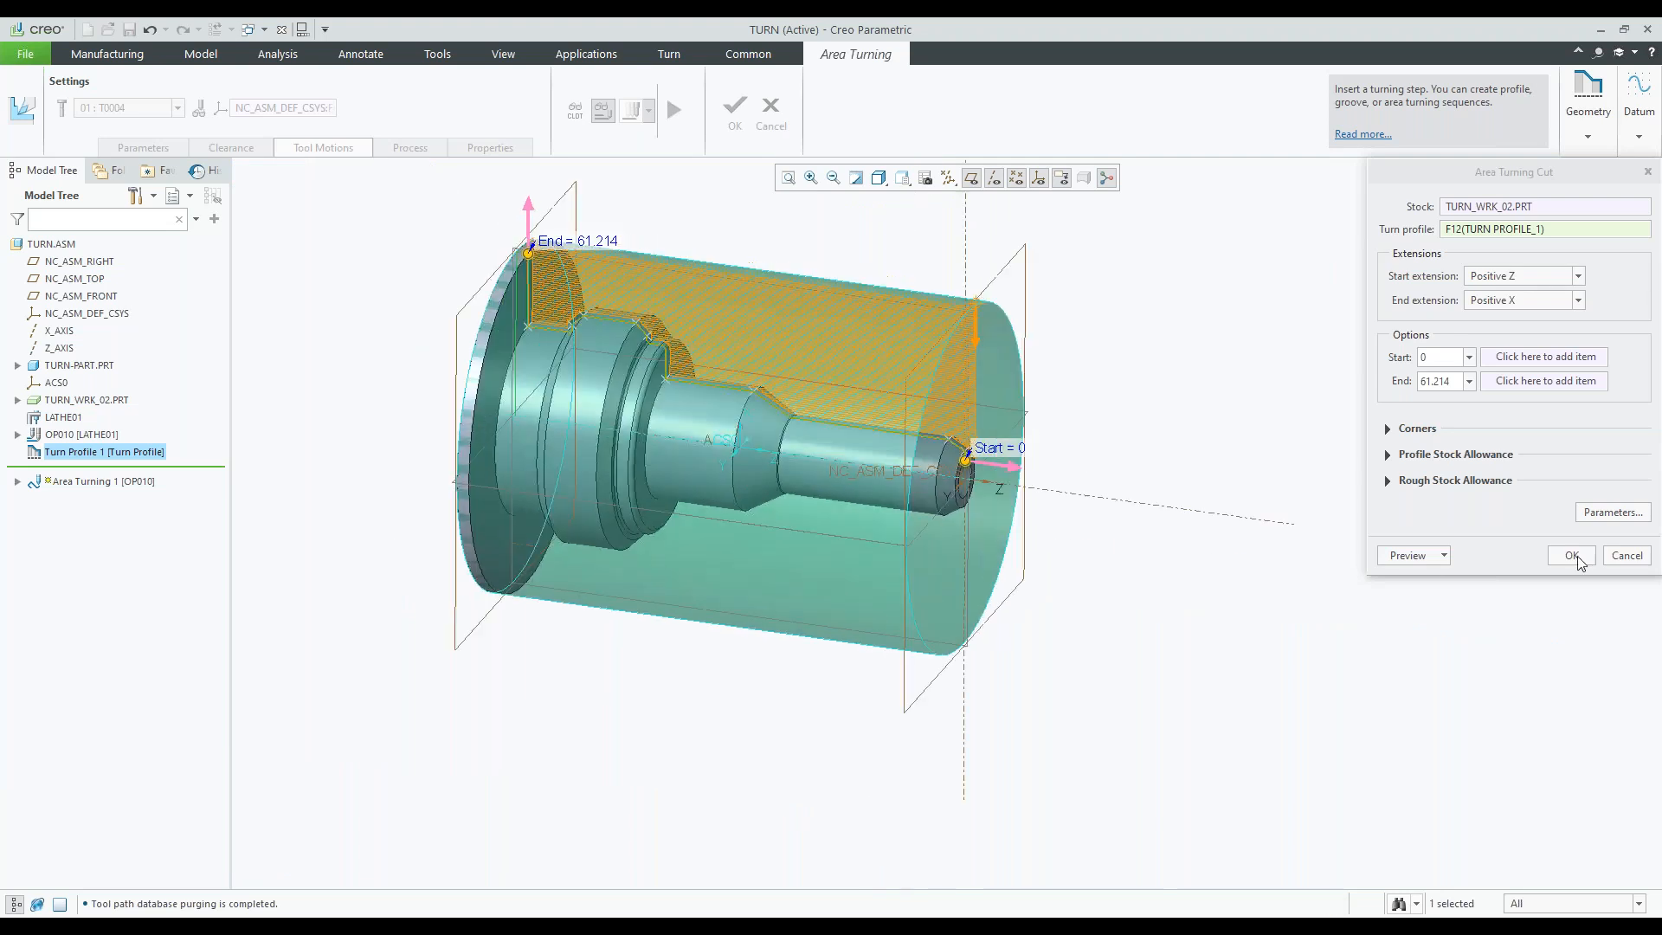
pyautogui.click(1578, 560)
pyautogui.click(1577, 560)
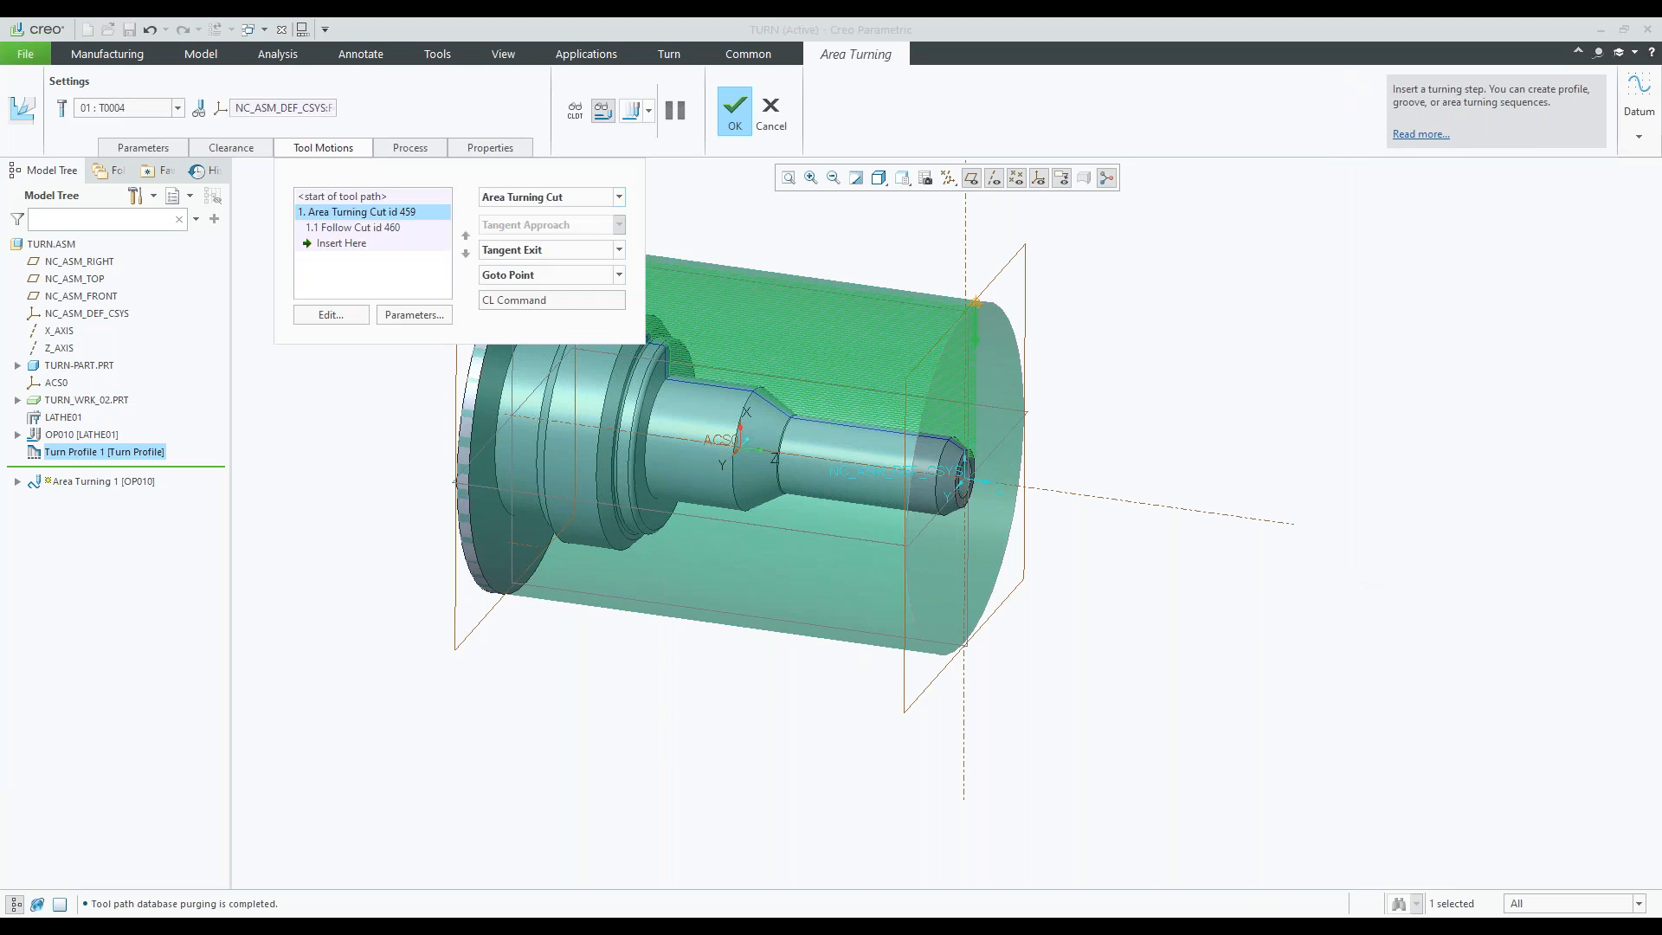
# - Play the area turning tool path at a faster display speed, inspect the tool against the part near the flange, and close the playback
pyautogui.click(632, 111)
pyautogui.click(1612, 723)
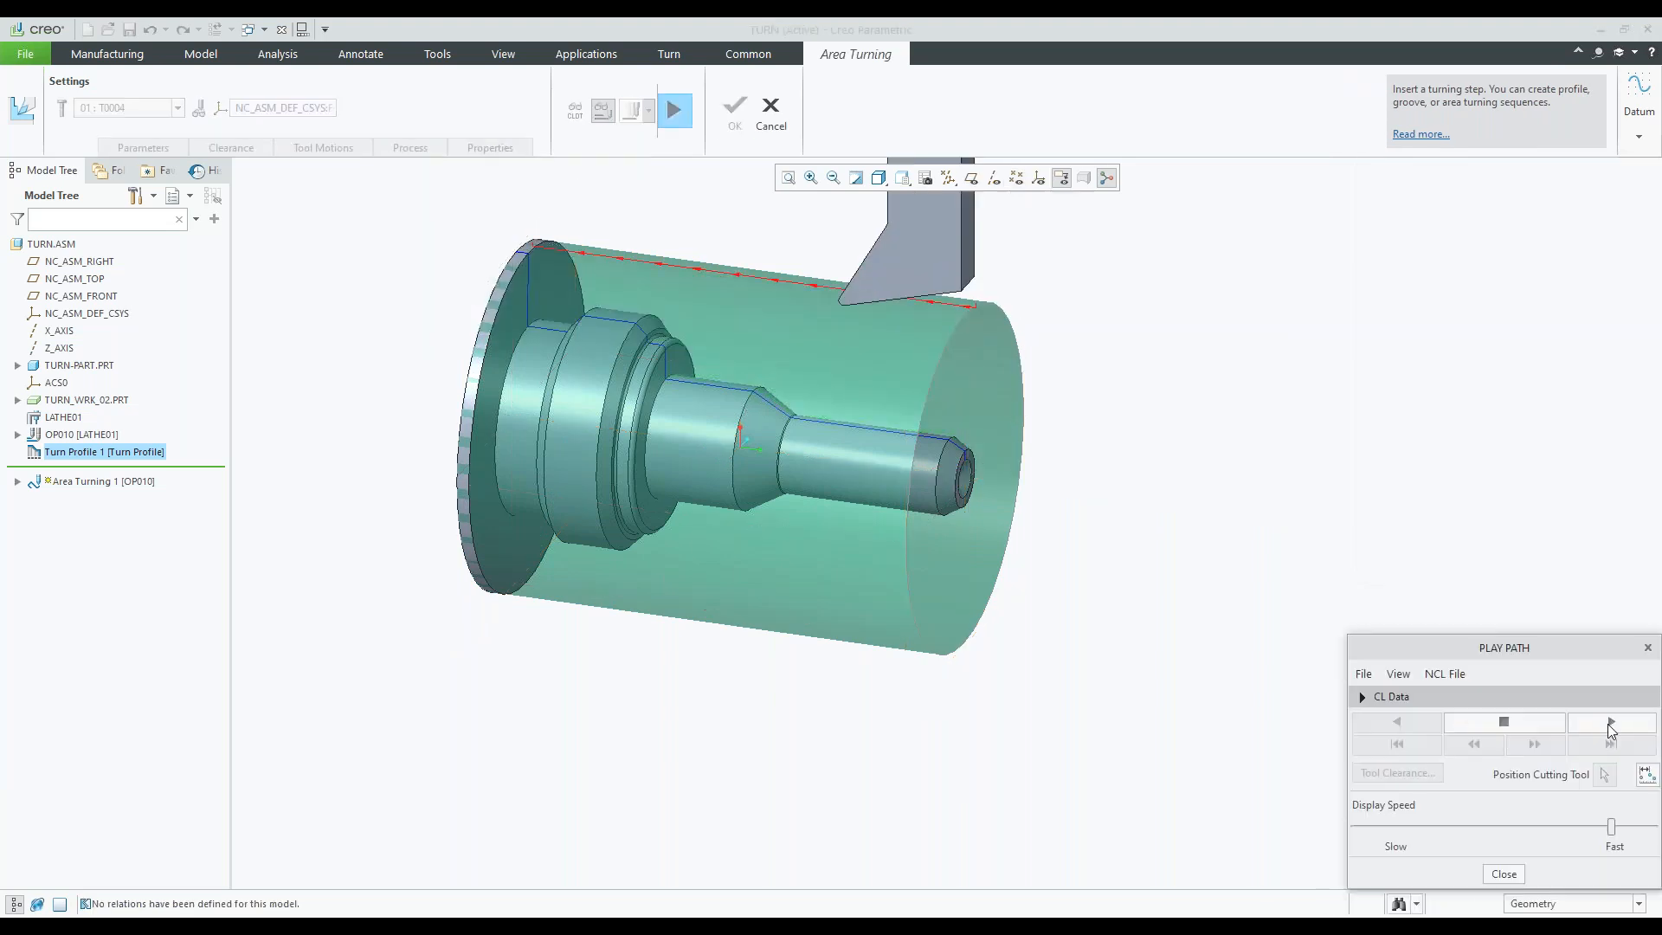
pyautogui.moveTo(1613, 828); pyautogui.dragTo(1649, 828)
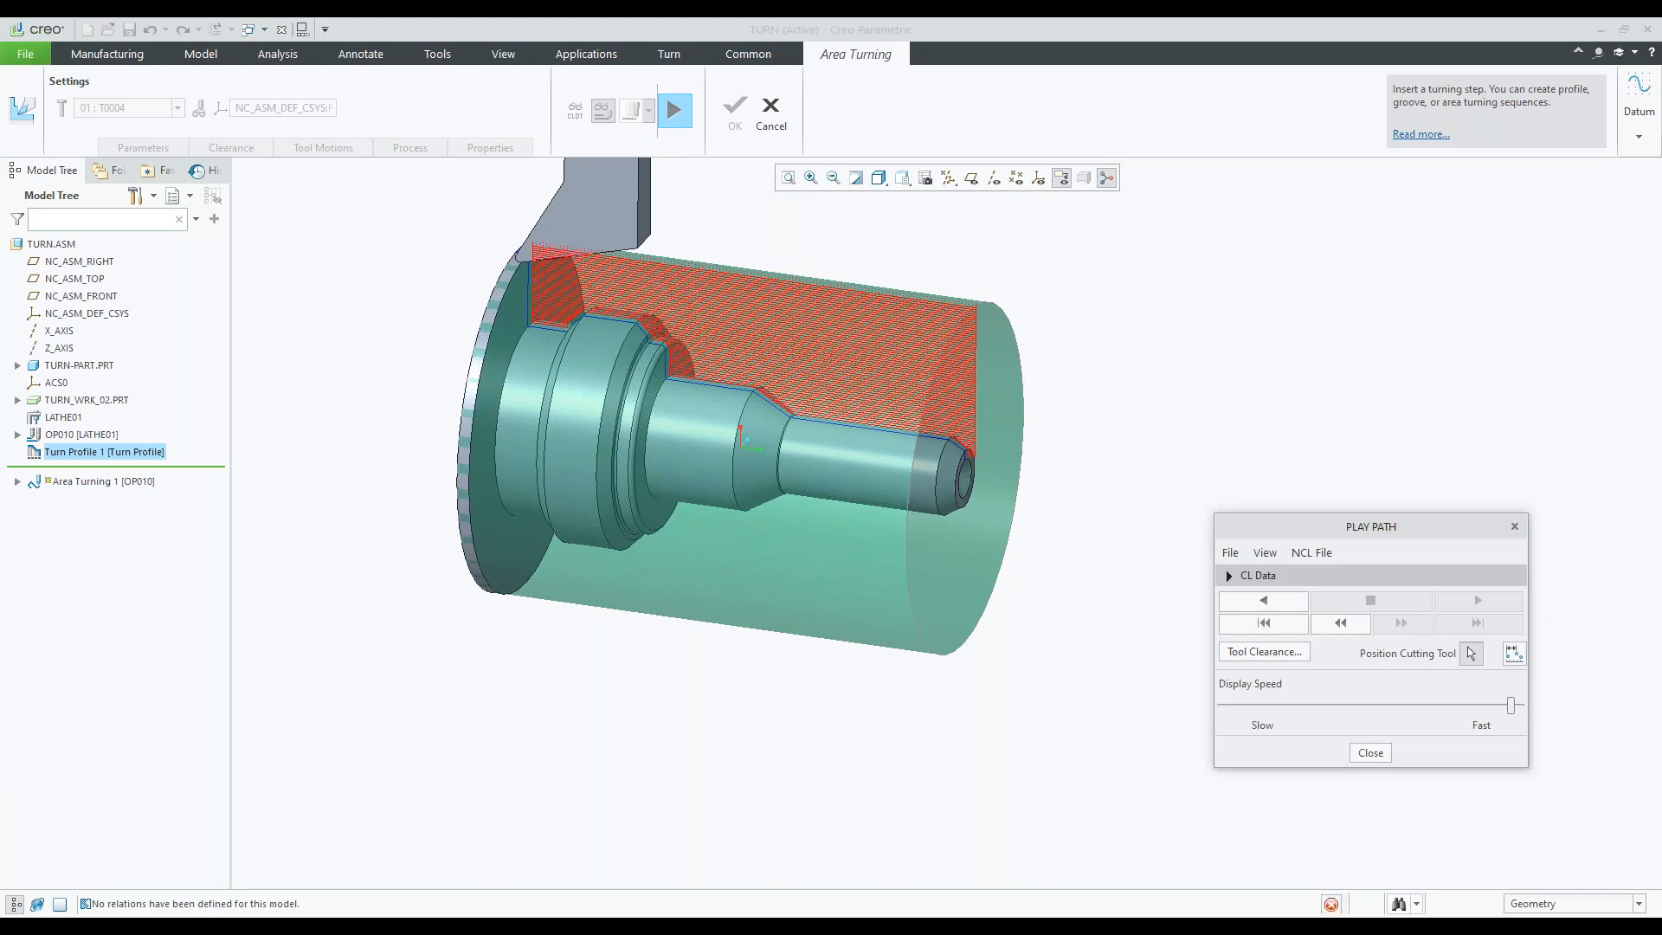
pyautogui.scroll(-2, 566, 320)
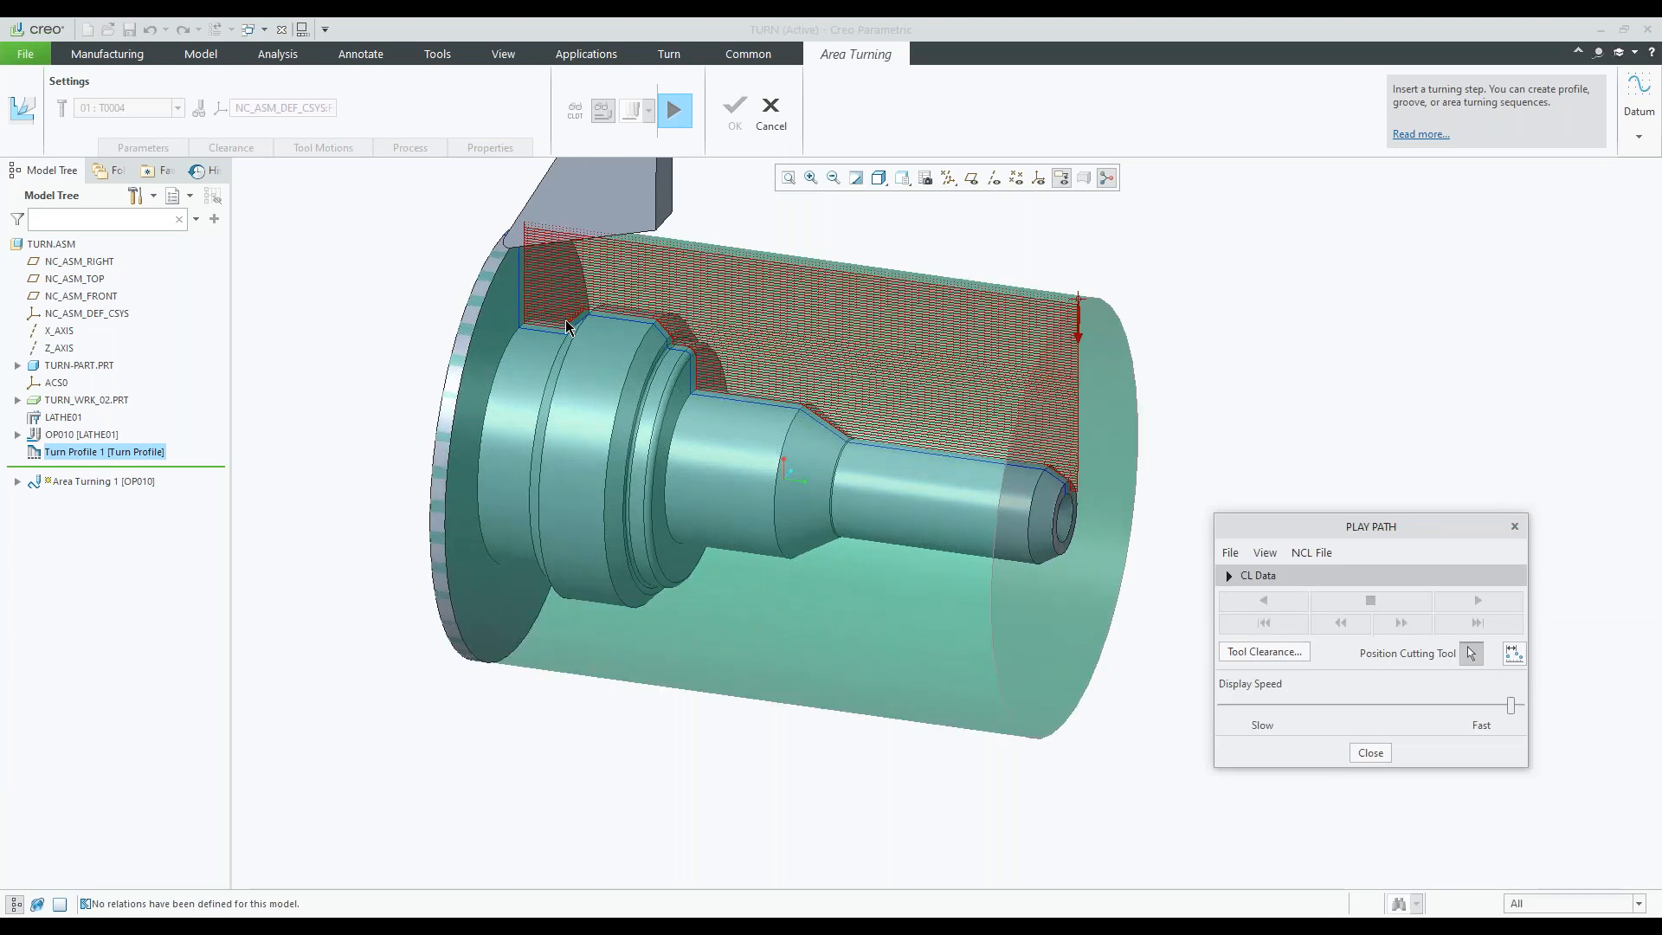
pyautogui.scroll(-5, 567, 328)
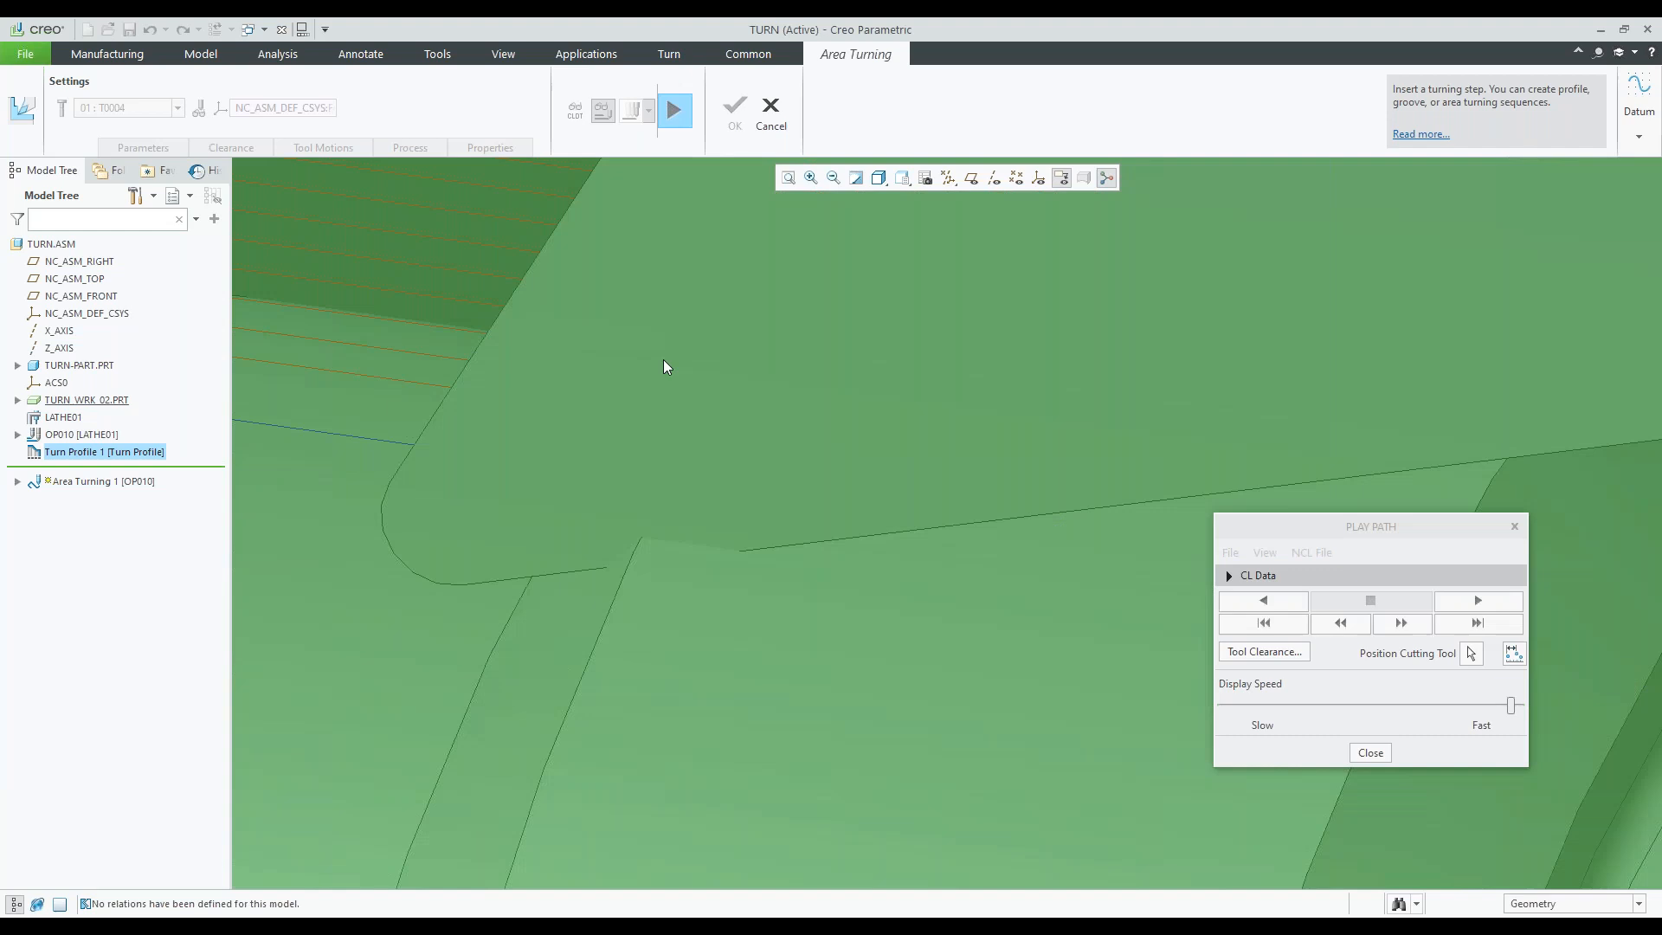
pyautogui.scroll(5, 664, 360)
pyautogui.moveTo(664, 361); pyautogui.dragTo(762, 485, button='middle')
pyautogui.scroll(5, 689, 409)
pyautogui.click(1370, 752)
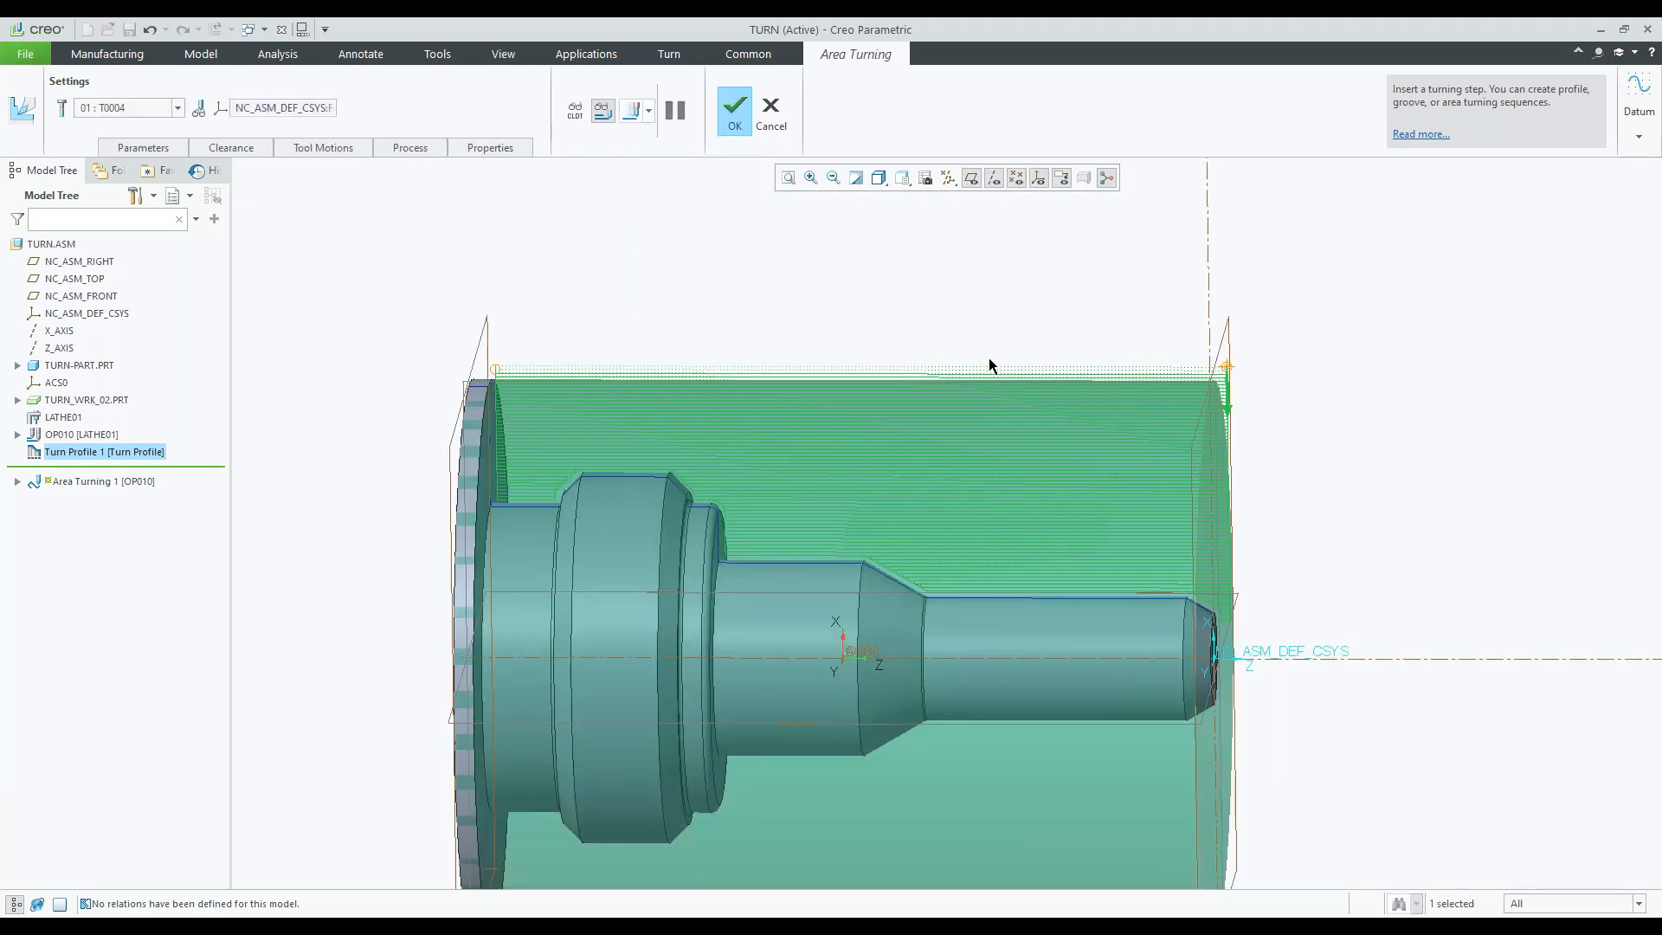
pyautogui.hotkey('ctrl', 'd')
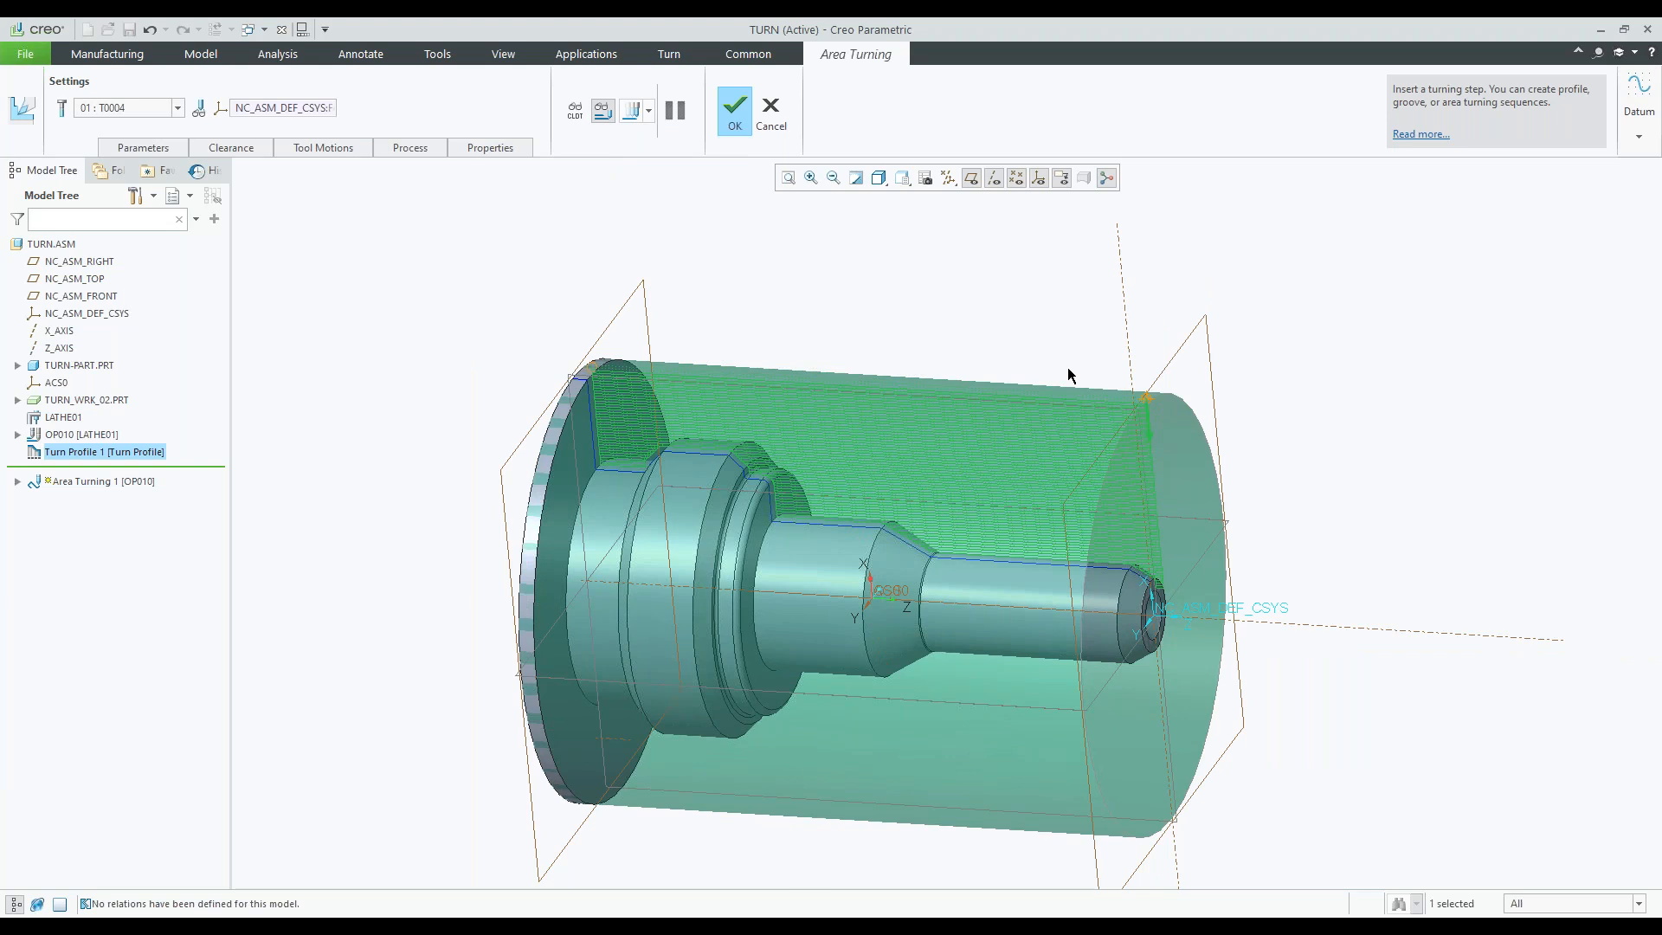
# - Set GOUGE_AVOID_TYPE to TIP_&_SIDES in the area turning sequence's cutting motion parameters and accept them
pyautogui.click(110, 147)
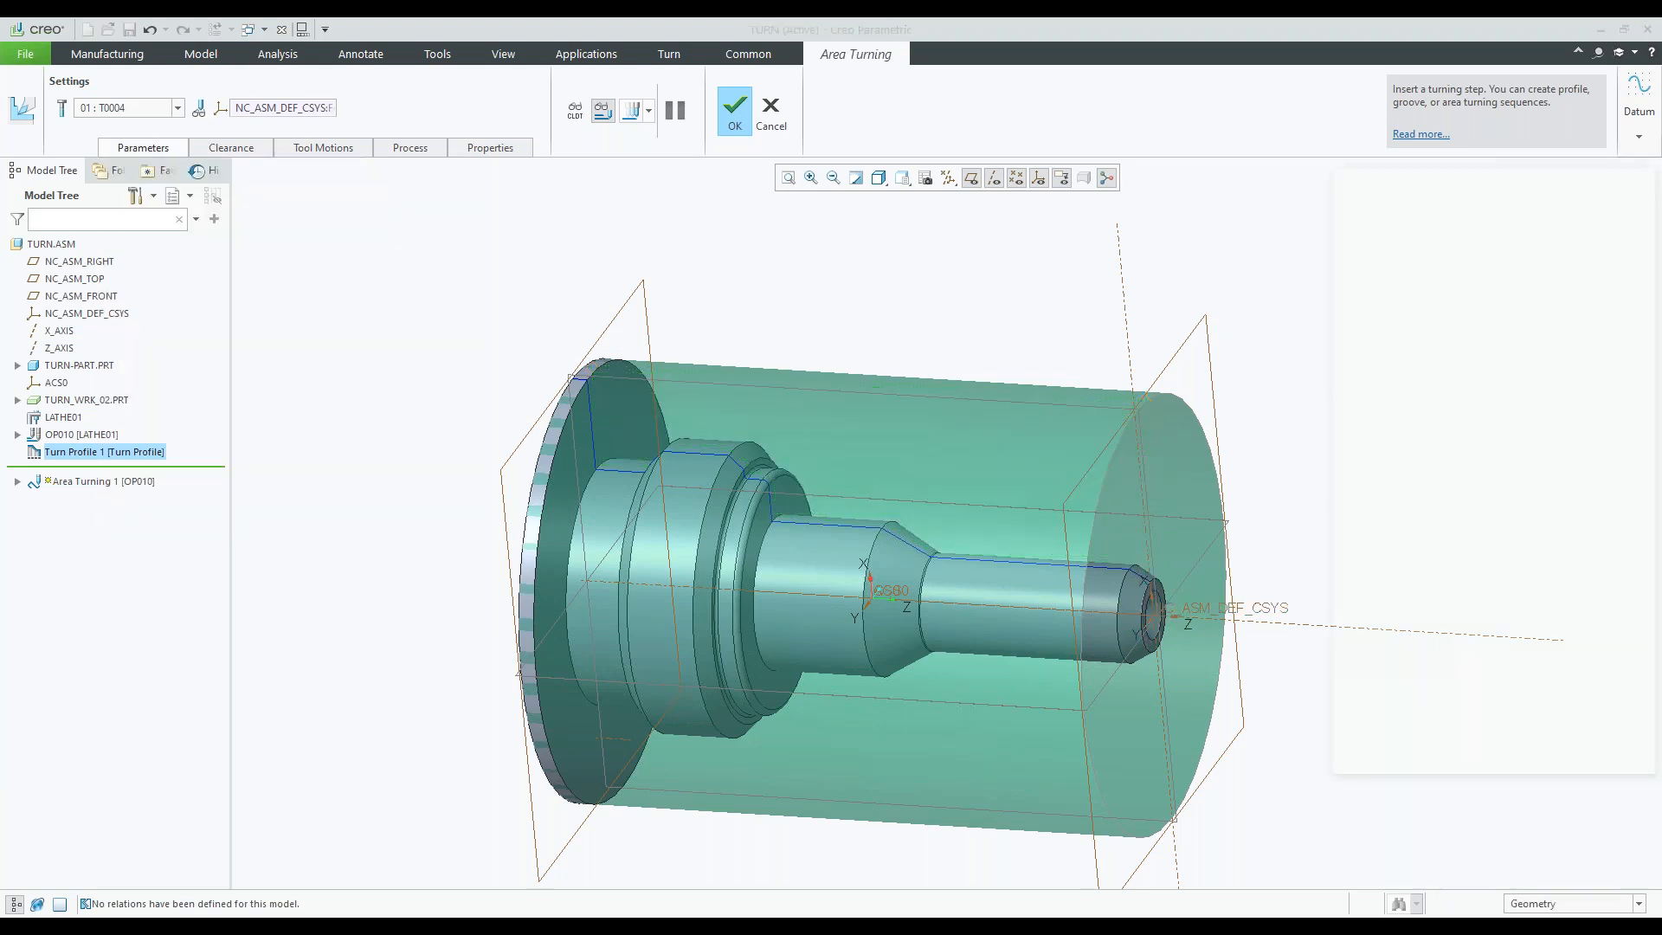
pyautogui.click(1546, 223)
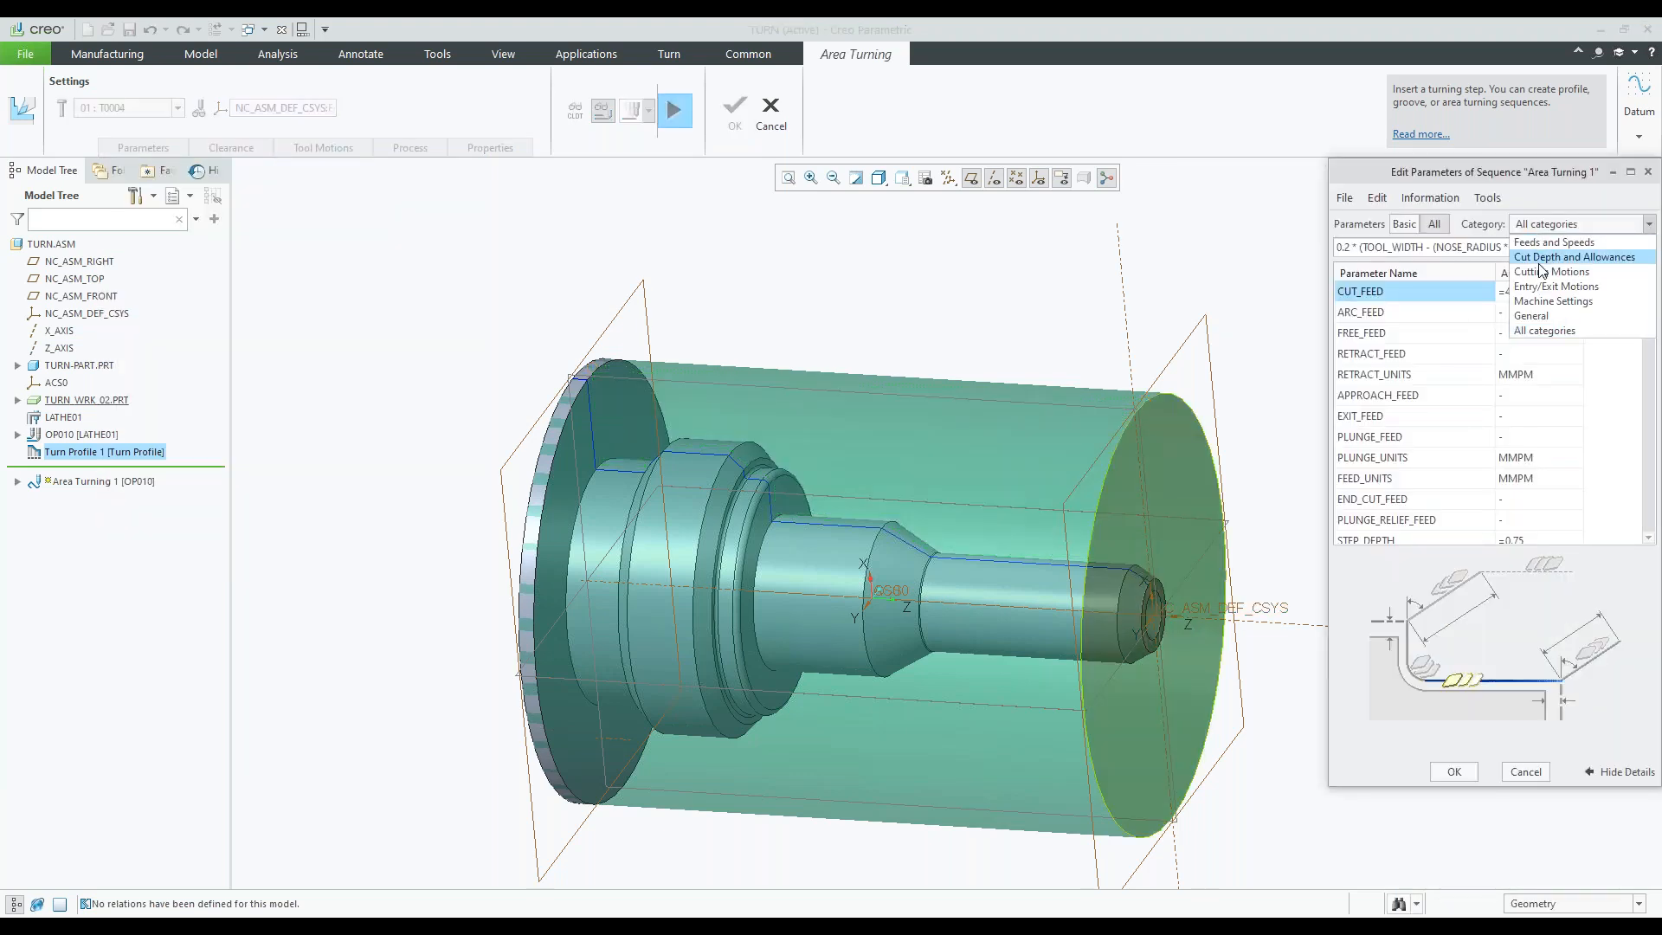
pyautogui.click(1539, 263)
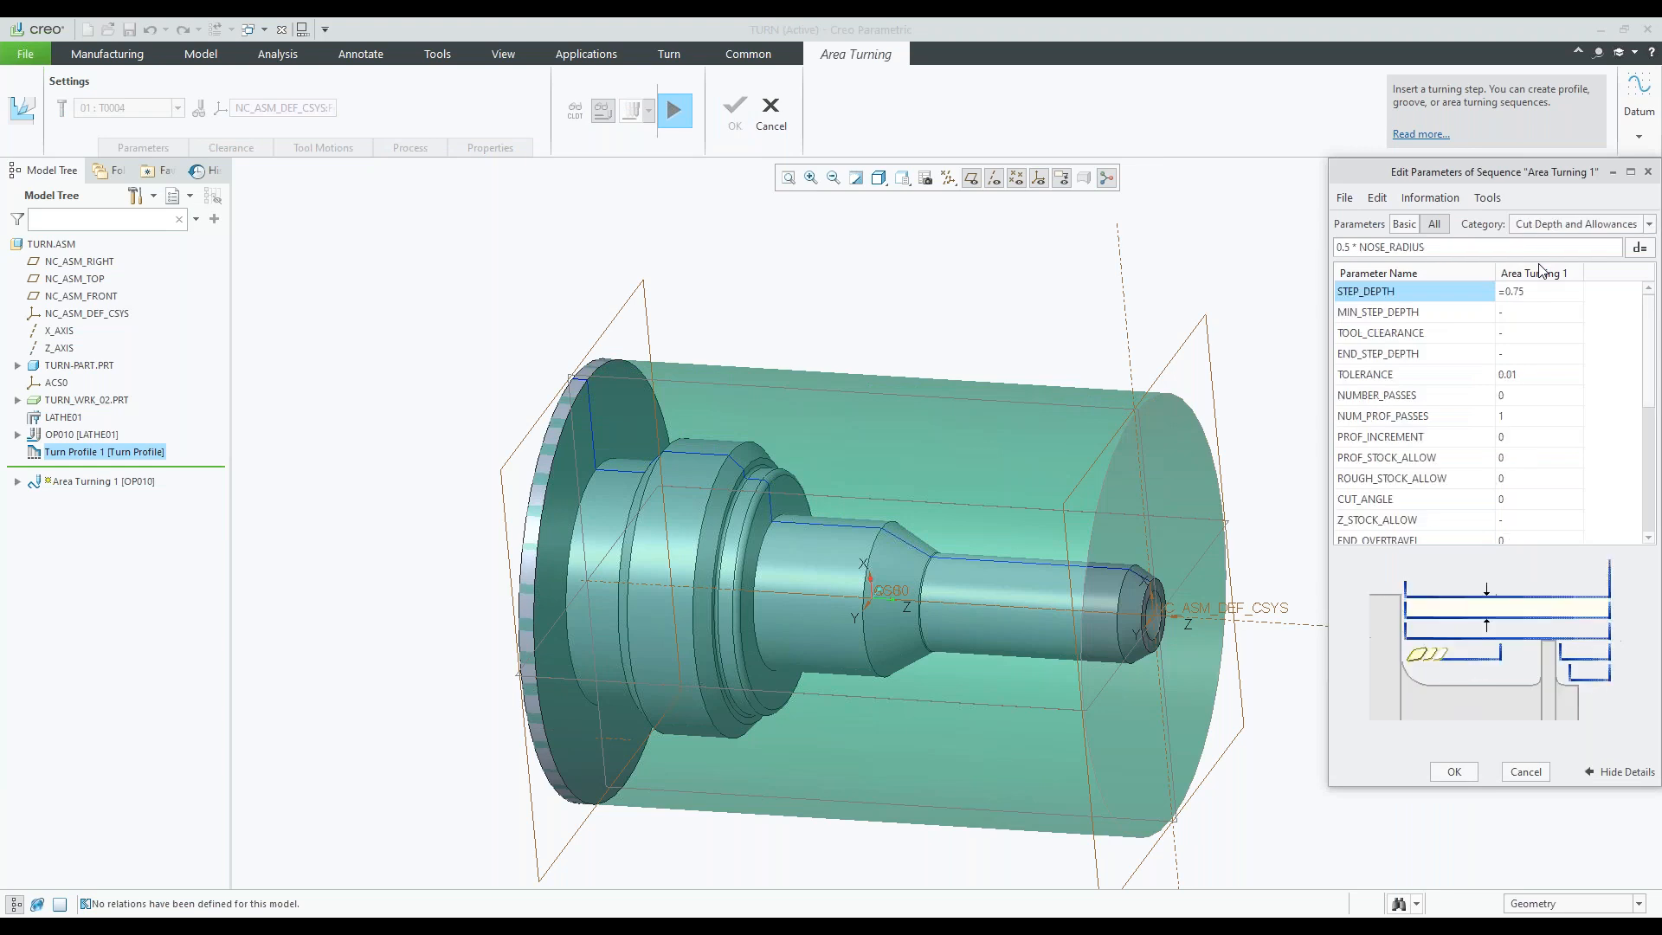
pyautogui.click(1524, 227)
pyautogui.click(1536, 274)
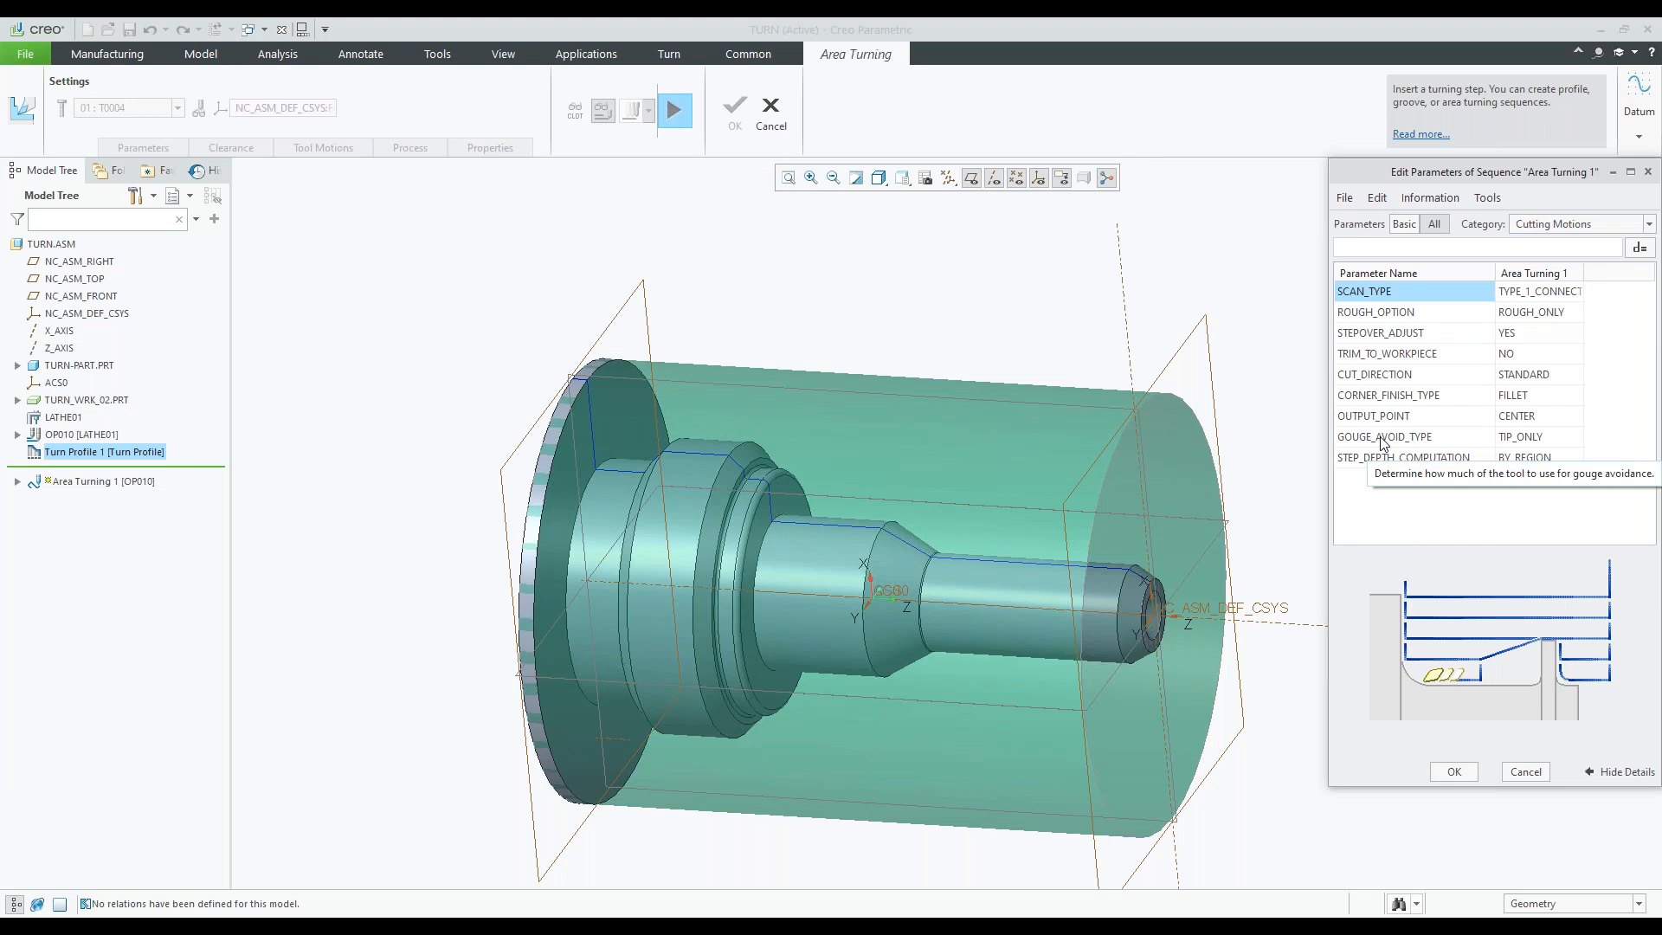
pyautogui.click(1527, 441)
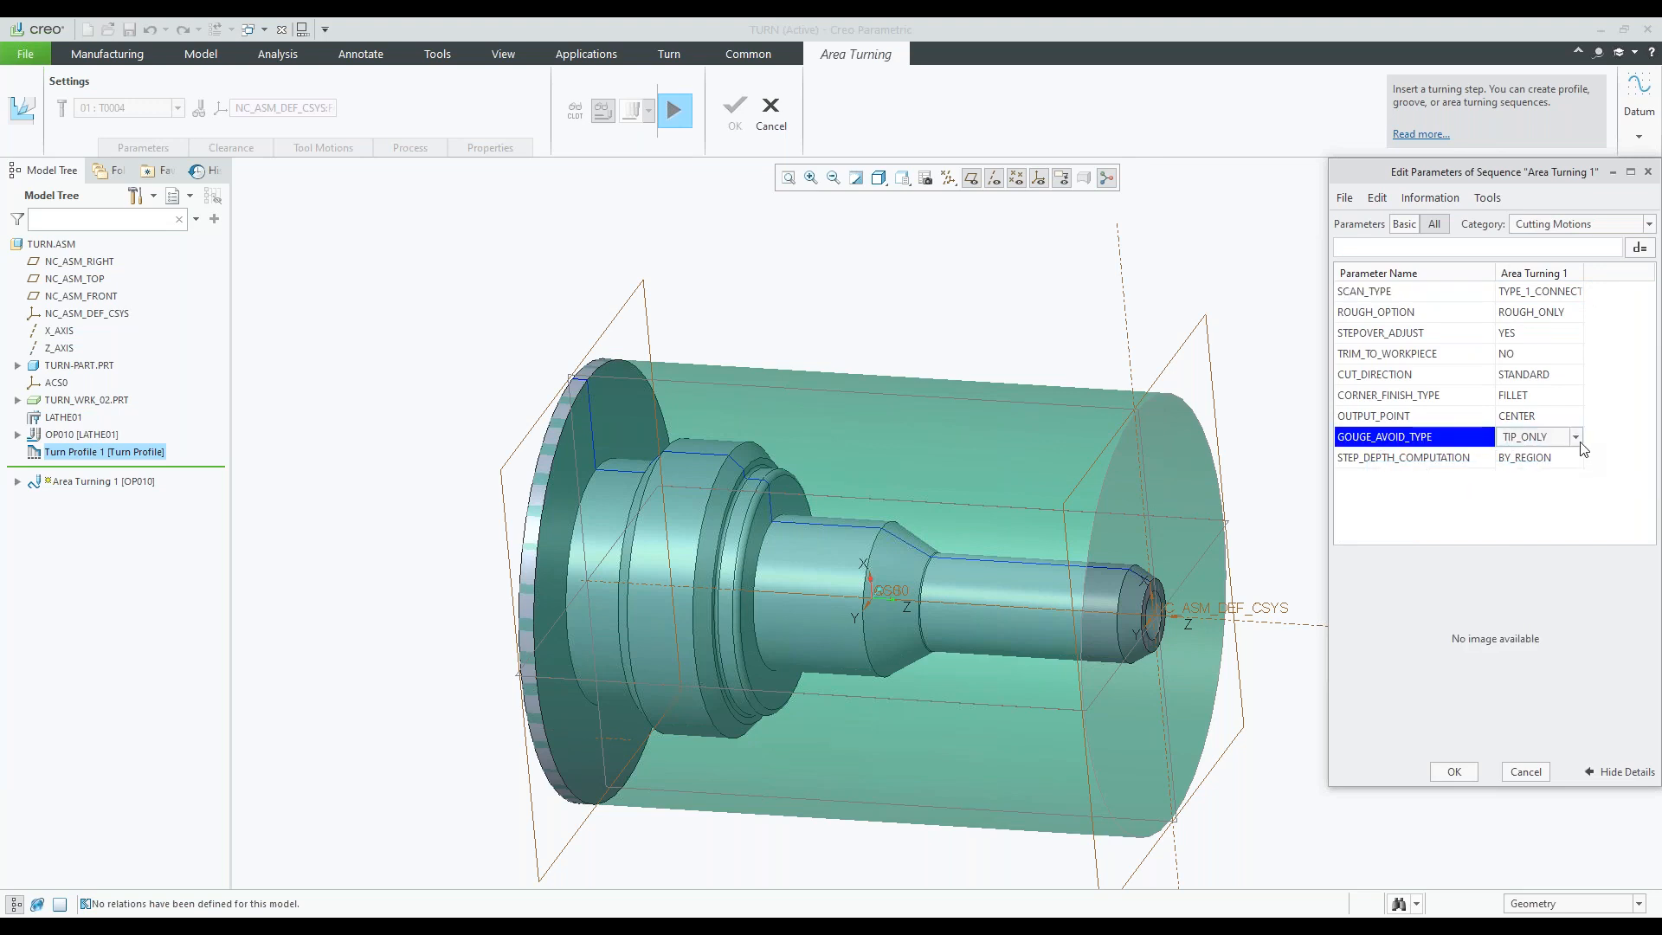
pyautogui.click(1576, 438)
pyautogui.click(1541, 470)
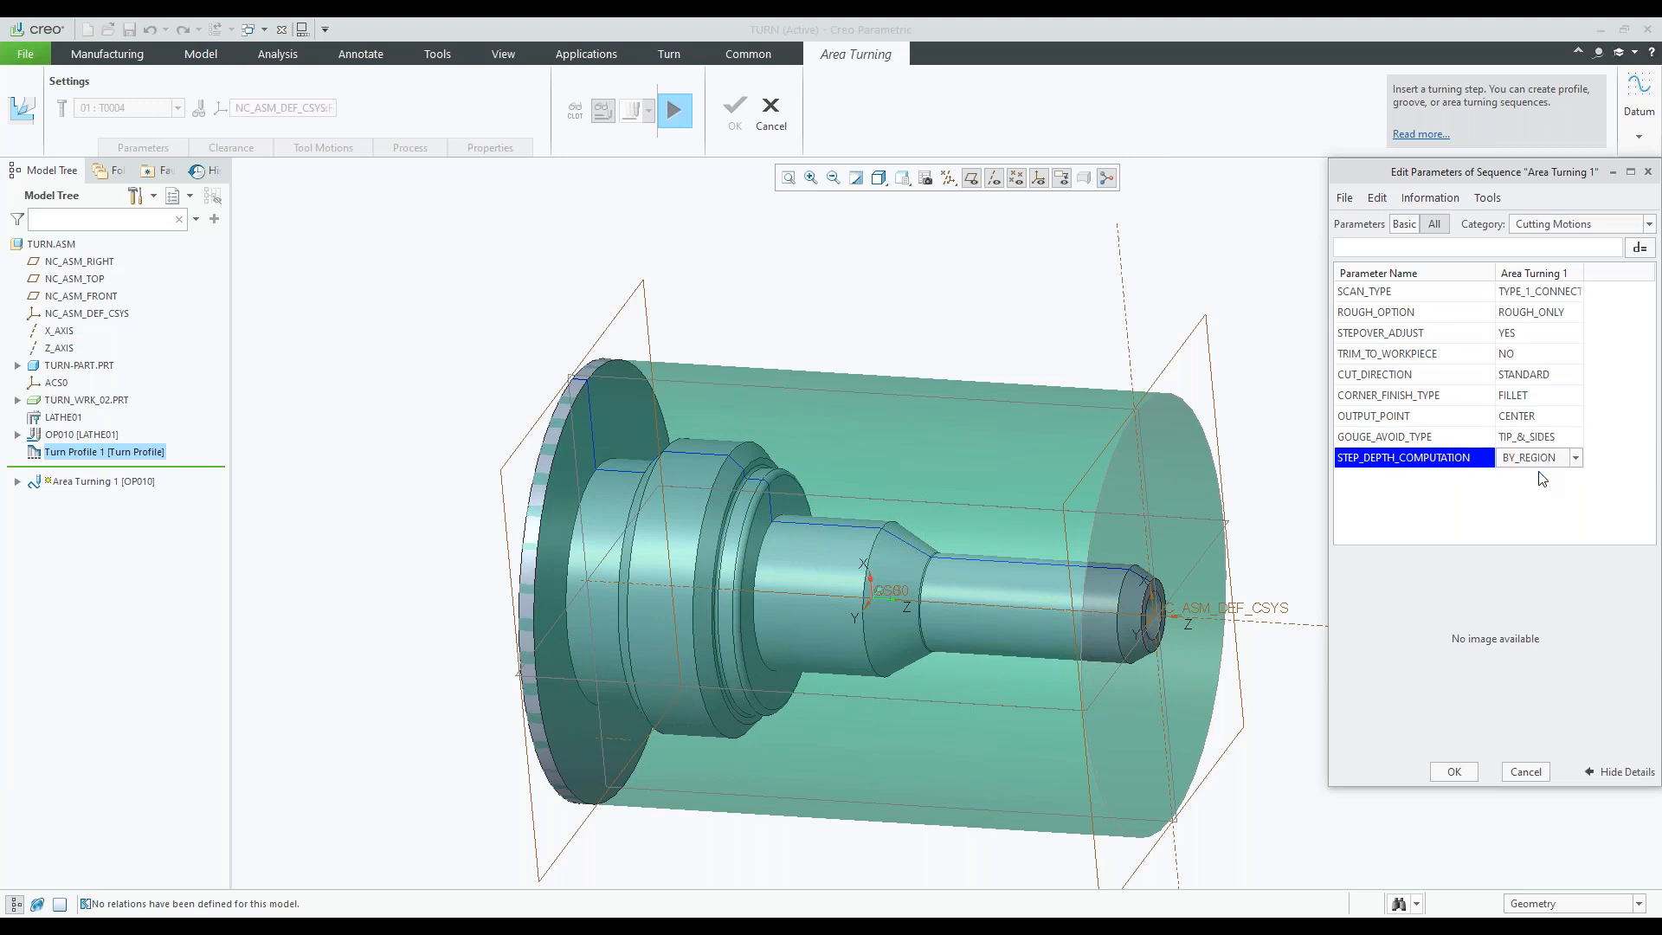
pyautogui.click(1455, 773)
# - Examine the area turning tool path beside the flange and review the geometry of tool T0004
pyautogui.scroll(1, 614, 467)
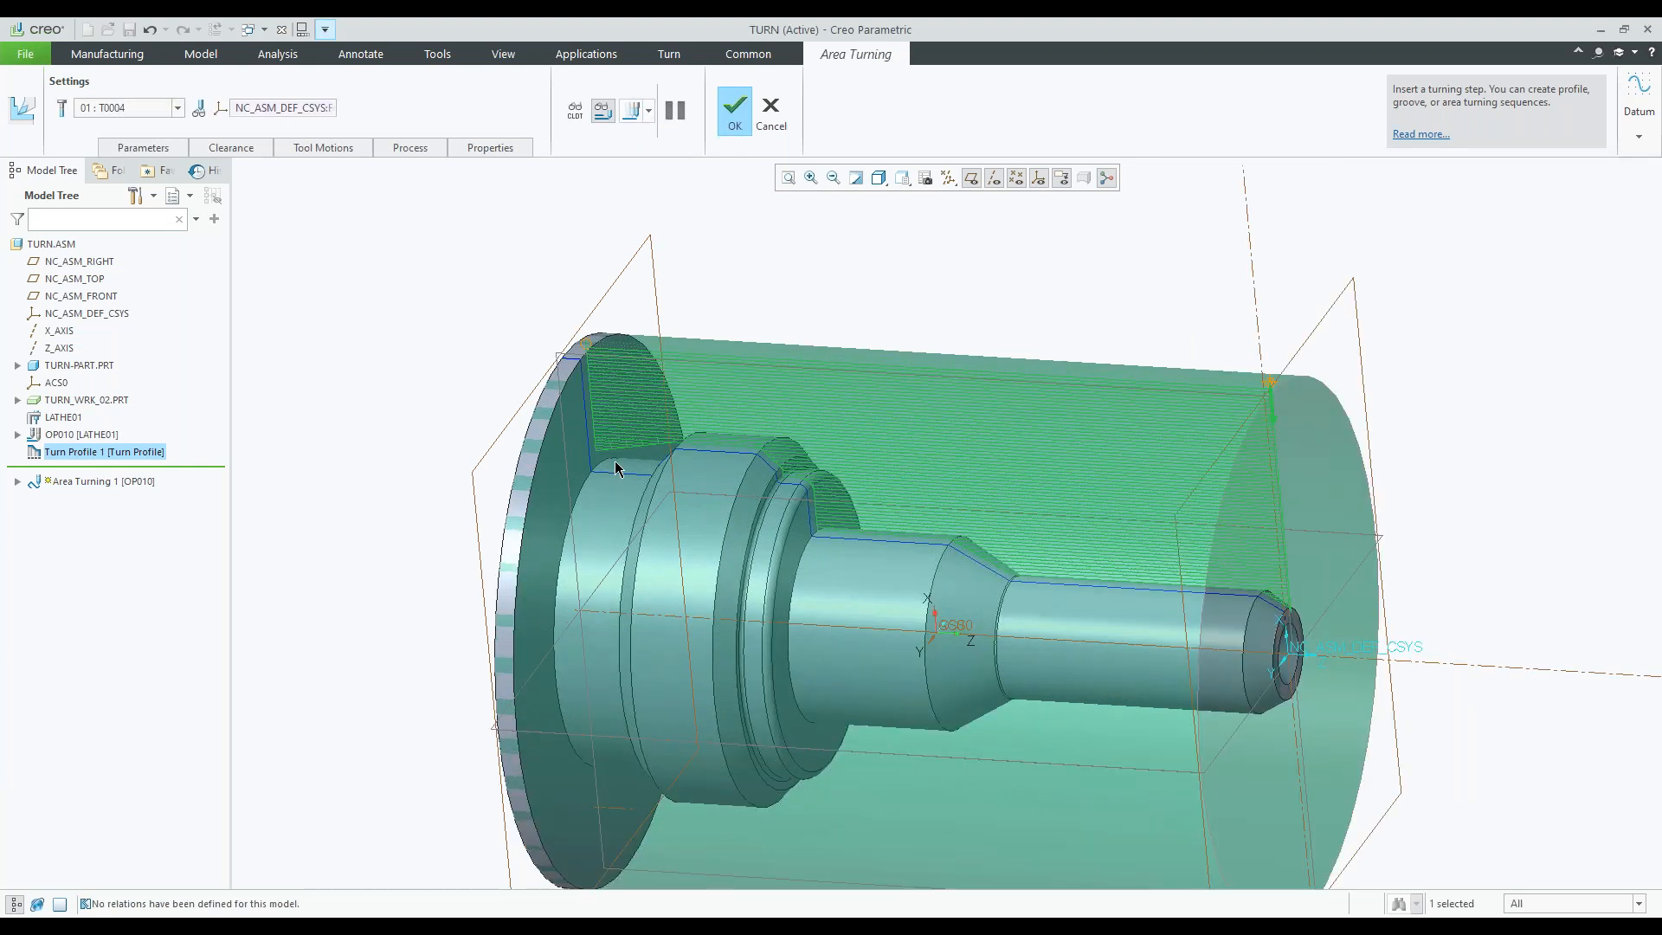
pyautogui.scroll(2, 615, 467)
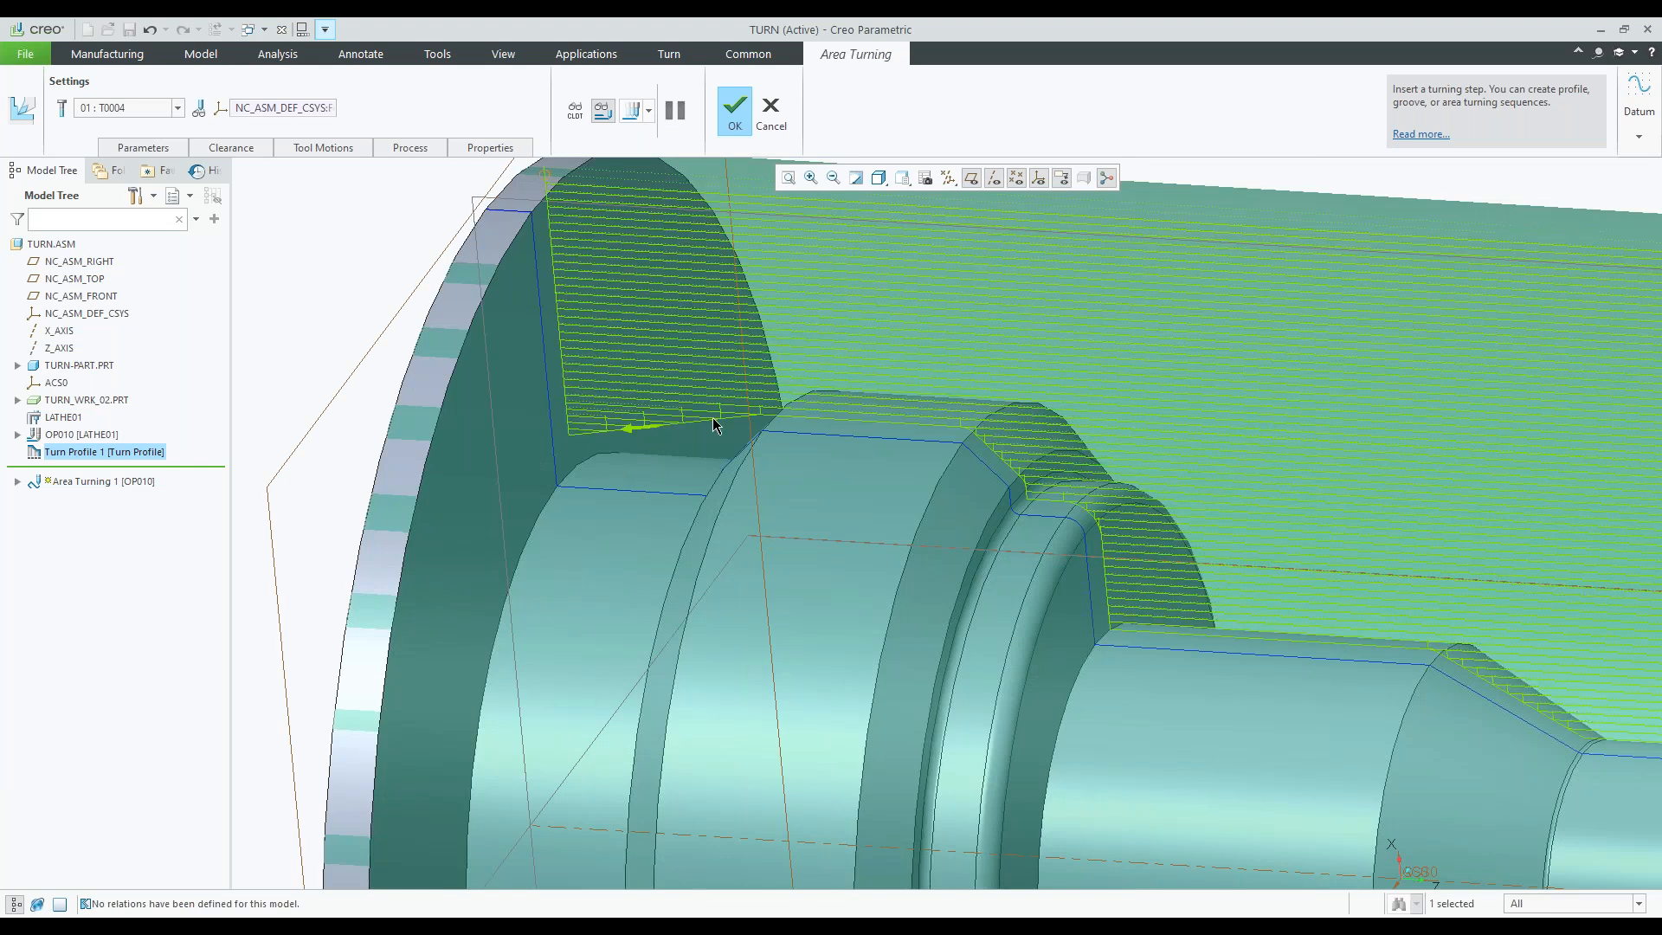
pyautogui.click(137, 109)
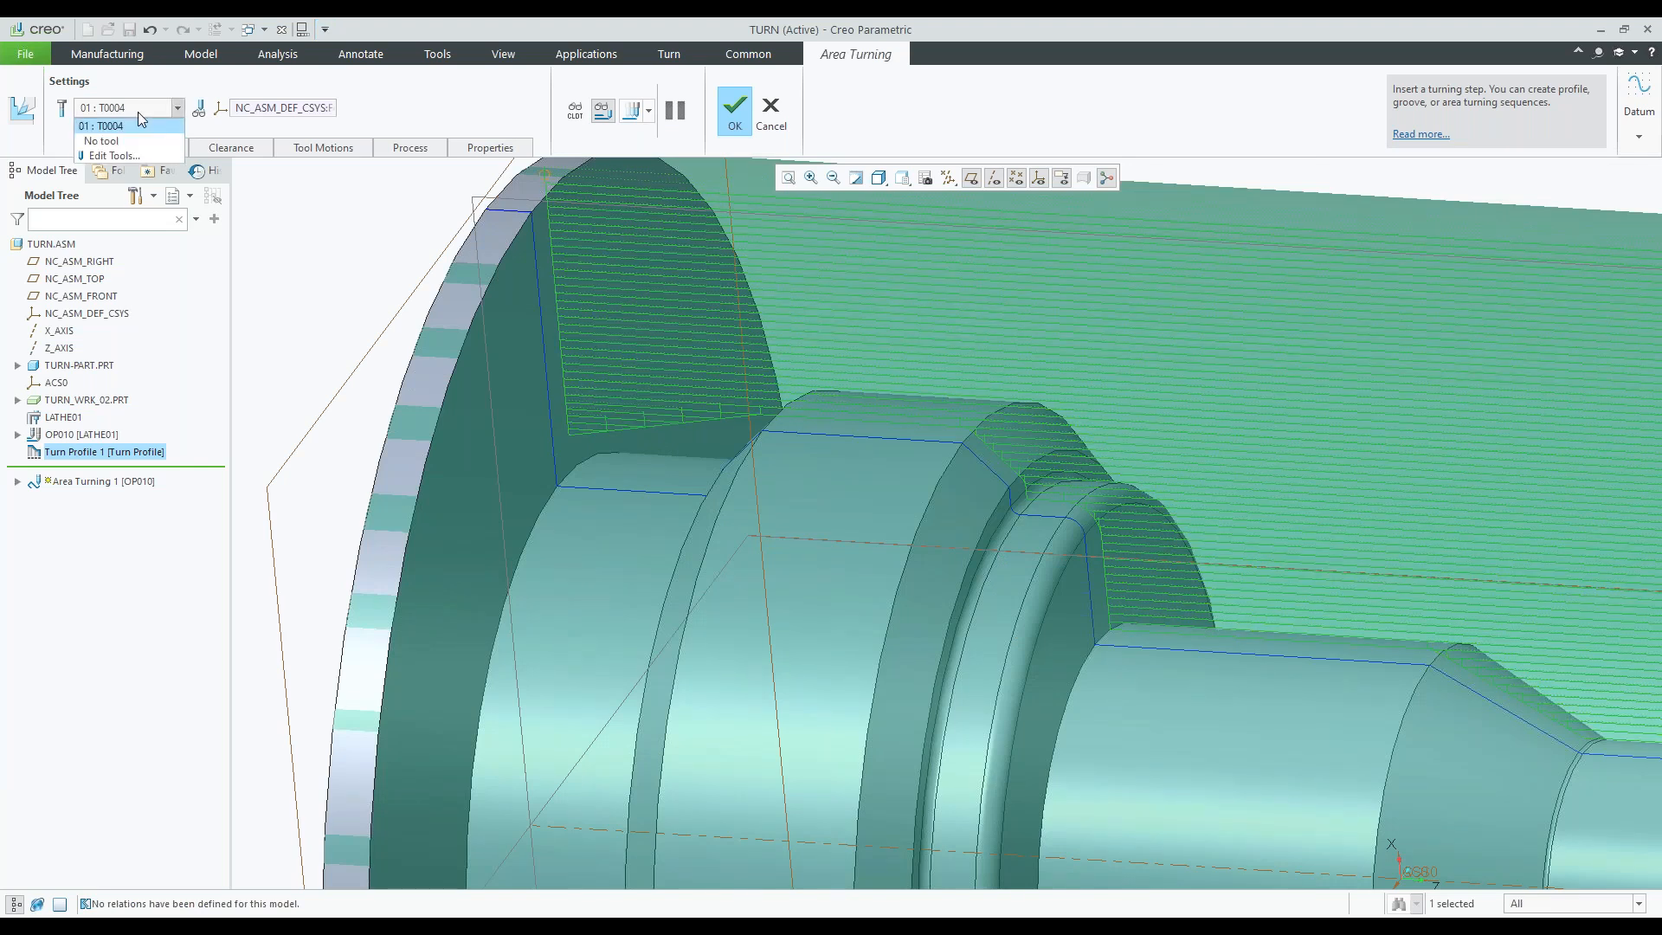
pyautogui.click(114, 155)
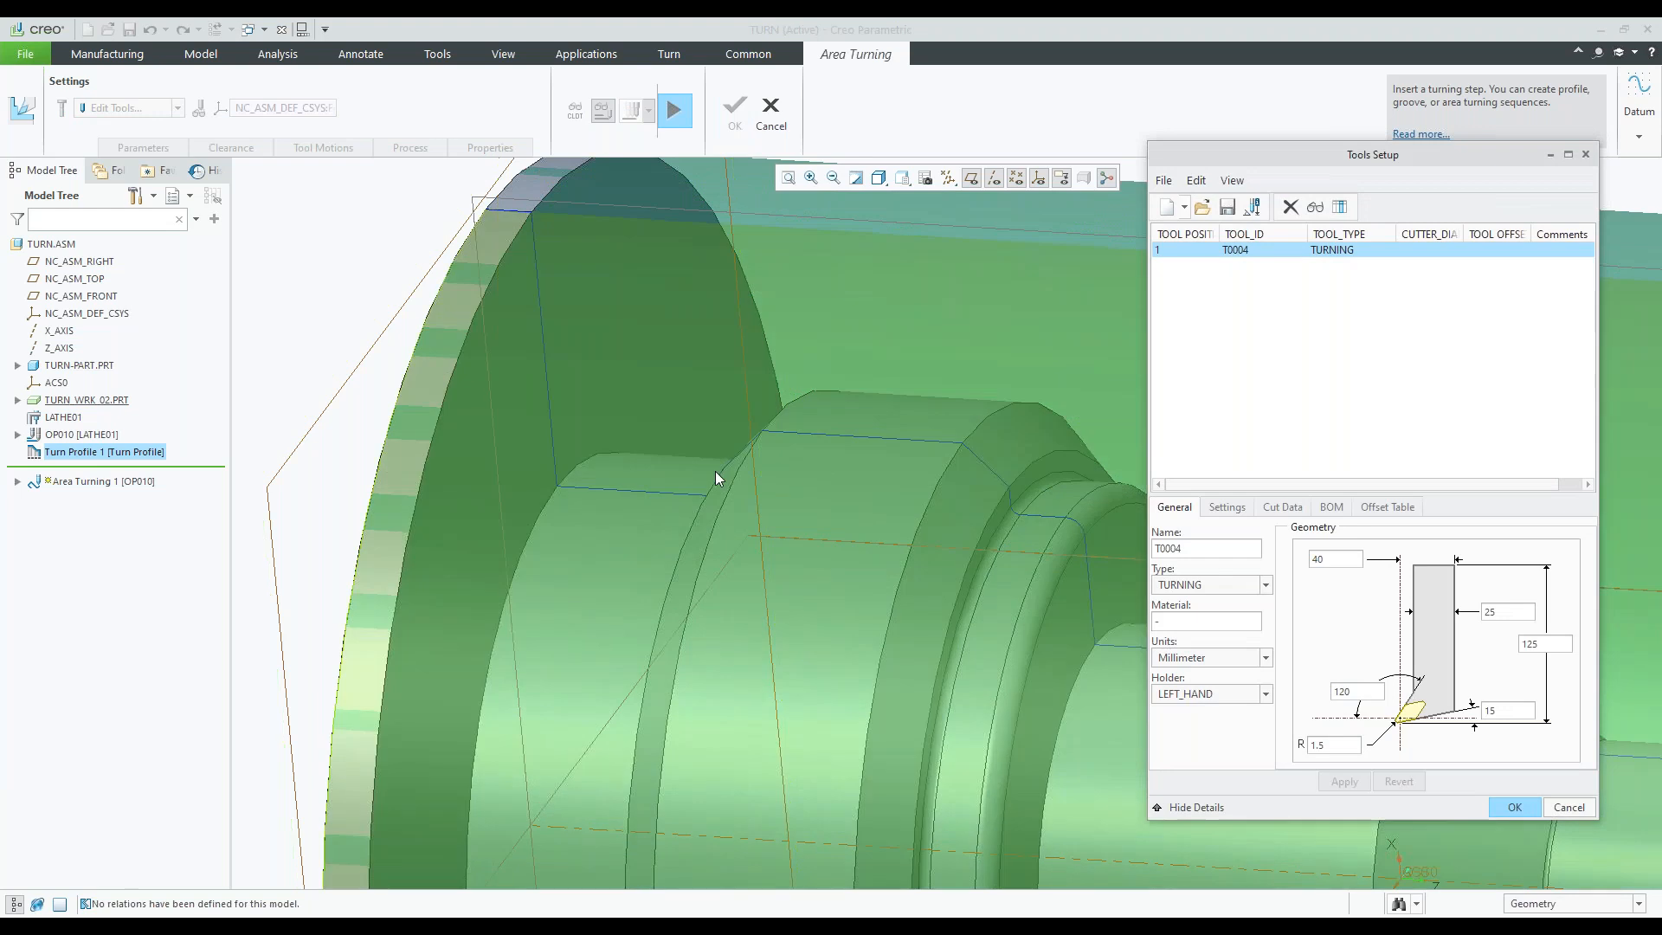
pyautogui.scroll(2, 715, 471)
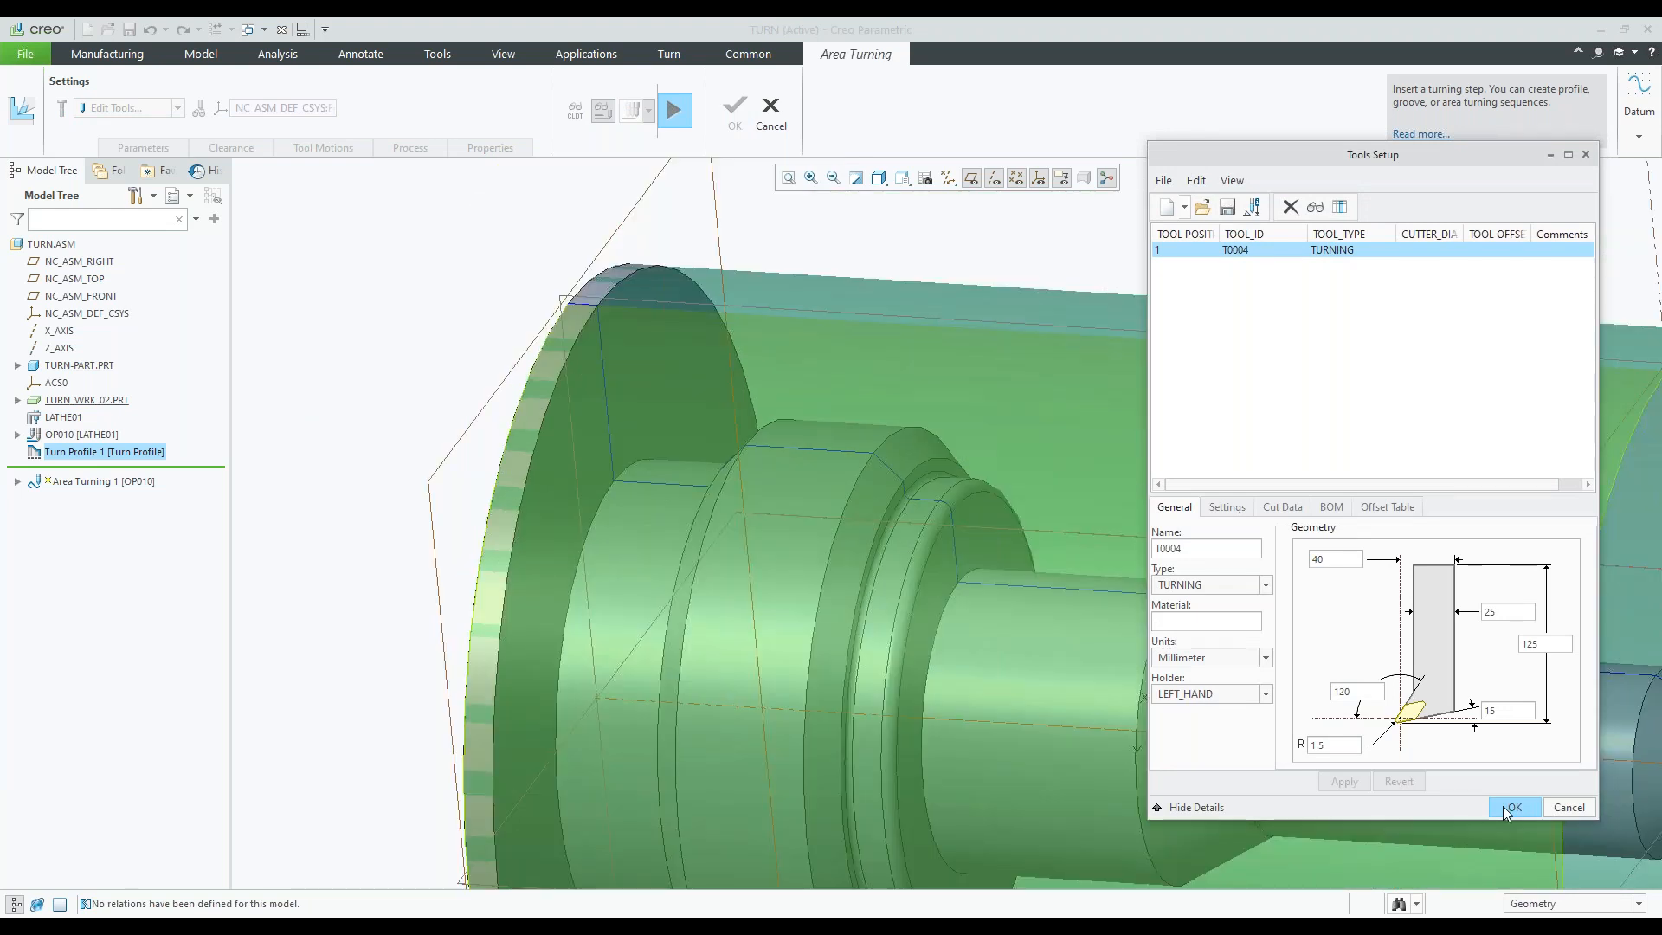
pyautogui.click(1511, 808)
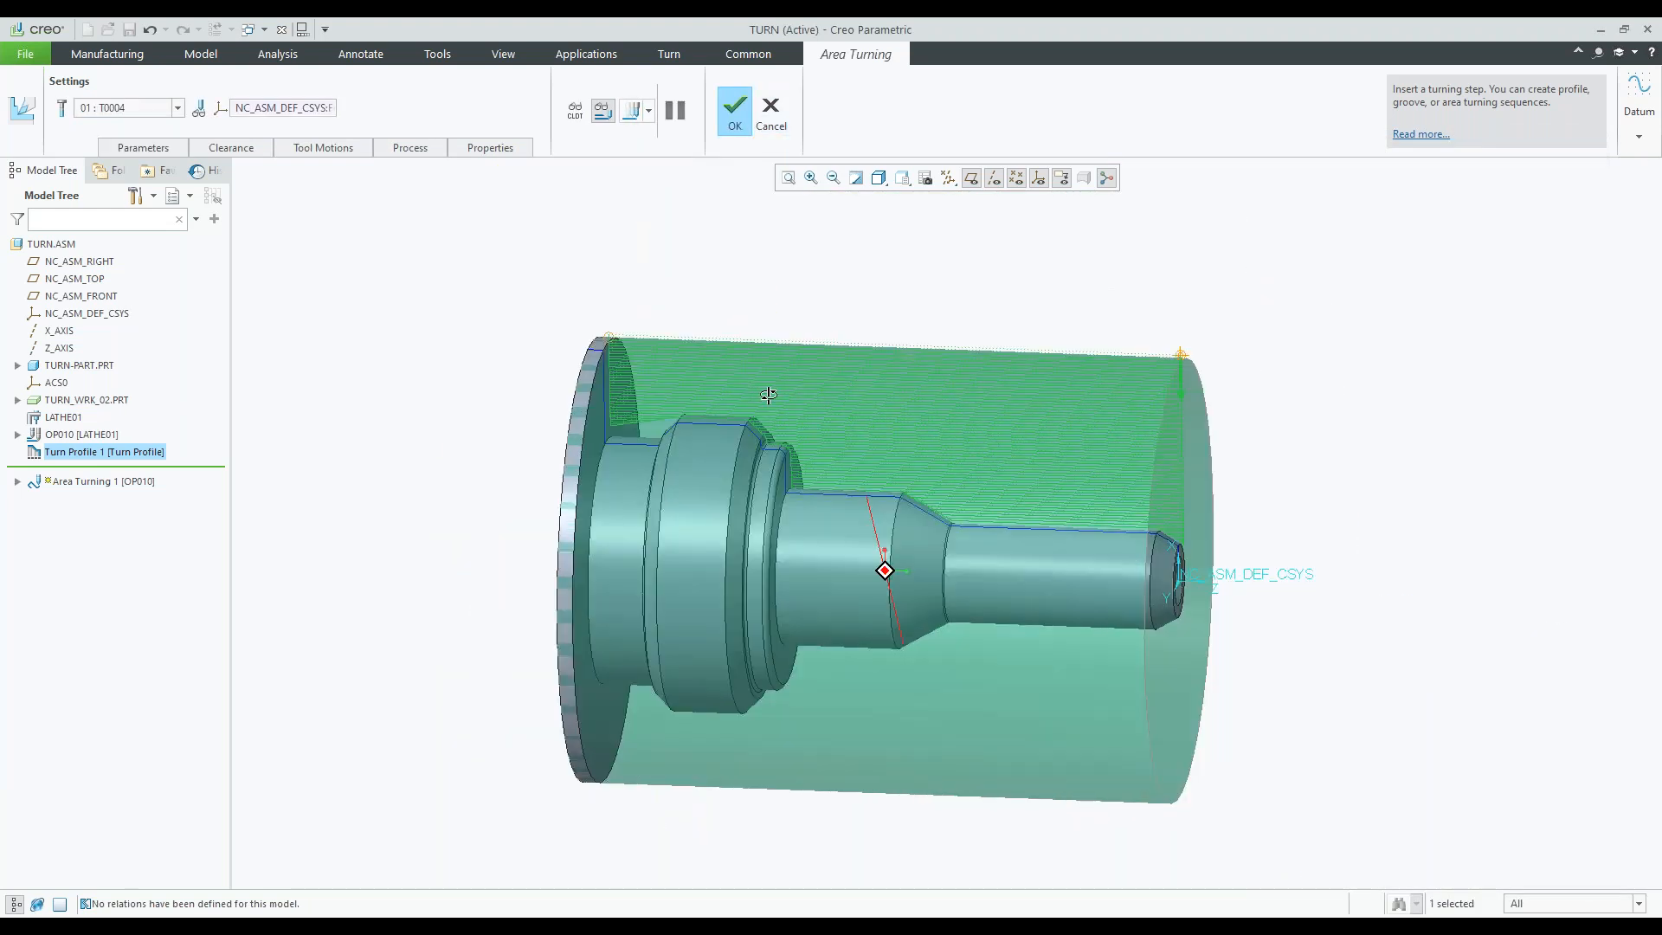
pyautogui.moveTo(768, 394); pyautogui.dragTo(679, 415, button='middle')
pyautogui.scroll(-3, 679, 414)
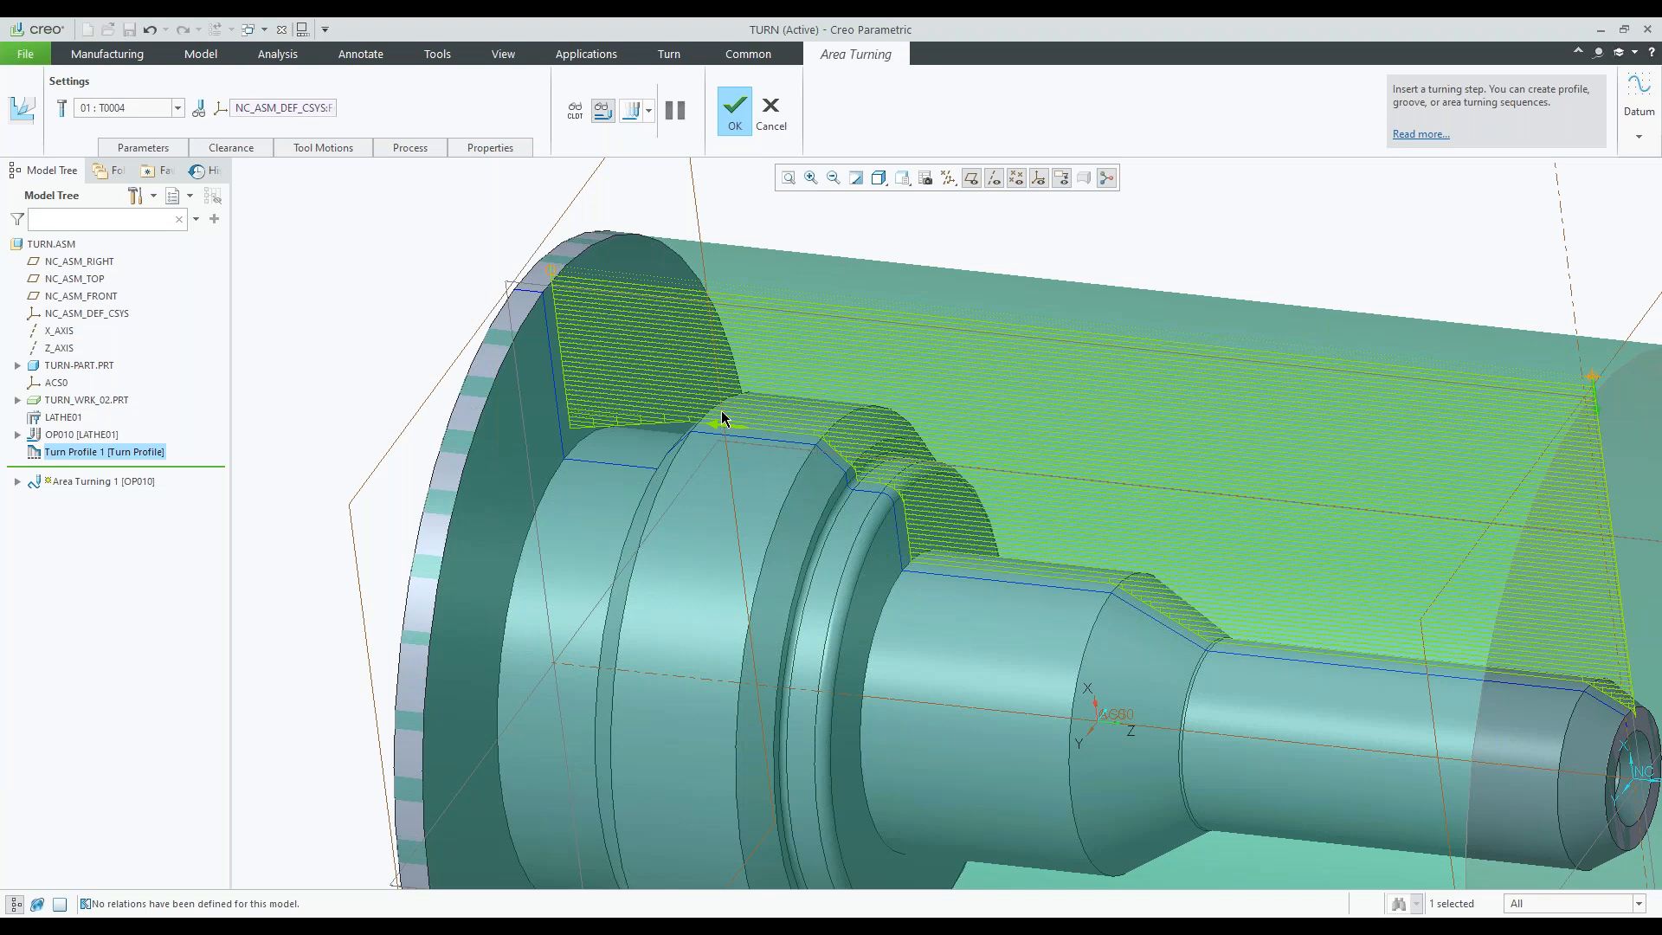
pyautogui.scroll(-2, 723, 419)
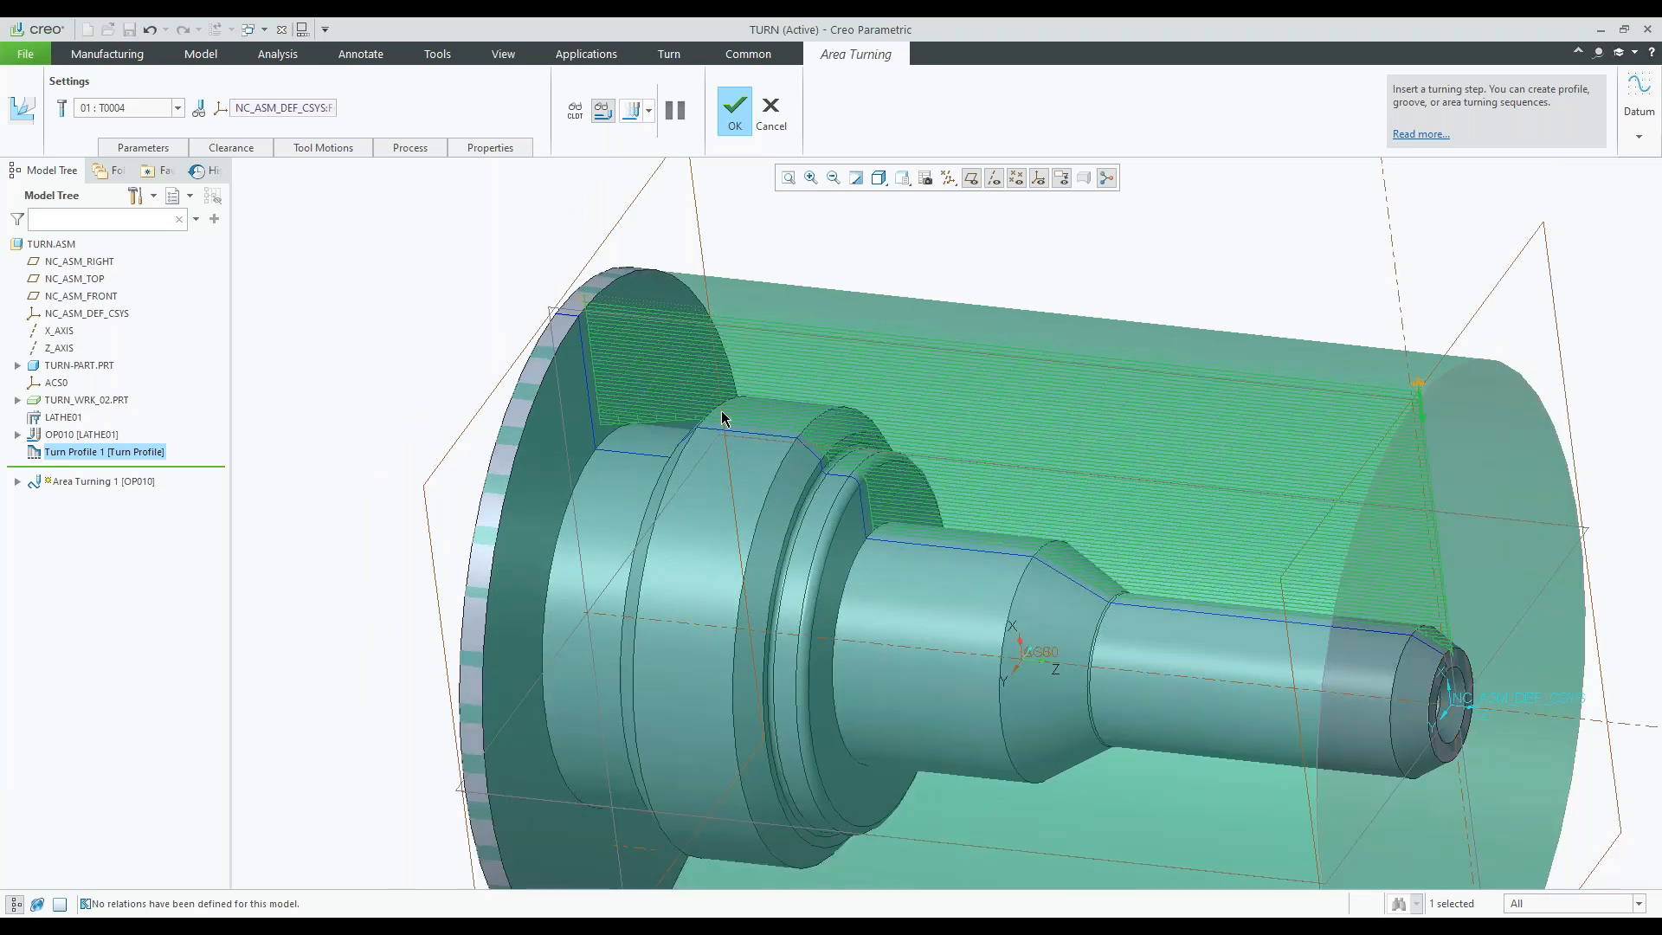
pyautogui.scroll(-2, 745, 433)
pyautogui.moveTo(745, 433); pyautogui.dragTo(828, 442, button='middle')
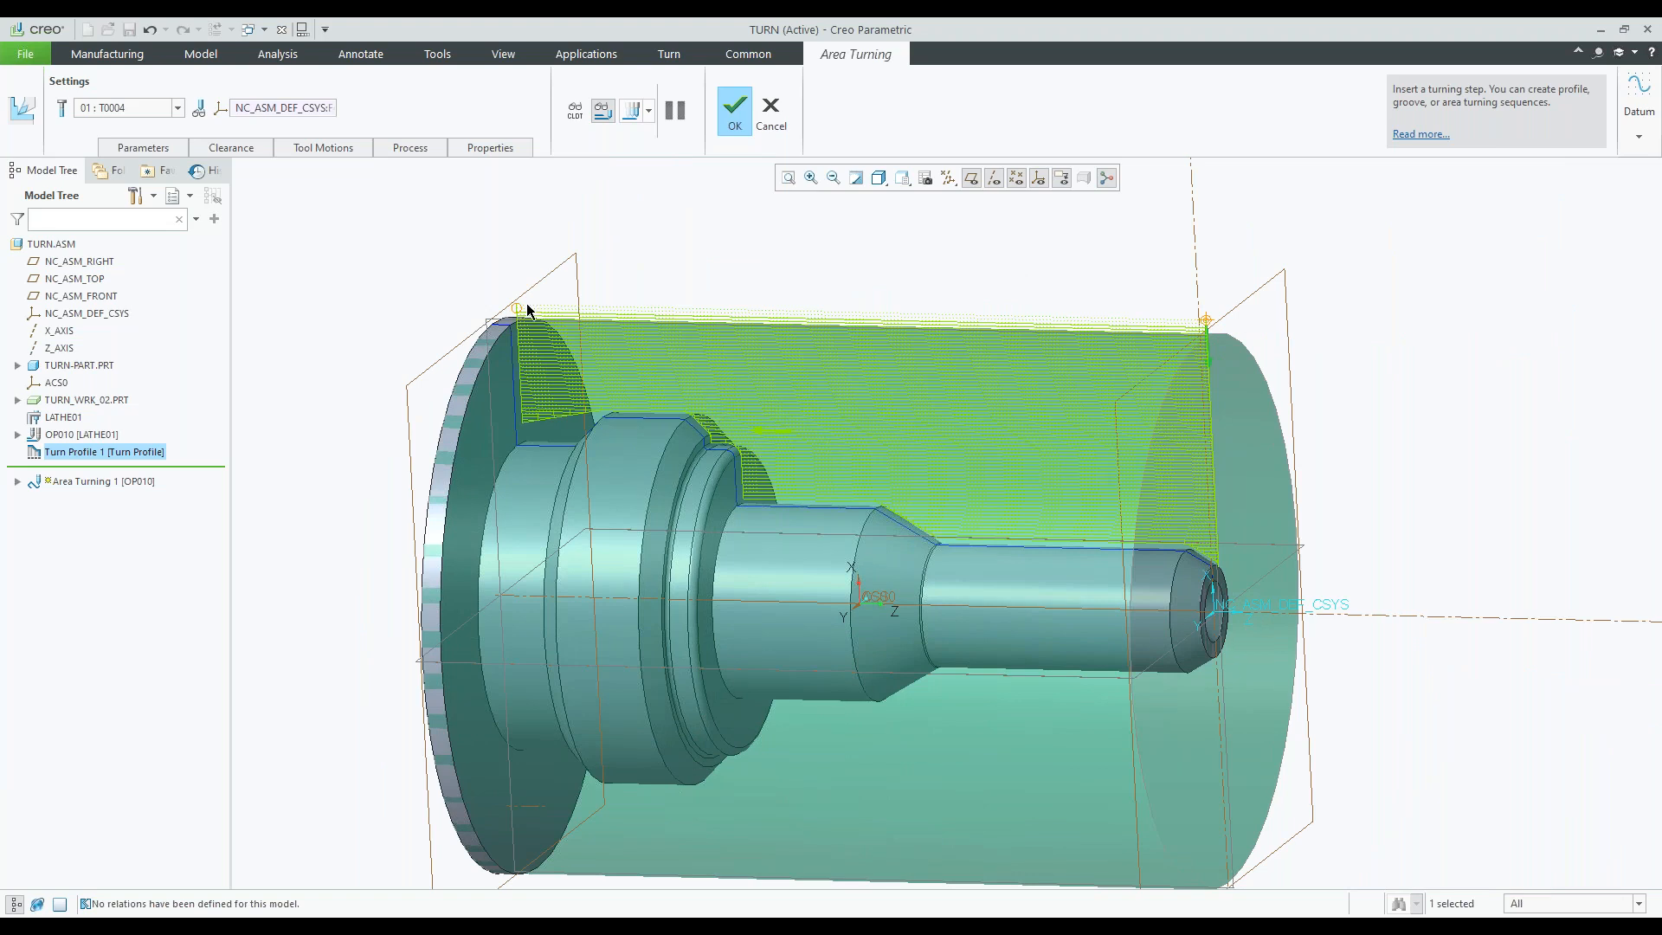
# - Set the area turning sequence's ROUGH_OPTION to ROUGH_AND_PROF, check the tool path along the profile, and accept the sequence
pyautogui.click(153, 149)
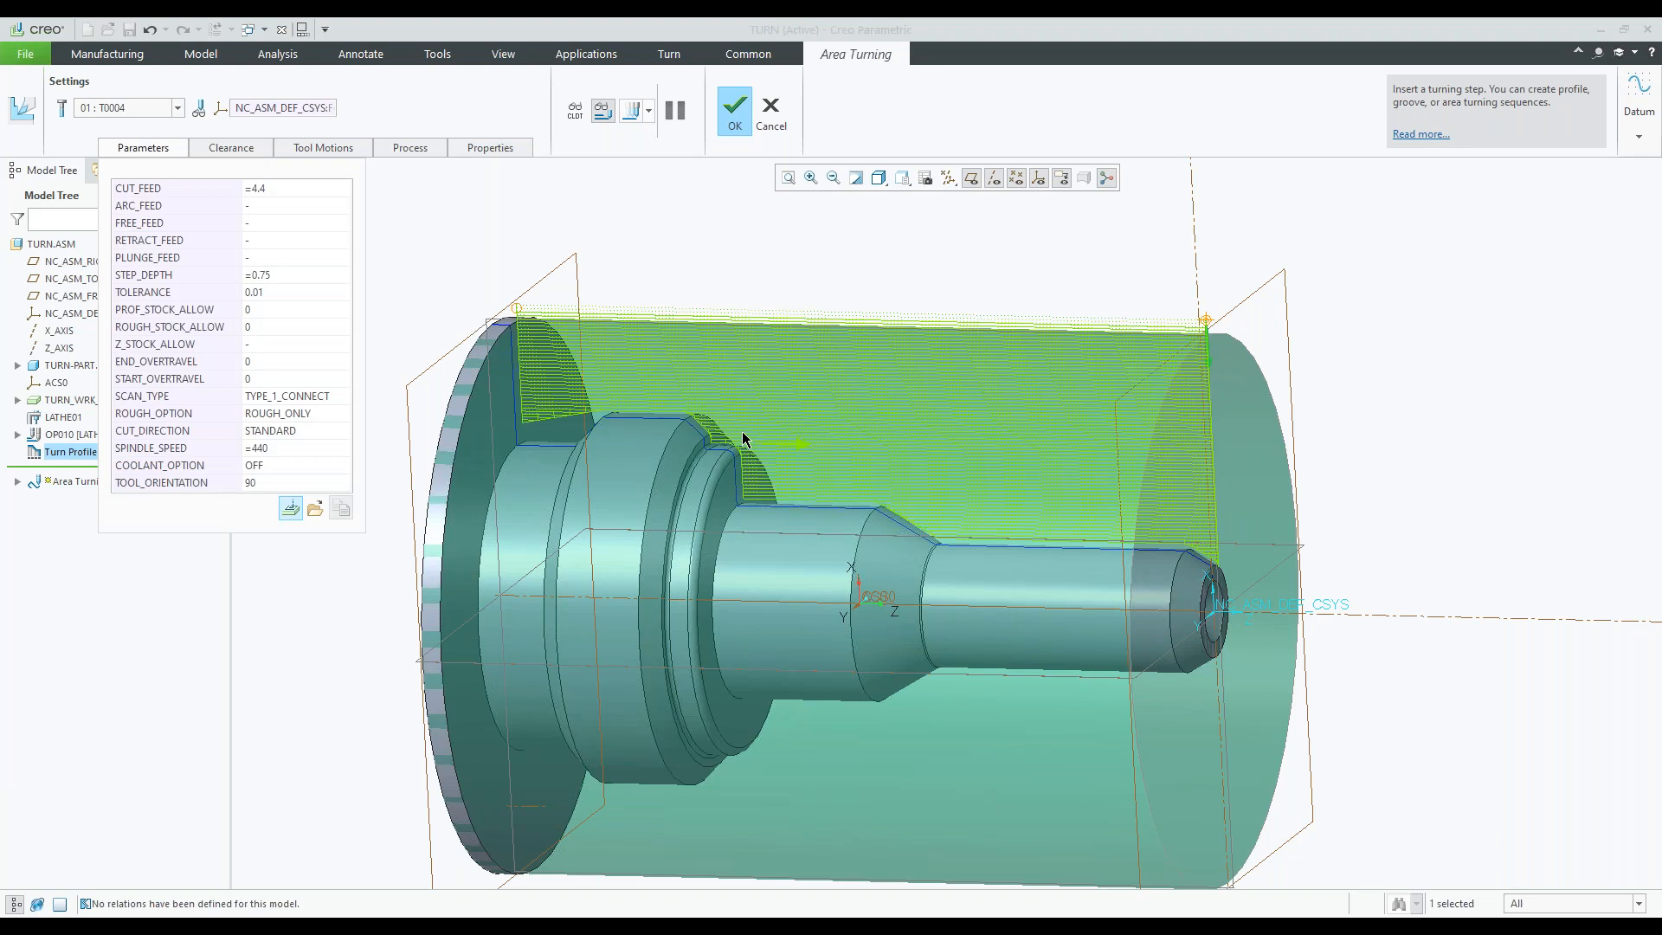
pyautogui.click(285, 413)
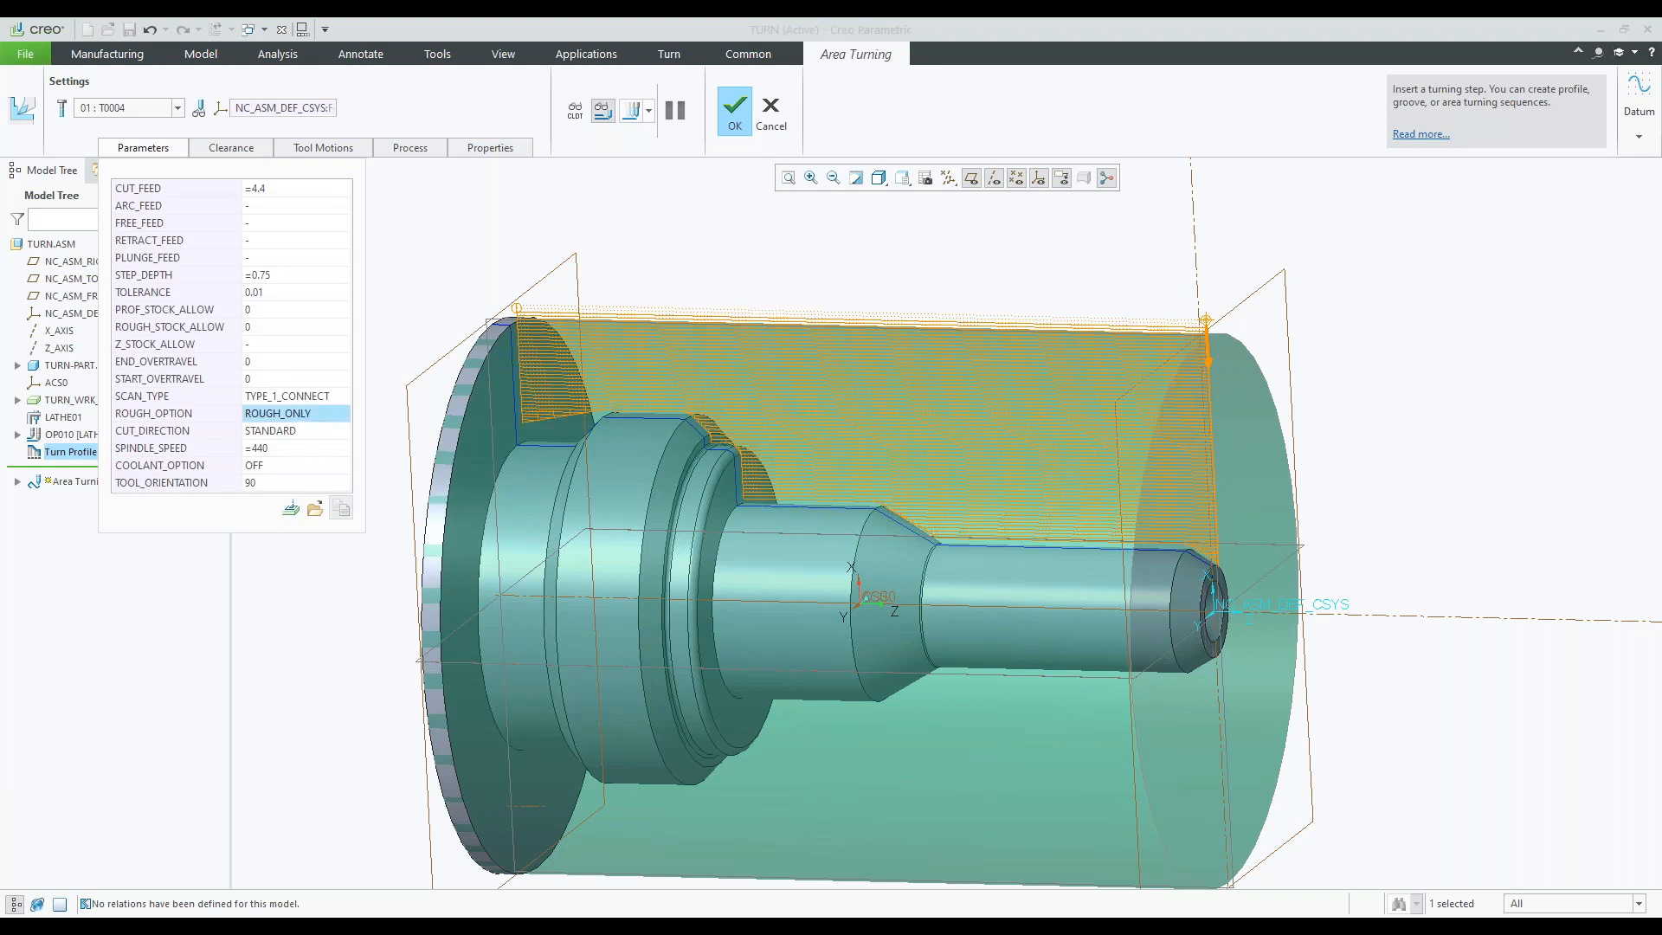
pyautogui.click(344, 413)
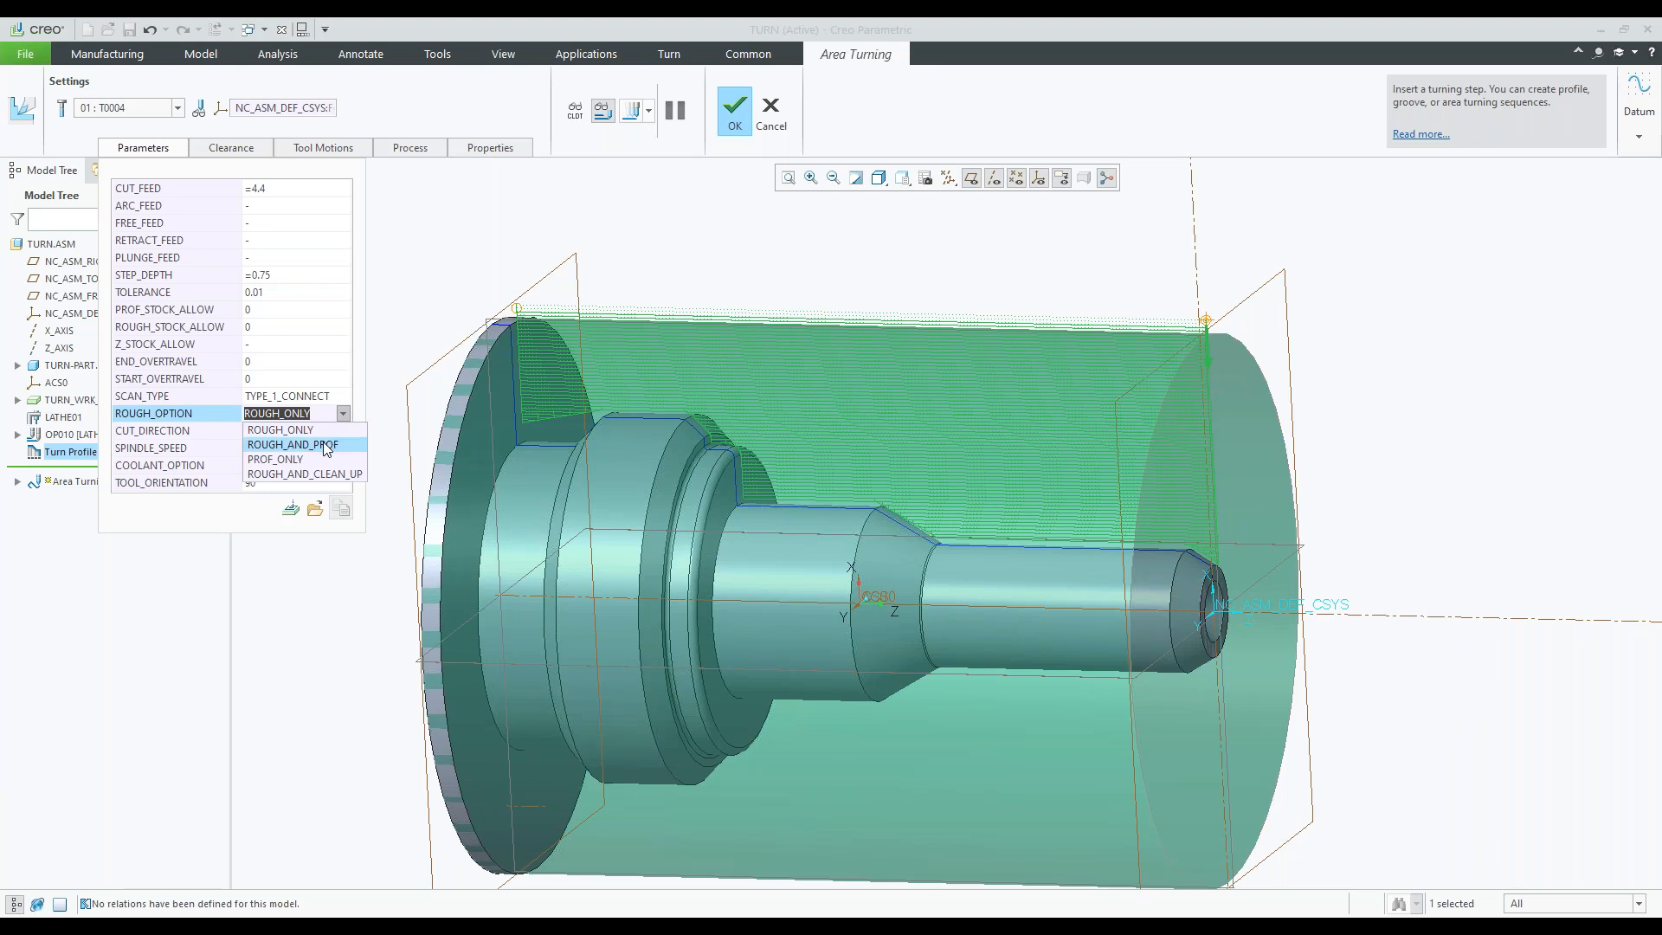
pyautogui.press('Escape')
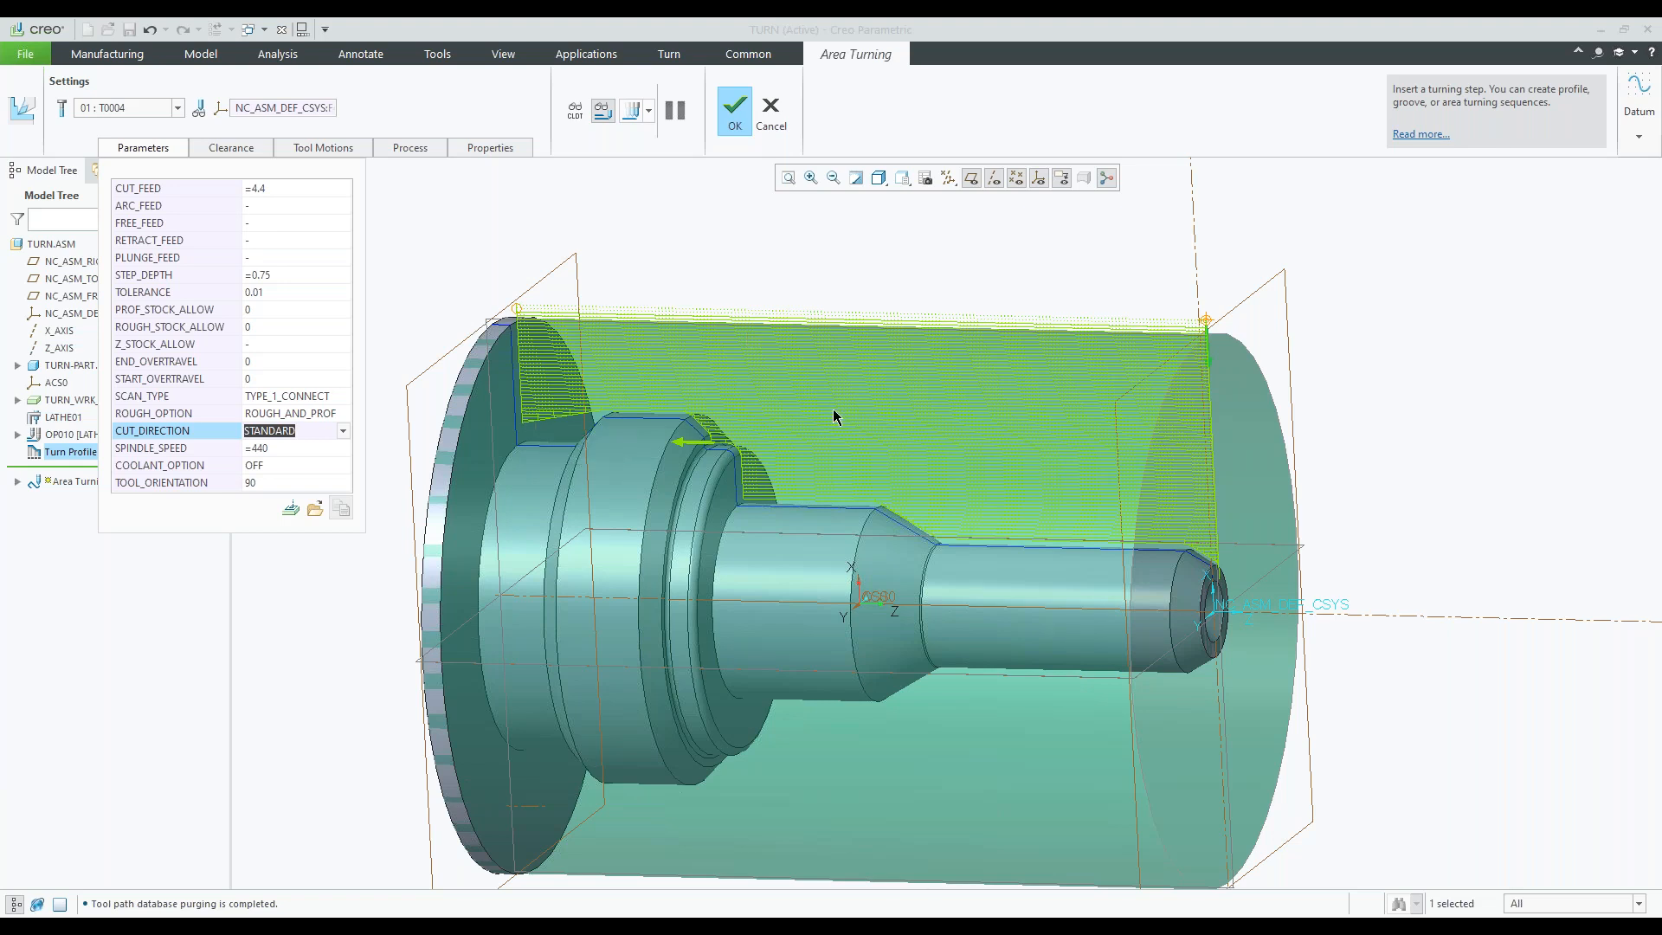
pyautogui.keyDown('shift'); pyautogui.moveTo(802, 413); pyautogui.dragTo(683, 428, button='middle'); pyautogui.keyUp('shift')
pyautogui.scroll(3, 683, 428)
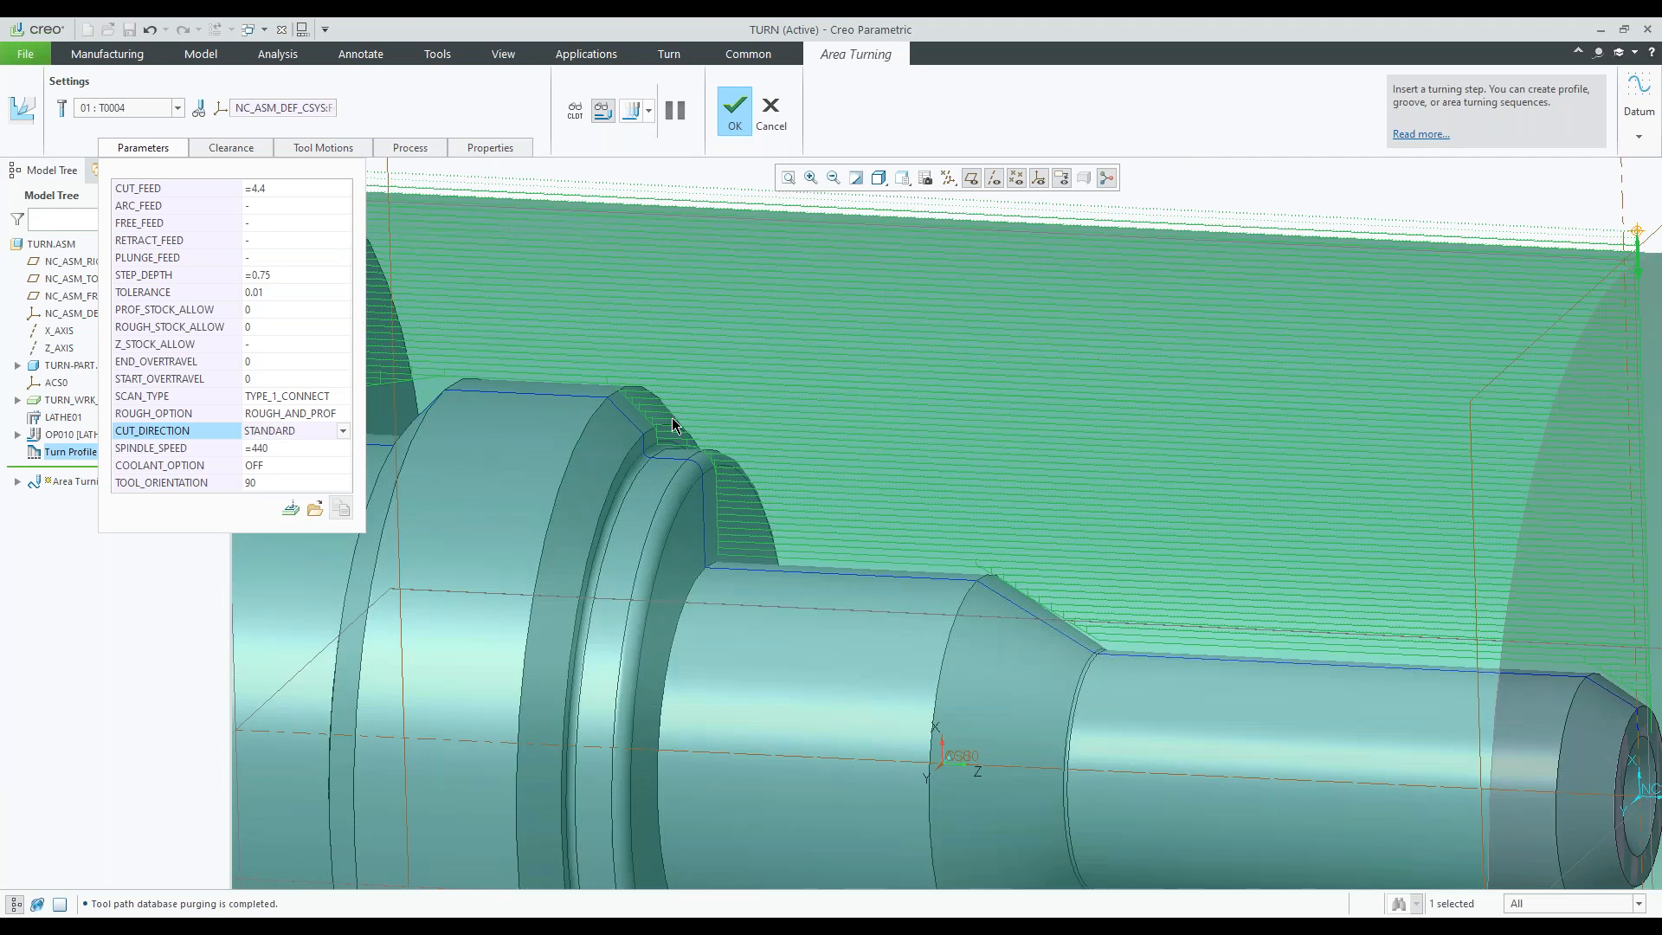
pyautogui.scroll(-2, 673, 420)
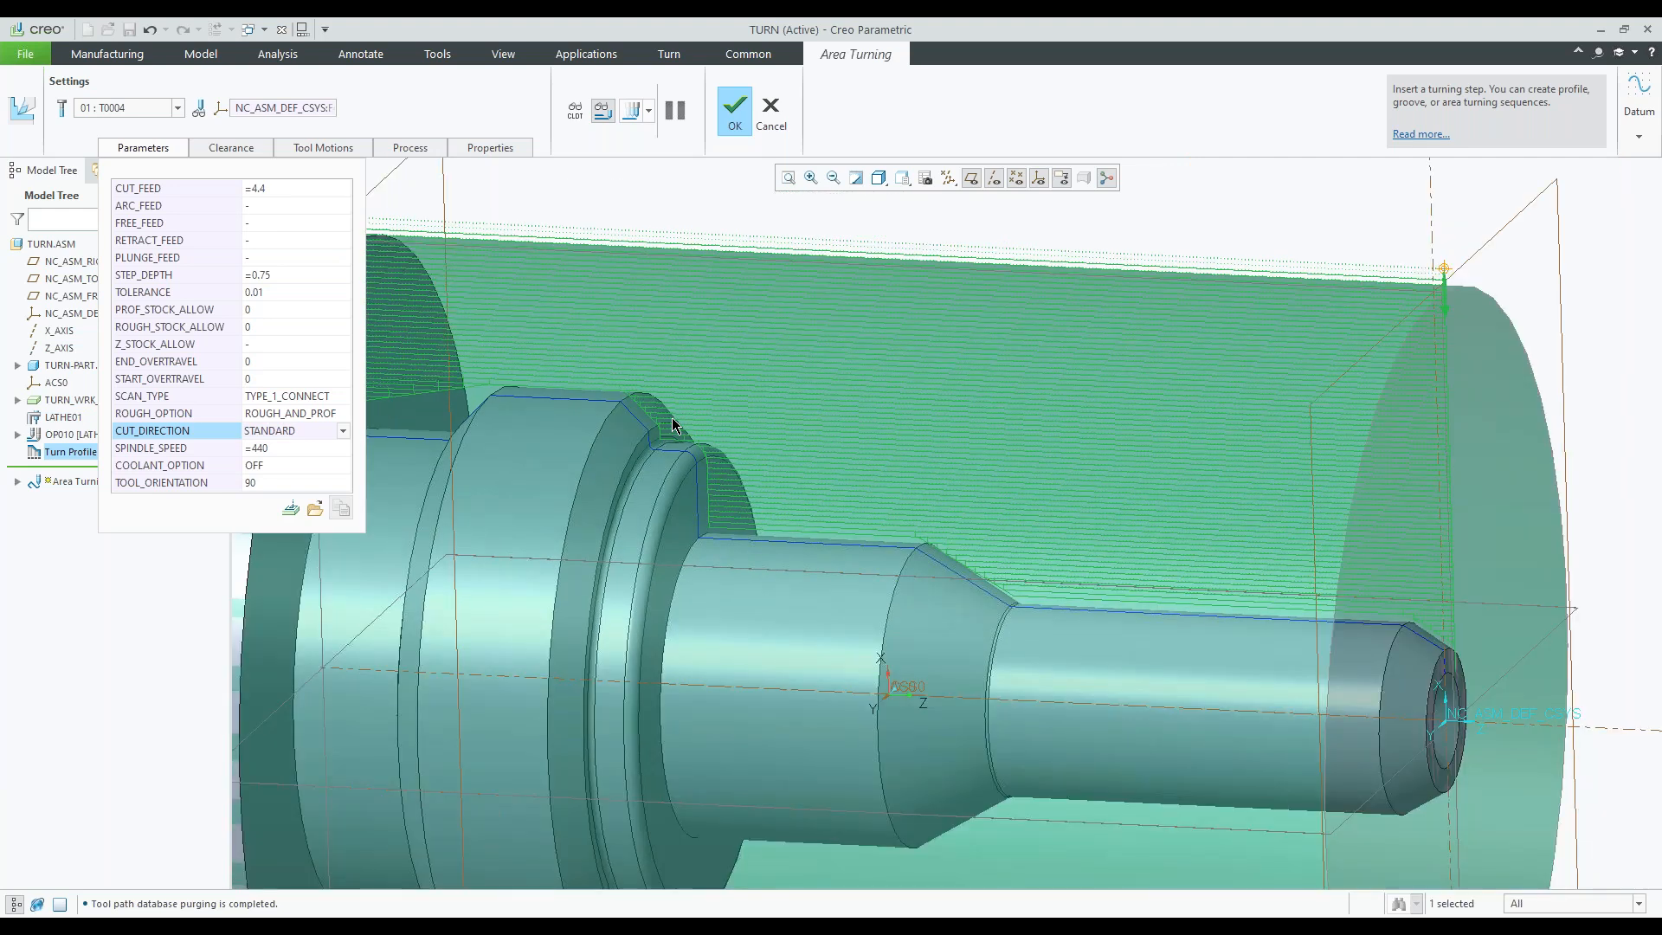
pyautogui.scroll(-2, 671, 418)
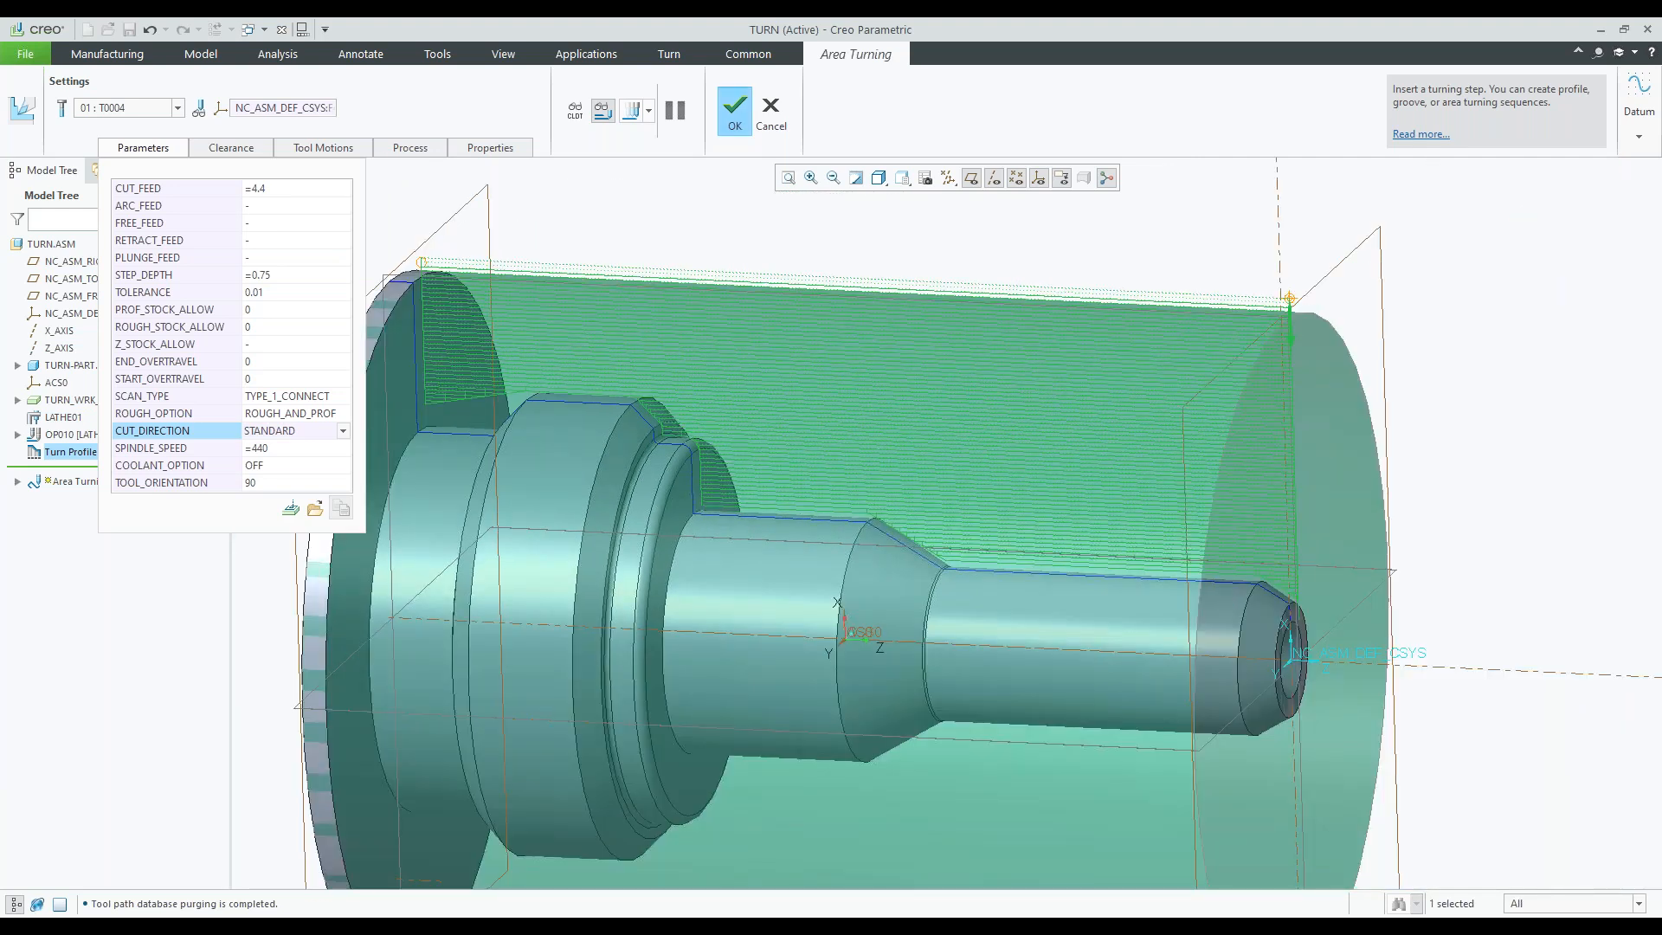
pyautogui.click(734, 112)
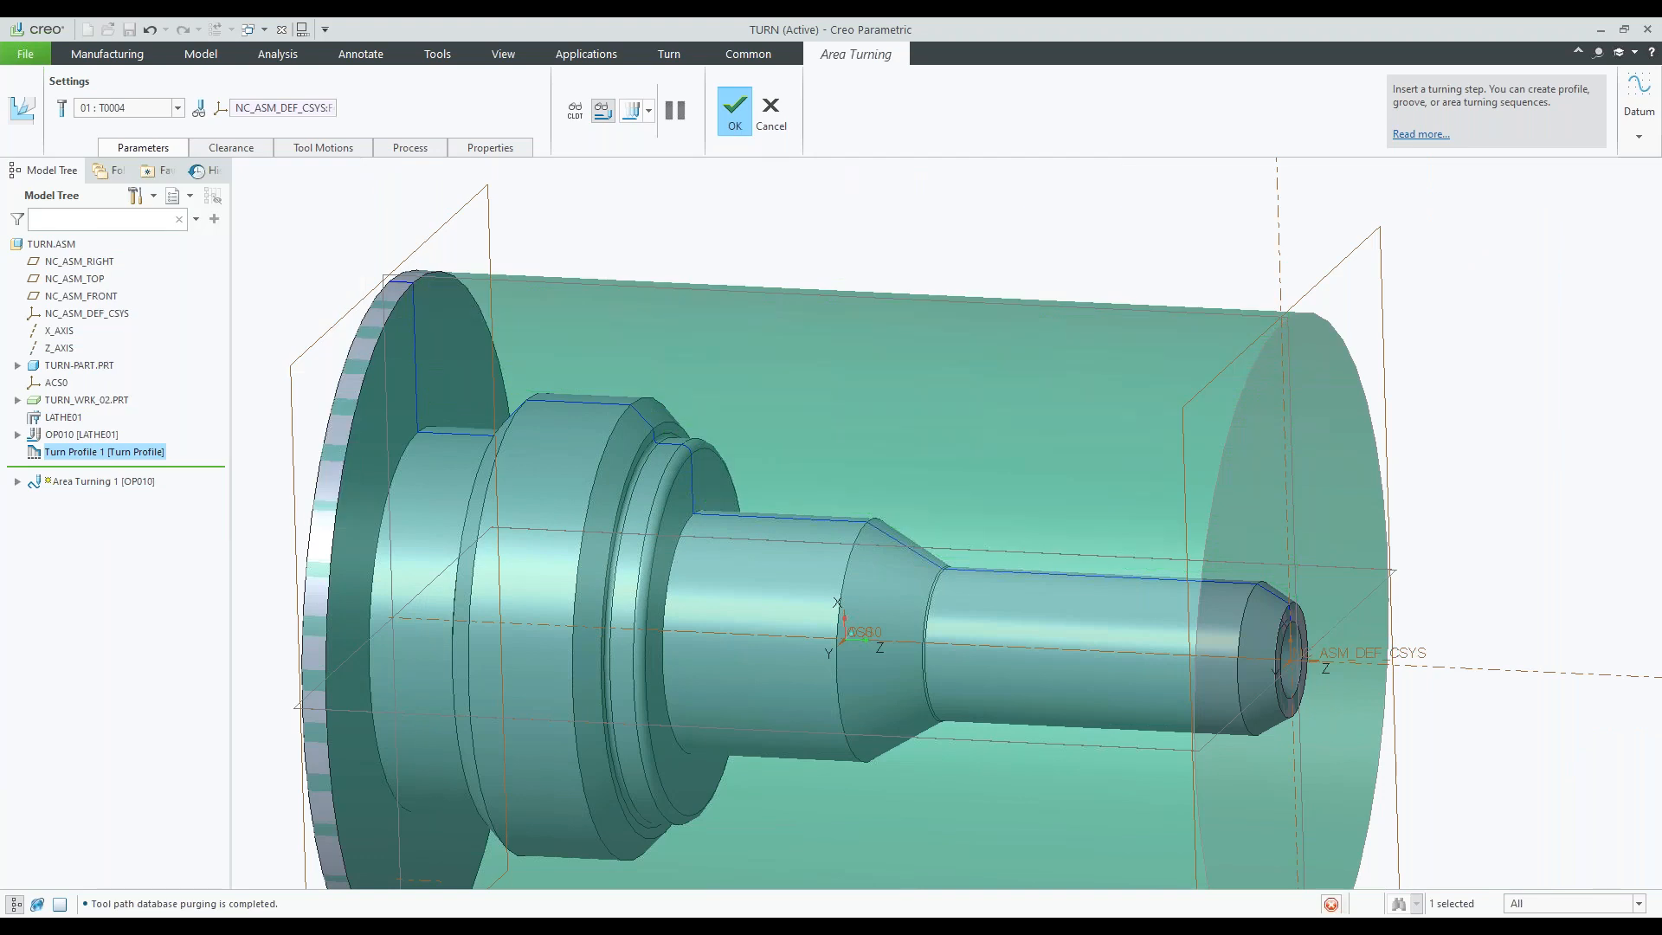
pyautogui.scroll(-2, 813, 431)
pyautogui.scroll(-1, 813, 432)
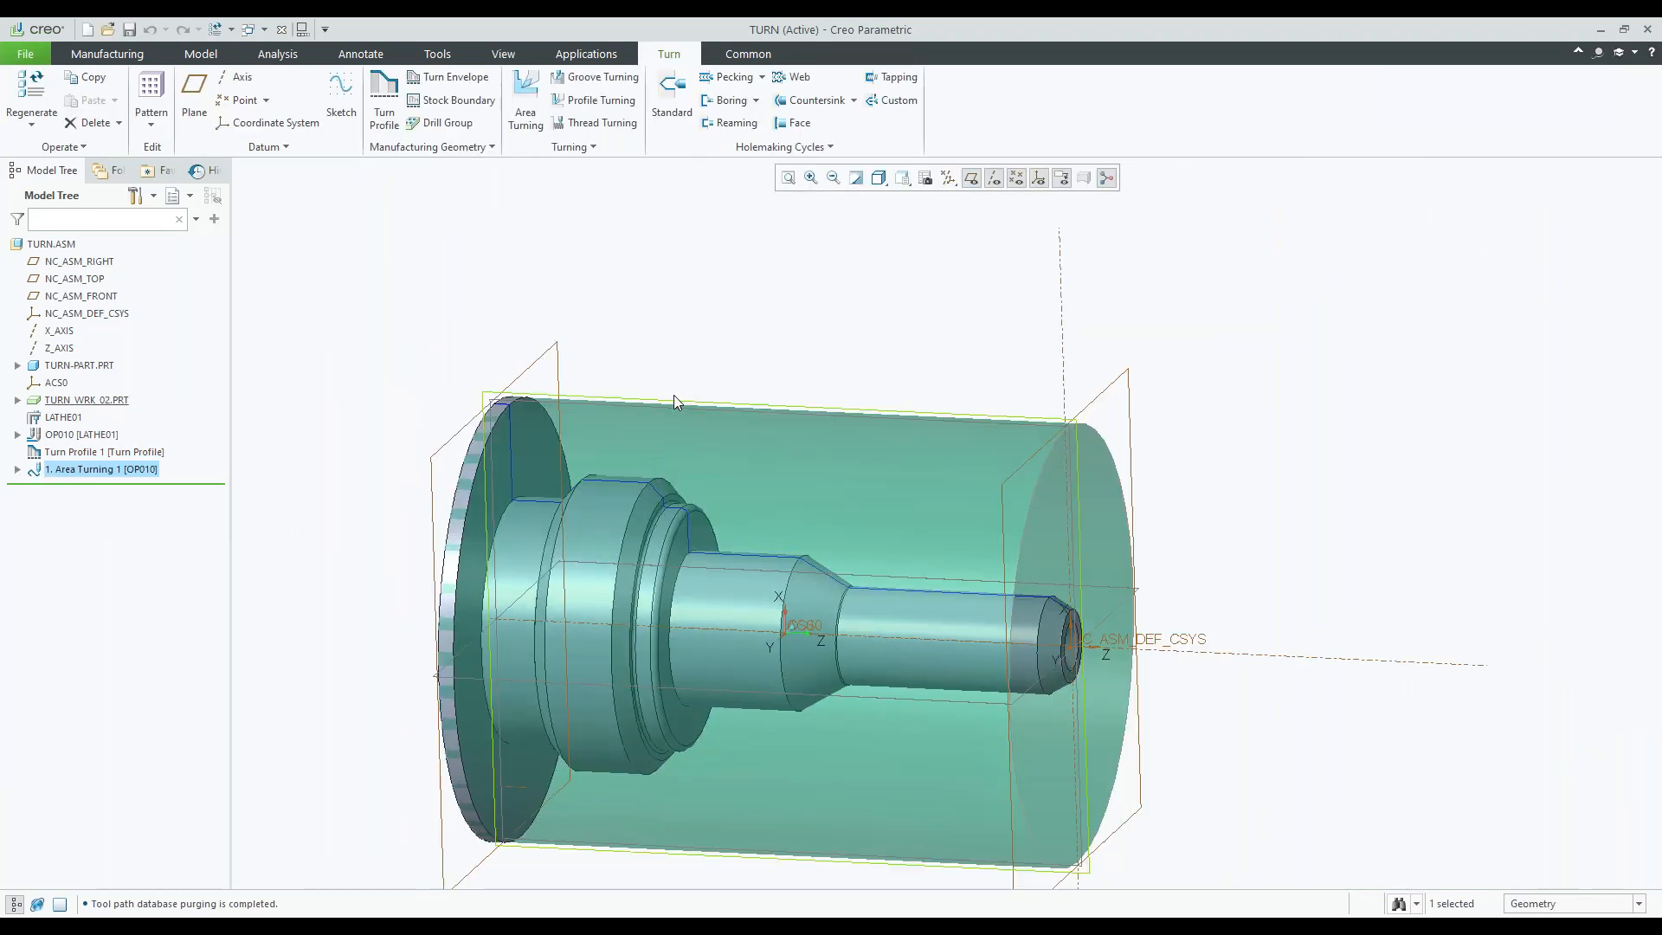
# - Start a profile turning sequence and add a profile turning cut that follows Turn Profile 1
pyautogui.click(588, 106)
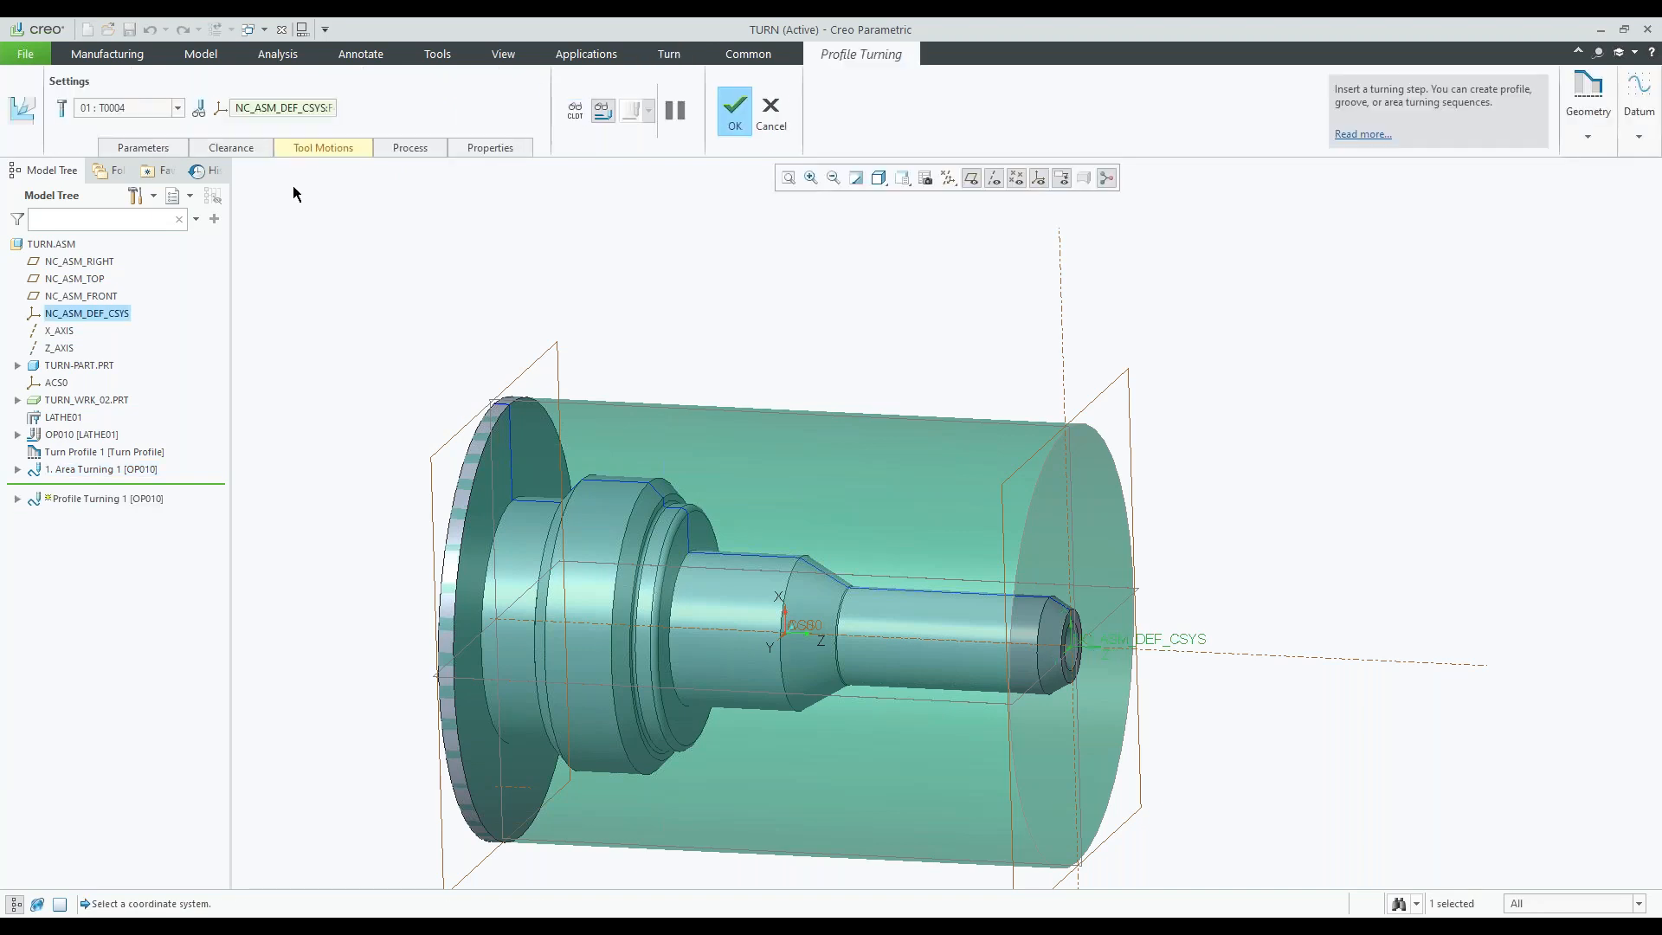
pyautogui.click(316, 148)
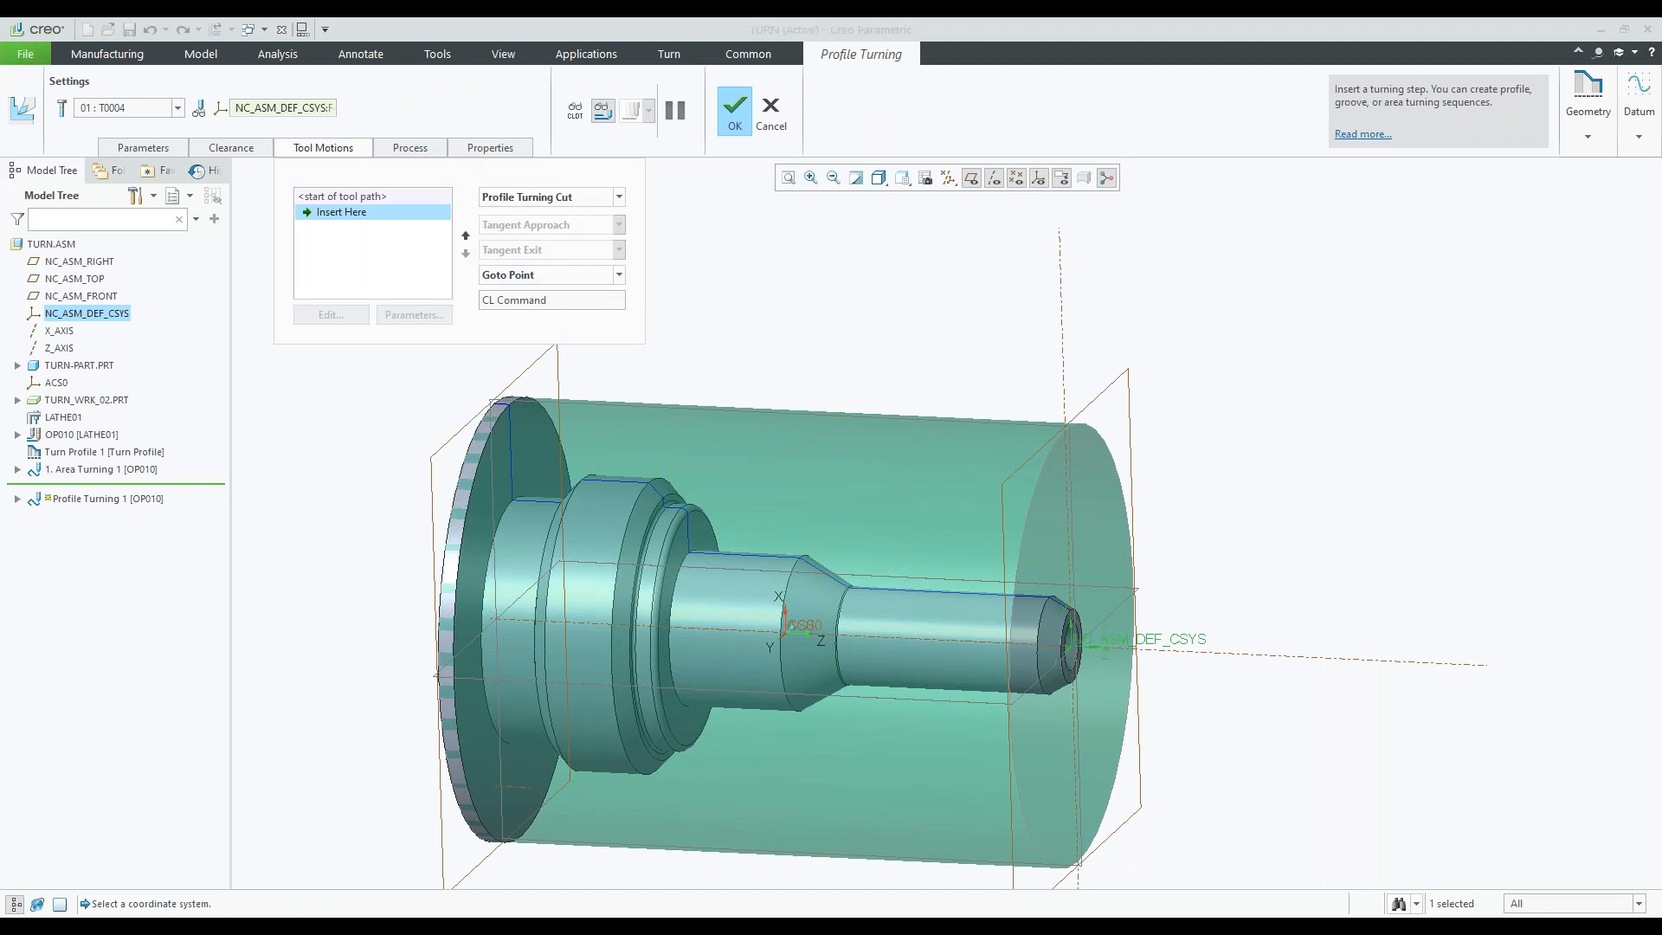
pyautogui.click(537, 197)
pyautogui.click(694, 469)
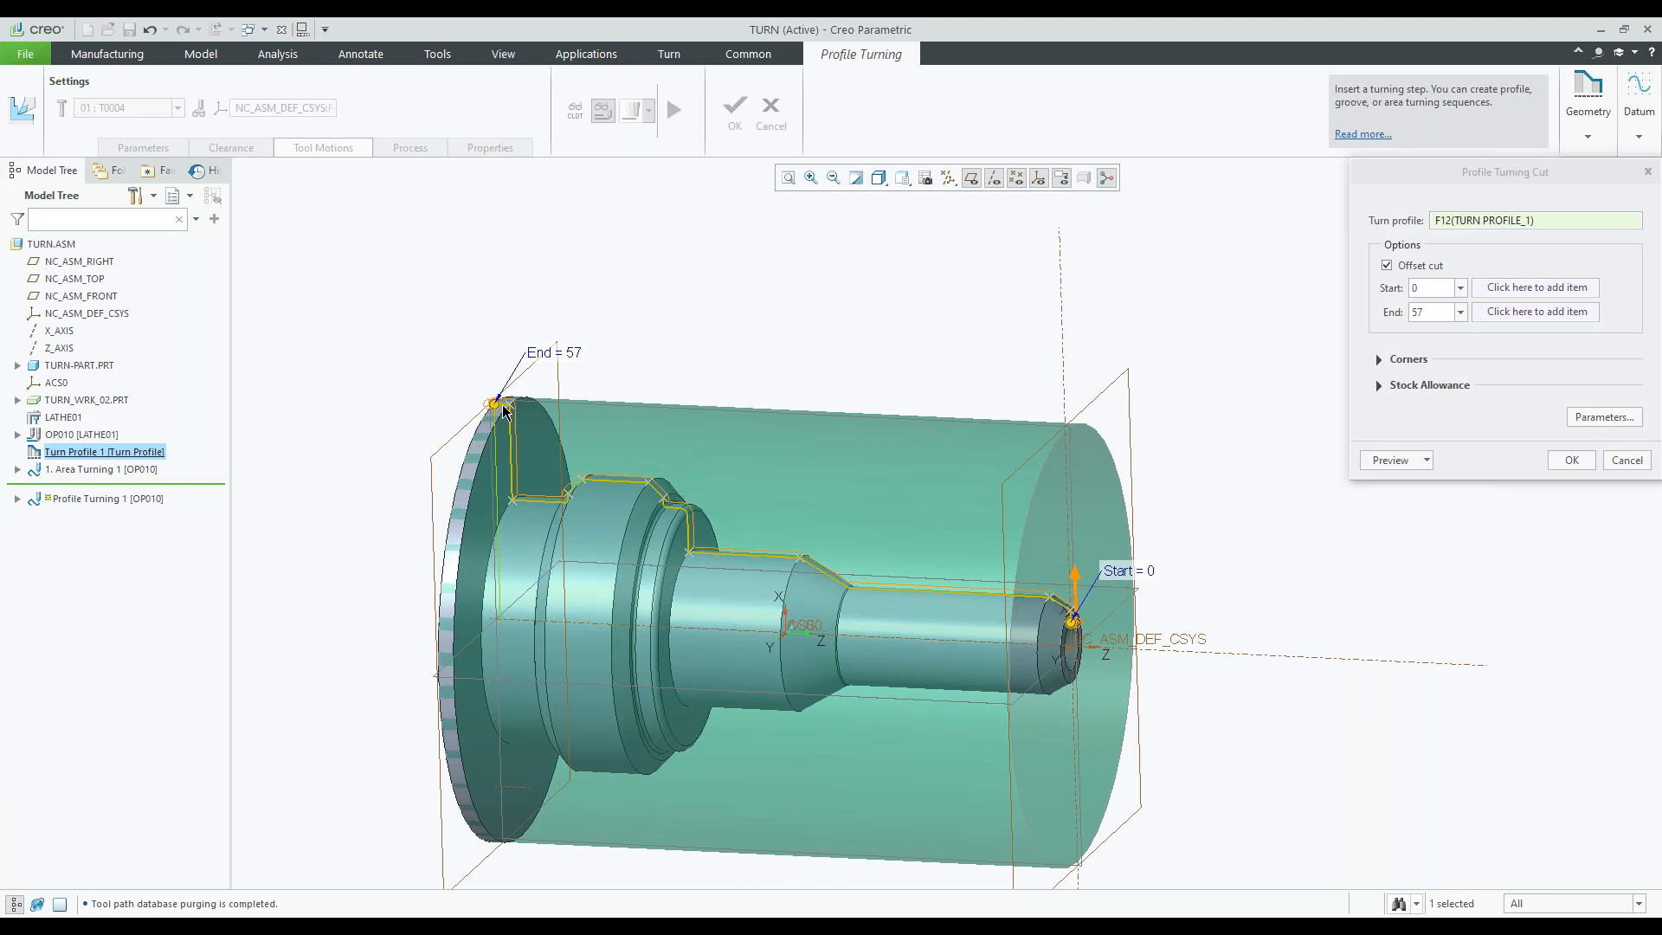
# - Move the profile cut's end point to the flange's outer edge at 61.214
pyautogui.scroll(5, 503, 411)
pyautogui.moveTo(489, 387); pyautogui.dragTo(572, 409)
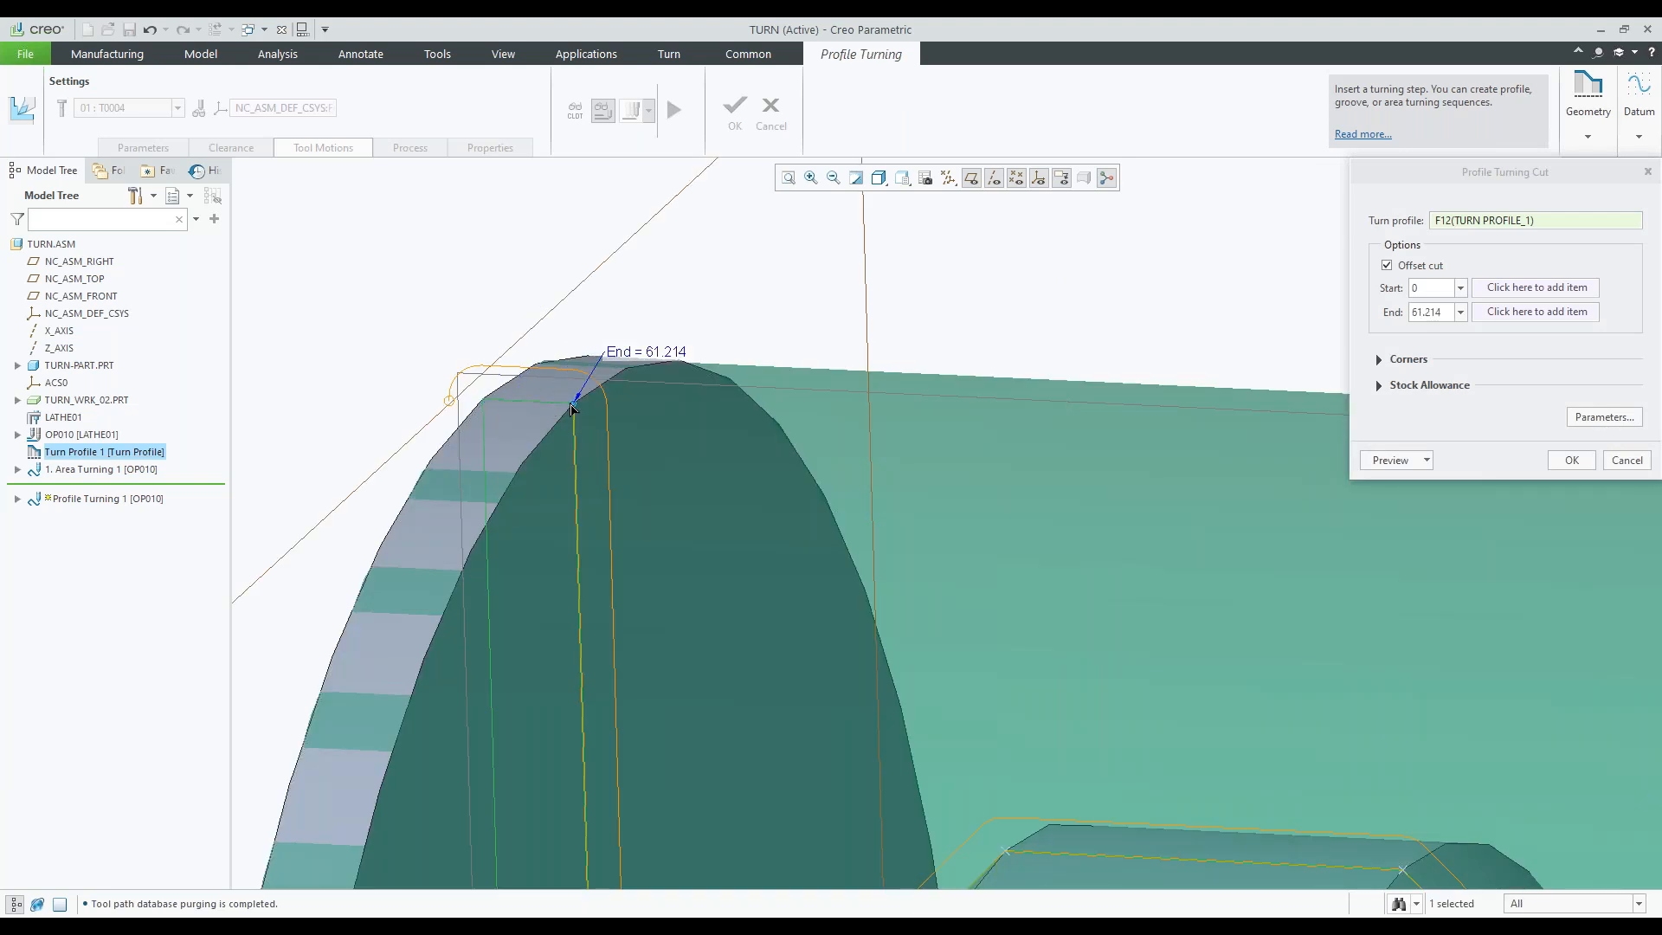
pyautogui.scroll(-5, 503, 365)
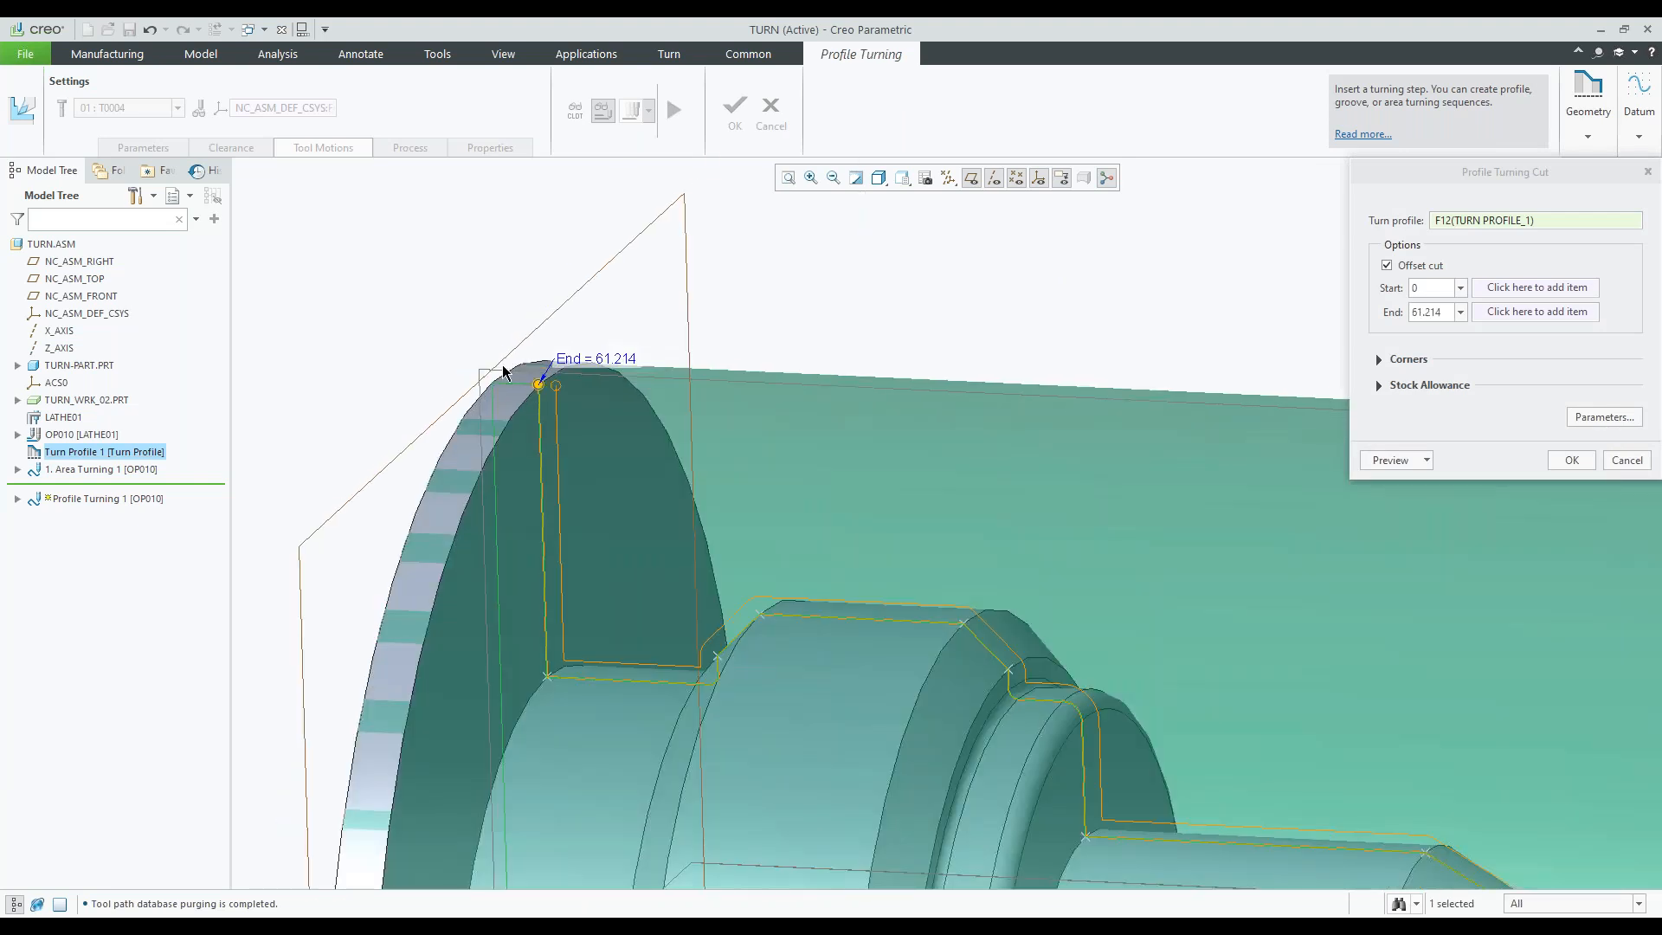
# - Move the profile cut's start point on the shaft's front face to -2.3 and accept the cut
pyautogui.scroll(-3, 502, 365)
pyautogui.scroll(5, 1108, 602)
pyautogui.moveTo(1005, 599); pyautogui.dragTo(964, 597)
pyautogui.scroll(-2, 963, 597)
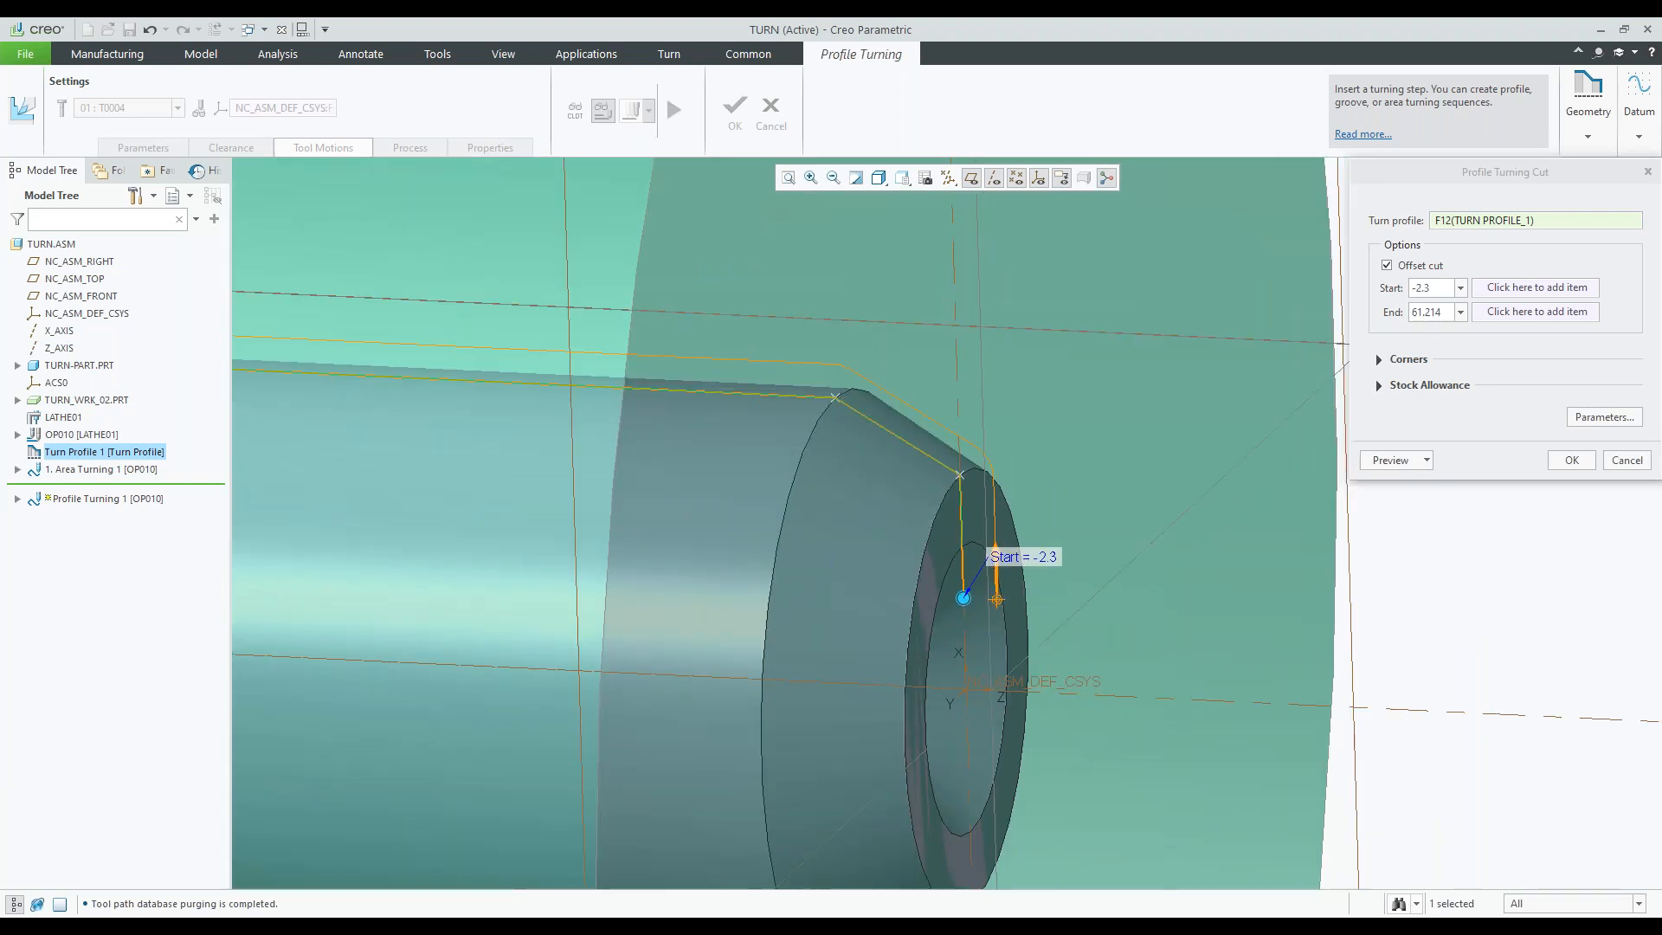
pyautogui.scroll(-4, 963, 598)
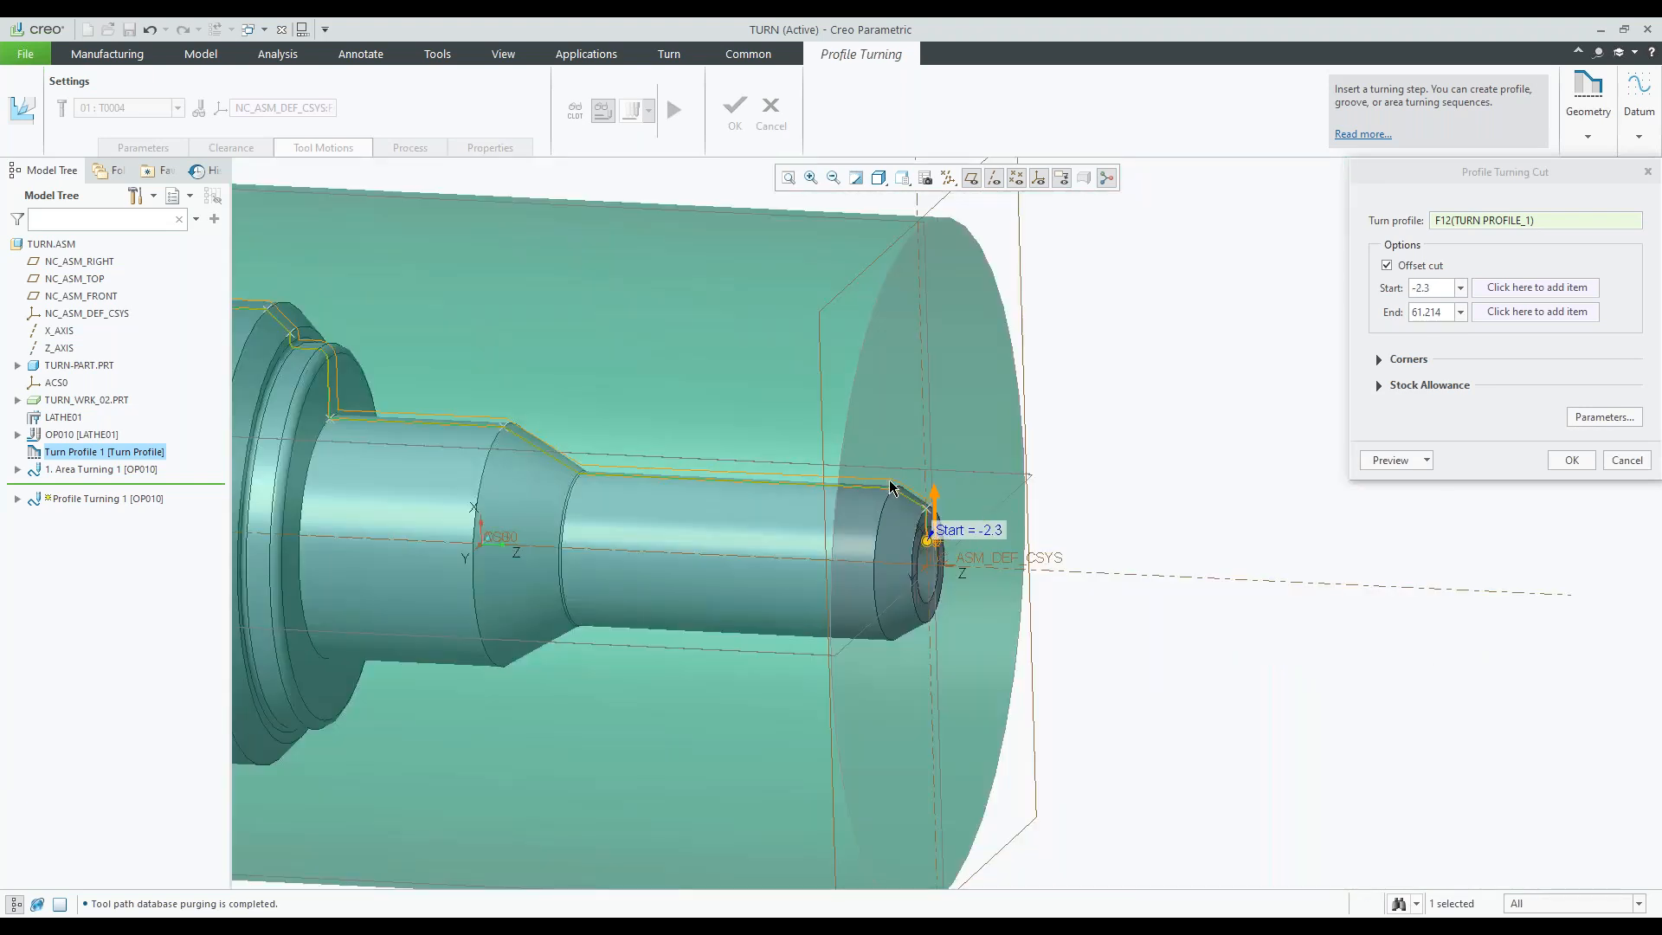
pyautogui.moveTo(891, 487); pyautogui.dragTo(458, 348, button='middle')
pyautogui.middleClick(1111, 580)
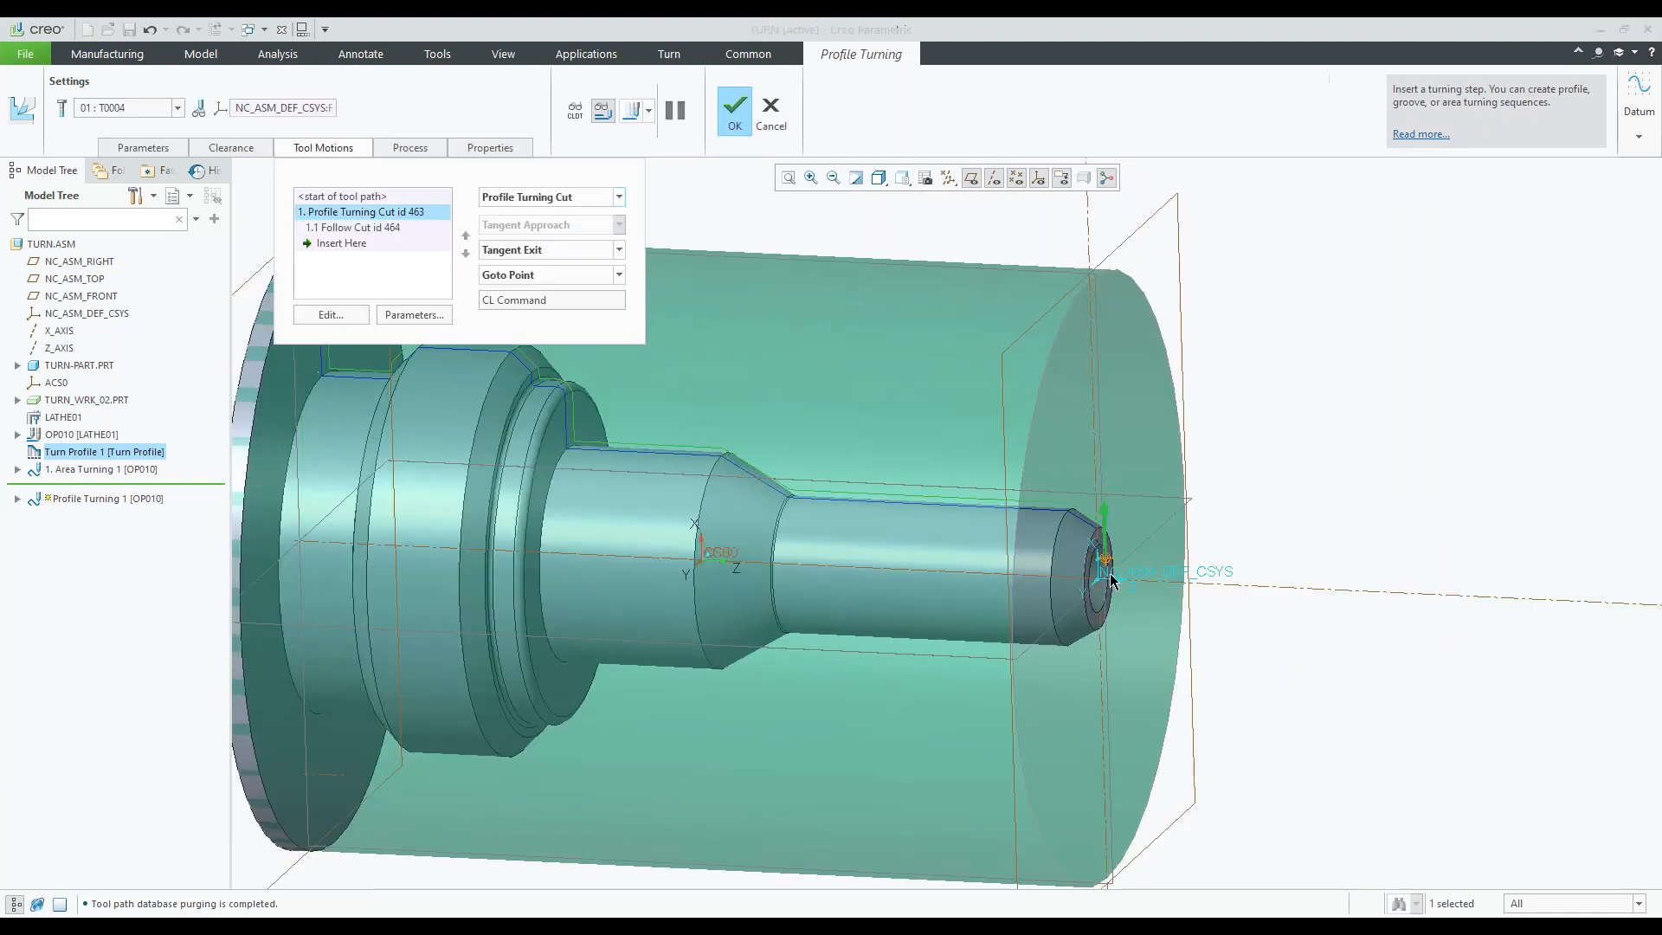
# - Create turning tool T0005 with a side angle of 35 for the profile turning sequence, and accept the sequence
pyautogui.scroll(3, 1110, 580)
pyautogui.click(104, 111)
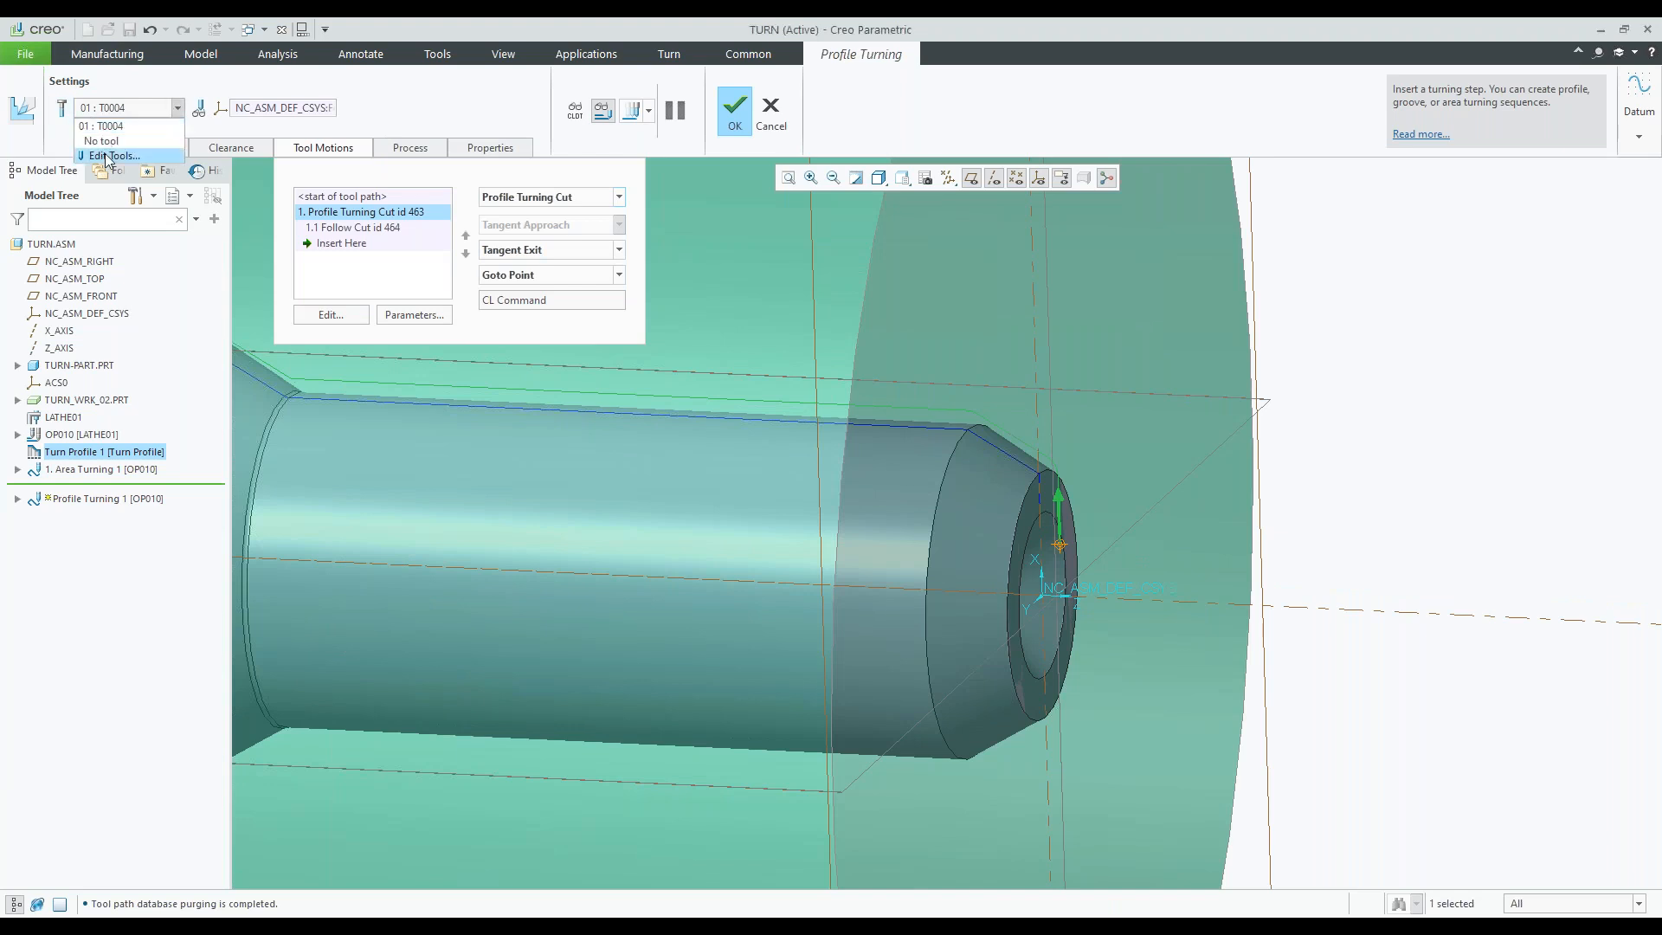
pyautogui.click(106, 156)
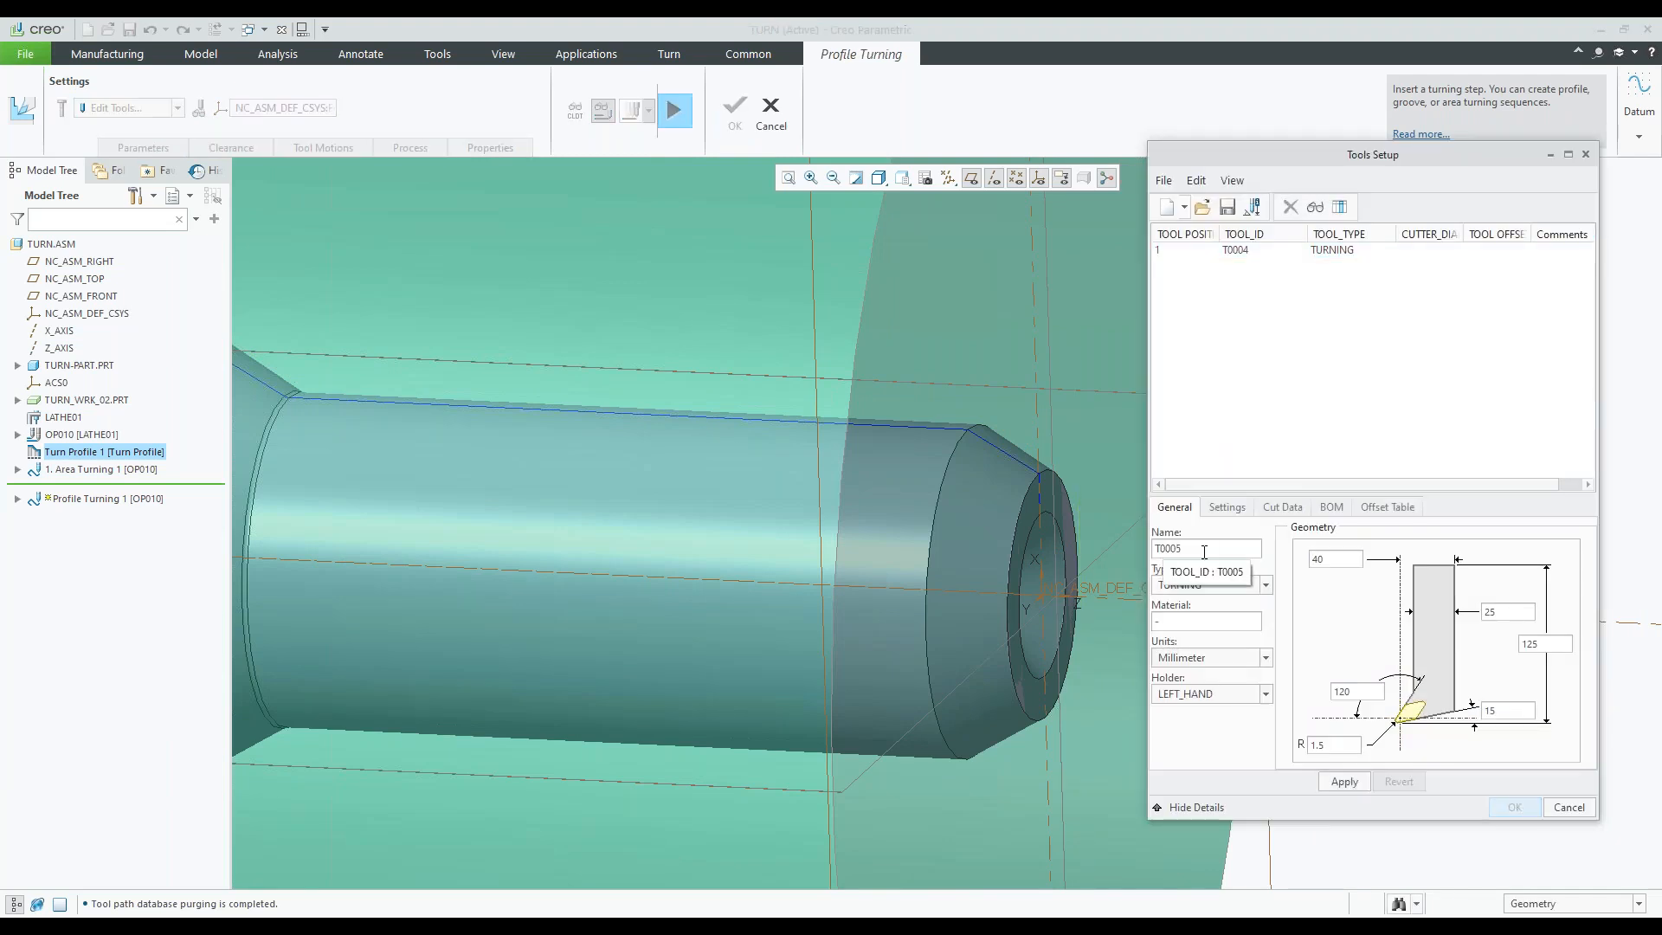
pyautogui.doubleClick(1517, 708)
pyautogui.write('35')
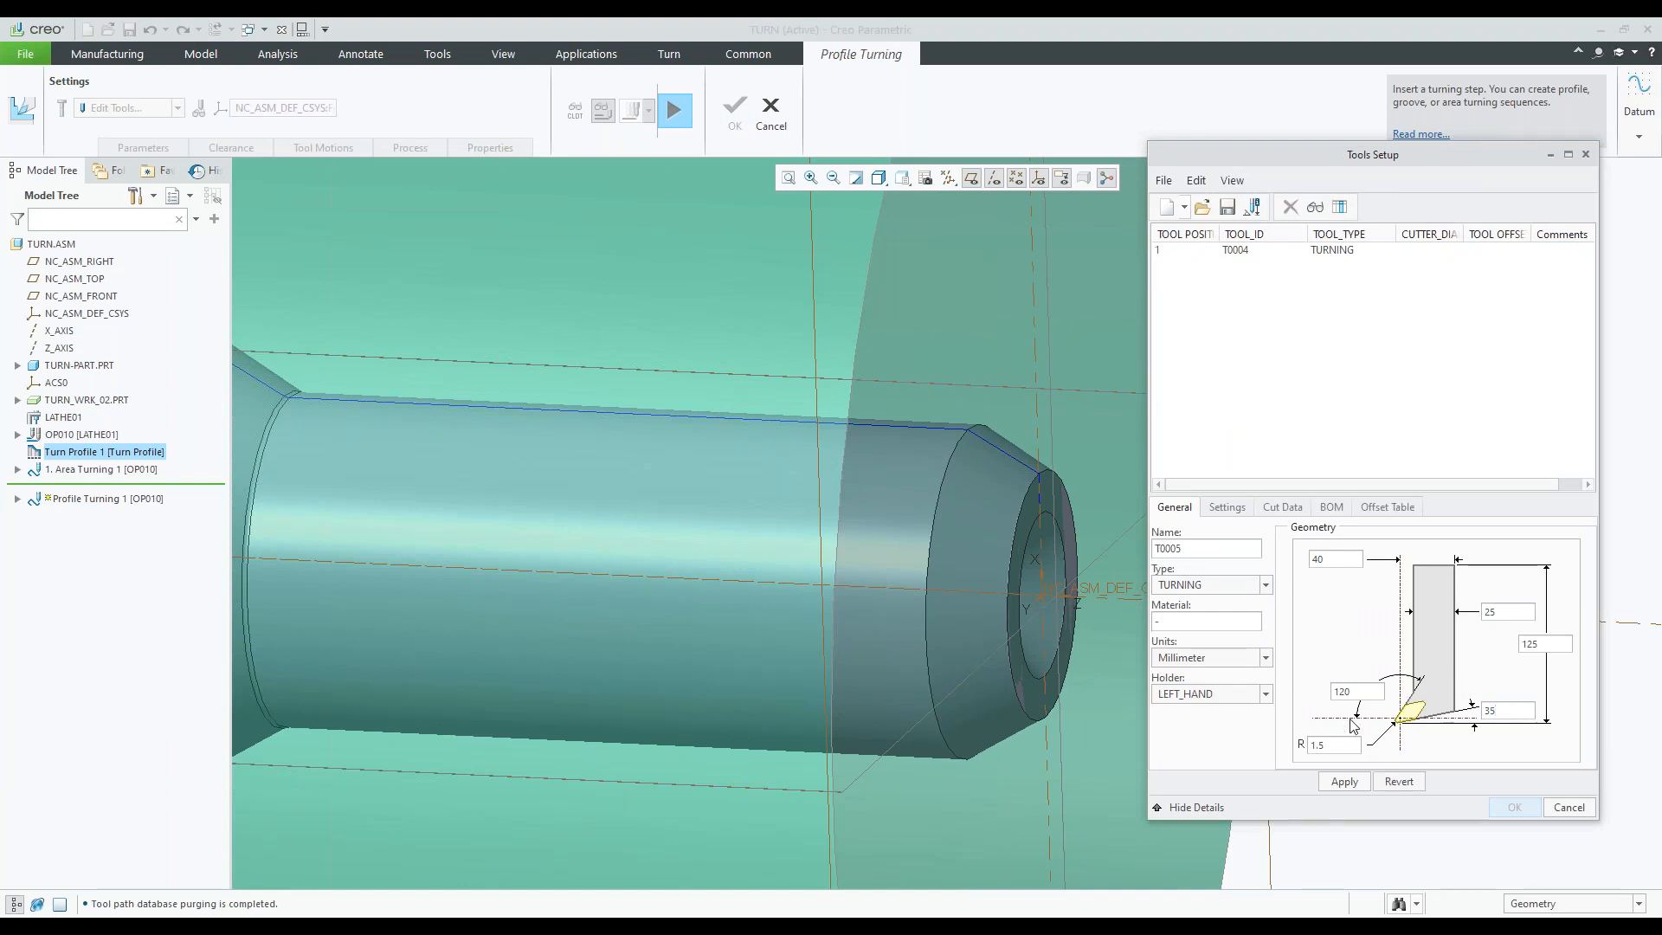
pyautogui.click(1341, 783)
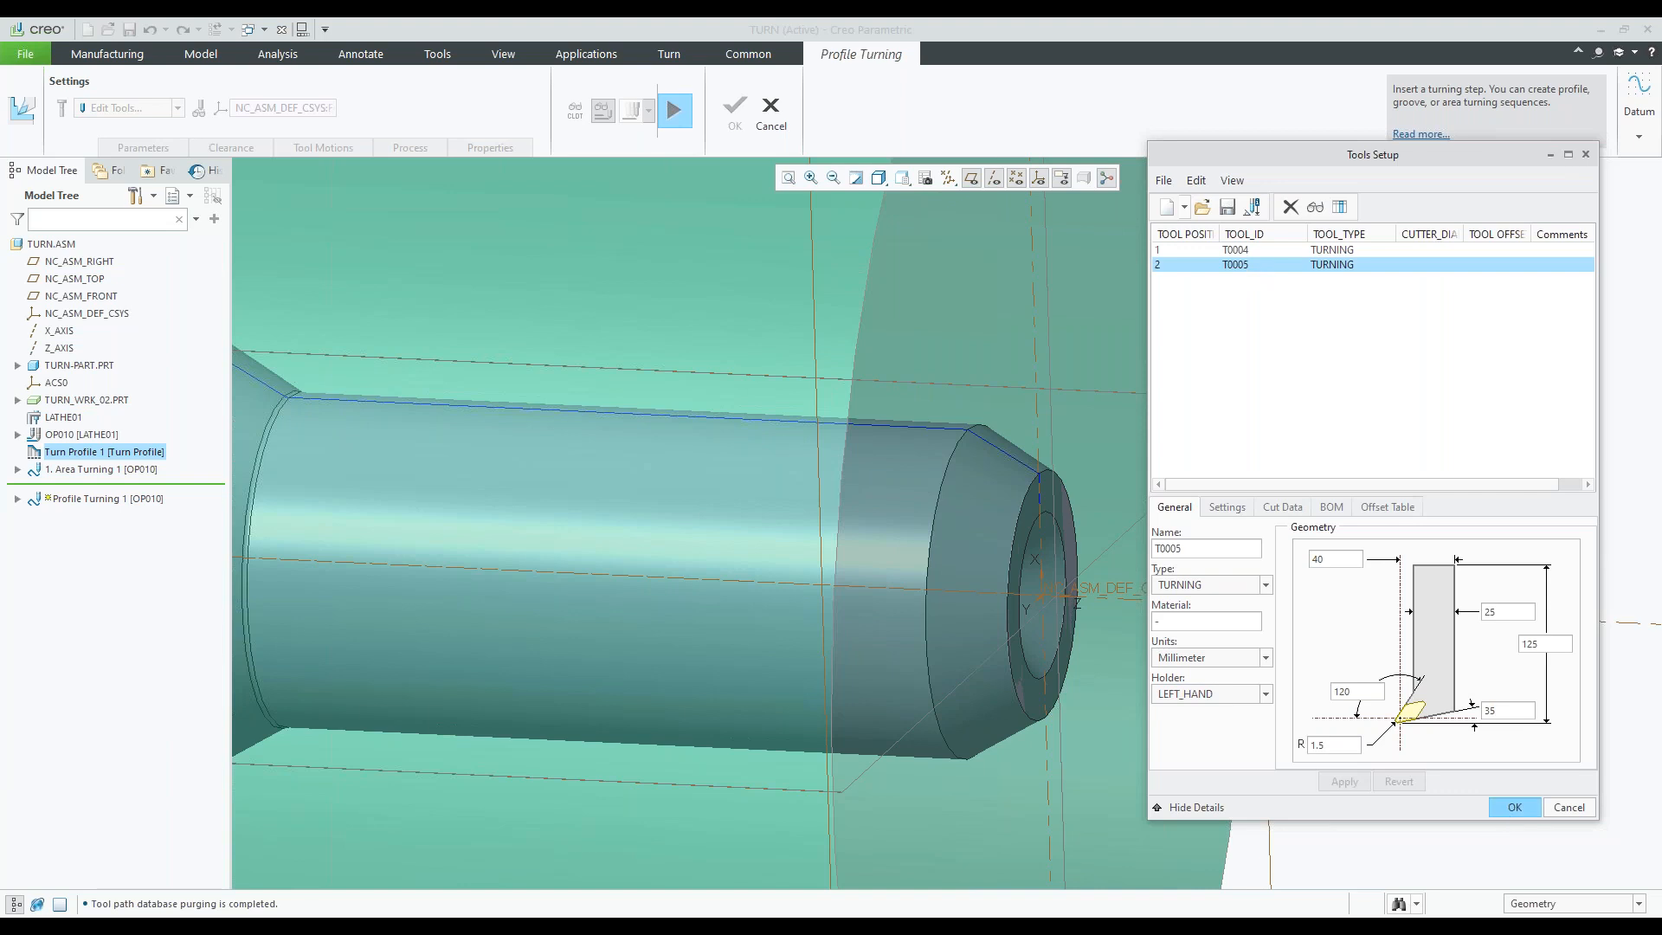
pyautogui.click(1514, 807)
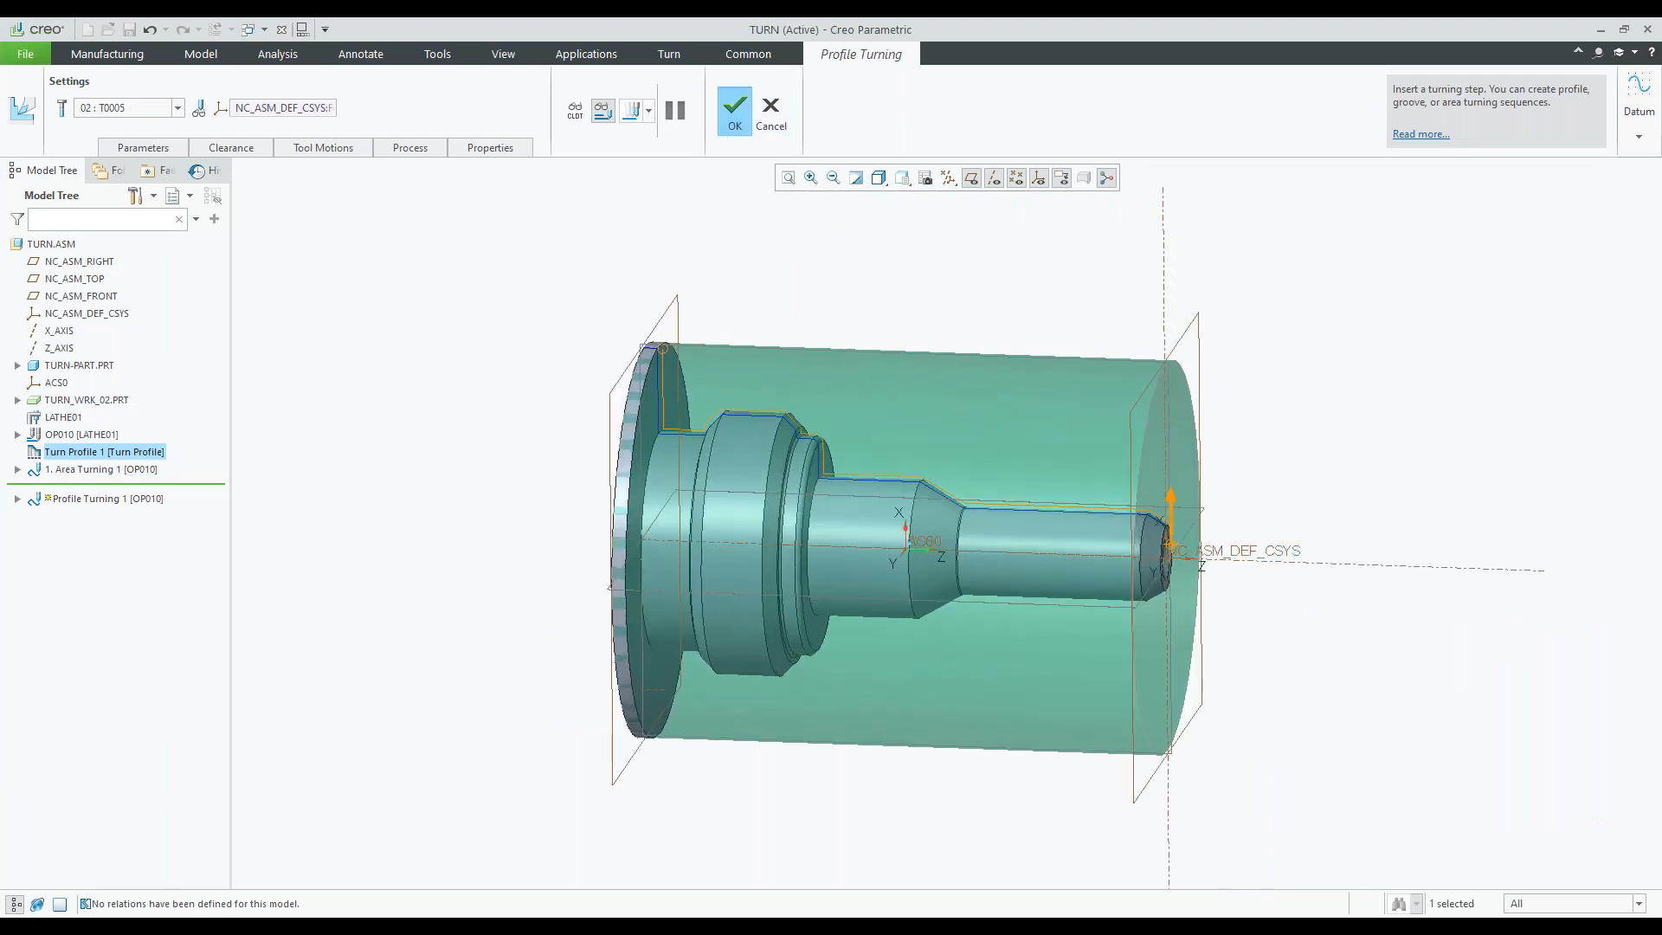
pyautogui.click(735, 112)
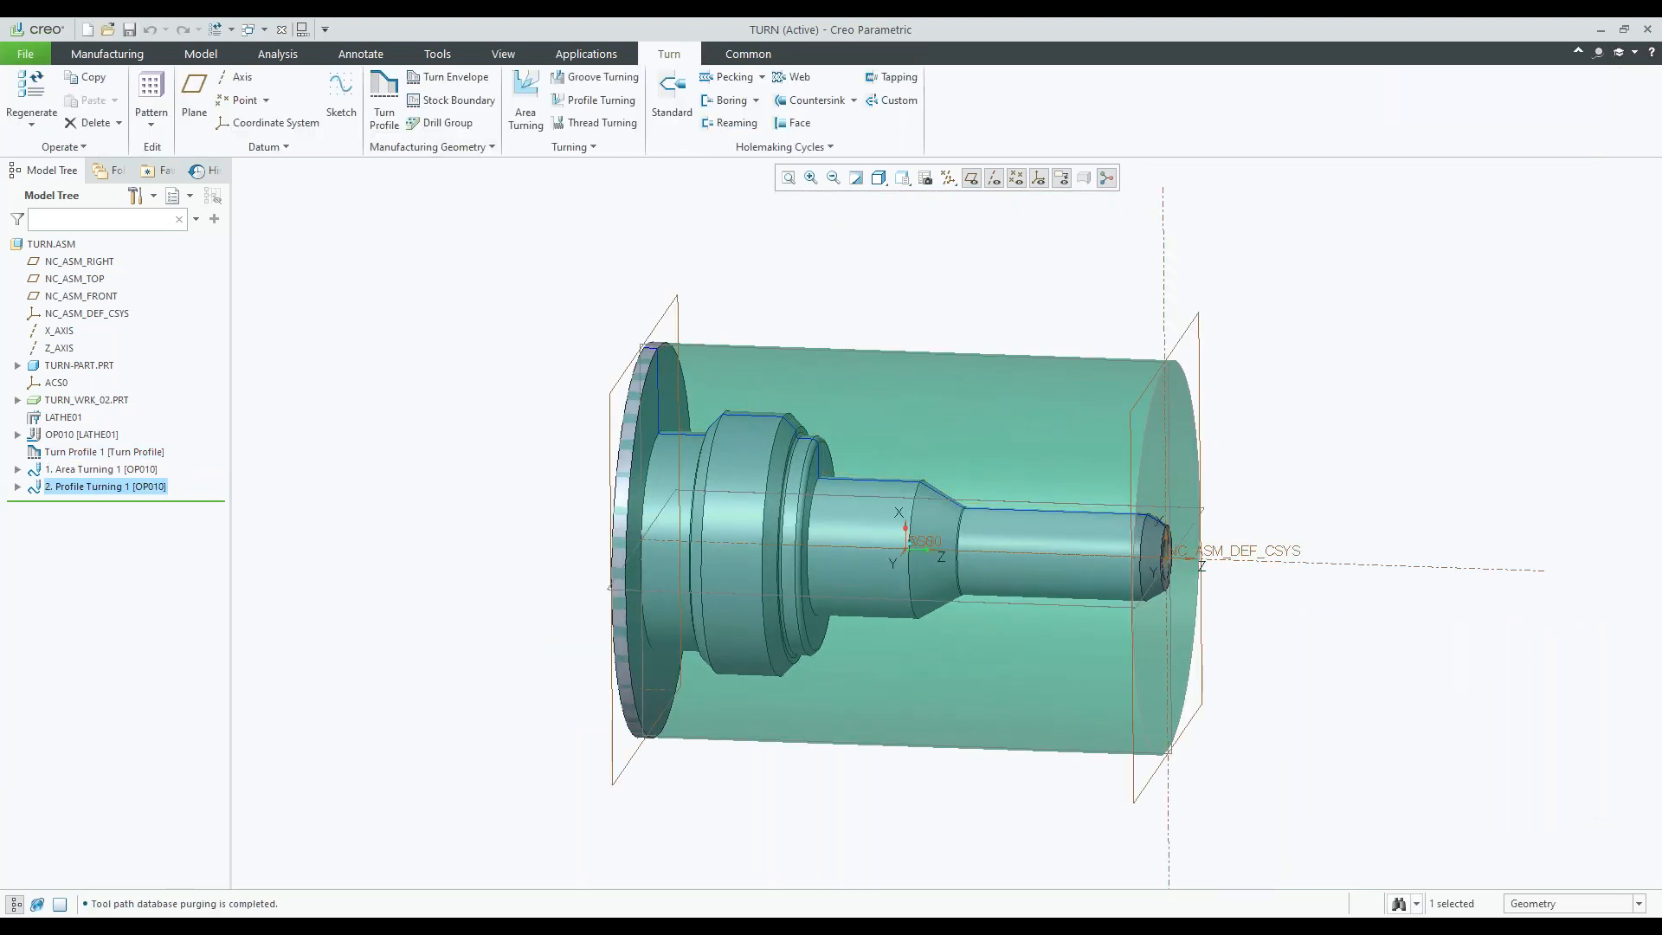
# - Run the material removal simulation of operation OP010 at the fastest display speed
pyautogui.click(649, 317)
pyautogui.scroll(1, 744, 270)
pyautogui.keyDown('shift'); pyautogui.moveTo(764, 286); pyautogui.dragTo(633, 318, button='middle'); pyautogui.keyUp('shift')
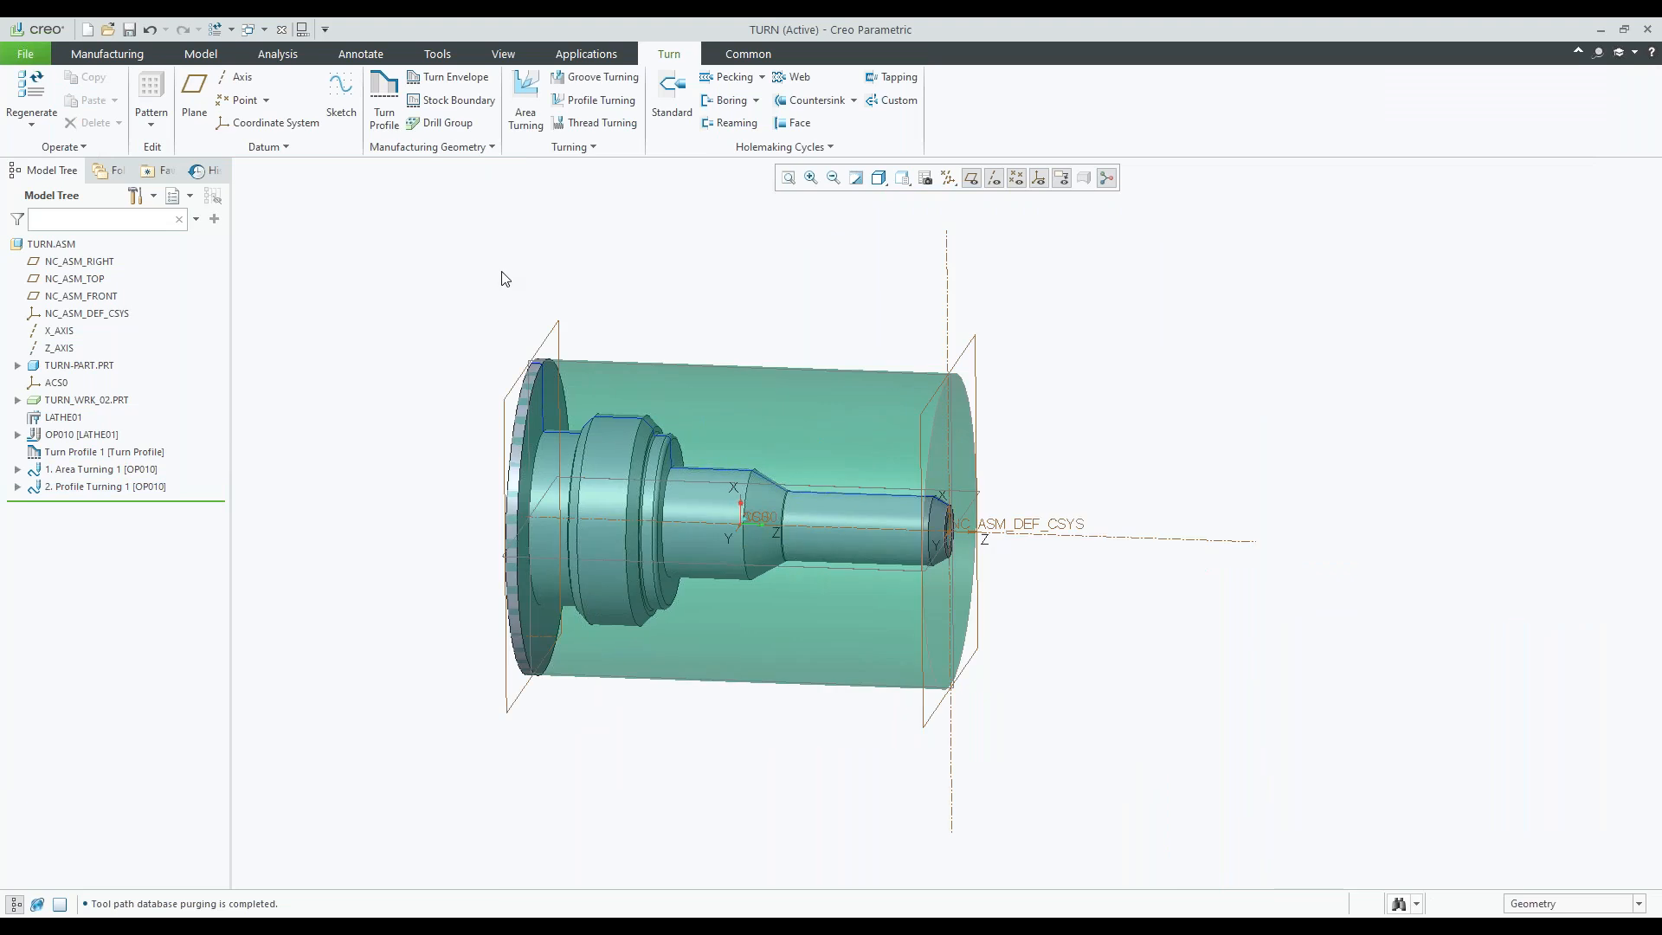
pyautogui.click(69, 440)
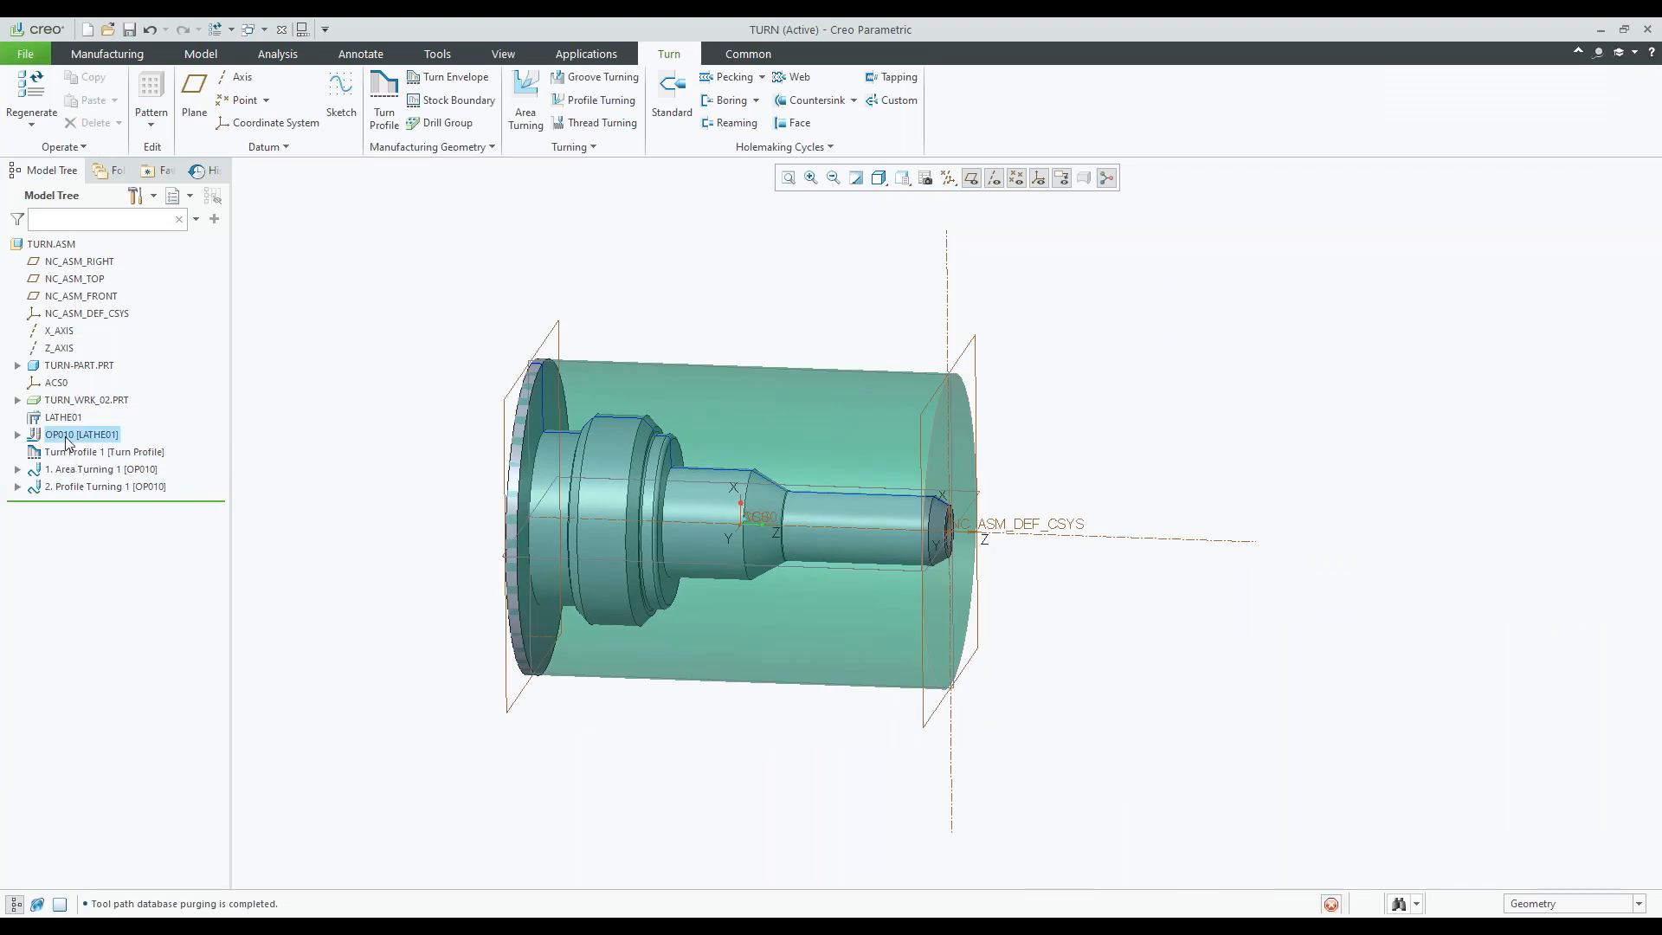
pyautogui.click(69, 440)
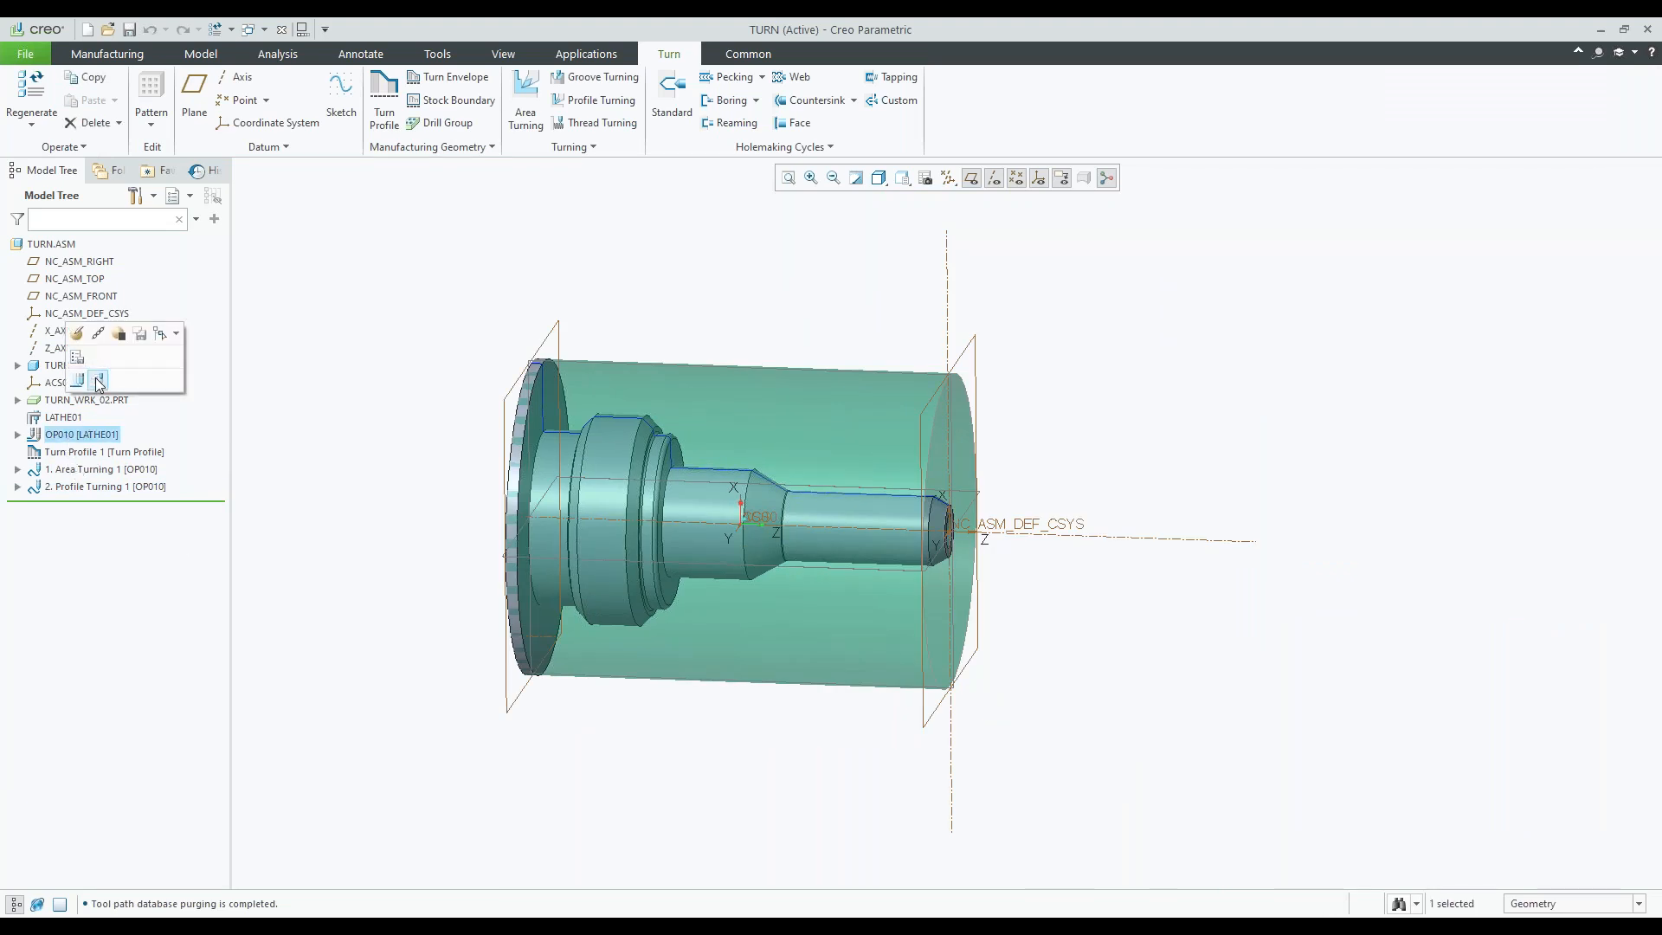
pyautogui.click(99, 382)
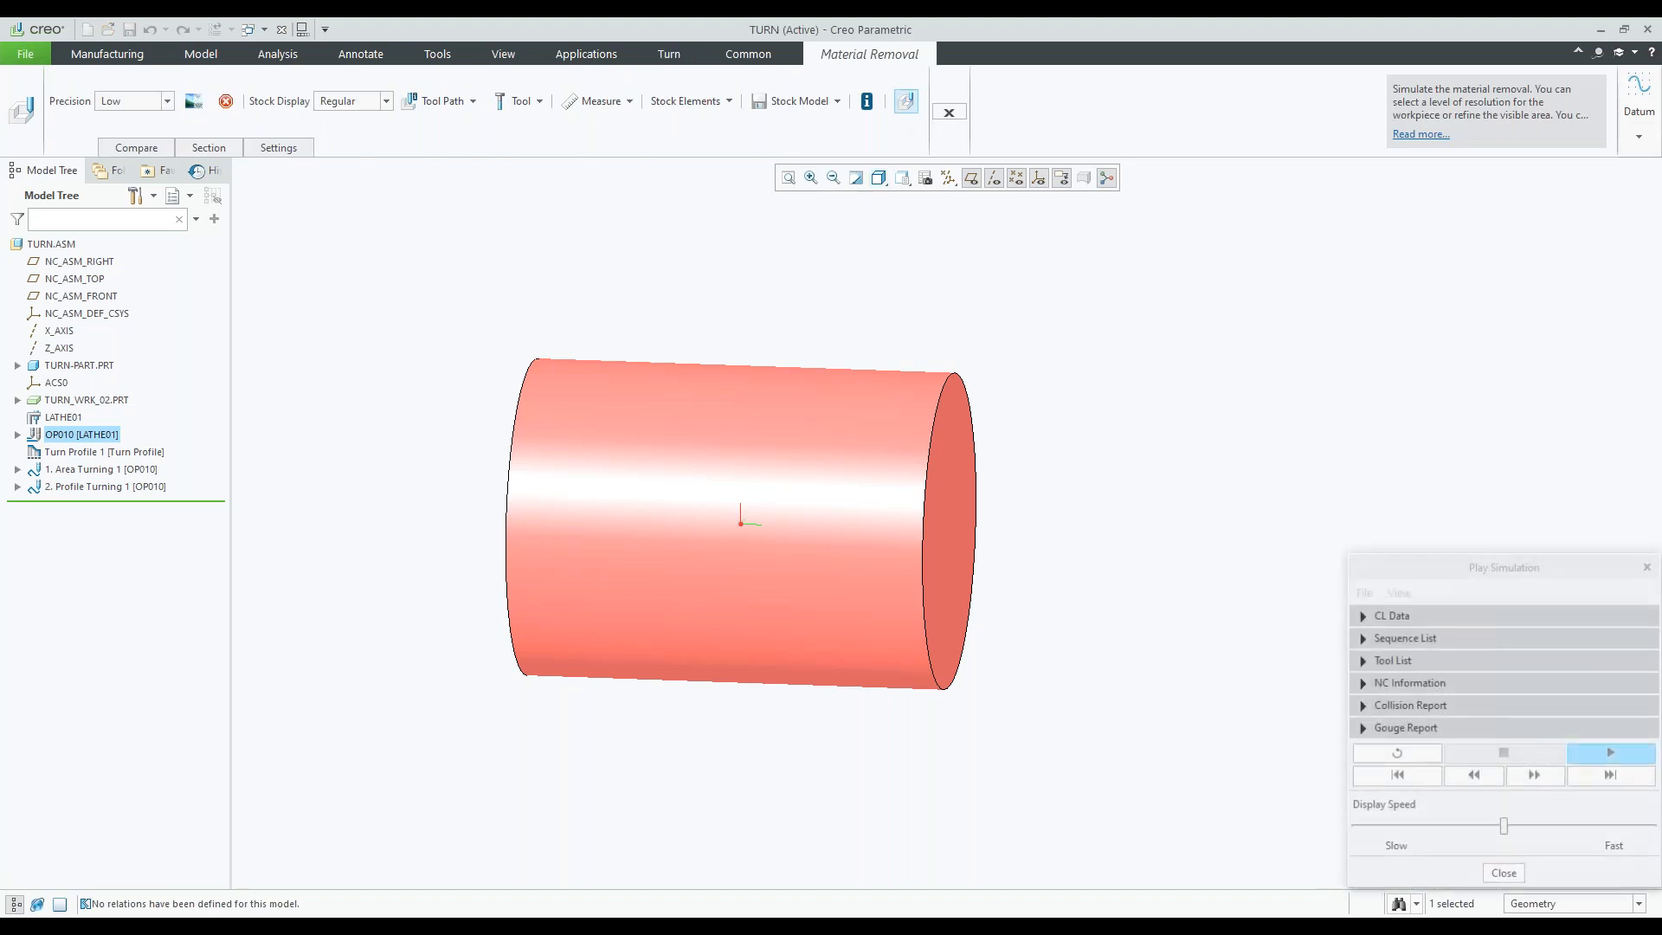
pyautogui.moveTo(1506, 831); pyautogui.dragTo(1656, 829)
pyautogui.click(1597, 753)
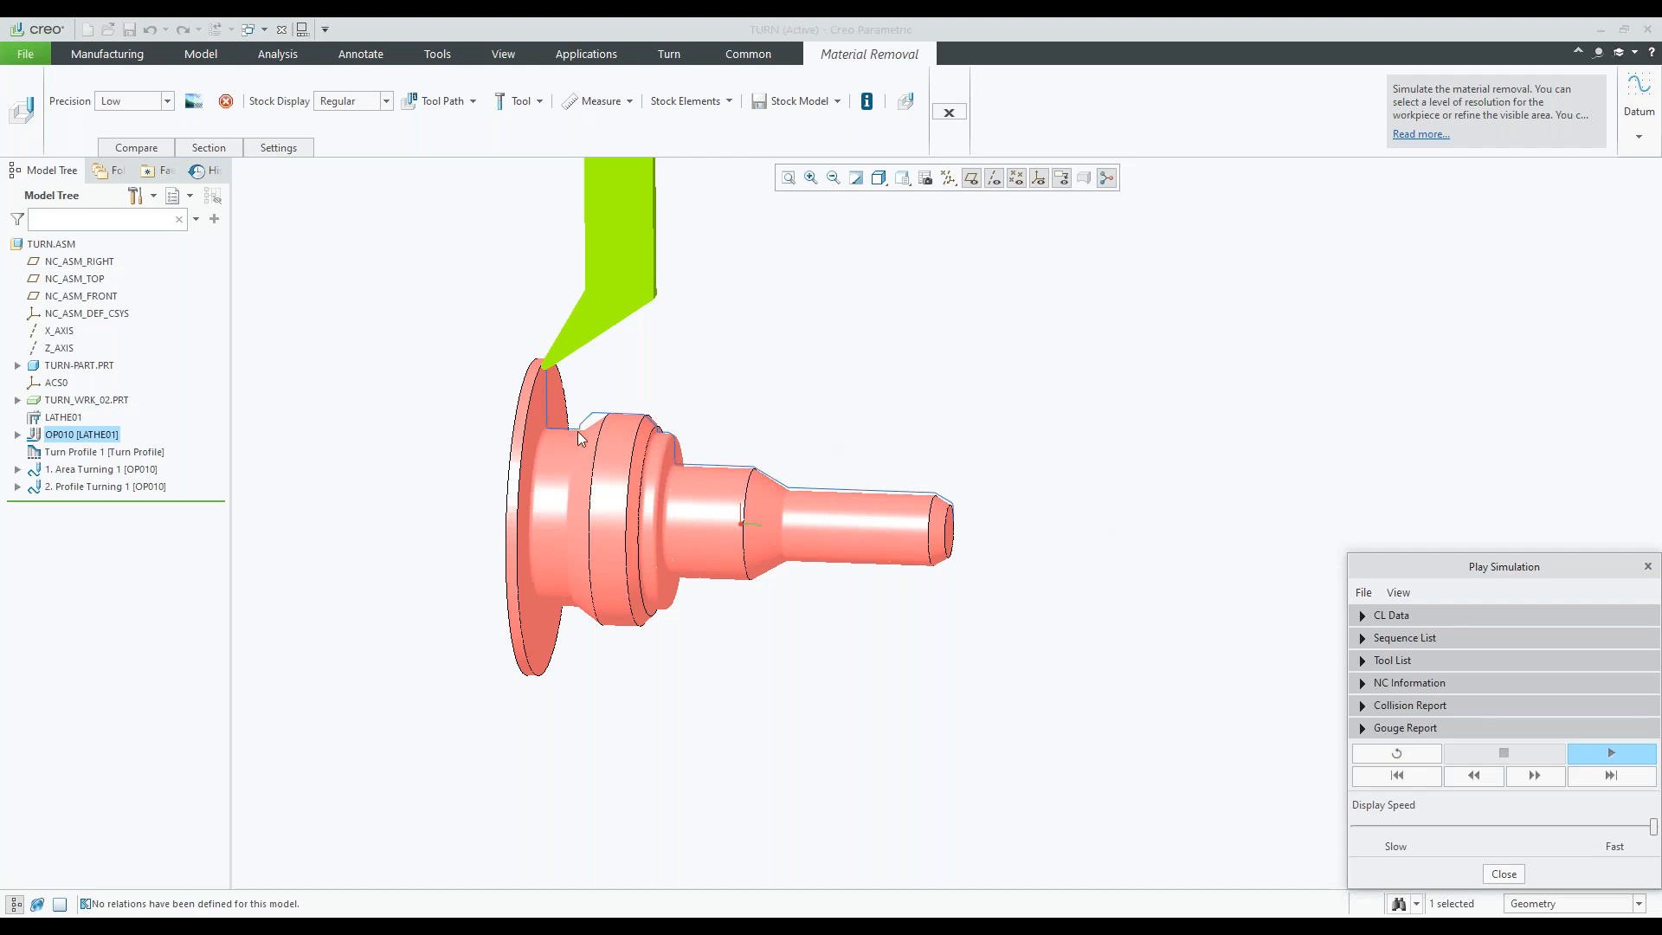
# - Compare the simulated stock with the tool path at the chamfer between the flange and the large collar, and close the simulation
pyautogui.scroll(2, 591, 421)
pyautogui.scroll(2, 591, 421)
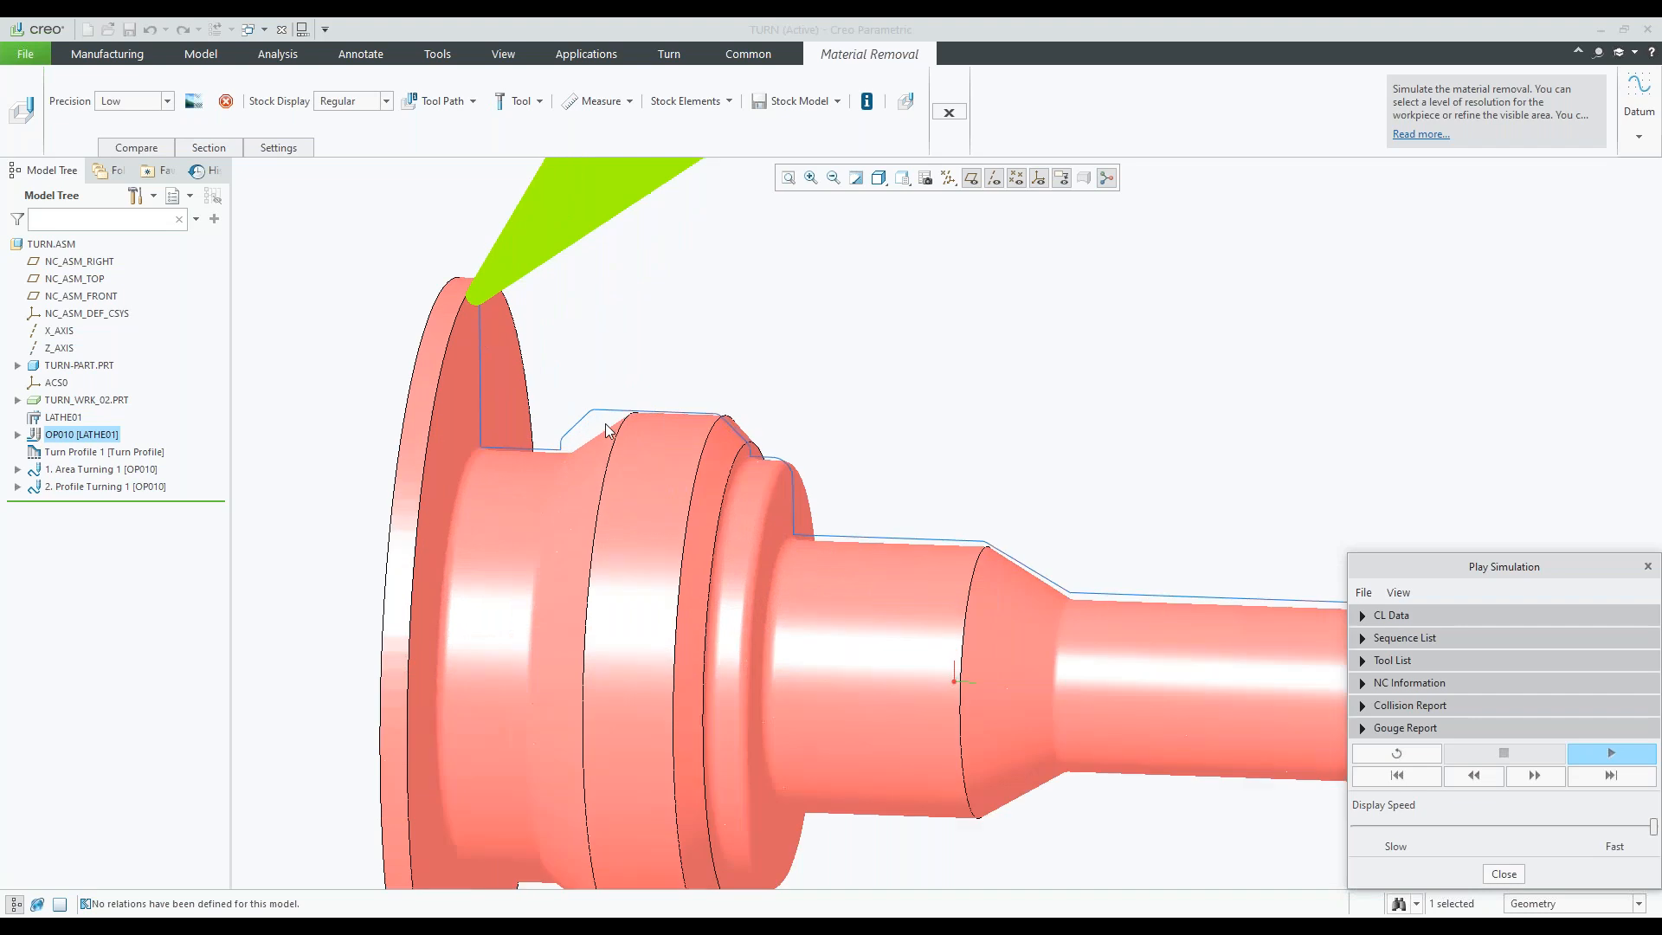
pyautogui.scroll(2, 606, 430)
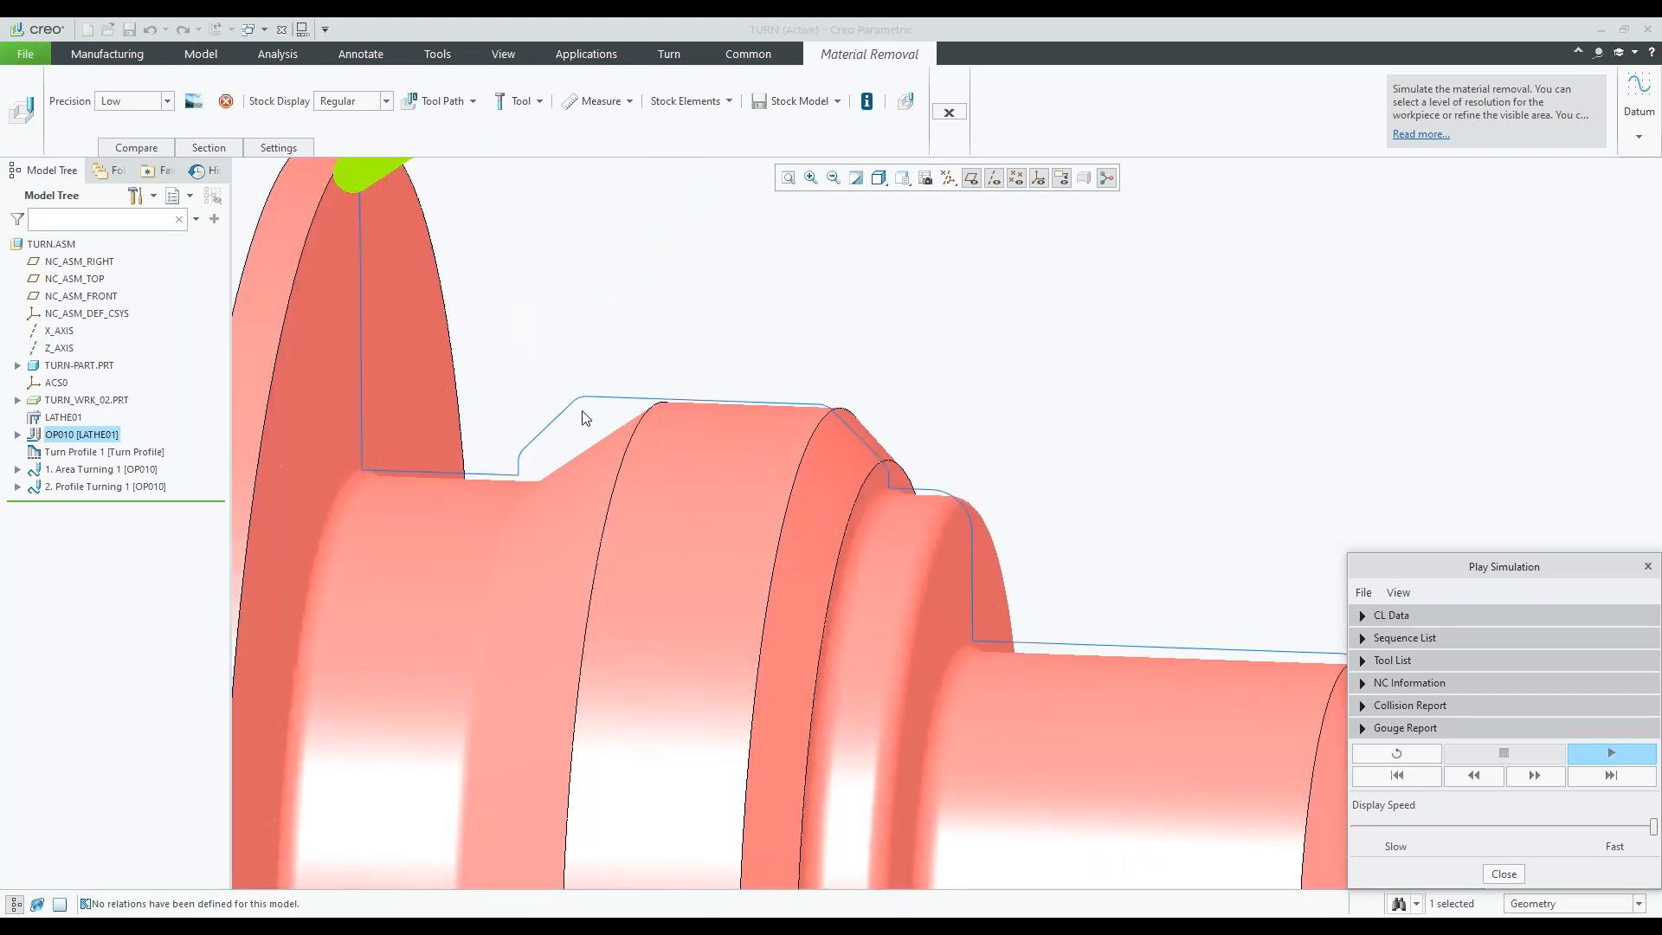
pyautogui.scroll(-4, 585, 419)
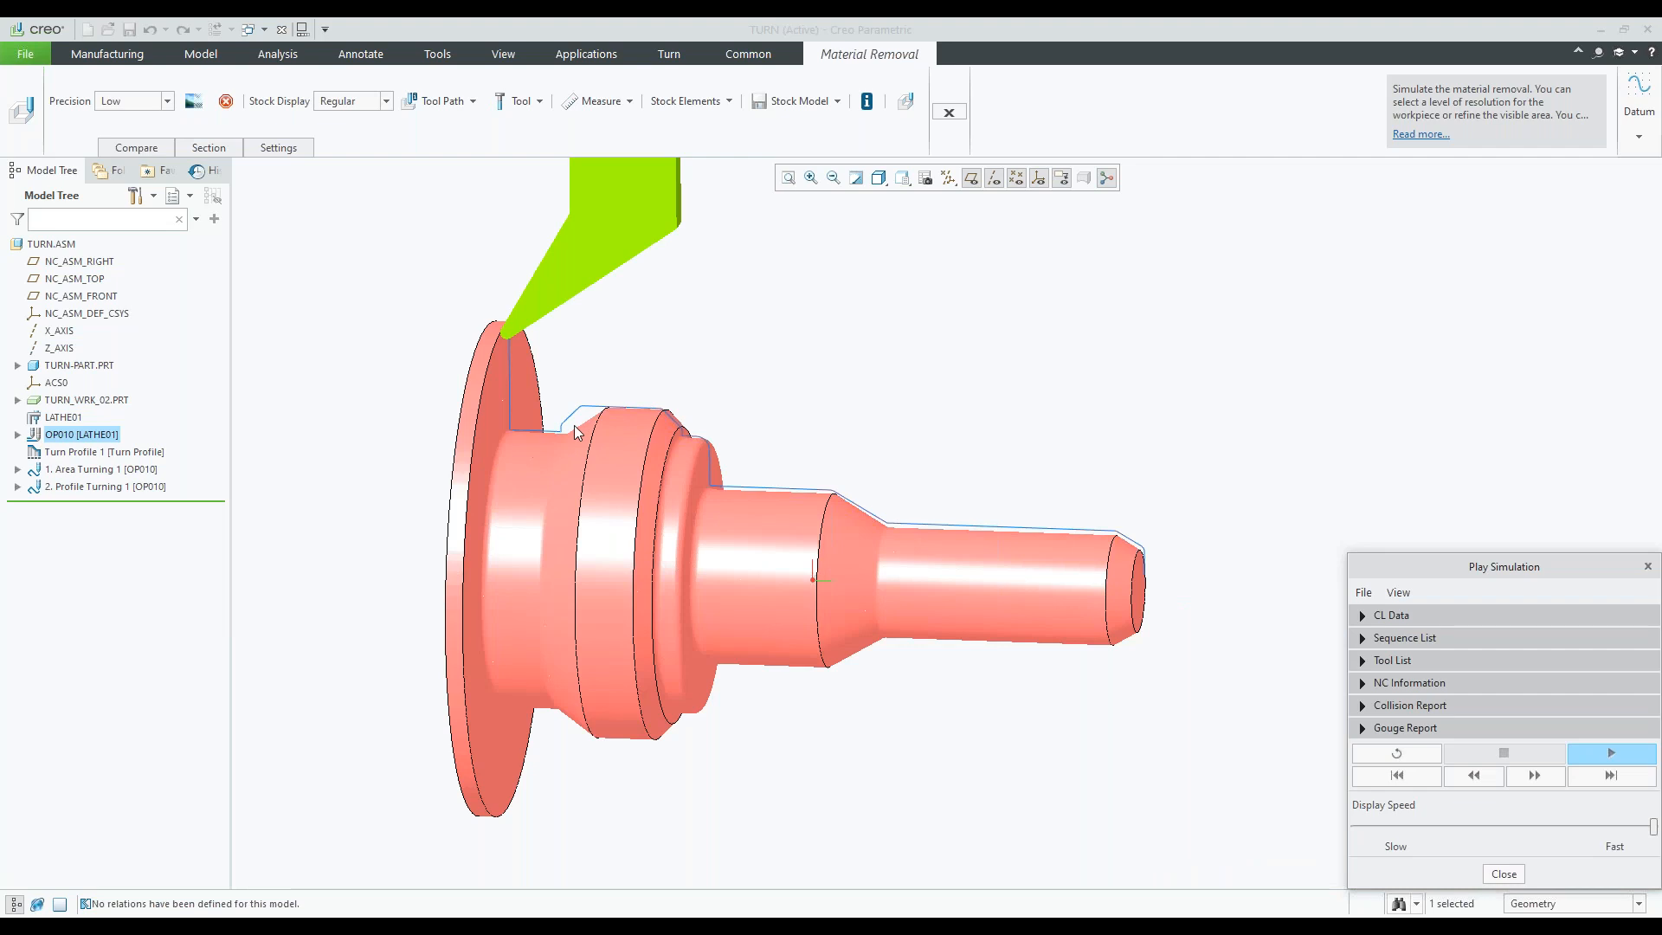
pyautogui.click(1400, 594)
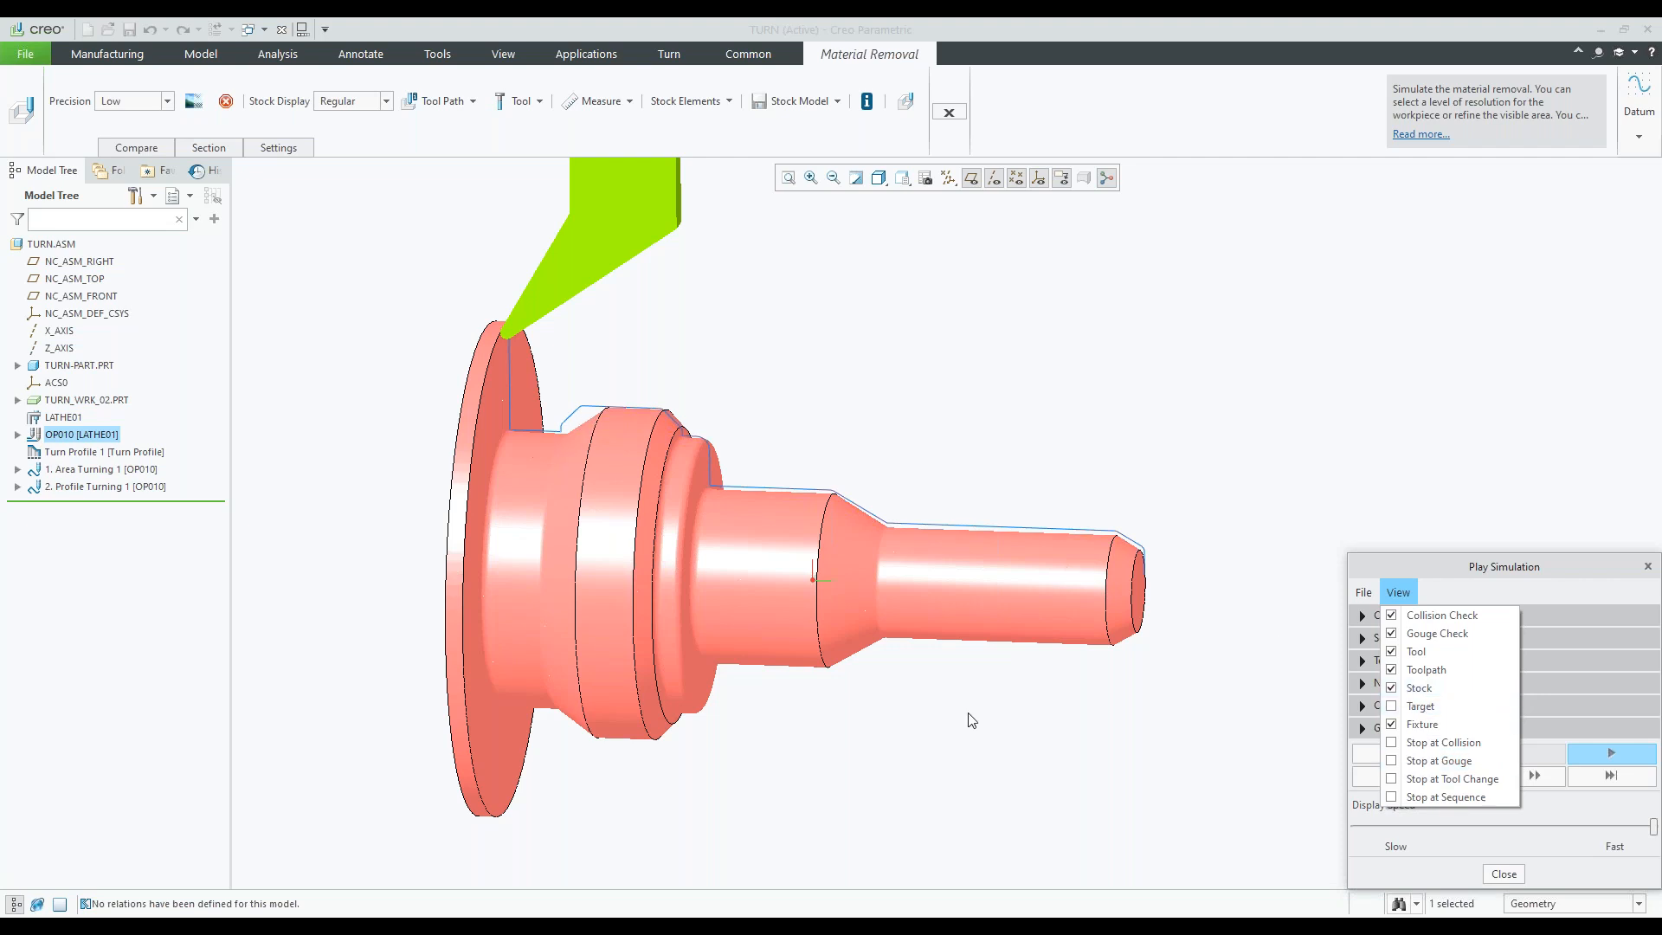
pyautogui.click(1458, 840)
pyautogui.click(599, 398)
pyautogui.keyDown('shift'); pyautogui.moveTo(599, 403); pyautogui.dragTo(549, 360, button='middle'); pyautogui.keyUp('shift')
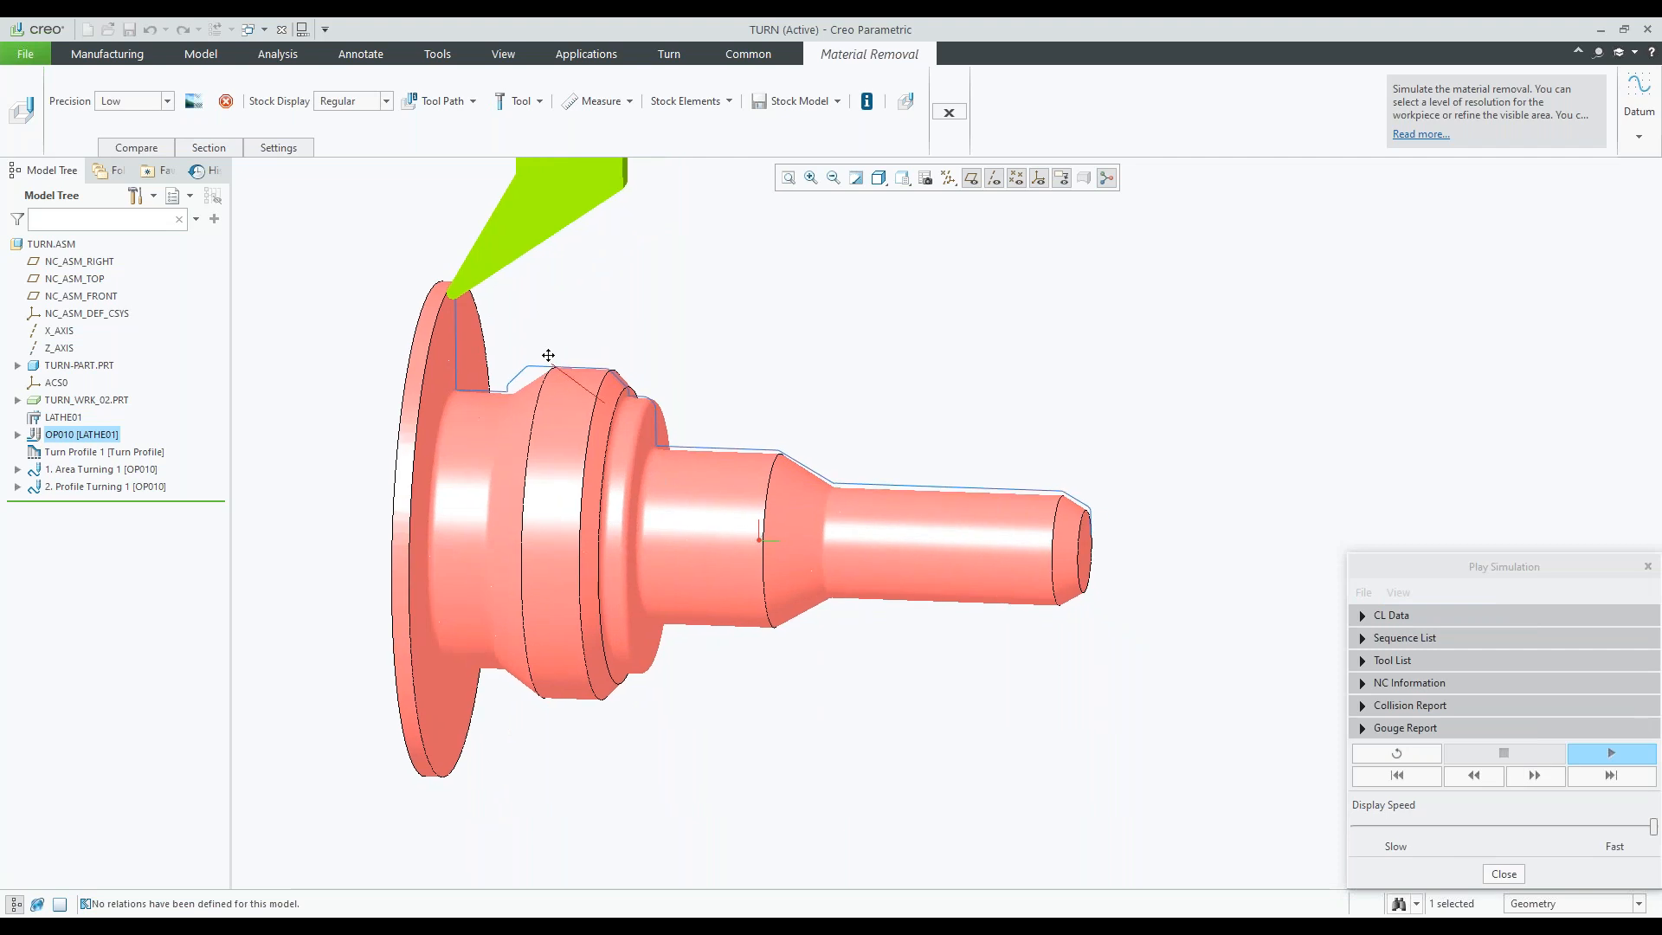
pyautogui.click(1504, 874)
pyautogui.click(948, 113)
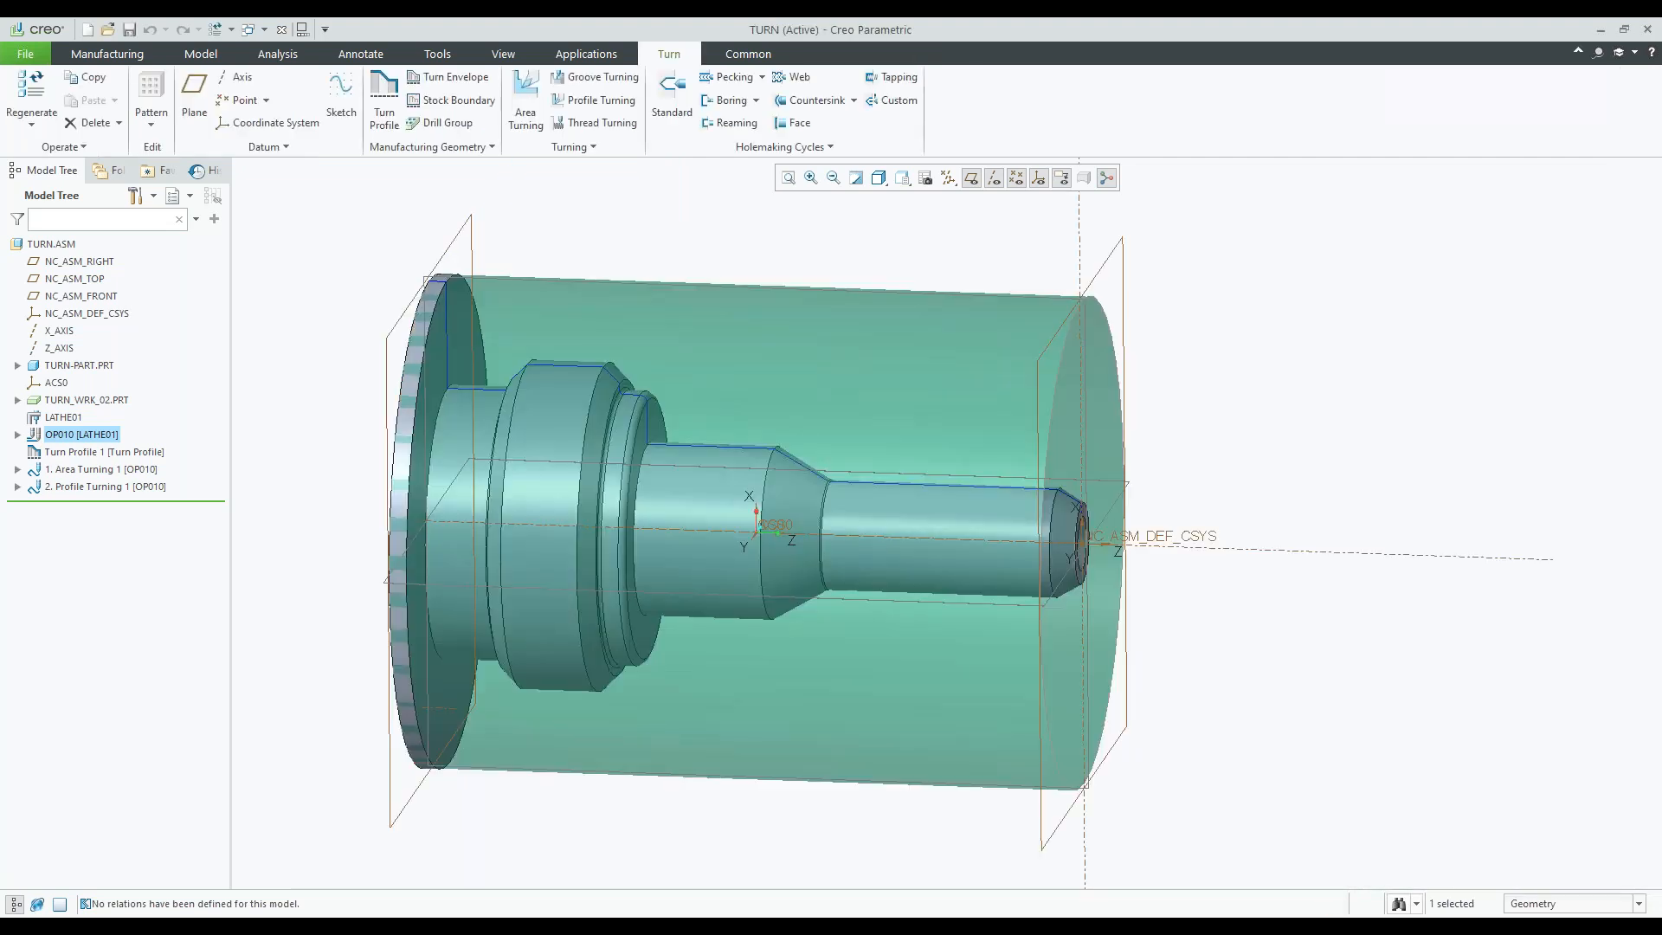
# - Set GOUGE_AVOID_TYPE to TIP_&_SIDES in the Cutting Motions parameters of Profile Turning 1
pyautogui.click(105, 487)
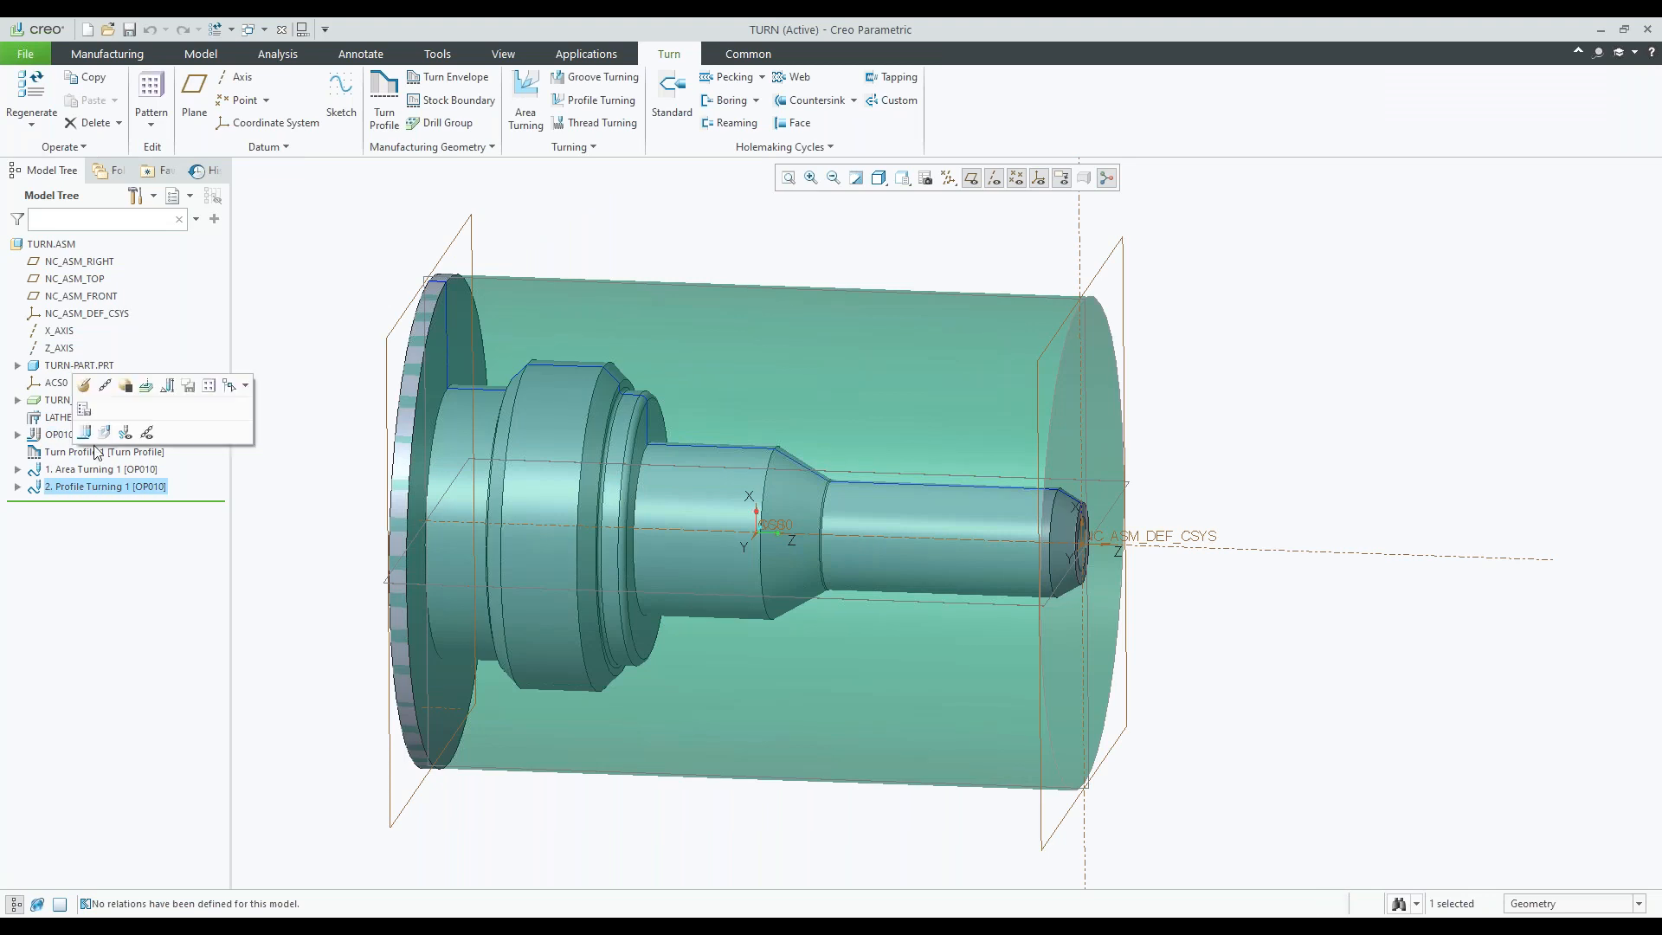
pyautogui.click(146, 388)
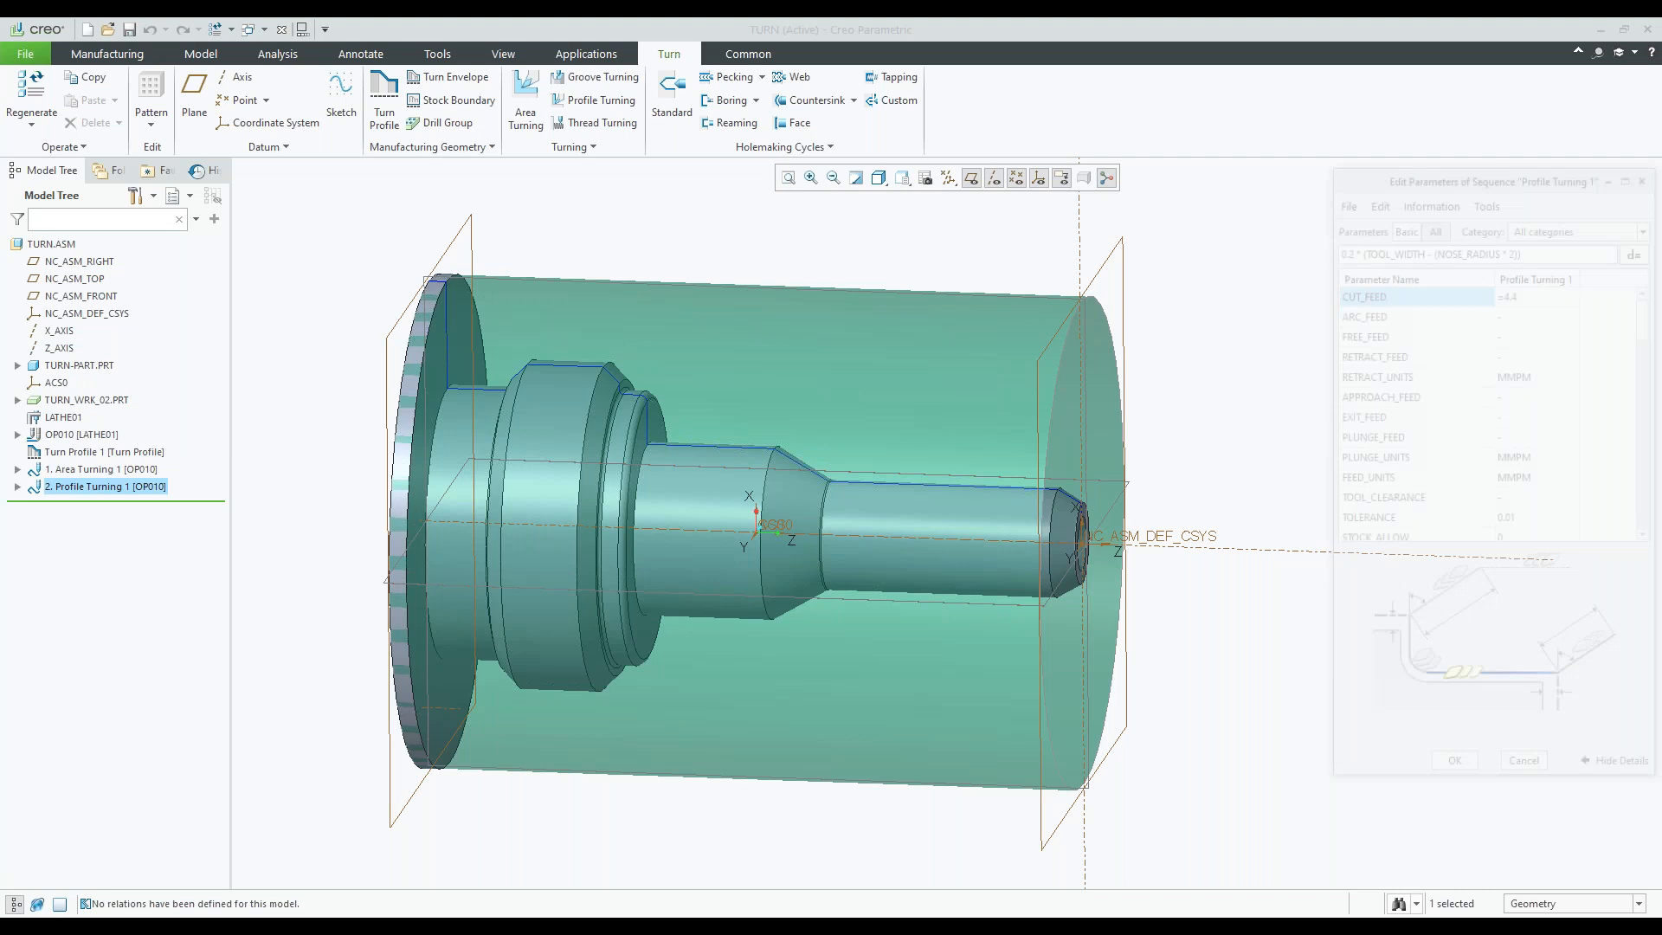
pyautogui.click(1534, 226)
pyautogui.click(1549, 271)
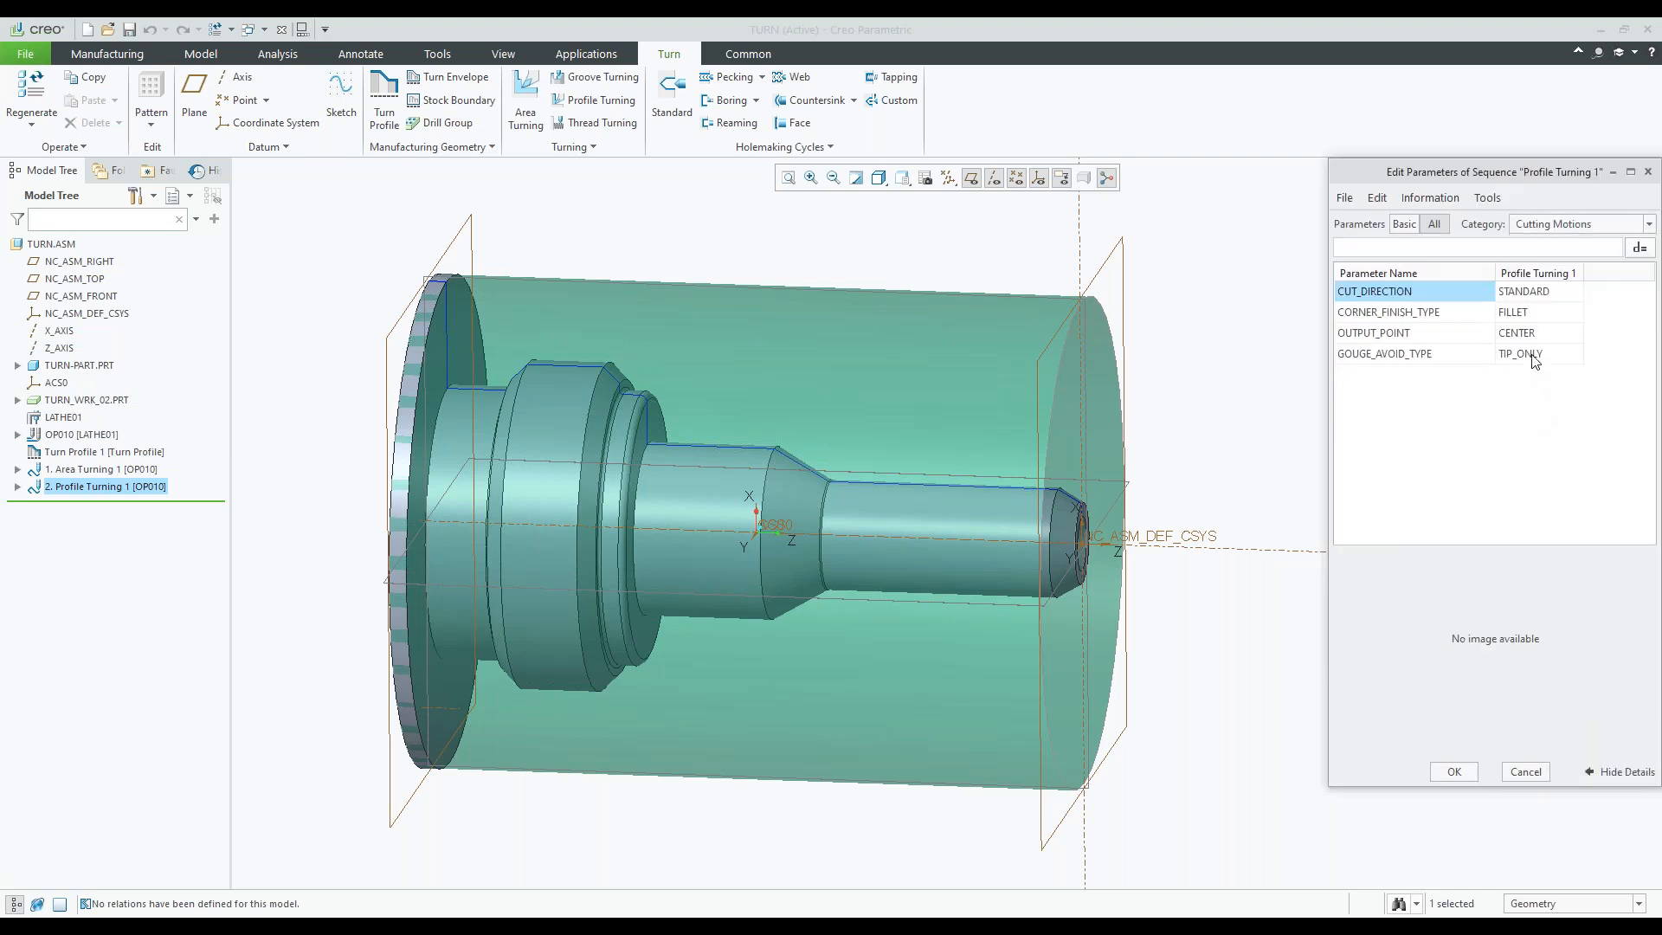
pyautogui.click(1533, 355)
pyautogui.click(1574, 355)
pyautogui.click(1550, 386)
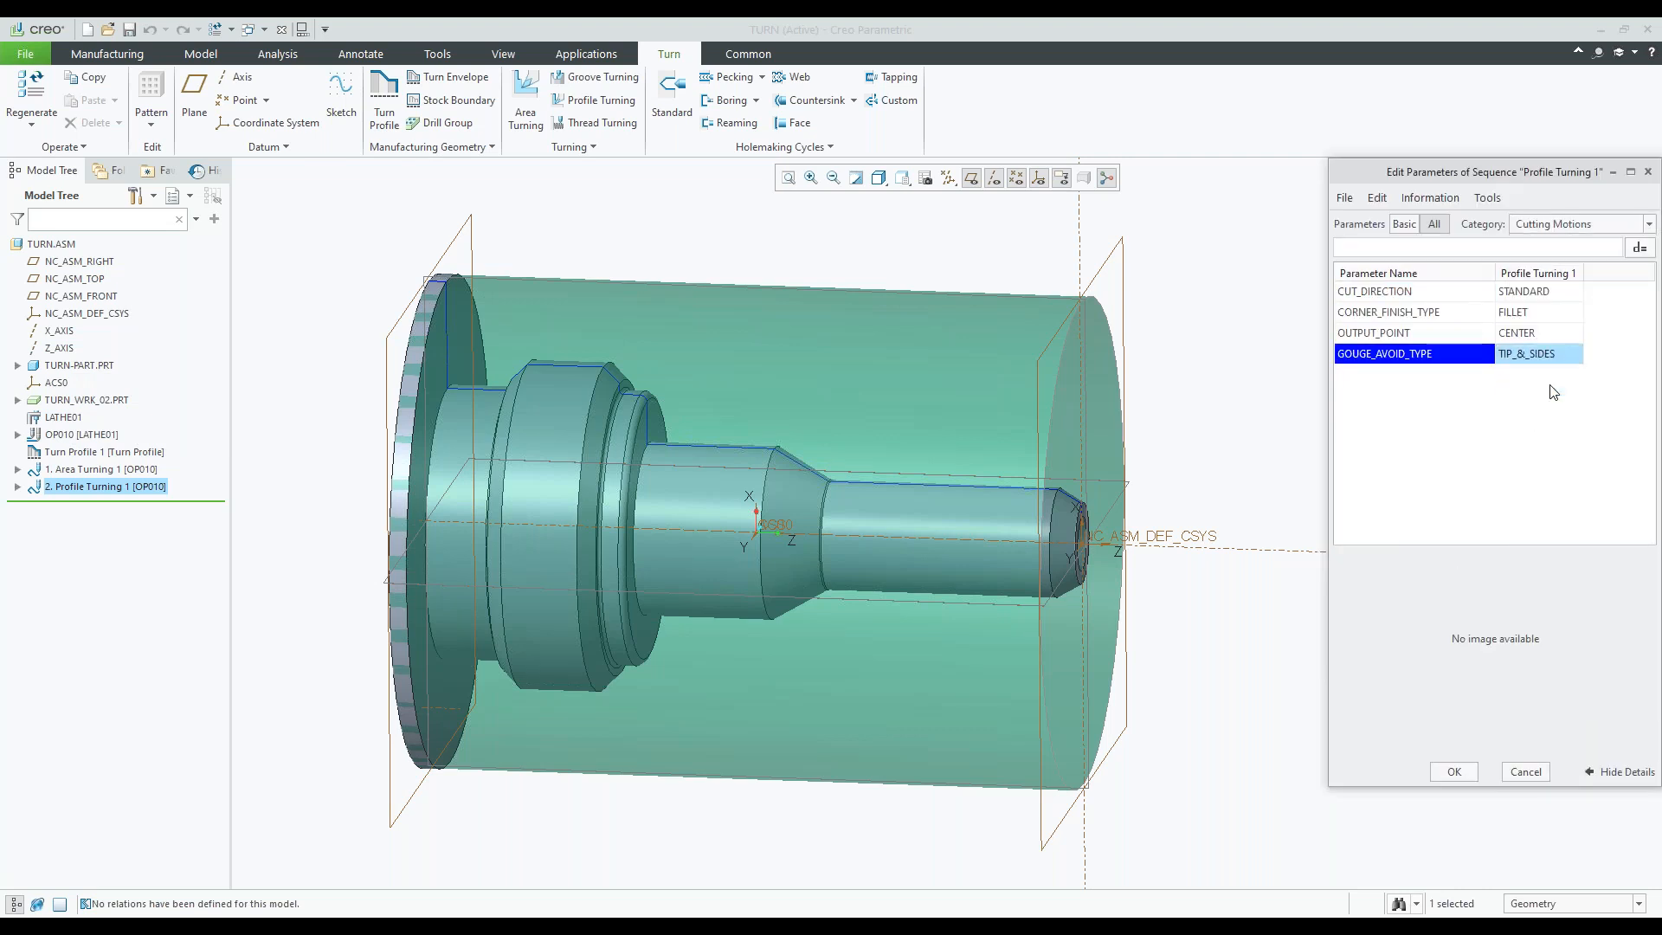
pyautogui.click(1455, 771)
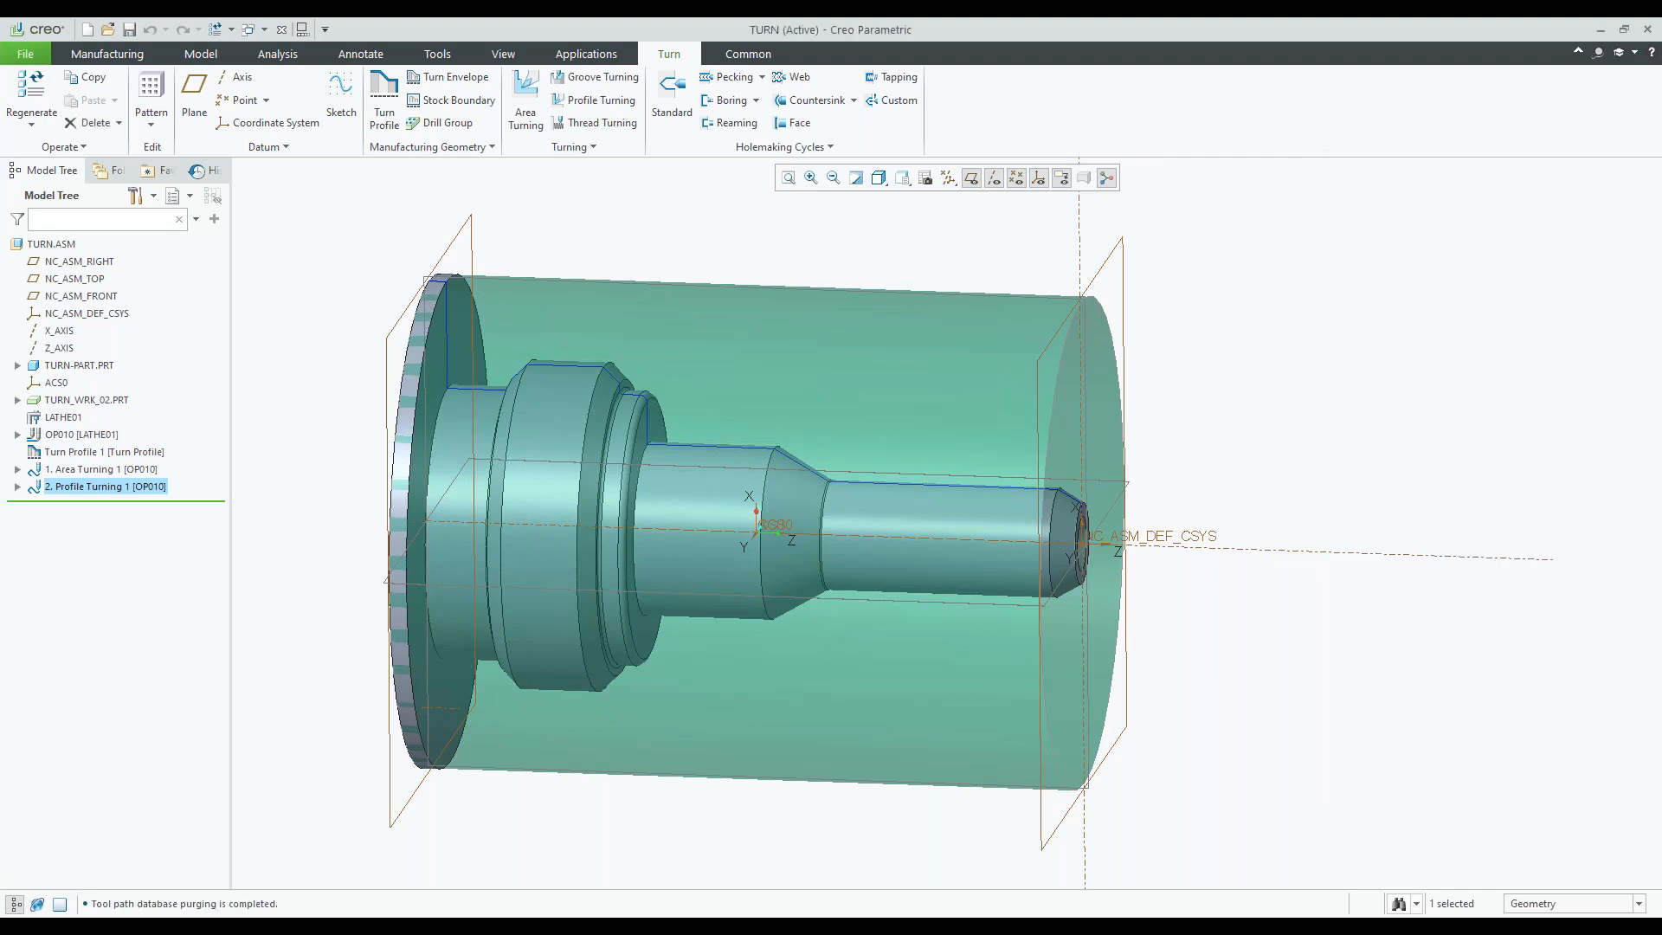
# - Play the tool path of Profile Turning 1, examine it around the large collar's rear chamfer, and close the playback
pyautogui.rightClick(97, 486)
pyautogui.click(108, 454)
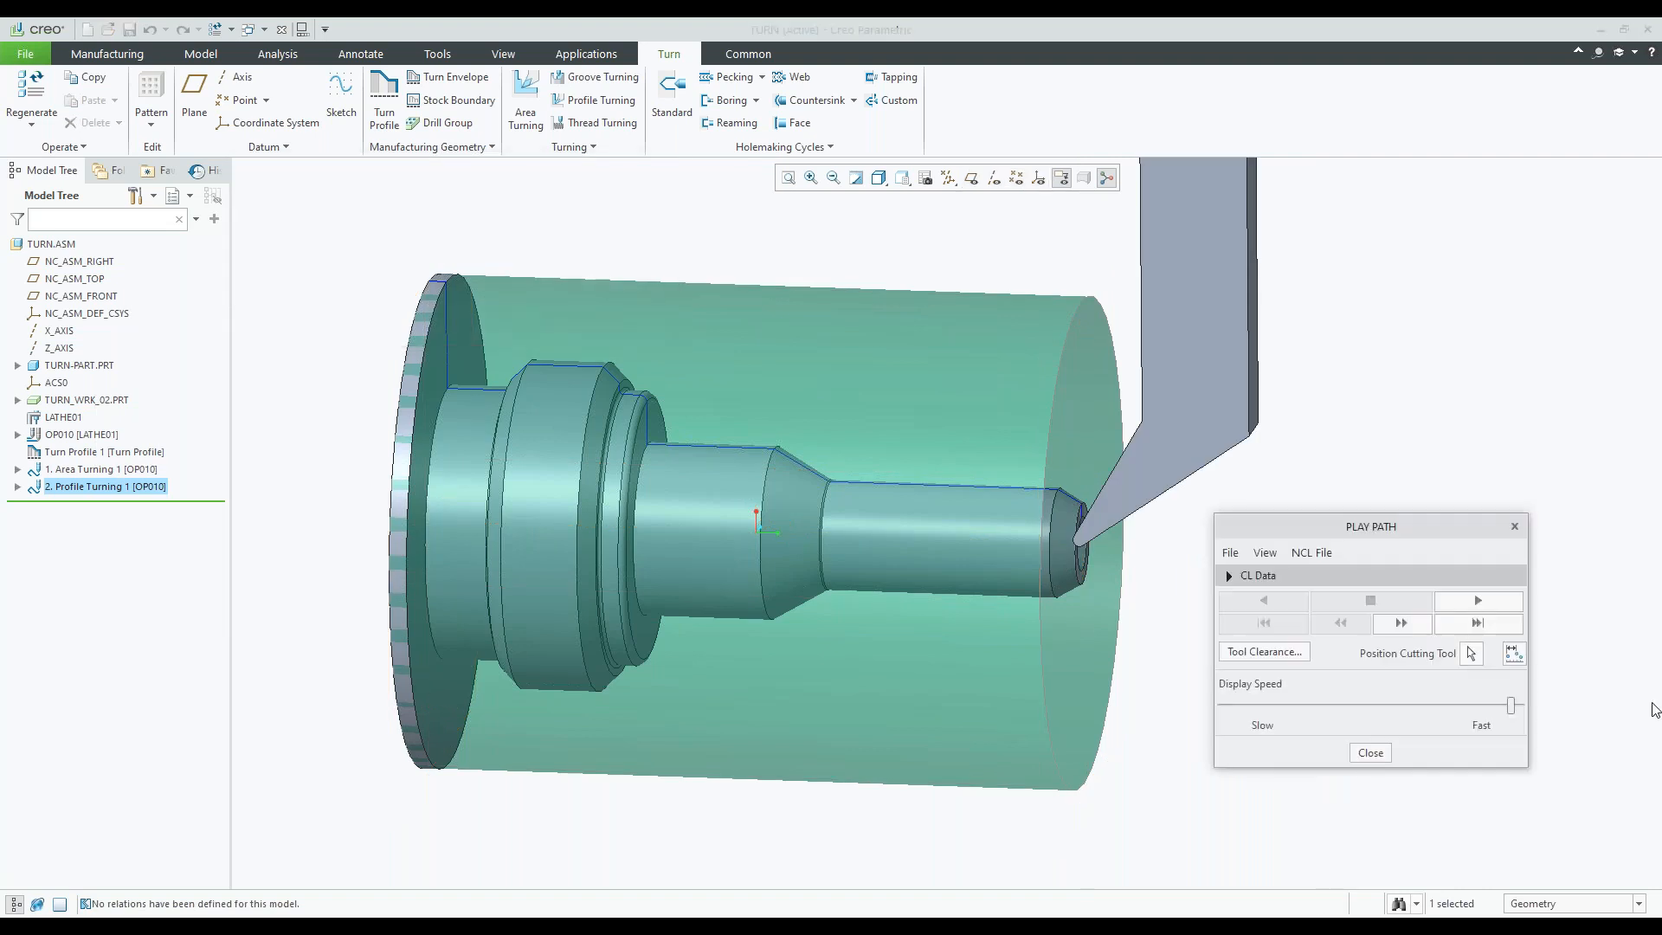
pyautogui.click(1479, 605)
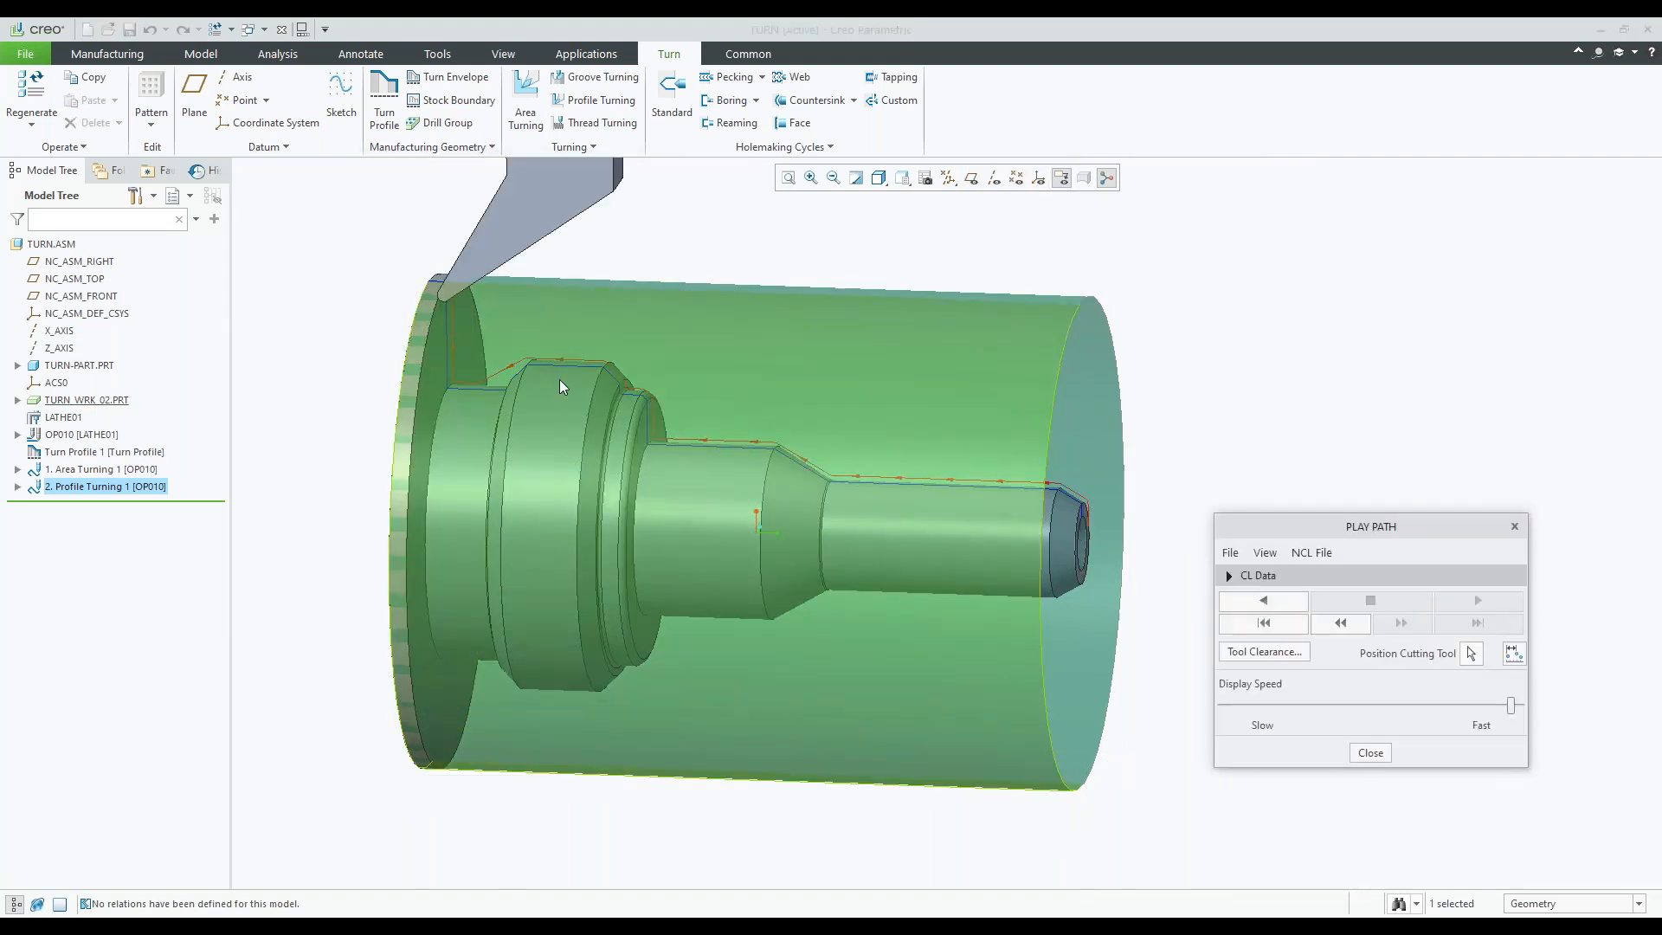
pyautogui.scroll(3, 597, 359)
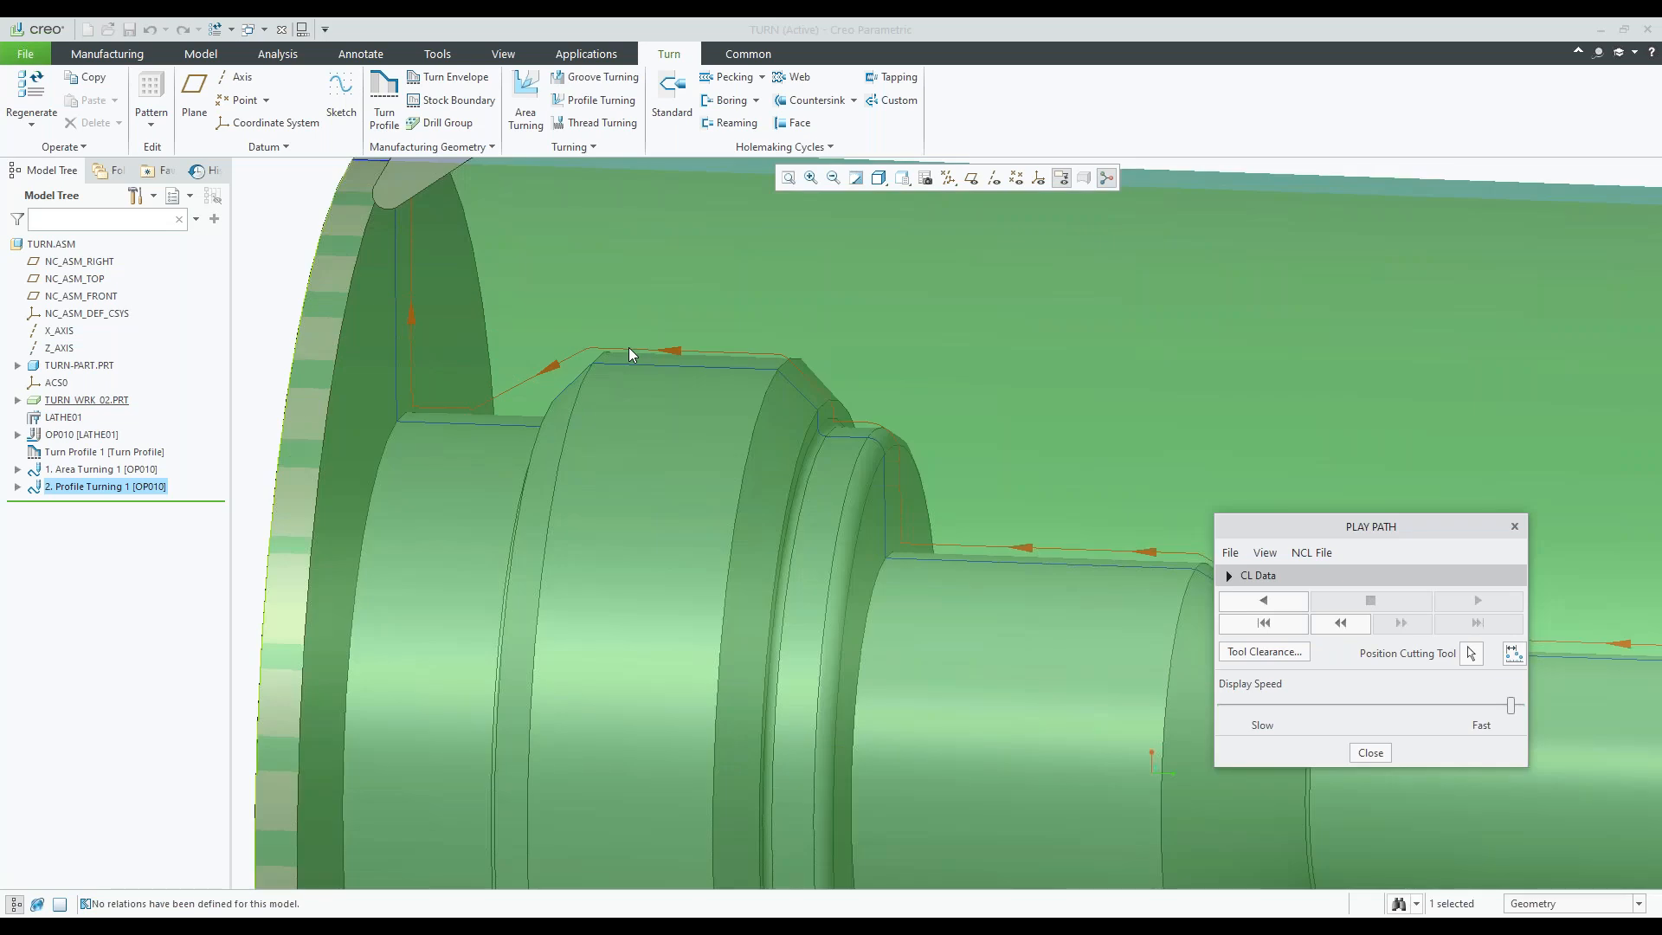
pyautogui.scroll(-1, 569, 370)
pyautogui.moveTo(569, 371)
pyautogui.mouseDown(button='middle')
pyautogui.moveTo(480, 252)
pyautogui.moveTo(450, 260)
pyautogui.mouseUp(button='middle')
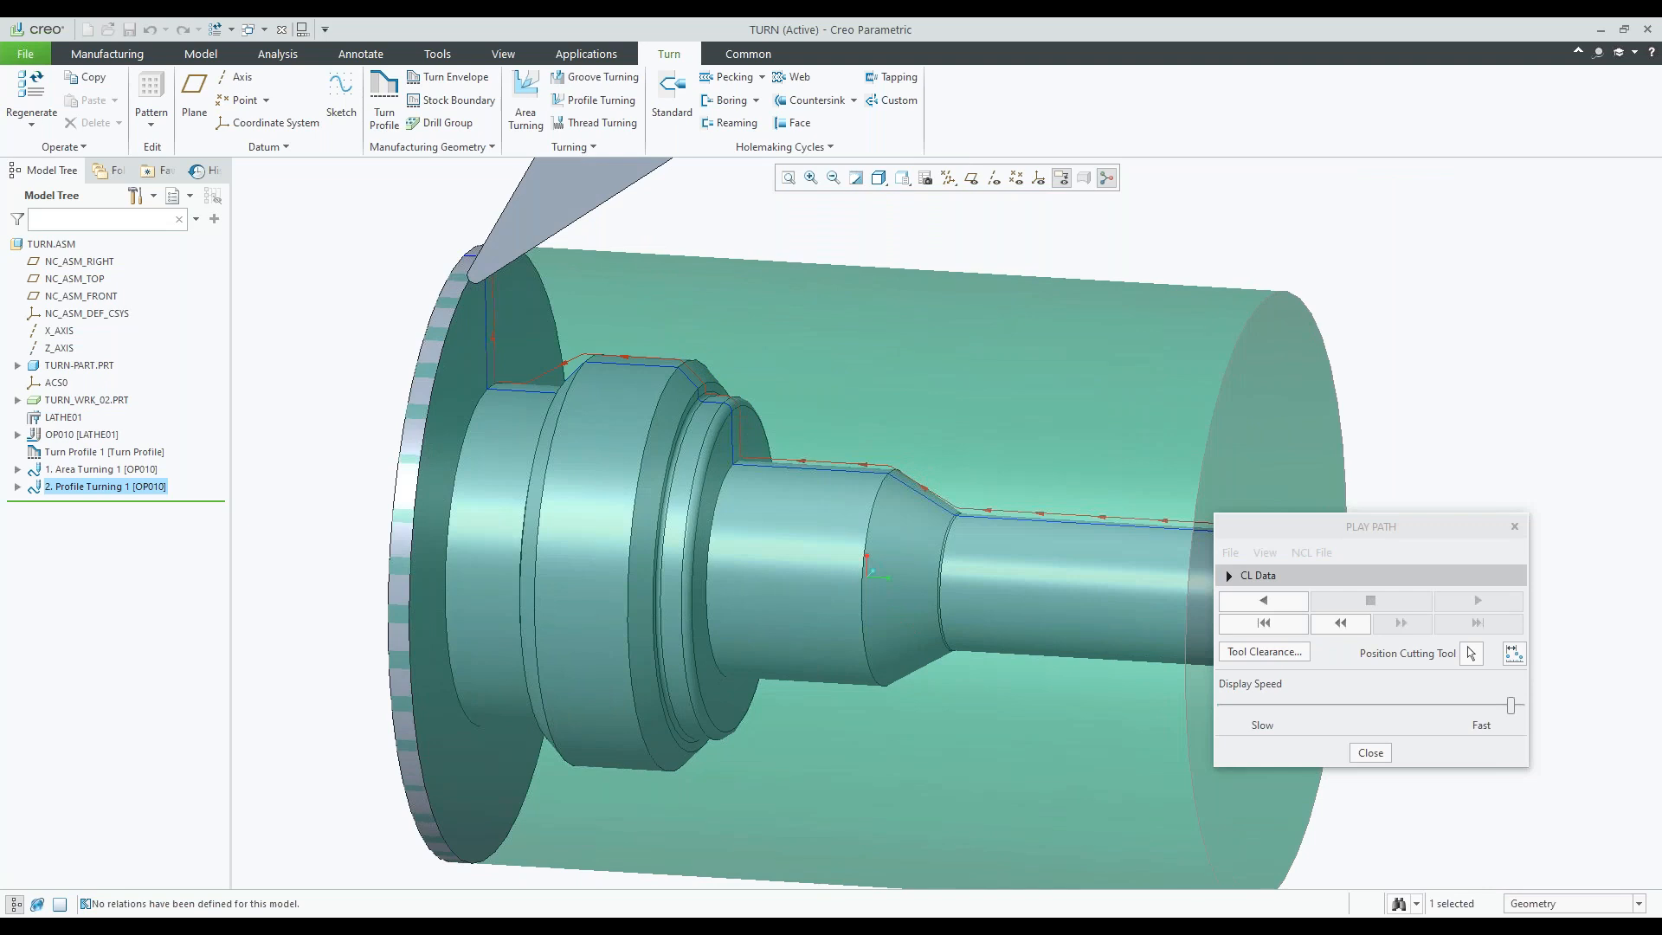
pyautogui.keyDown('shift'); pyautogui.moveTo(866, 576); pyautogui.dragTo(761, 537, button='middle'); pyautogui.keyUp('shift')
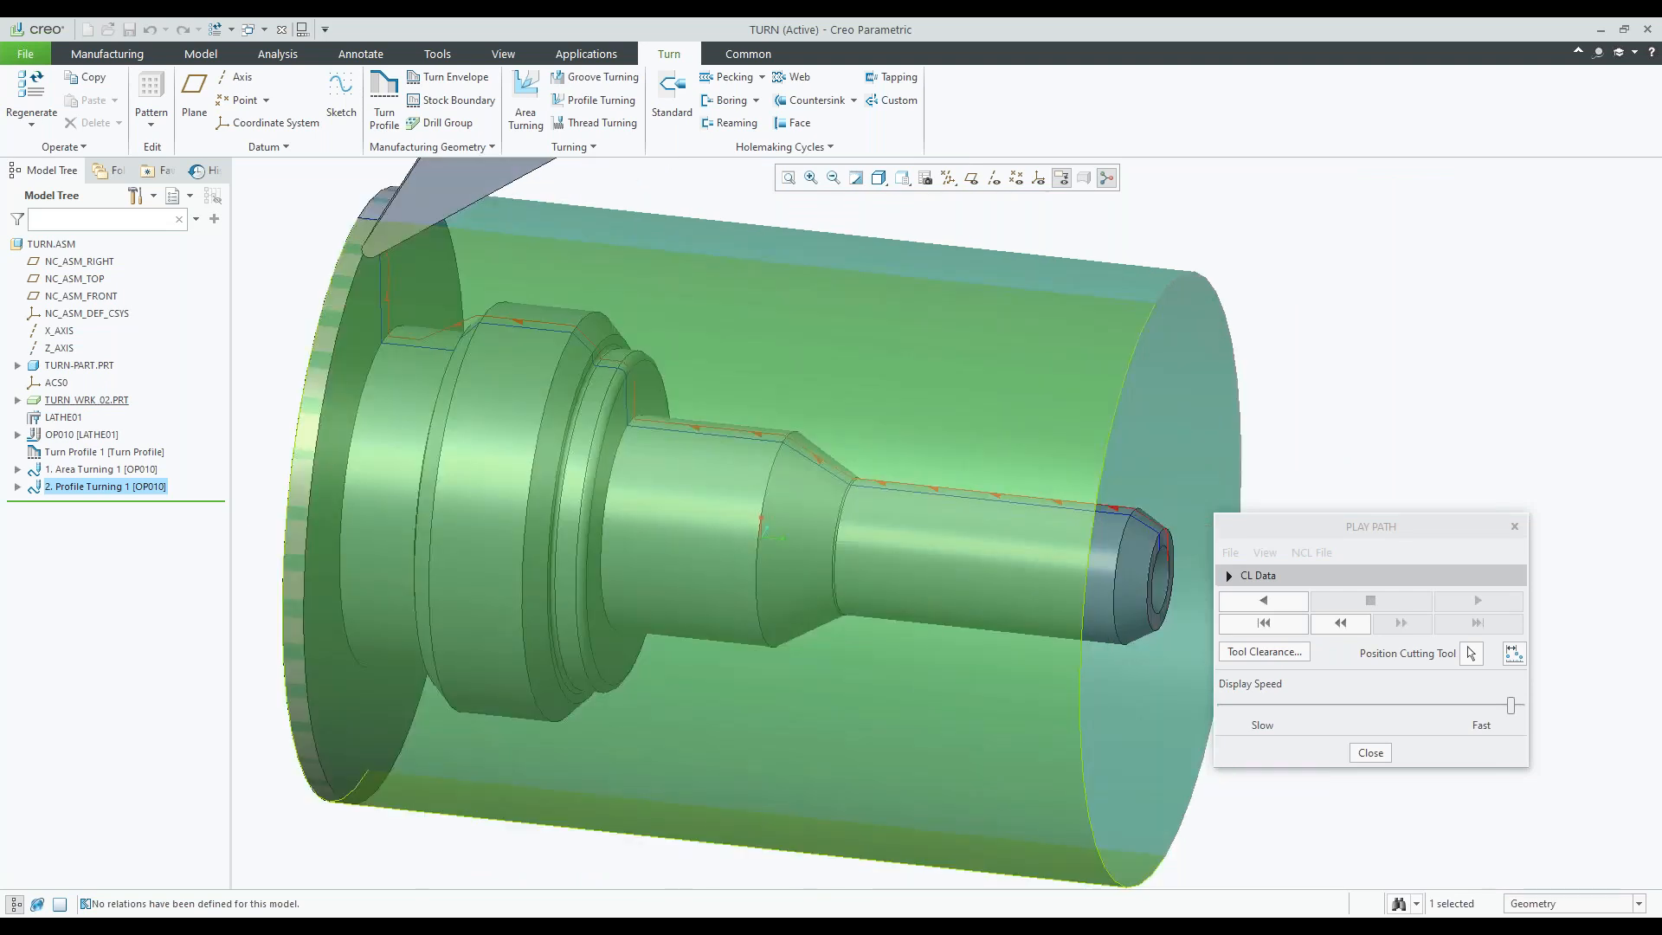
pyautogui.click(1374, 754)
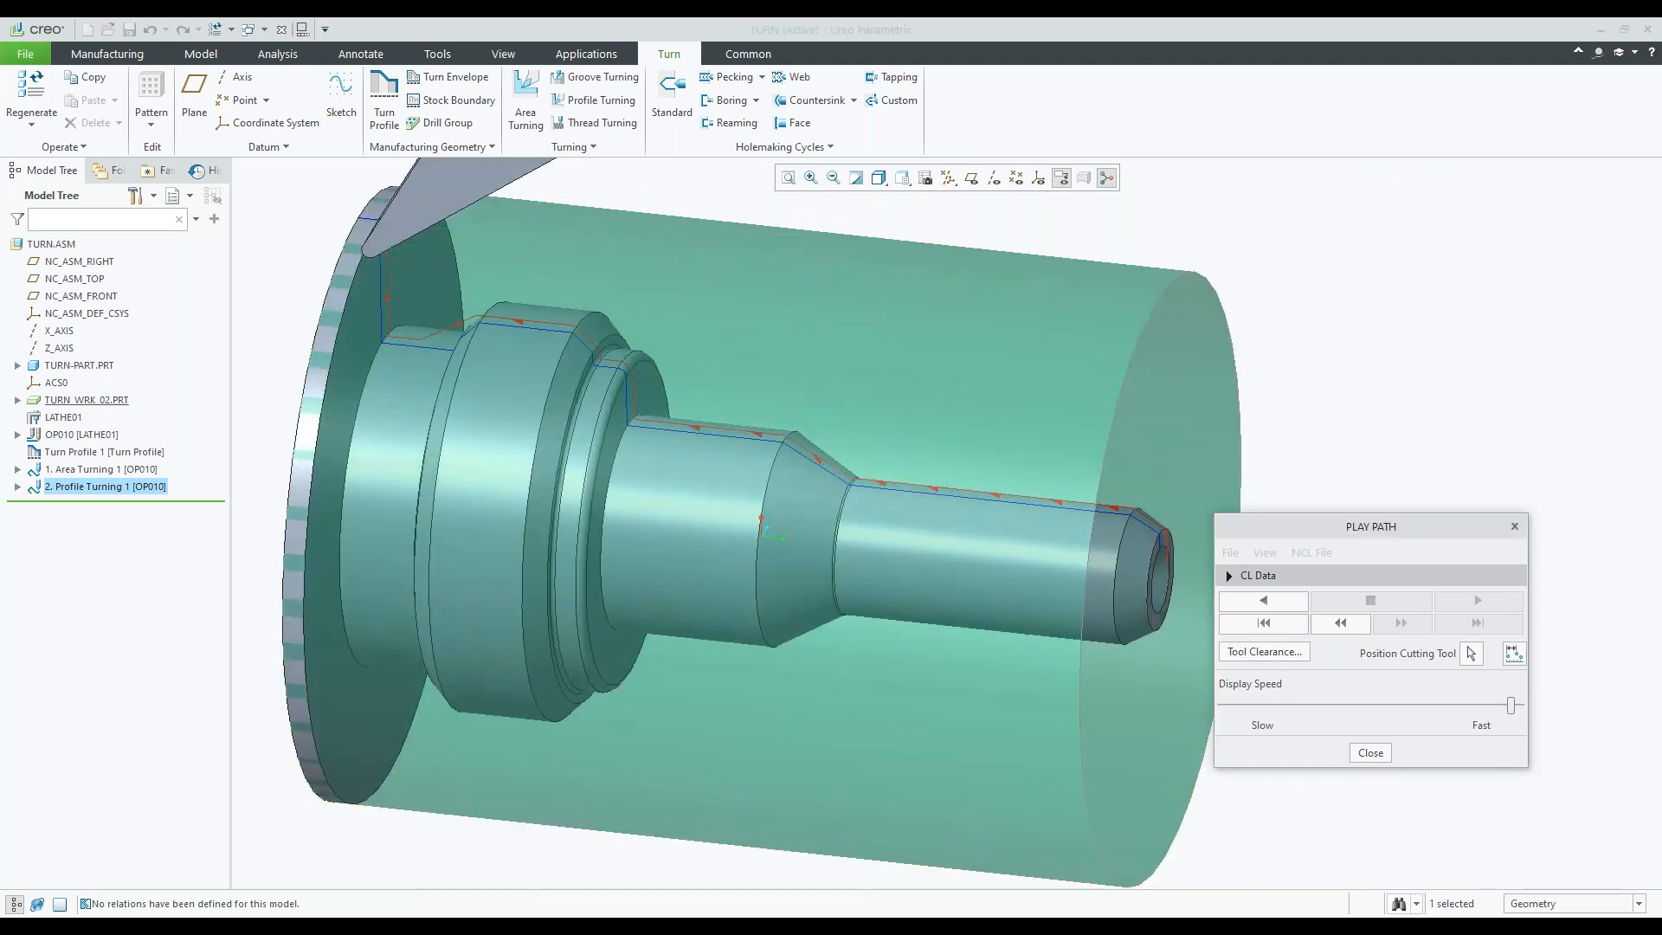
pyautogui.click(1370, 752)
pyautogui.scroll(-2, 1011, 515)
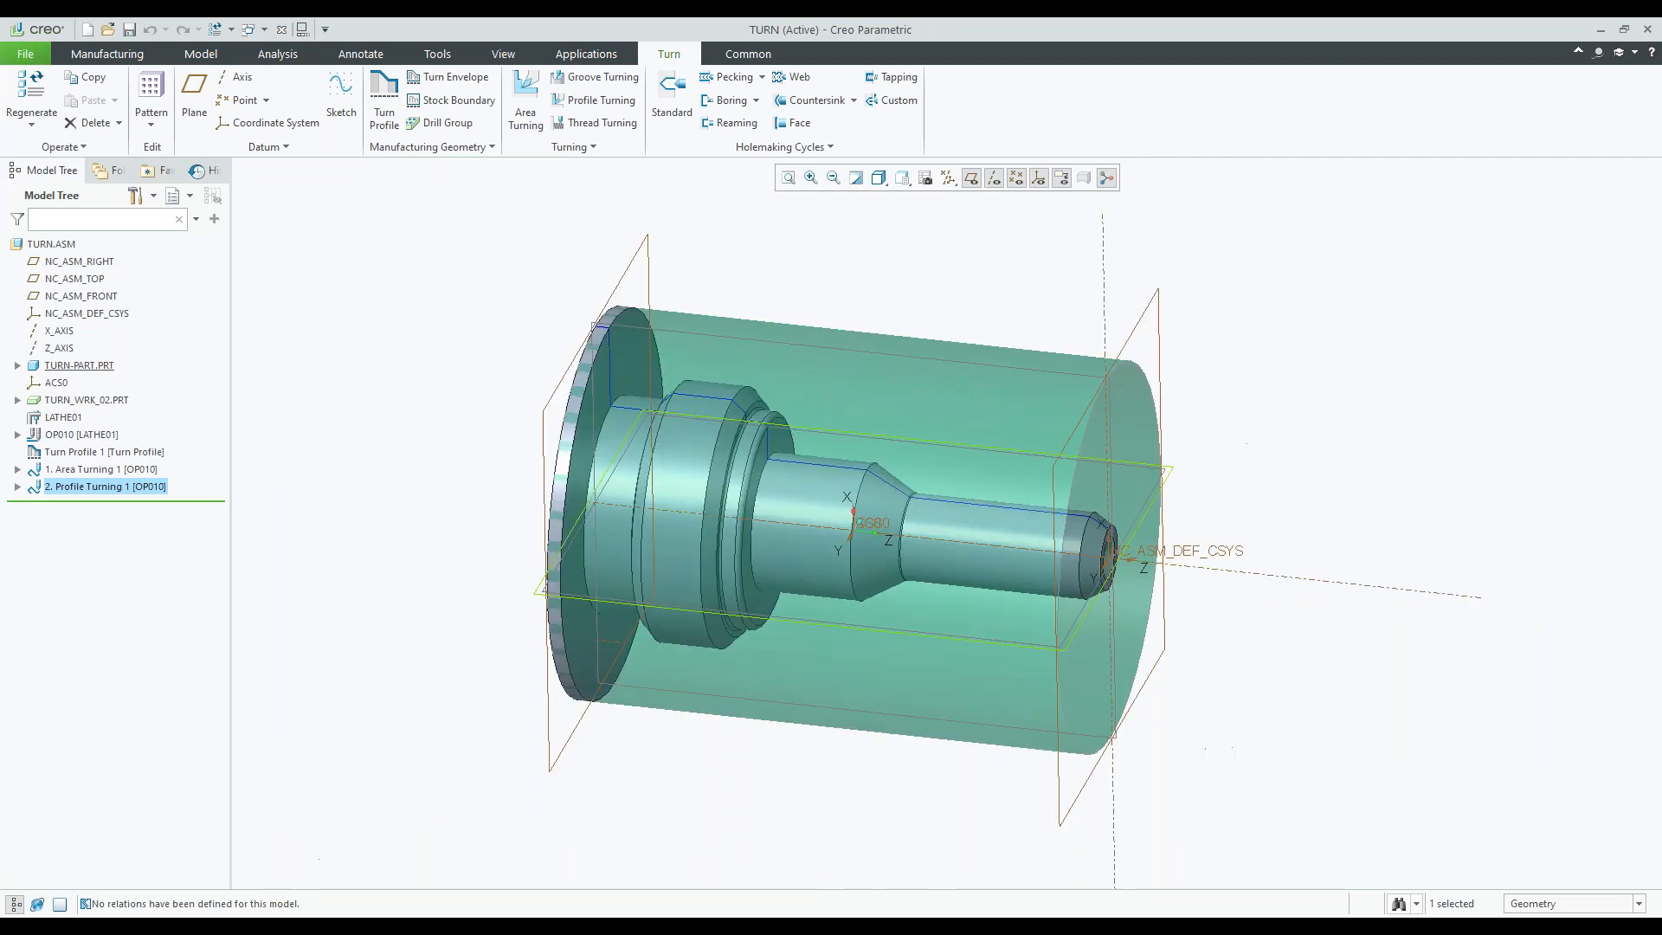
# - Review the full parameter list of Profile Turning 1 and its options for loading and saving parameter files, and close it
pyautogui.click(26, 54)
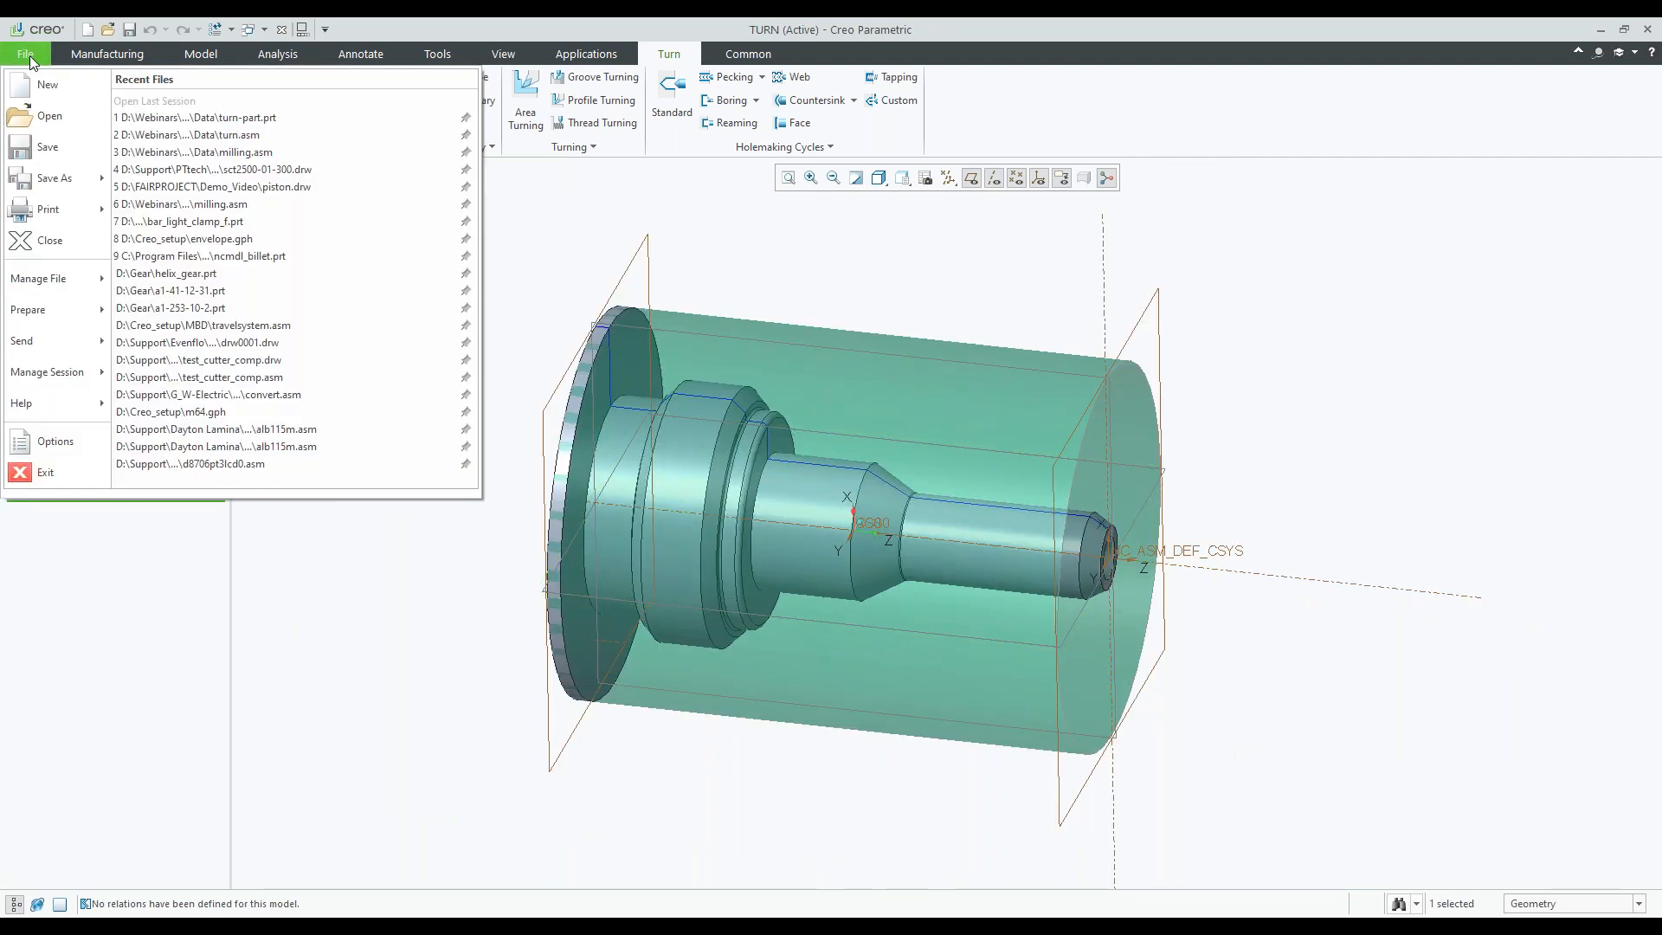
pyautogui.click(746, 244)
pyautogui.rightClick(106, 487)
pyautogui.click(130, 457)
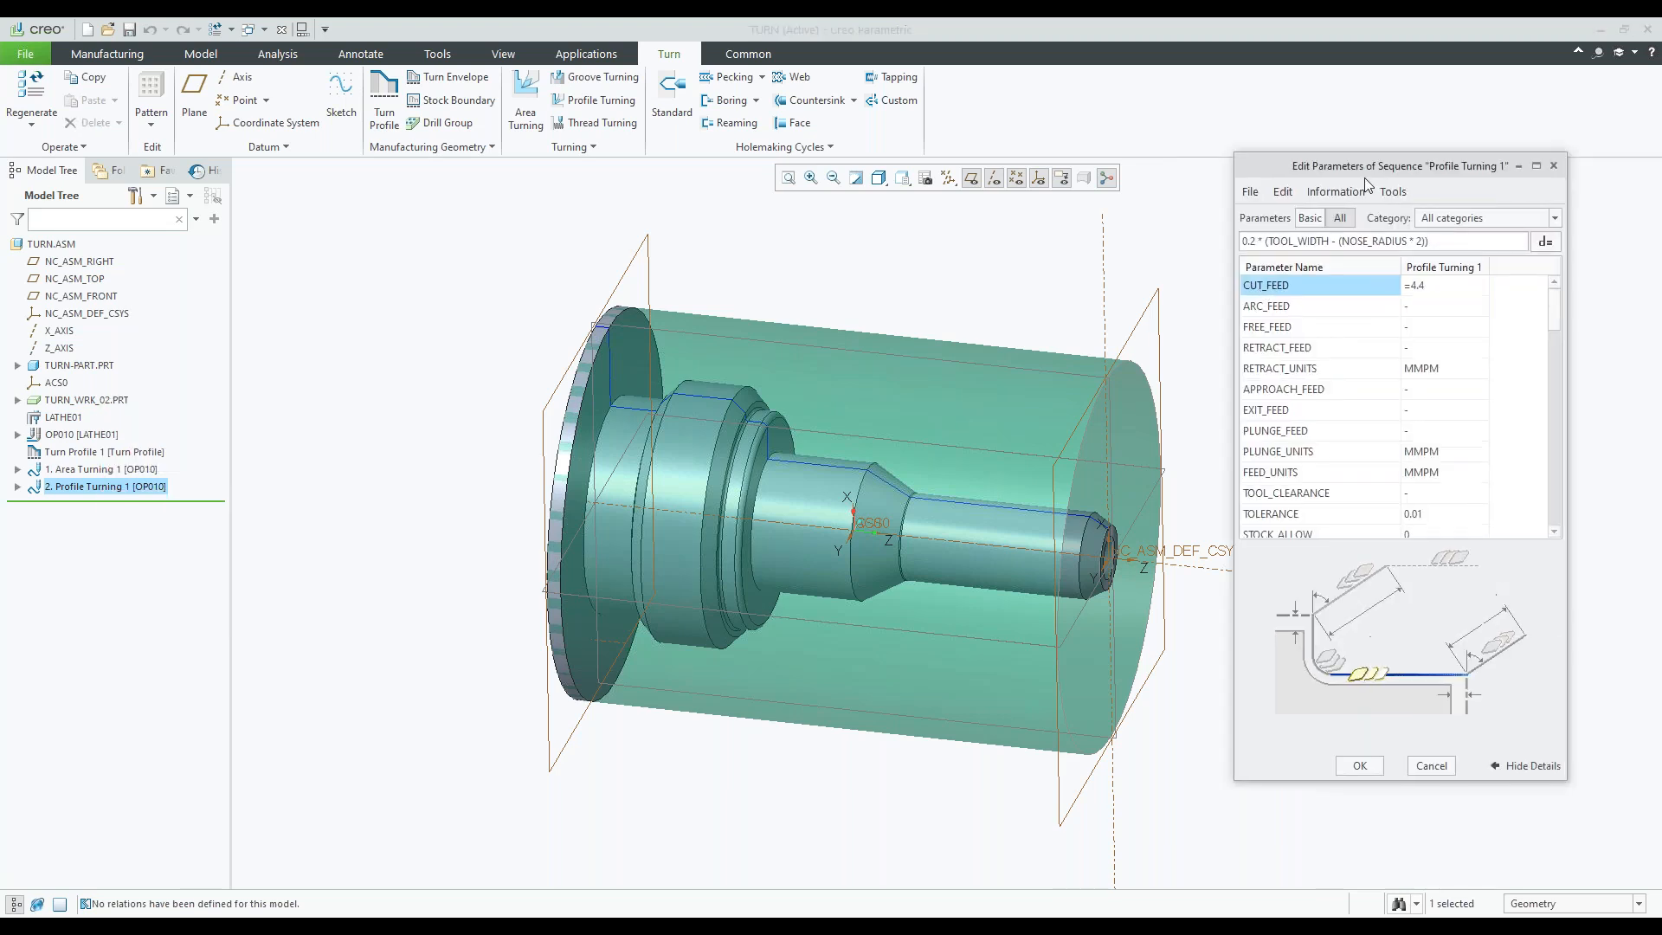
pyautogui.moveTo(1557, 321); pyautogui.dragTo(1546, 515)
pyautogui.click(1250, 191)
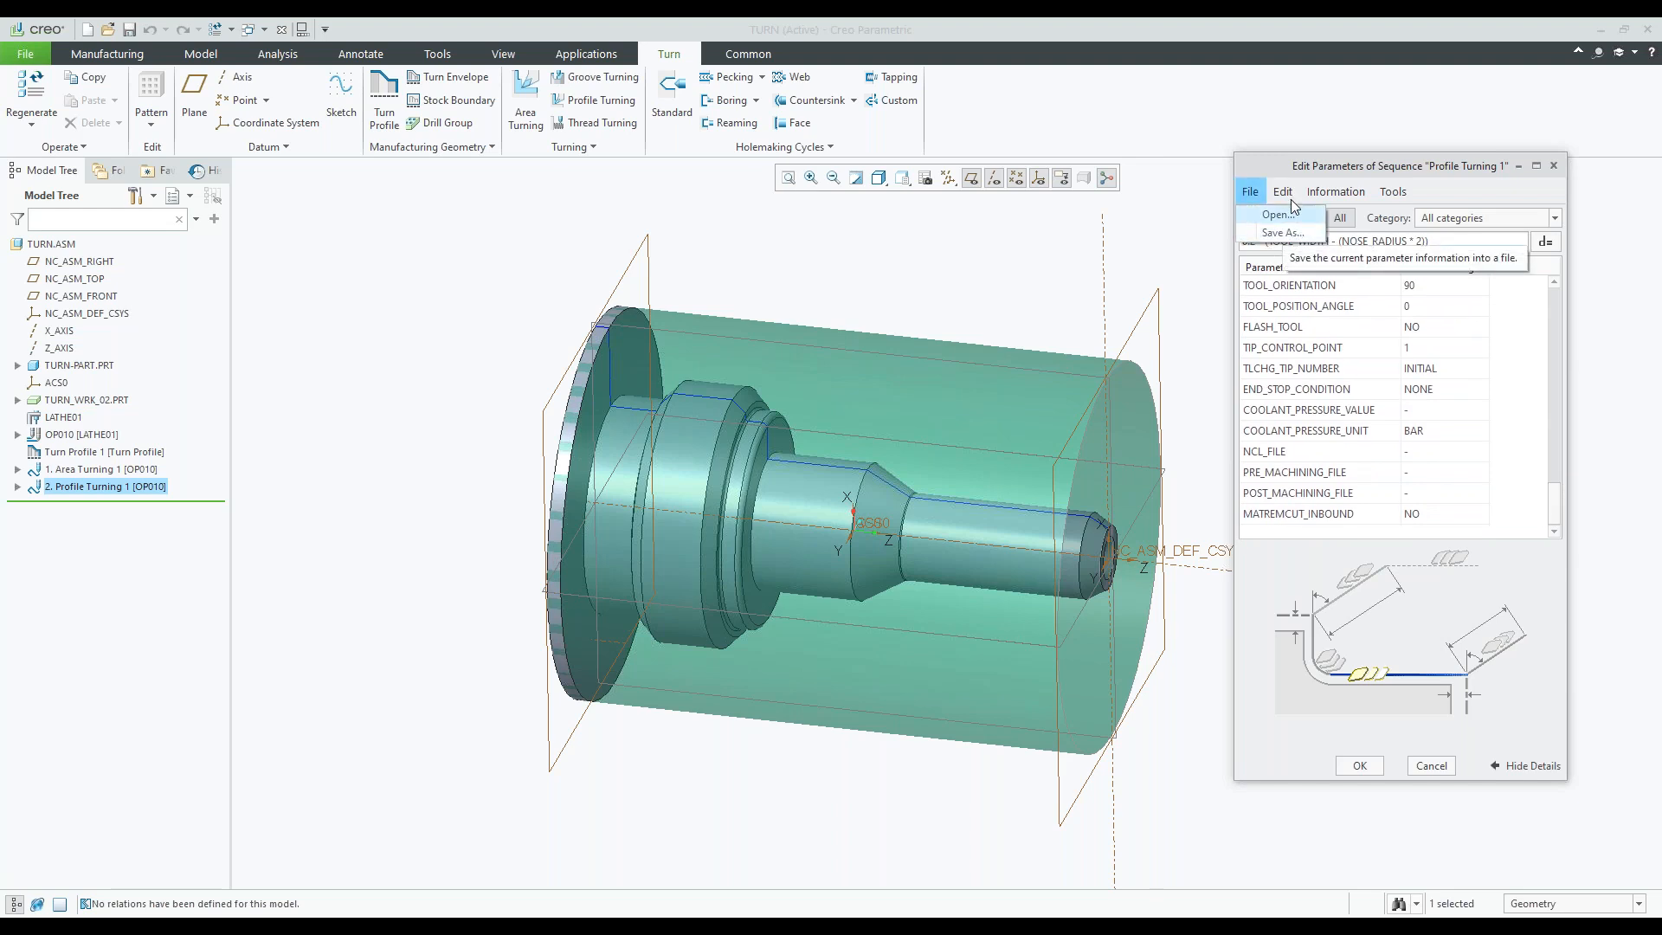
pyautogui.click(1284, 167)
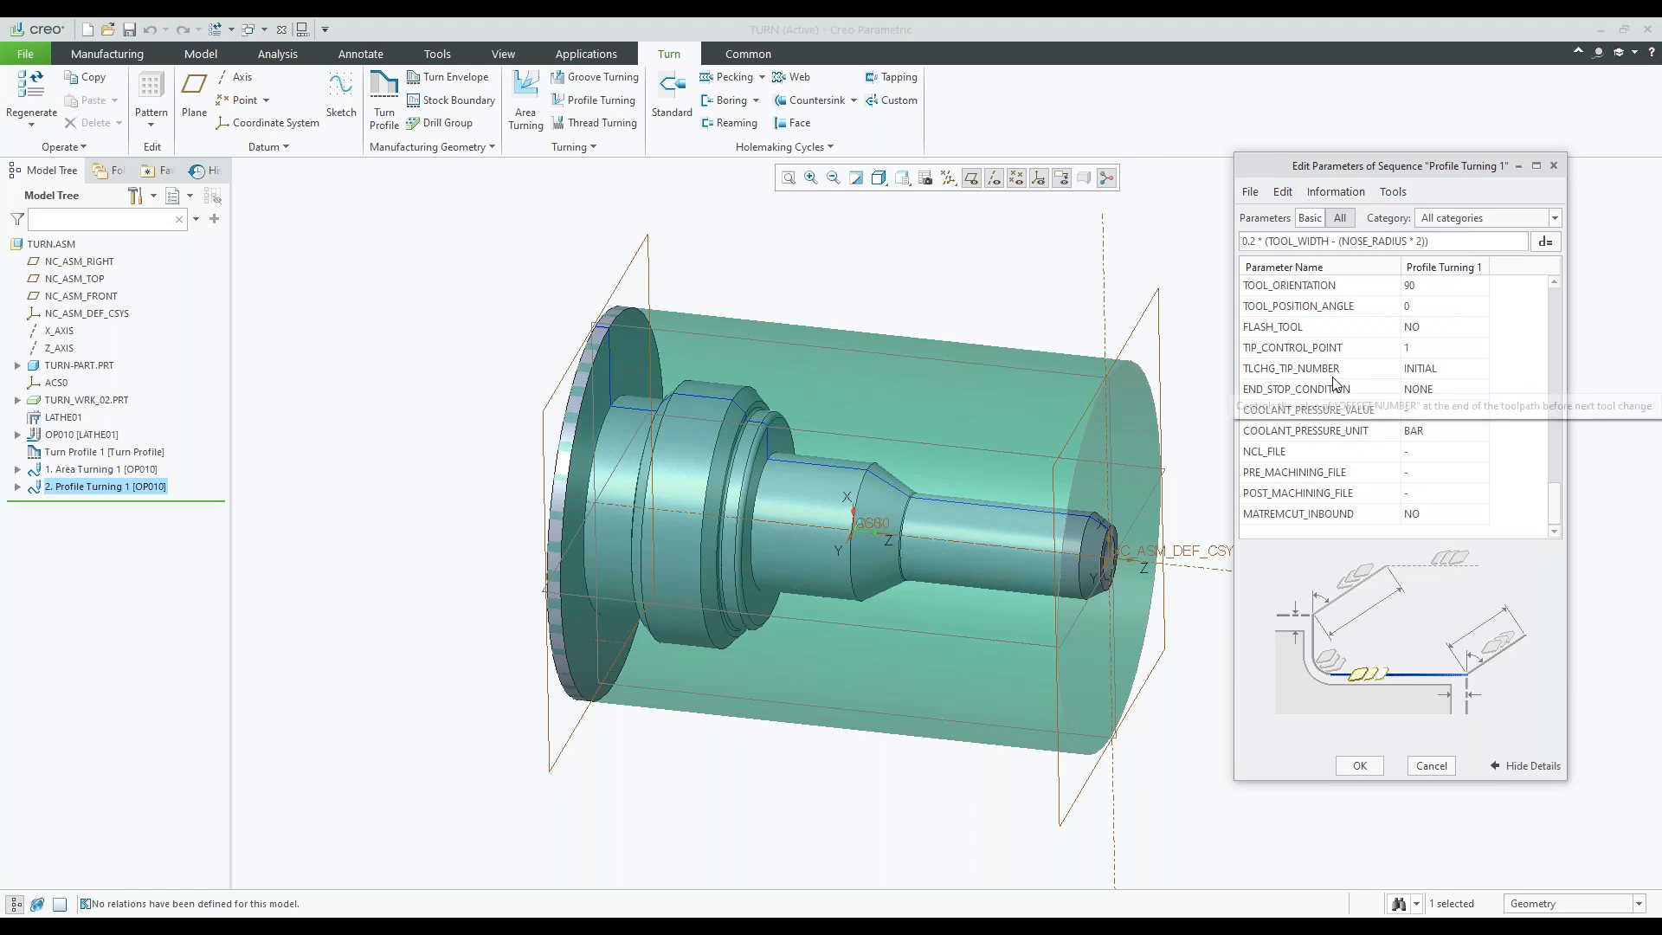
pyautogui.moveTo(1555, 508); pyautogui.dragTo(1529, 306)
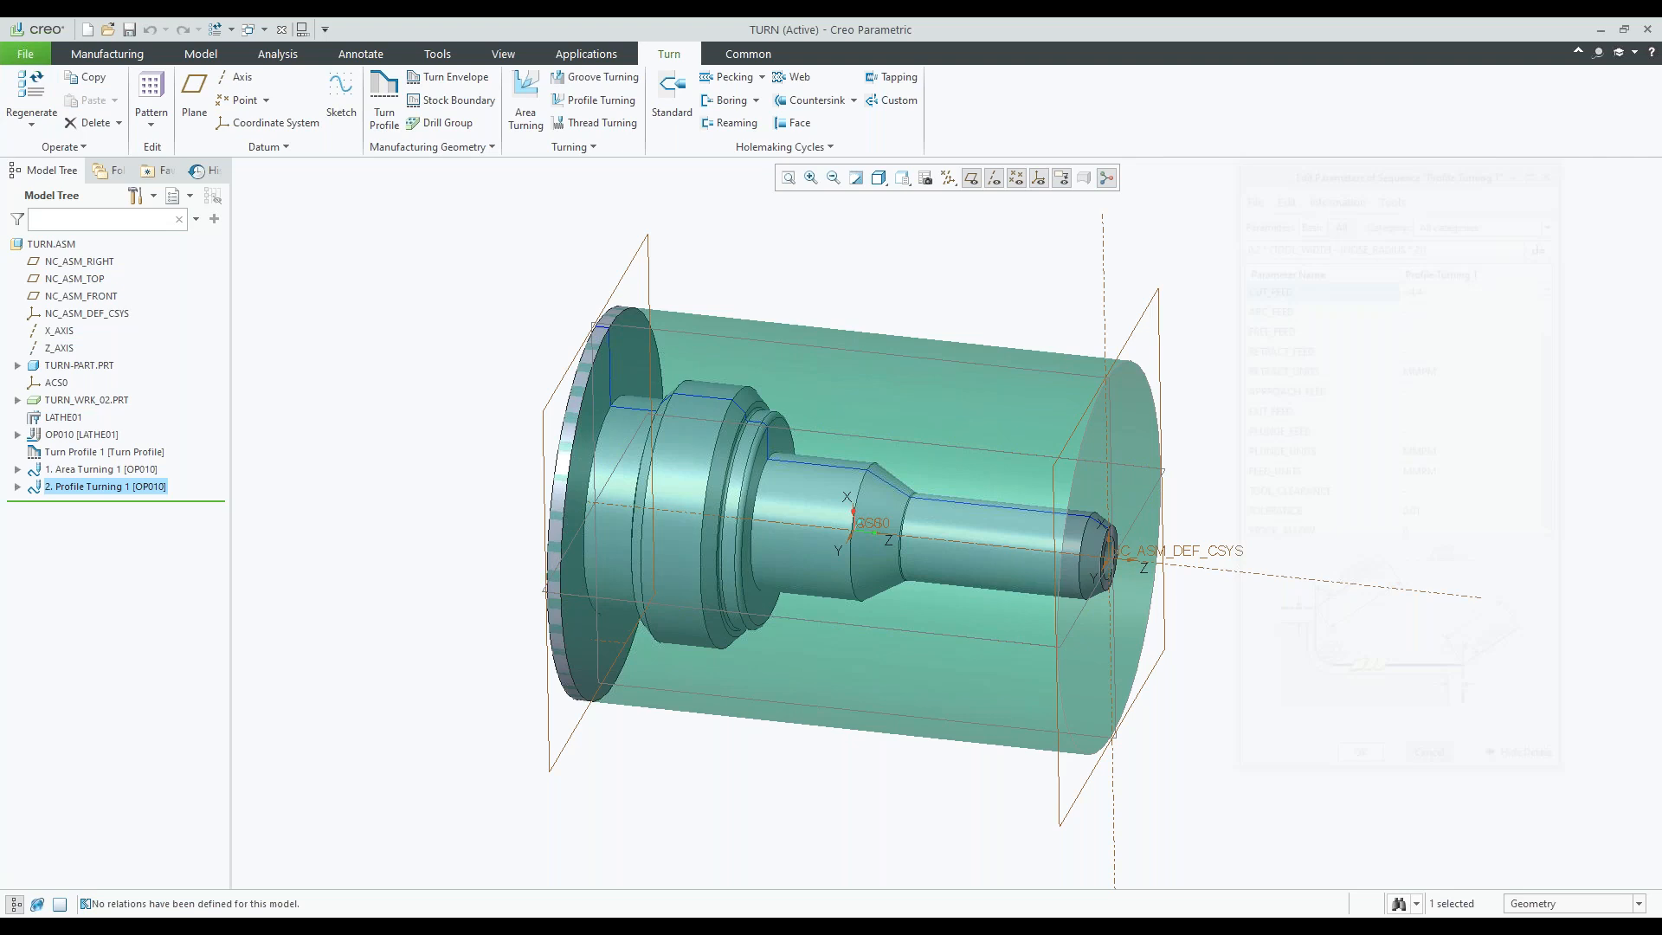
# - Switch to the Creo Parametric Help Center in the browser and search its Milling Parameters page for "scan"
pyautogui.click(25, 54)
pyautogui.moveTo(71, 412)
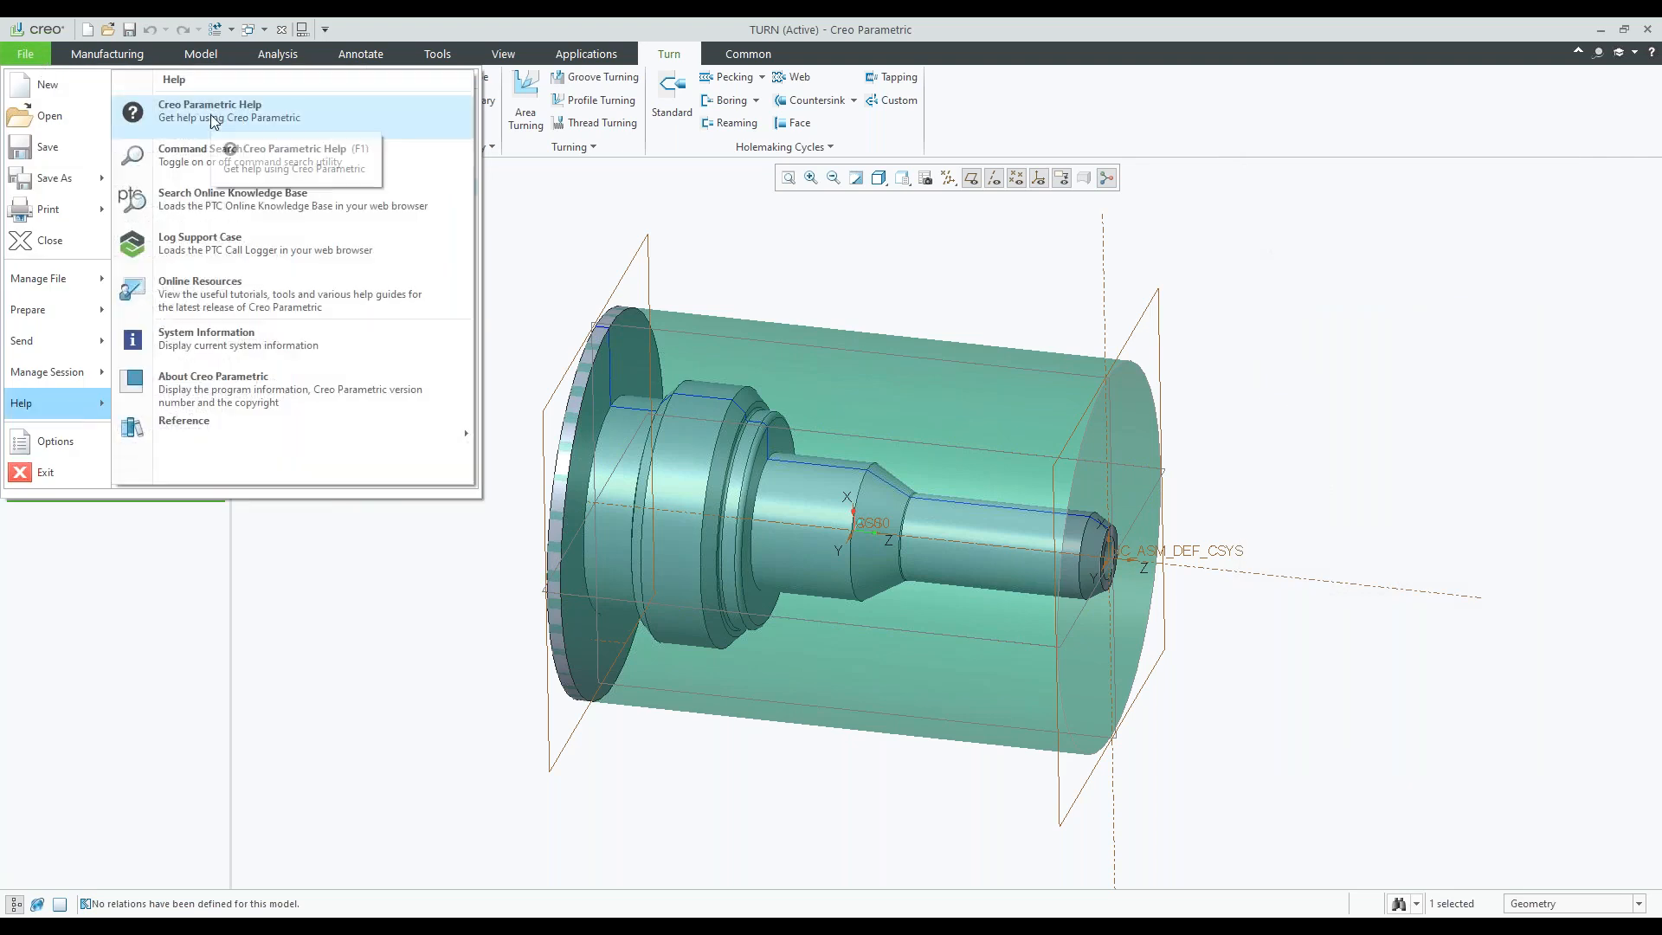
pyautogui.click(562, 844)
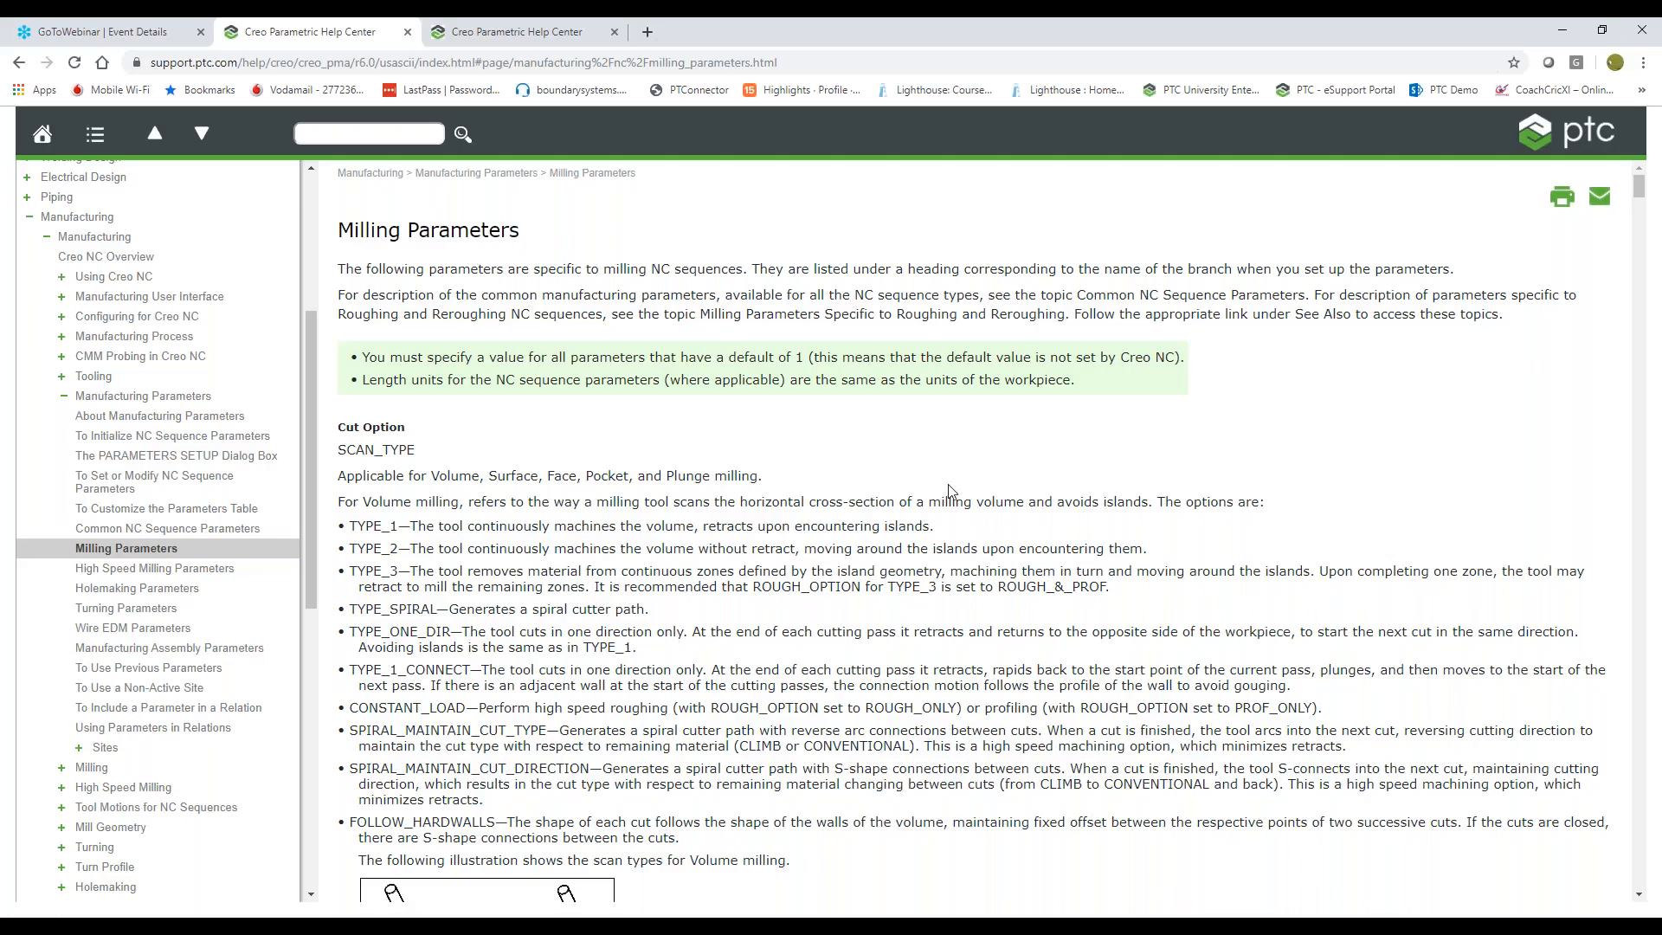
pyautogui.hotkey('ctrl', 'f')
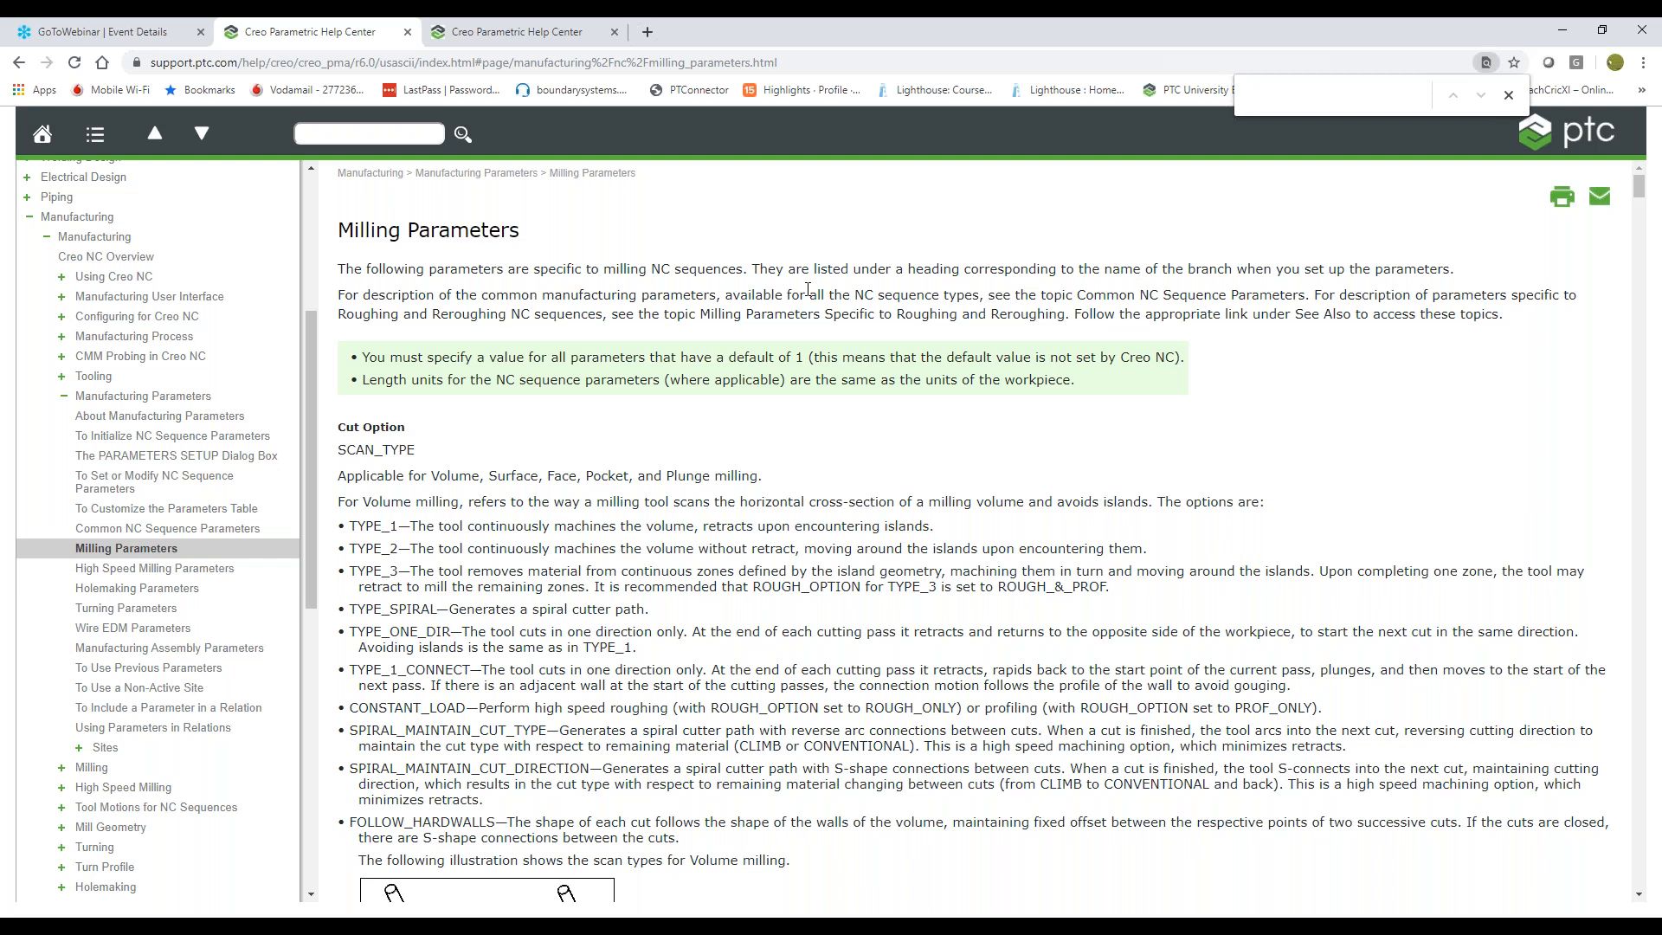
pyautogui.write('s')
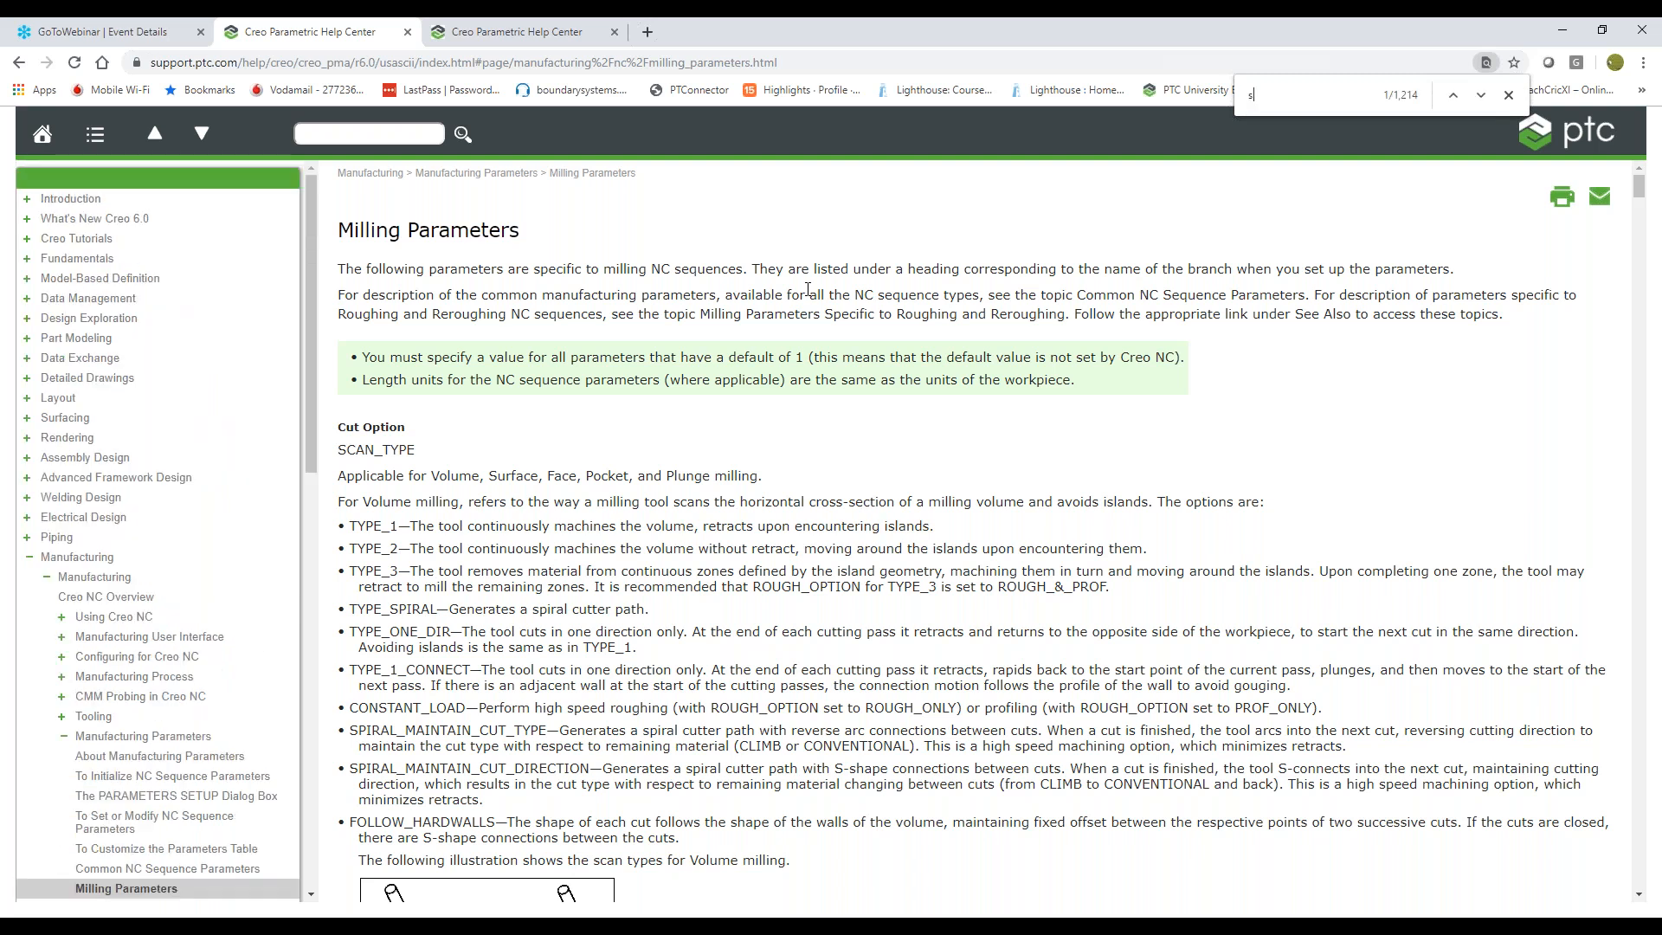
pyautogui.write('c')
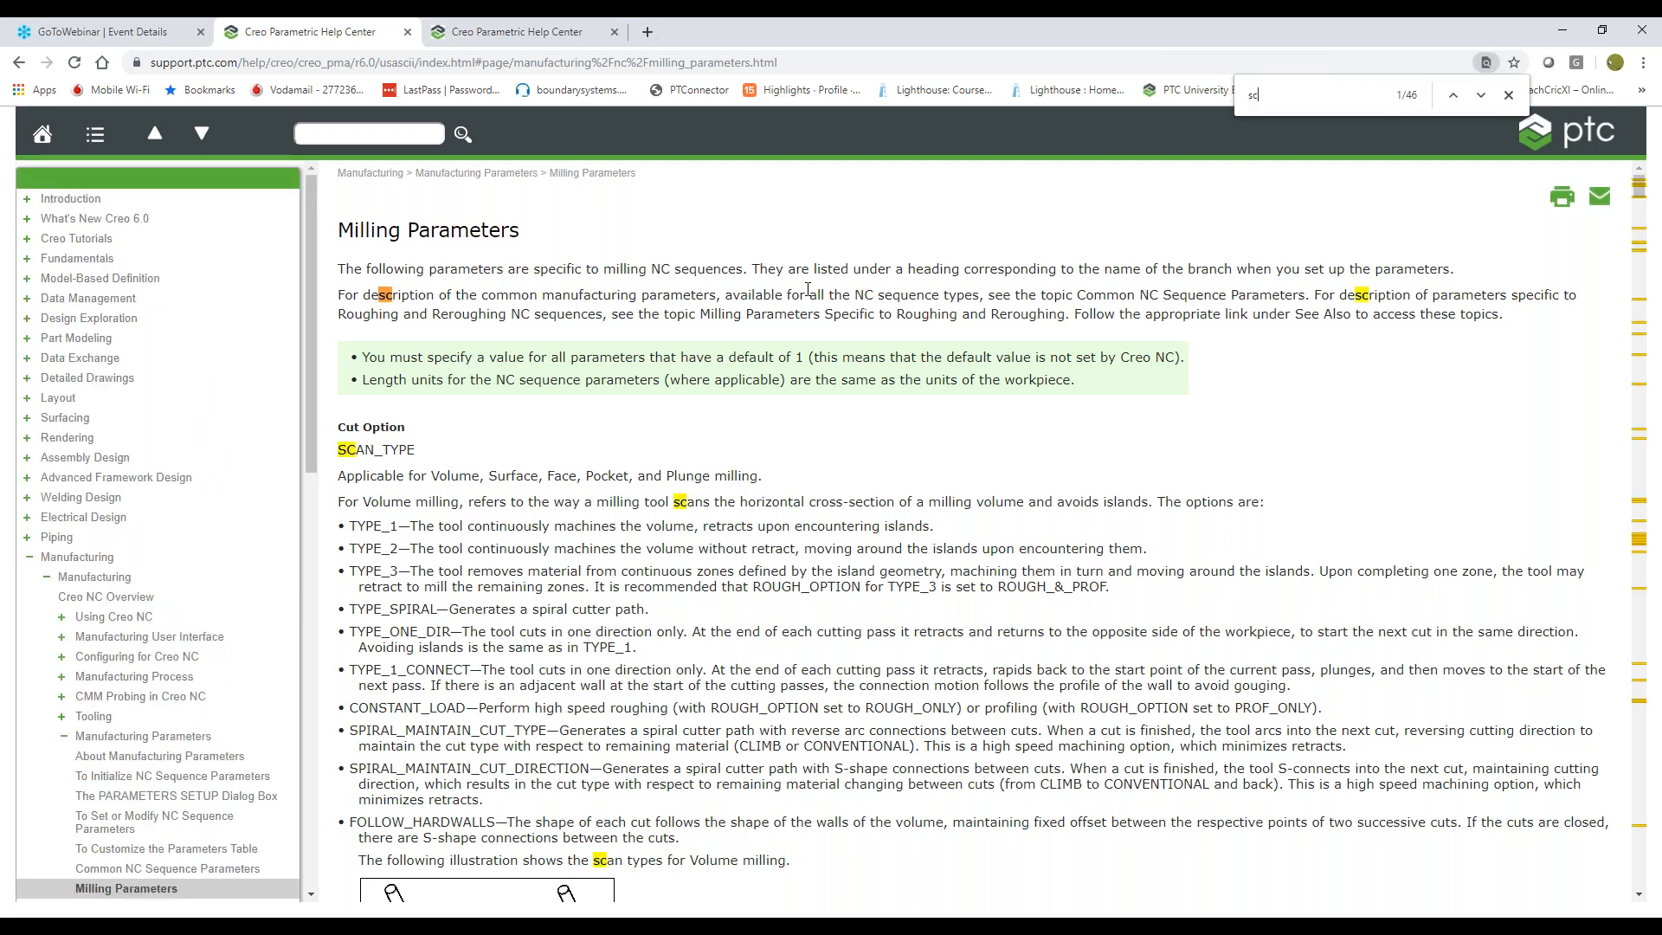
pyautogui.write('an')
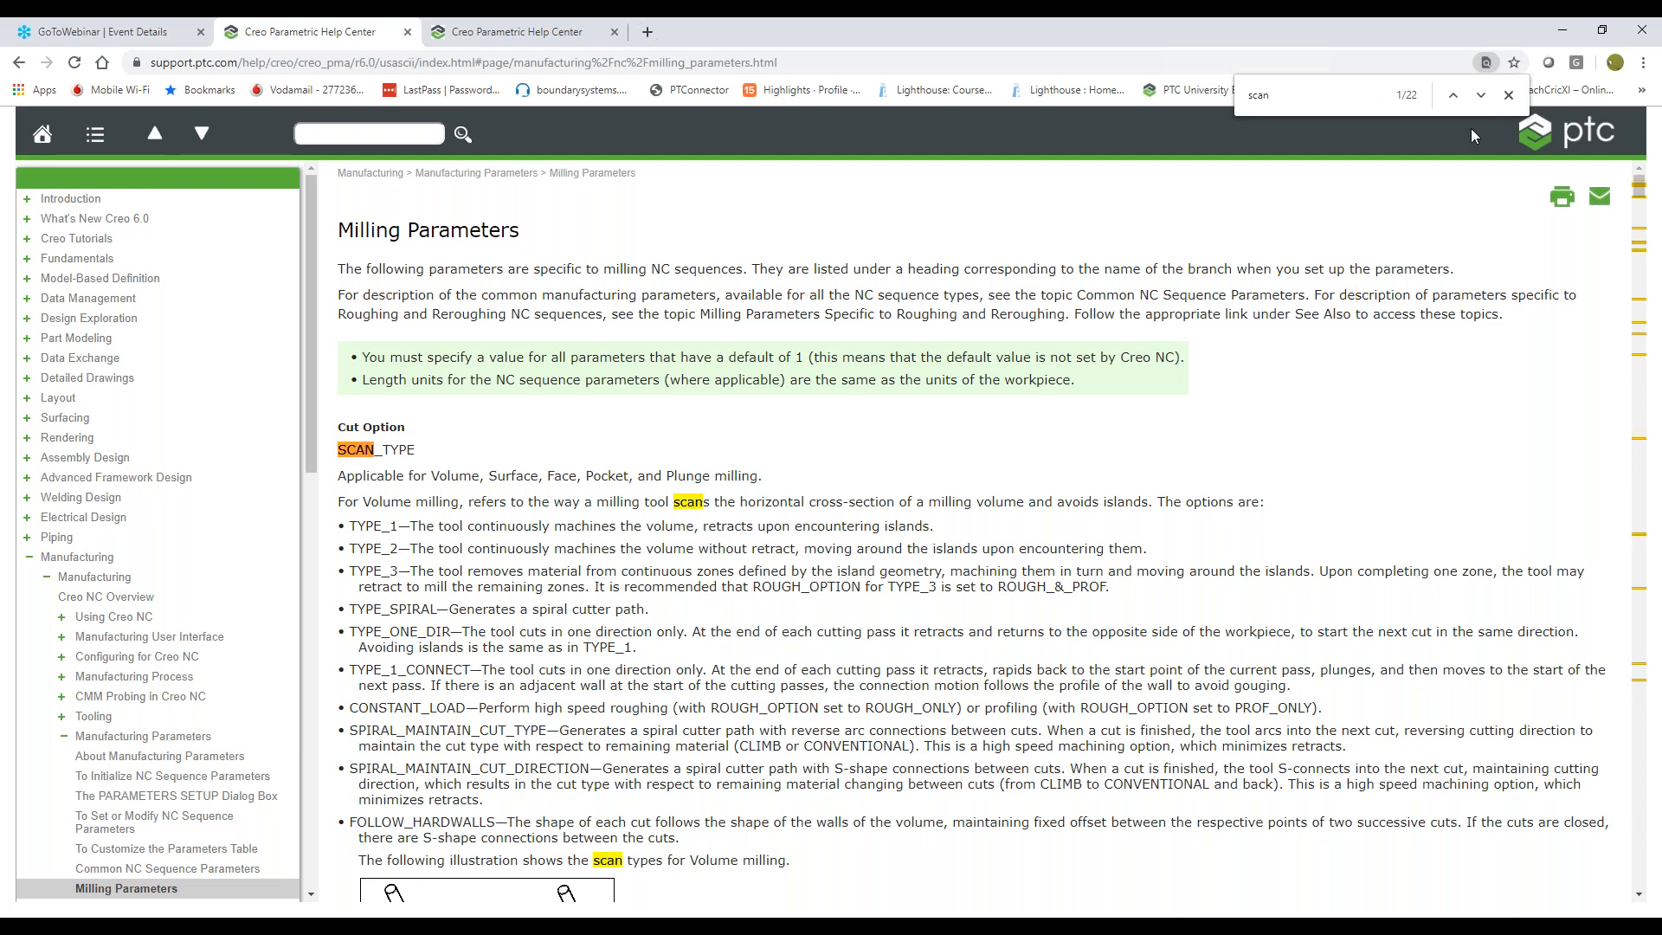
# - Go through the "scan" matches on the Milling Parameters page as far as the CUT_TYPE description
pyautogui.doubleClick(1481, 95)
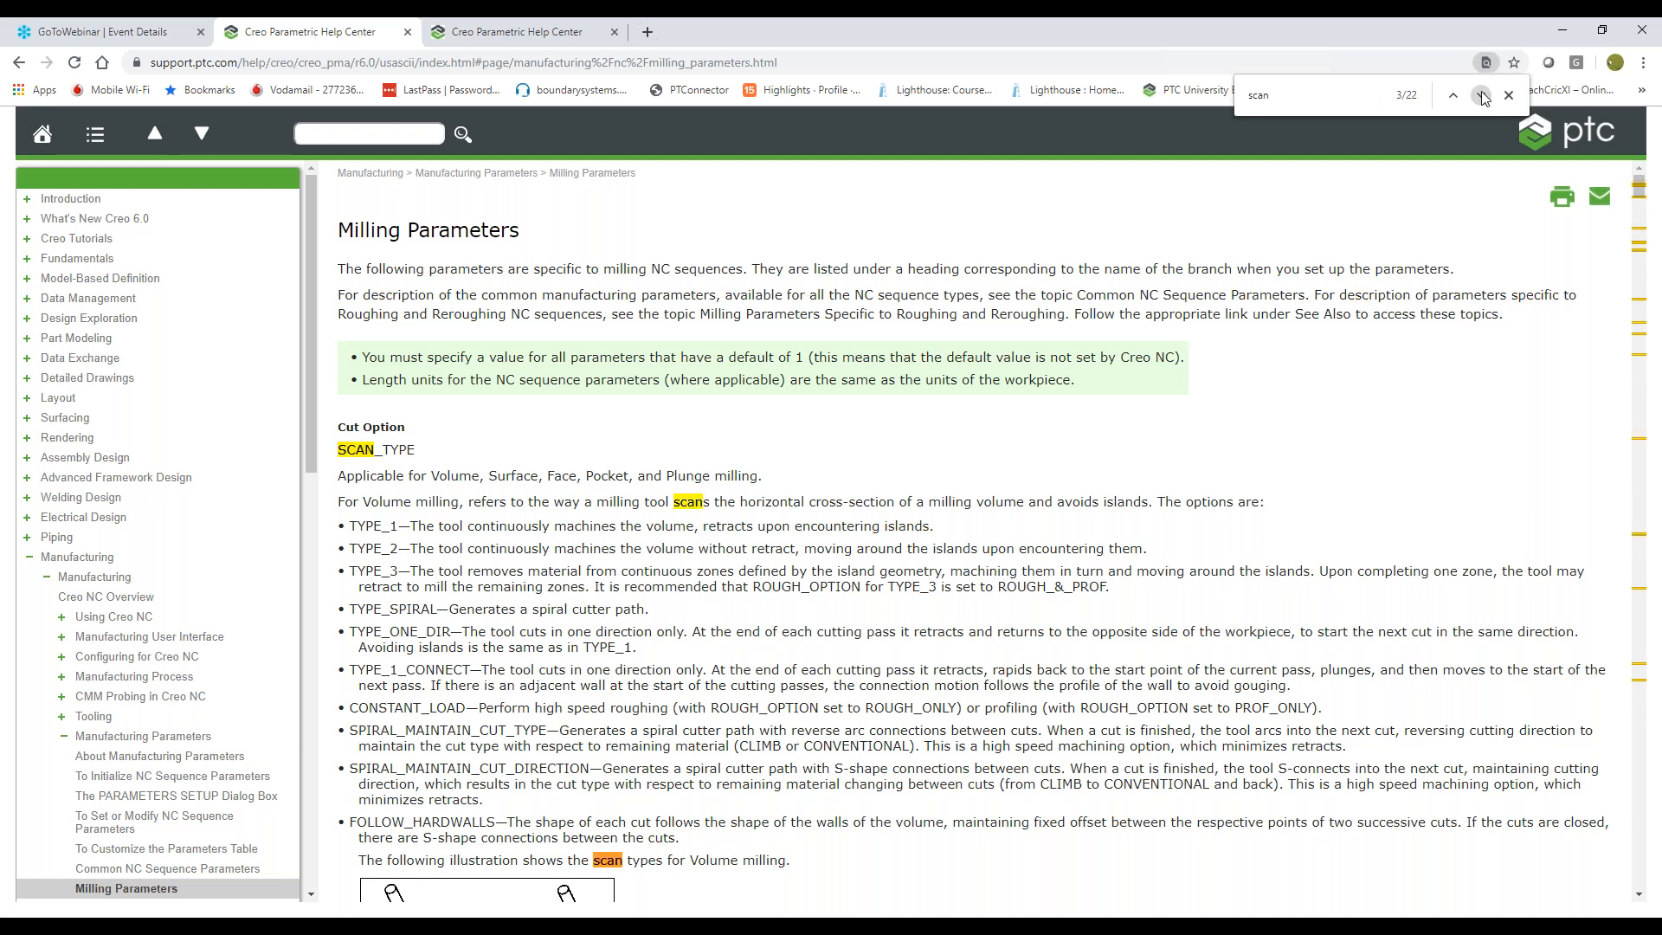
pyautogui.tripleClick(1481, 95)
pyautogui.doubleClick(1482, 96)
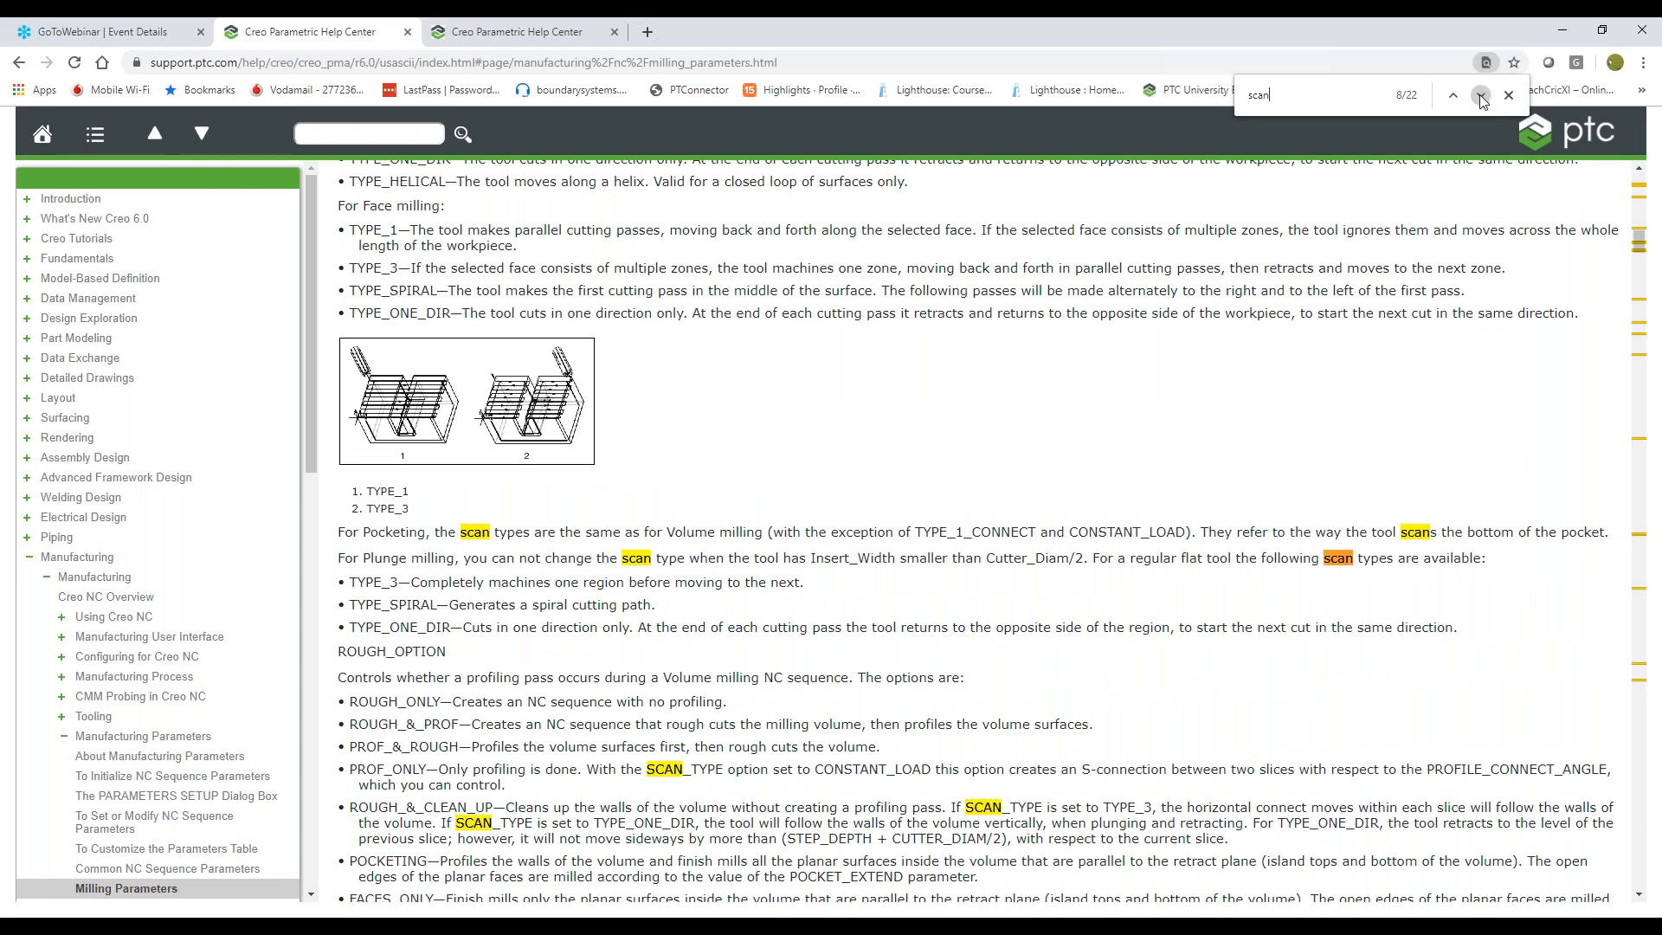
pyautogui.click(1481, 96)
pyautogui.doubleClick(1481, 97)
pyautogui.tripleClick(1481, 96)
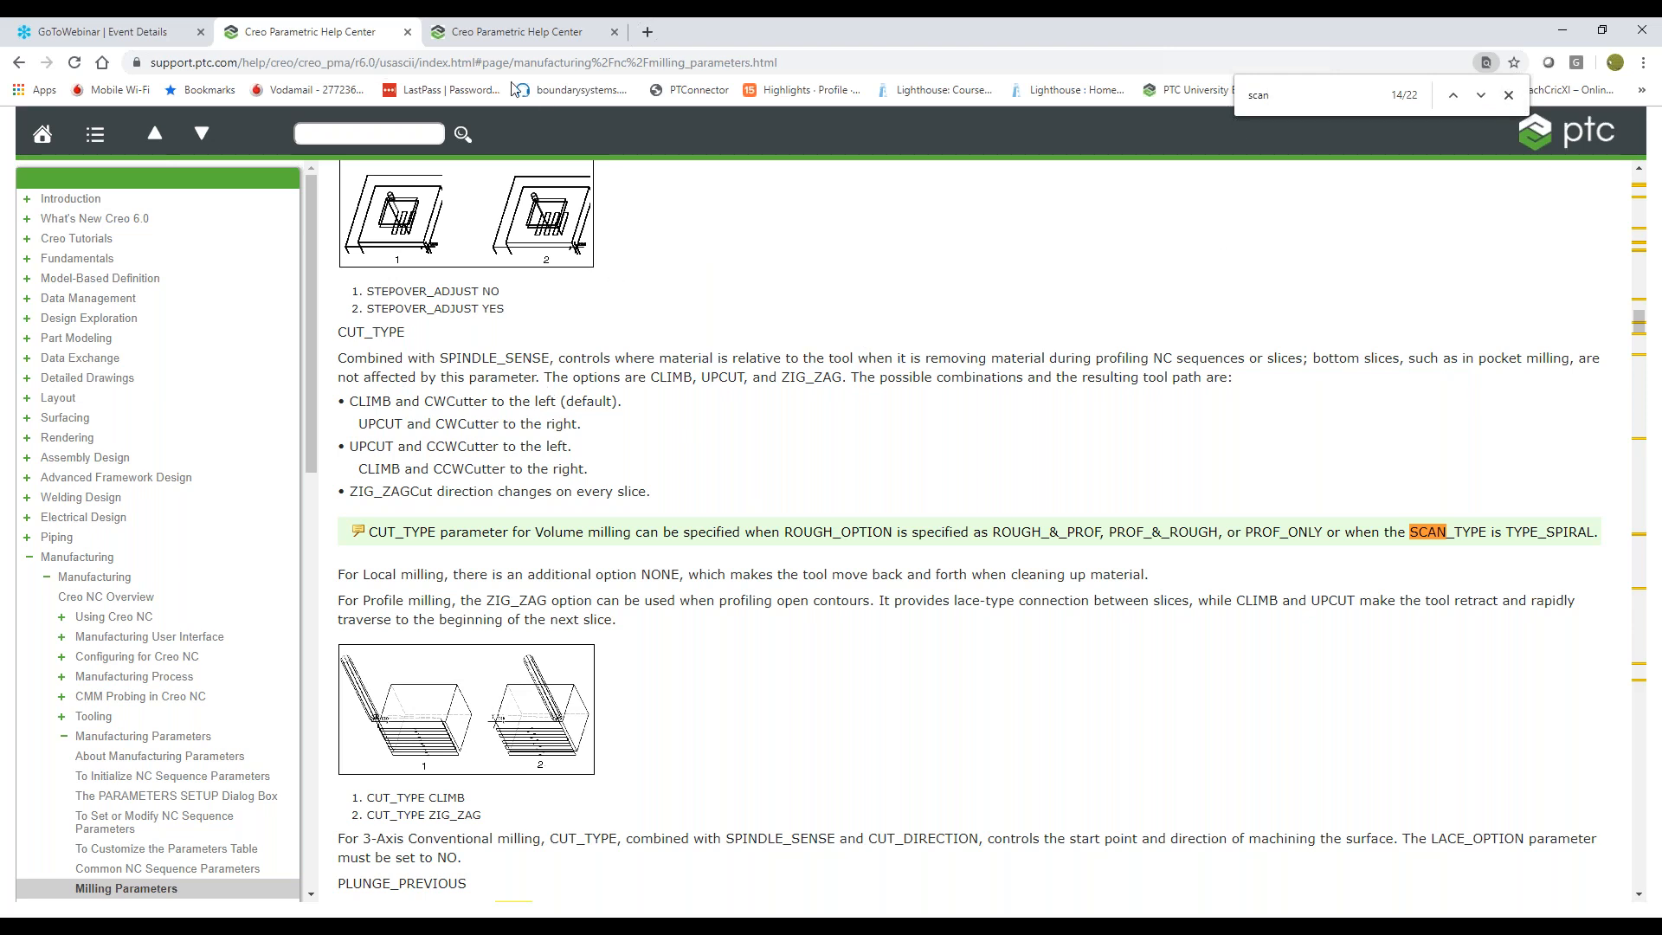
# - Read the SCAN_TYPE options on the Turning Parameters help page and switch back to the TURN assembly in Creo Parametric
pyautogui.click(501, 37)
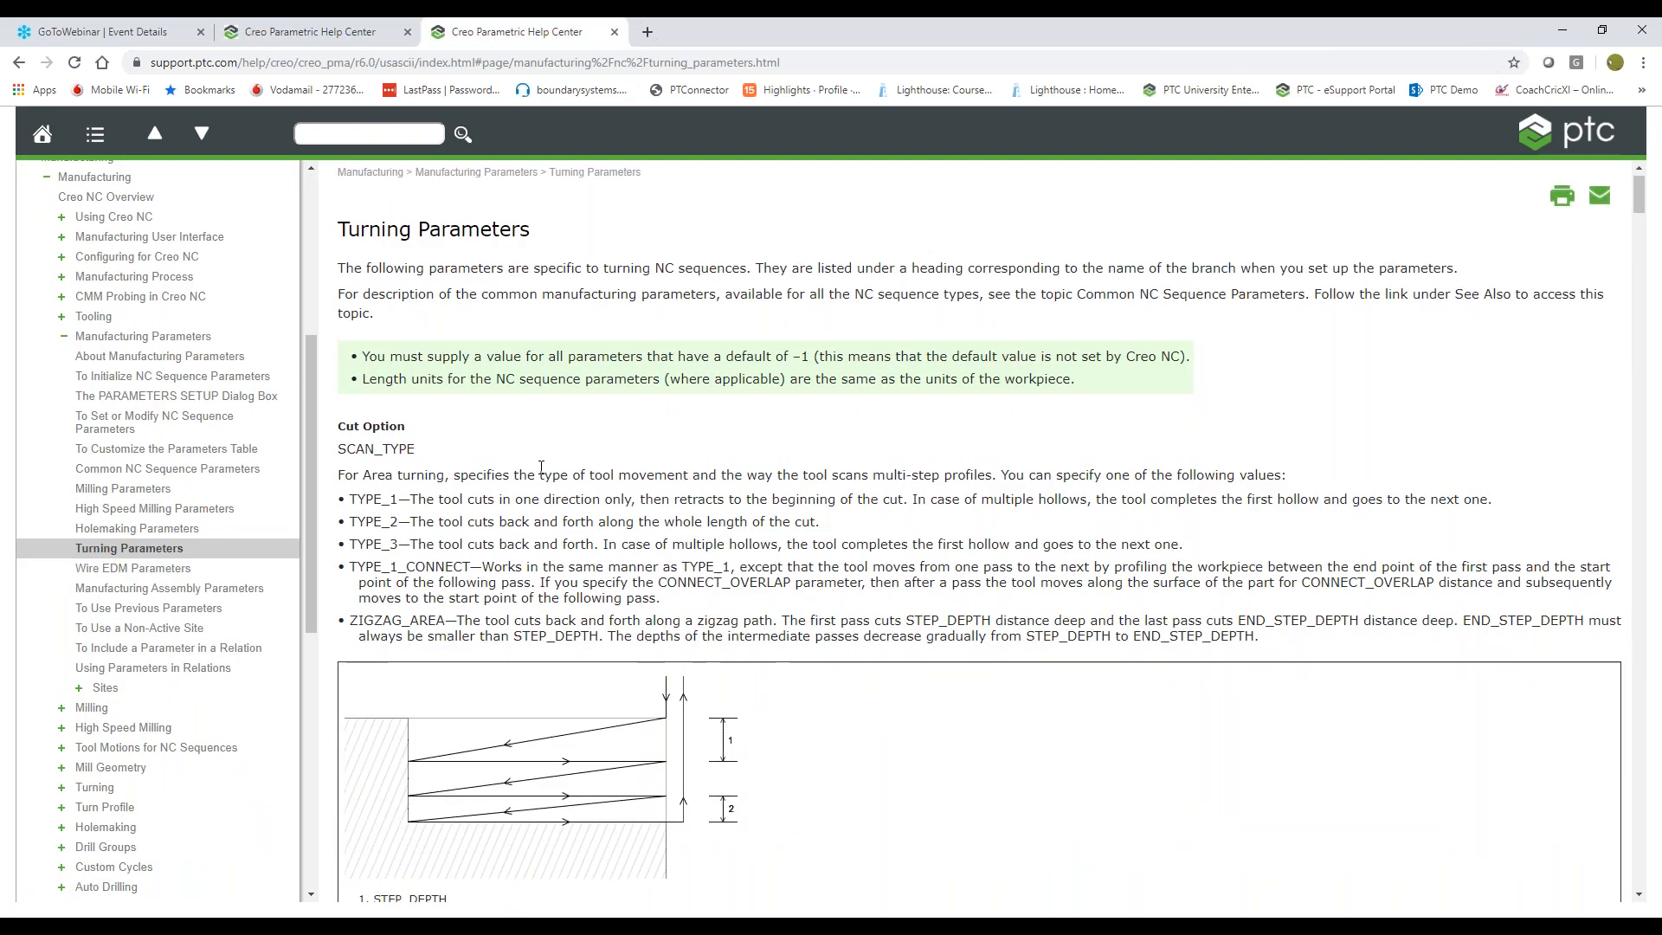
pyautogui.scroll(-4, 541, 468)
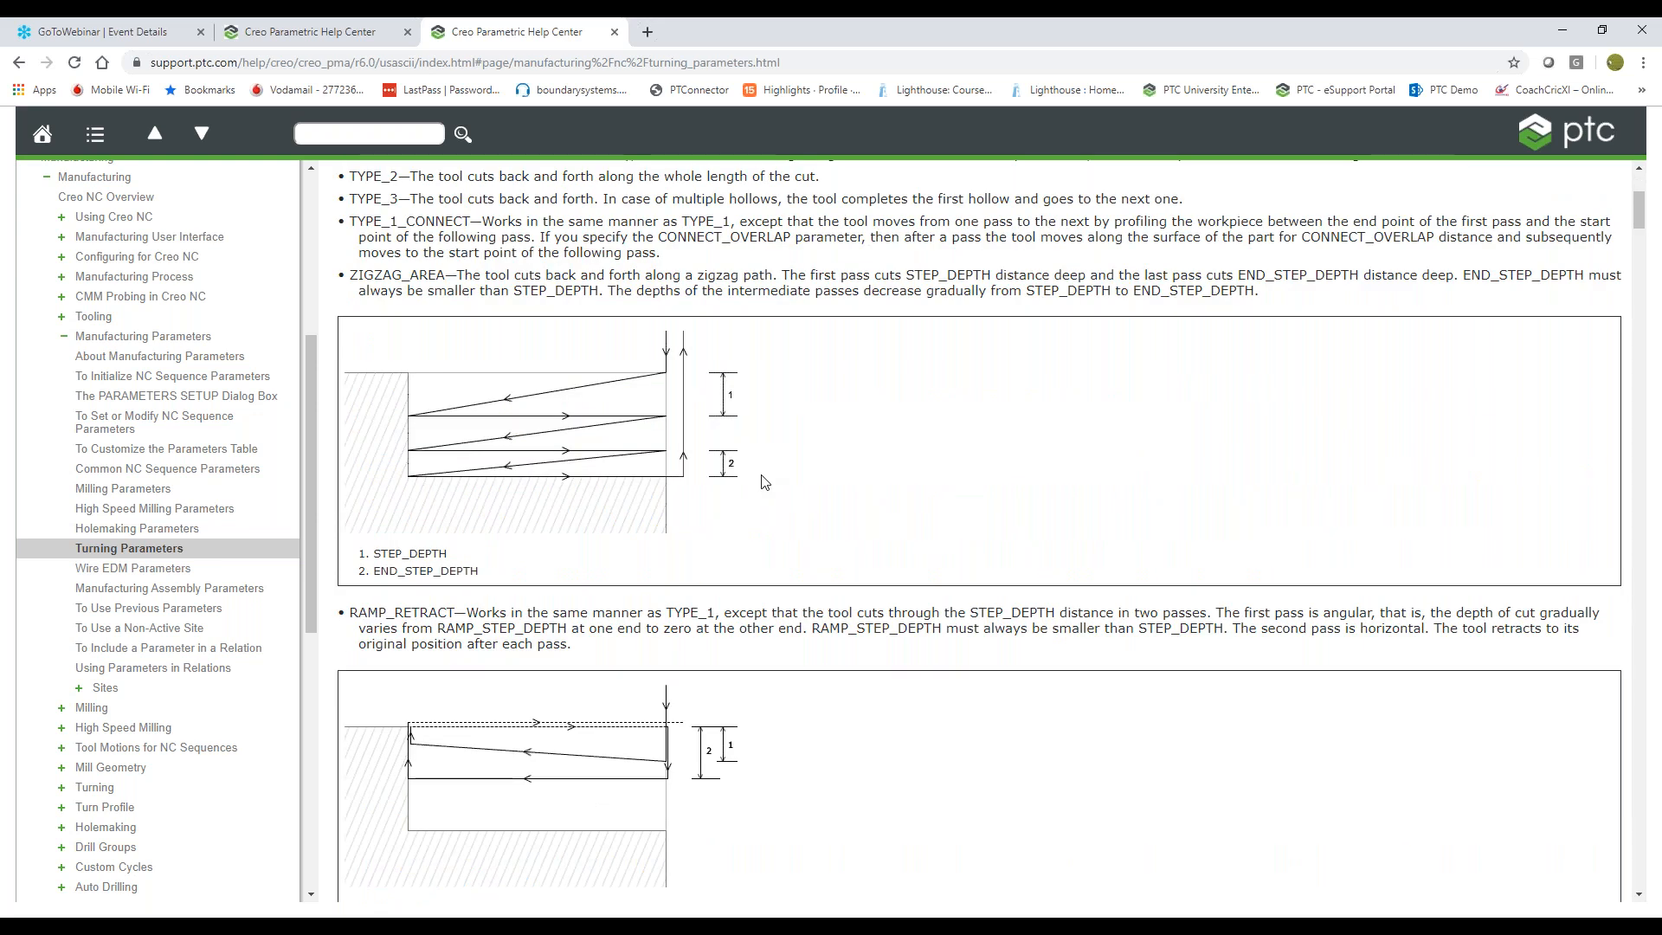
pyautogui.moveTo(621, 926)
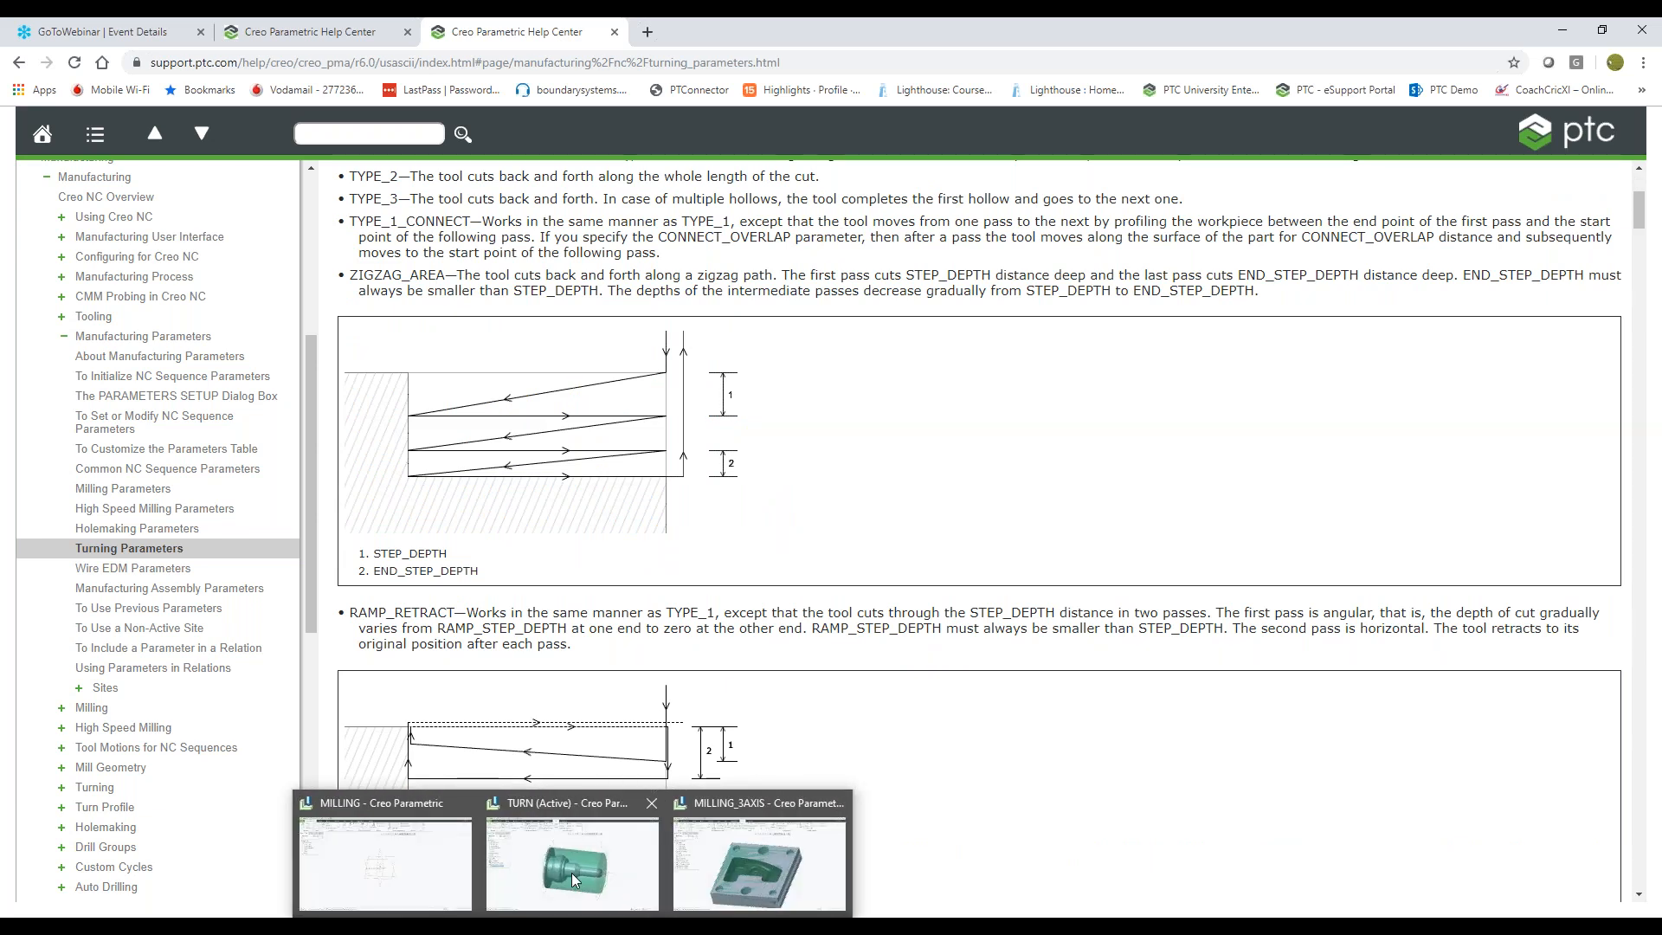
pyautogui.click(571, 870)
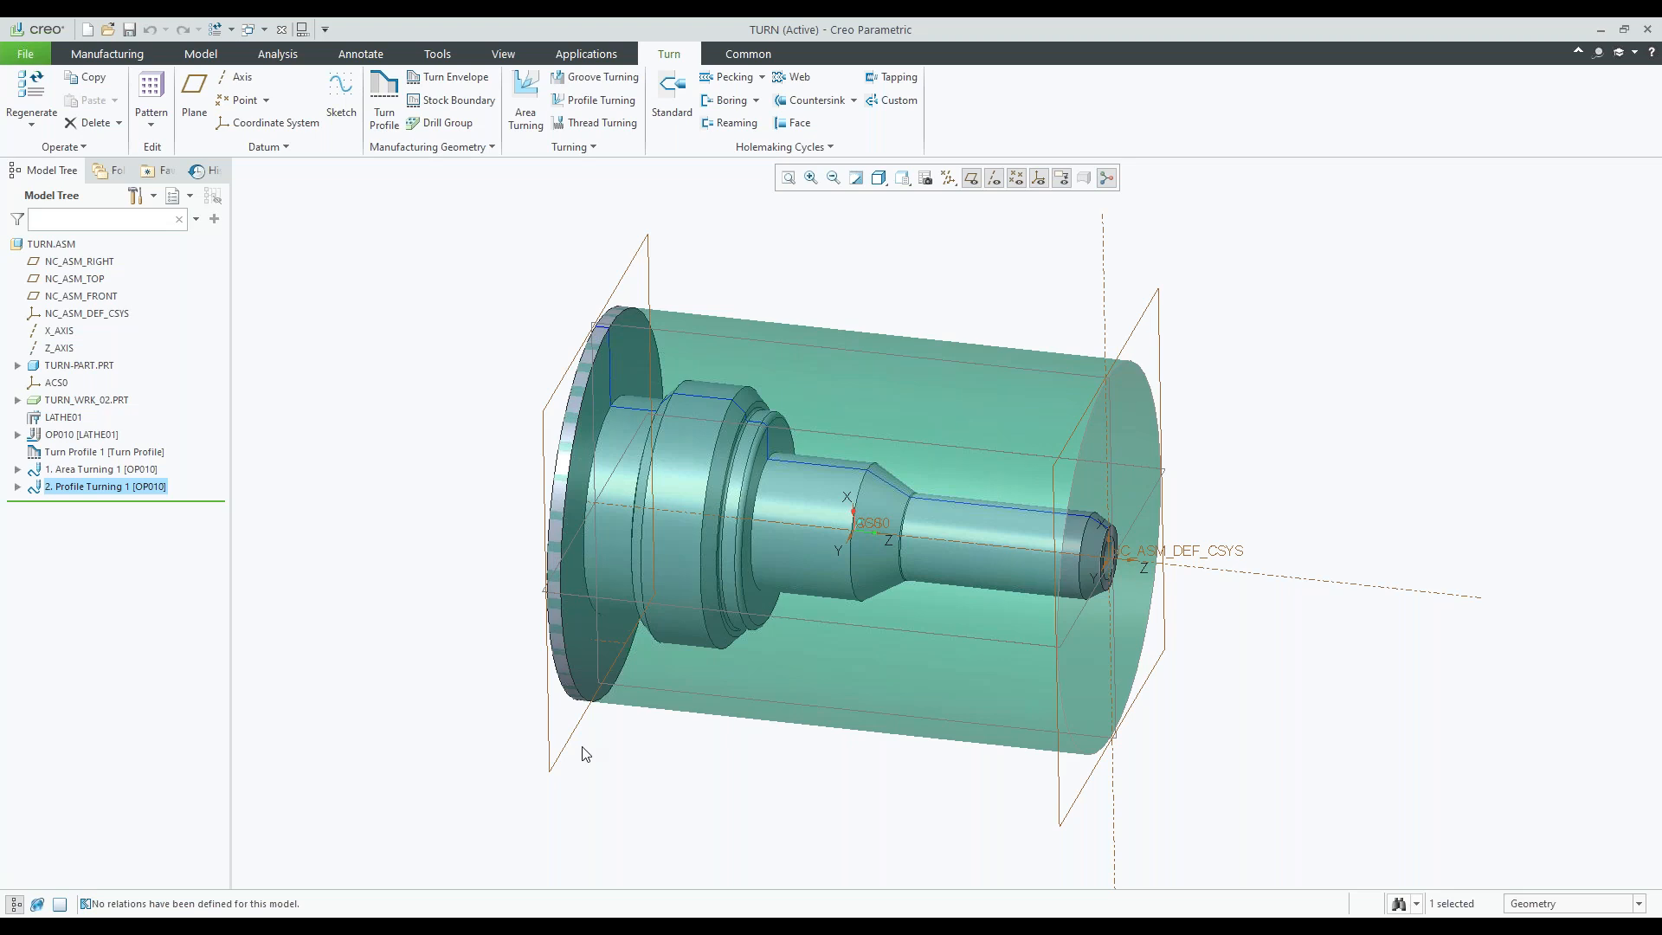
# - Switch to the MILLING_3AXIS assembly and move the insertion point to just after Mill Window 1
pyautogui.hotkey('alt', 'Tab')
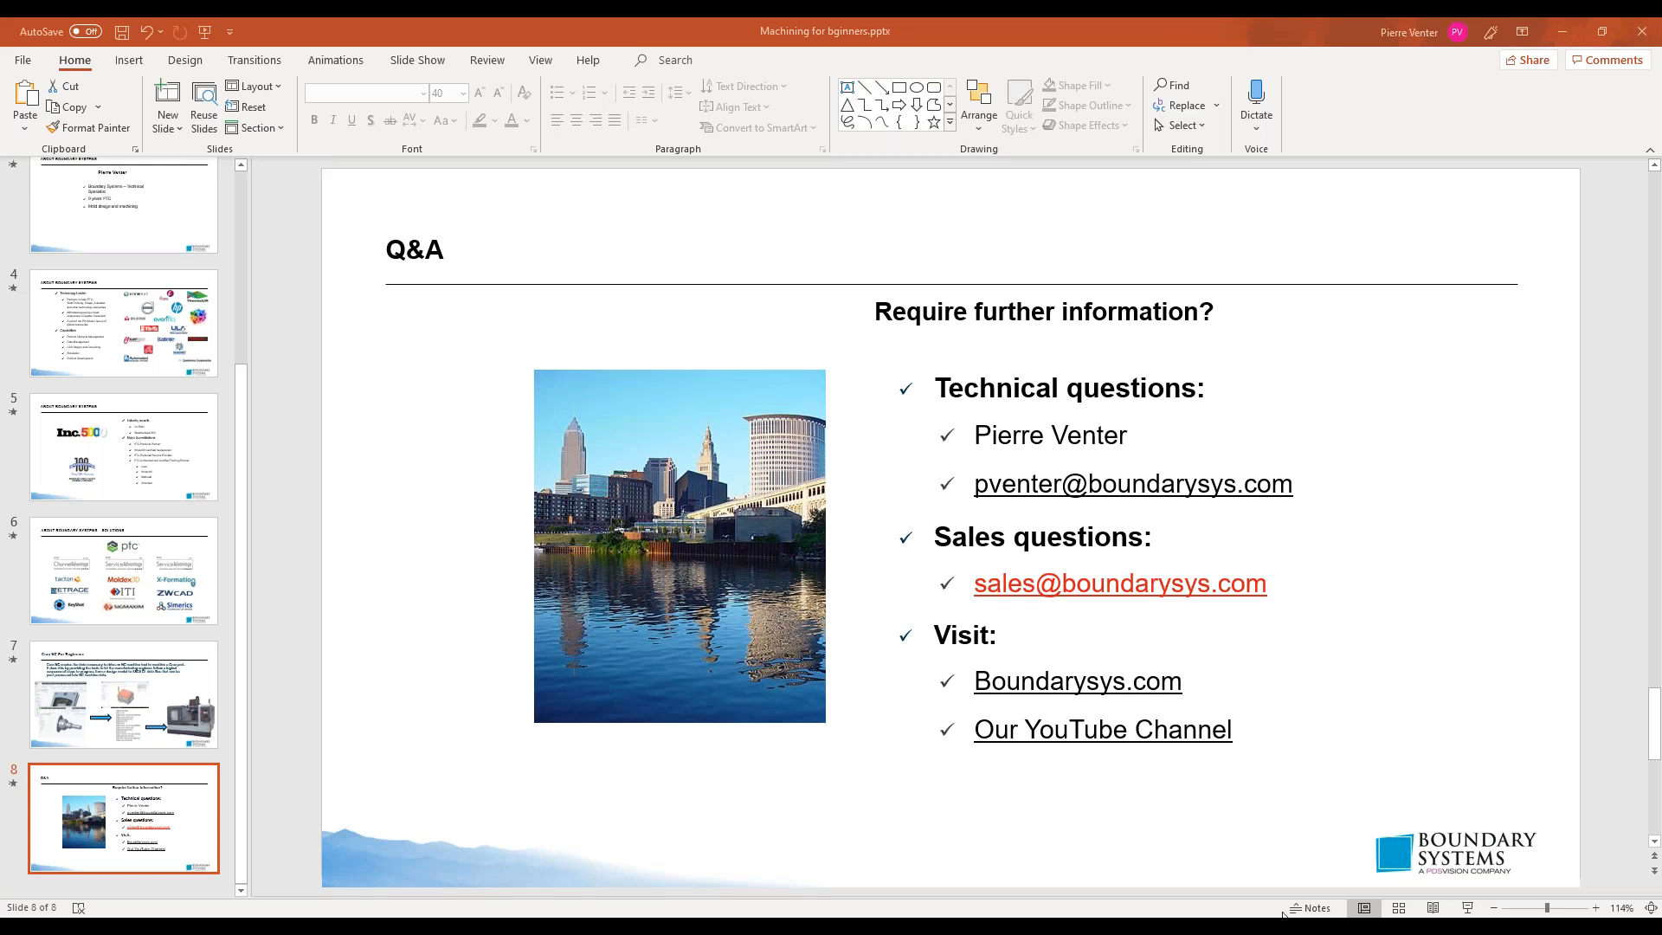
pyautogui.moveTo(641, 907)
pyautogui.click(759, 866)
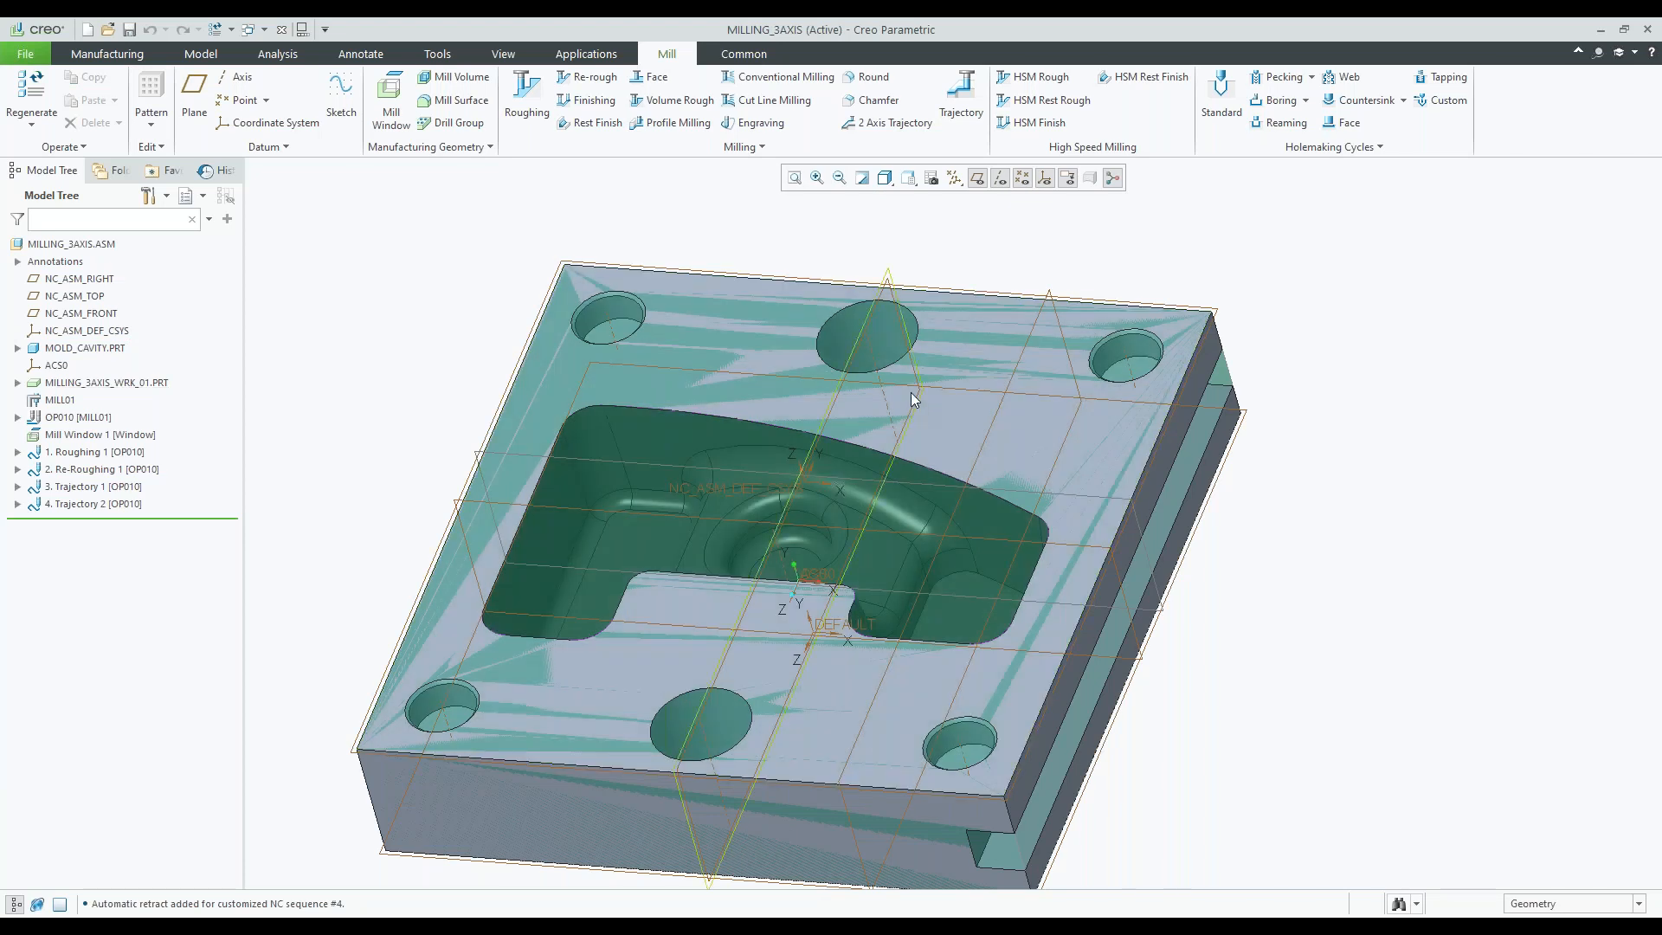
pyautogui.moveTo(124, 514); pyautogui.dragTo(137, 444)
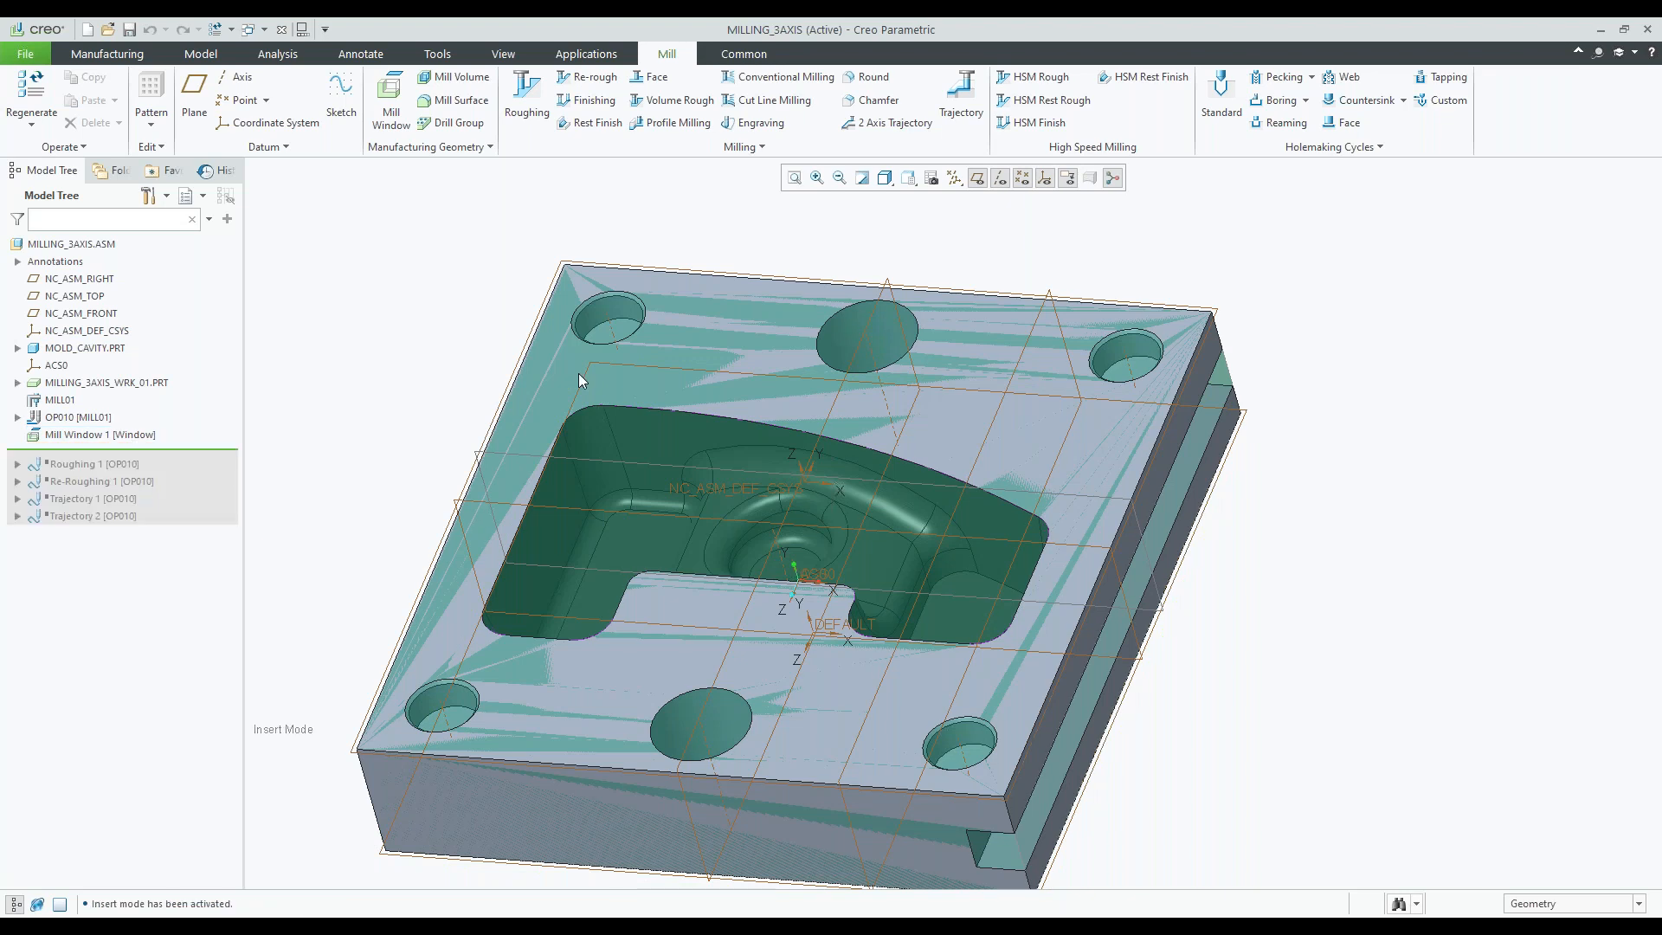
# - Define an HSM Rough sequence with tool END_MILL_25, Mill Window 1 and a retract plane 22 above the workpiece's top surface
pyautogui.click(1050, 80)
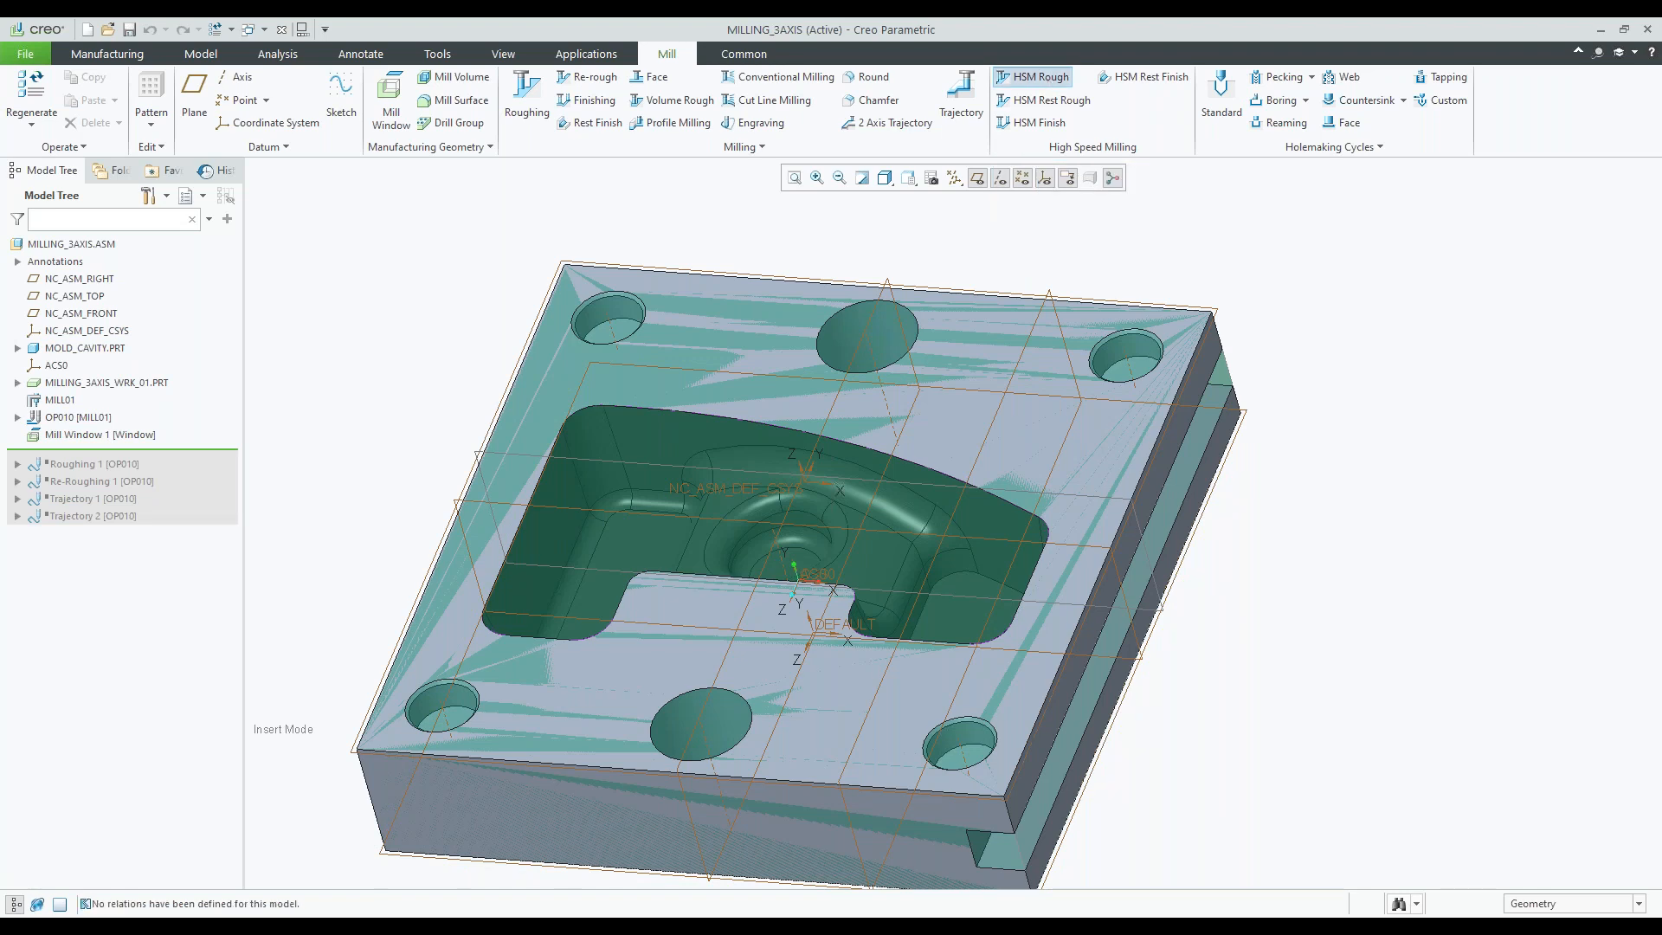
pyautogui.click(178, 107)
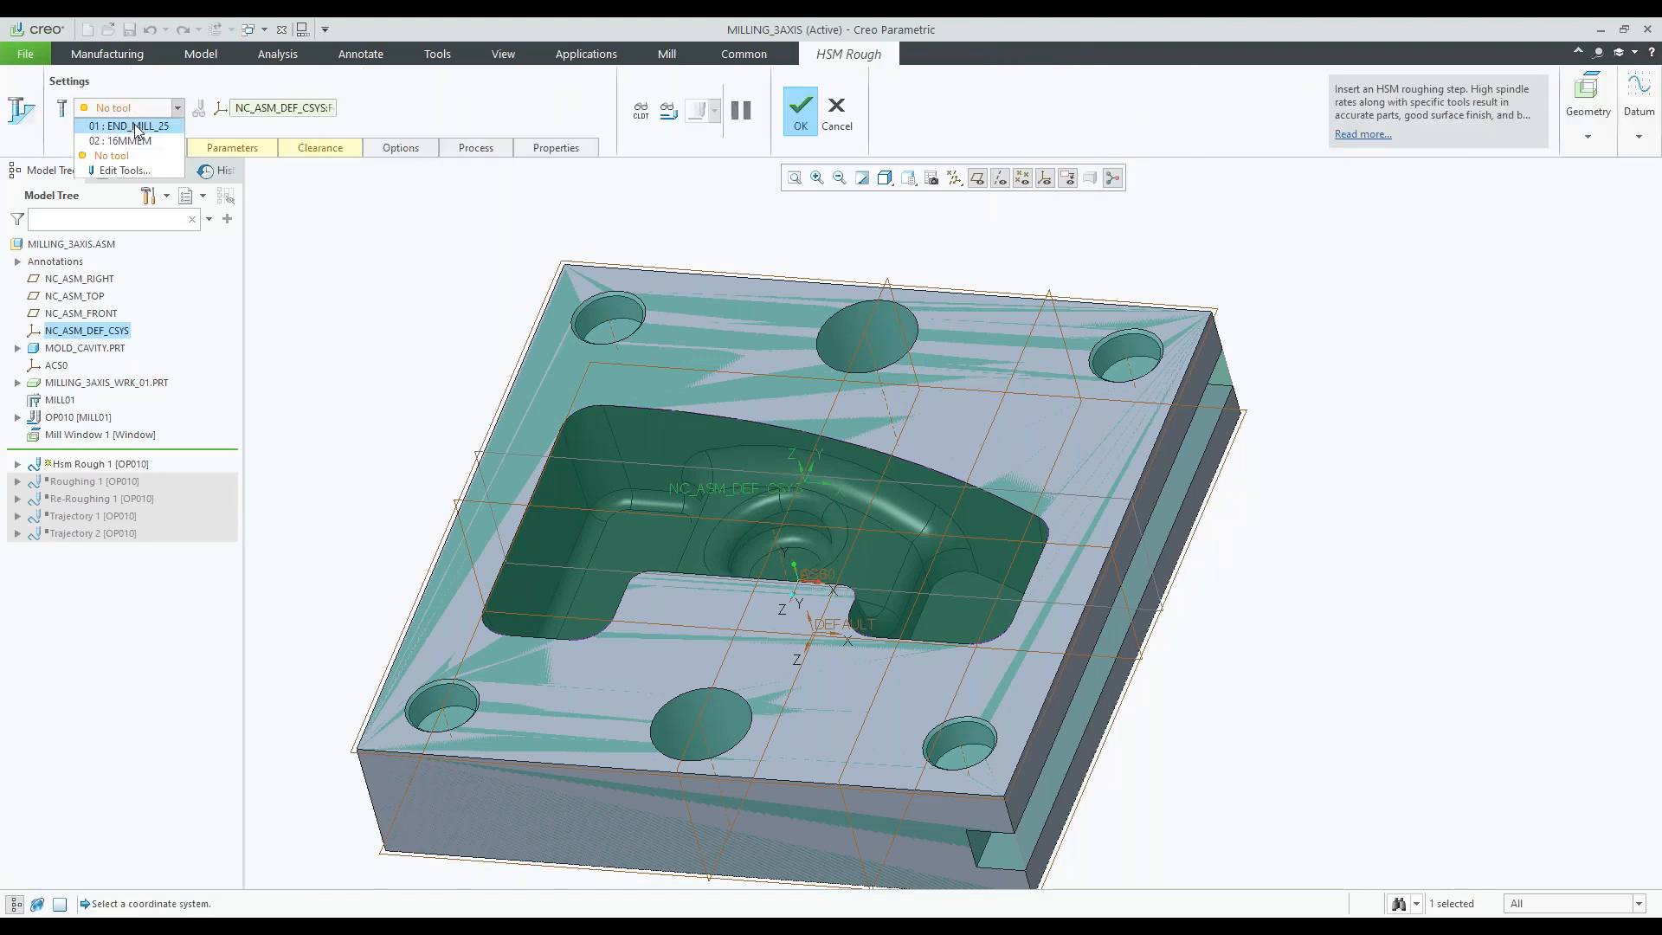
pyautogui.click(136, 128)
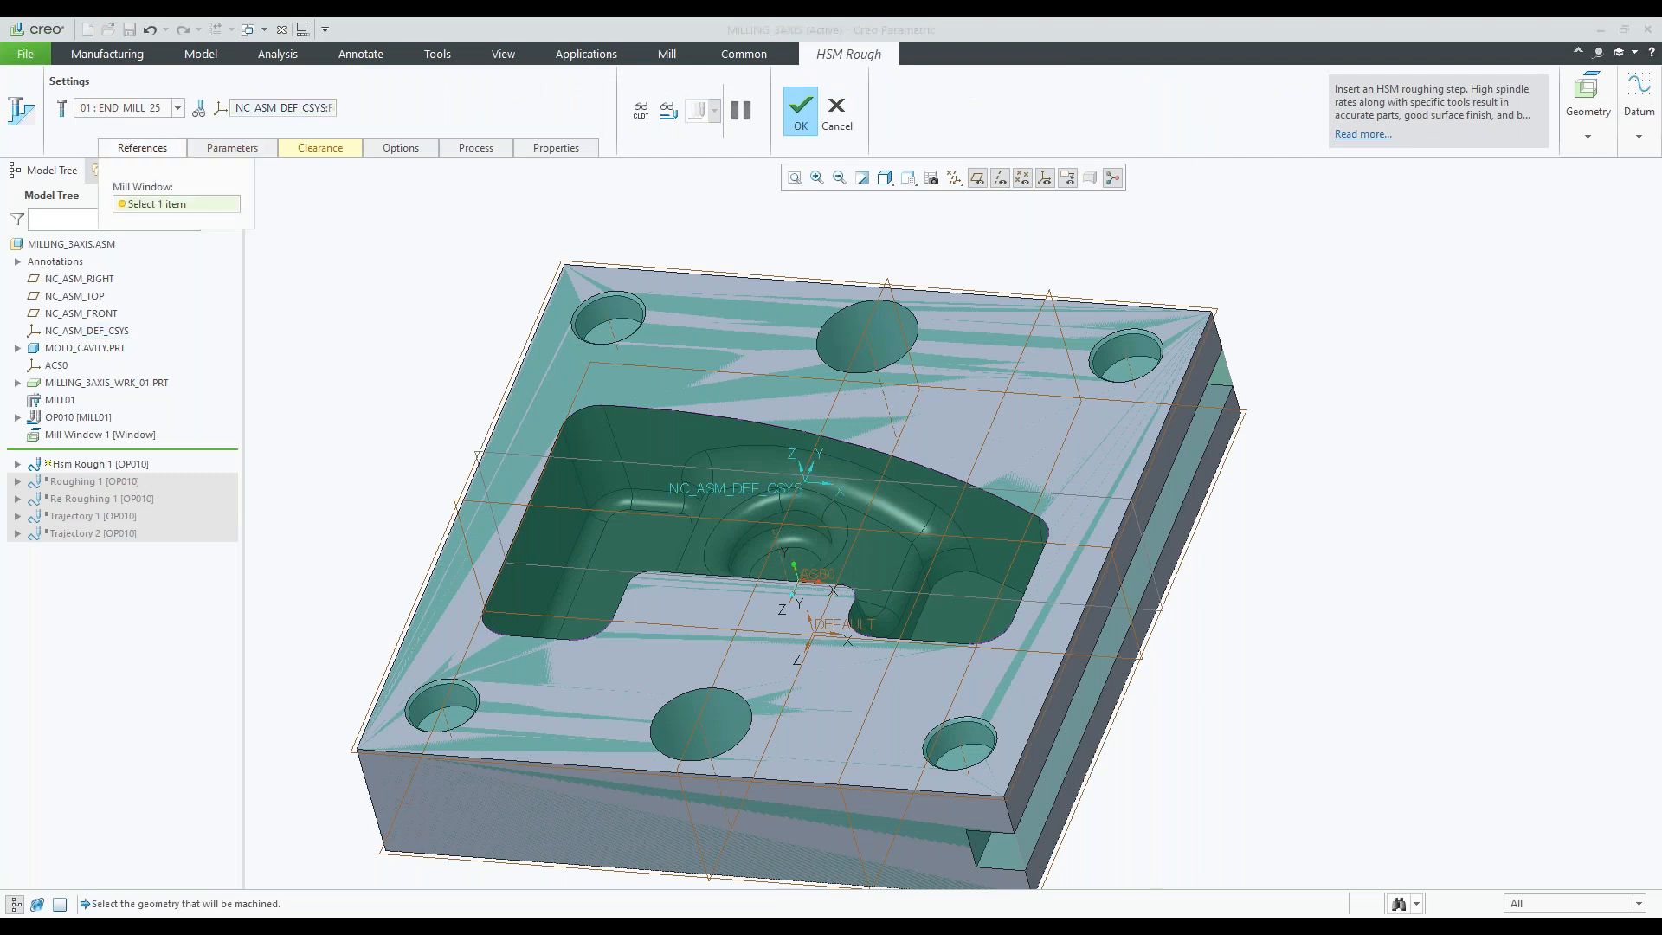
pyautogui.click(100, 435)
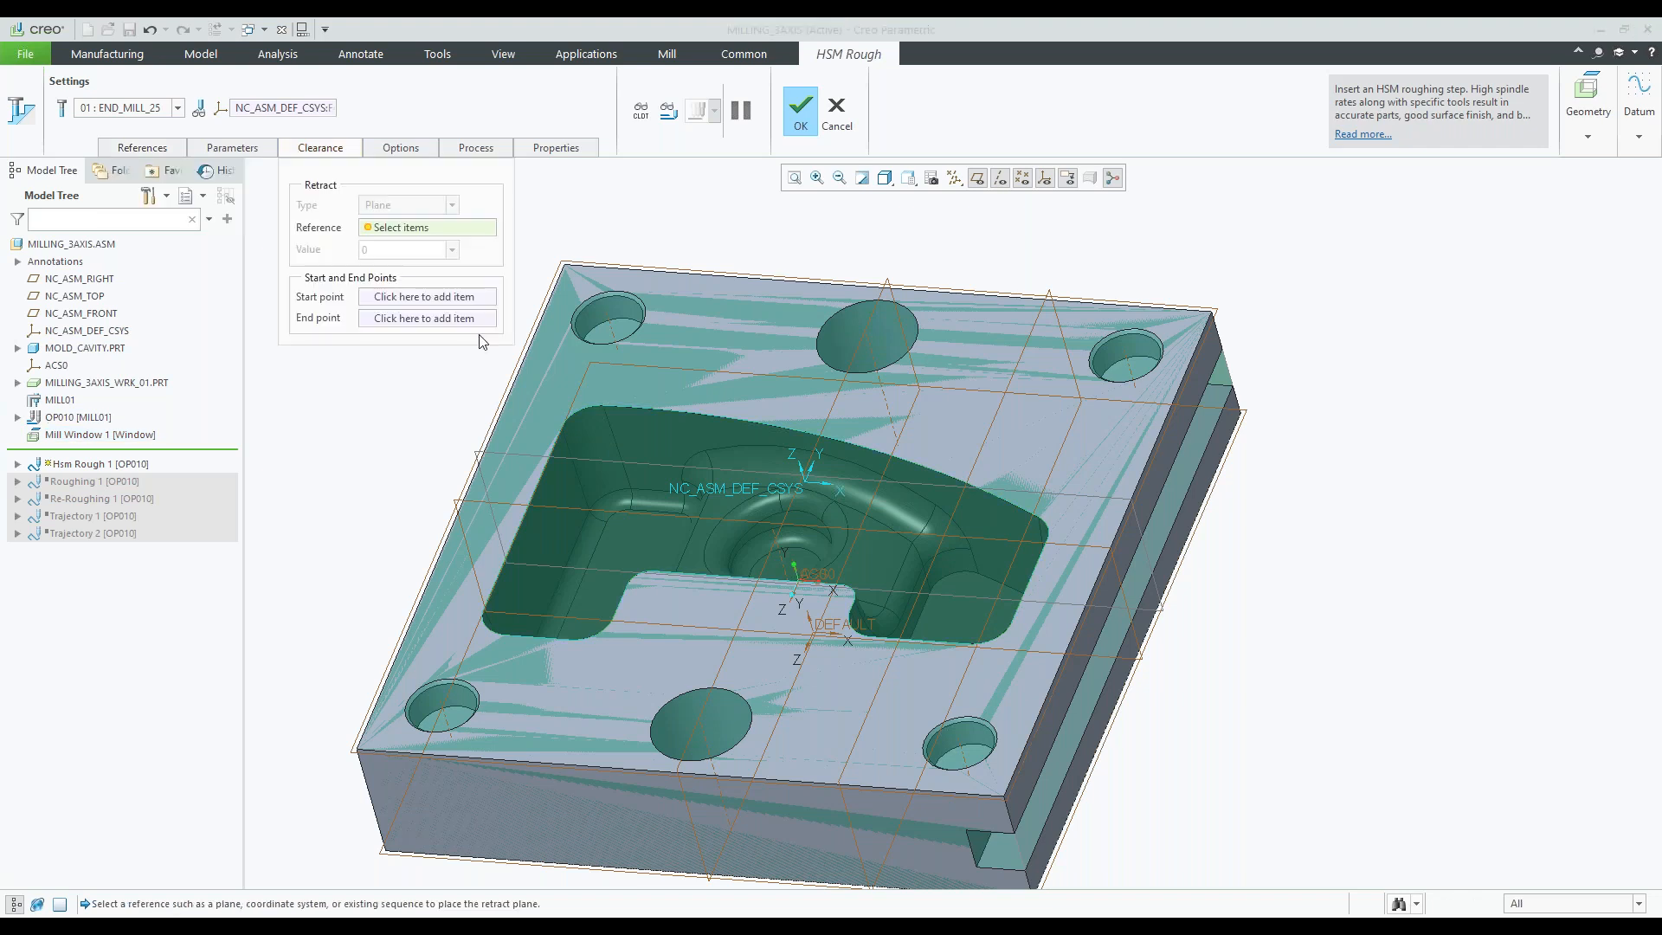
pyautogui.click(778, 528)
pyautogui.moveTo(781, 530); pyautogui.dragTo(779, 513)
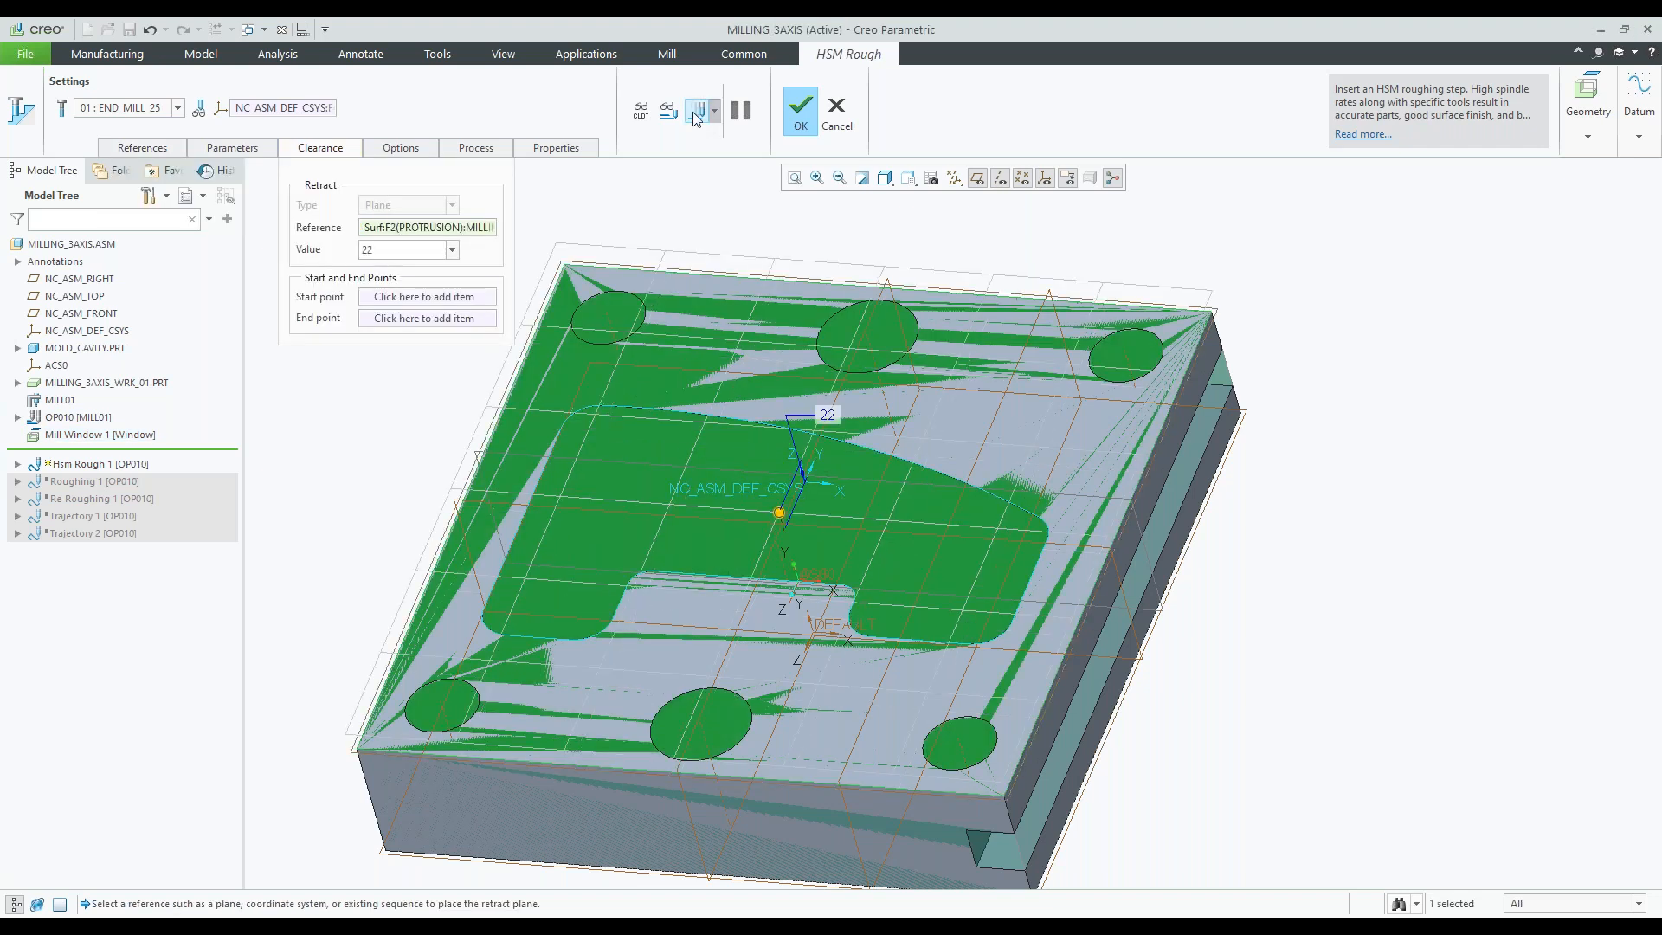
# - Play the HSM Rough tool path at a reduced display speed and stop it partway through the cavity
pyautogui.click(696, 112)
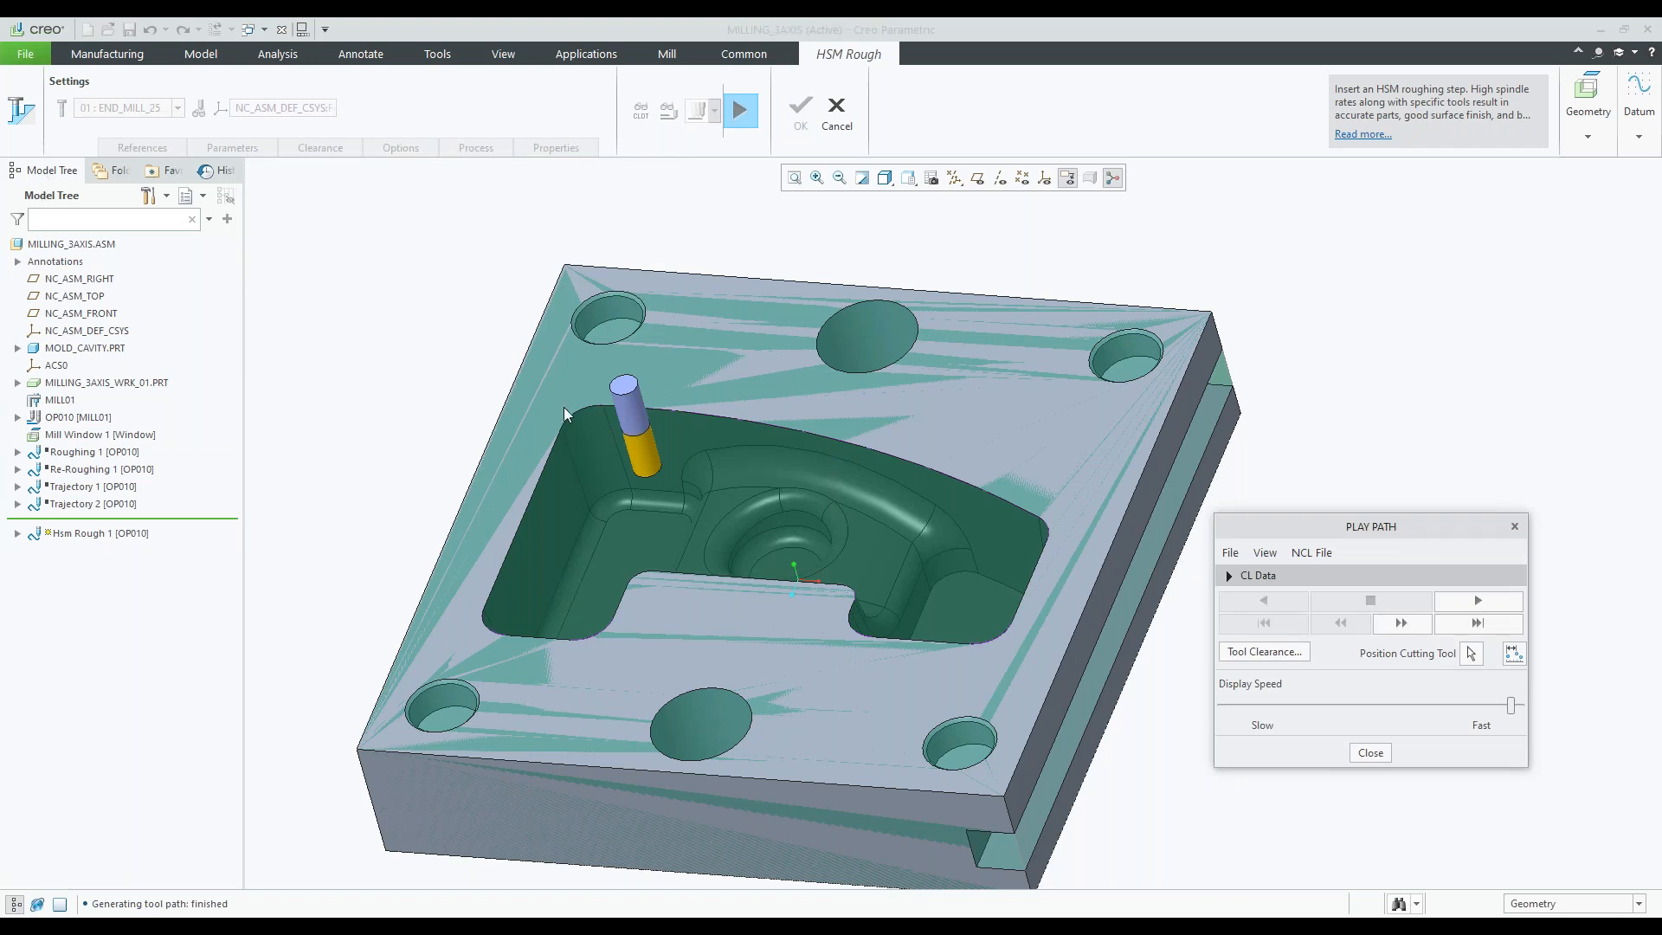
pyautogui.moveTo(1511, 708); pyautogui.dragTo(1309, 705)
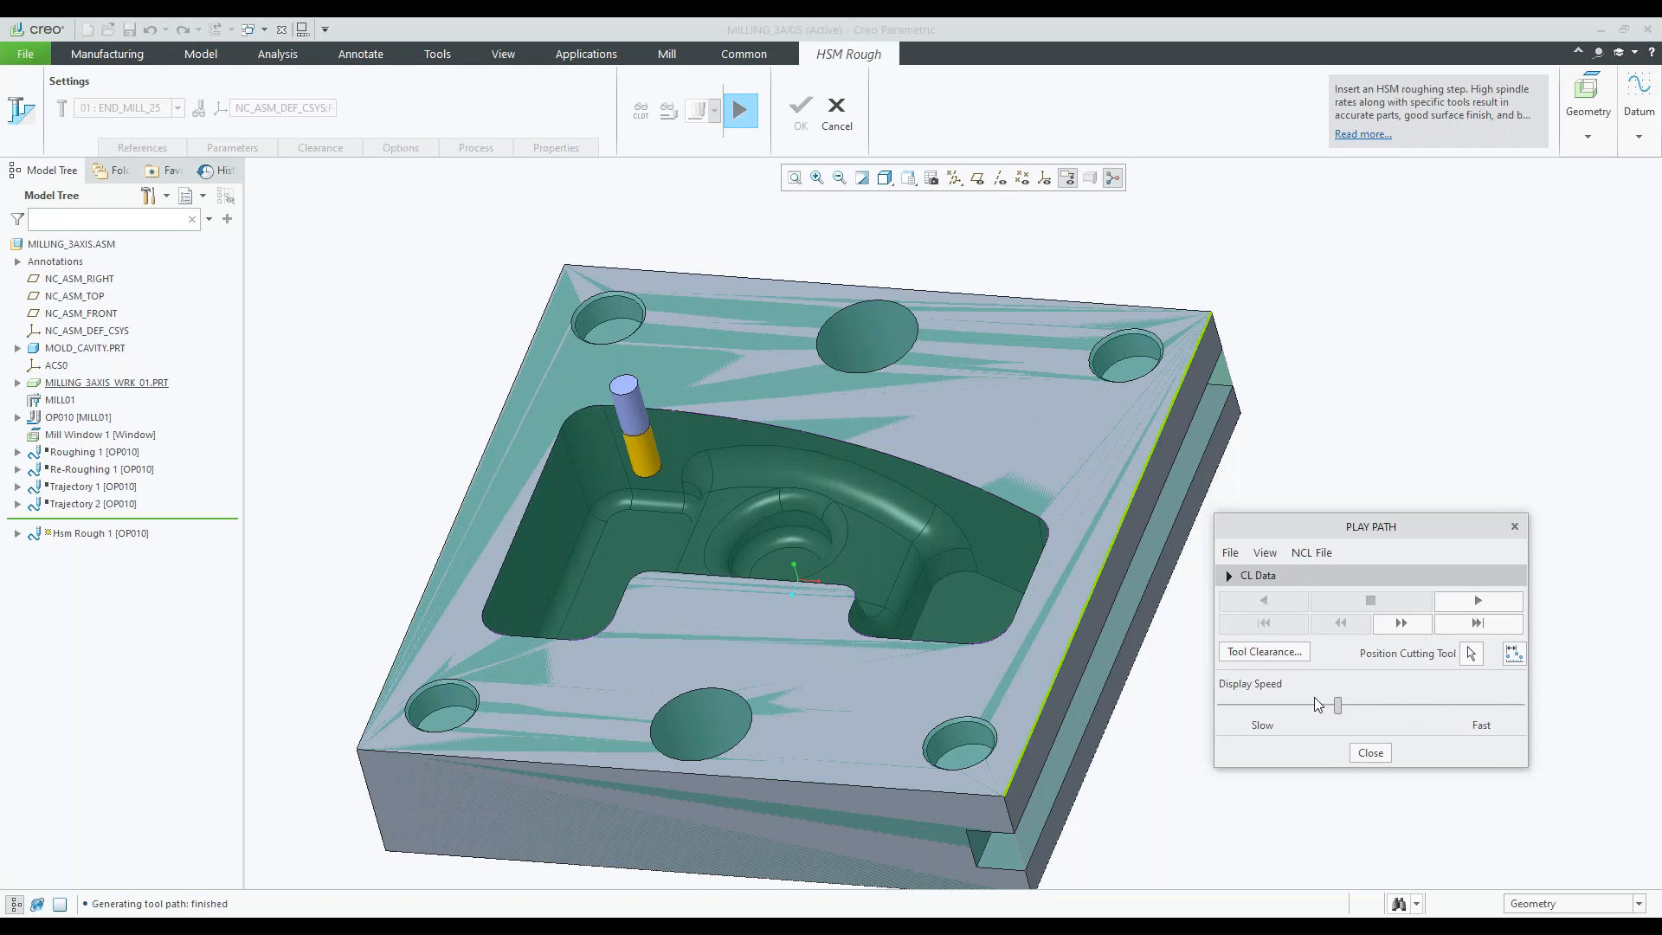
pyautogui.click(1468, 606)
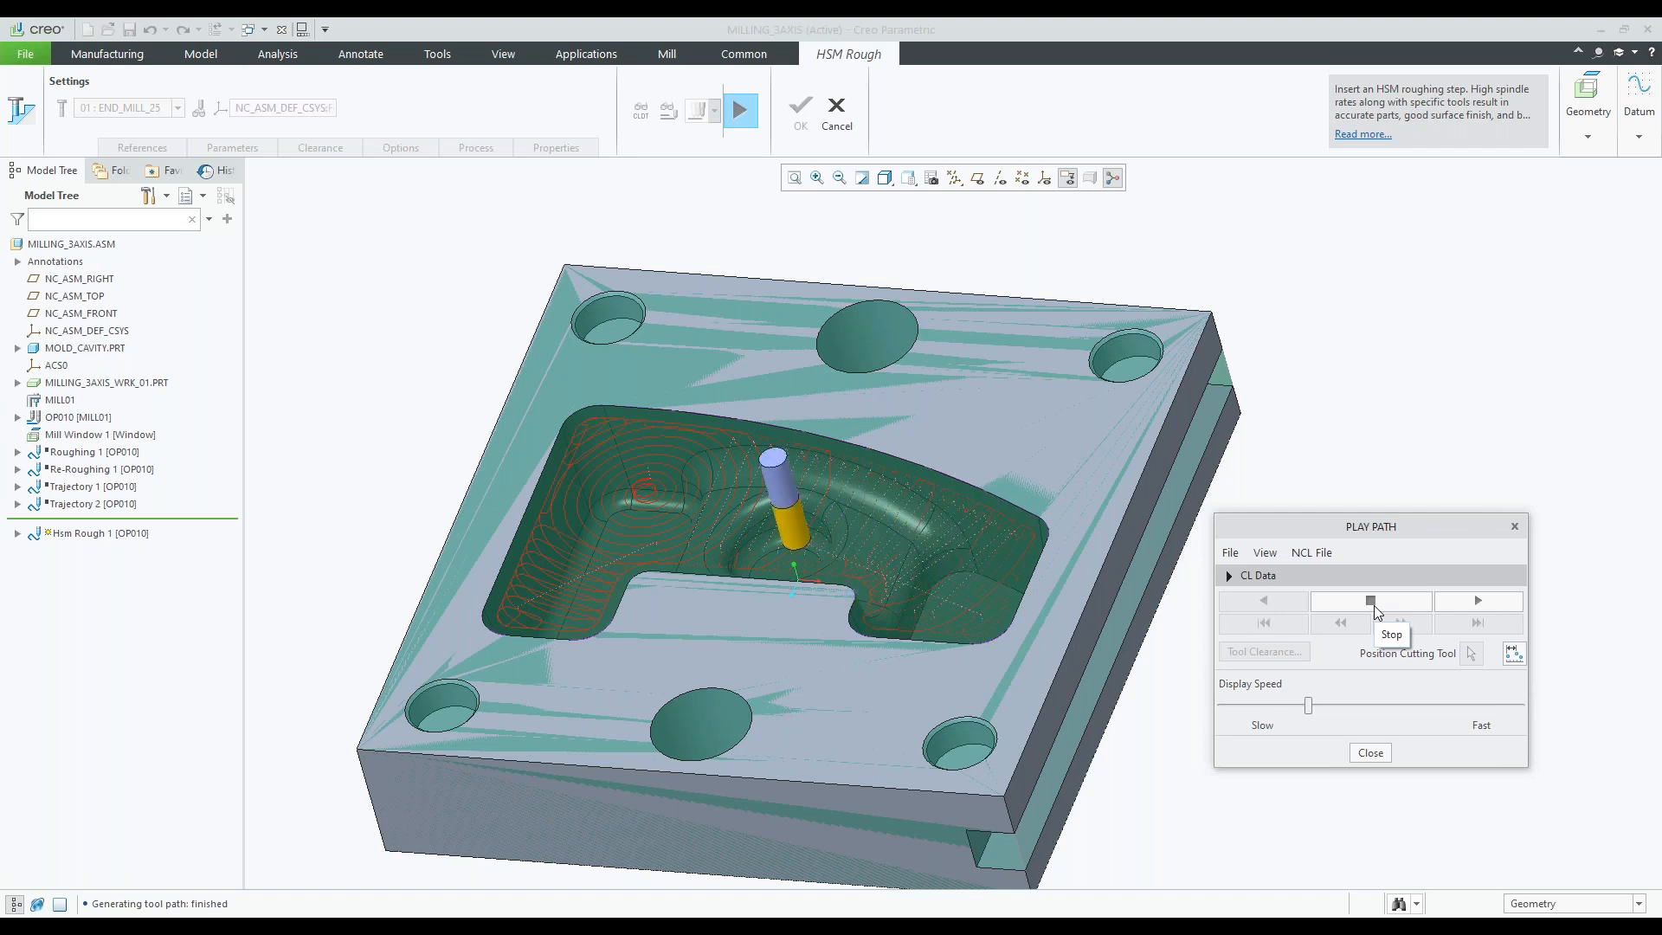
pyautogui.click(1373, 603)
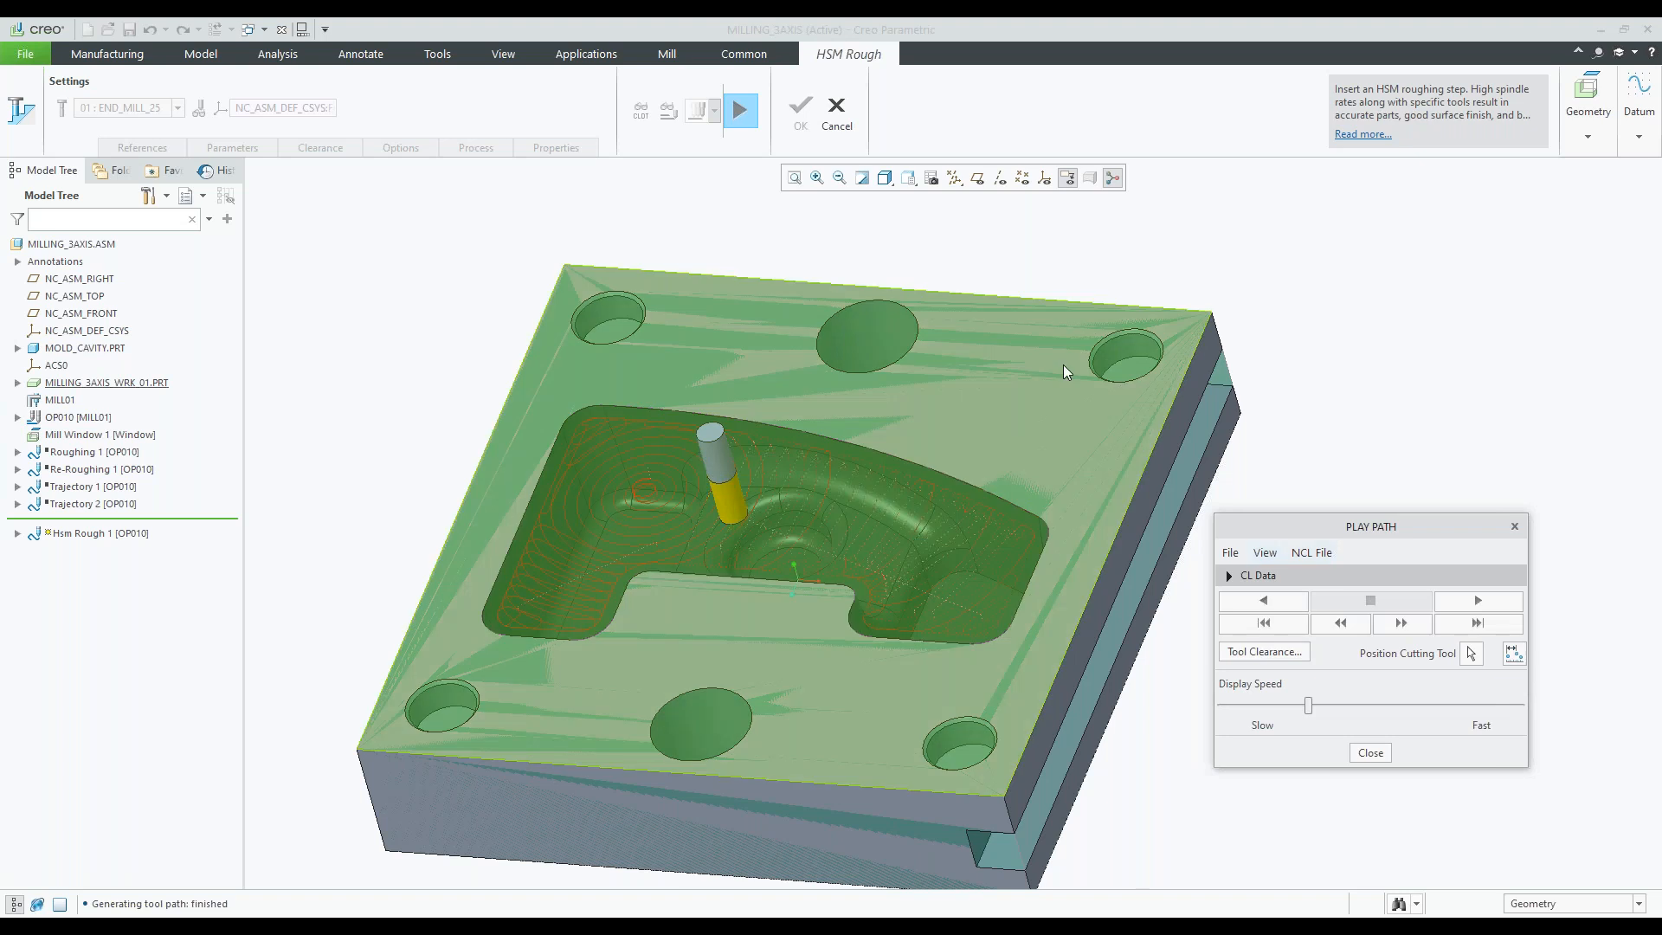
# - Examine the HSM Rough tool path in plan view around the cavity's rounded corner
pyautogui.click(909, 177)
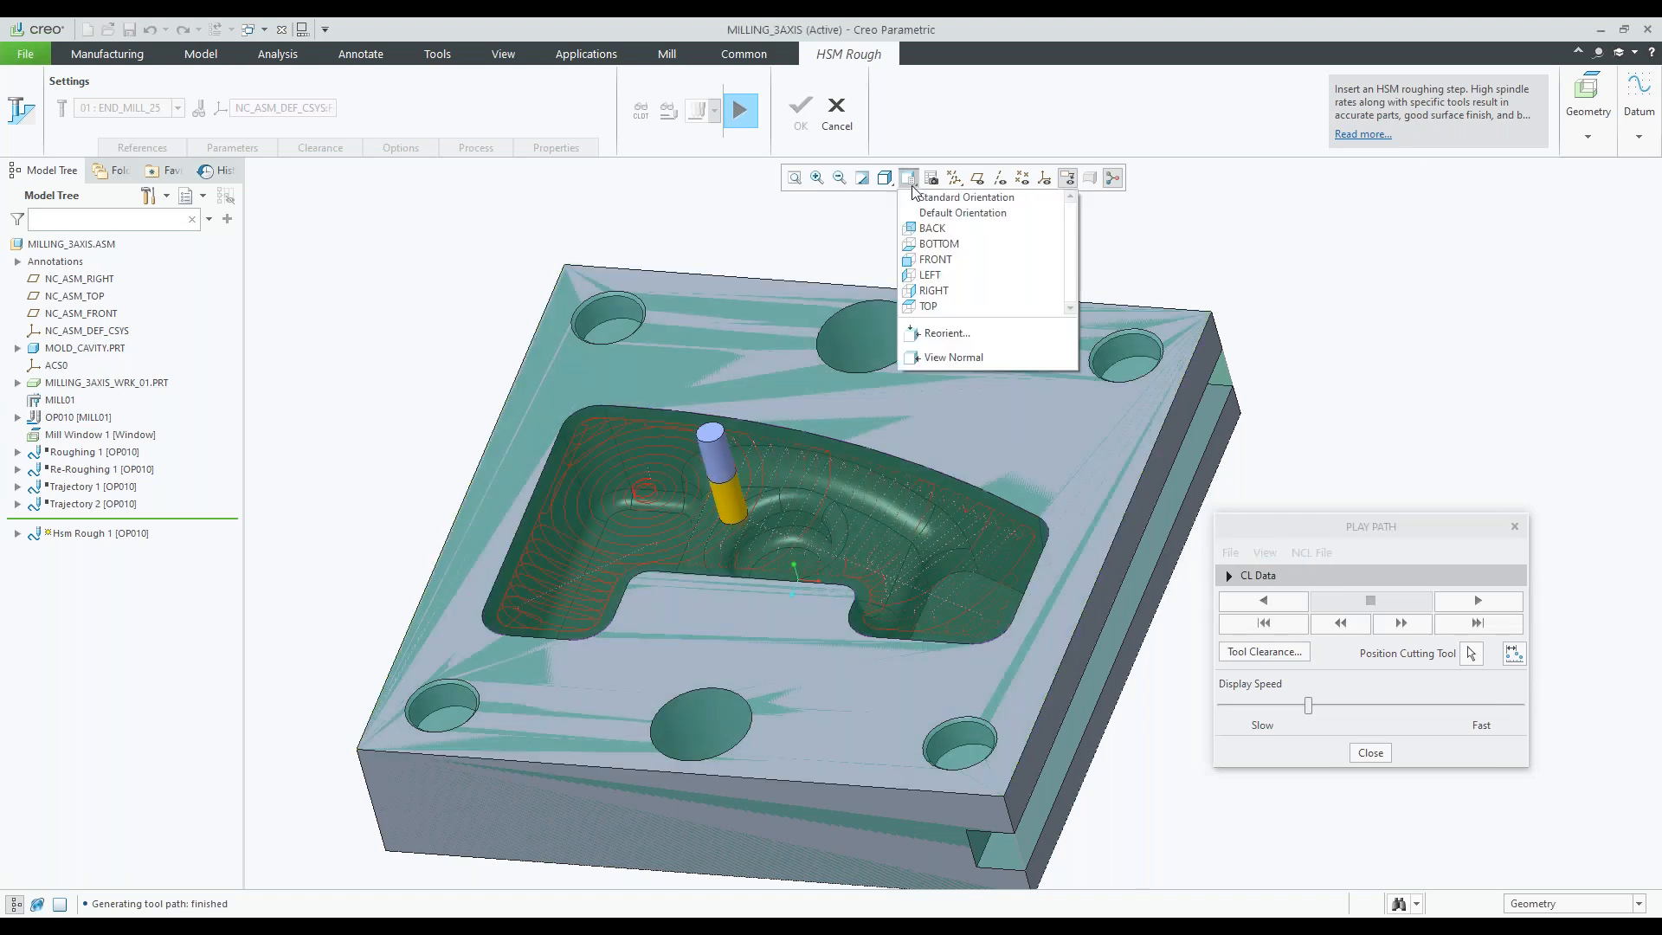
pyautogui.click(962, 330)
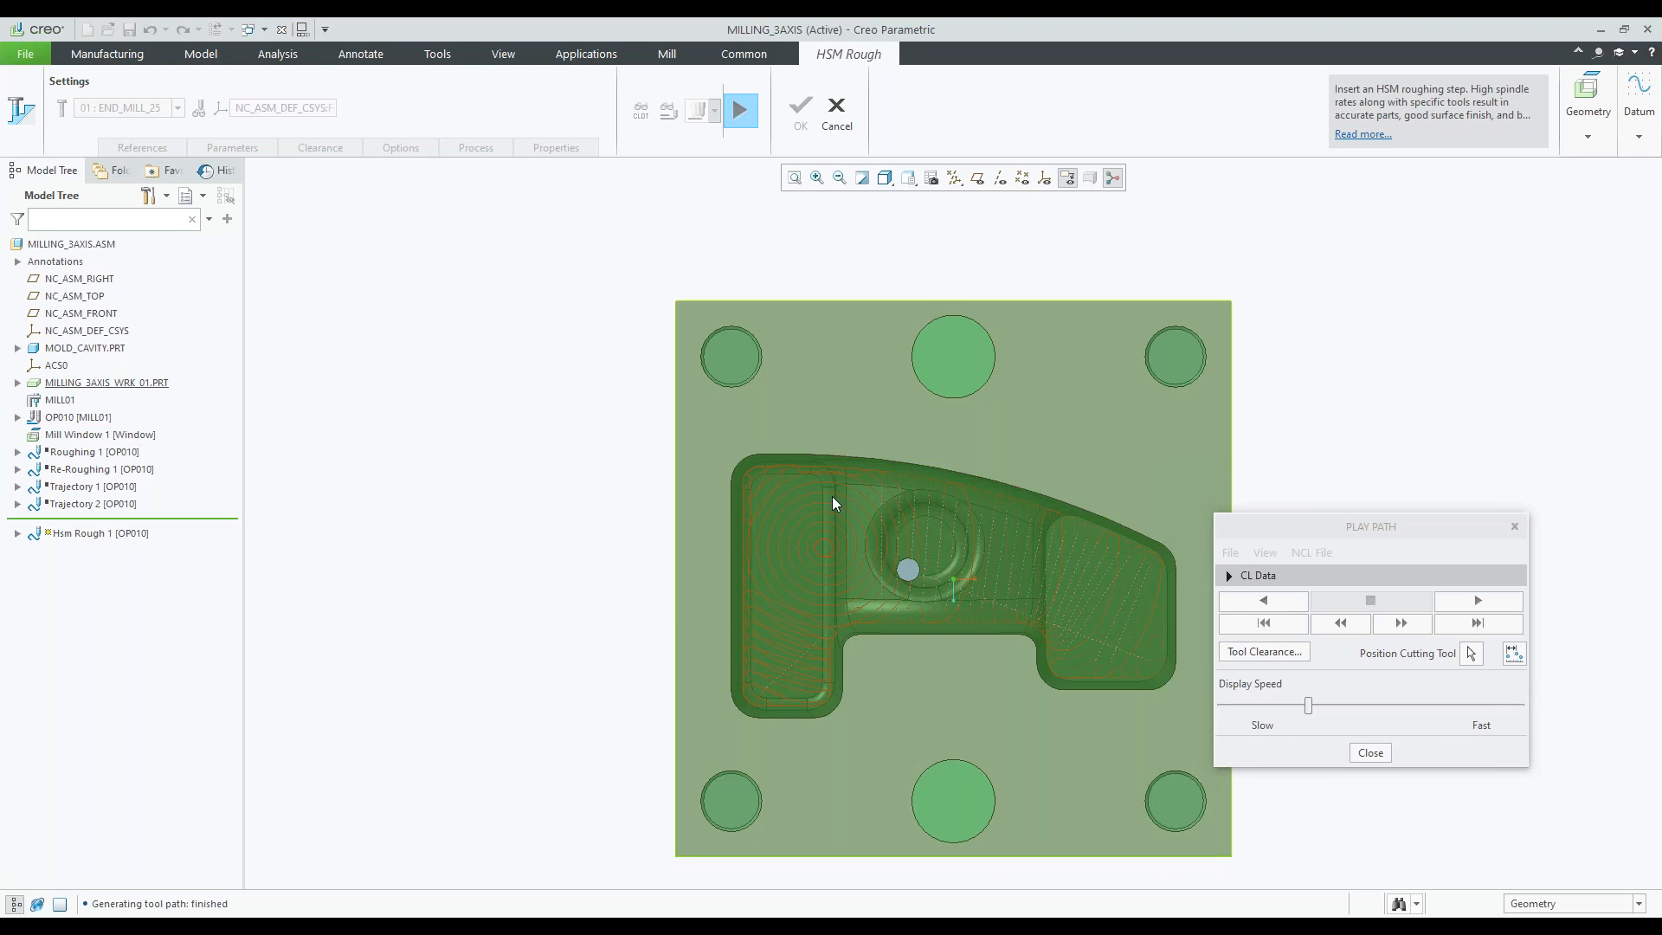
pyautogui.scroll(3, 833, 504)
pyautogui.scroll(3, 809, 496)
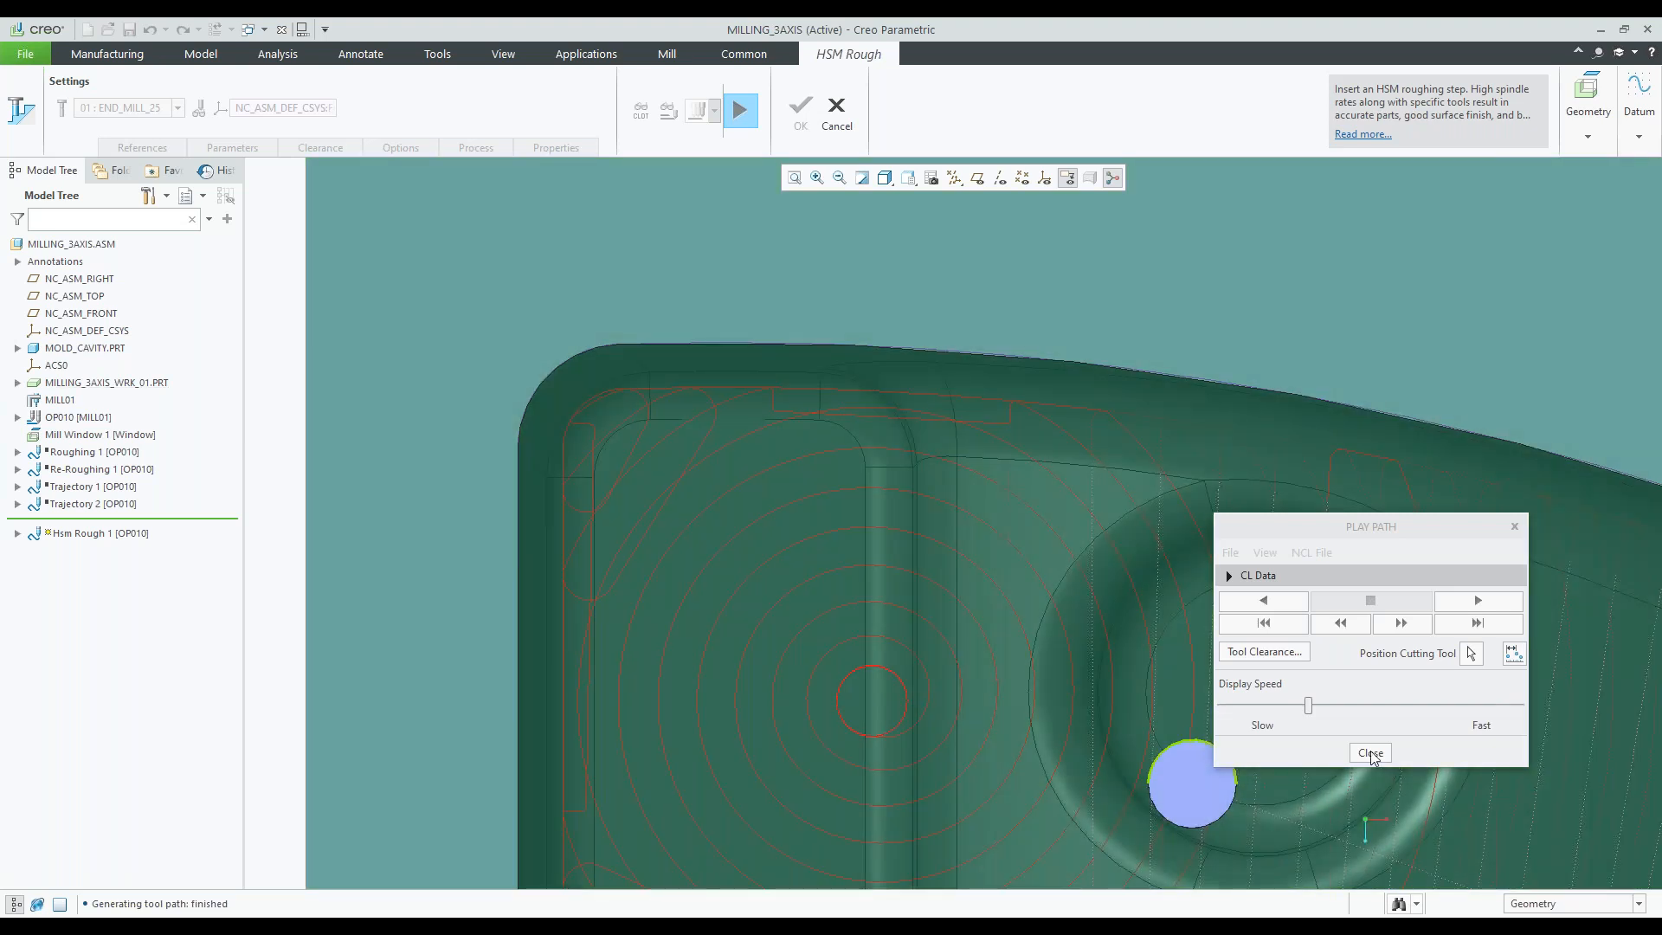
# - Close the tool path playback and complete the HSM Rough sequence
pyautogui.click(1371, 753)
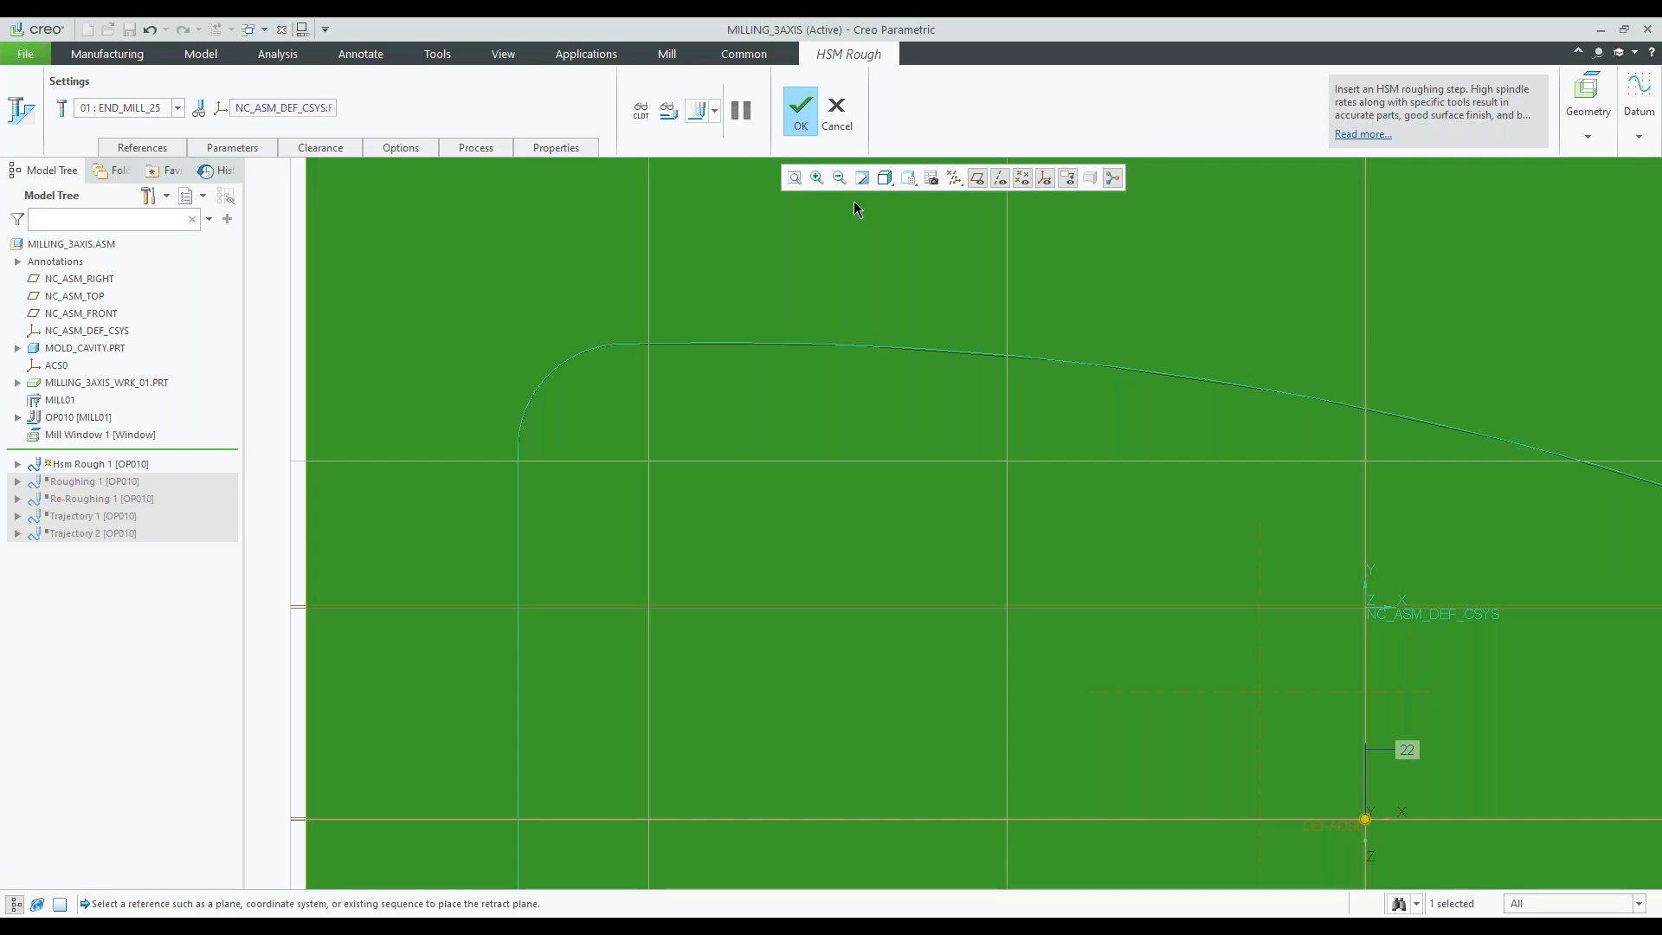
pyautogui.middleClick(853, 201)
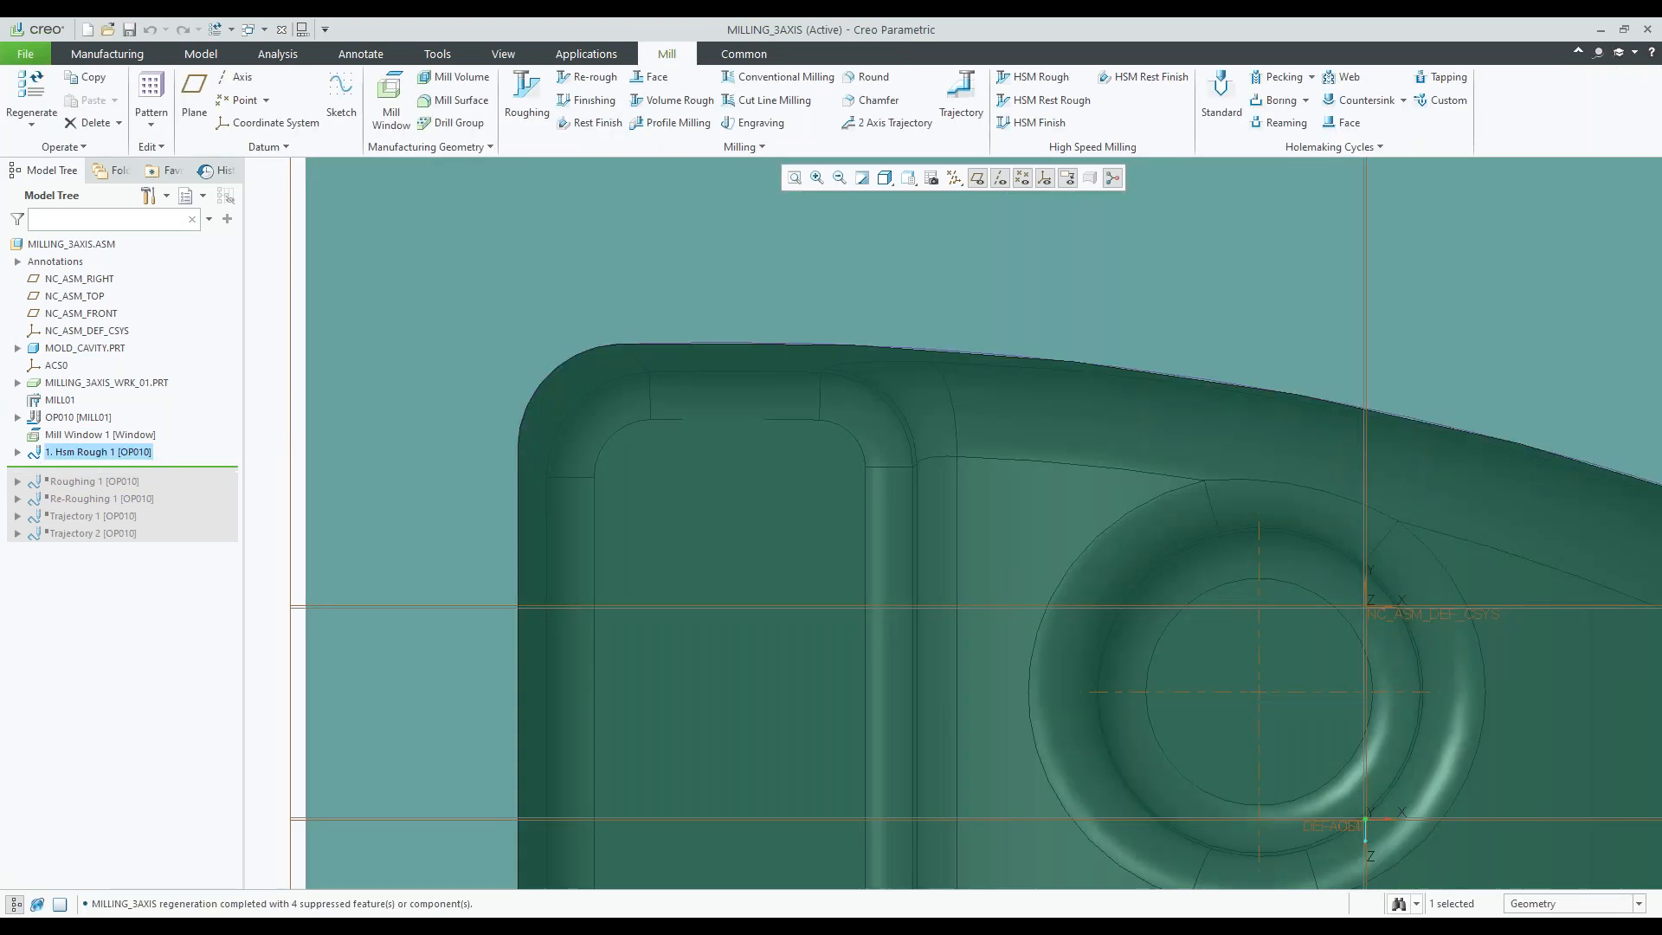
pyautogui.scroll(7, 674, 340)
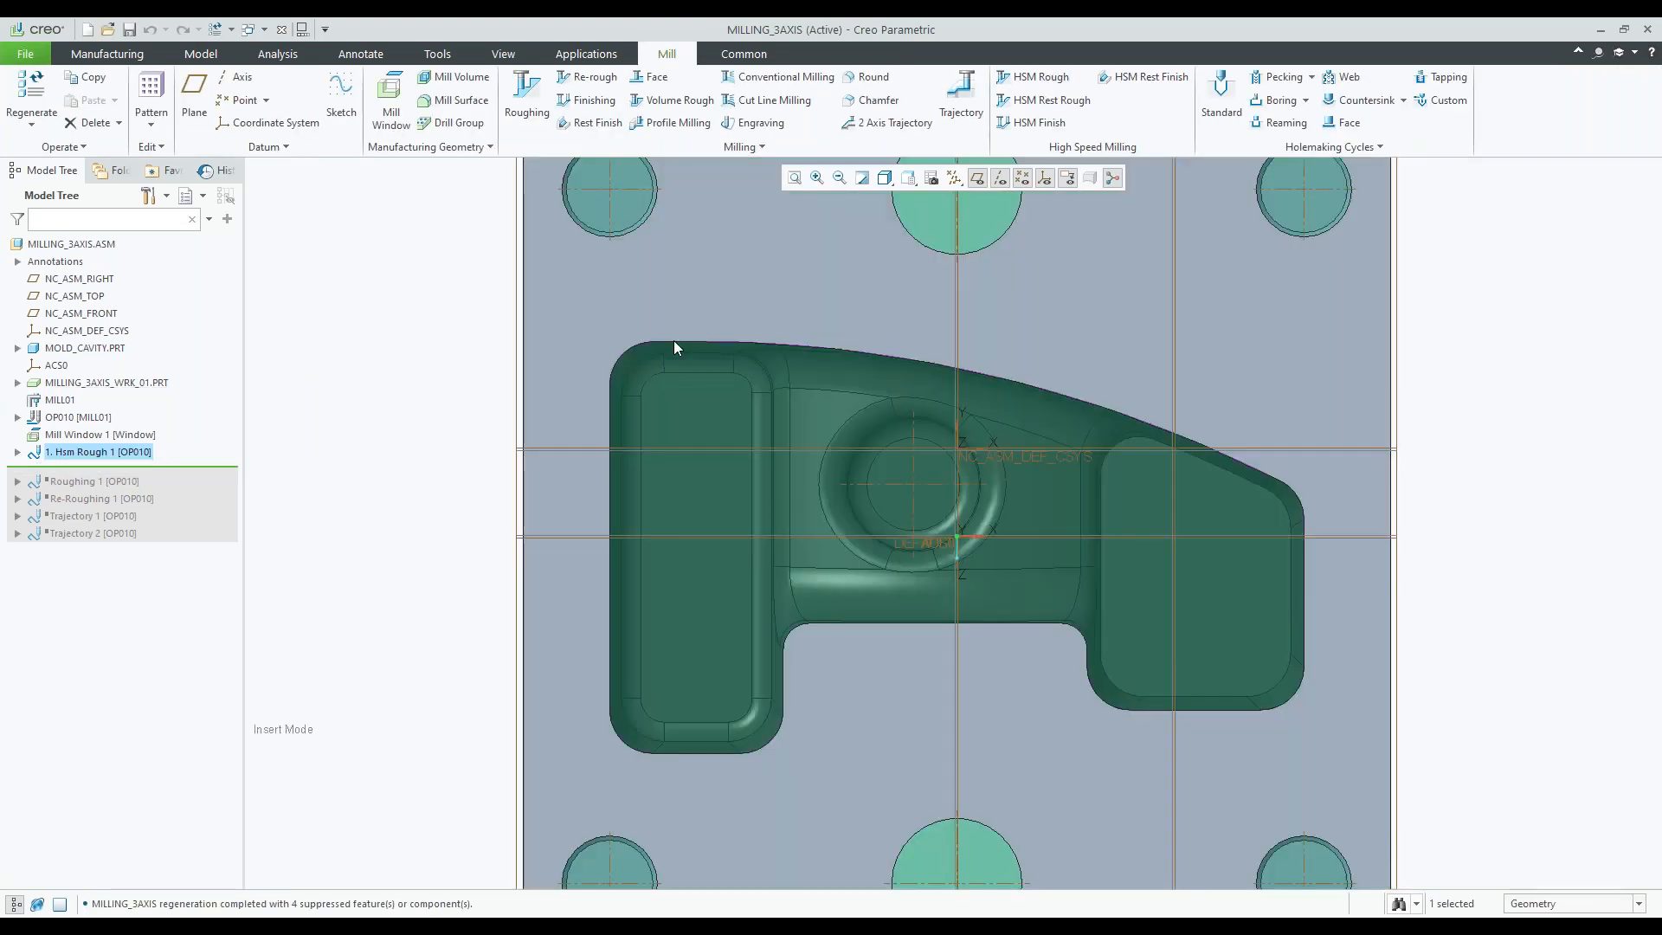